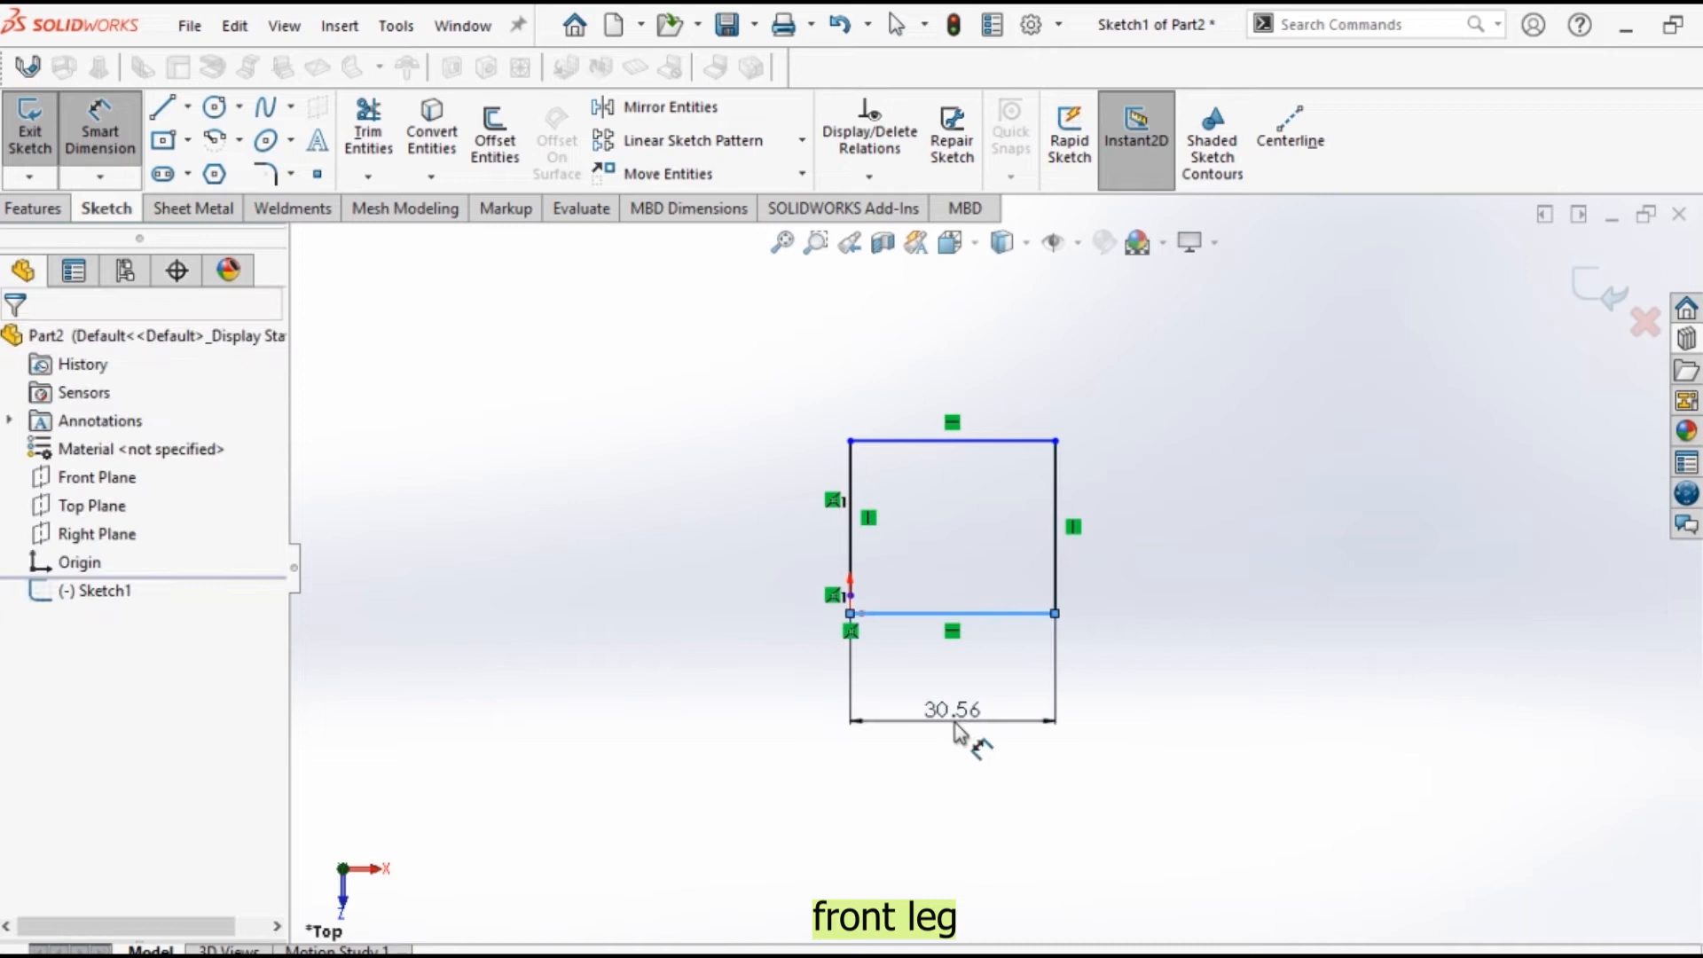
Dimension the rectangle 80 mm wide and 20 mm high.
left_click(958, 732)
type("80")
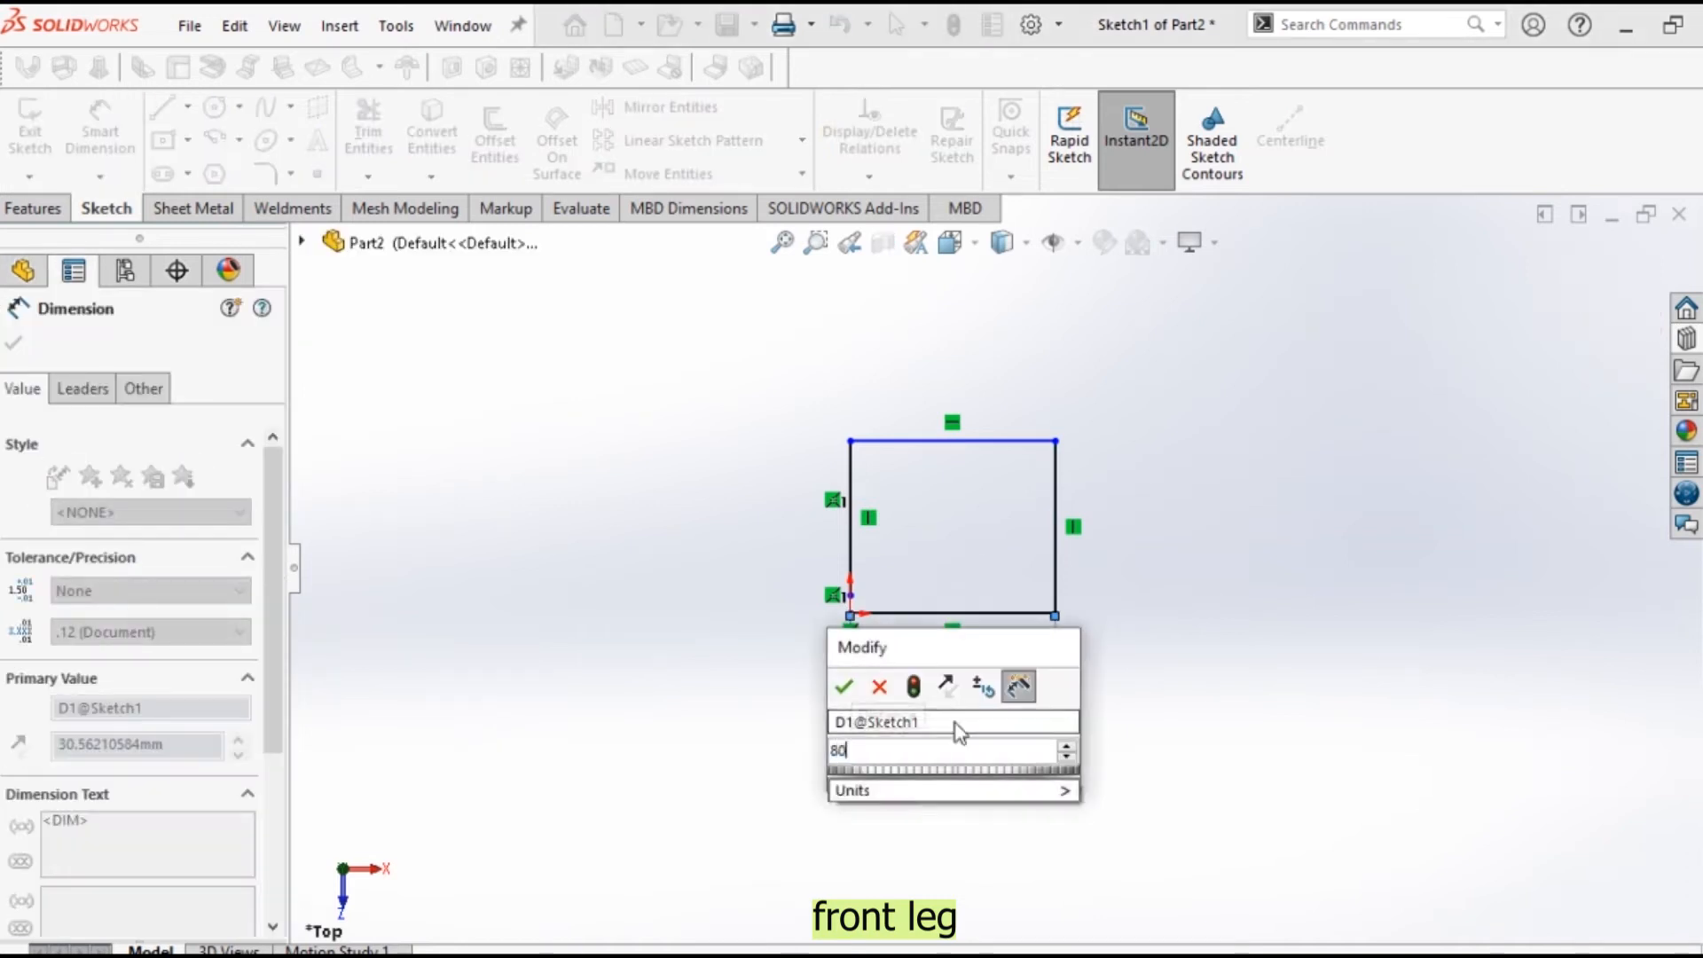
key("Return")
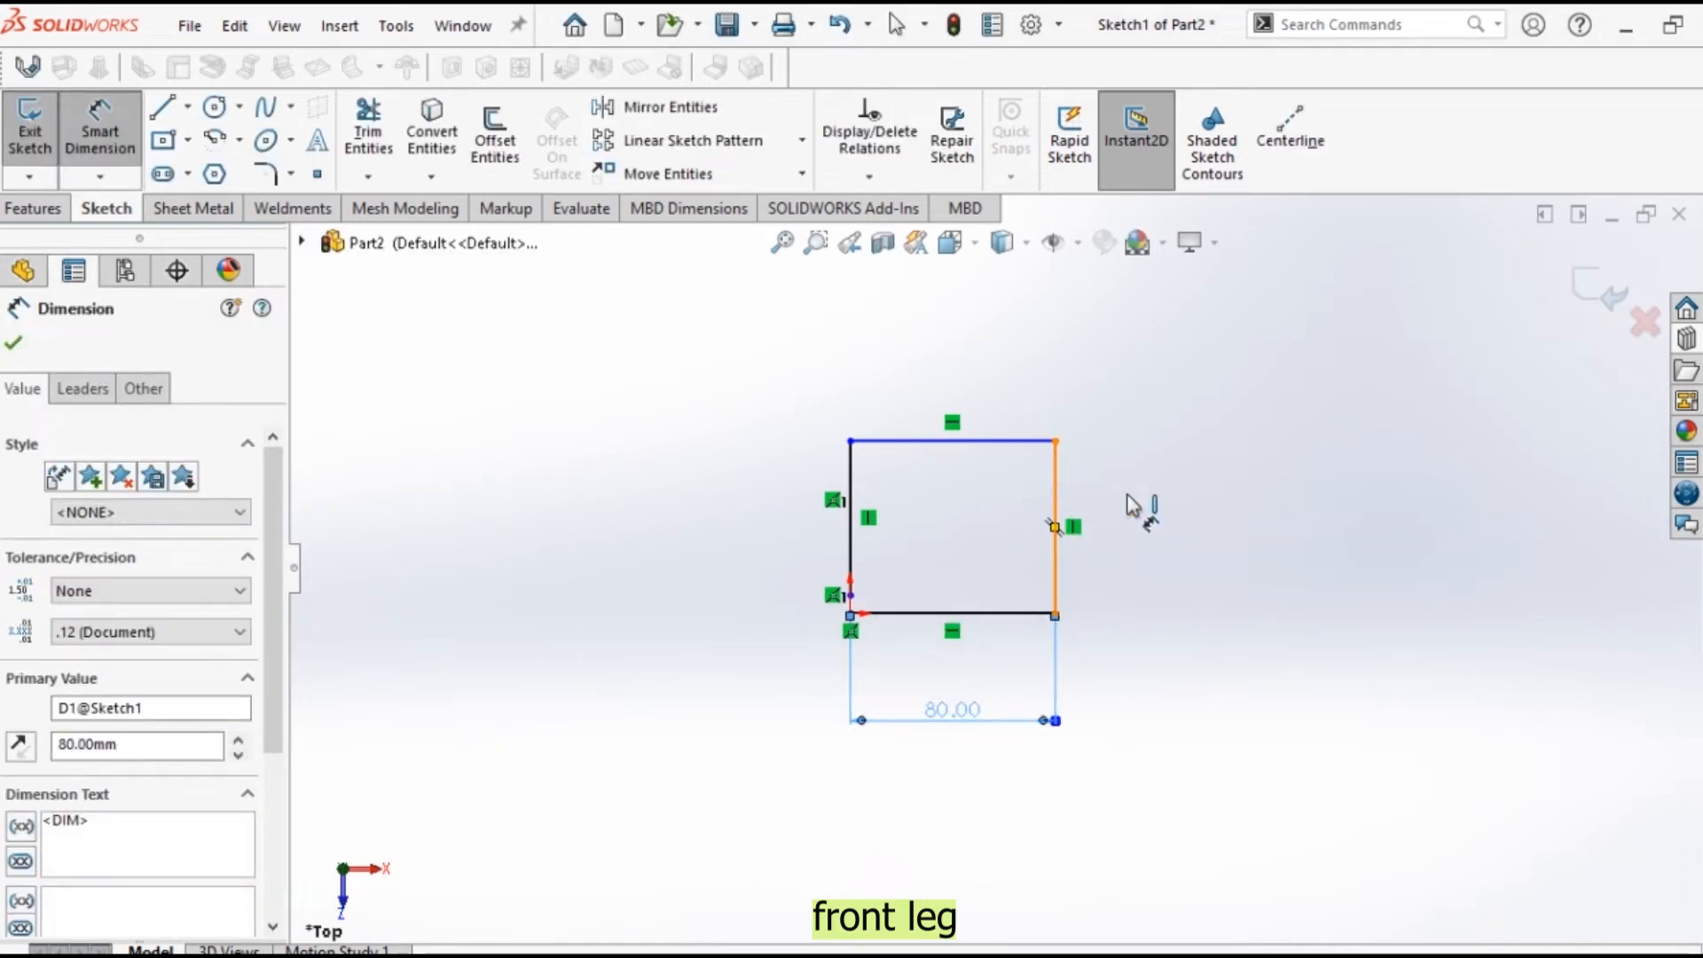
left_click(1111, 497)
left_click(1106, 530)
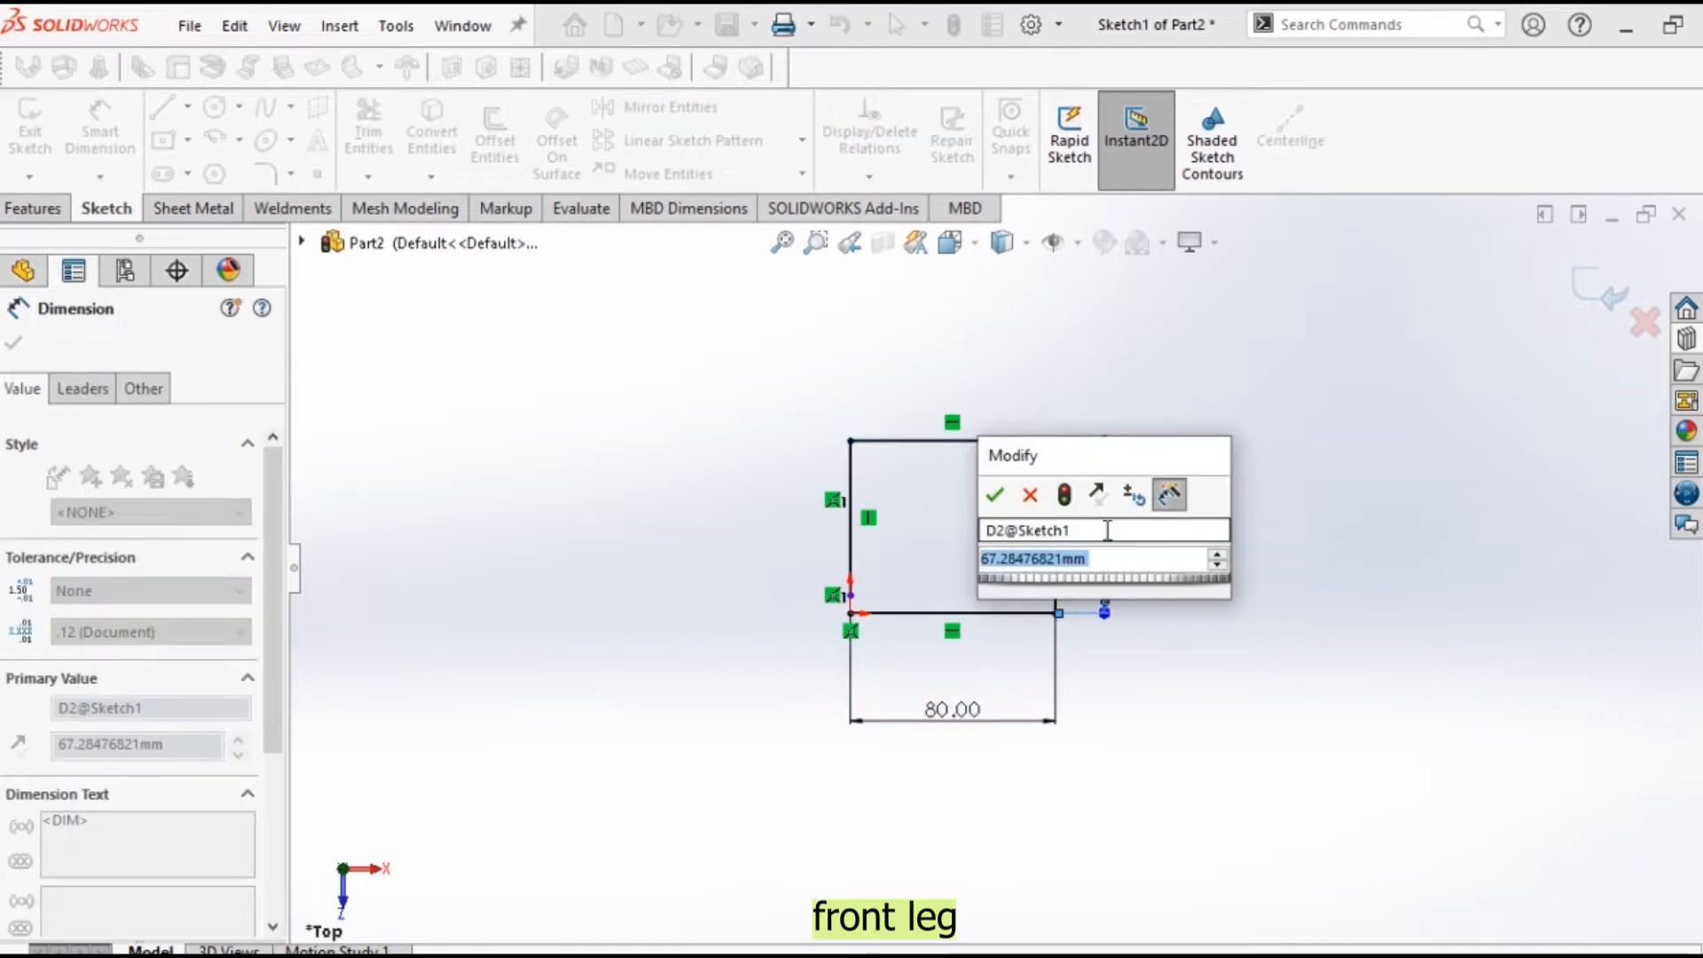
type("20")
key("Return")
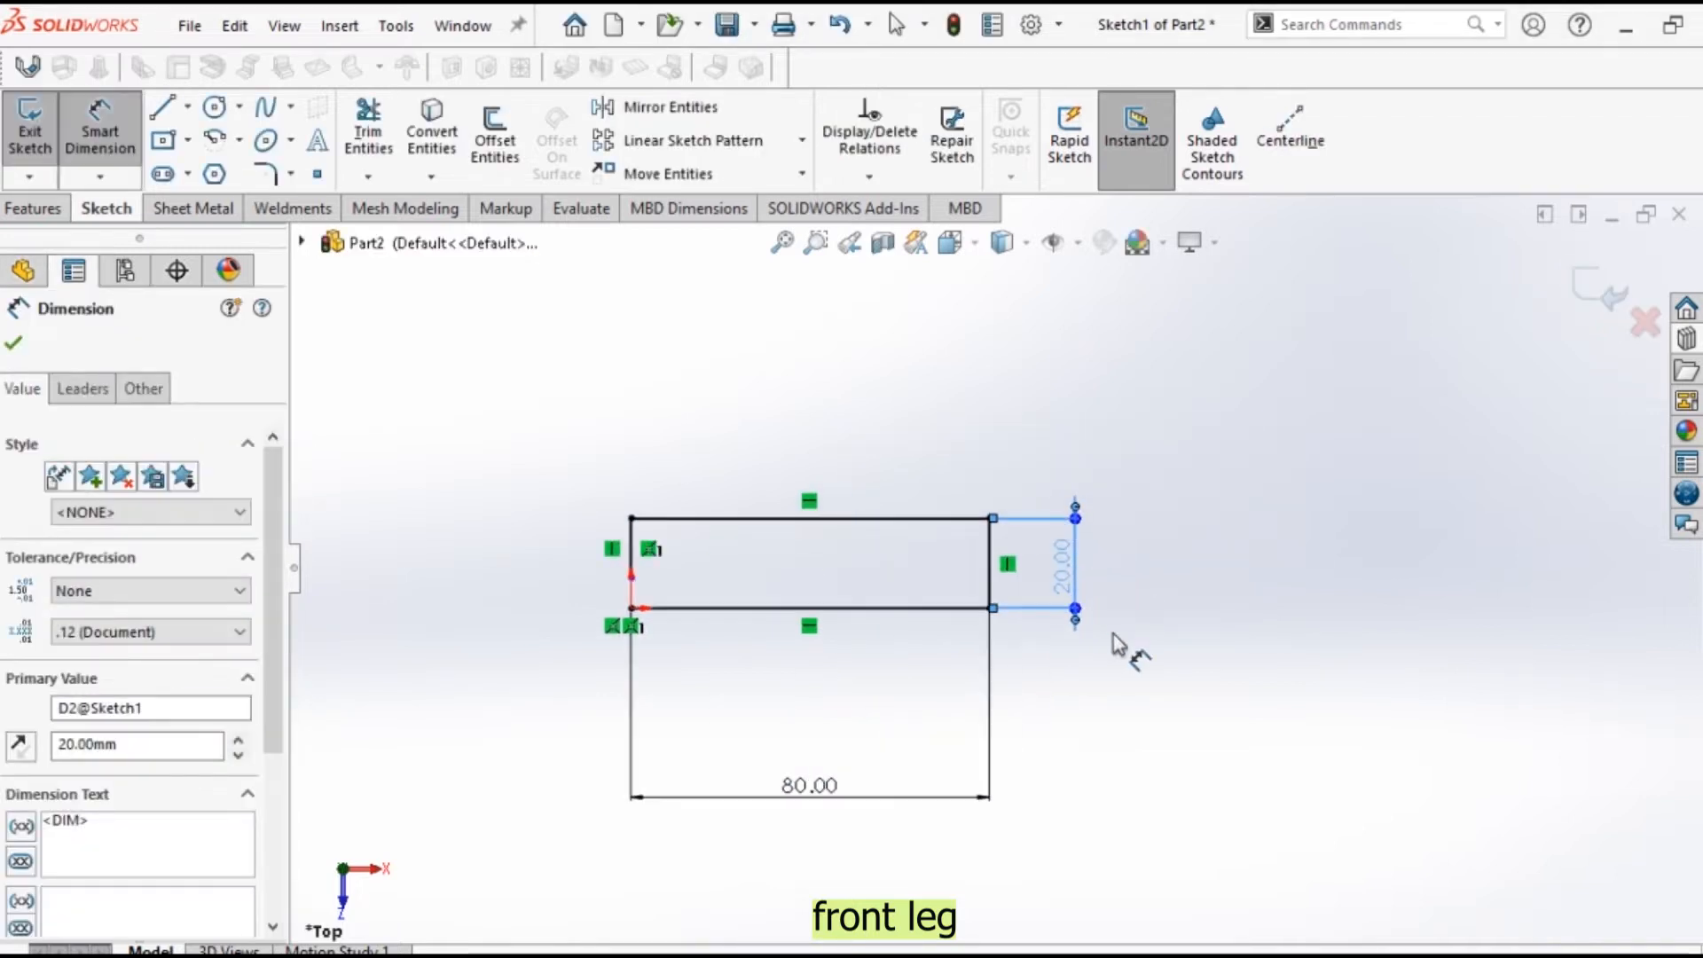
key("Escape")
Extrude the rectangle as a blind boss 580 mm deep.
left_click(45, 211)
left_click(40, 133)
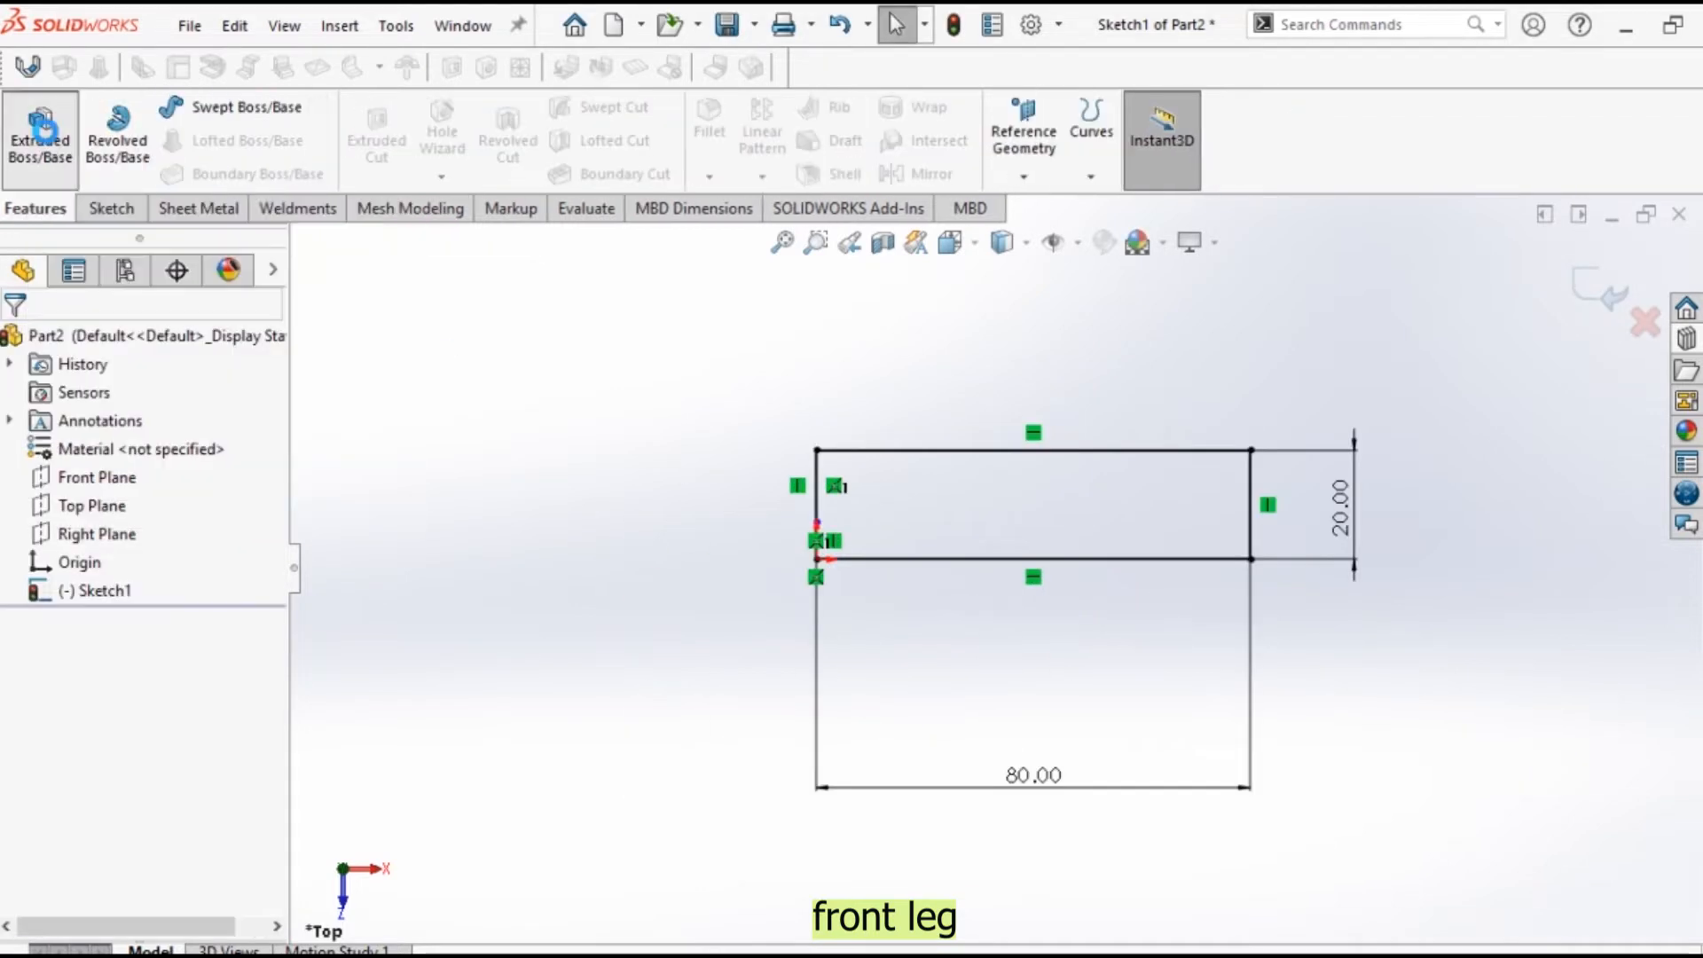
type("580")
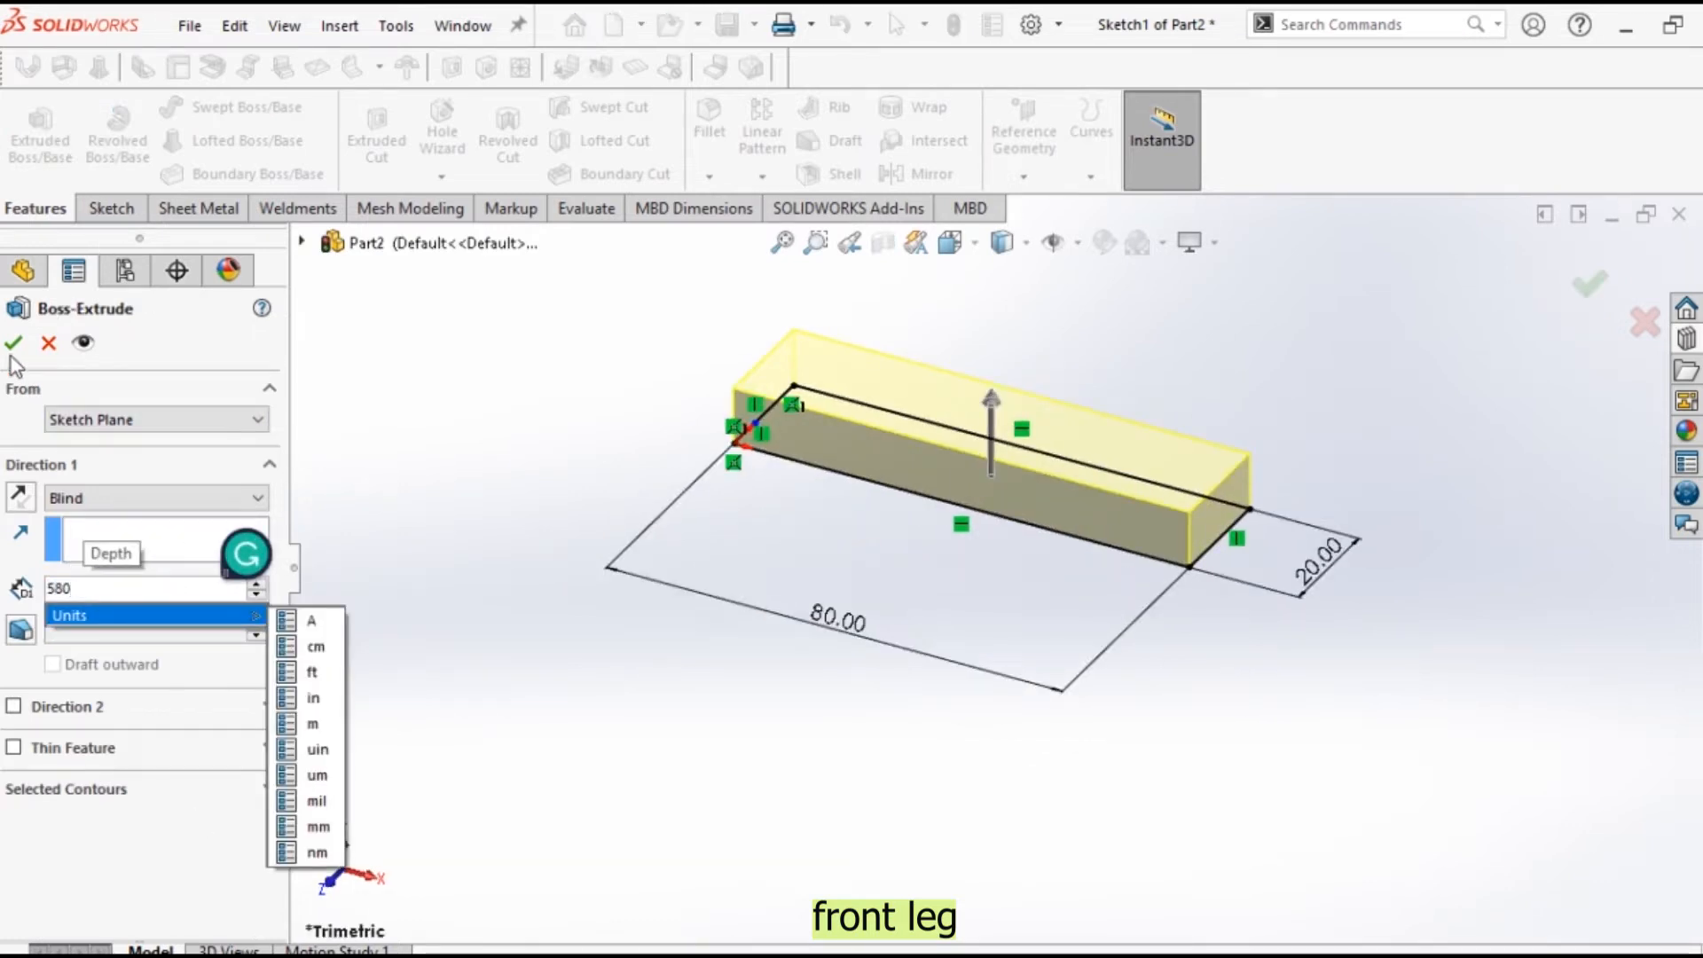
key("Return")
scroll(1069, 701, "up", 5)
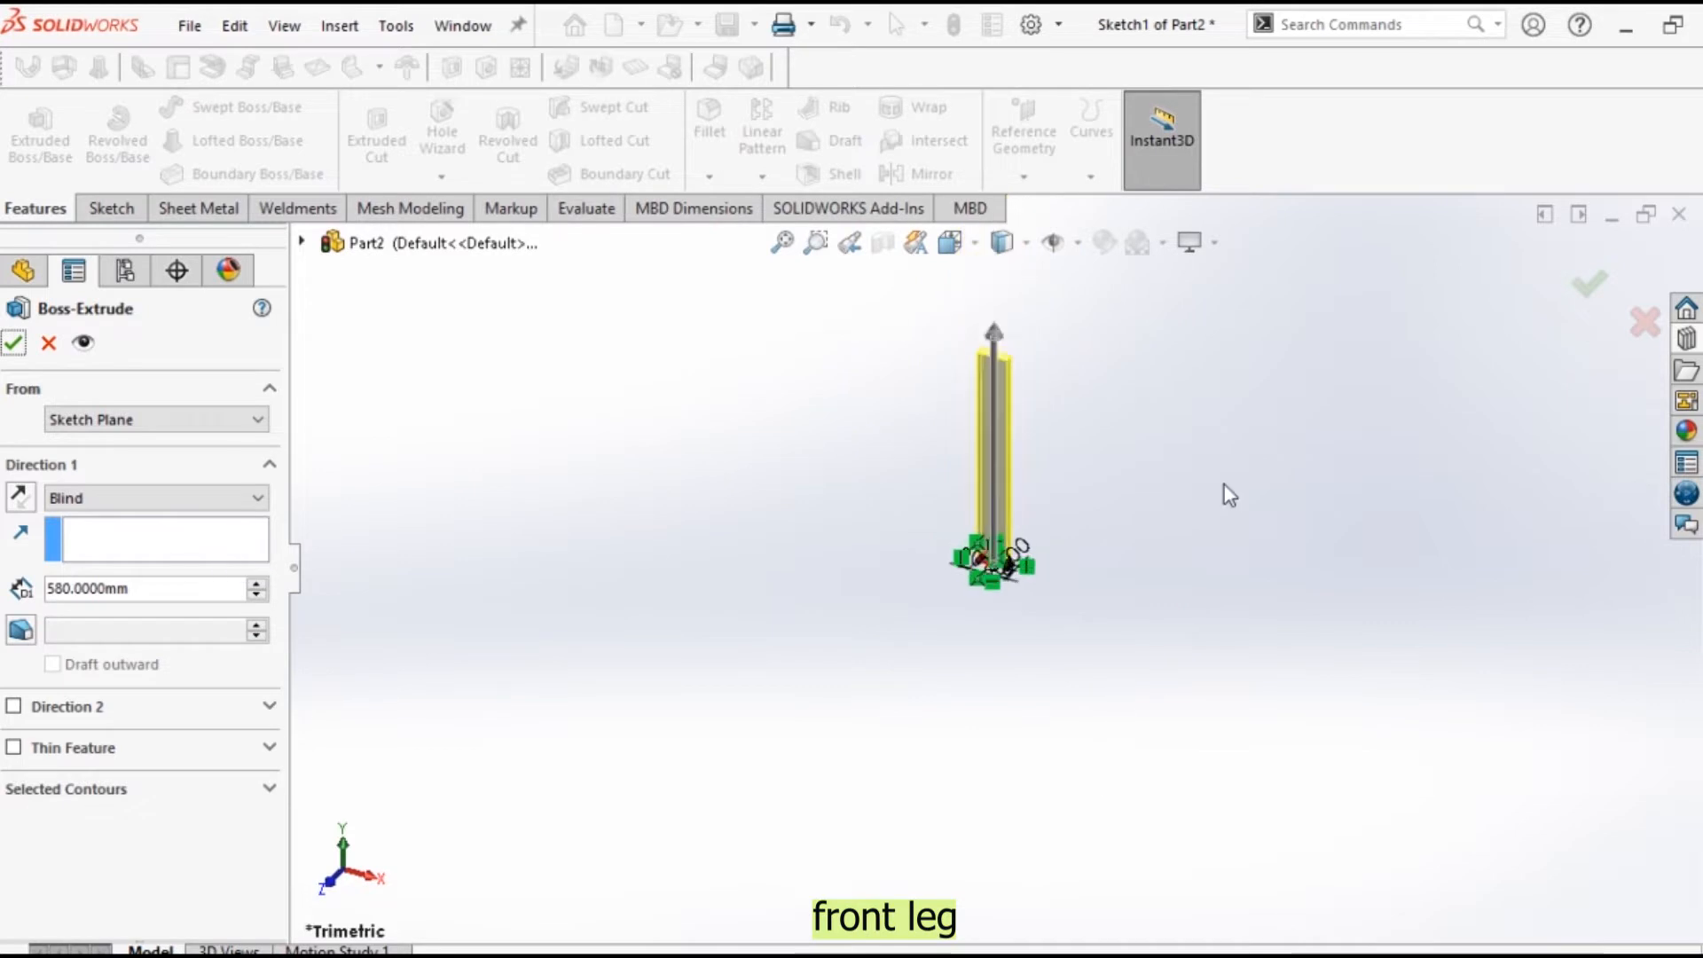
scroll(1114, 441, "down", 2)
left_click(13, 342)
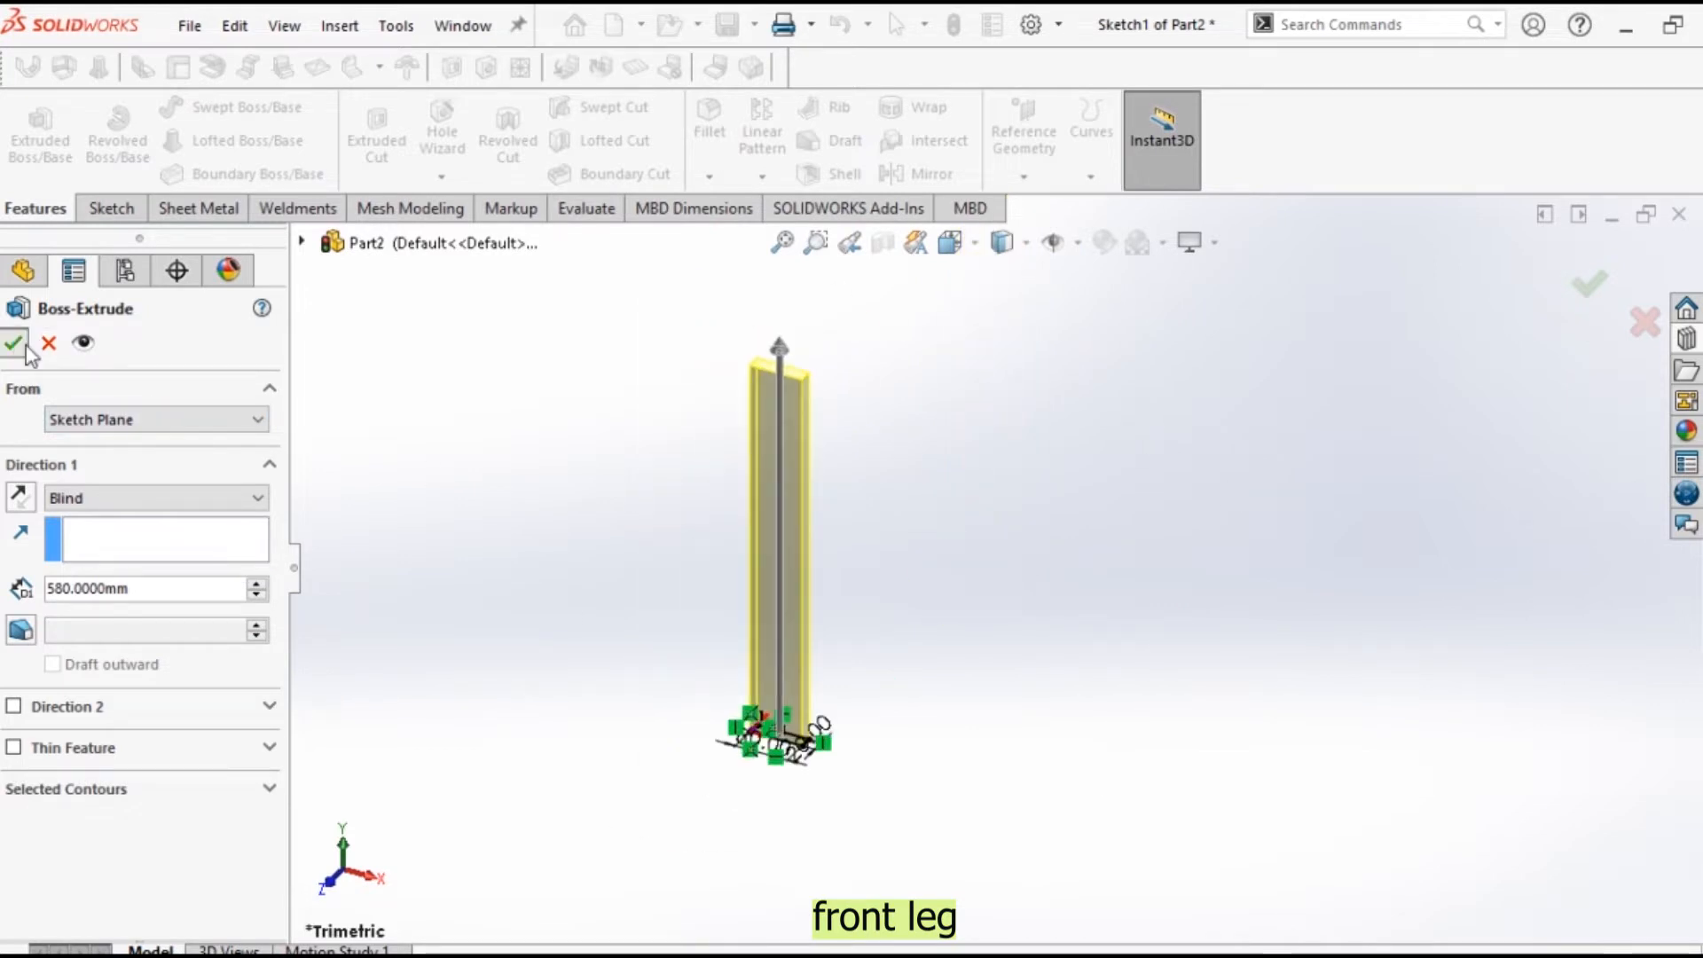
Apply the unfinished japanese oak appearance from the Oak wood library to the whole leg part.
left_click(228, 269)
right_click(125, 613)
left_click(215, 635)
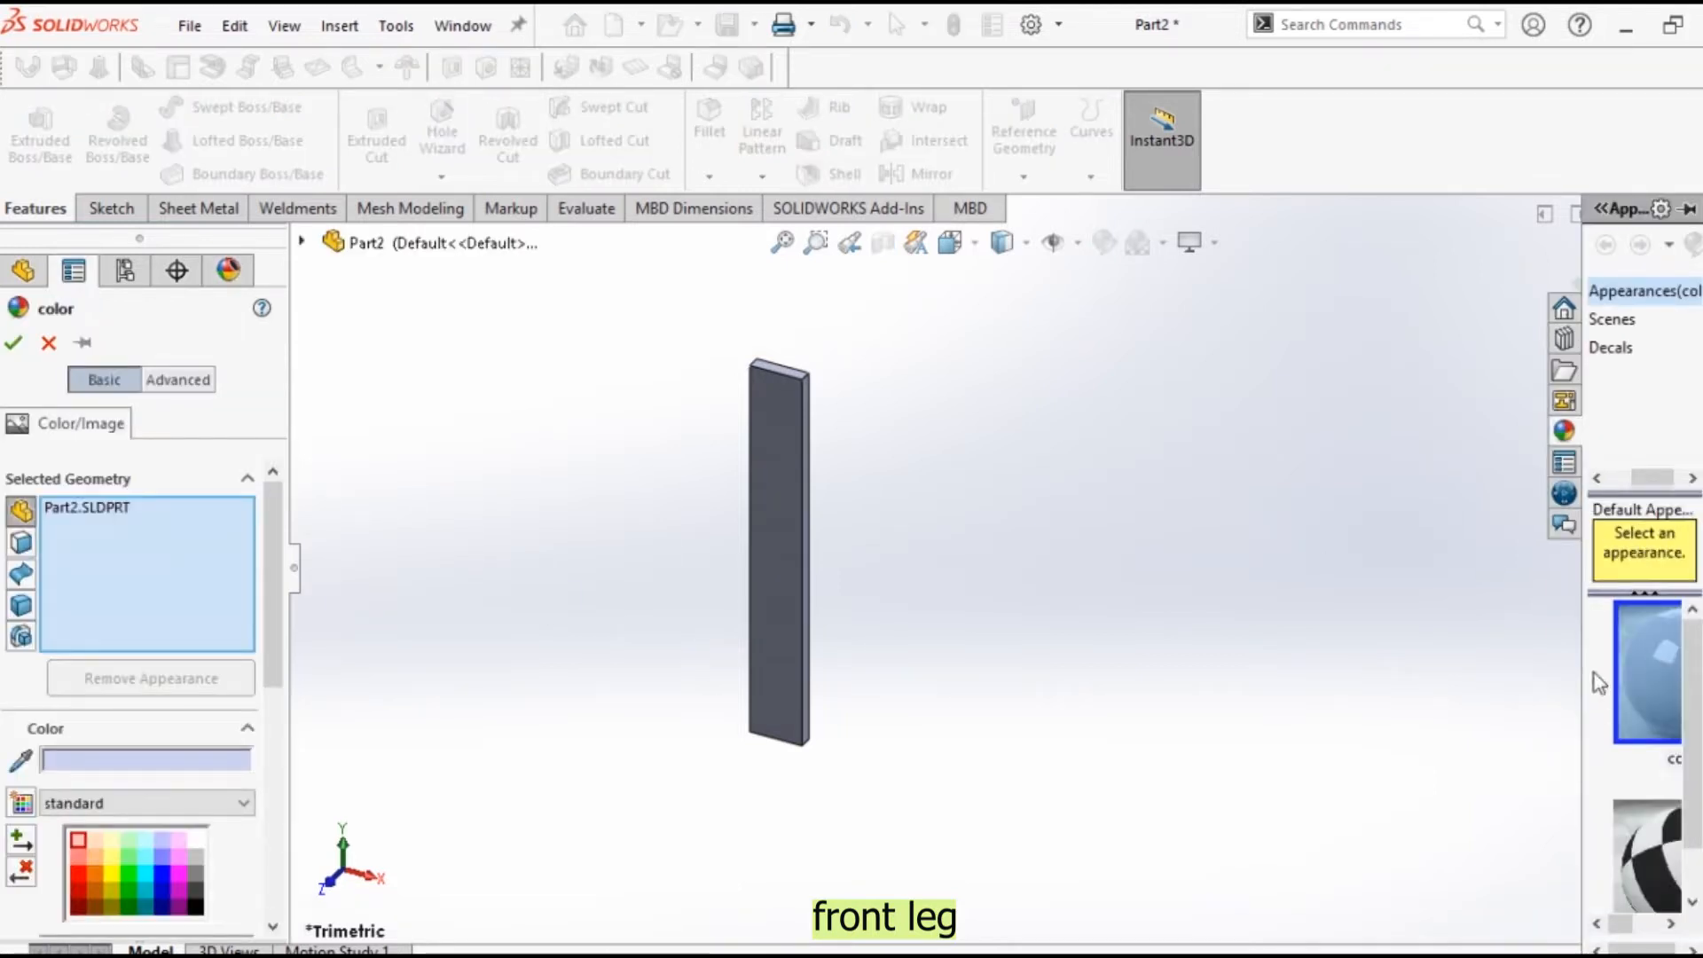
left_click(1587, 321)
scroll(1572, 763, "down", 6)
scroll(1573, 762, "down", 8)
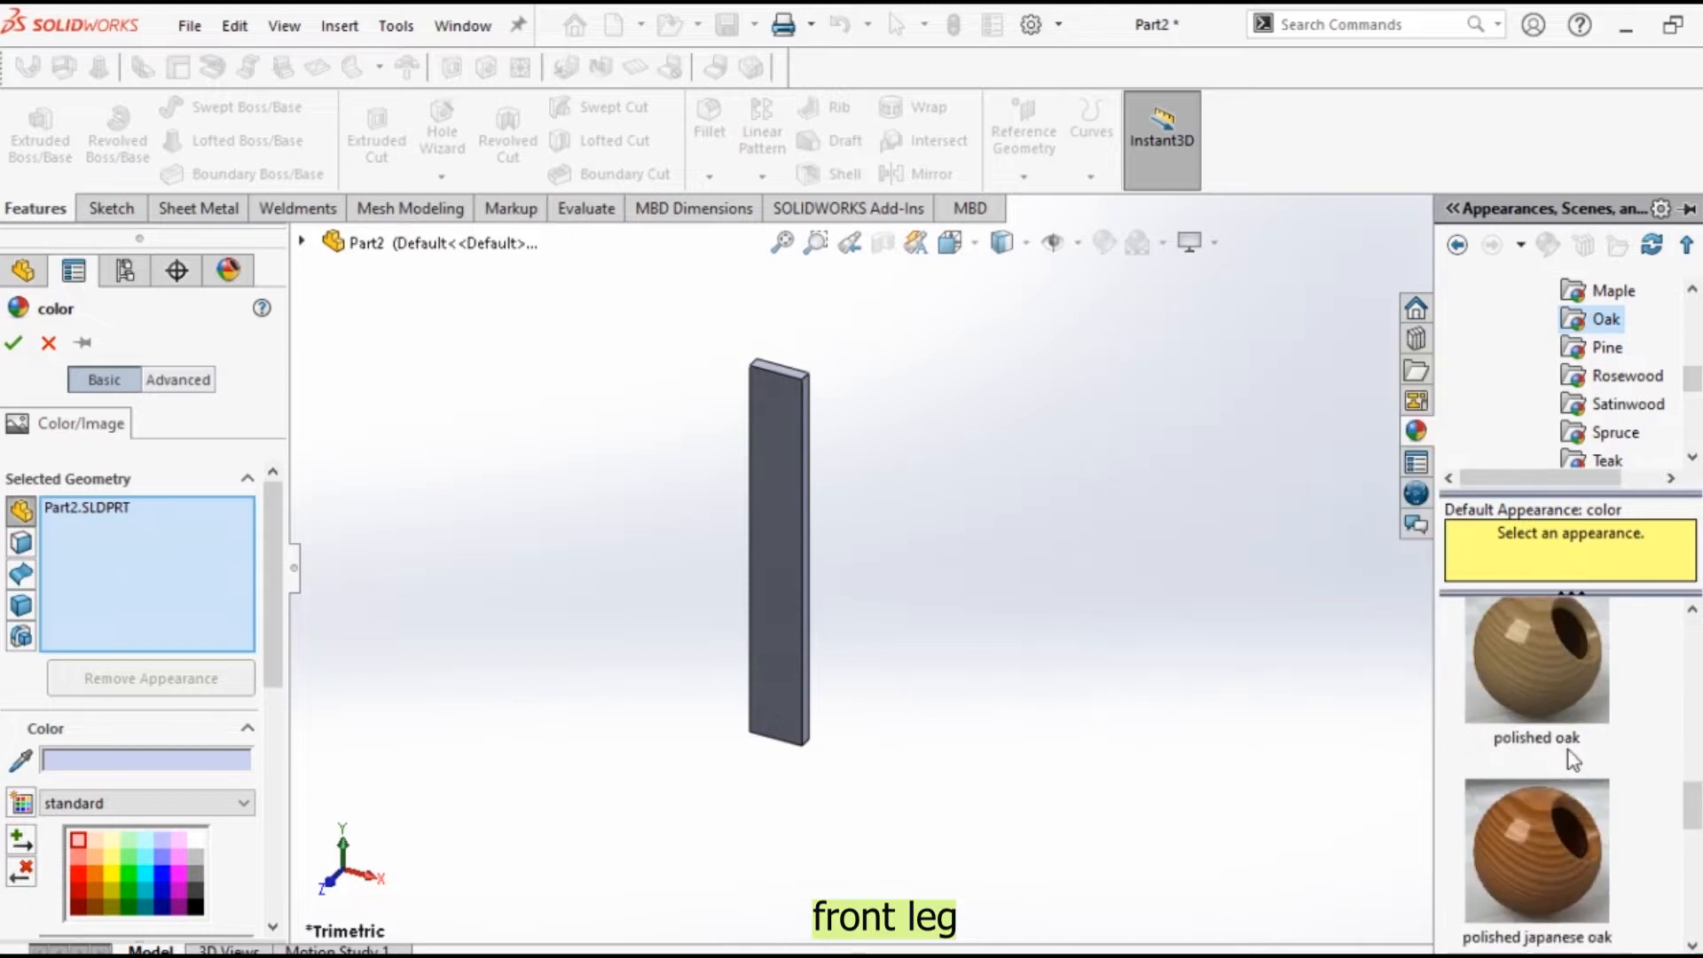
left_click_drag(1572, 705, 804, 533)
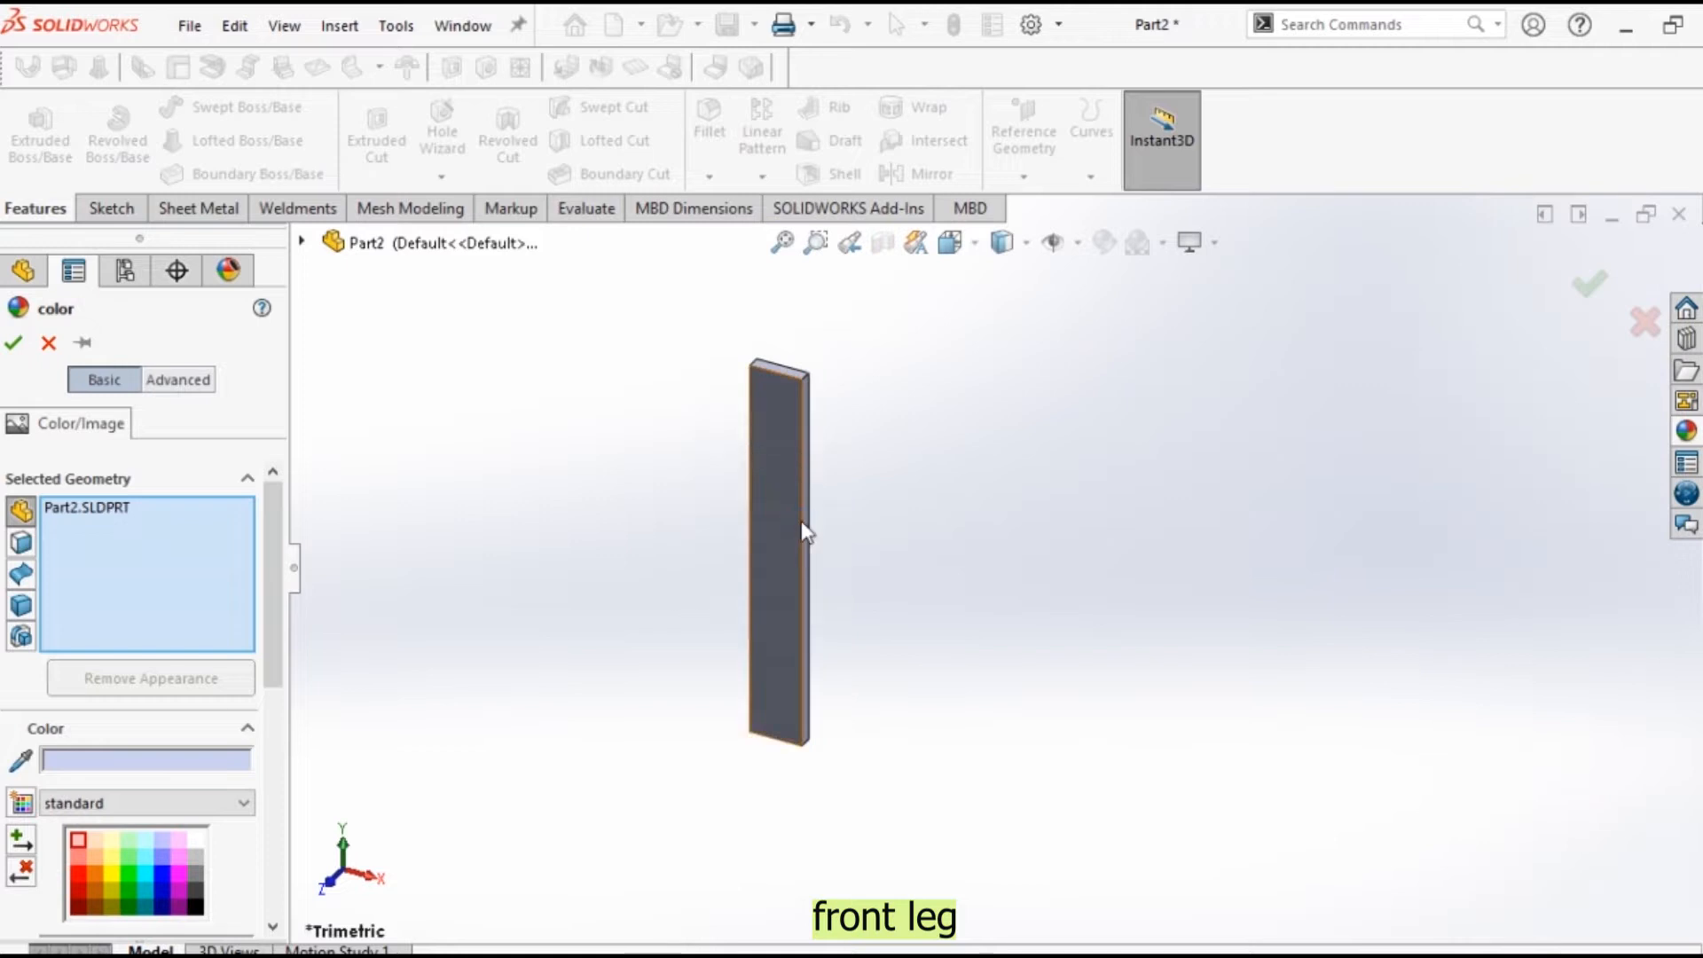
left_click(13, 343)
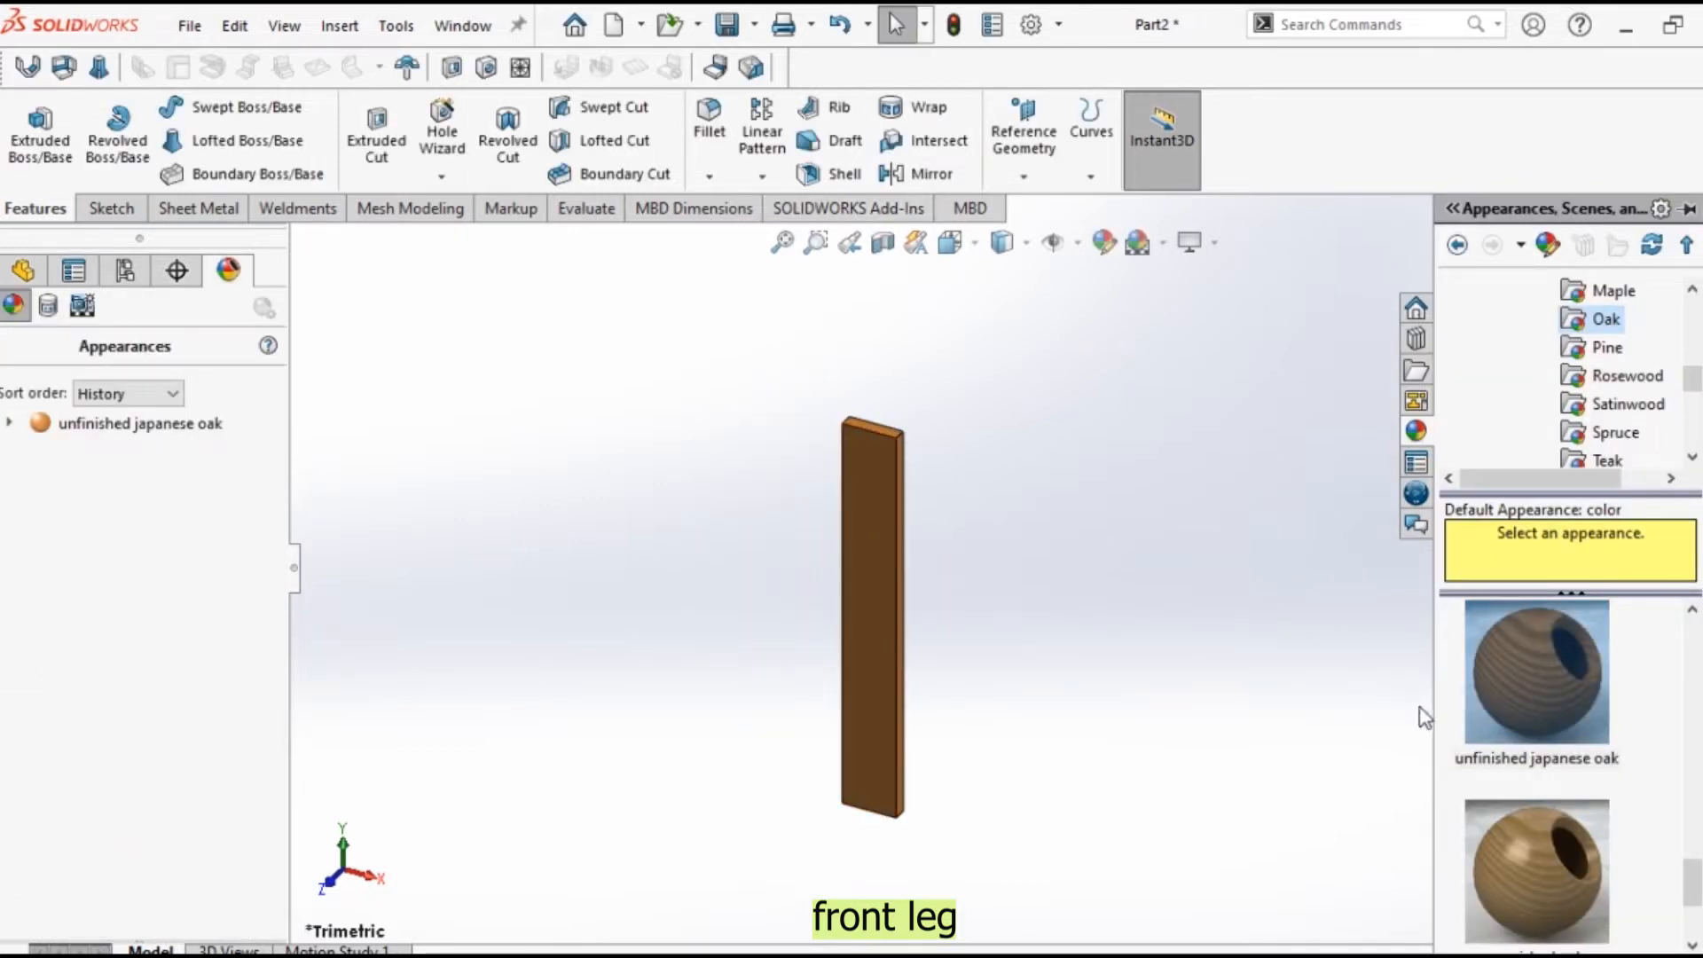
Begin saving the part under a new name and create a folder named Claaroom chair inside SOLIDWORK.
left_click(756, 26)
left_click(777, 88)
right_click(417, 327)
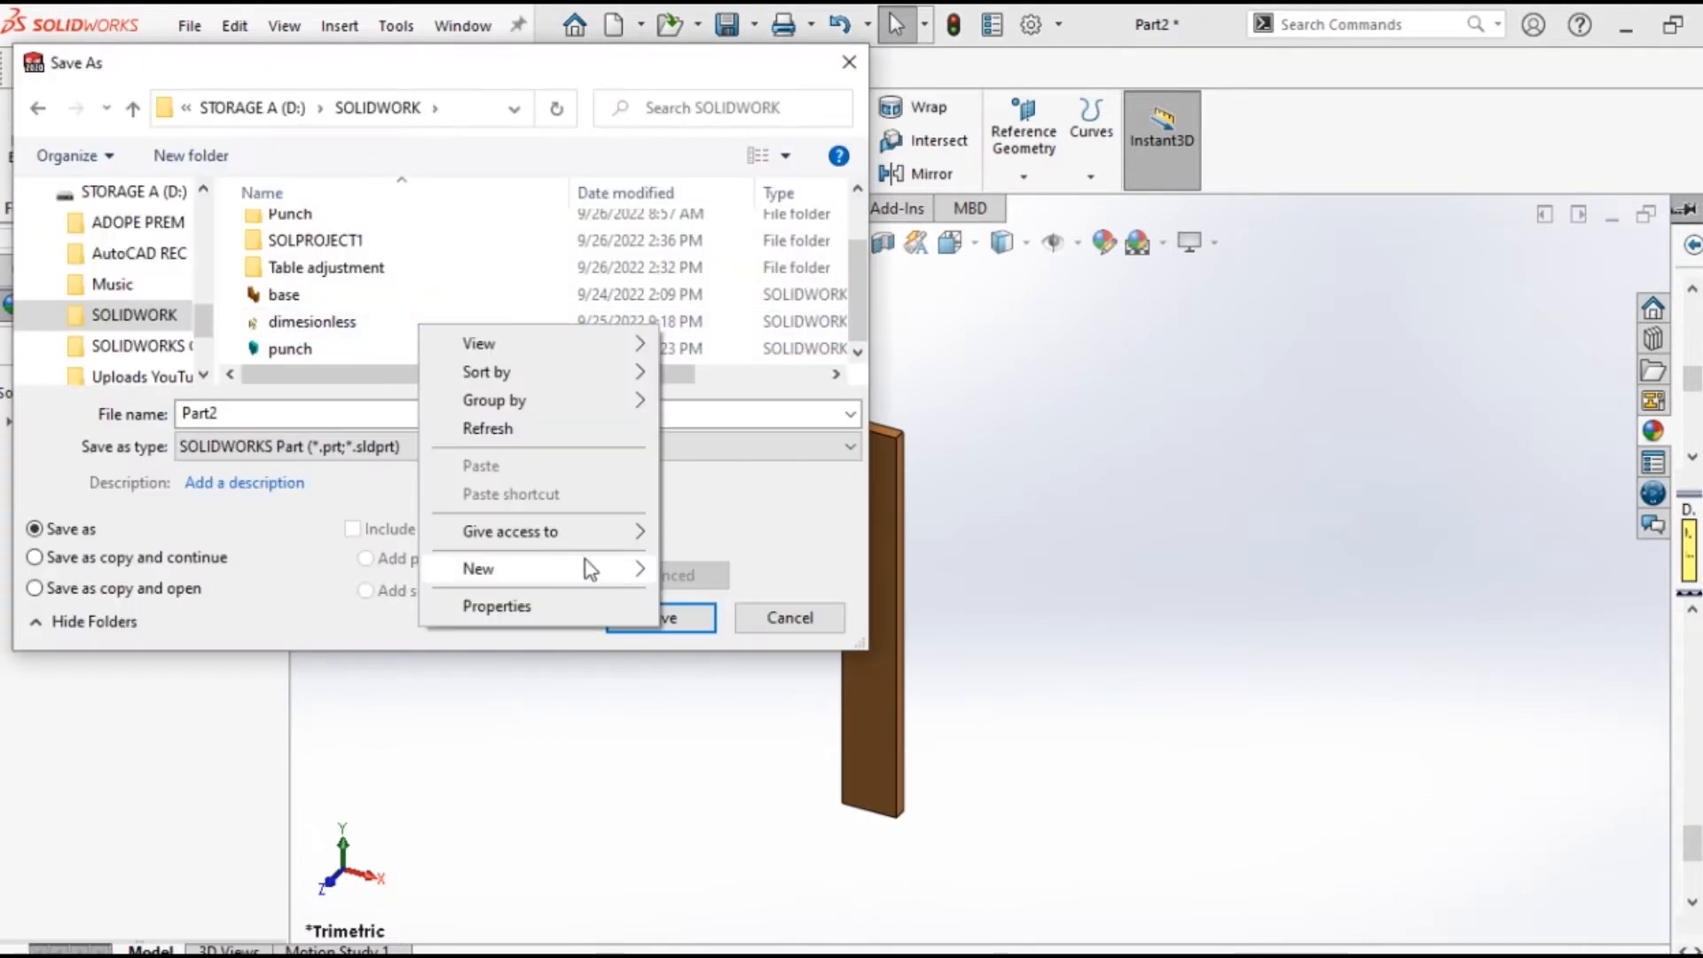
mouse_move(636, 574)
left_click(761, 572)
type("Claaroom ch")
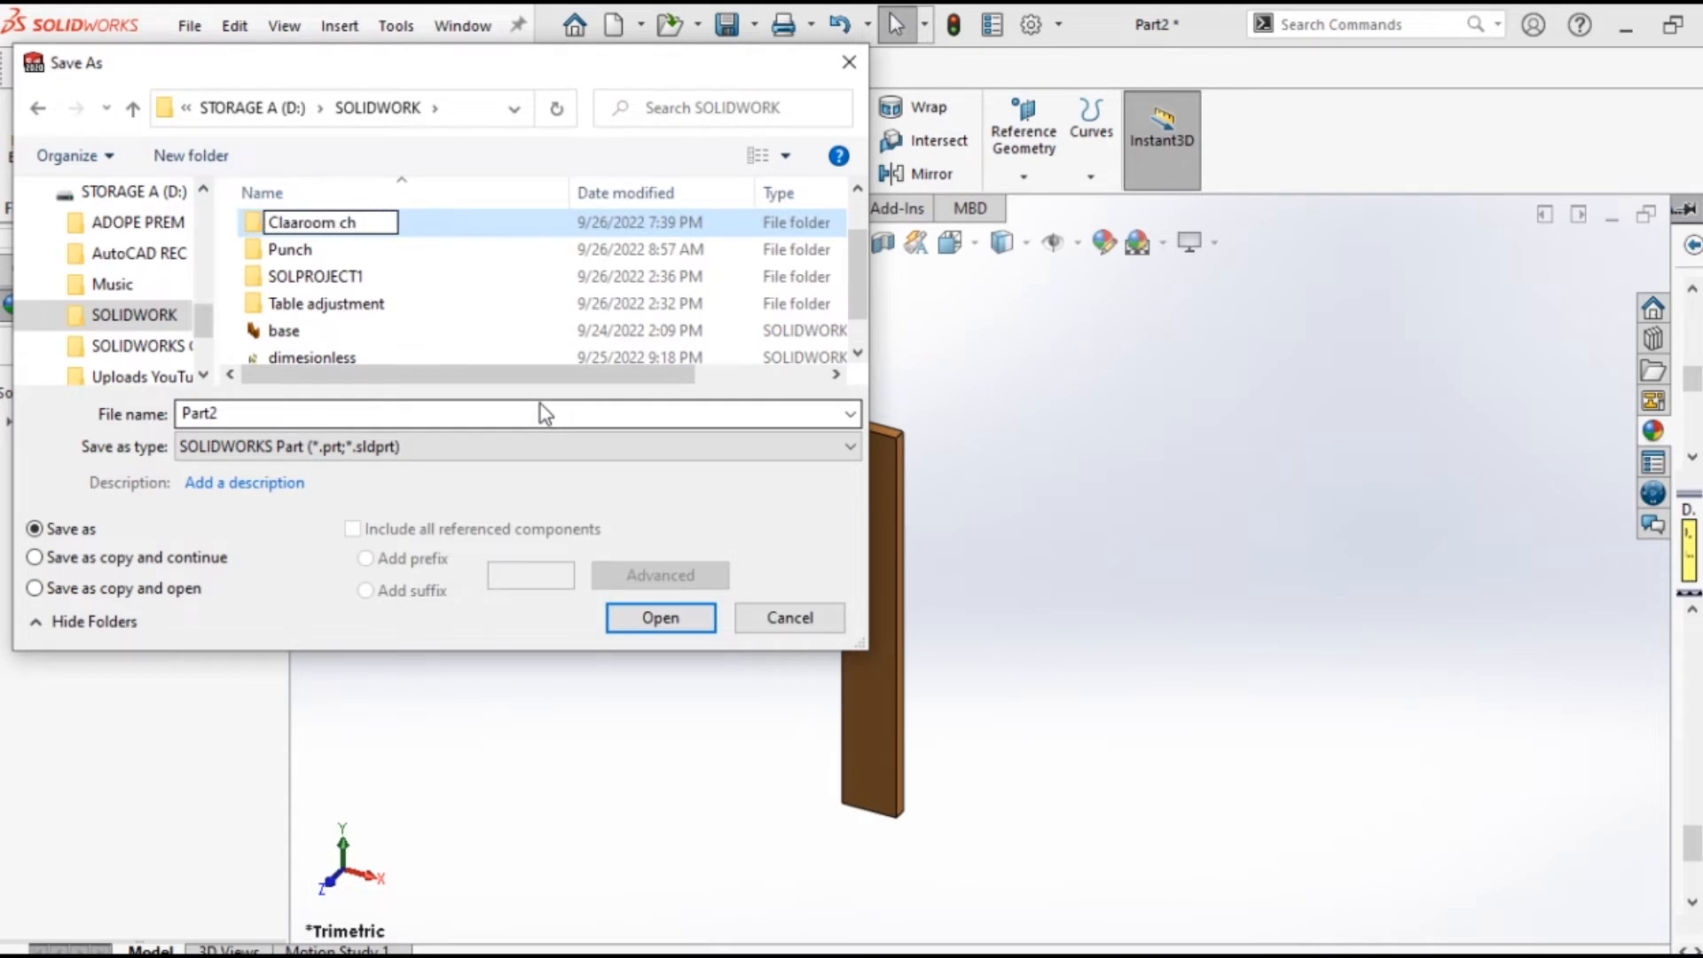
type("air")
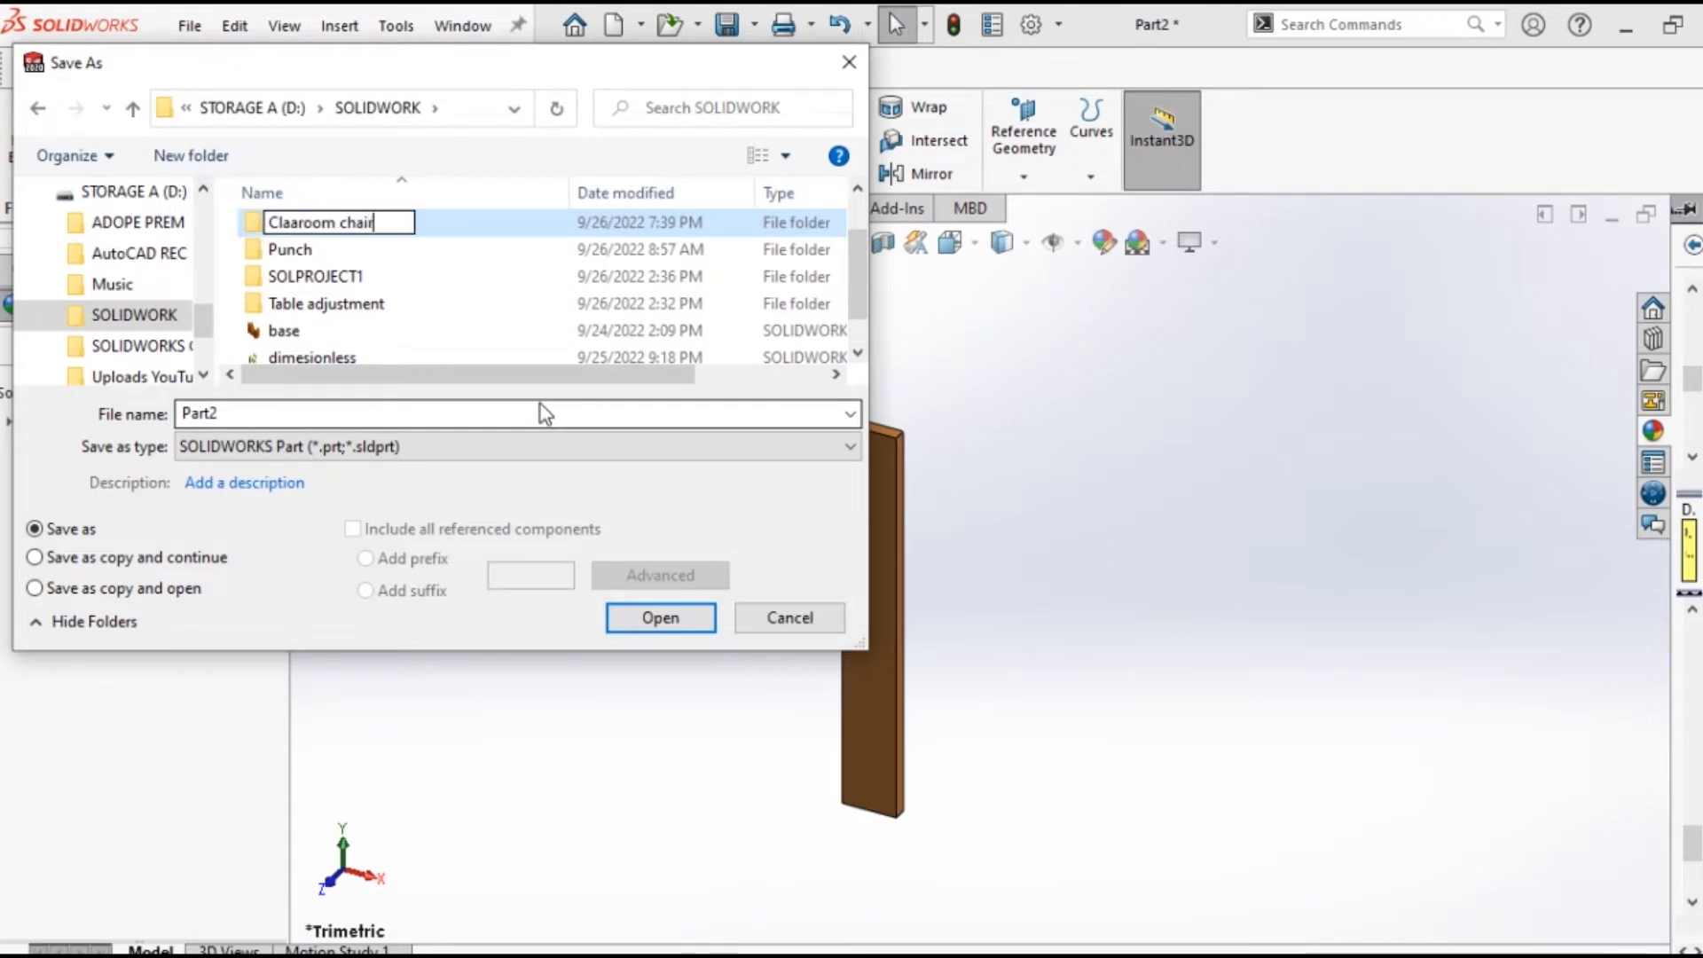
key("Return")
Save the part as front leg in the Claaroom chair folder.
double_click(521, 224)
type("front leg")
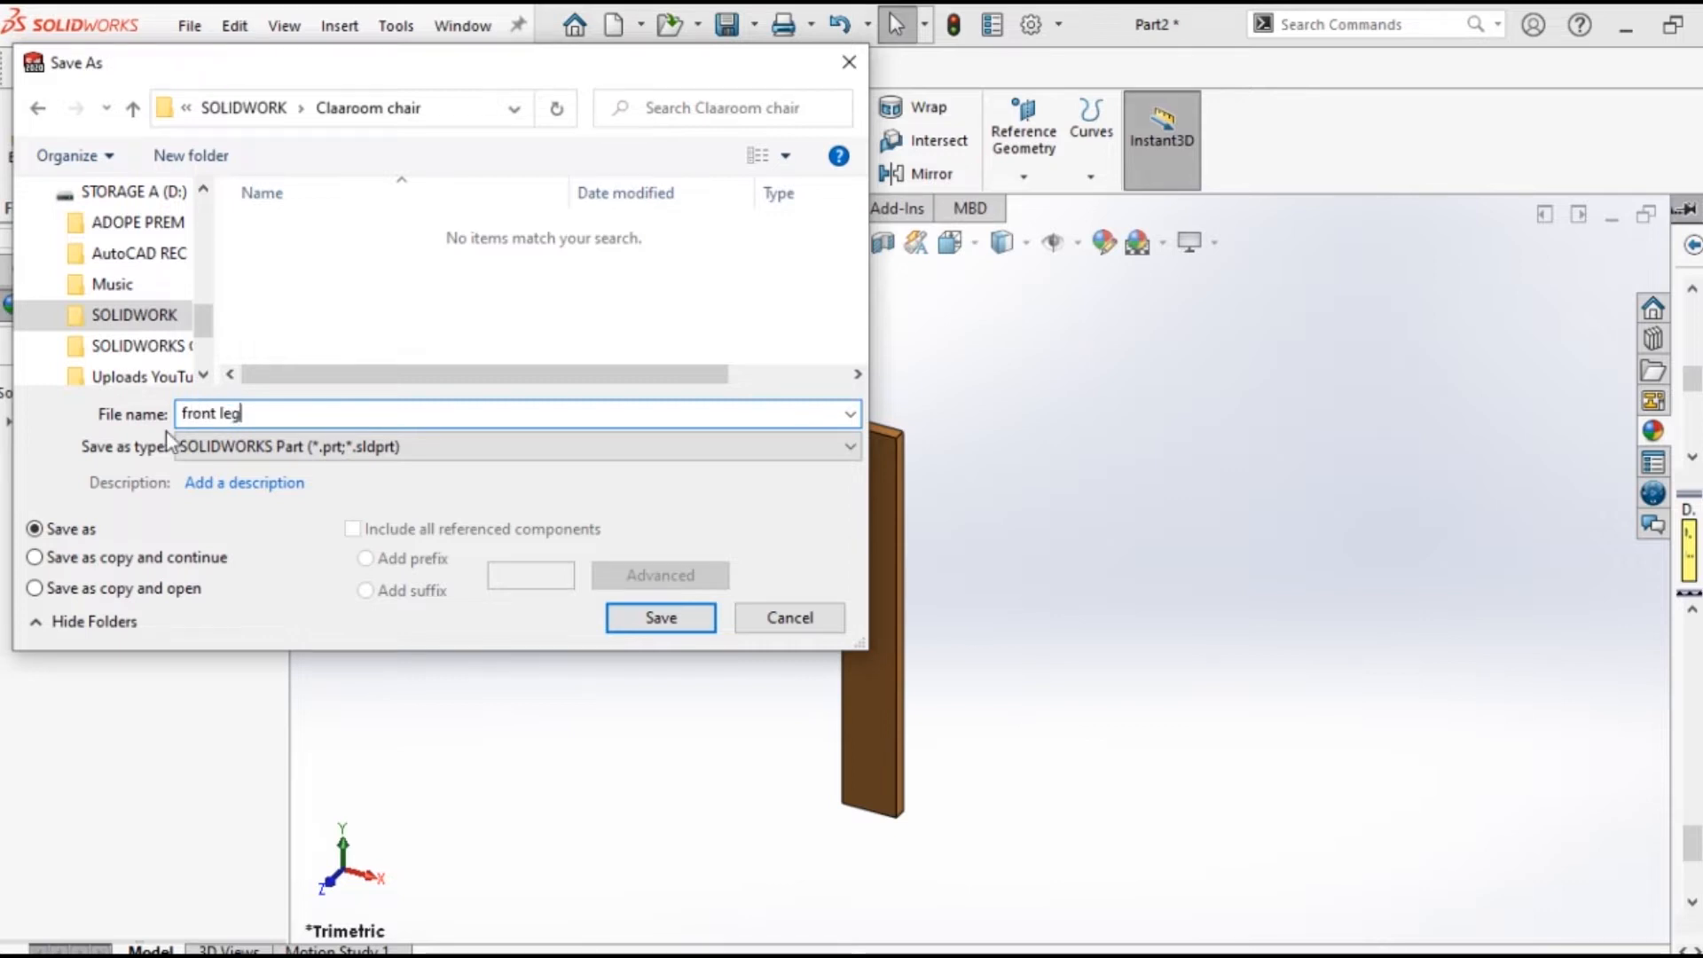
left_click(652, 620)
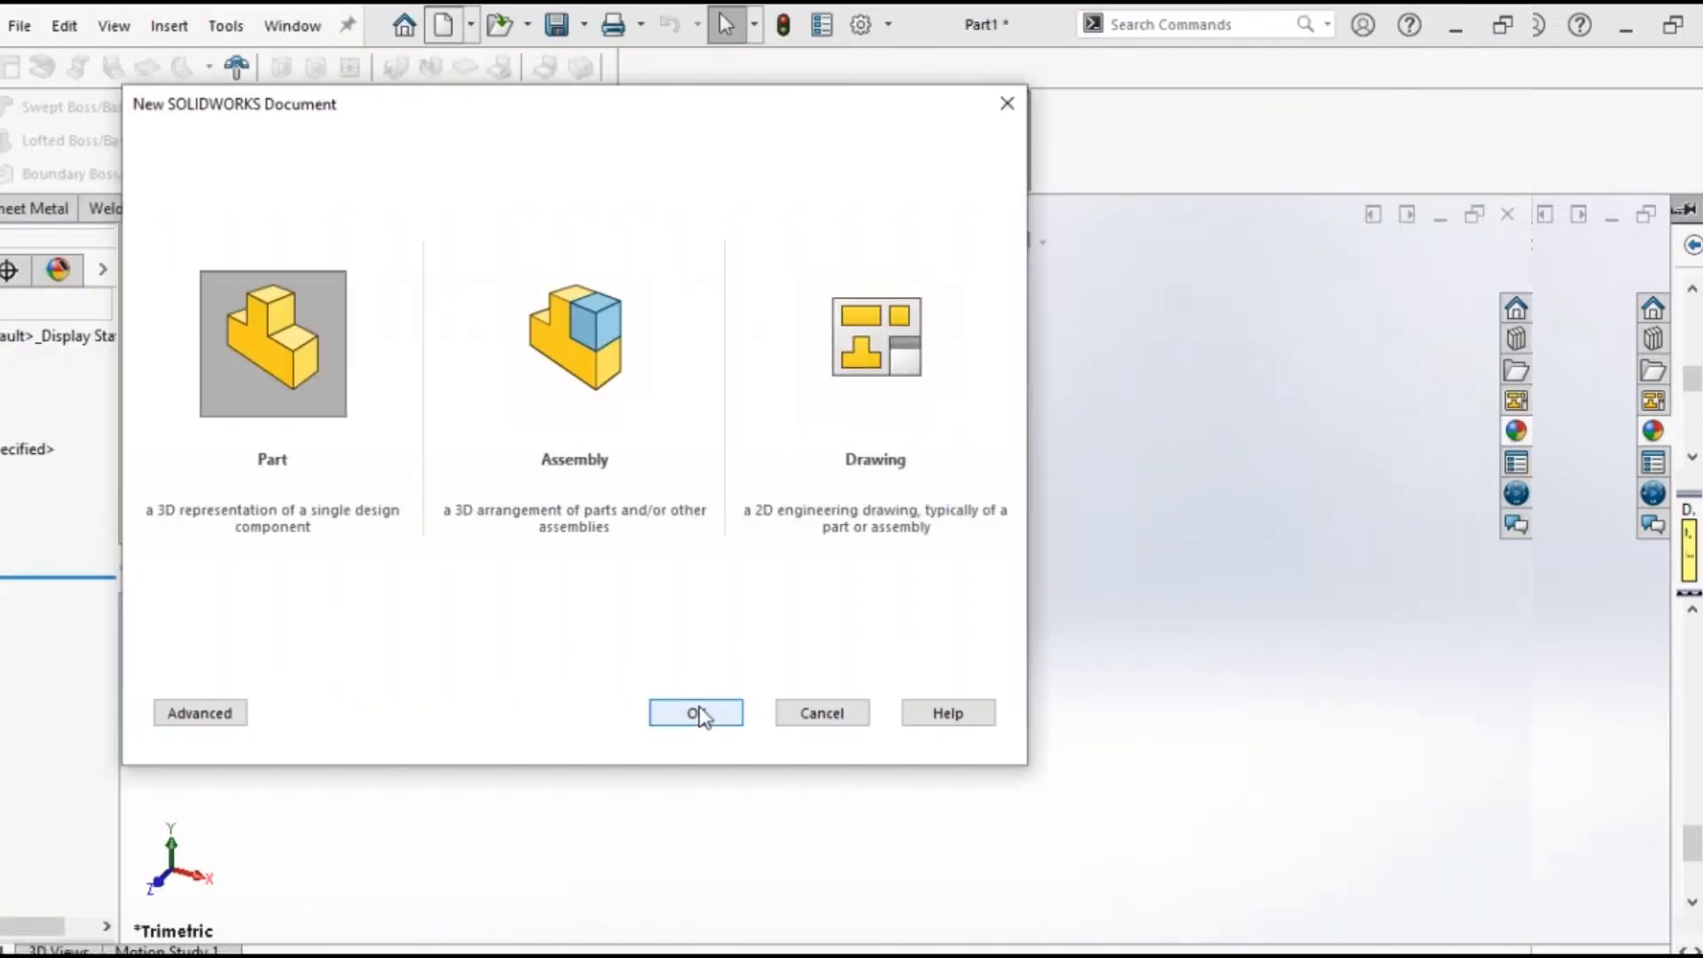
Create a new part document and start a sketch on its Top Plane.
left_click(698, 714)
left_click(88, 508)
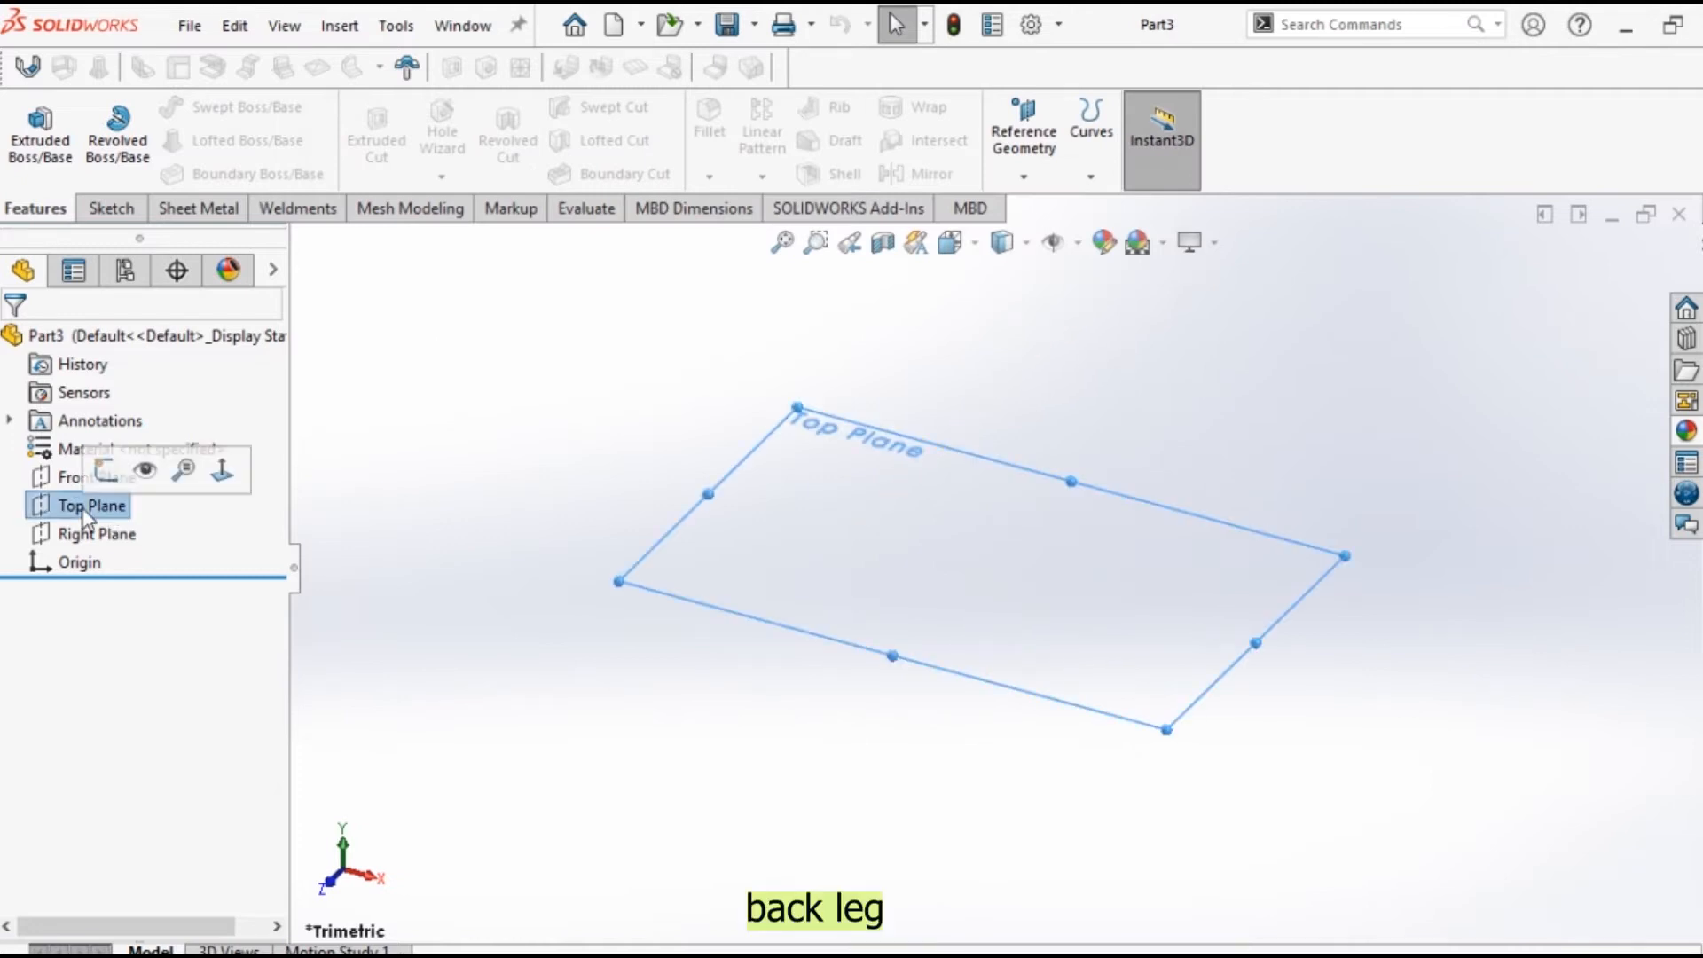
left_click(105, 470)
Sketch a closed rectangle about 25 mm wide from four lines, with its lower-left corner on the origin.
key("l")
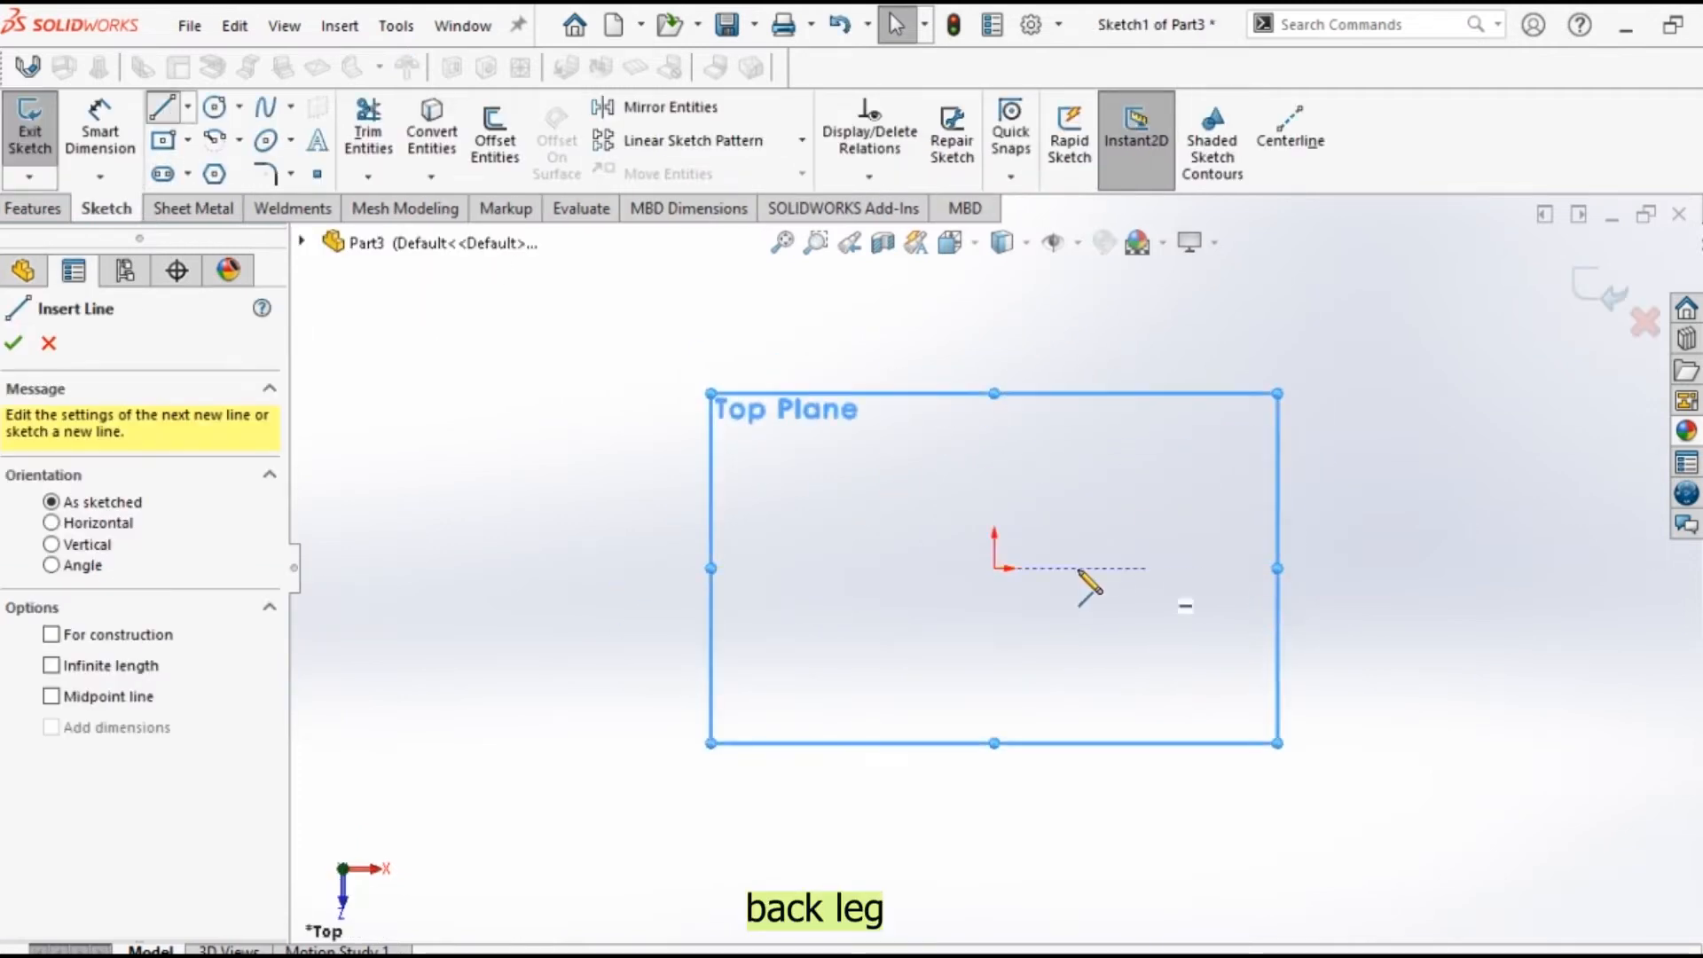
left_click(995, 568)
left_click(1075, 567)
left_click(1075, 506)
left_click(995, 506)
scroll(1001, 542, "down", 5)
left_click(983, 612)
right_click(983, 610)
left_click(1042, 631)
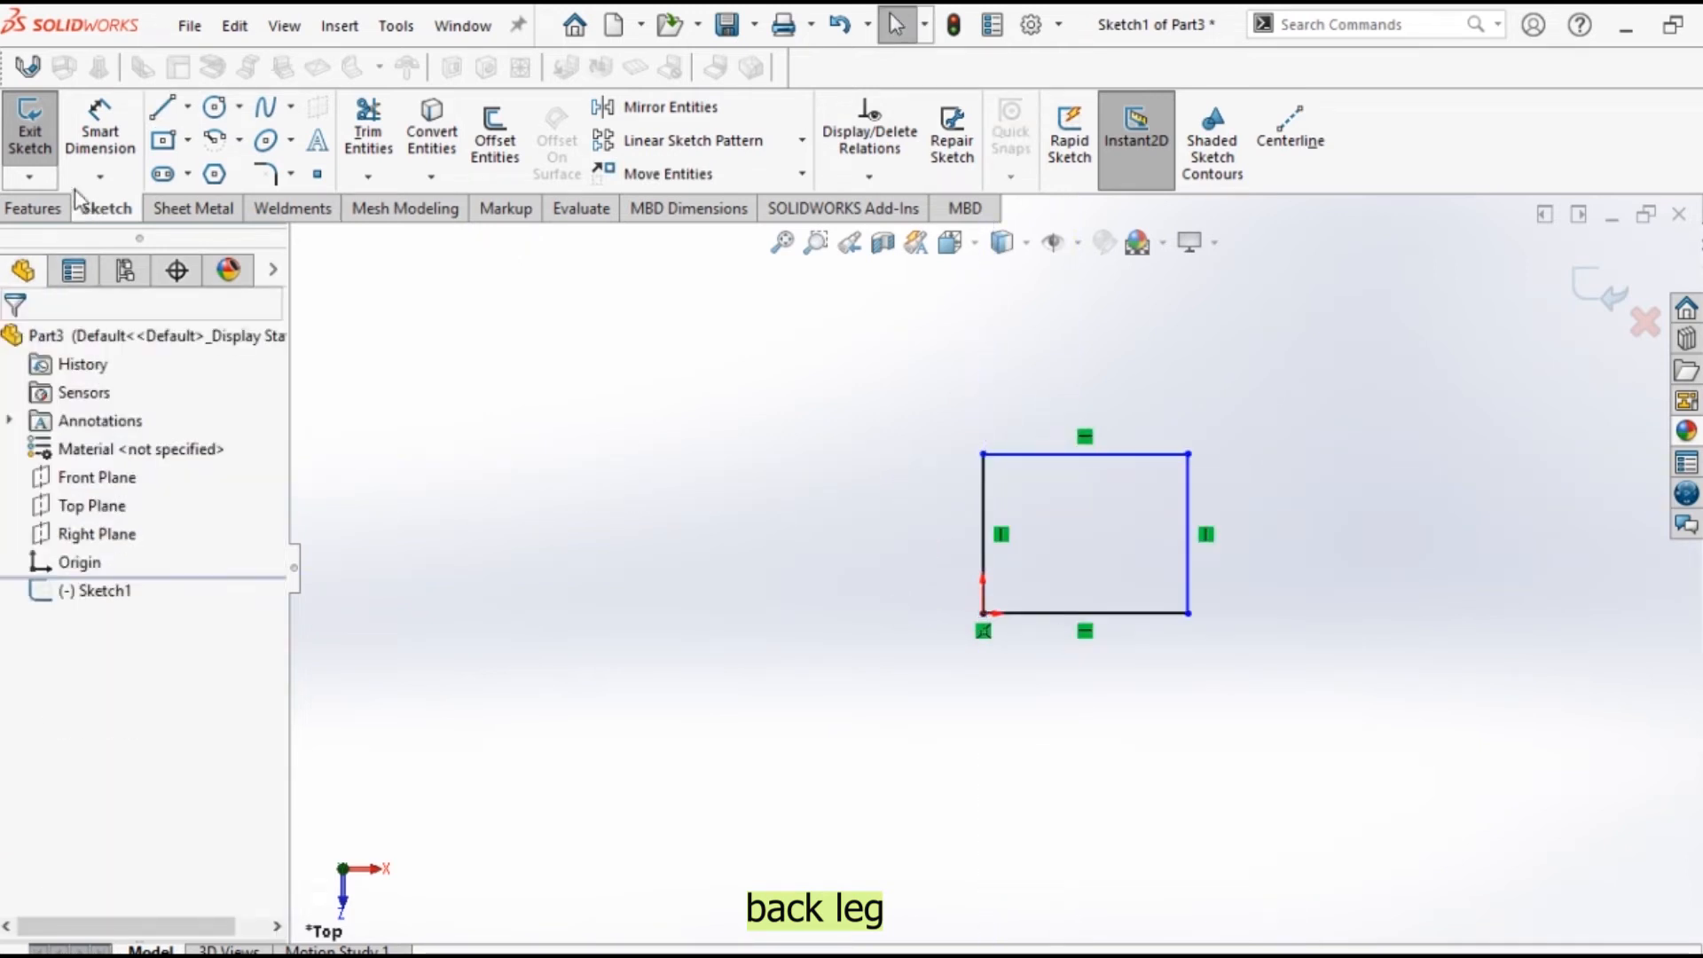
Dimension the rectangle's bottom edge at 60 mm and its right edge at 20 mm.
left_click(99, 133)
left_click(1071, 619)
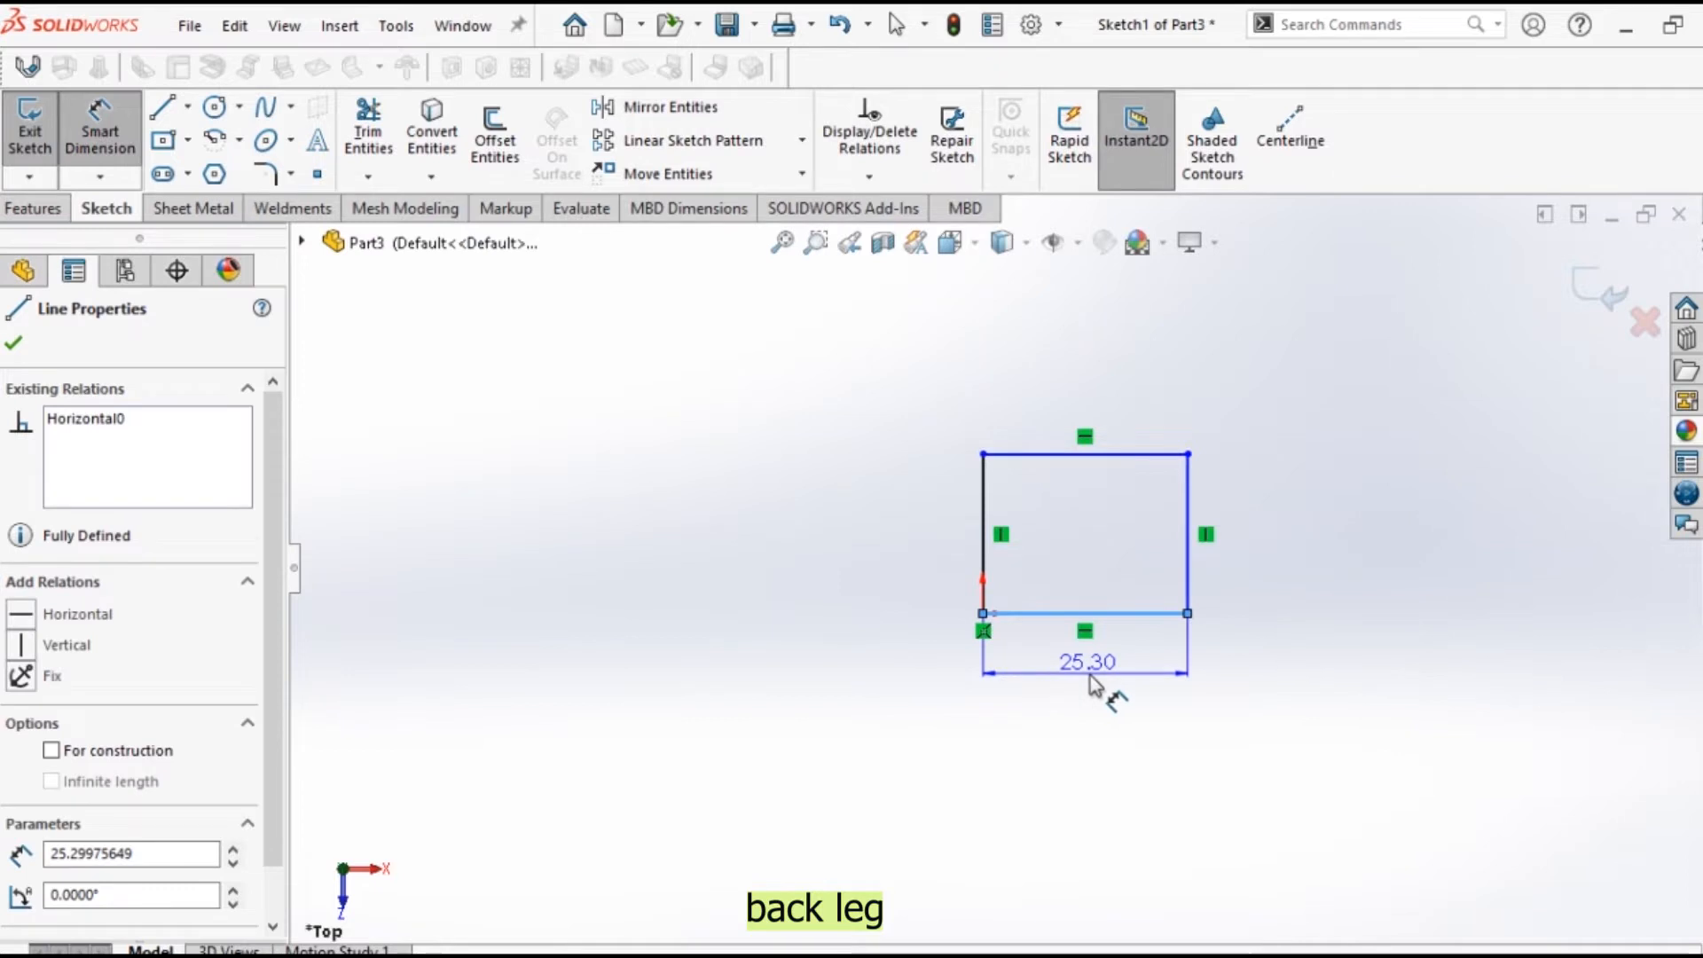
left_click(1105, 687)
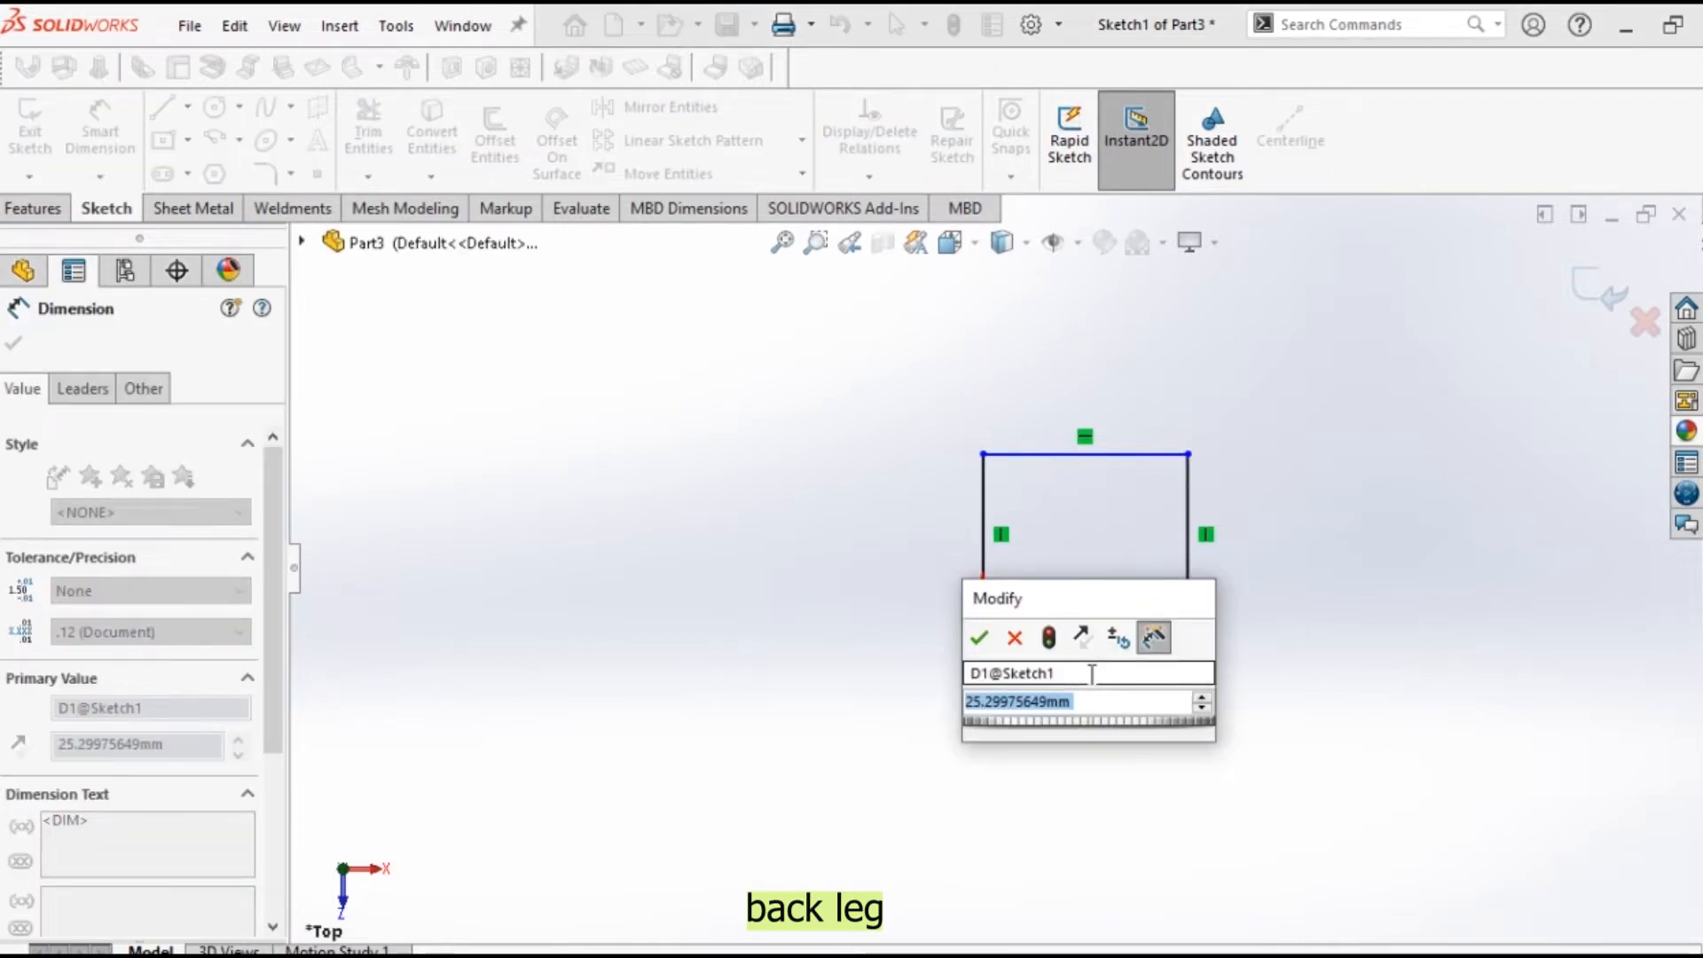
type("60")
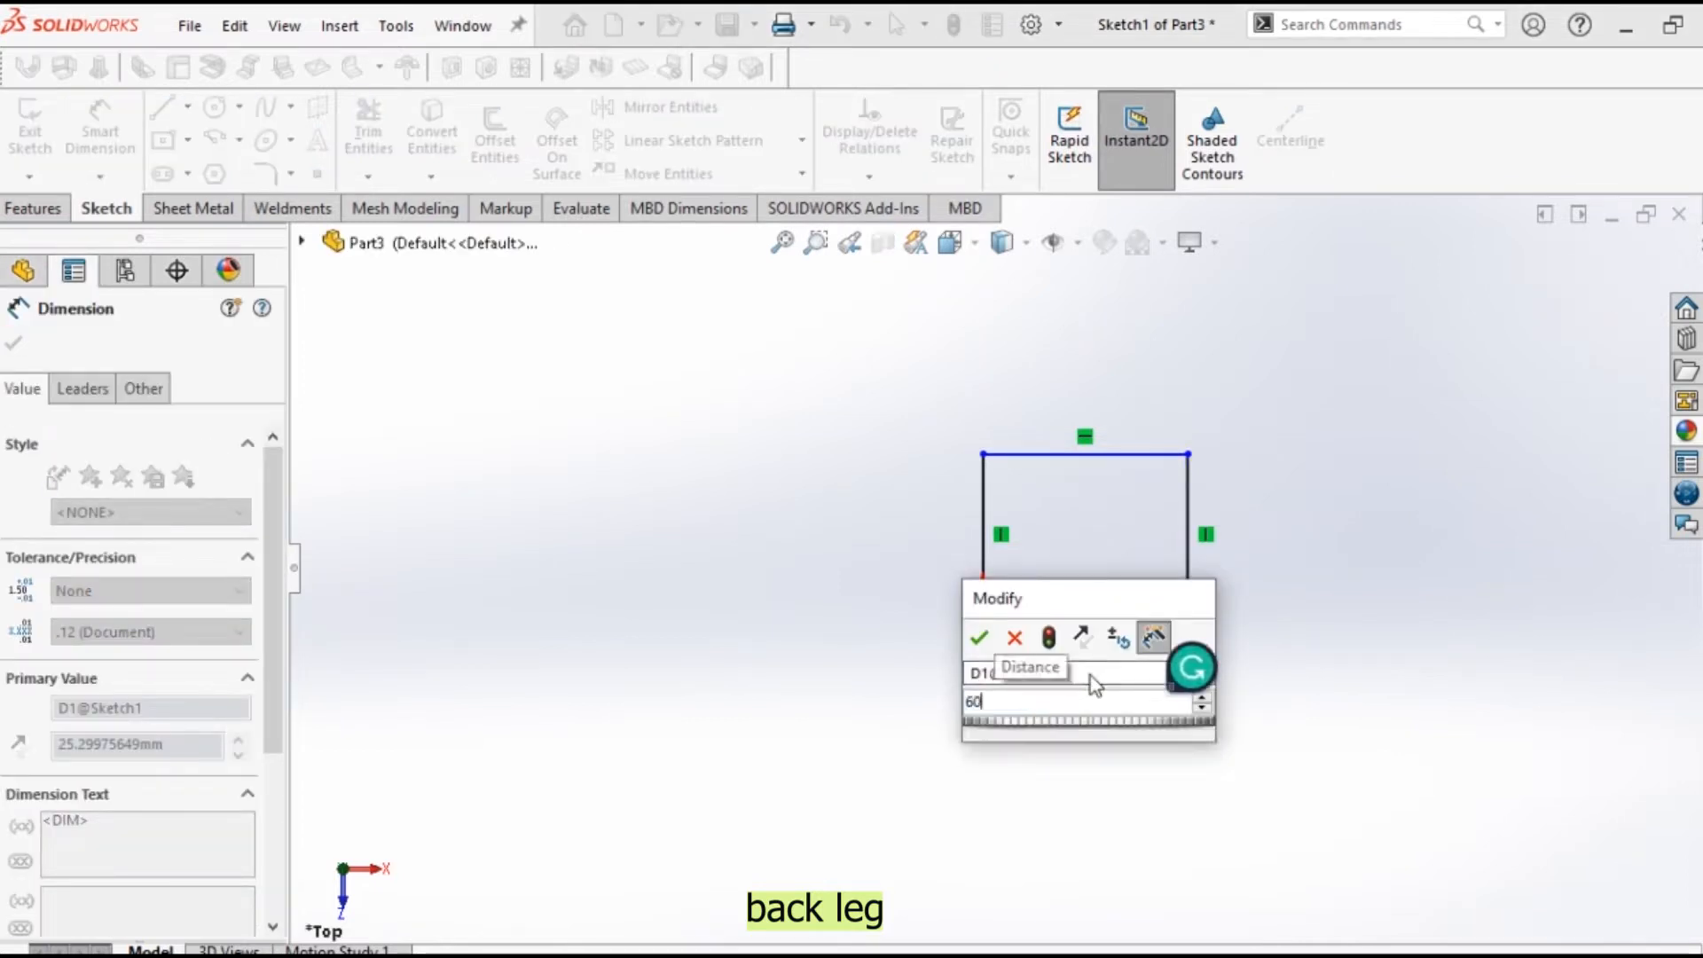
key("Return")
left_click(1189, 568)
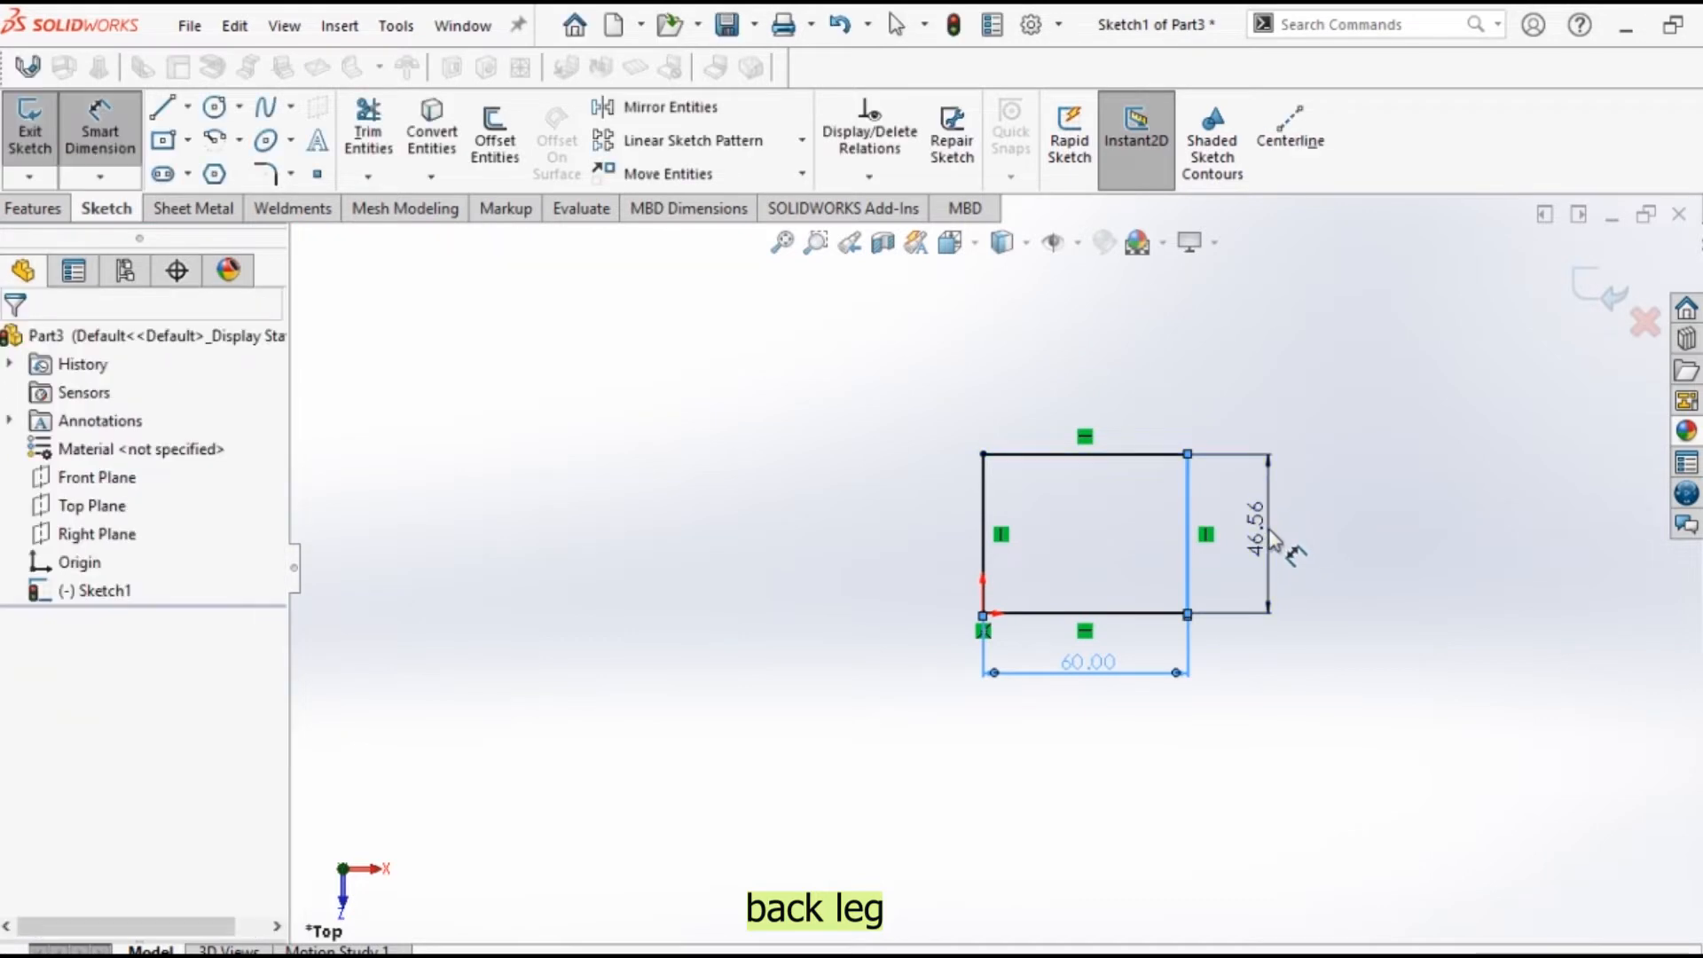
left_click(1271, 537)
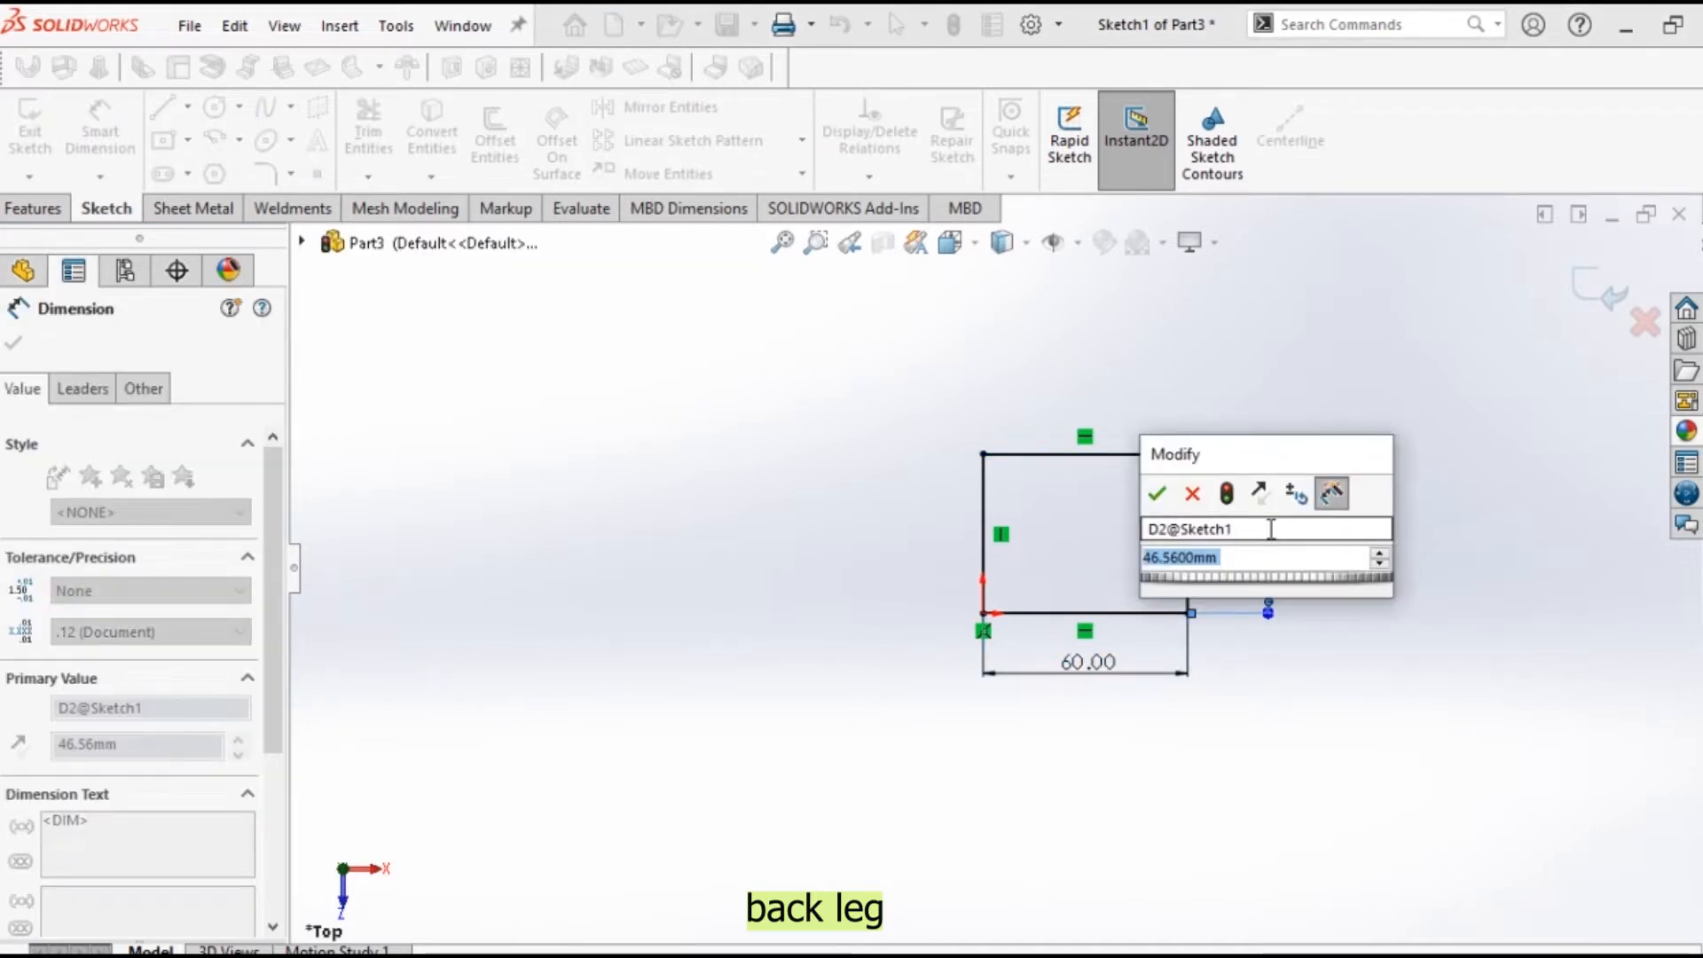
type("20")
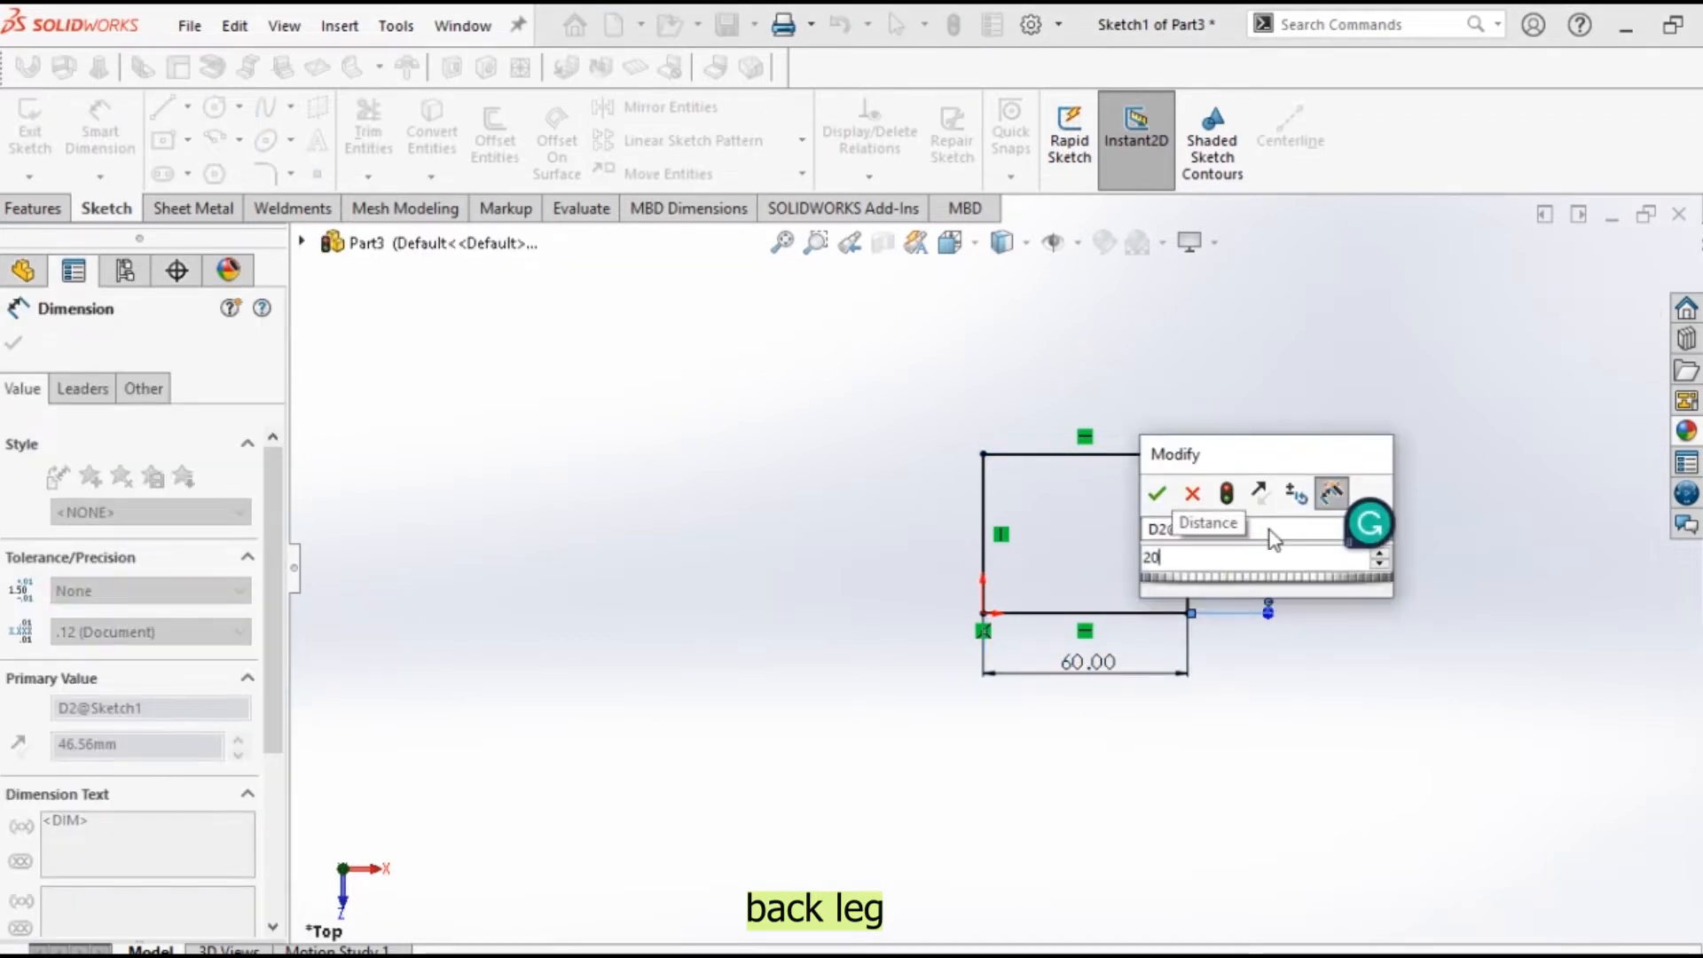
key("Return")
Extrude the 60 by 20 mm rectangle as a blind boss 350 mm deep.
scroll(1242, 623, "down", 3)
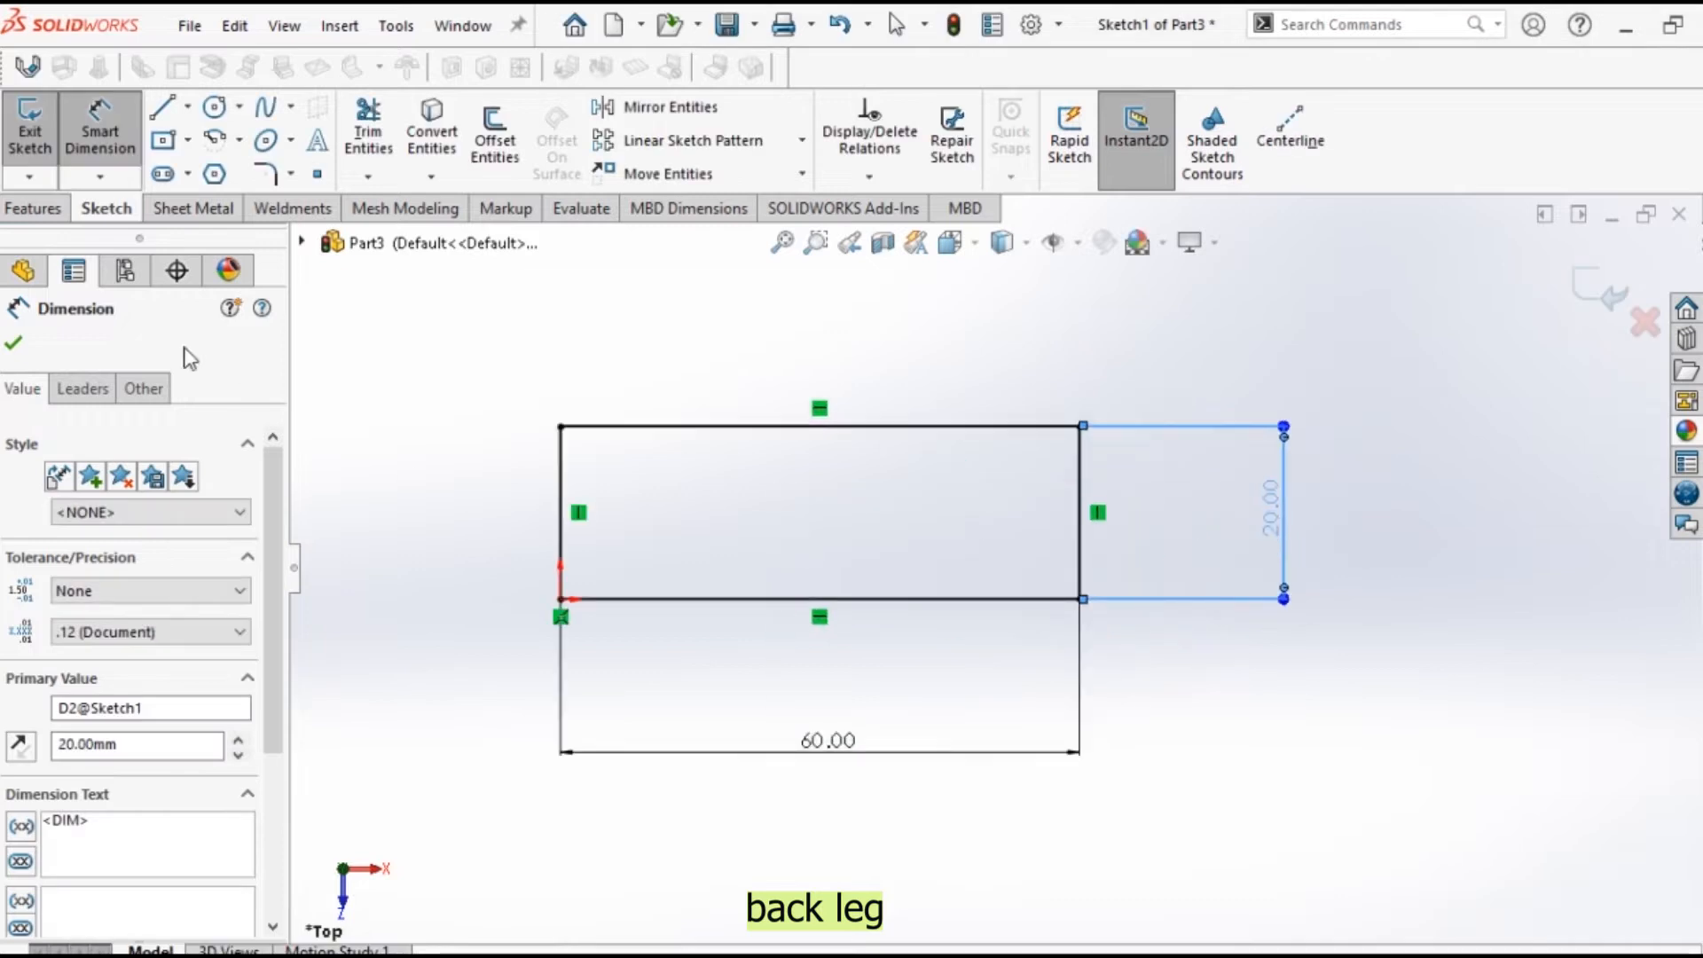
left_click(27, 213)
left_click(40, 134)
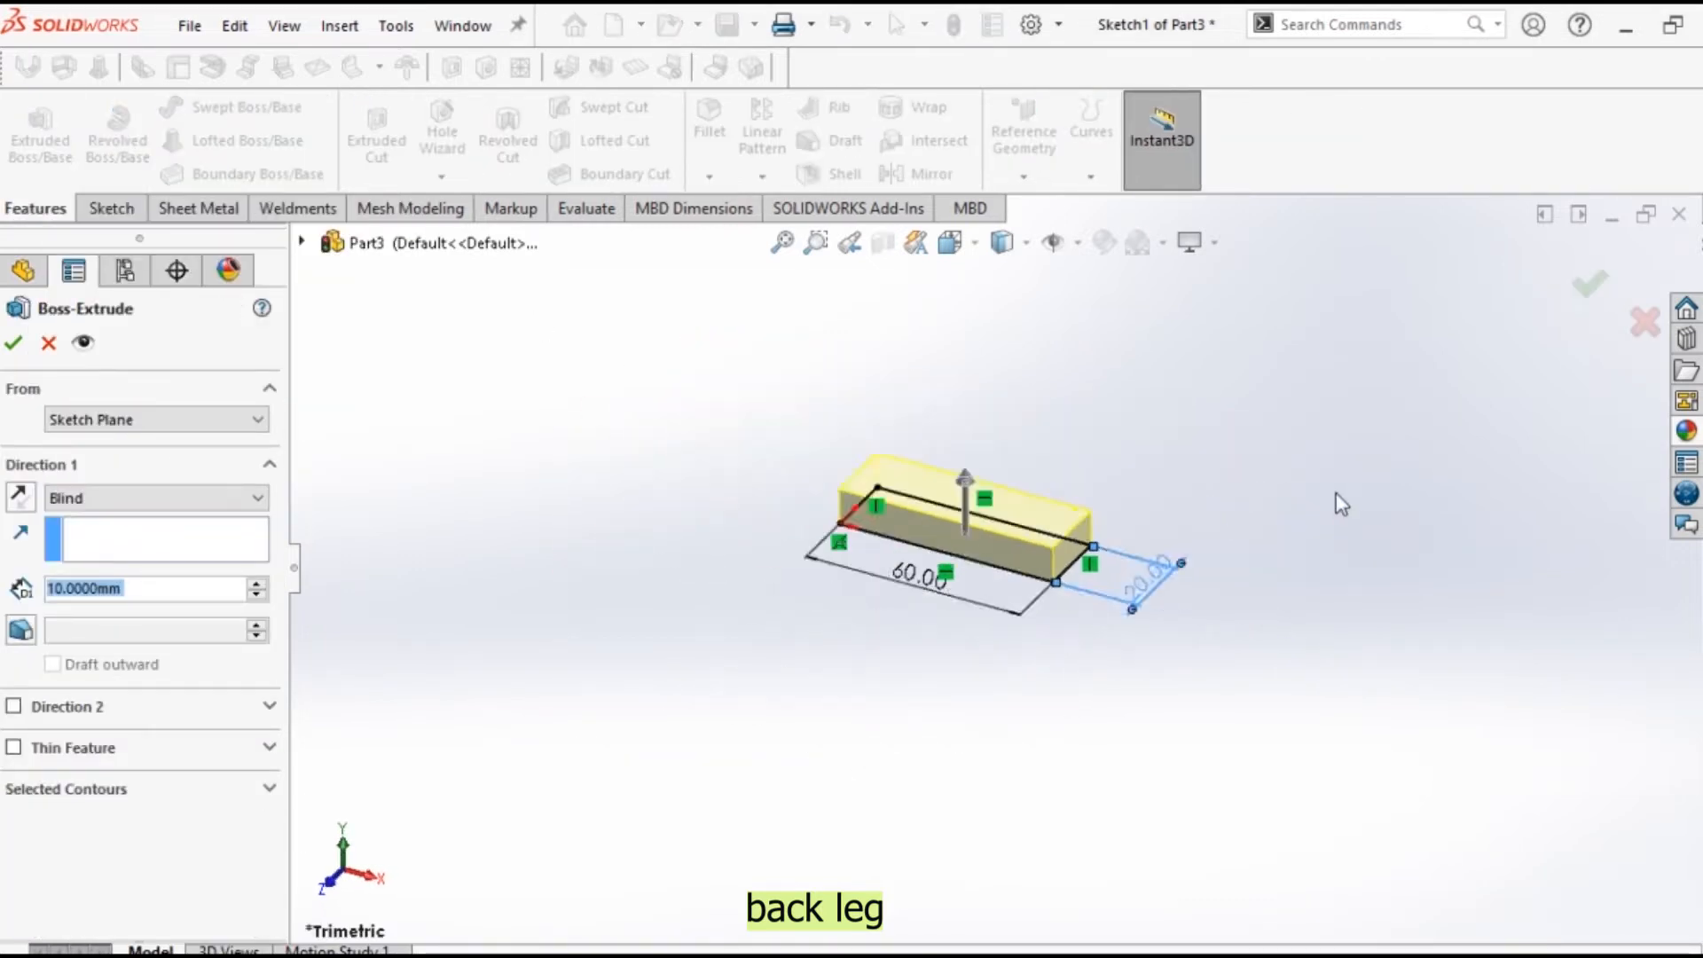
type("350")
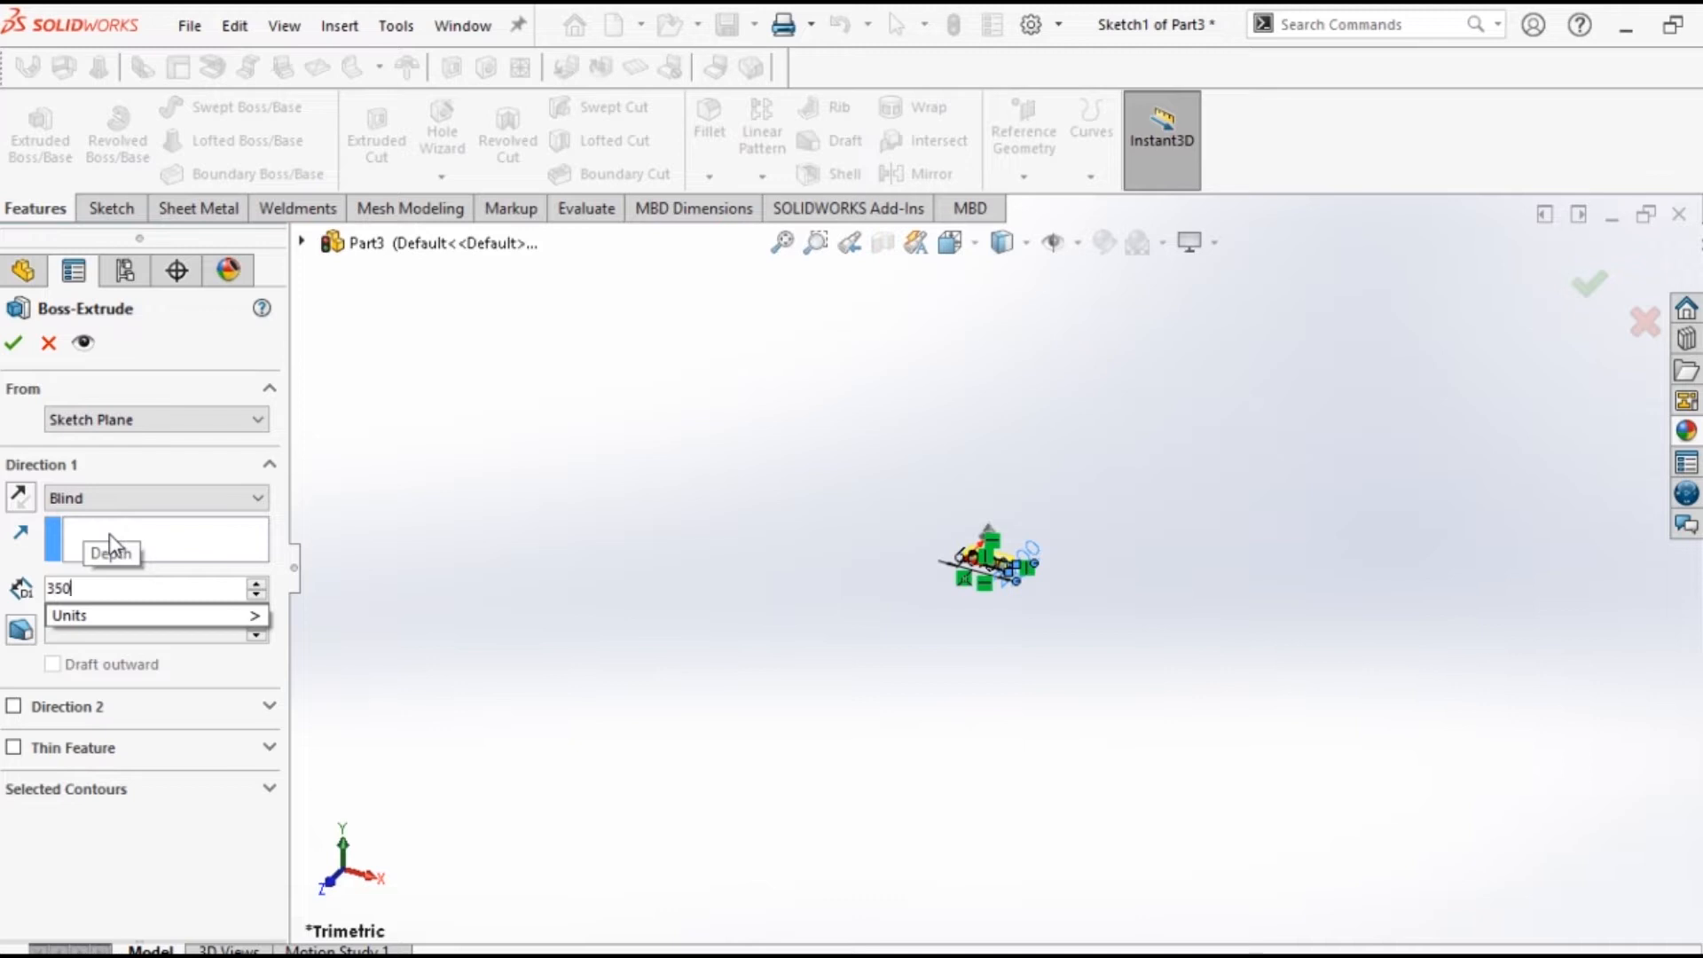
key("Return")
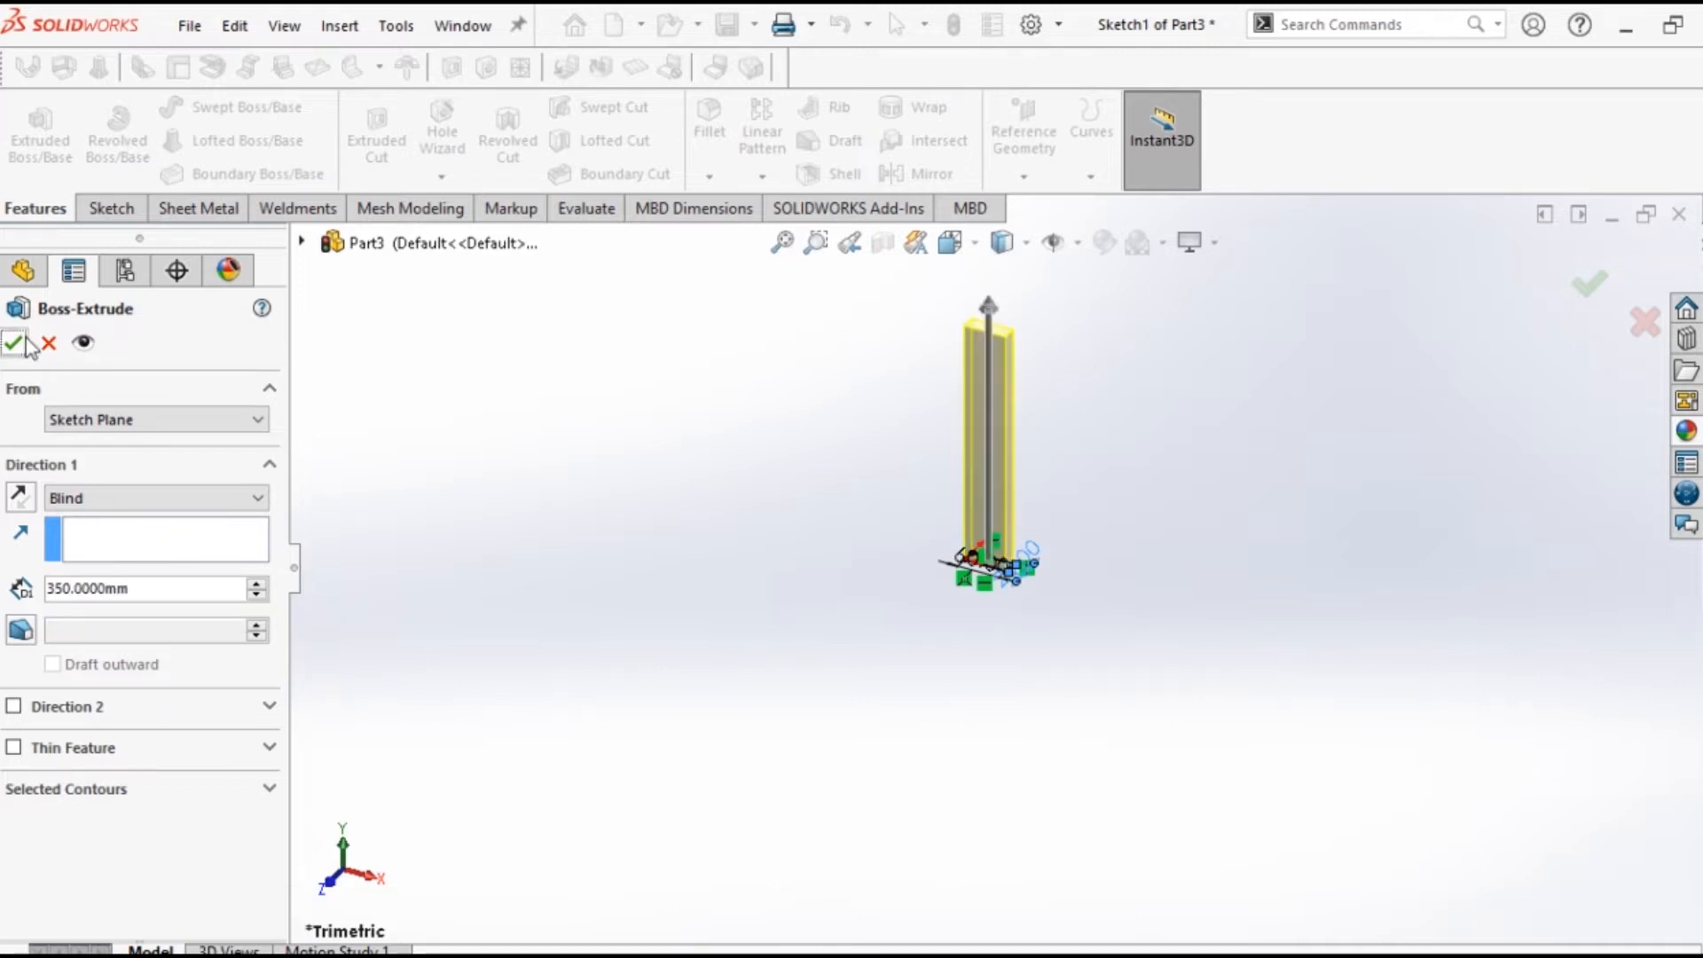
left_click(16, 343)
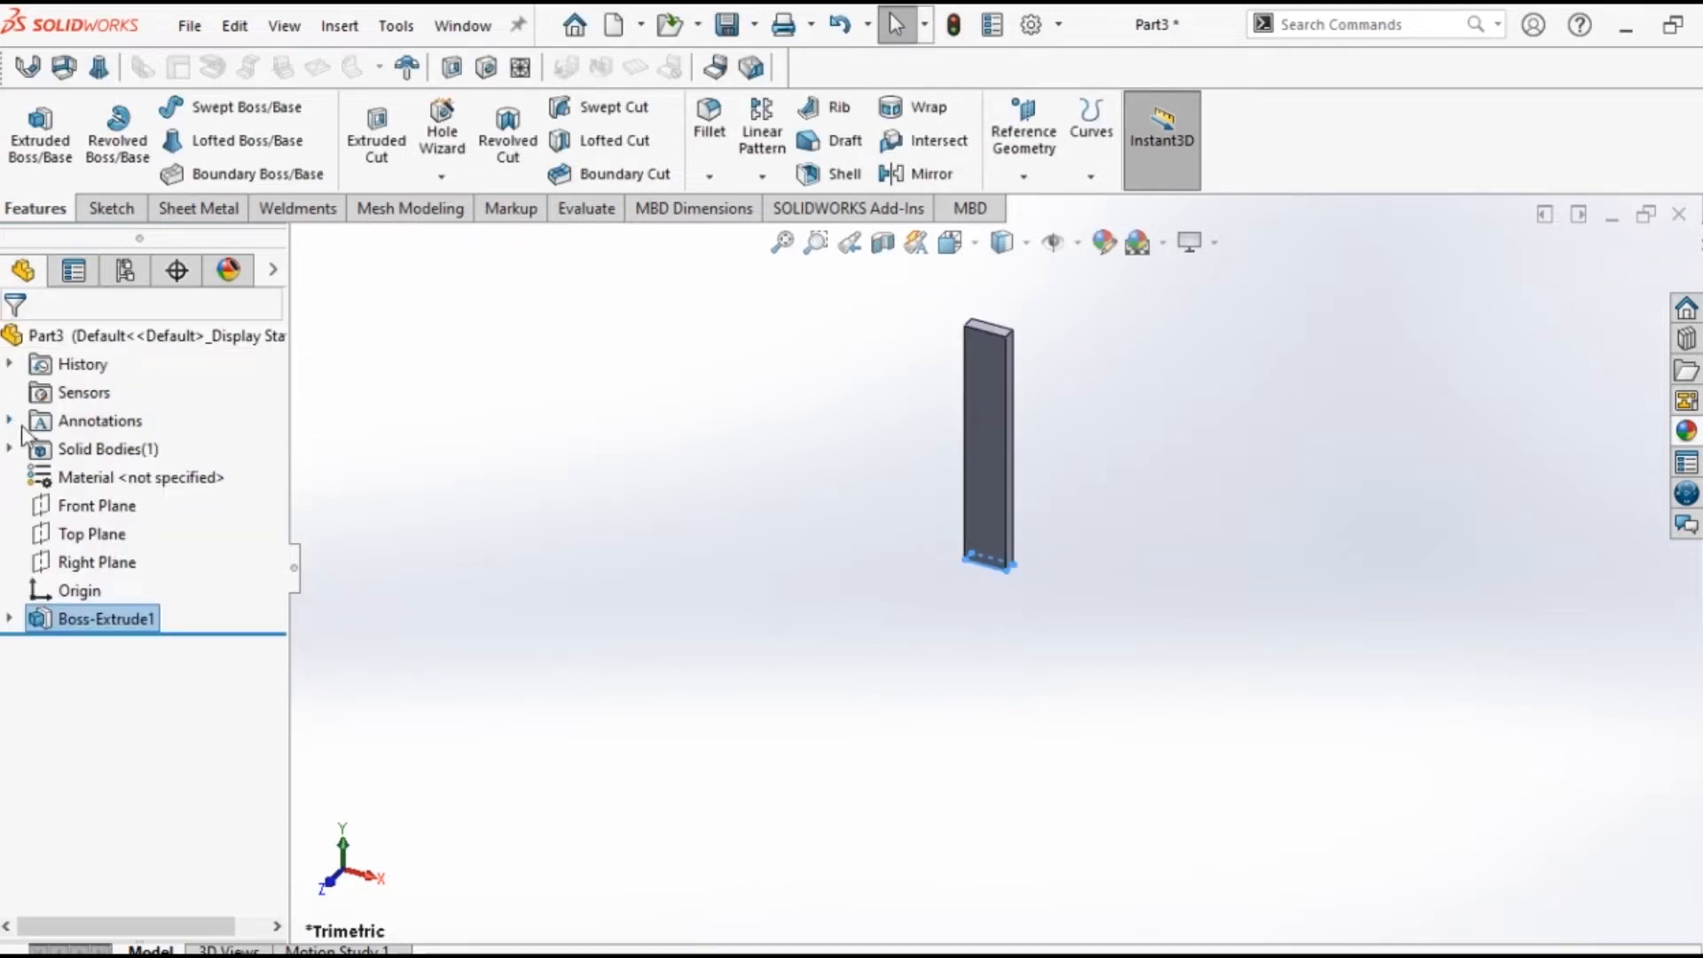
Apply the unfinished japanese oak appearance to the 350 mm leg part.
left_click(229, 271)
right_click(84, 653)
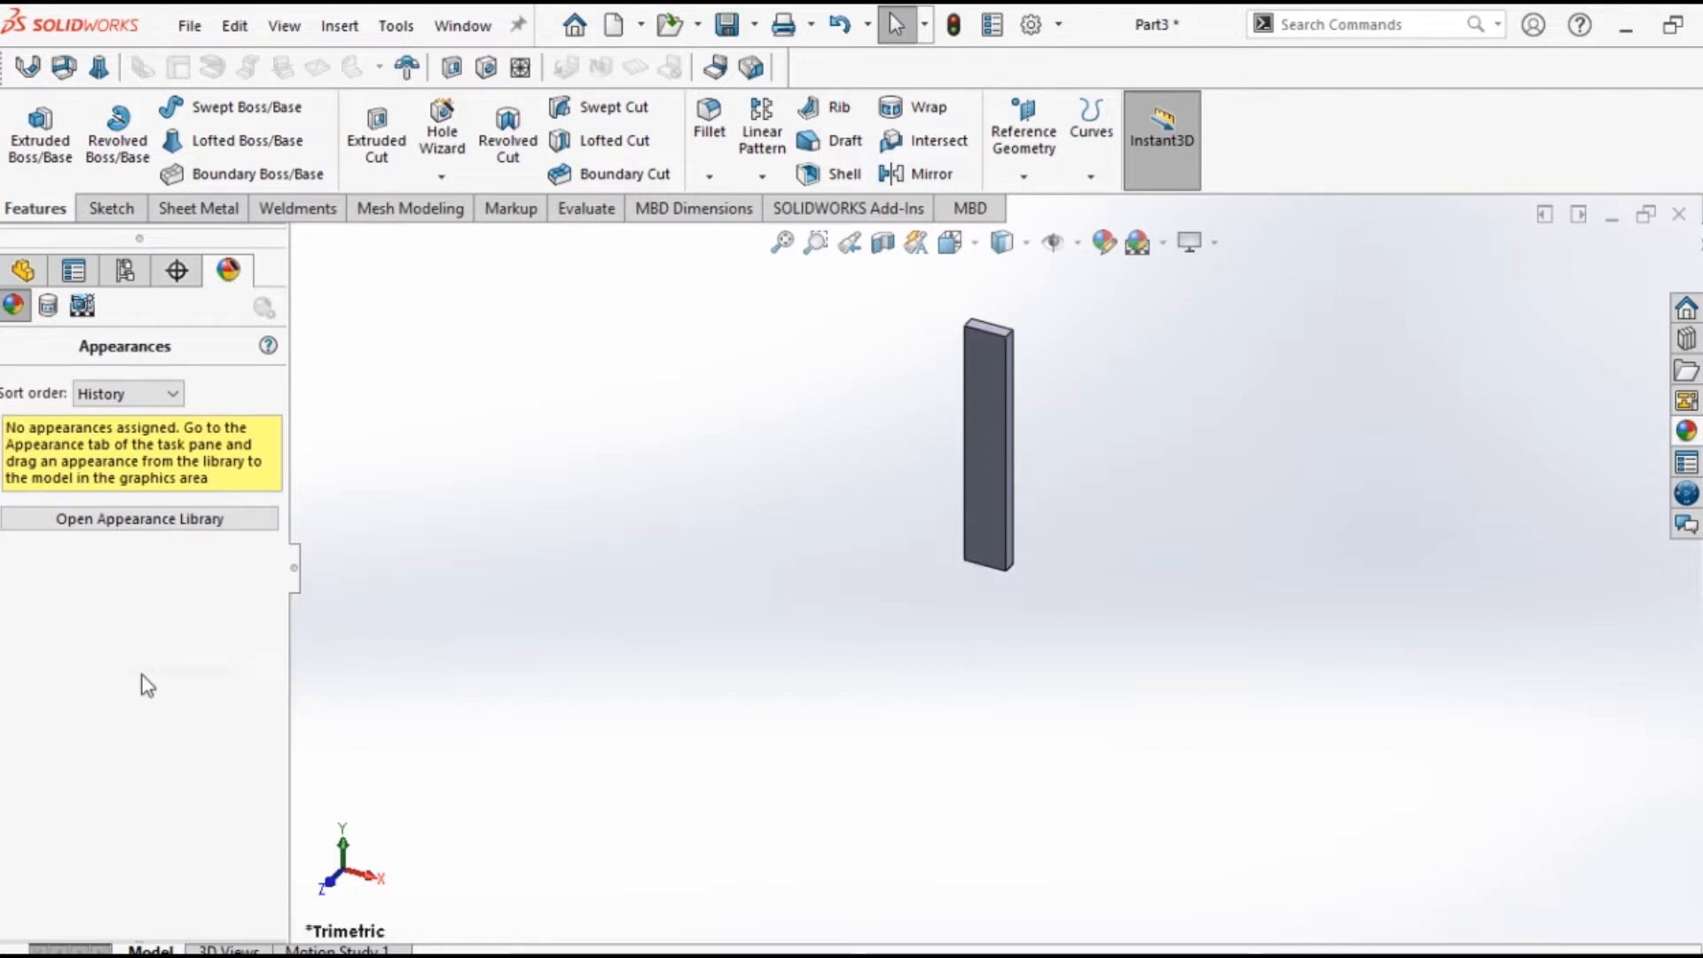
left_click(1576, 710)
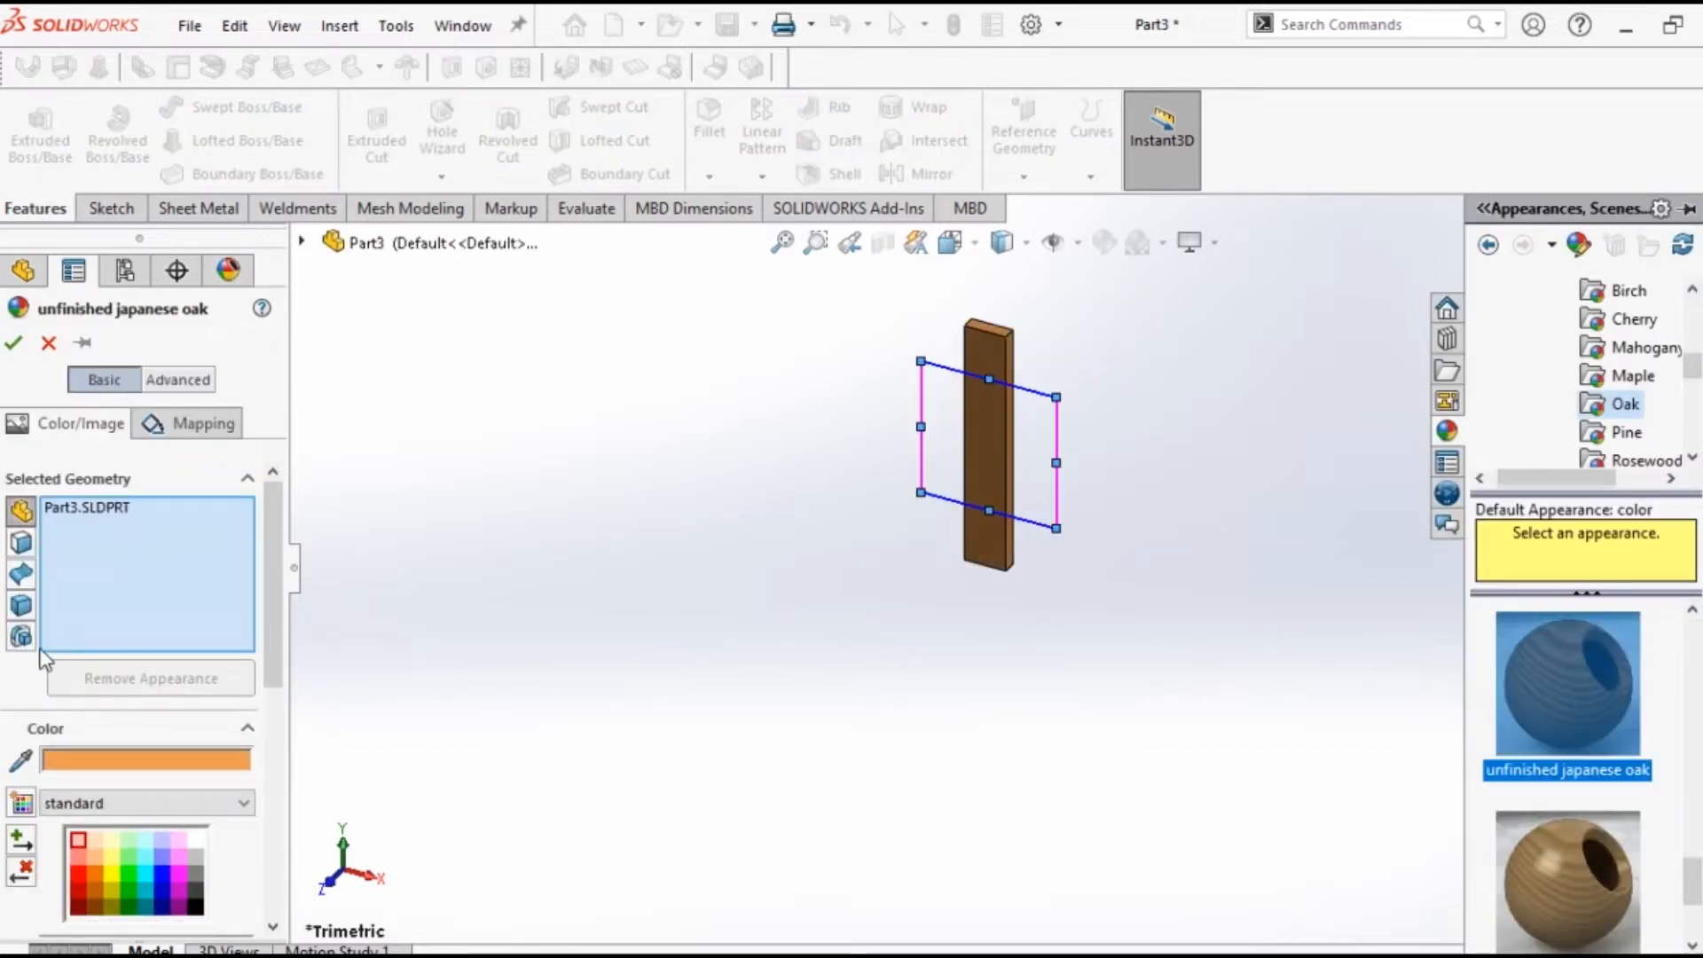
left_click(14, 343)
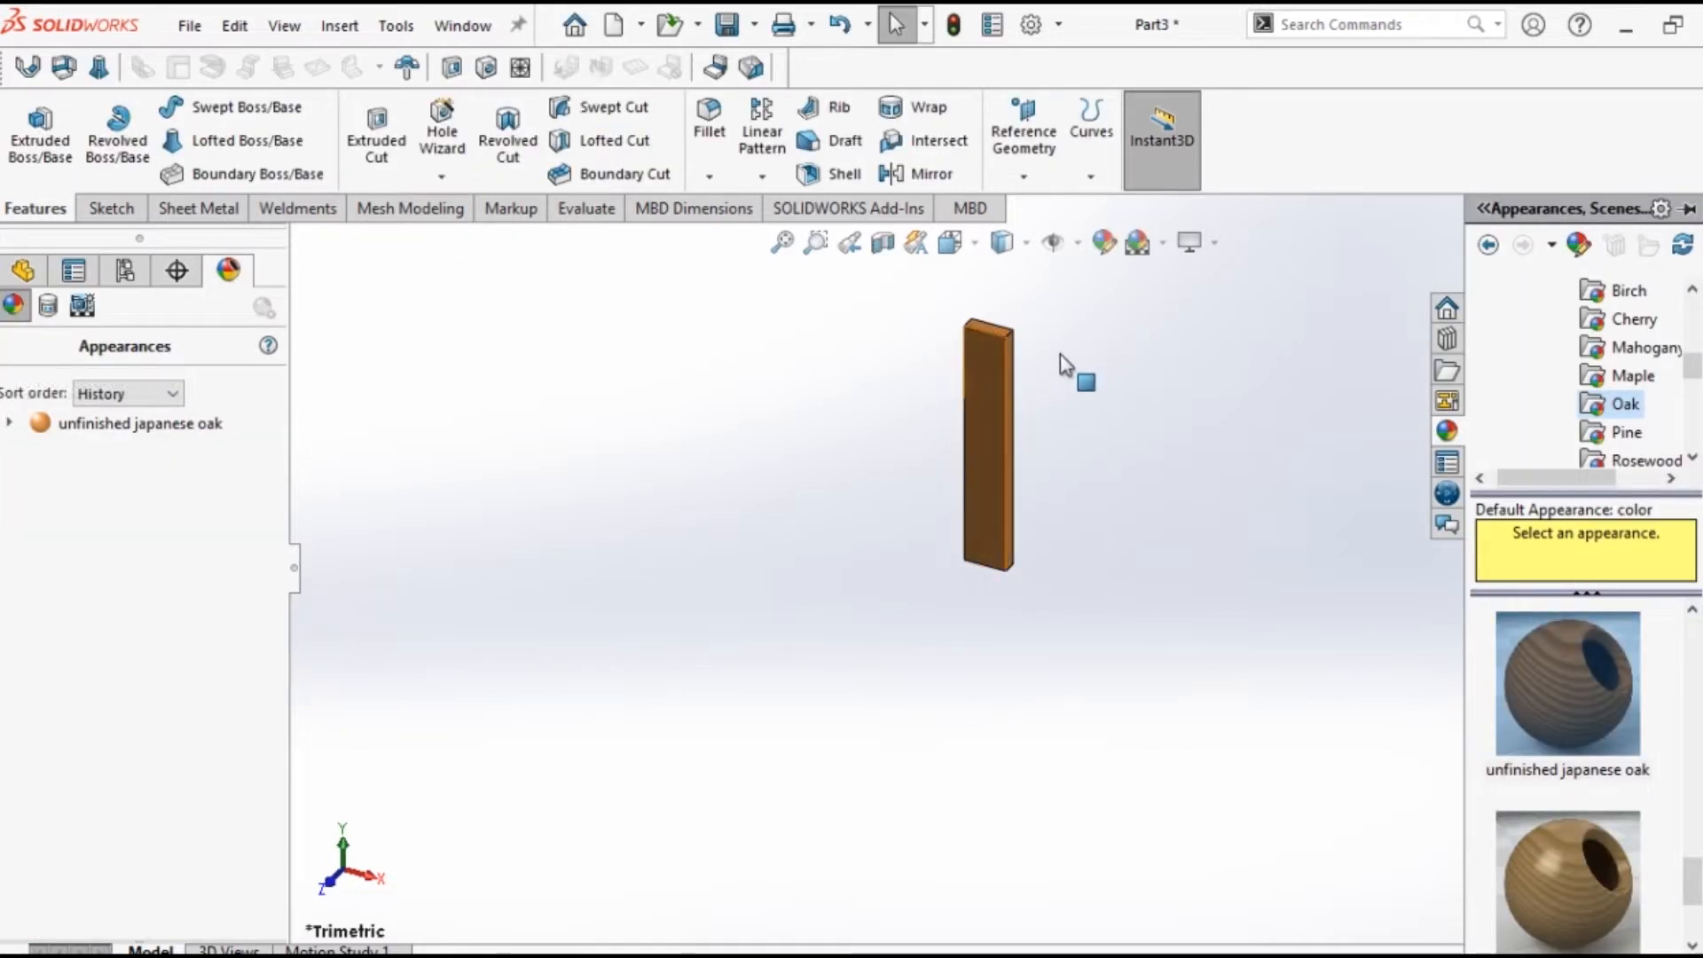
Save the 350 mm leg part as "back leg" in the Claaroom chair folder.
left_click(726, 25)
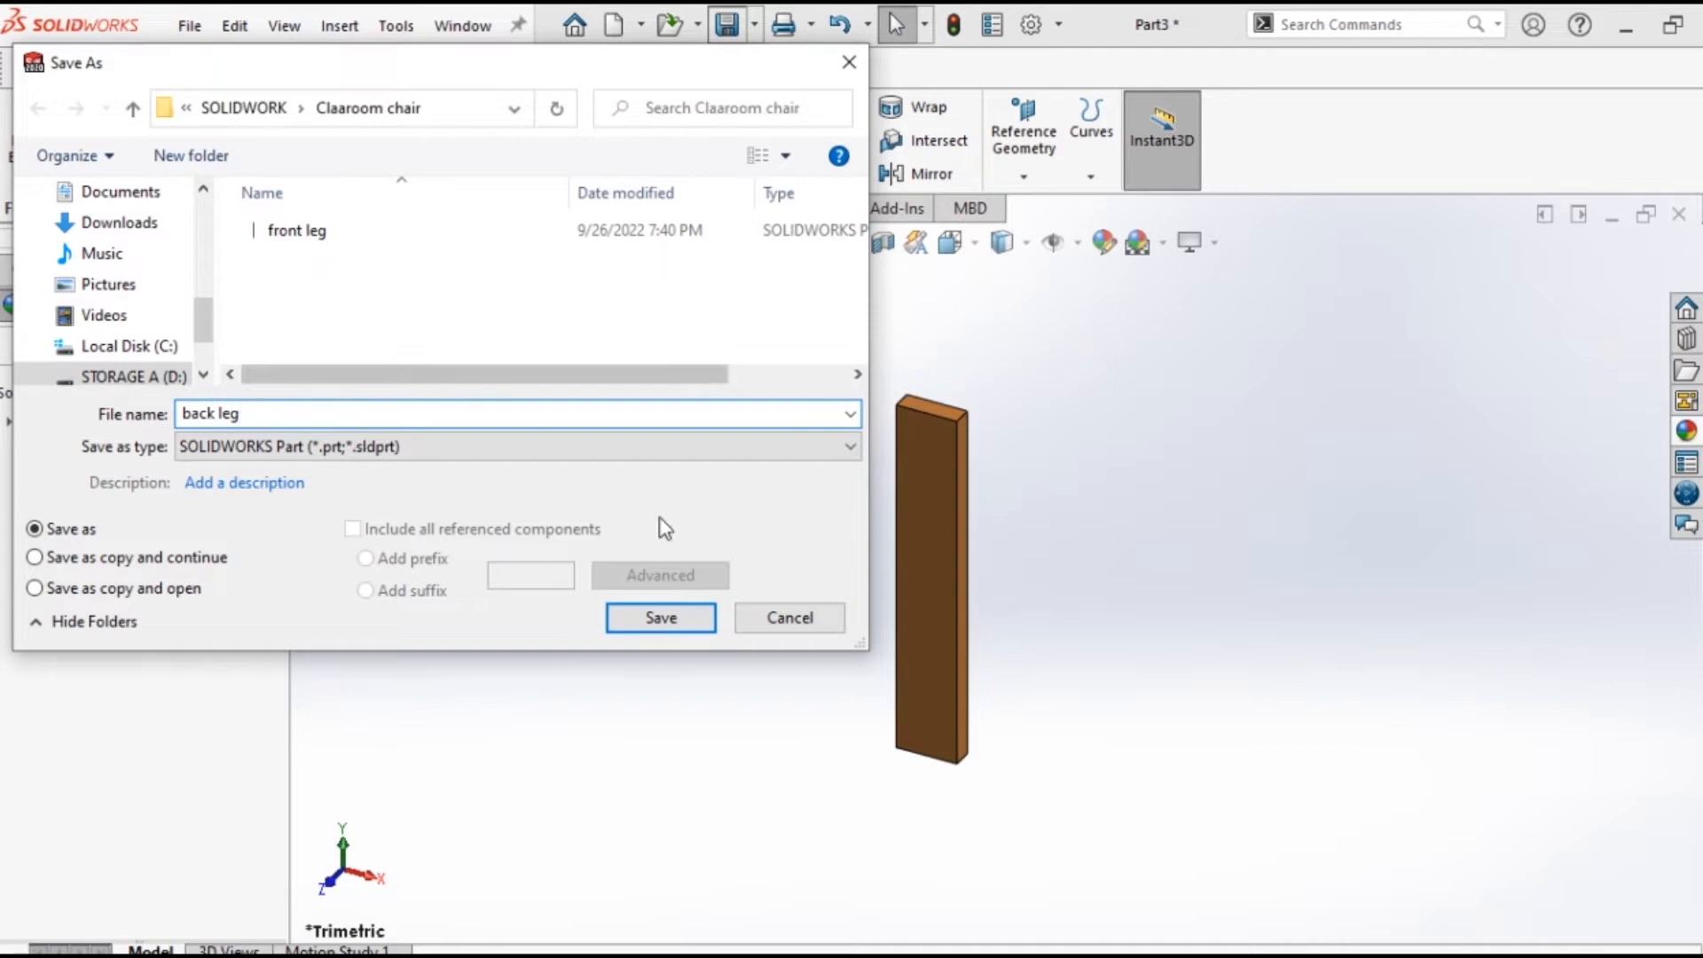
left_click(637, 622)
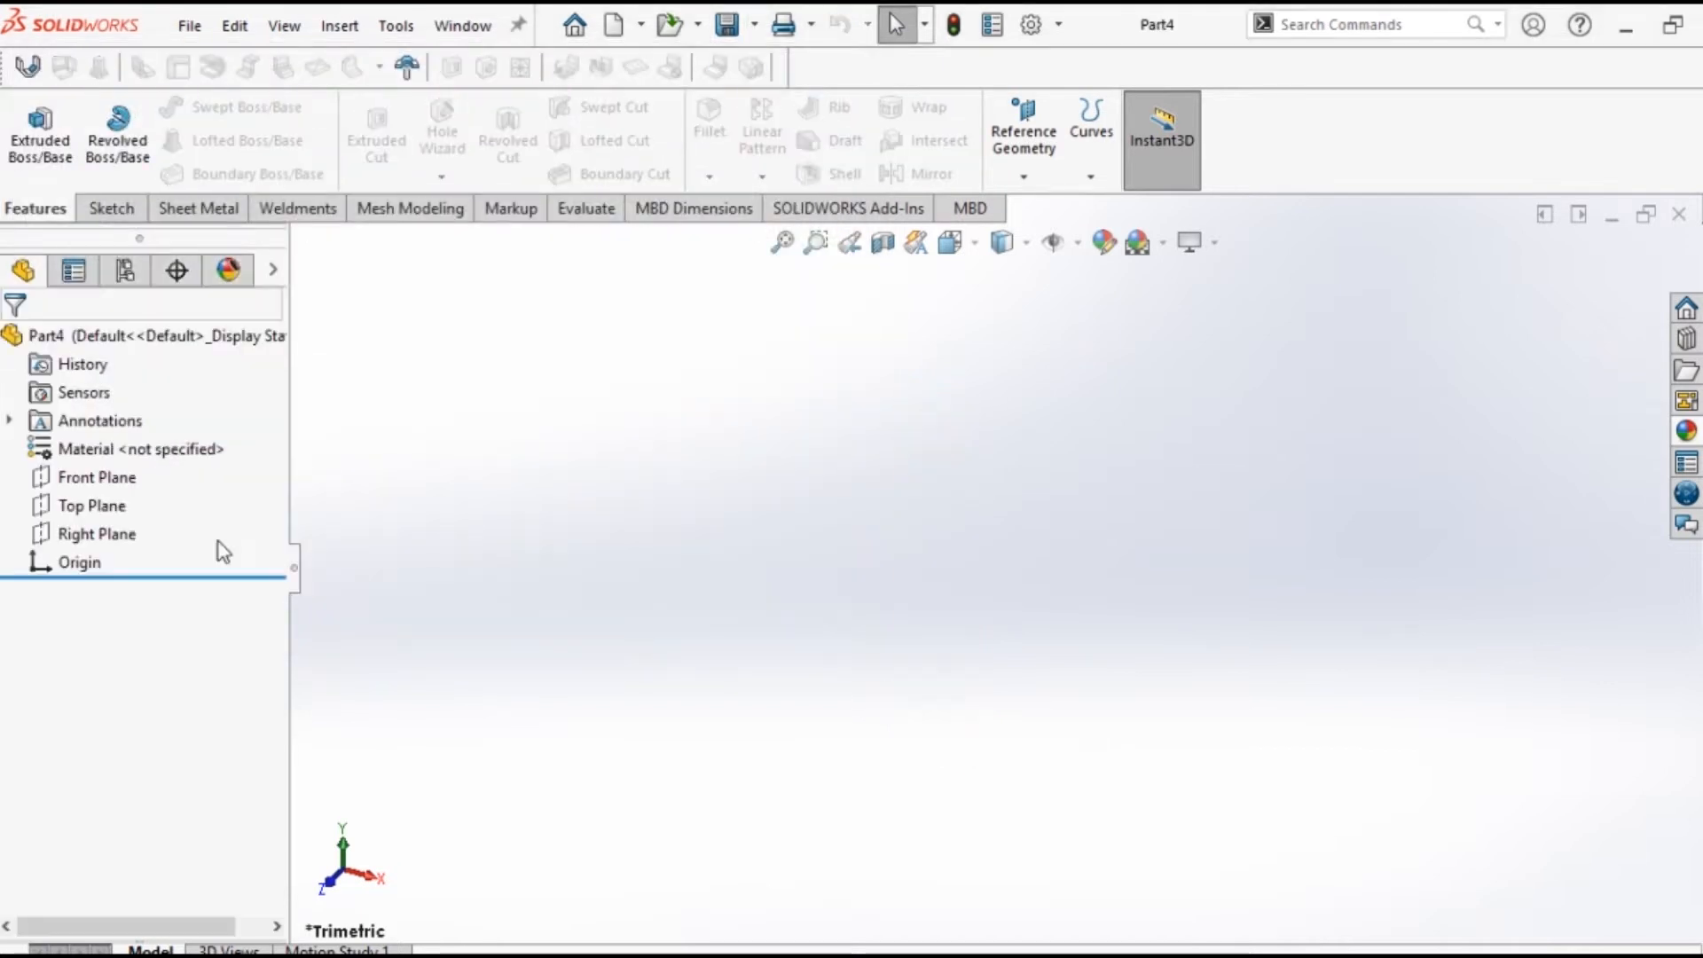
Sketch a corner rectangle on the Right Plane of the new part, about 22 mm wide and 53 mm high, starting at the origin.
left_click(96, 534)
left_click(136, 489)
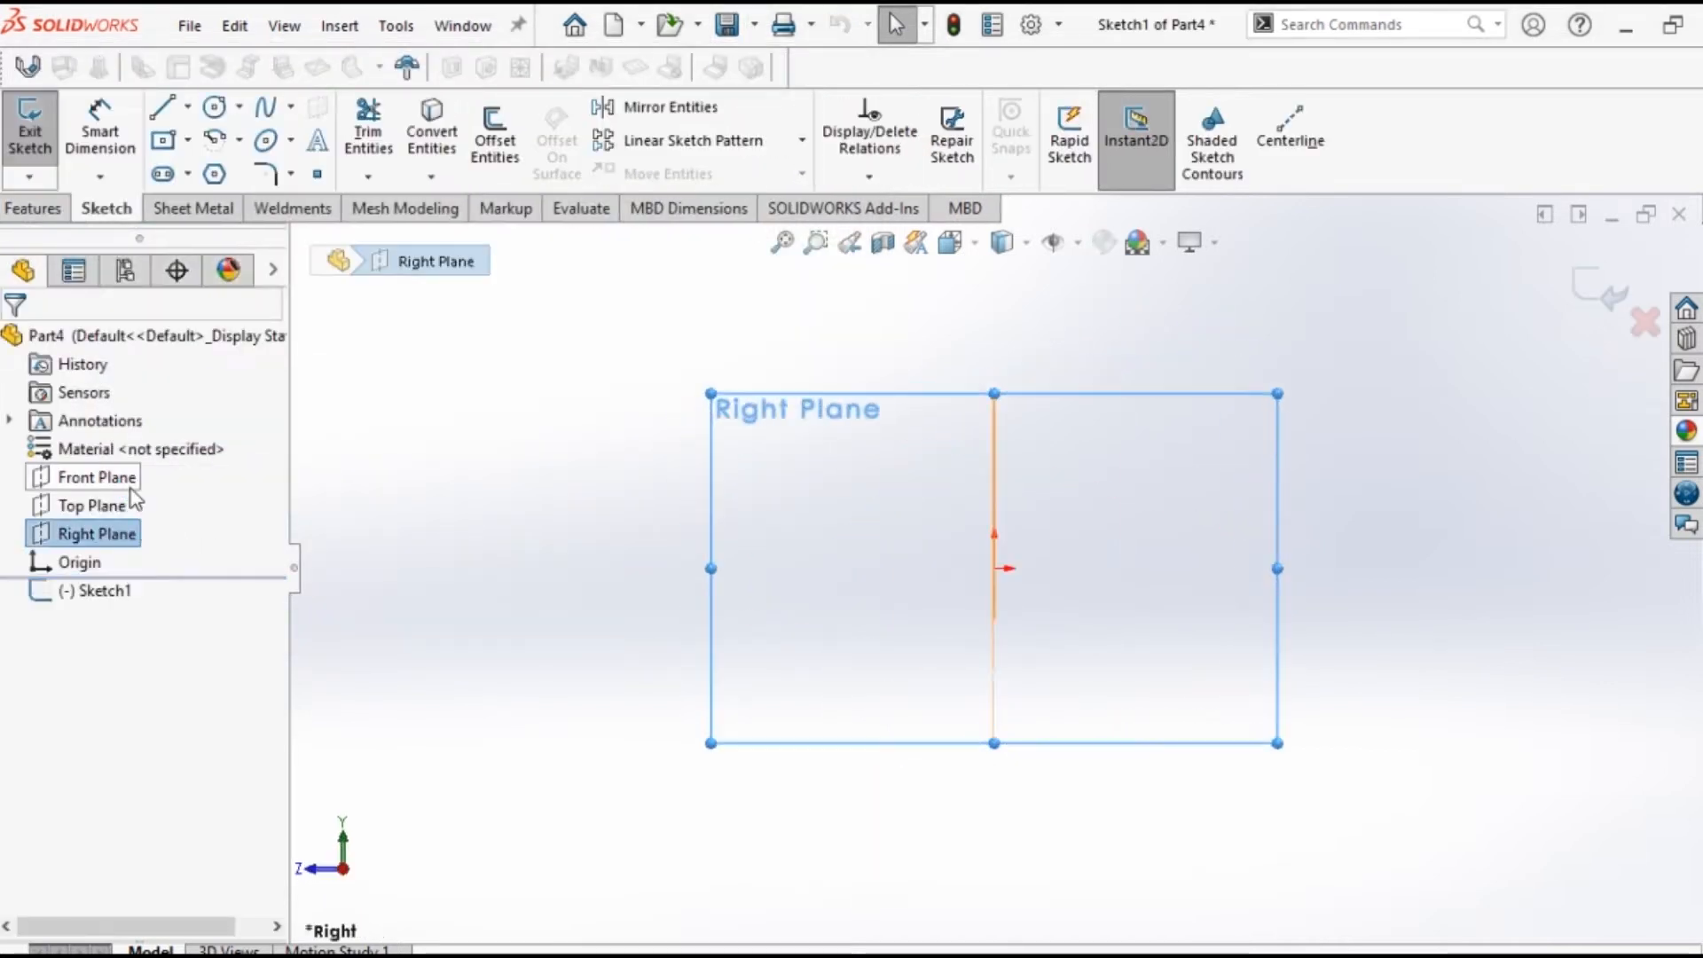
left_click(187, 140)
left_click(198, 174)
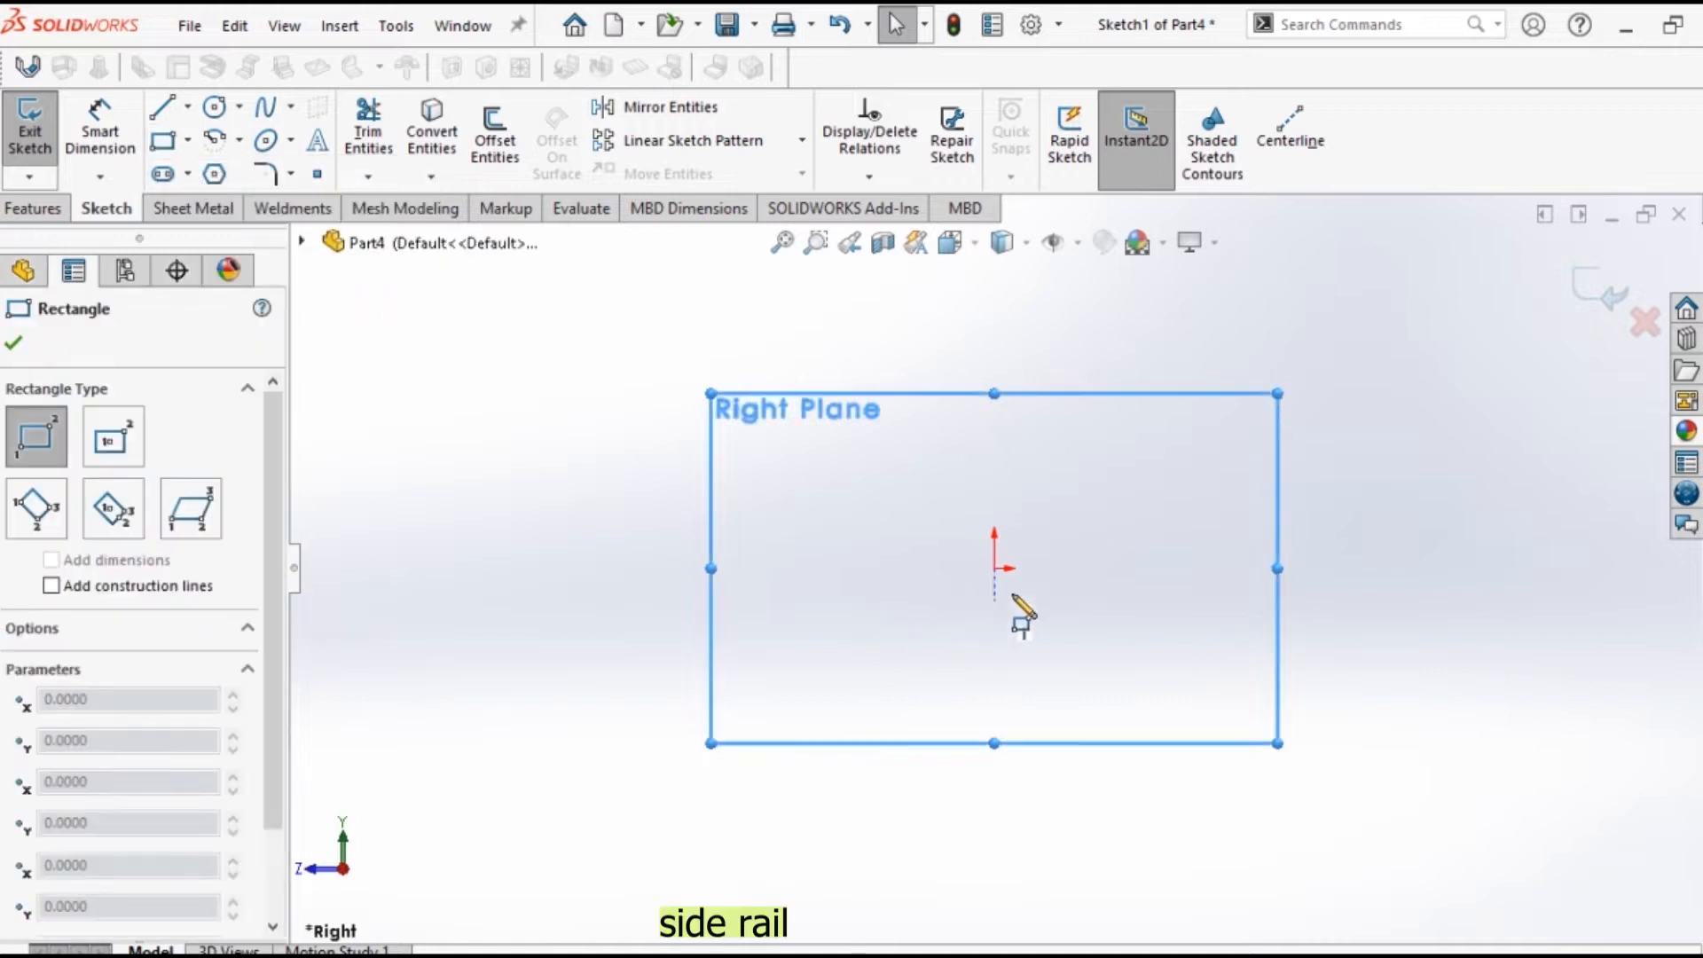
left_click(994, 569)
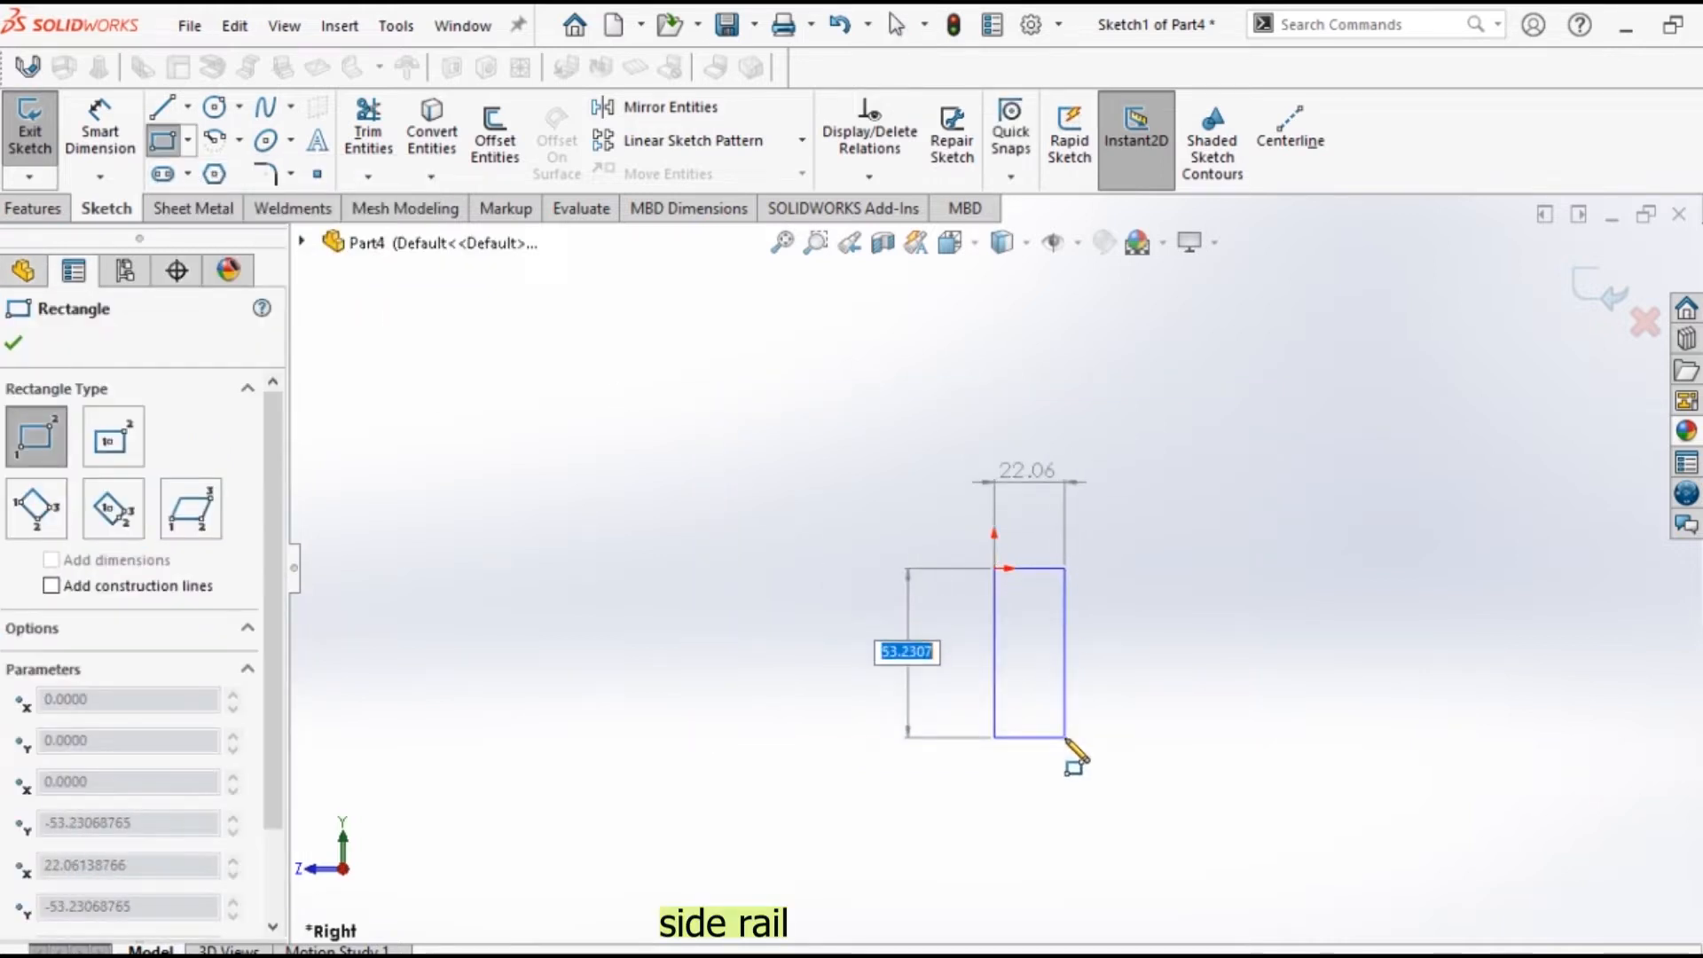
left_click(1066, 737)
Dimension the rectangle's vertical side at 40 mm and its bottom edge at 20 mm.
left_click(104, 135)
left_click(1066, 690)
left_click(1141, 684)
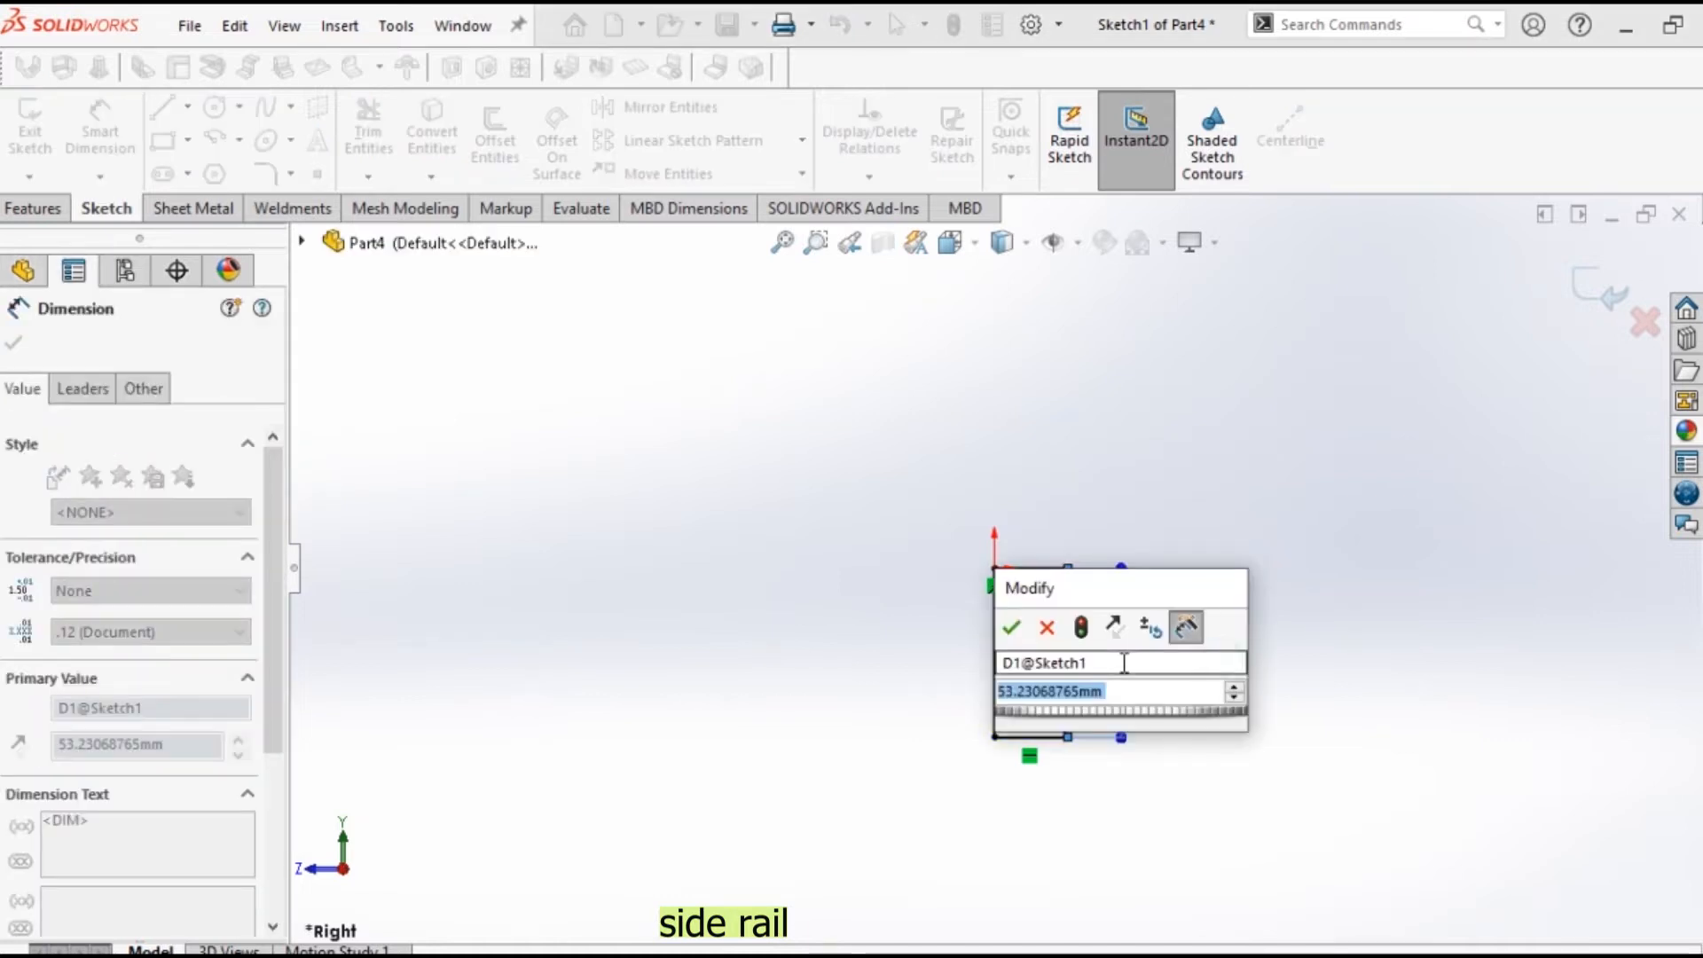
key("BackSpace")
type("40")
key("Return")
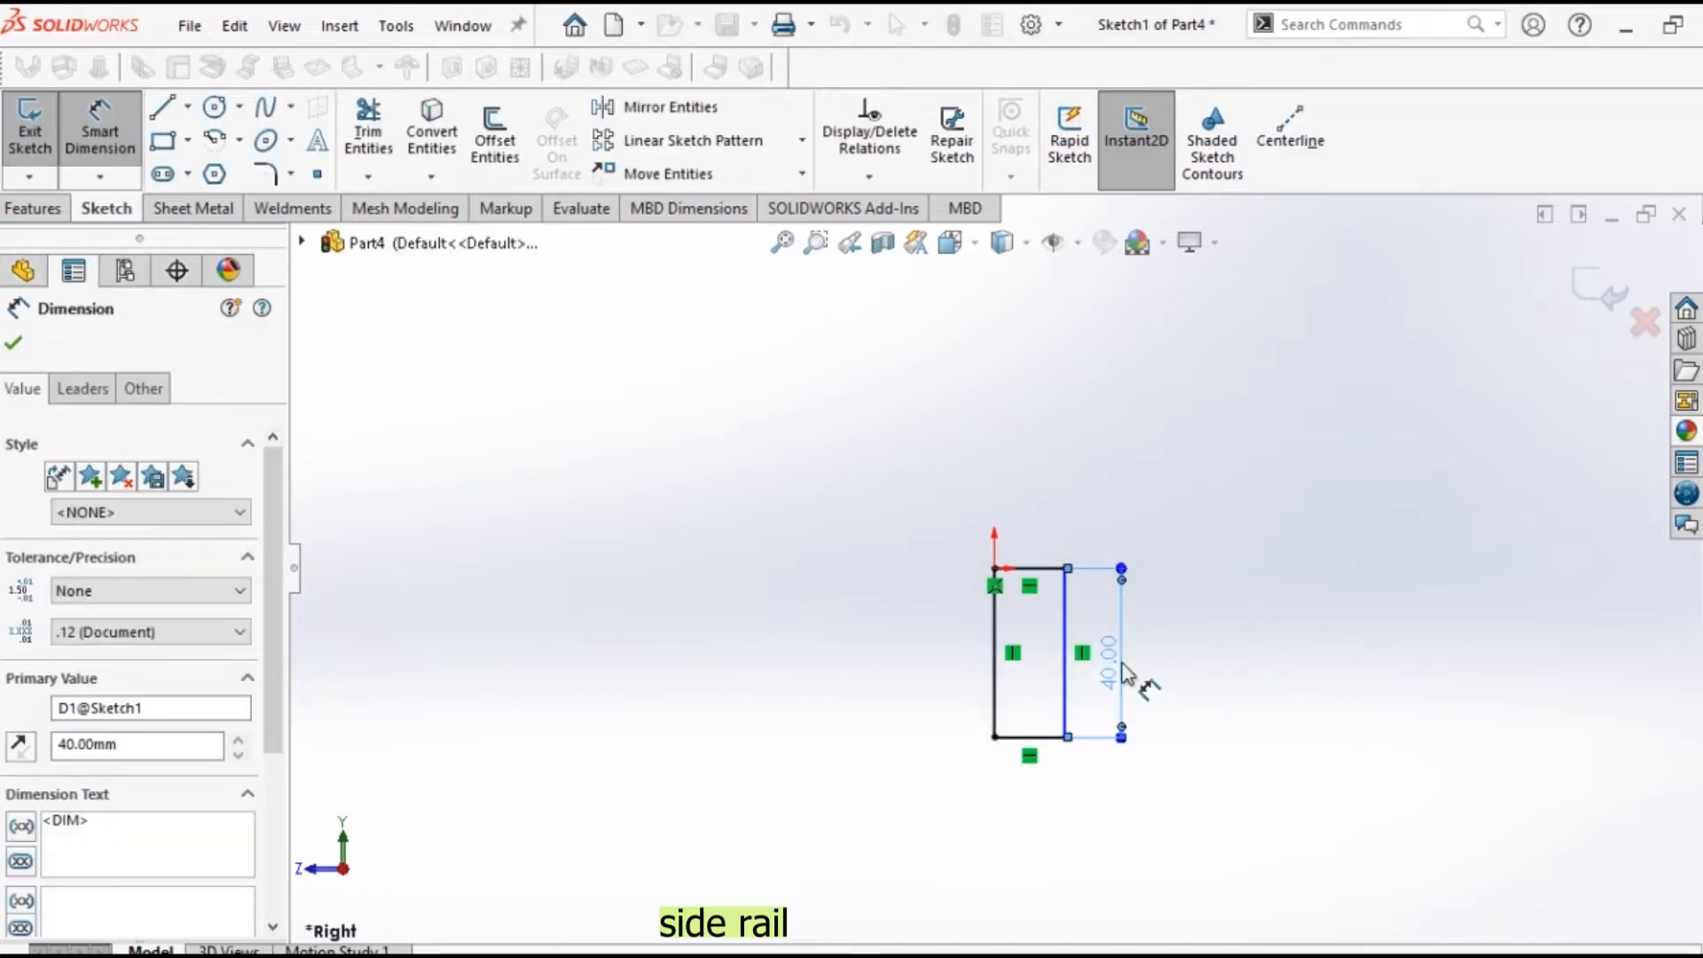
left_click(1033, 737)
left_click(1036, 792)
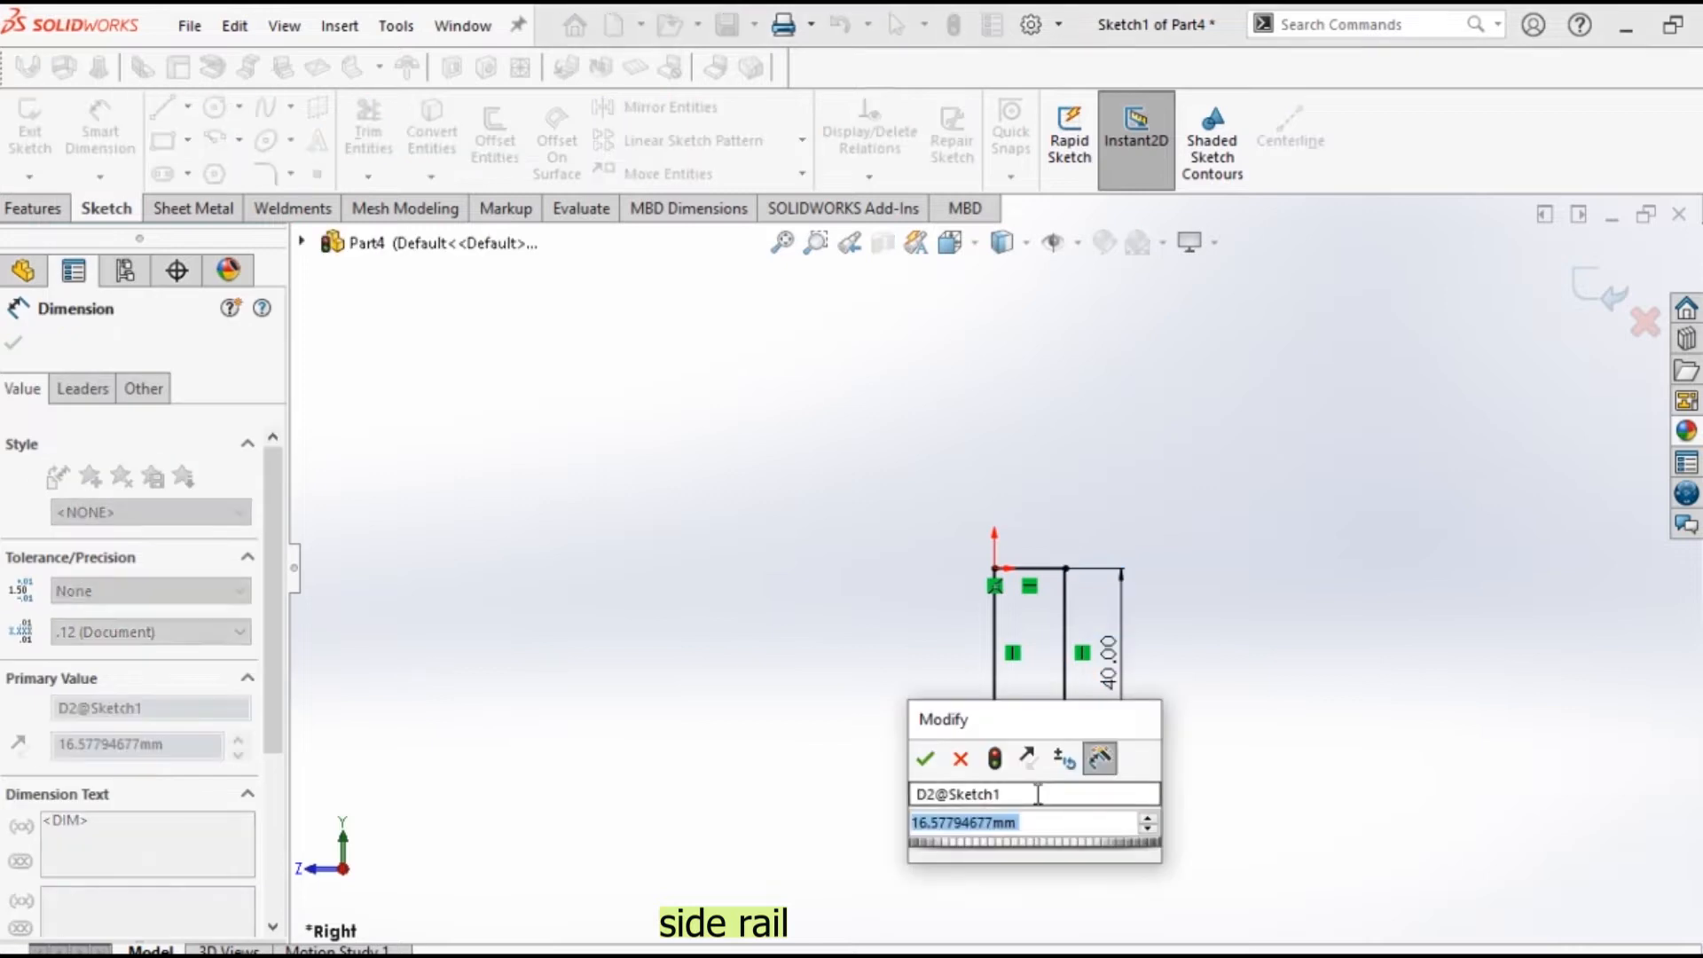
type("20")
key("Return")
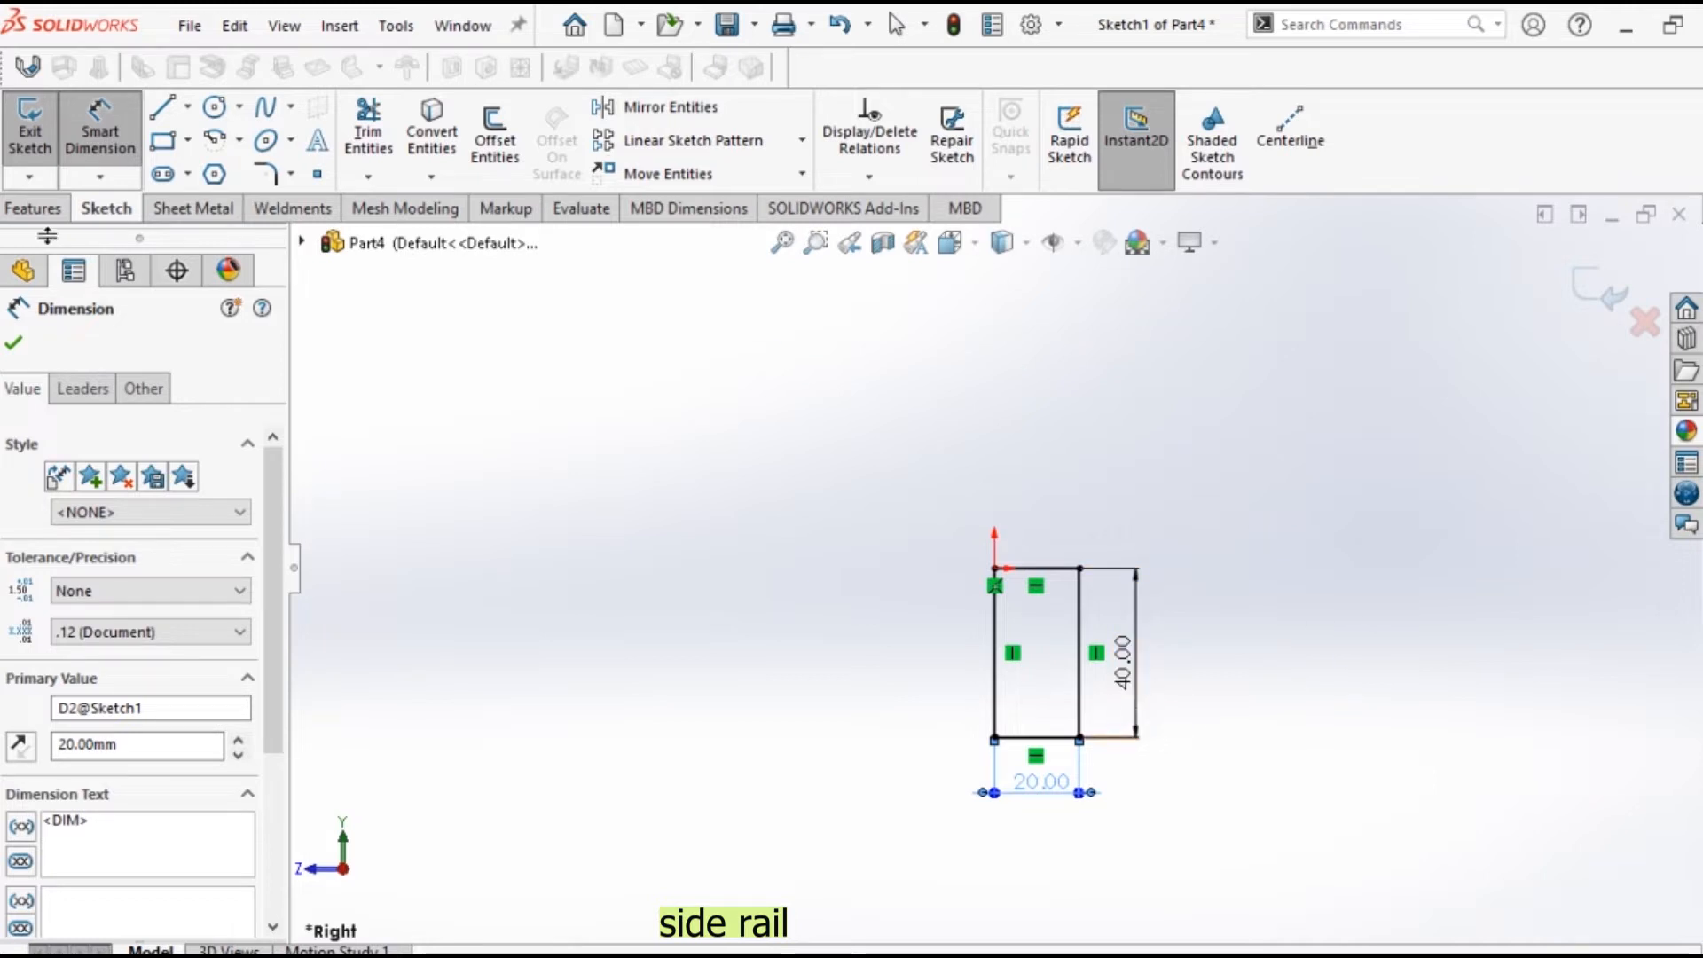
Extrude the 20 by 40 mm rectangle as a blind boss 480 mm deep.
left_click(33, 208)
left_click(40, 133)
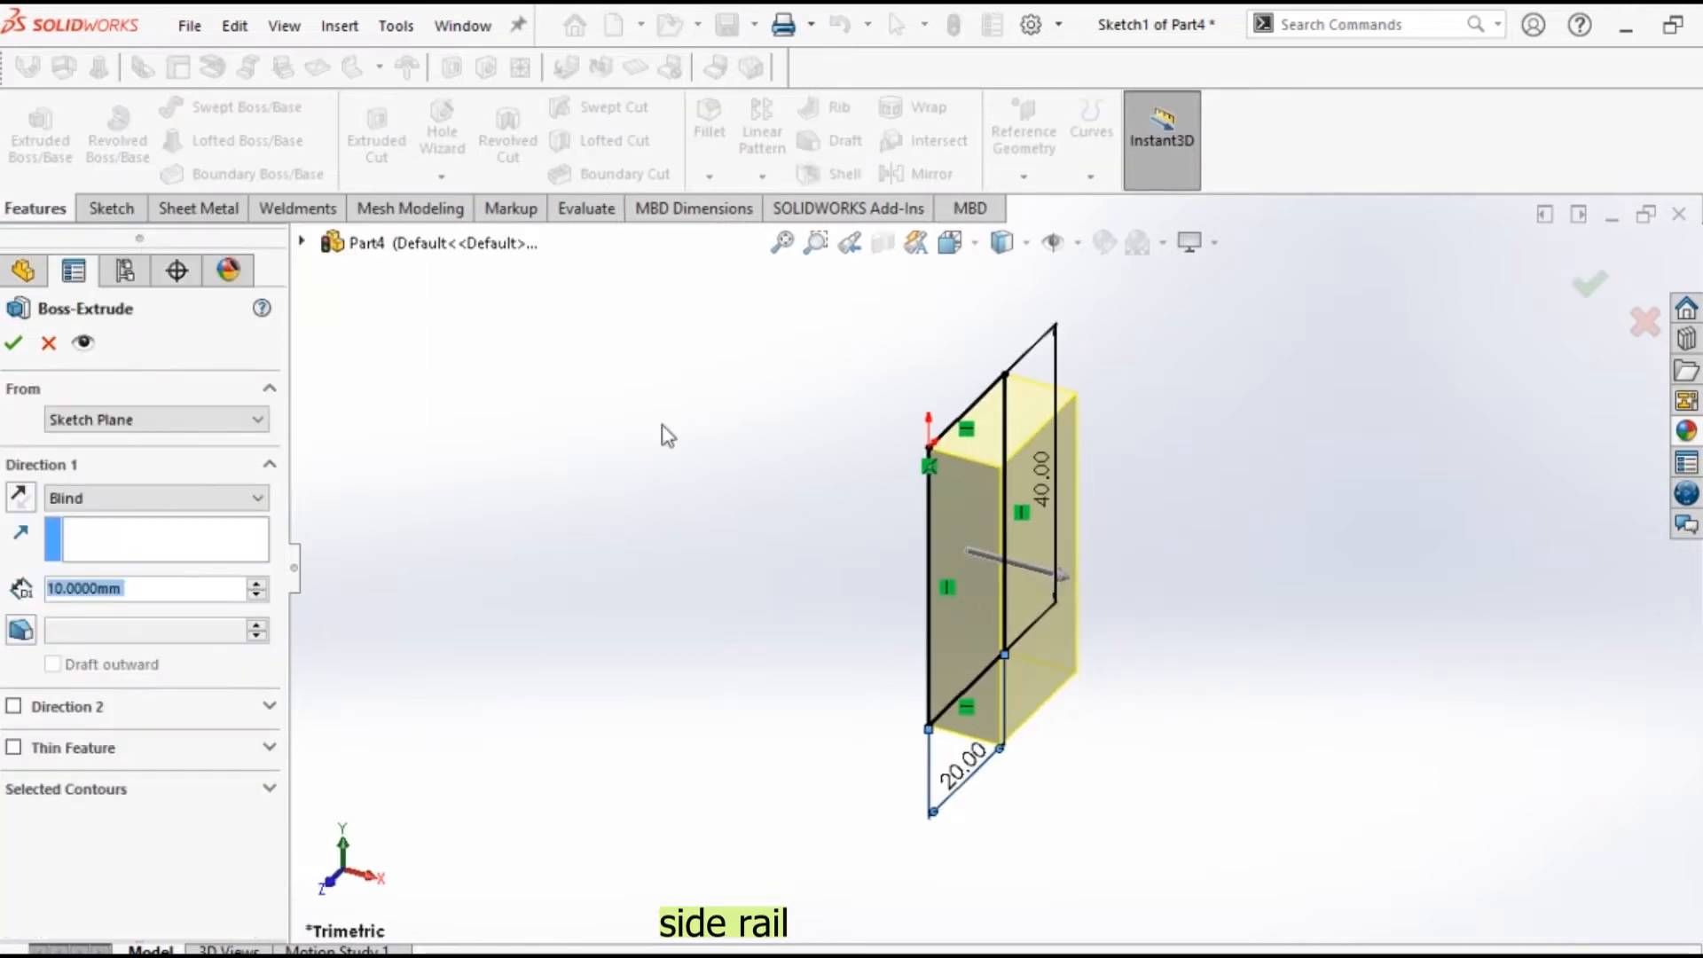
type("480")
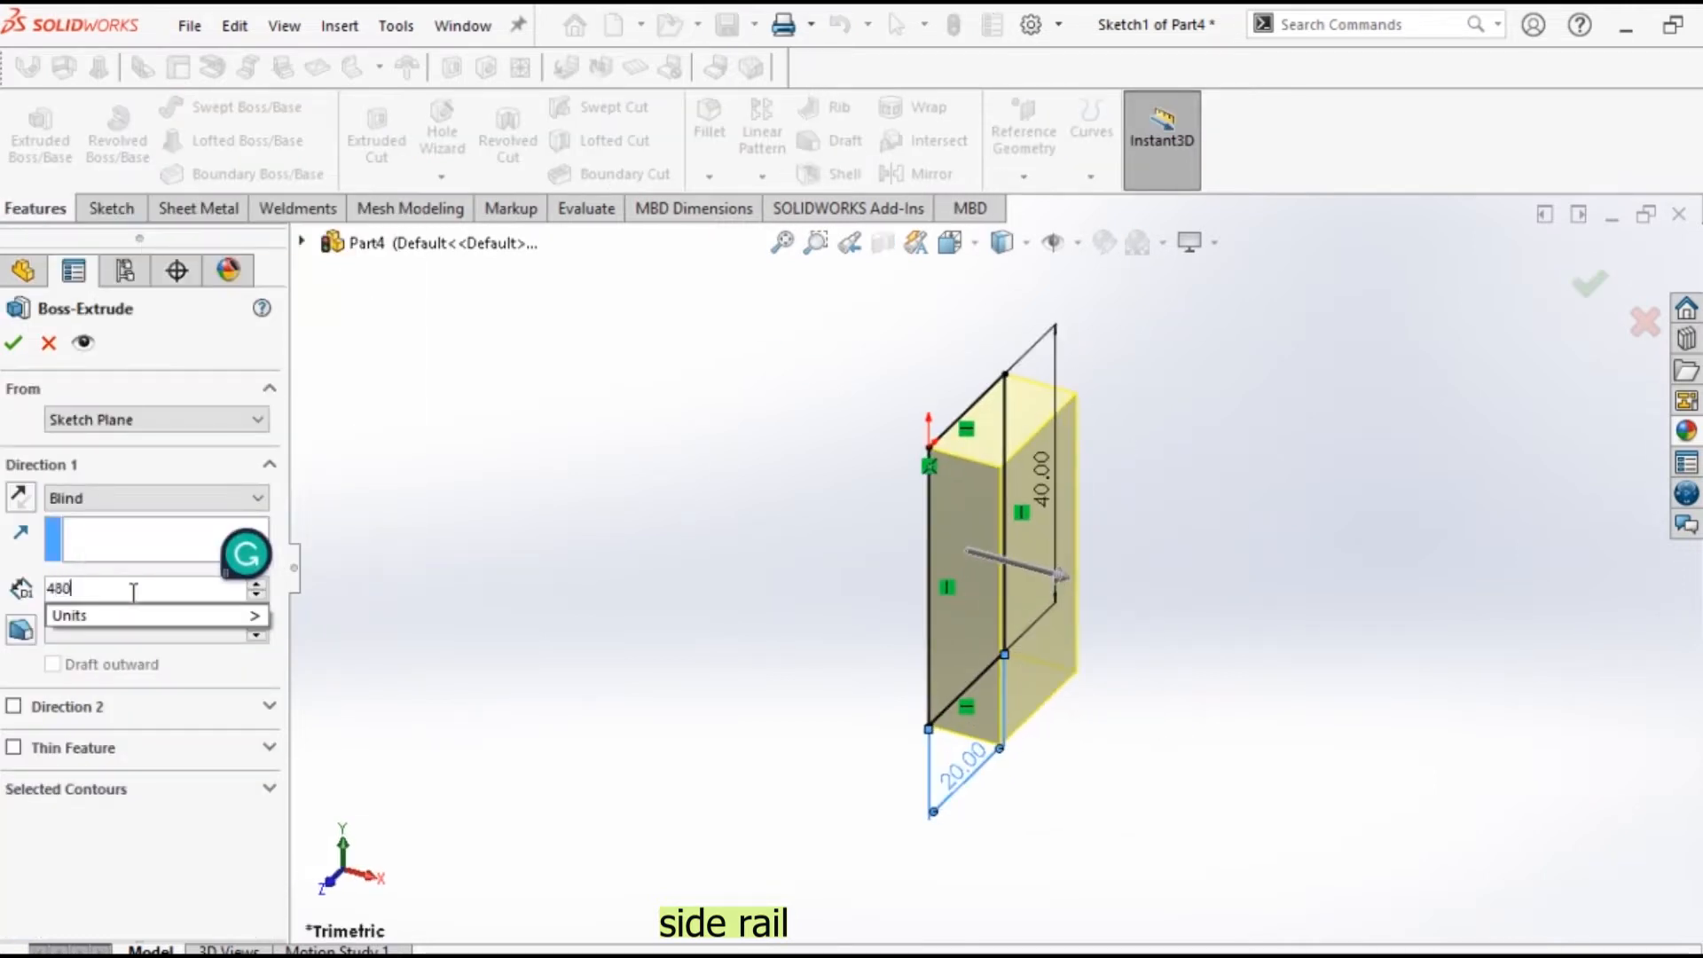
key("Return")
scroll(840, 551, "down", 2)
scroll(999, 657, "up", 7)
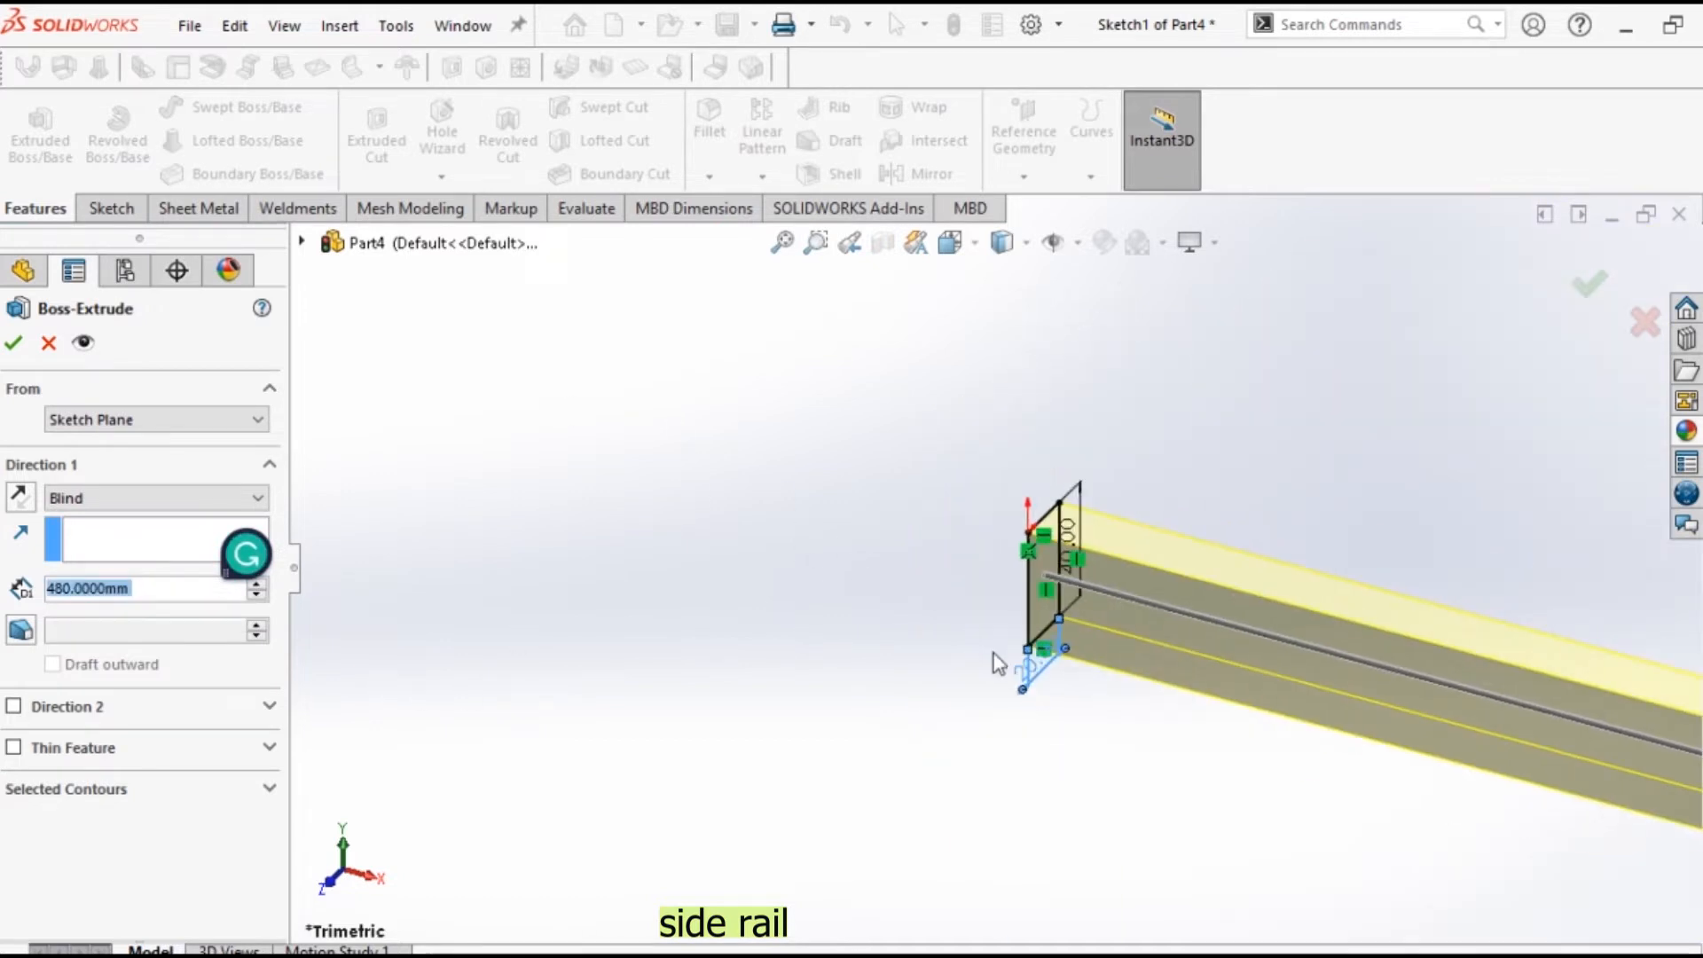
scroll(1223, 543, "down", 1)
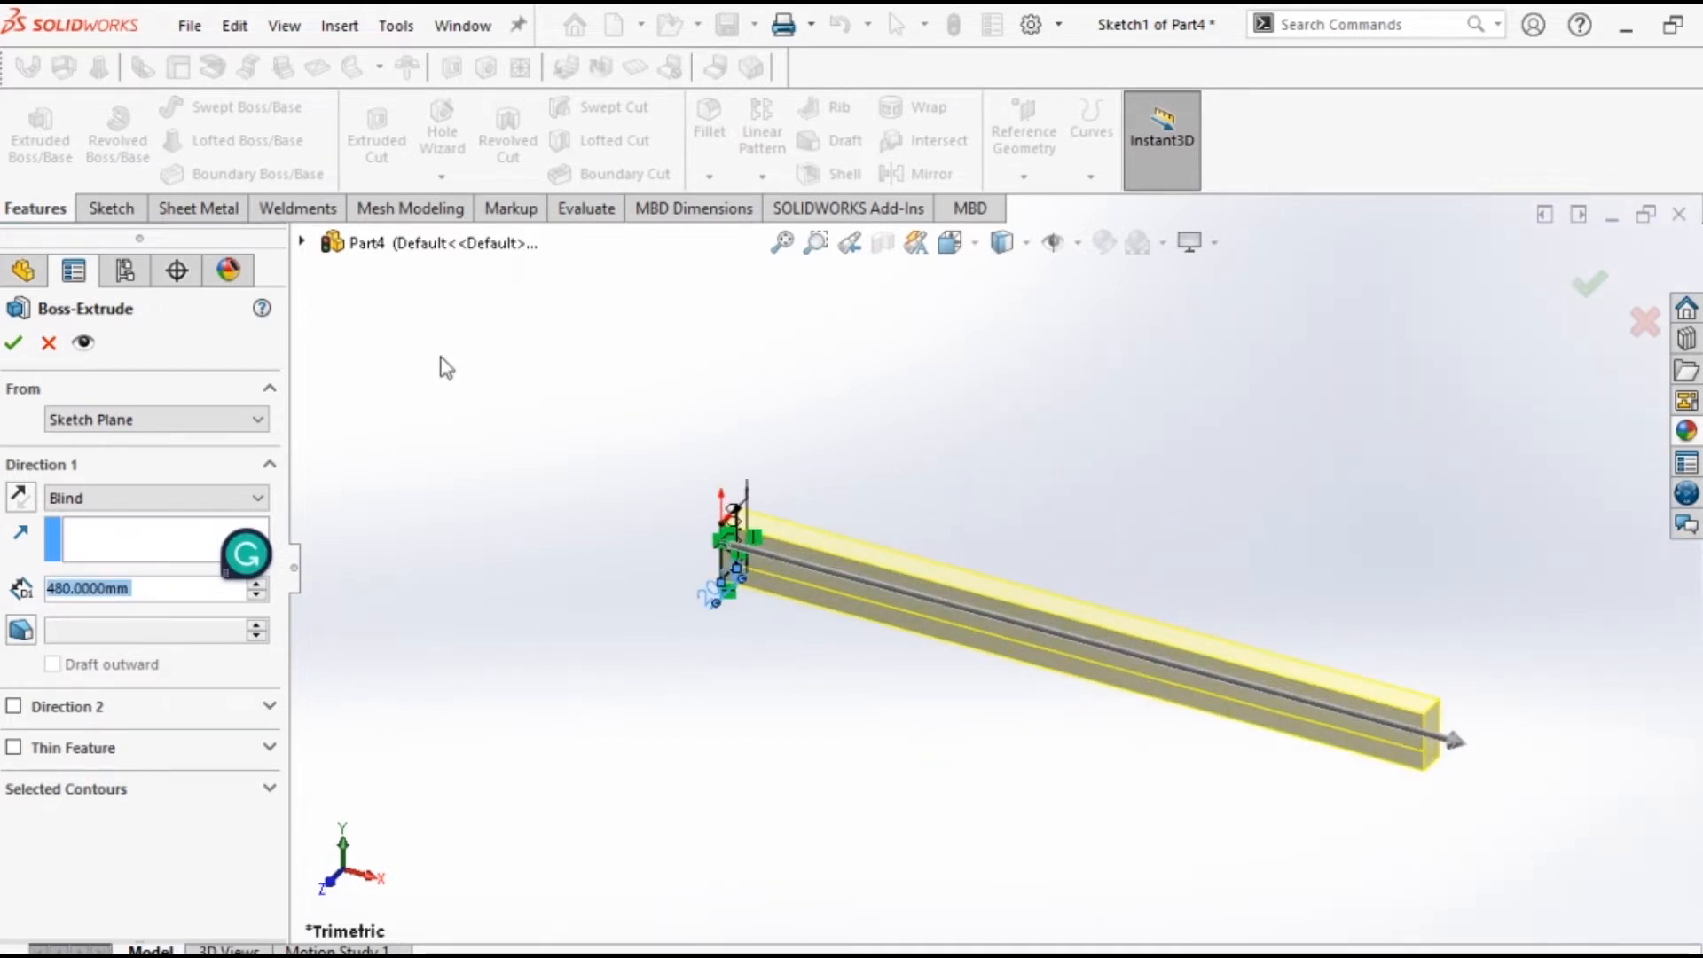
left_click(13, 342)
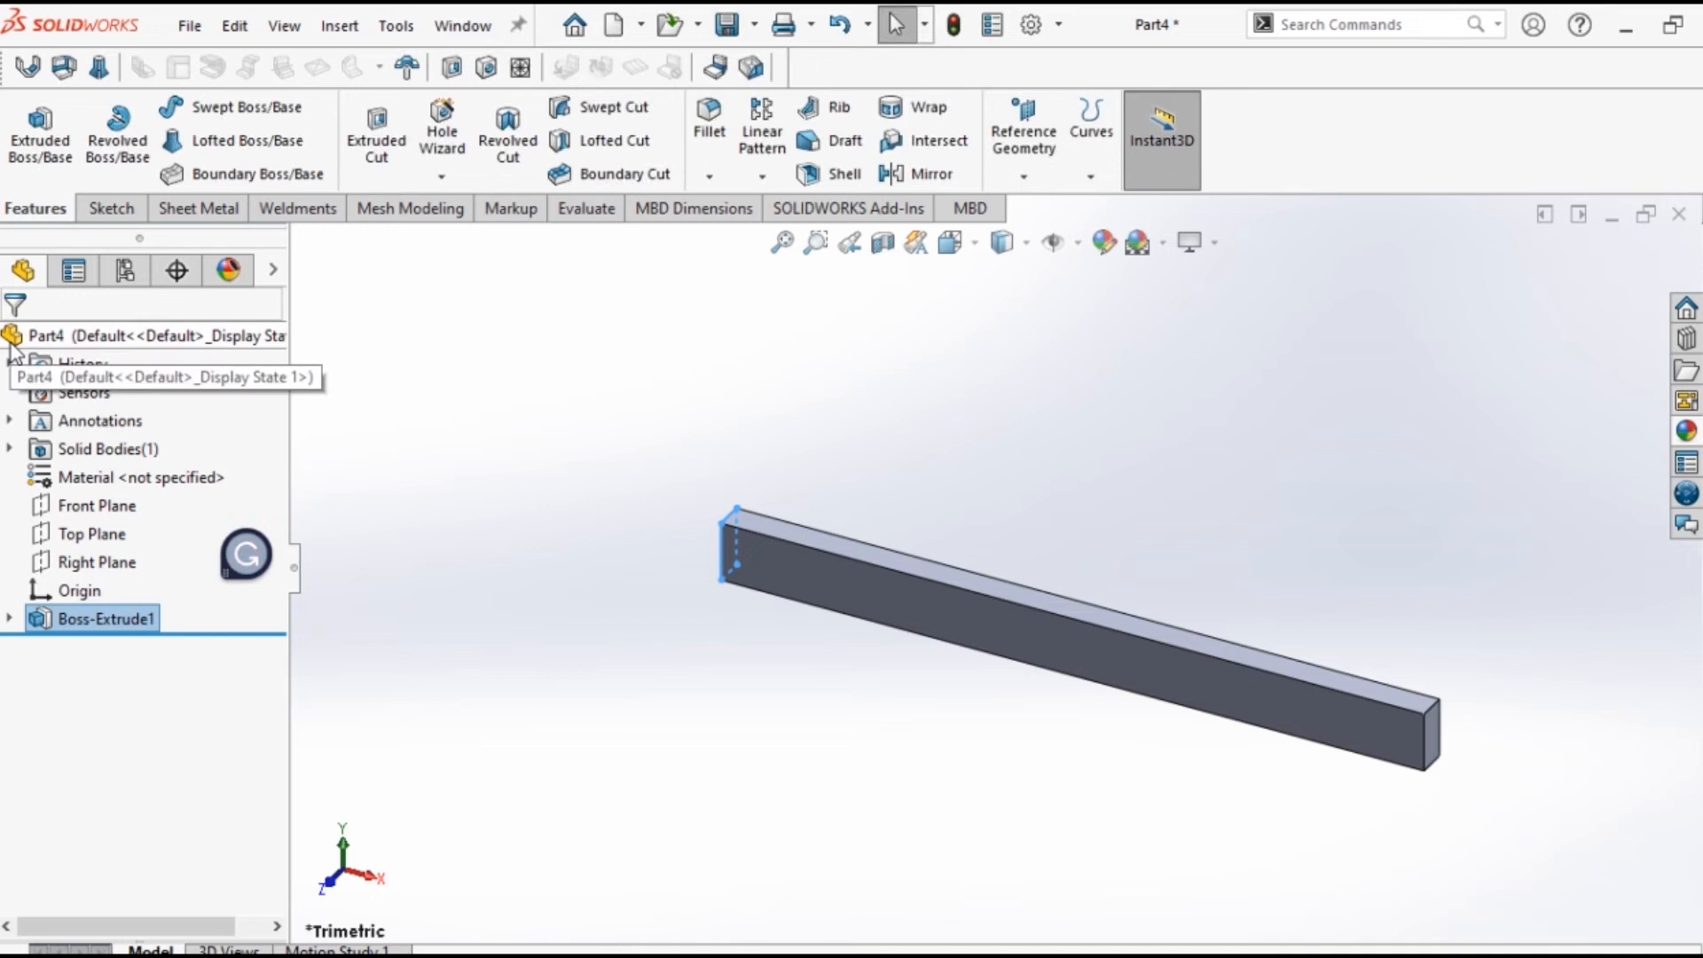
Apply the unfinished japanese oak appearance to the 480 mm side rail and save the part in the Claaroom chair folder.
left_click(229, 271)
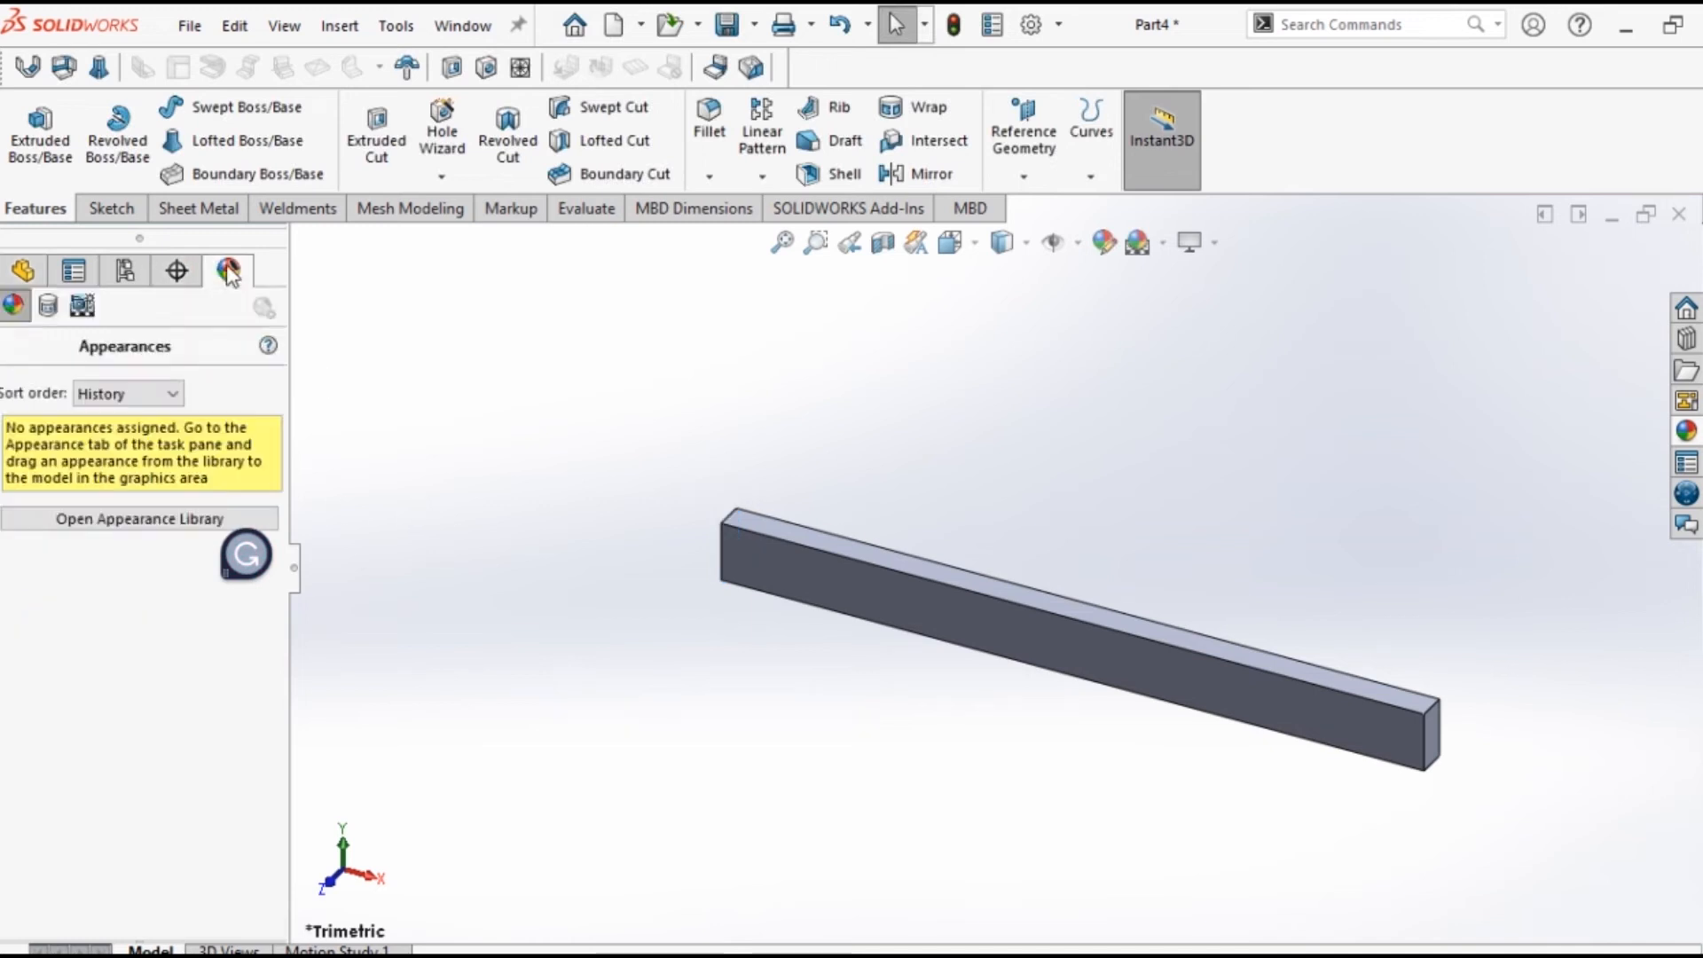
right_click(94, 616)
left_click(163, 632)
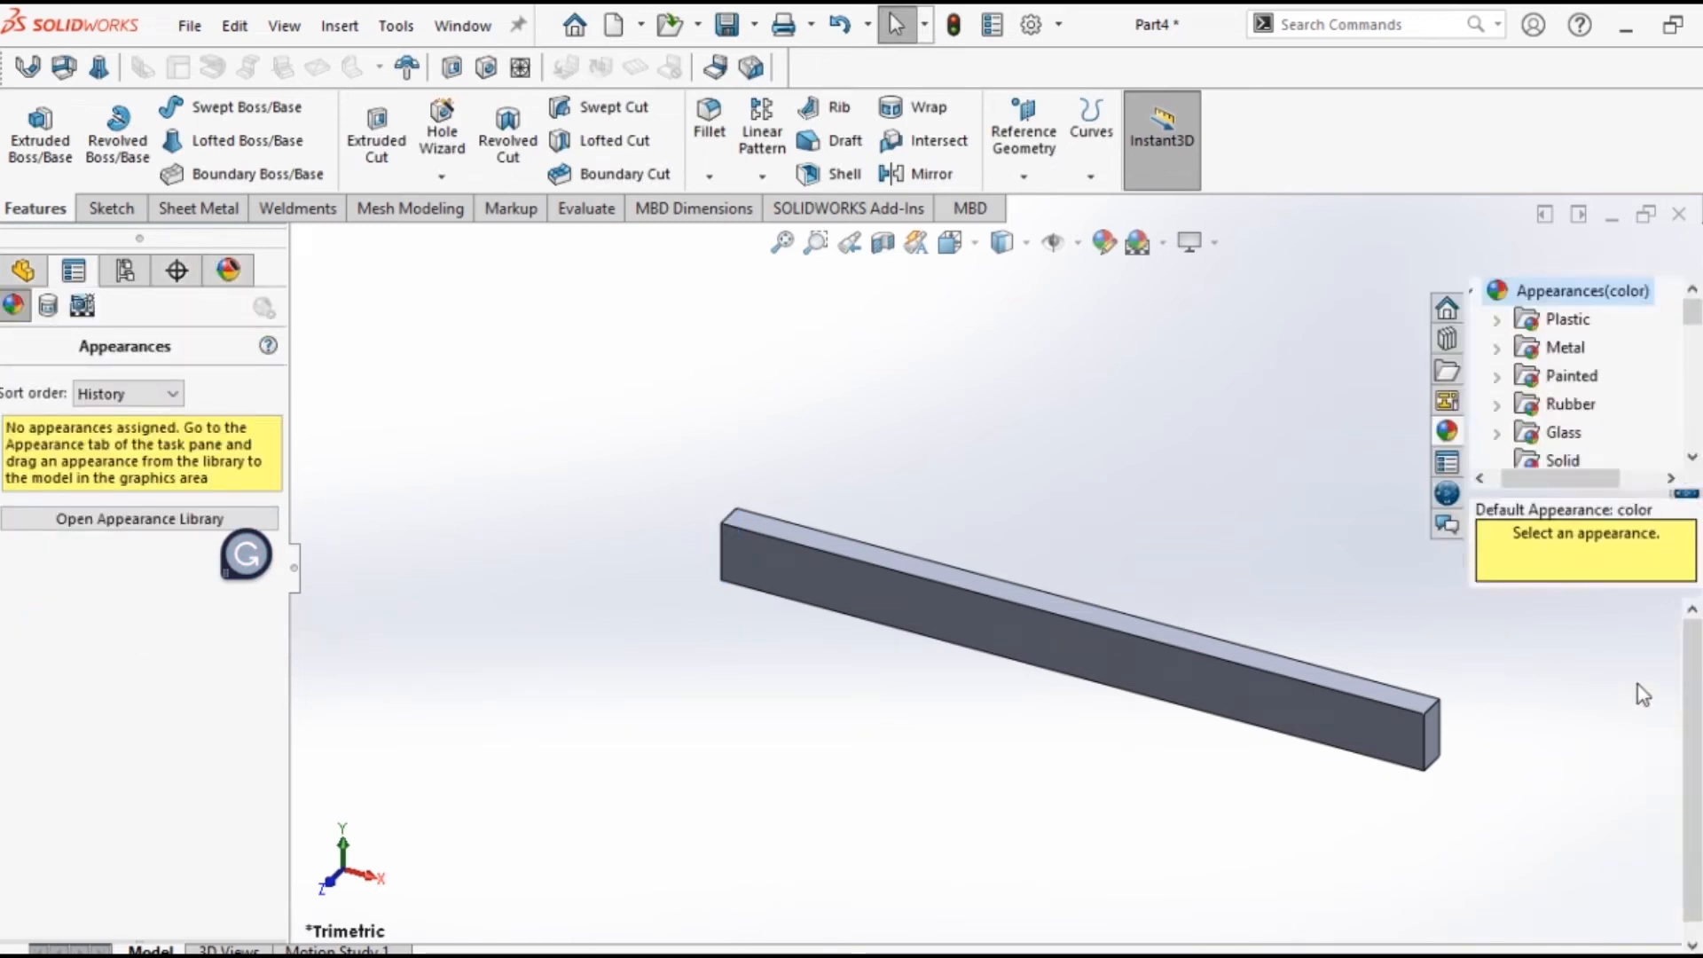
left_click(1570, 707)
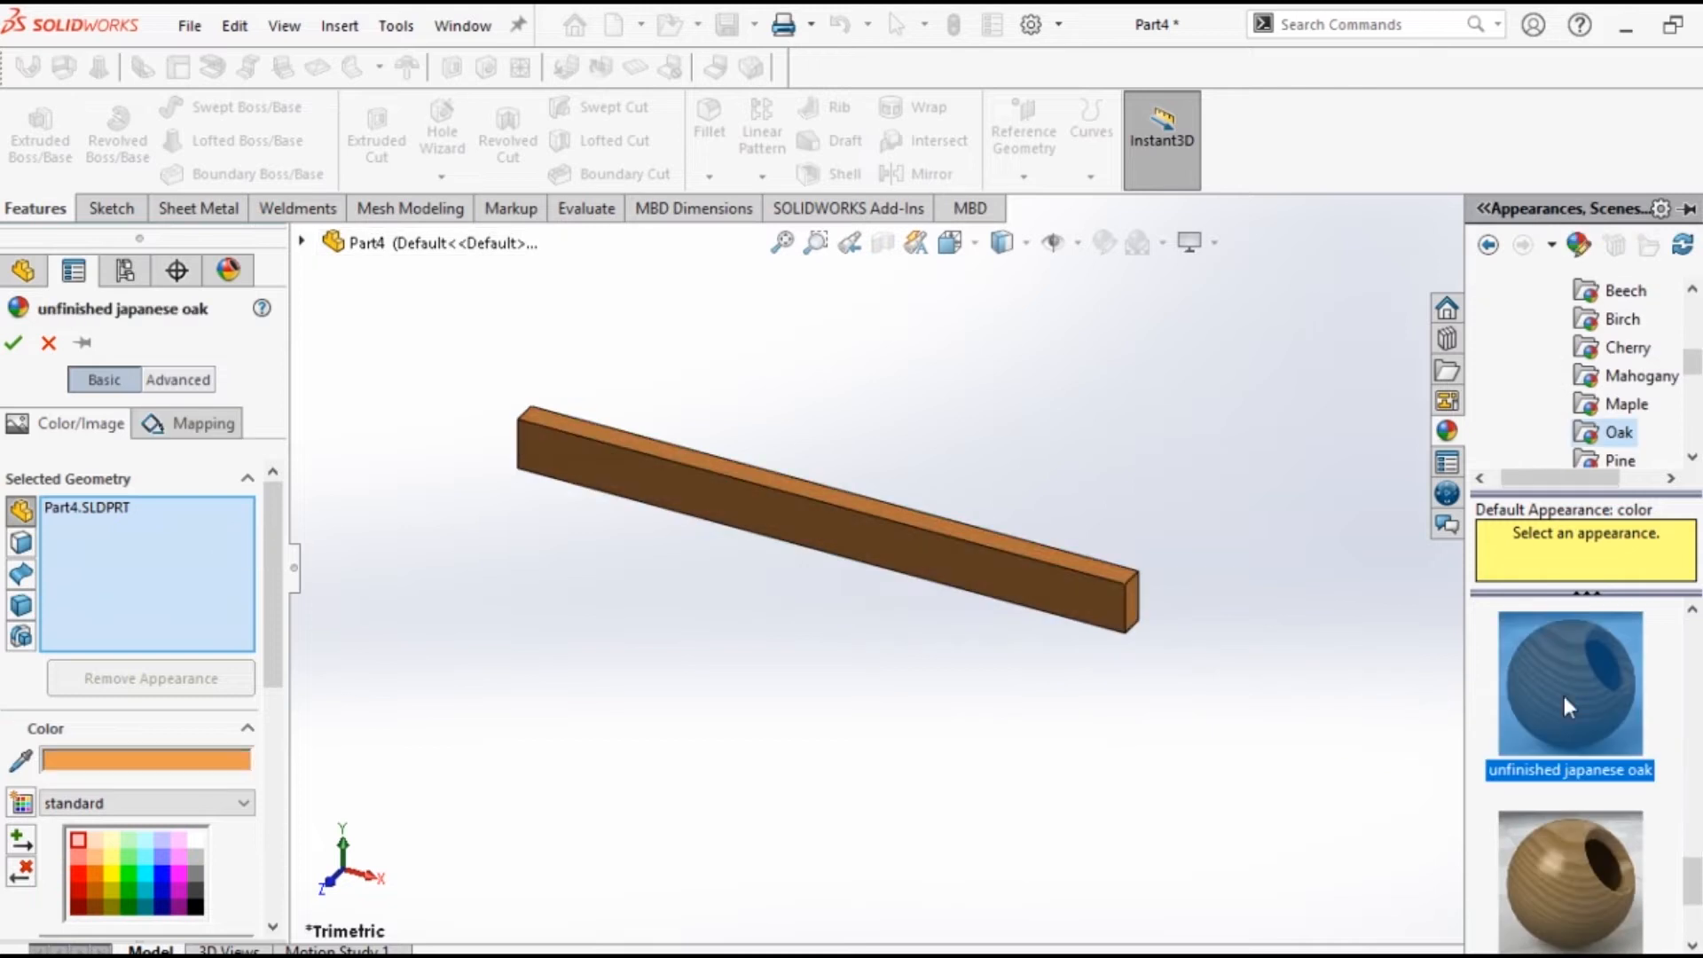
left_click(18, 343)
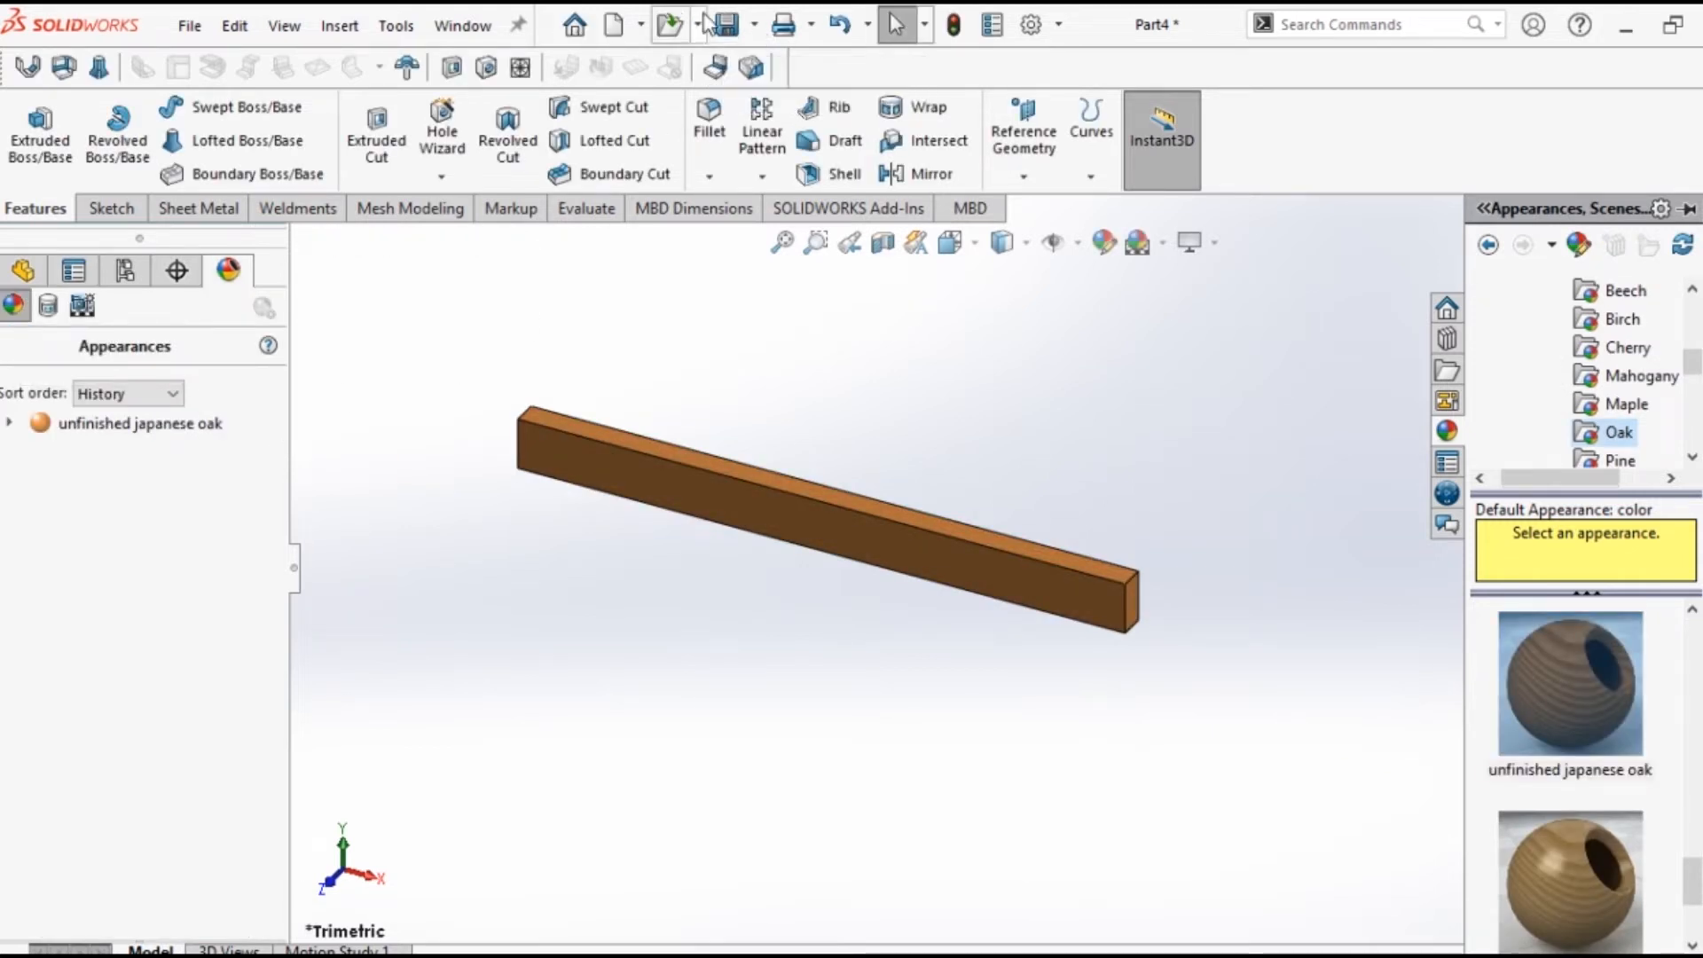
left_click(726, 24)
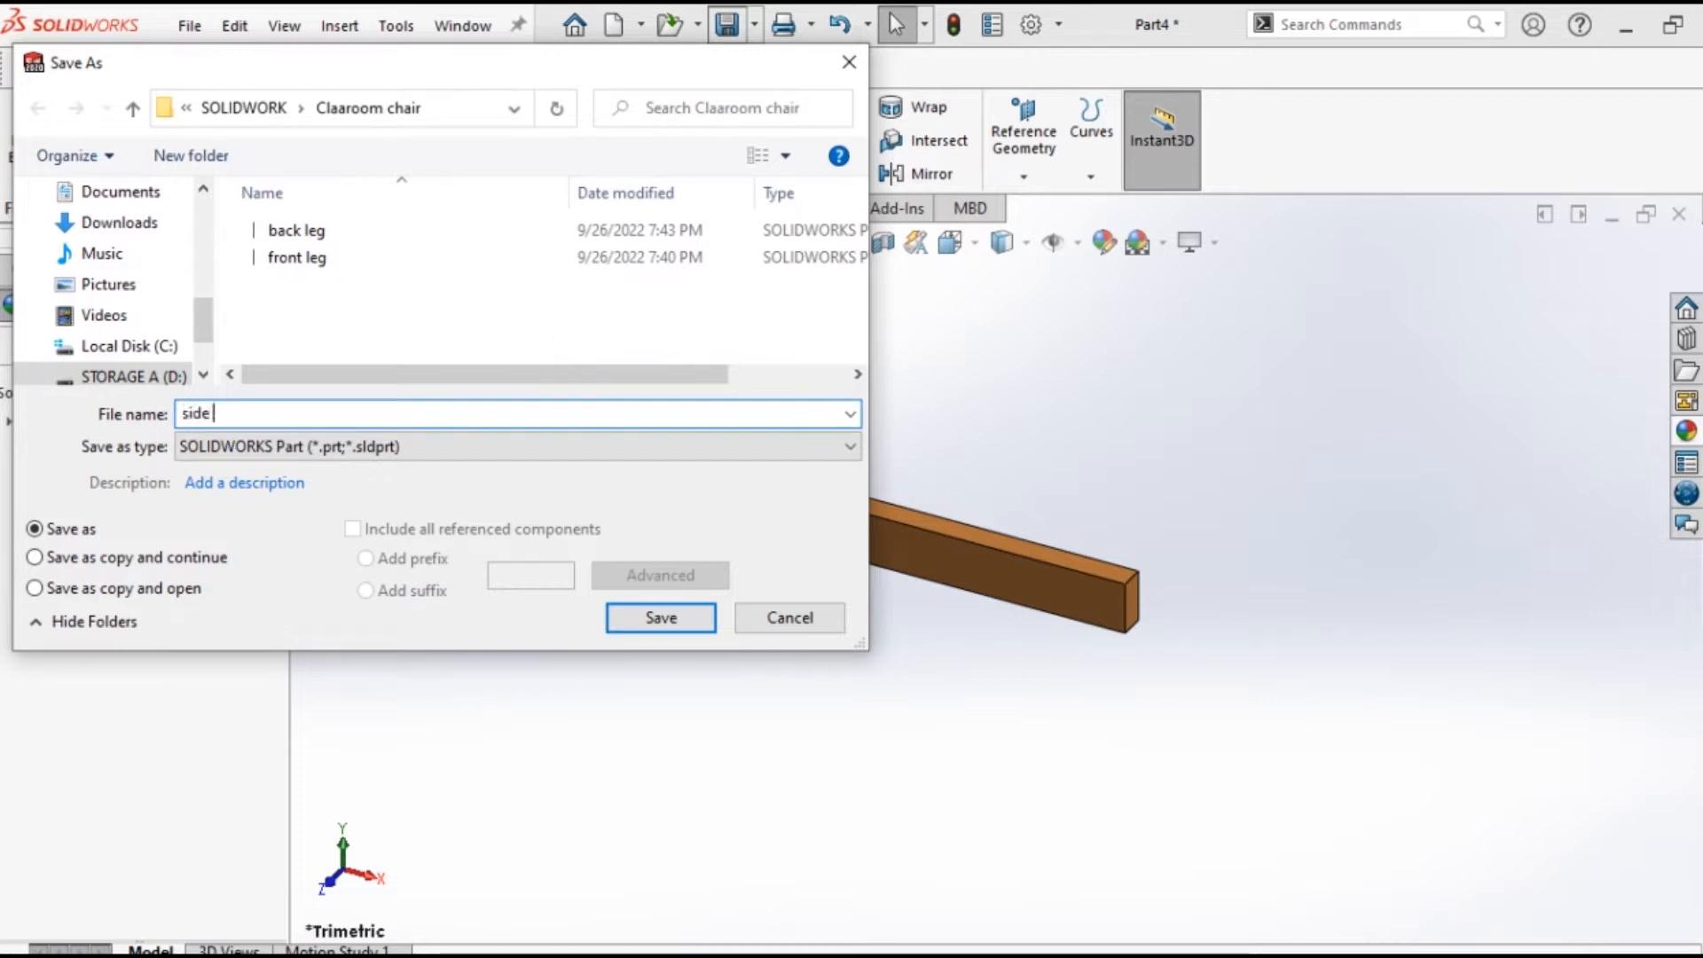
left_click(665, 620)
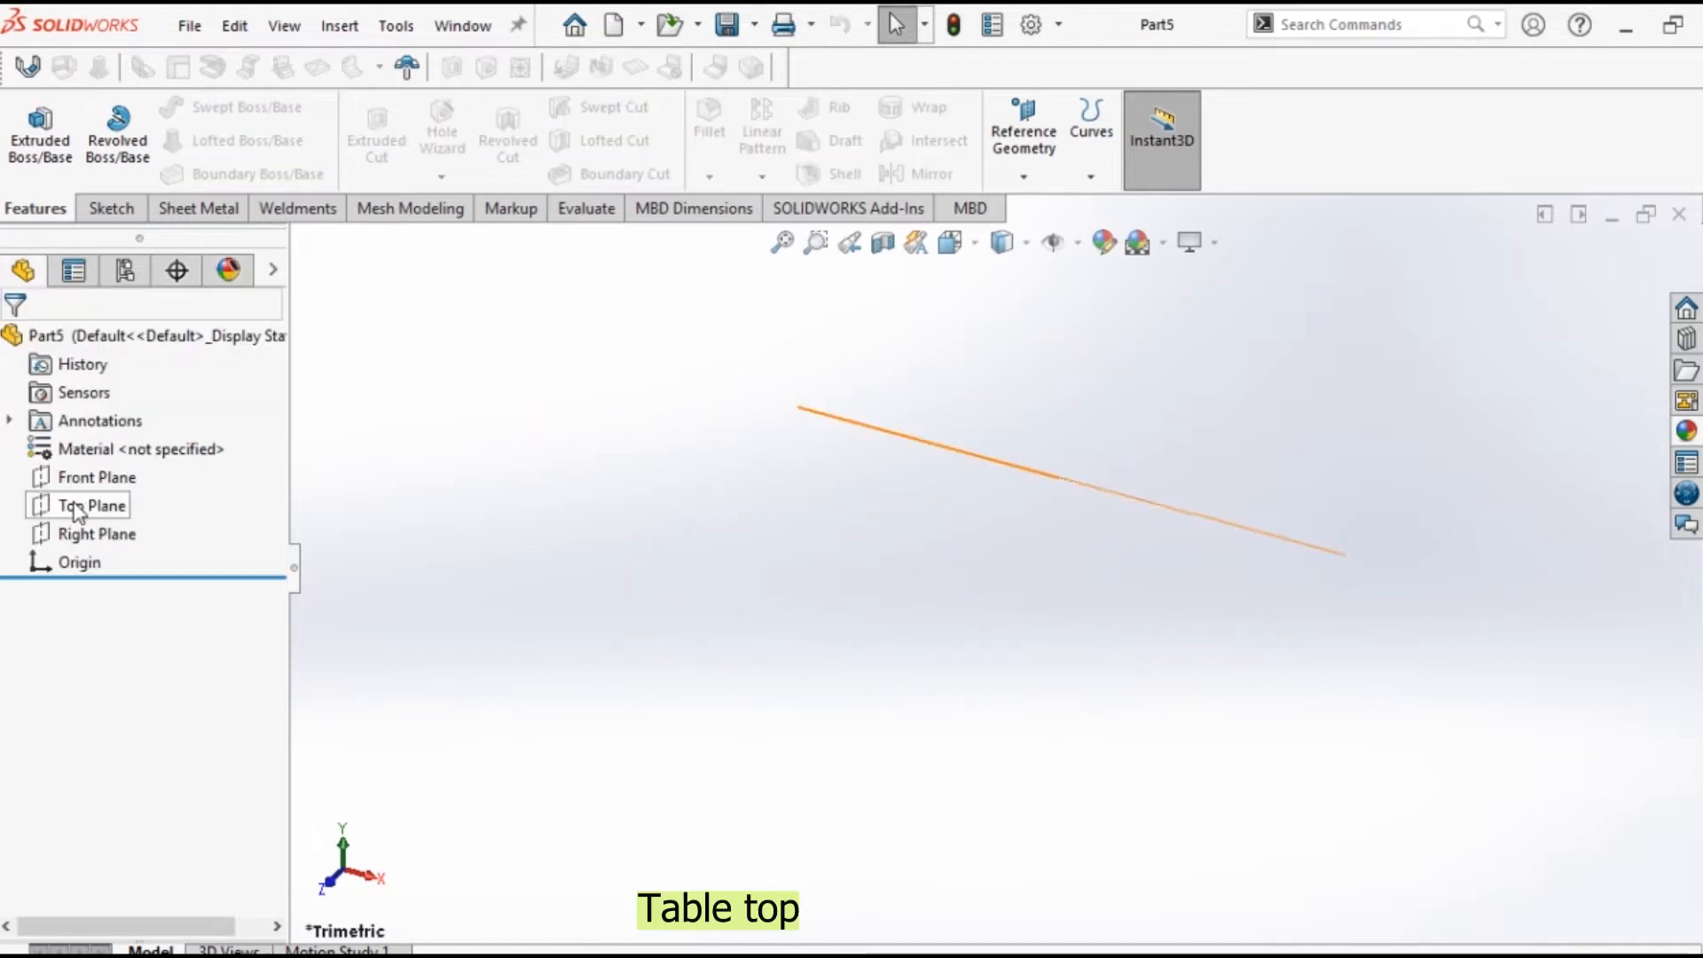
Sketch a corner rectangle about 128 mm wide on the Top Plane of the new part, starting at the origin.
left_click(78, 508)
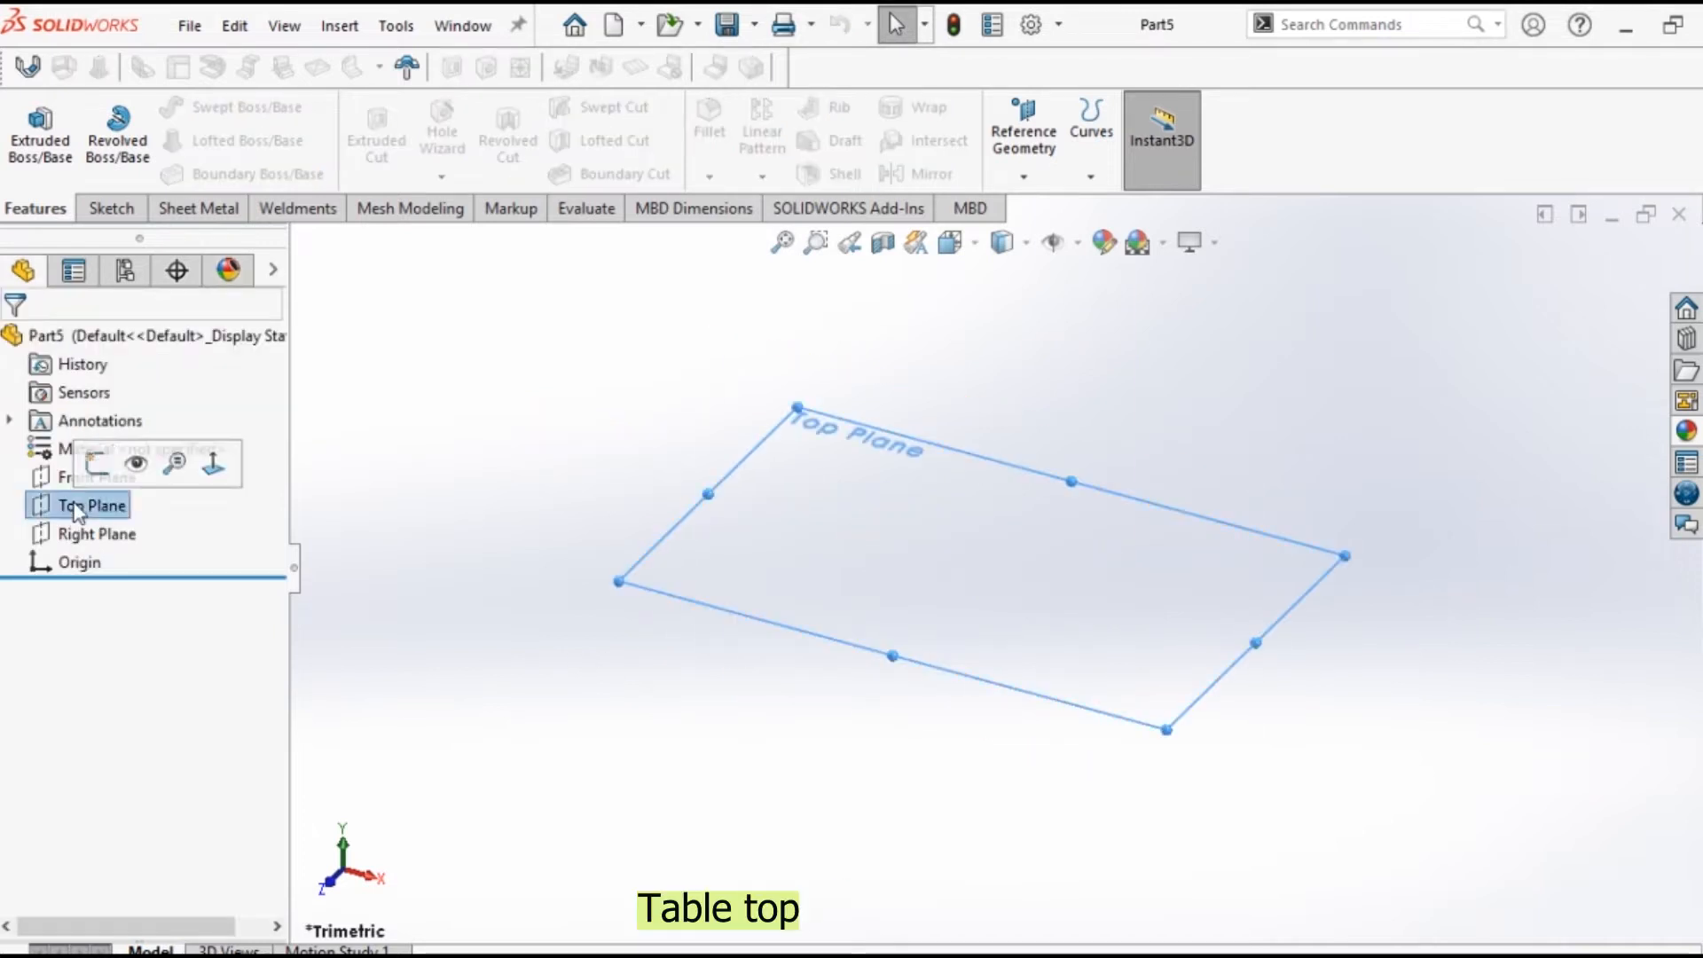
left_click(98, 464)
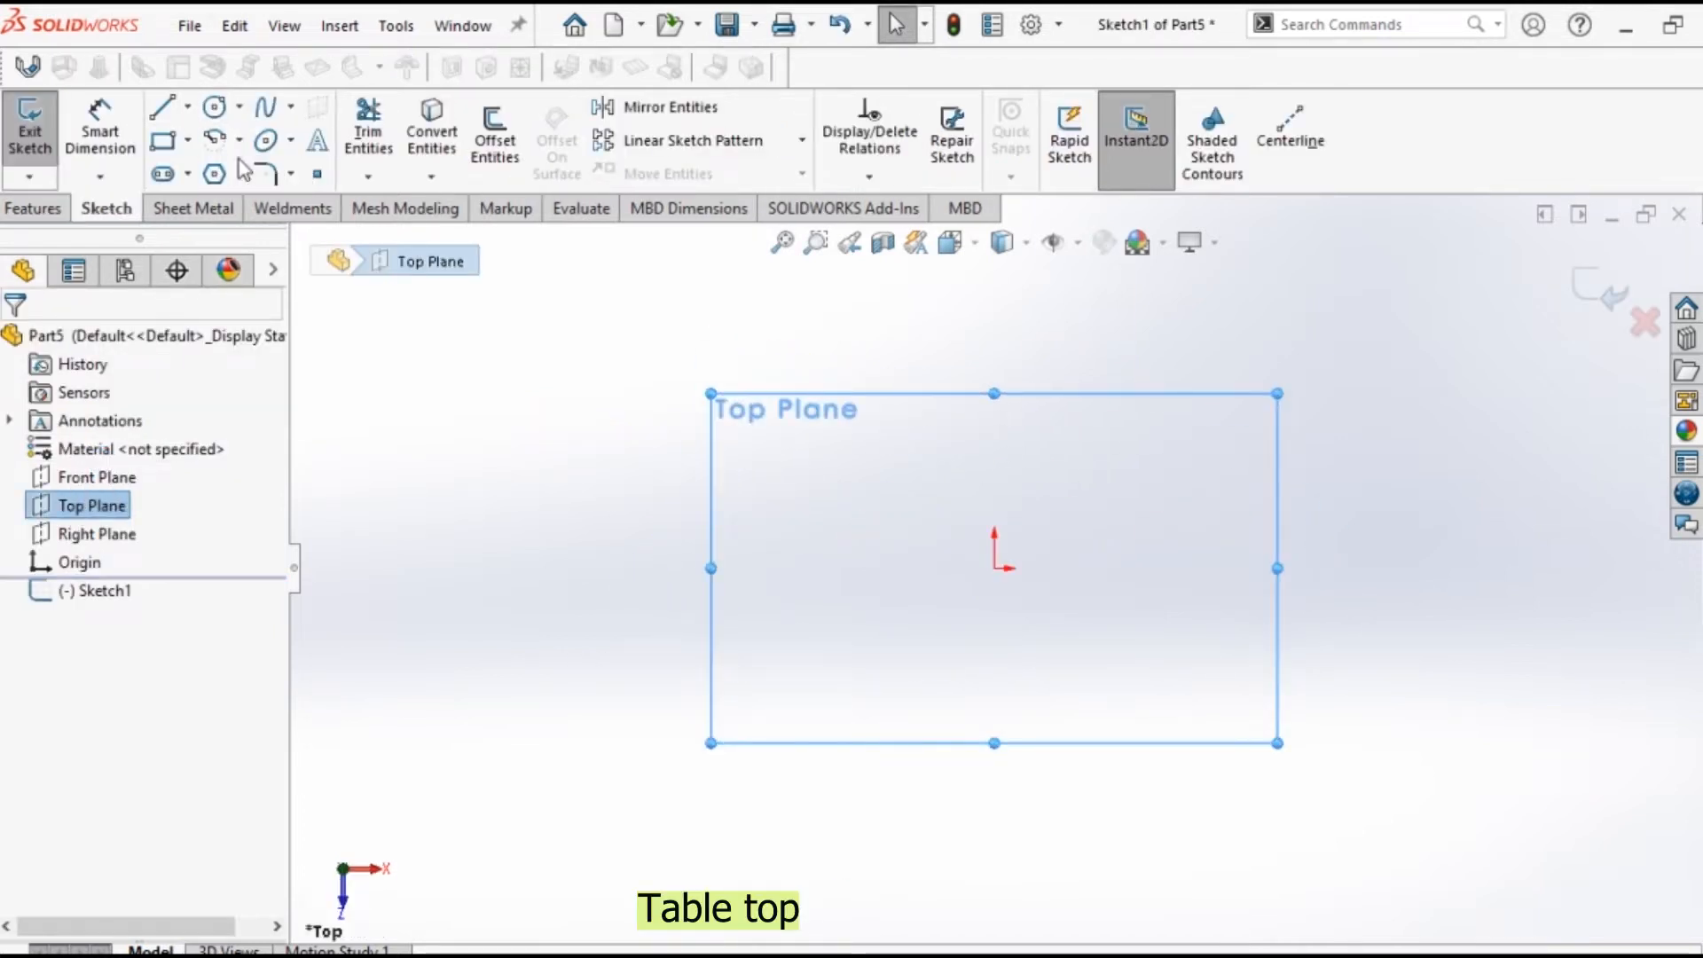
left_click(184, 142)
left_click(995, 569)
left_click(1311, 708)
left_click(1407, 747)
middle_click_drag(1138, 659, 746, 552, "ctrl")
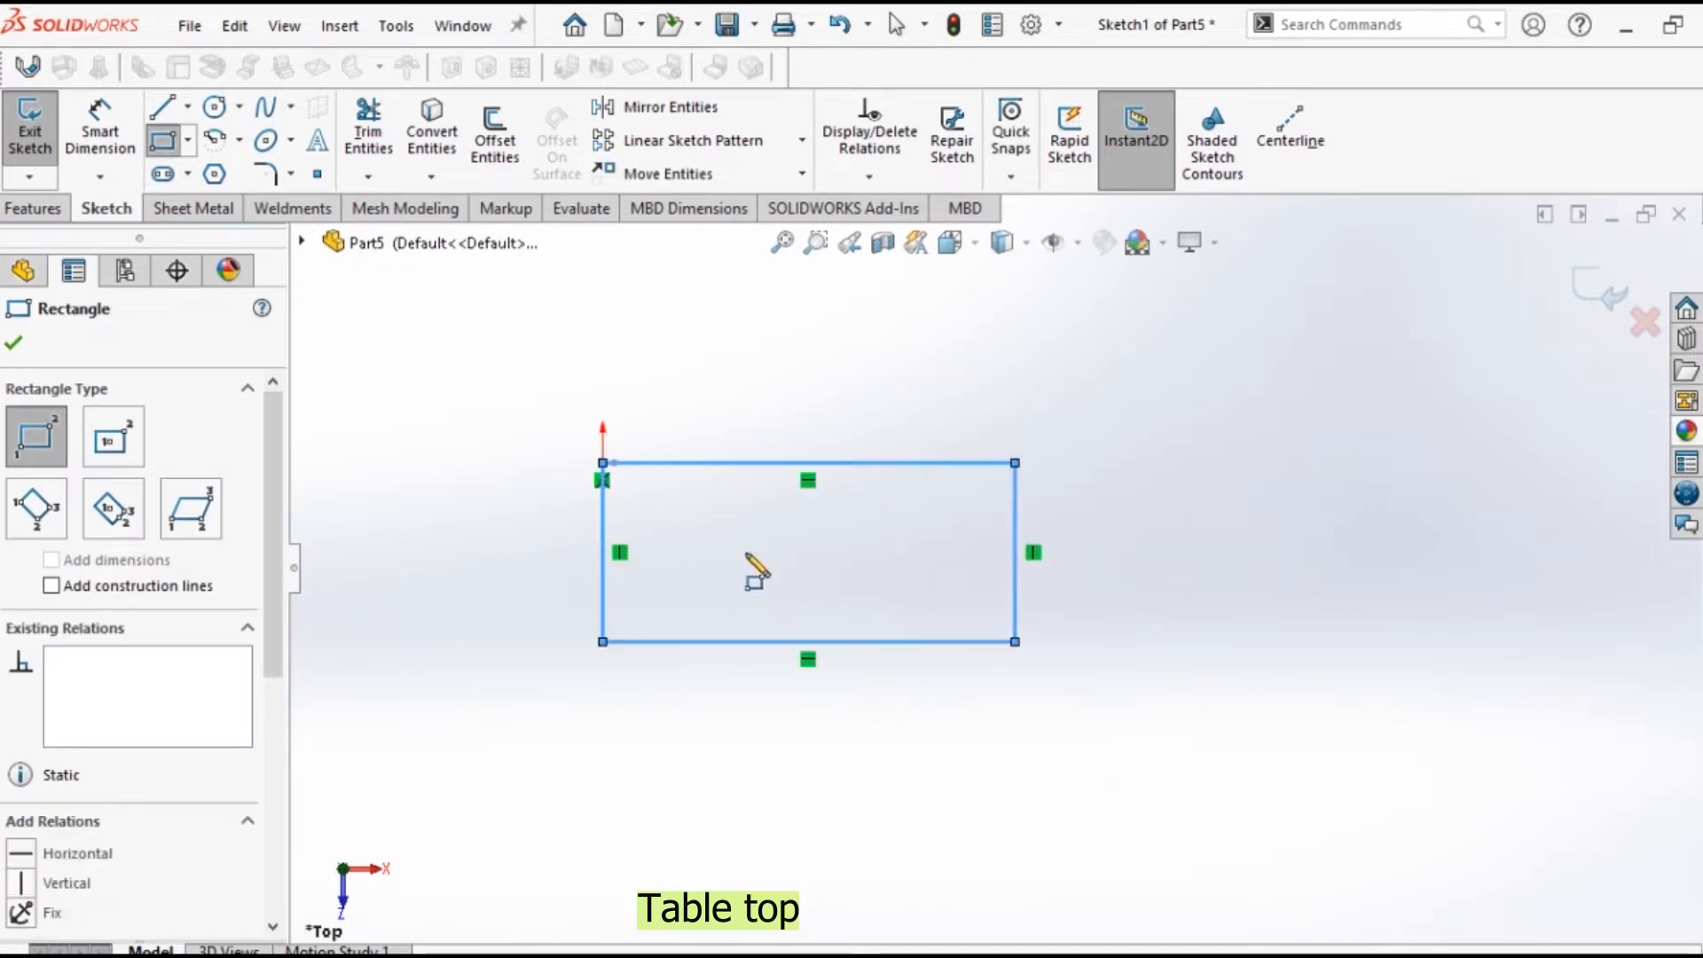
Dimension the table top rectangle's bottom edge at 490 mm and its vertical side at 220 mm.
left_click(115, 134)
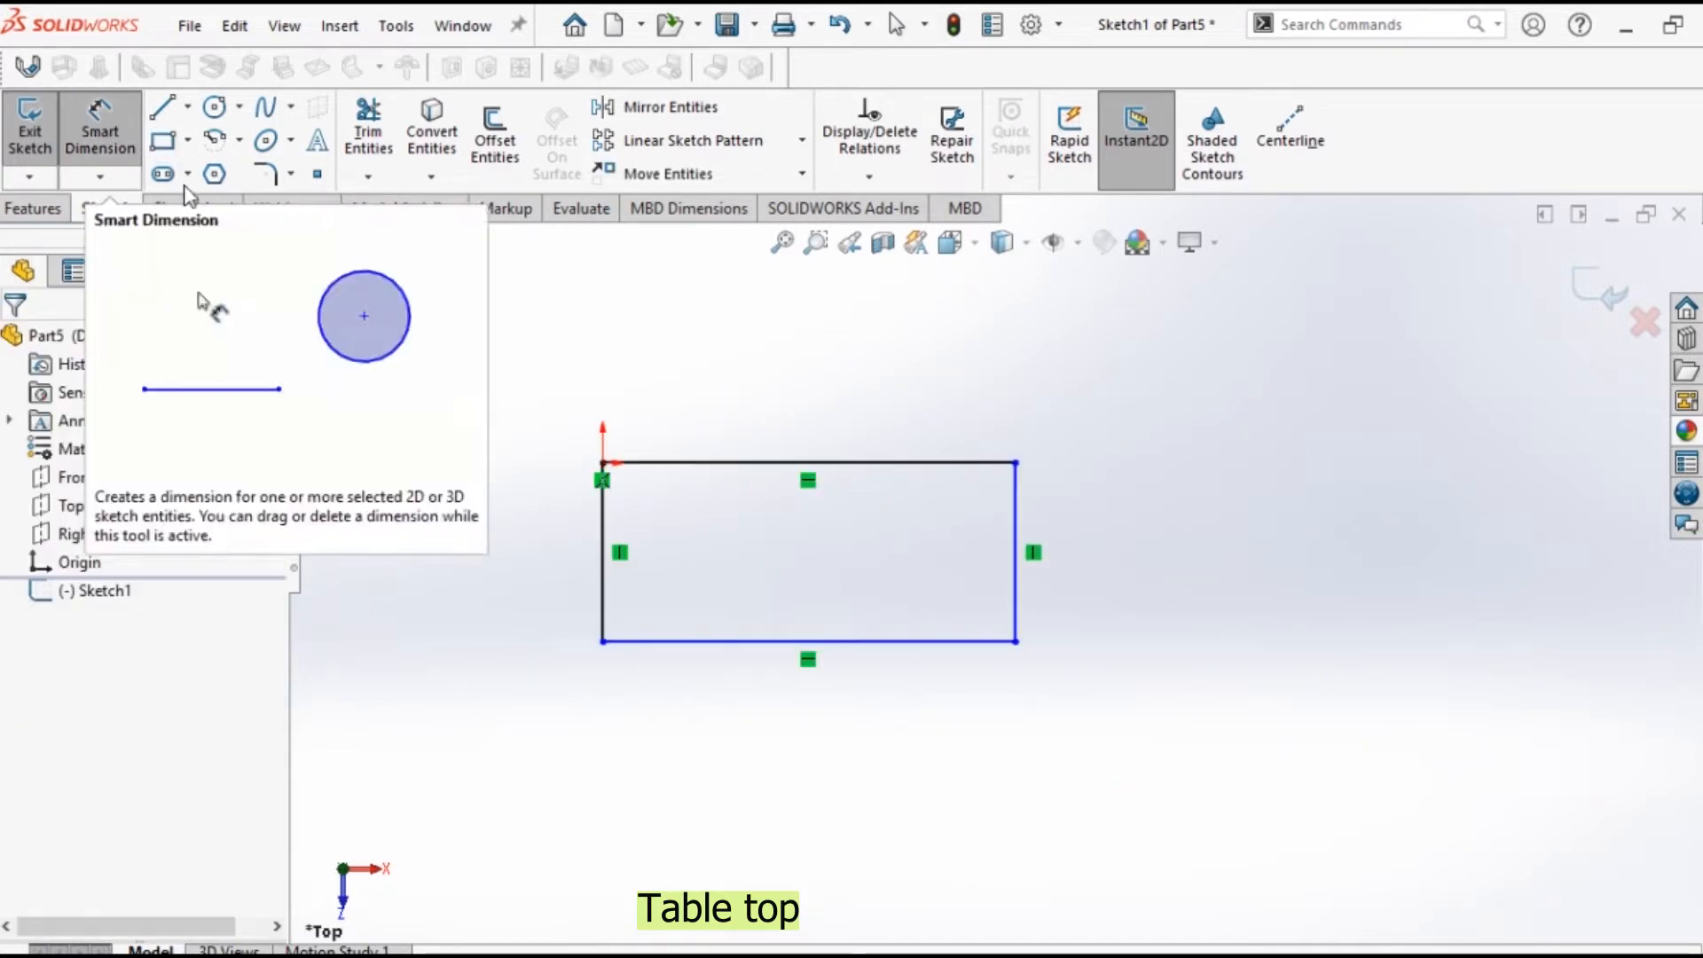
left_click(776, 648)
left_click(834, 742)
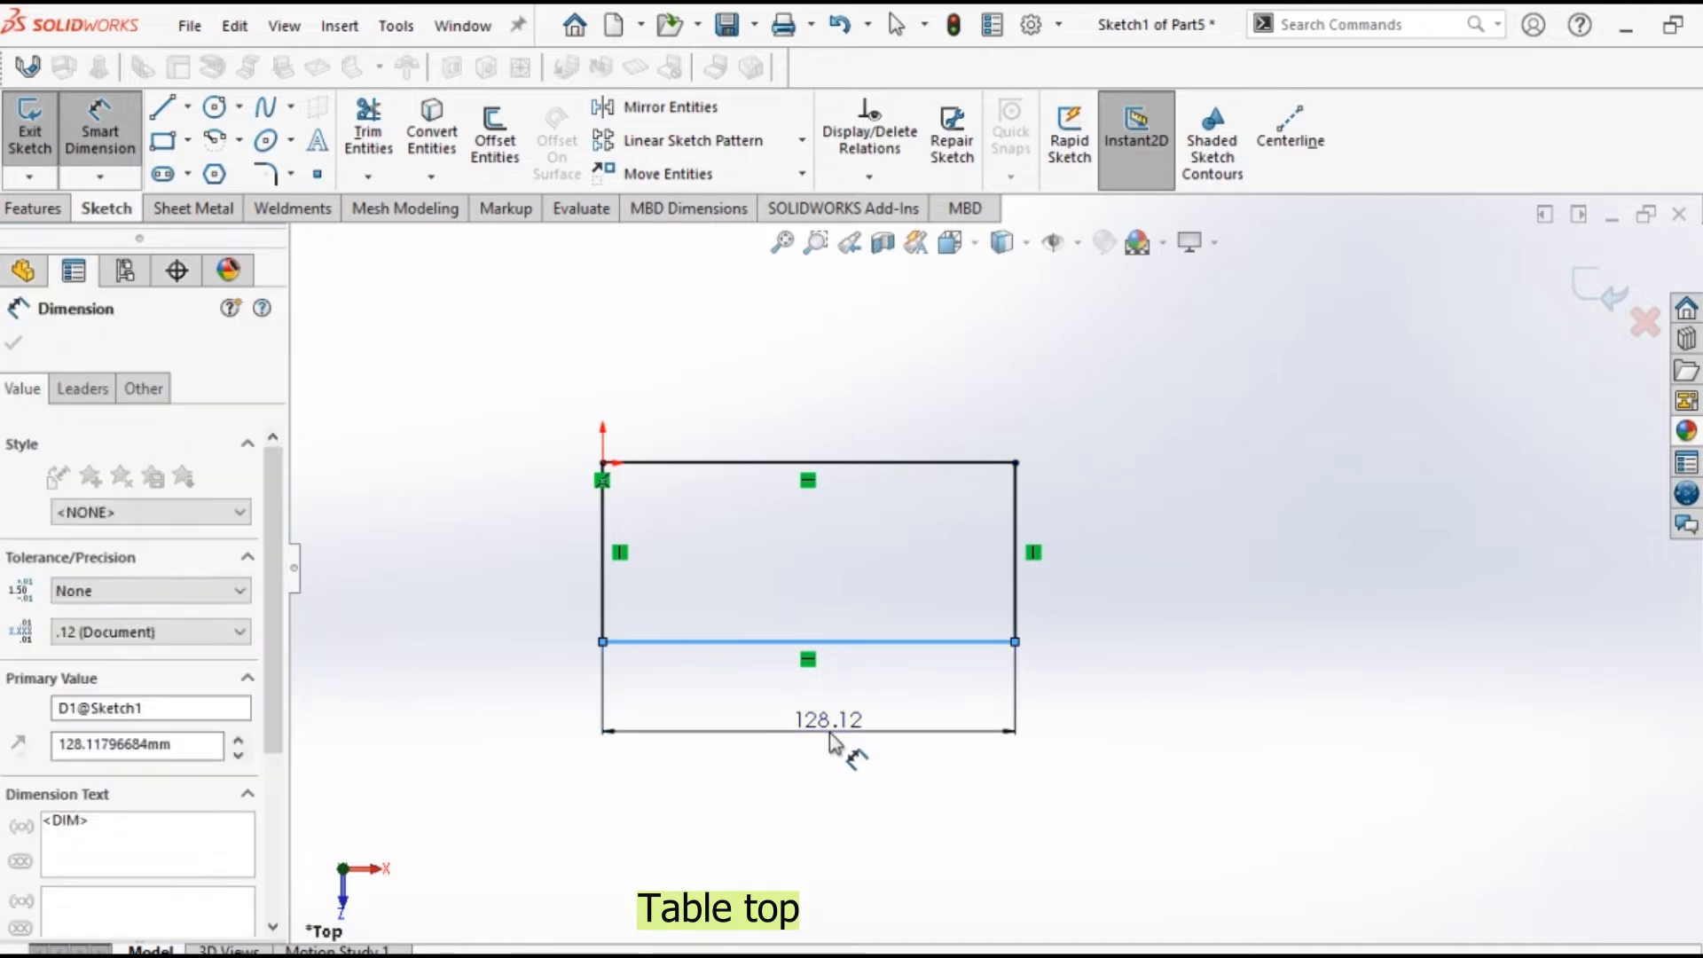
type("4")
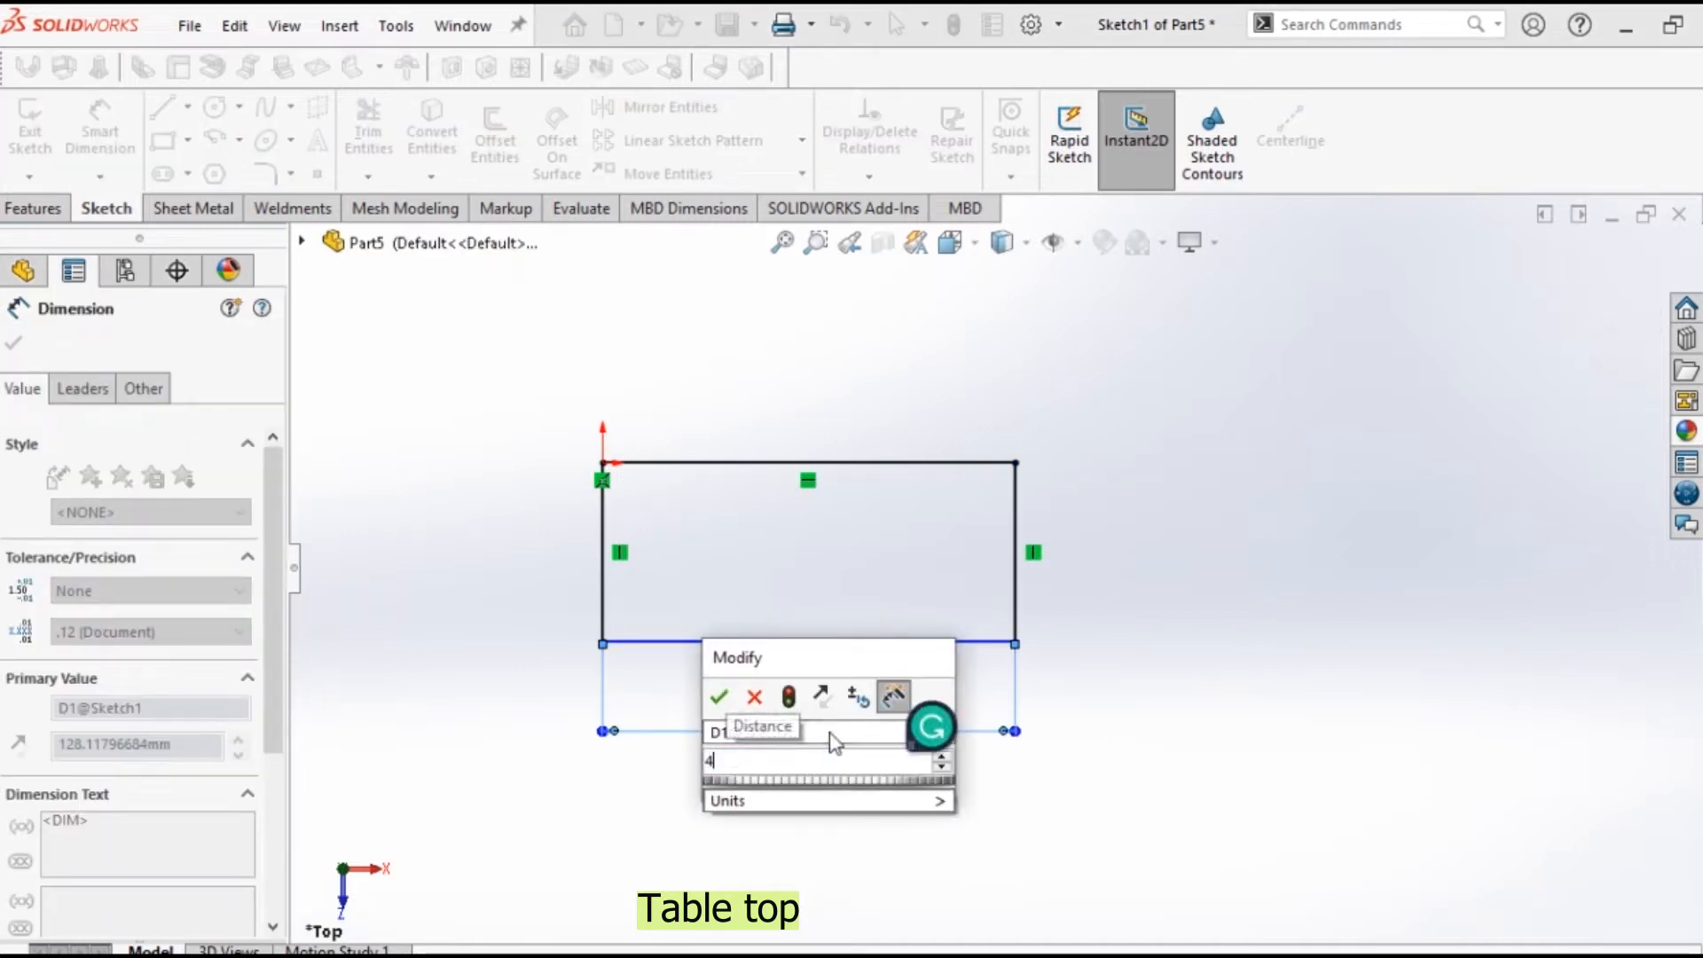
type("90")
key("Return")
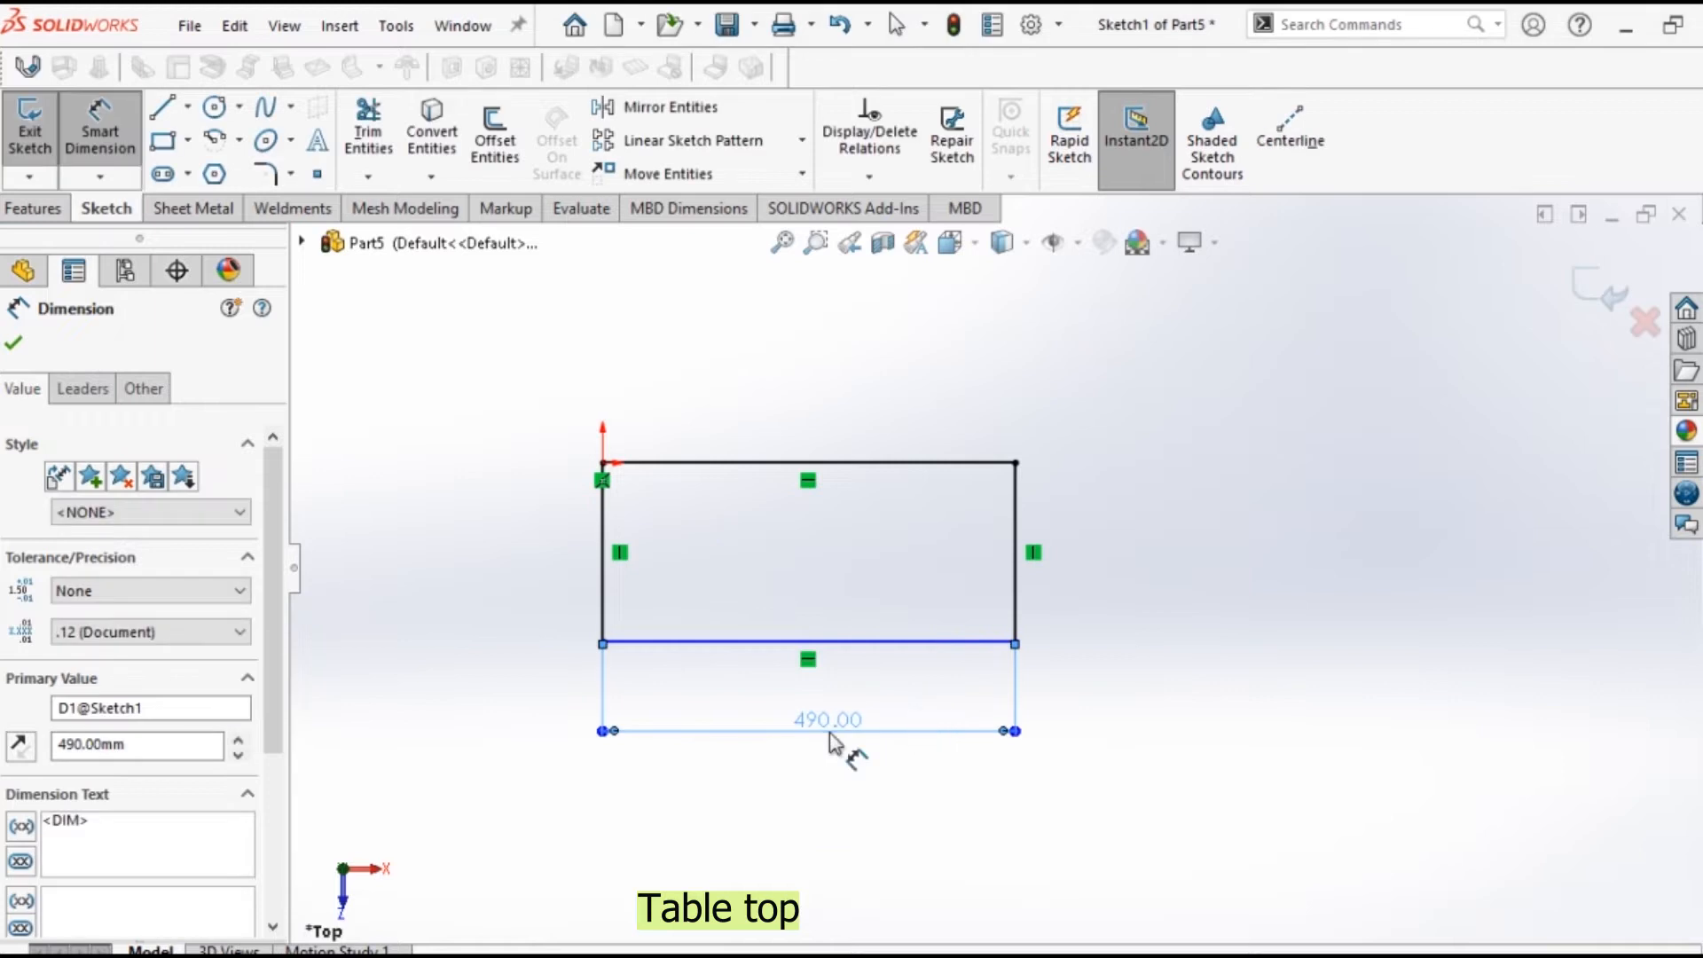
left_click(1035, 550)
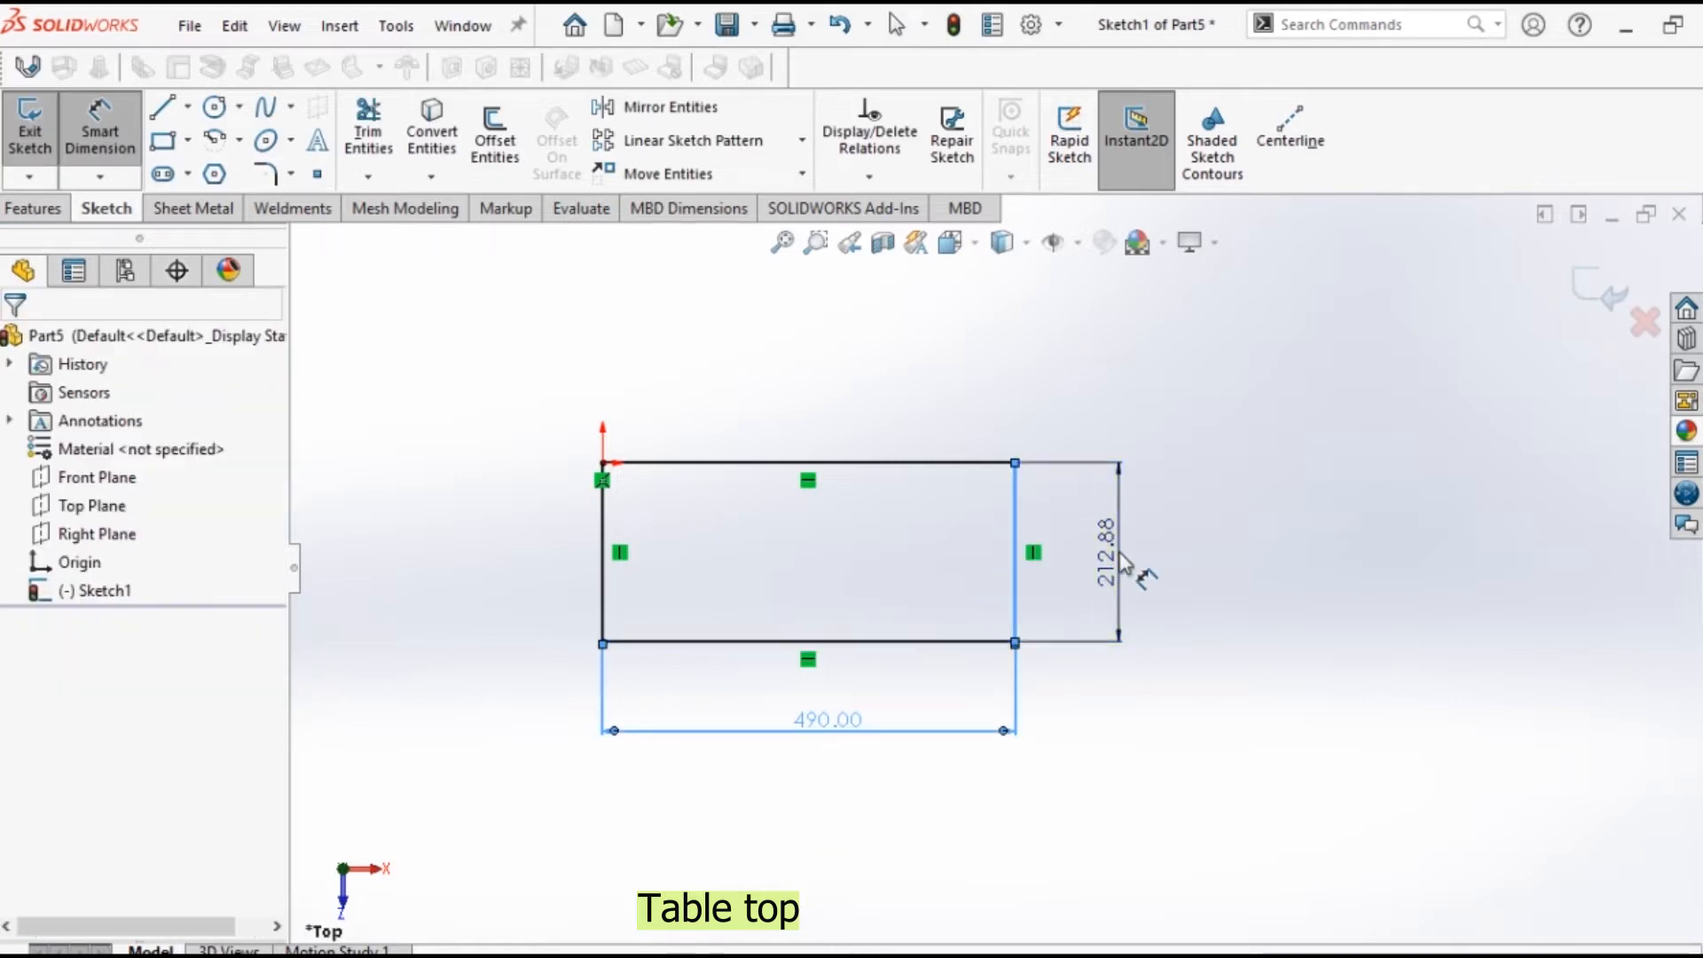
left_click(1125, 568)
type("220")
key("Return")
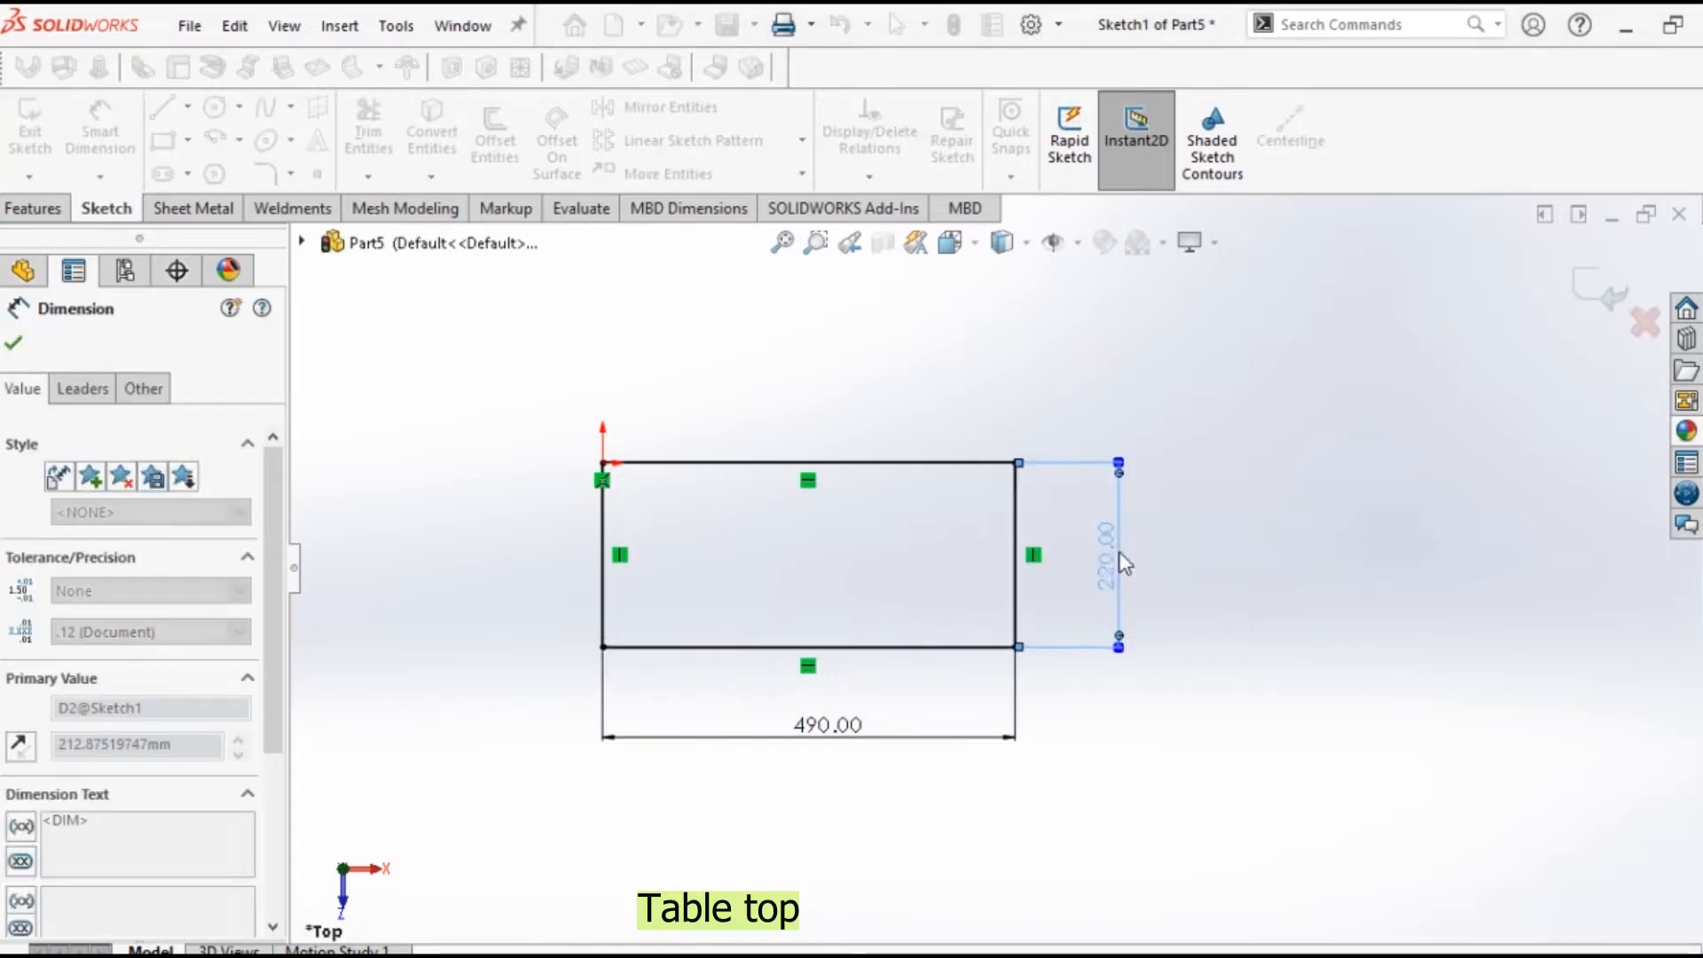
Extrude the 490 by 220 mm rectangle as a boss 20 mm thick.
left_click(37, 207)
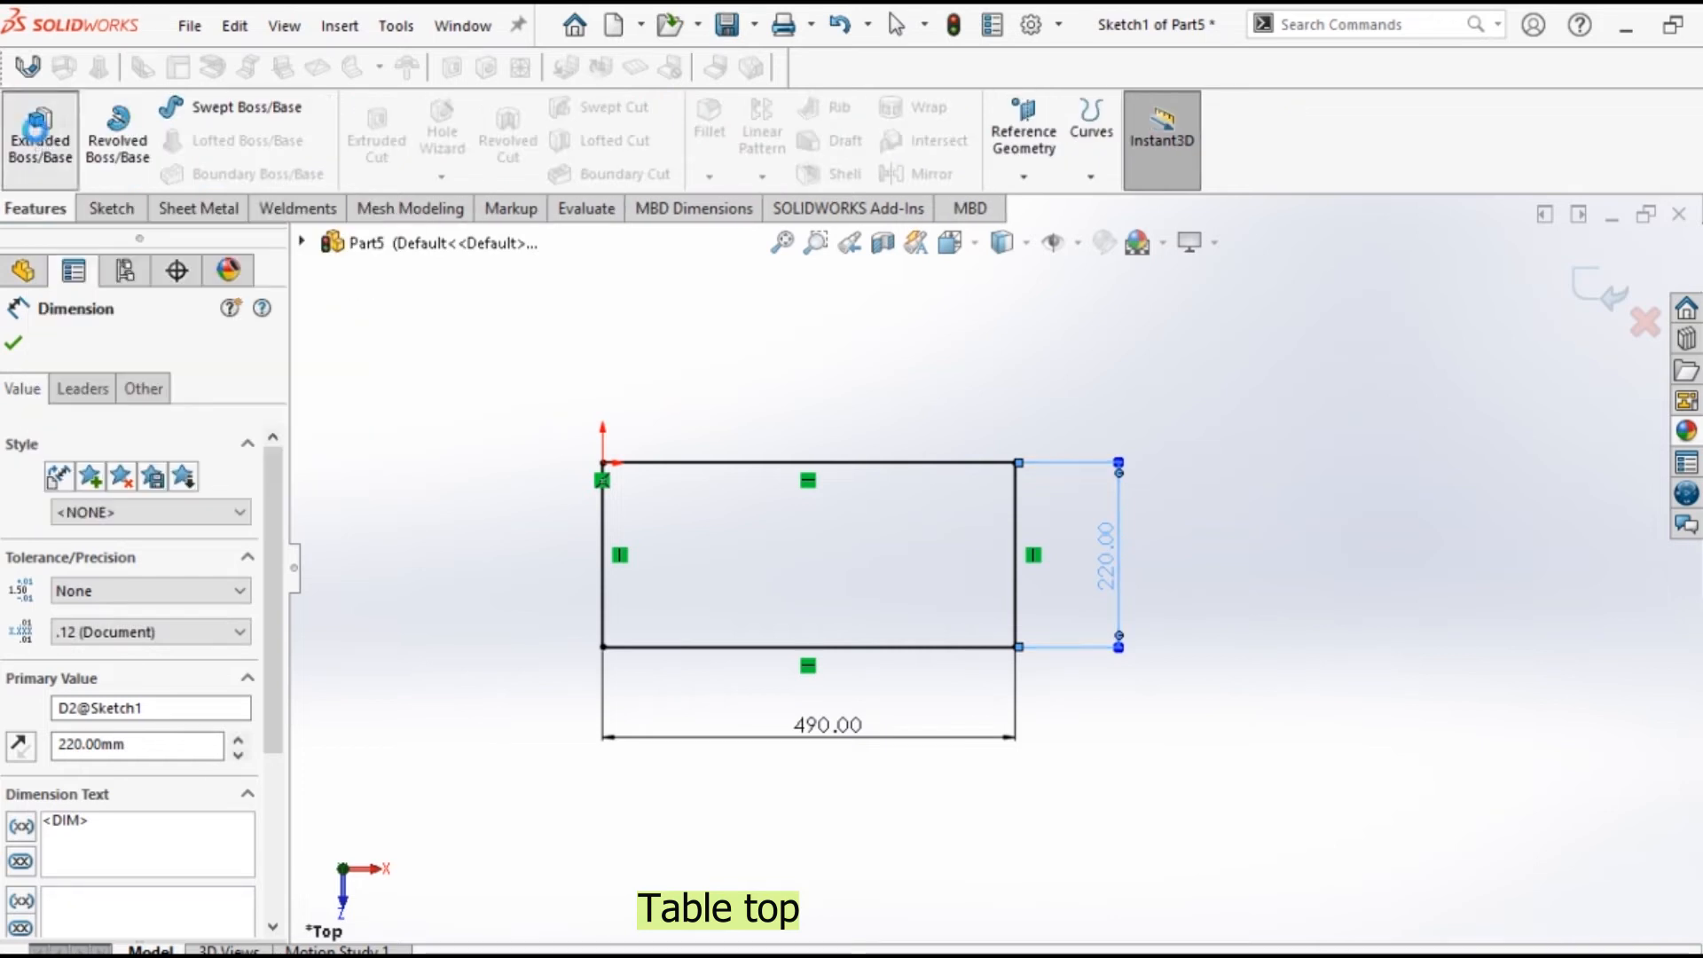
left_click(40, 140)
type("20")
key("Return")
left_click(13, 342)
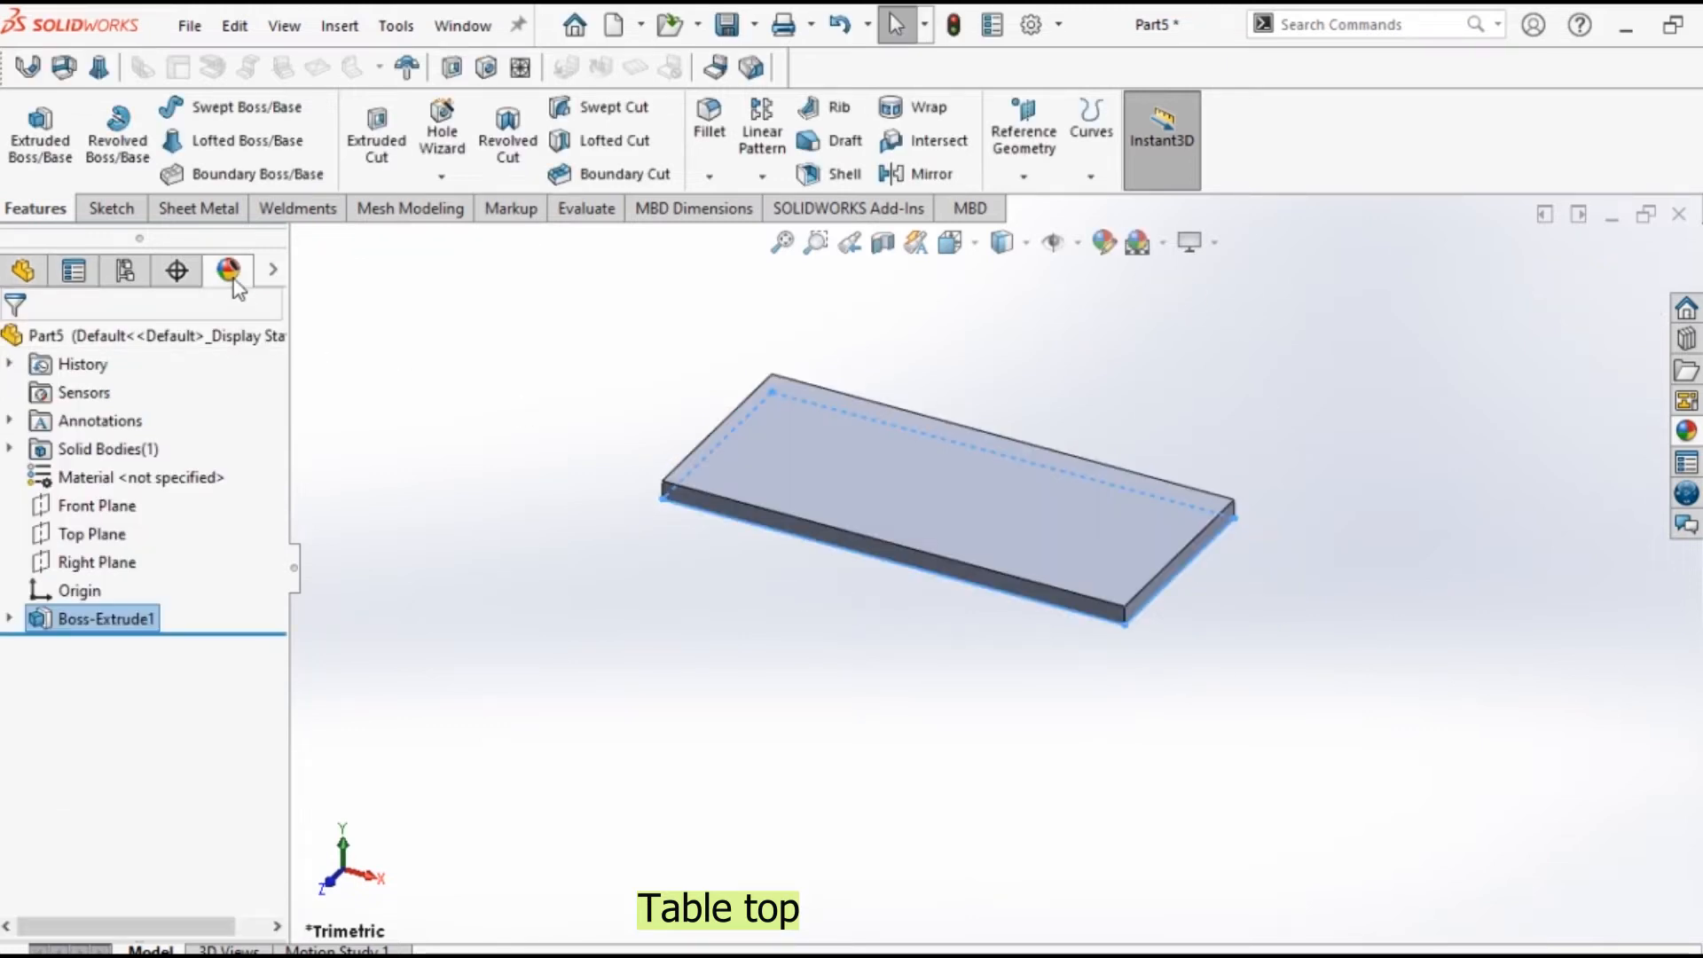
Apply the polished rosewood 2d appearance to the whole table top part.
left_click(228, 271)
right_click(155, 654)
left_click(168, 658)
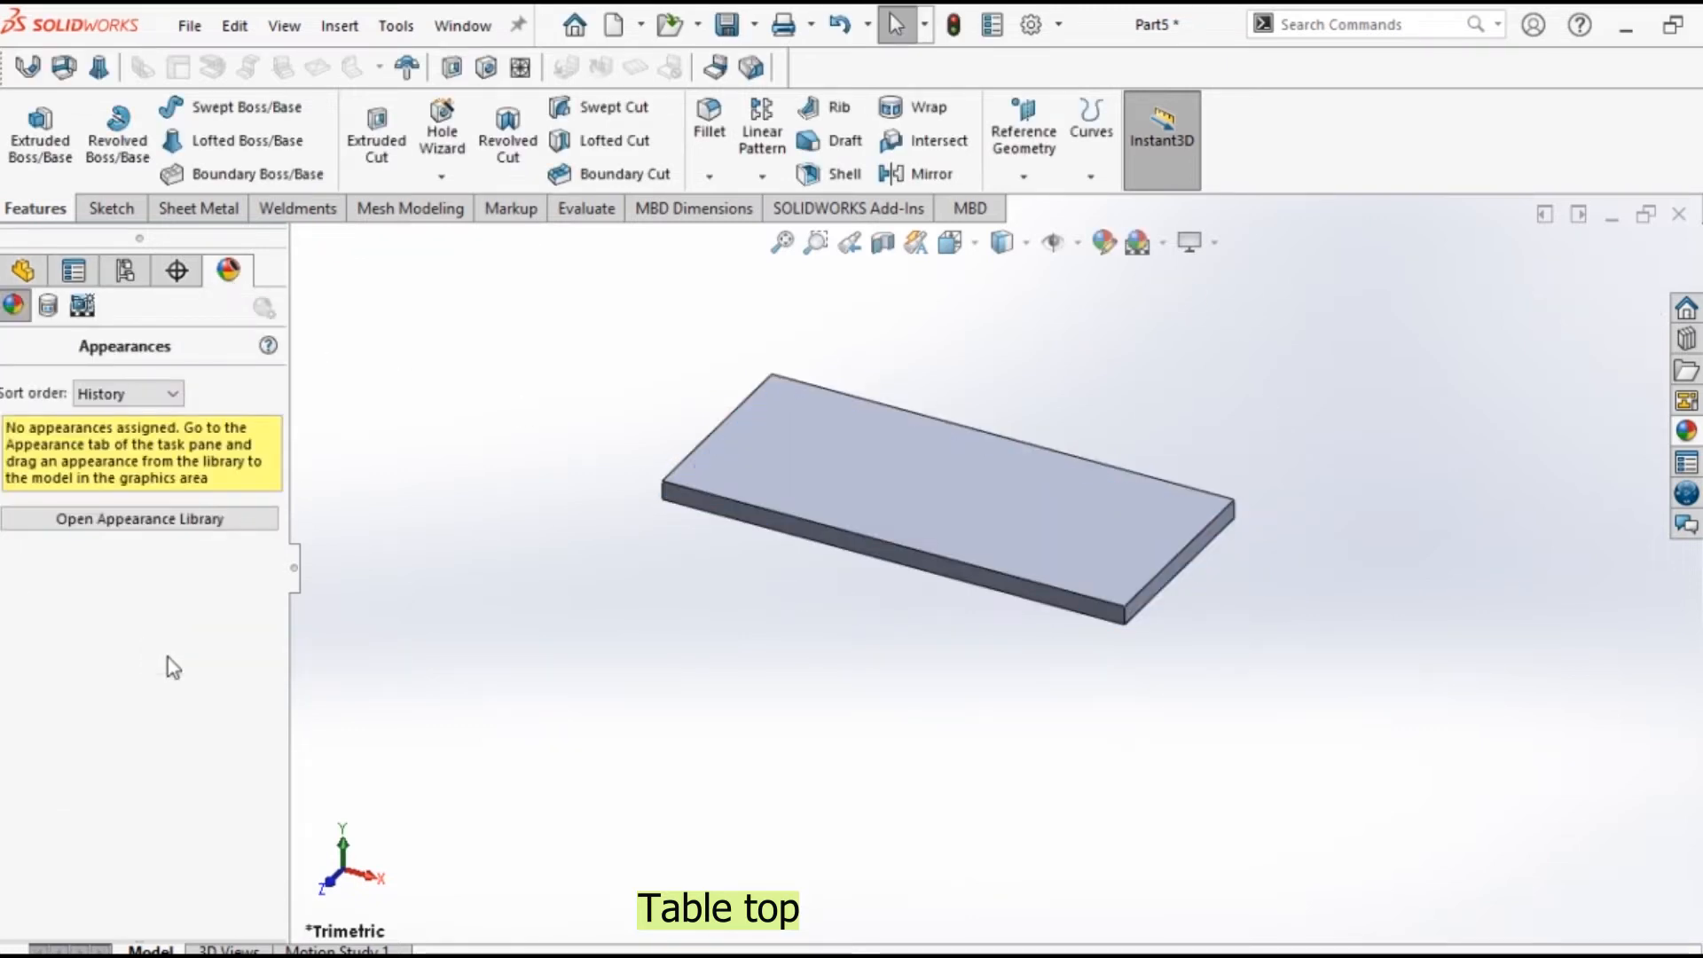
scroll(1623, 417, "down", 6)
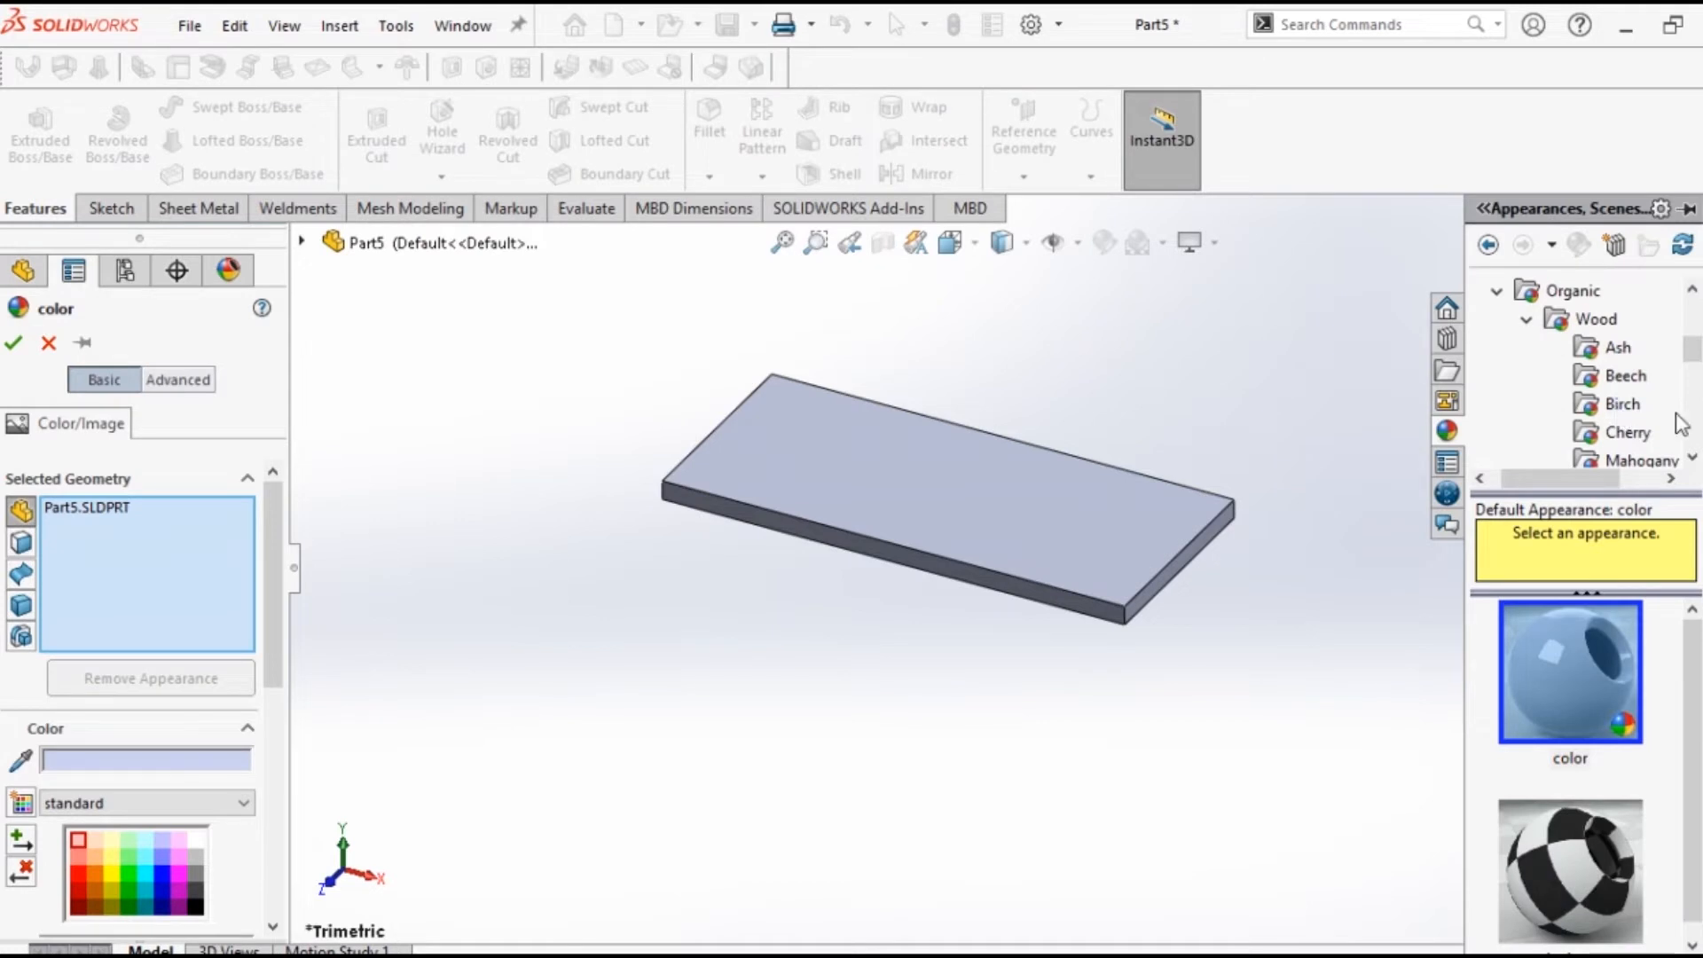
left_click(1628, 407)
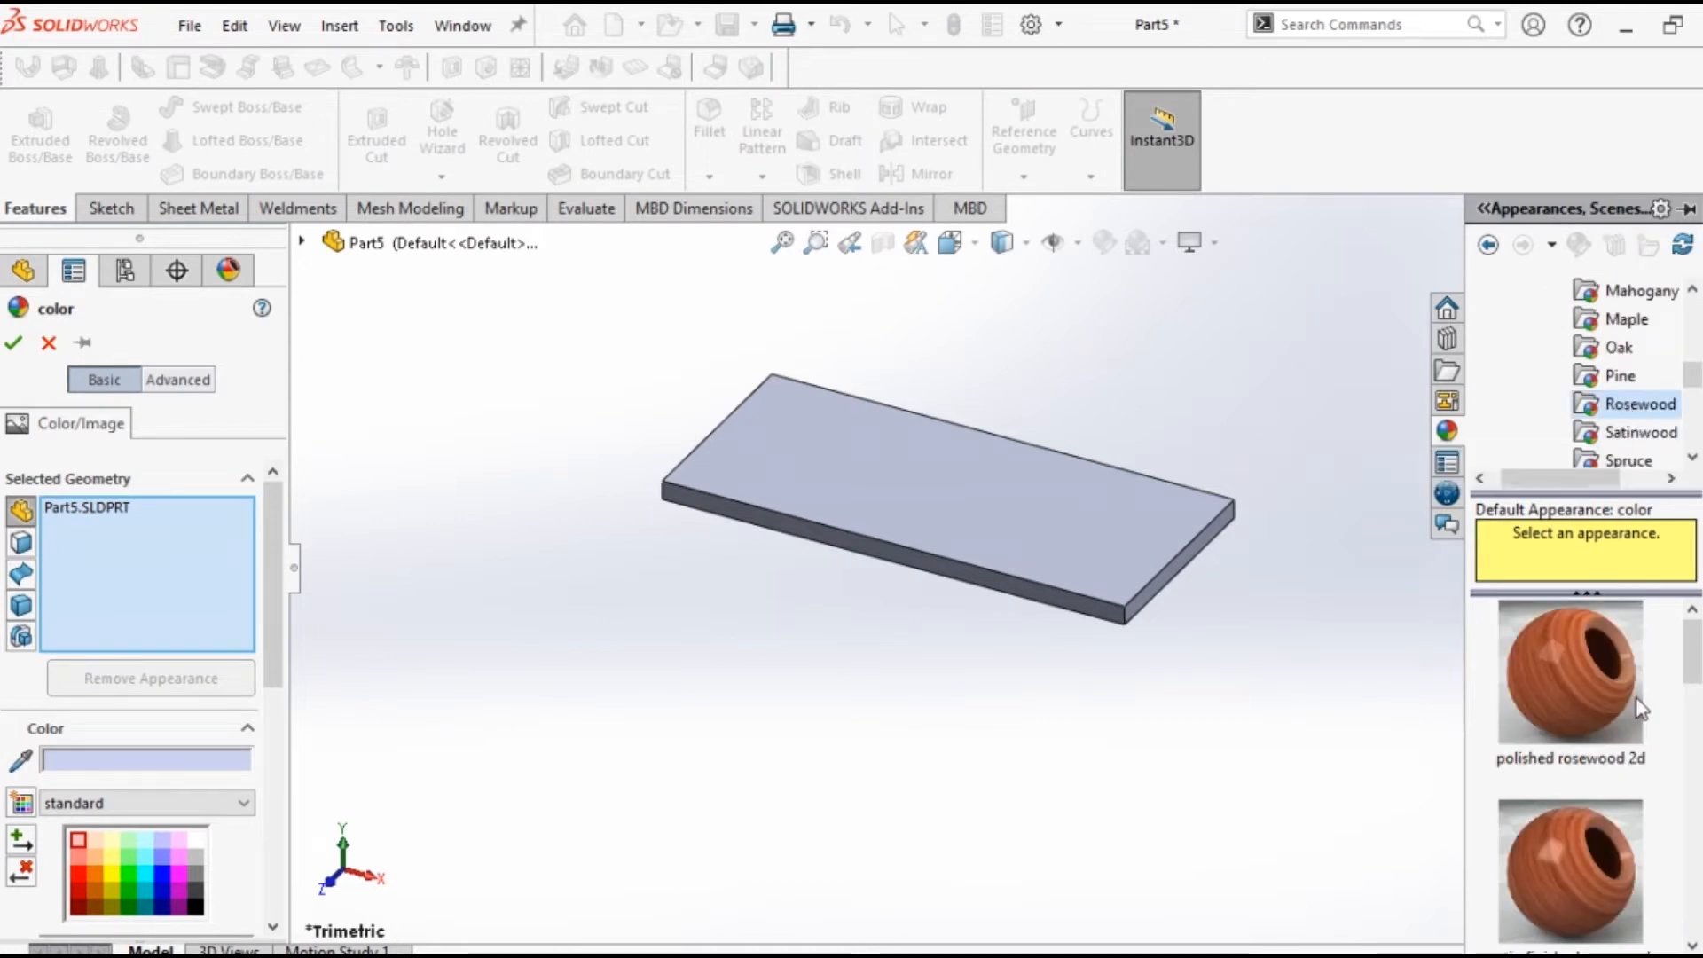
left_click(1554, 678)
scroll(1254, 550, "down", 3)
scroll(1254, 550, "up", 3)
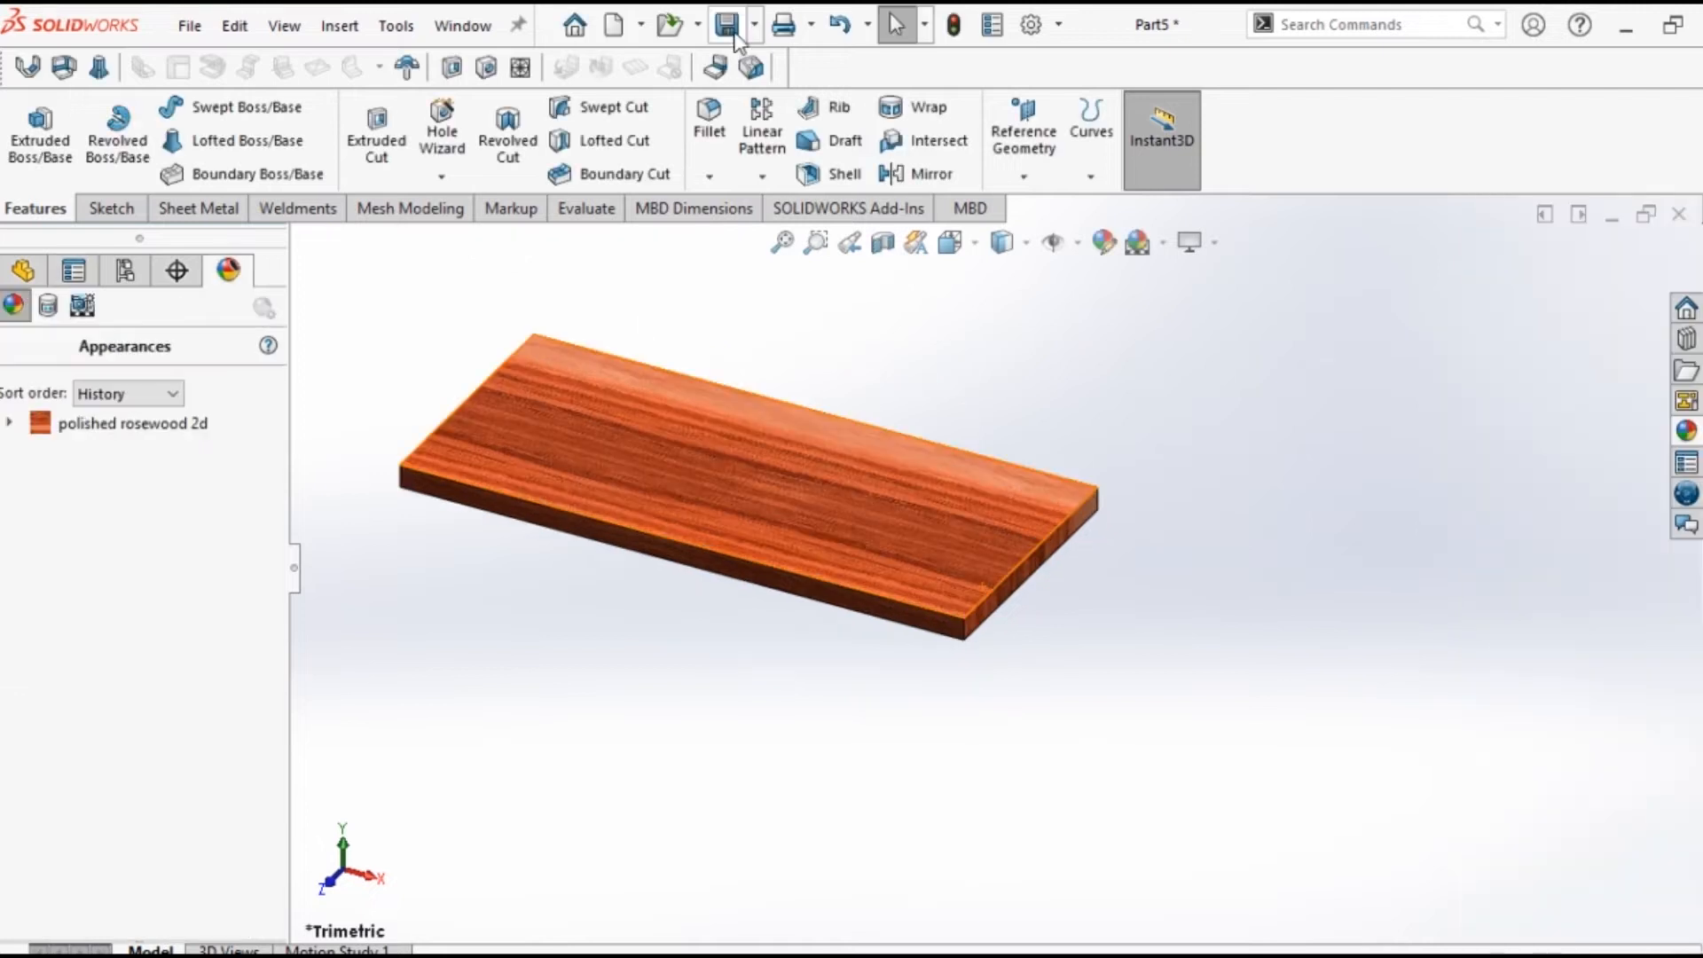
Save the part as "table top" in the Claaroom chair folder.
left_click(728, 26)
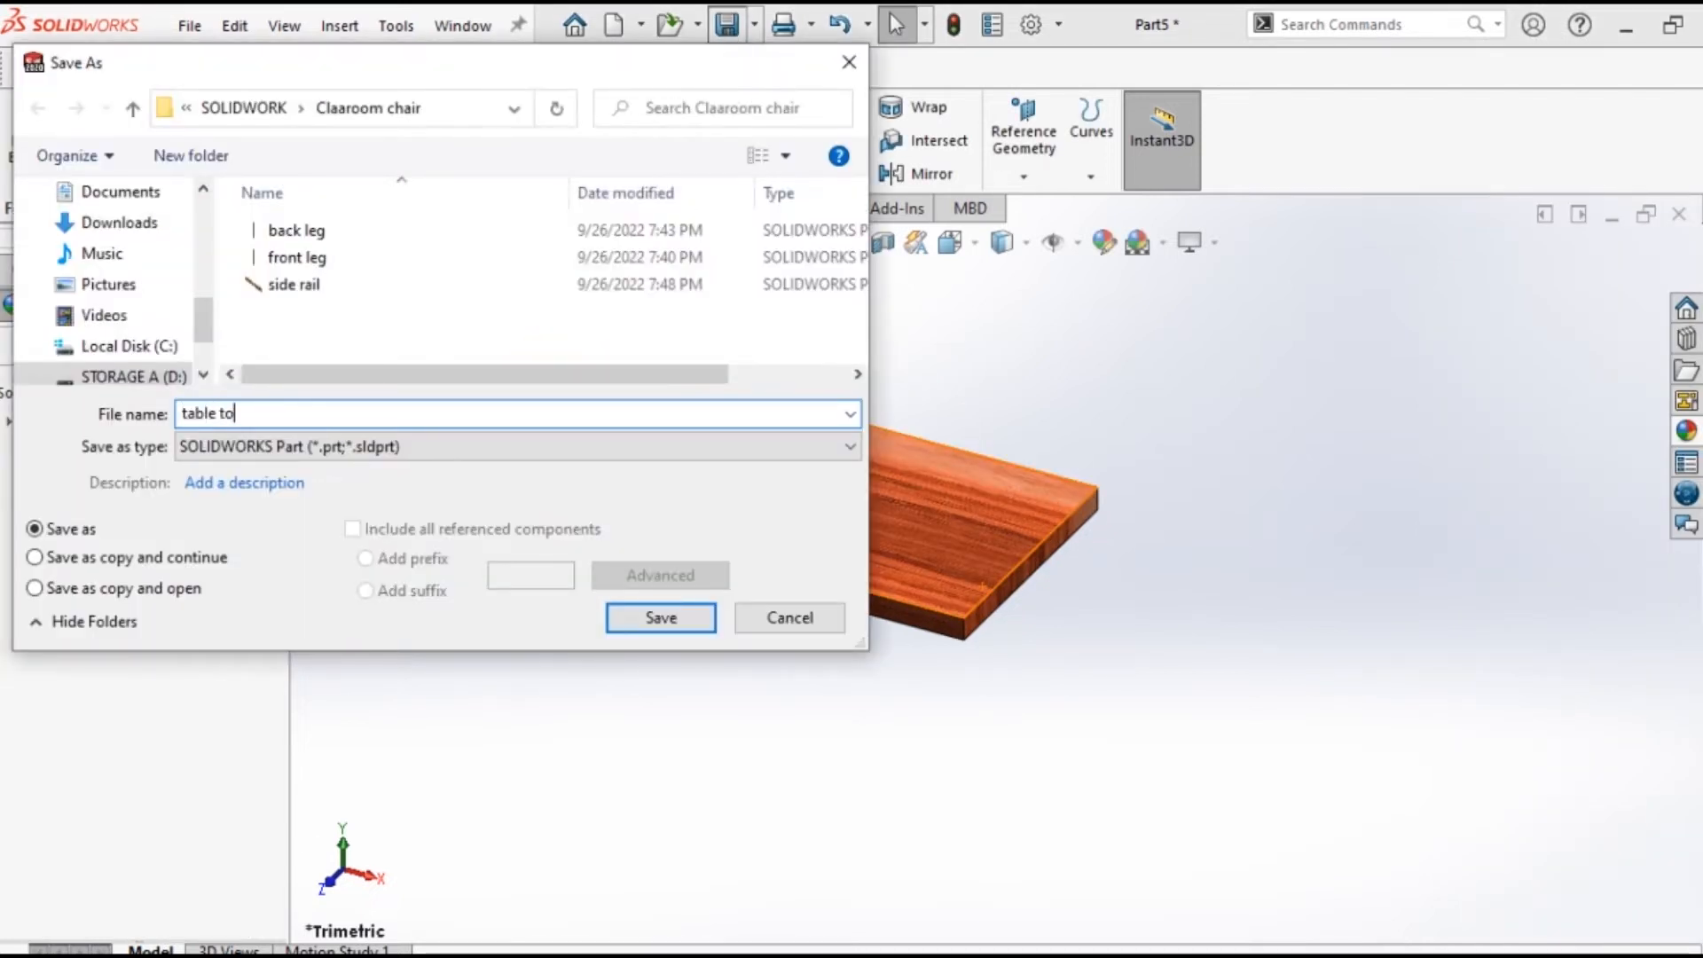
left_click(678, 632)
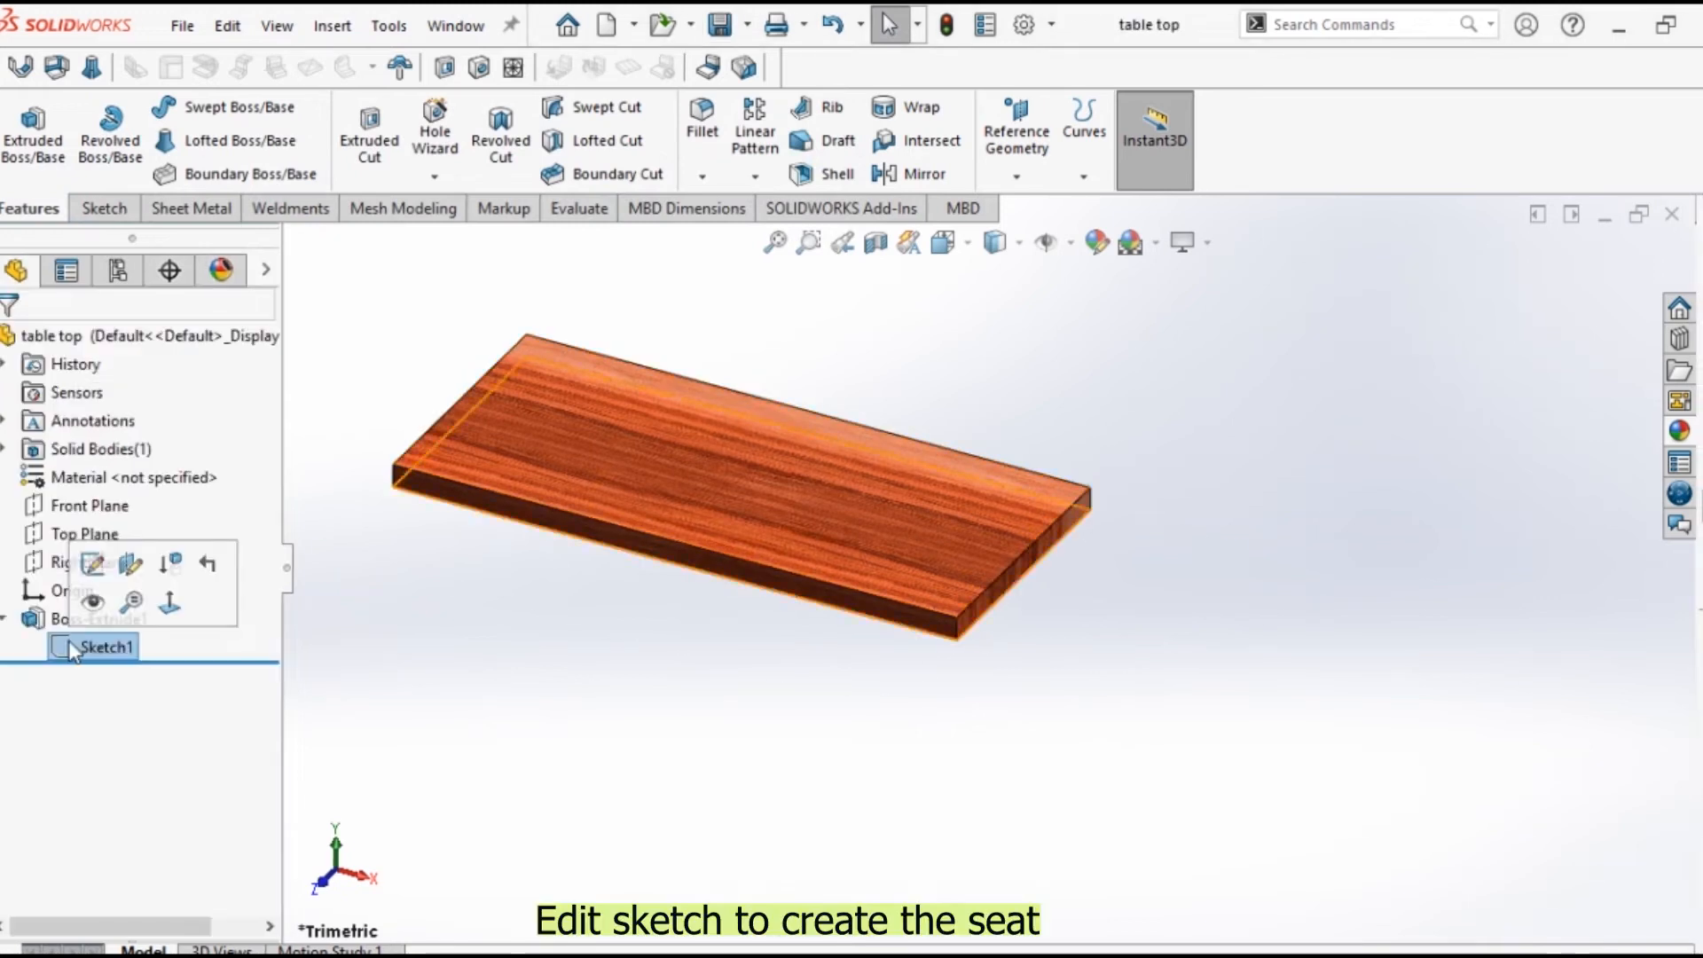
Edit the table top's base sketch, setting the rectangle's 220 mm side to 200 mm, and rebuild the part.
left_click(107, 560)
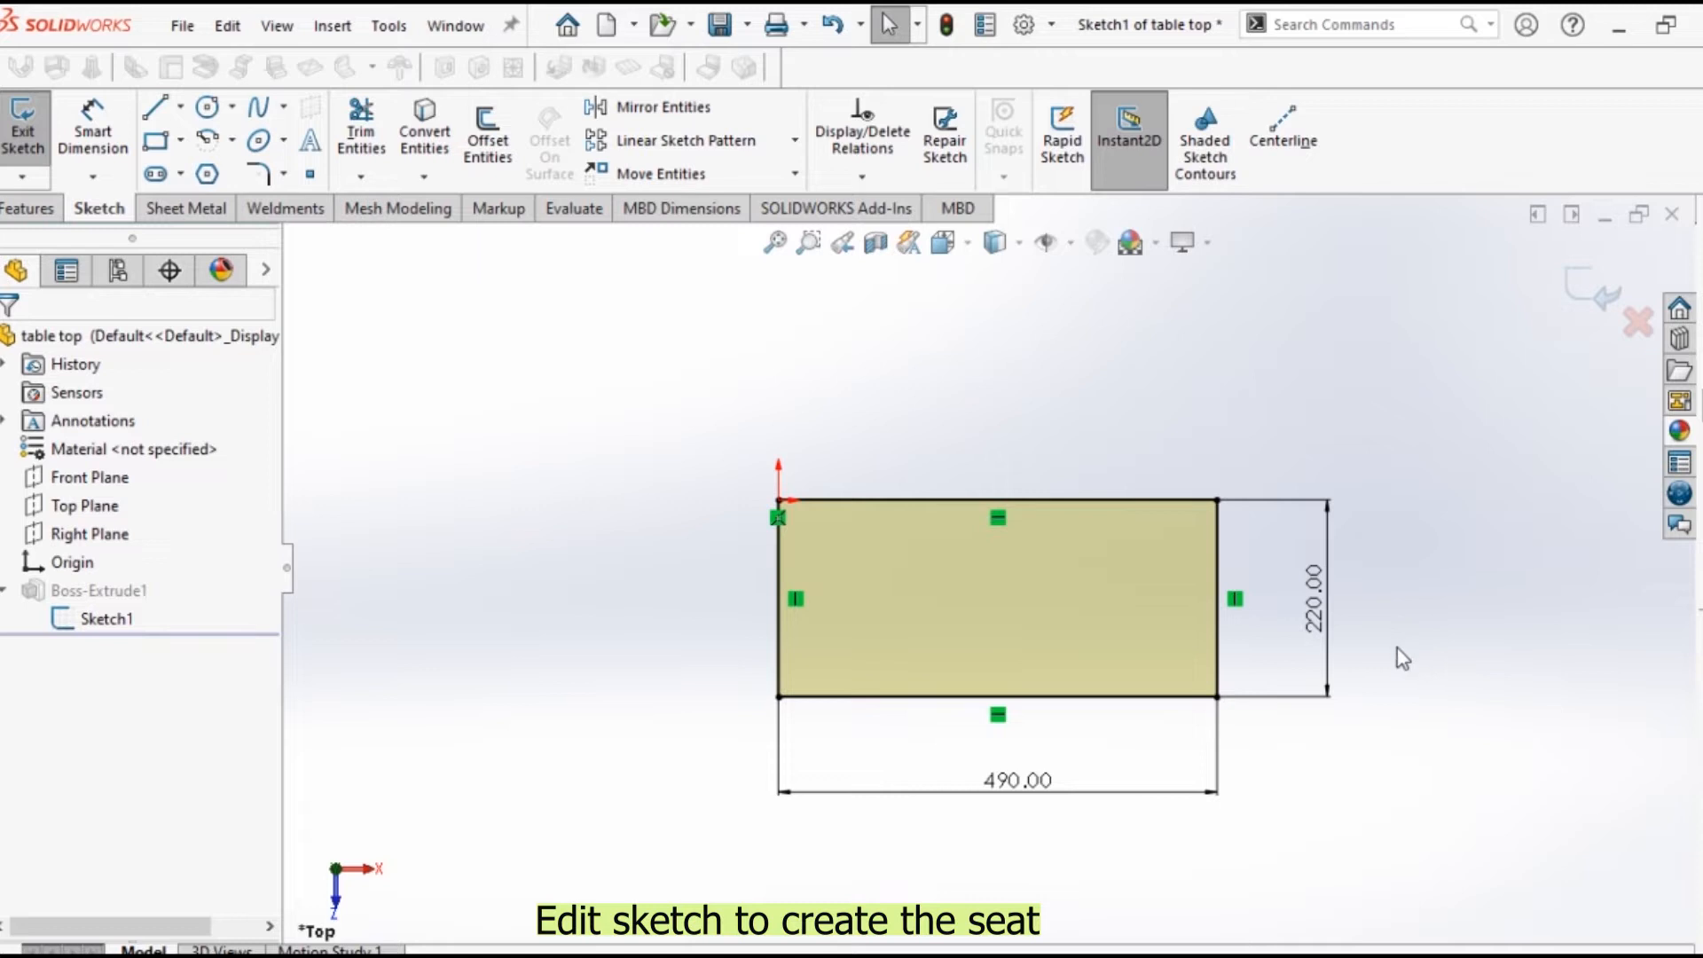
left_click(1318, 614)
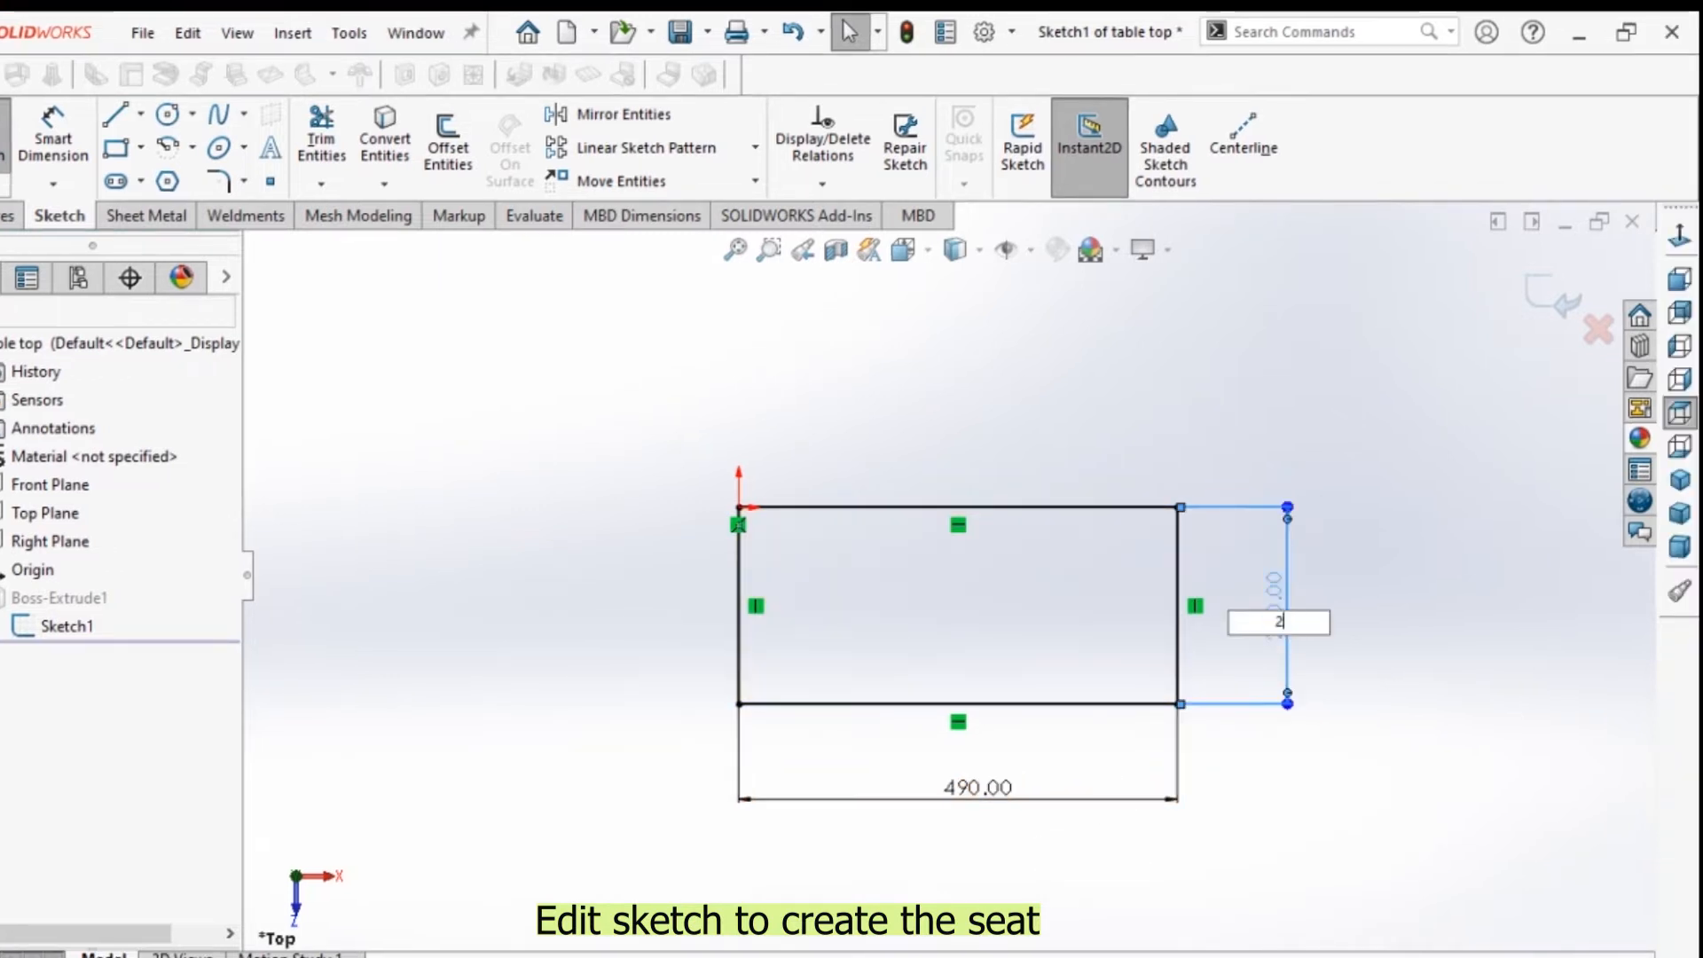
type("200")
key("Return")
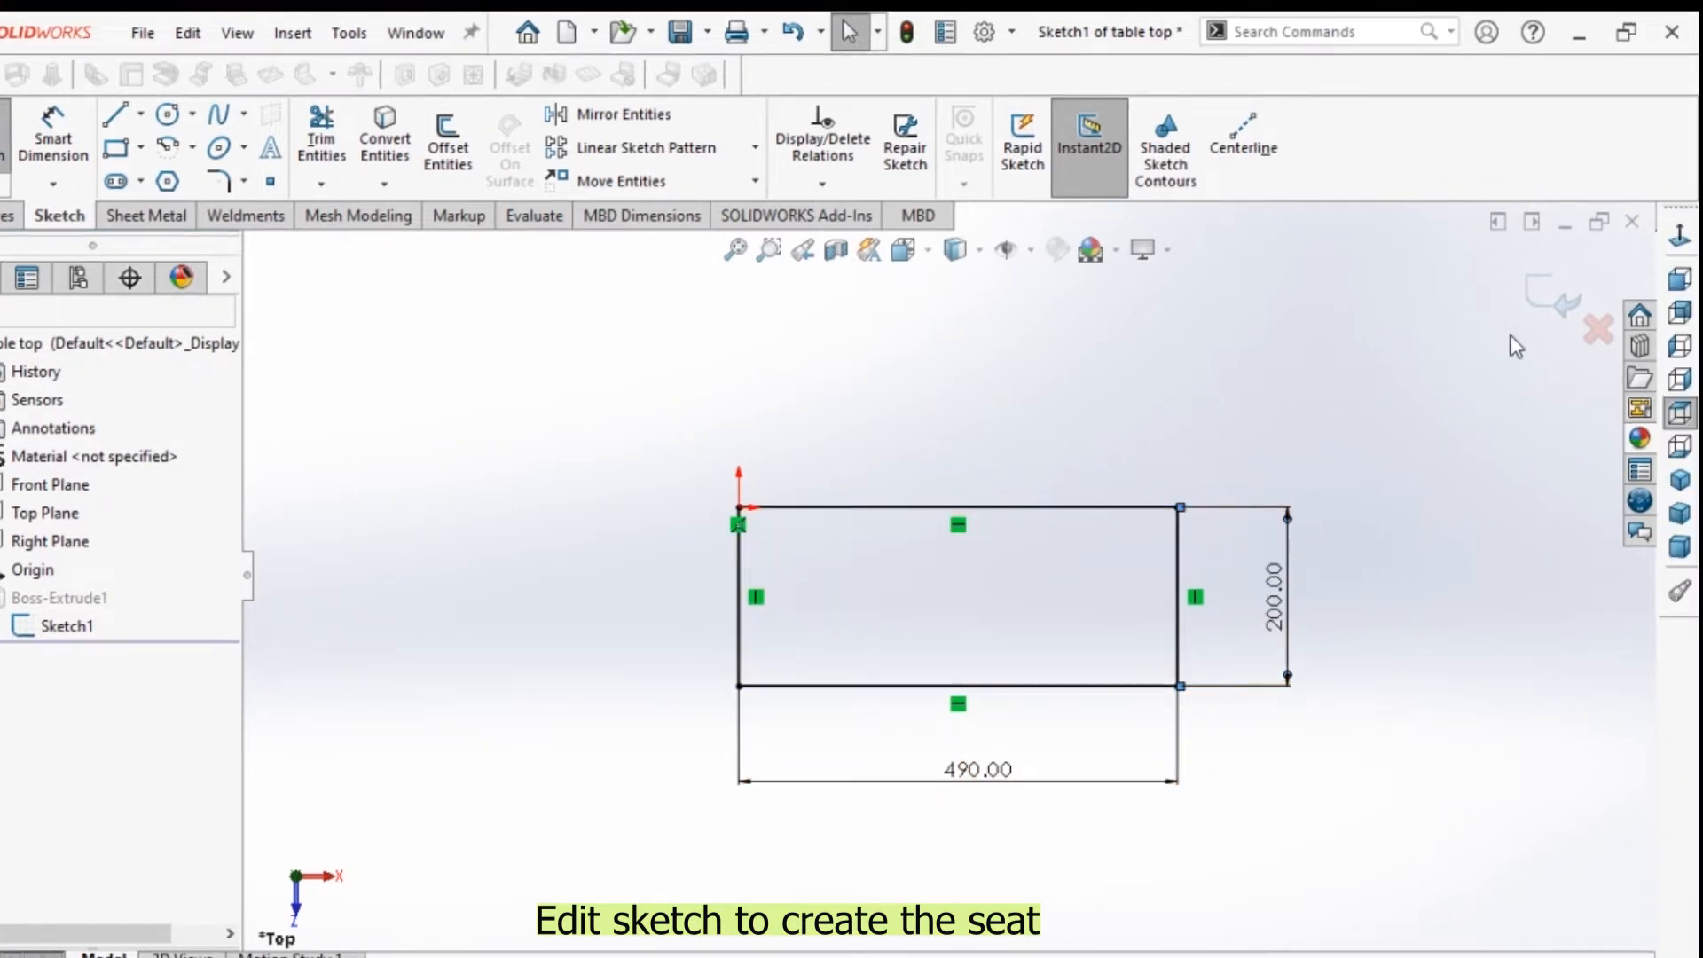
left_click(1551, 290)
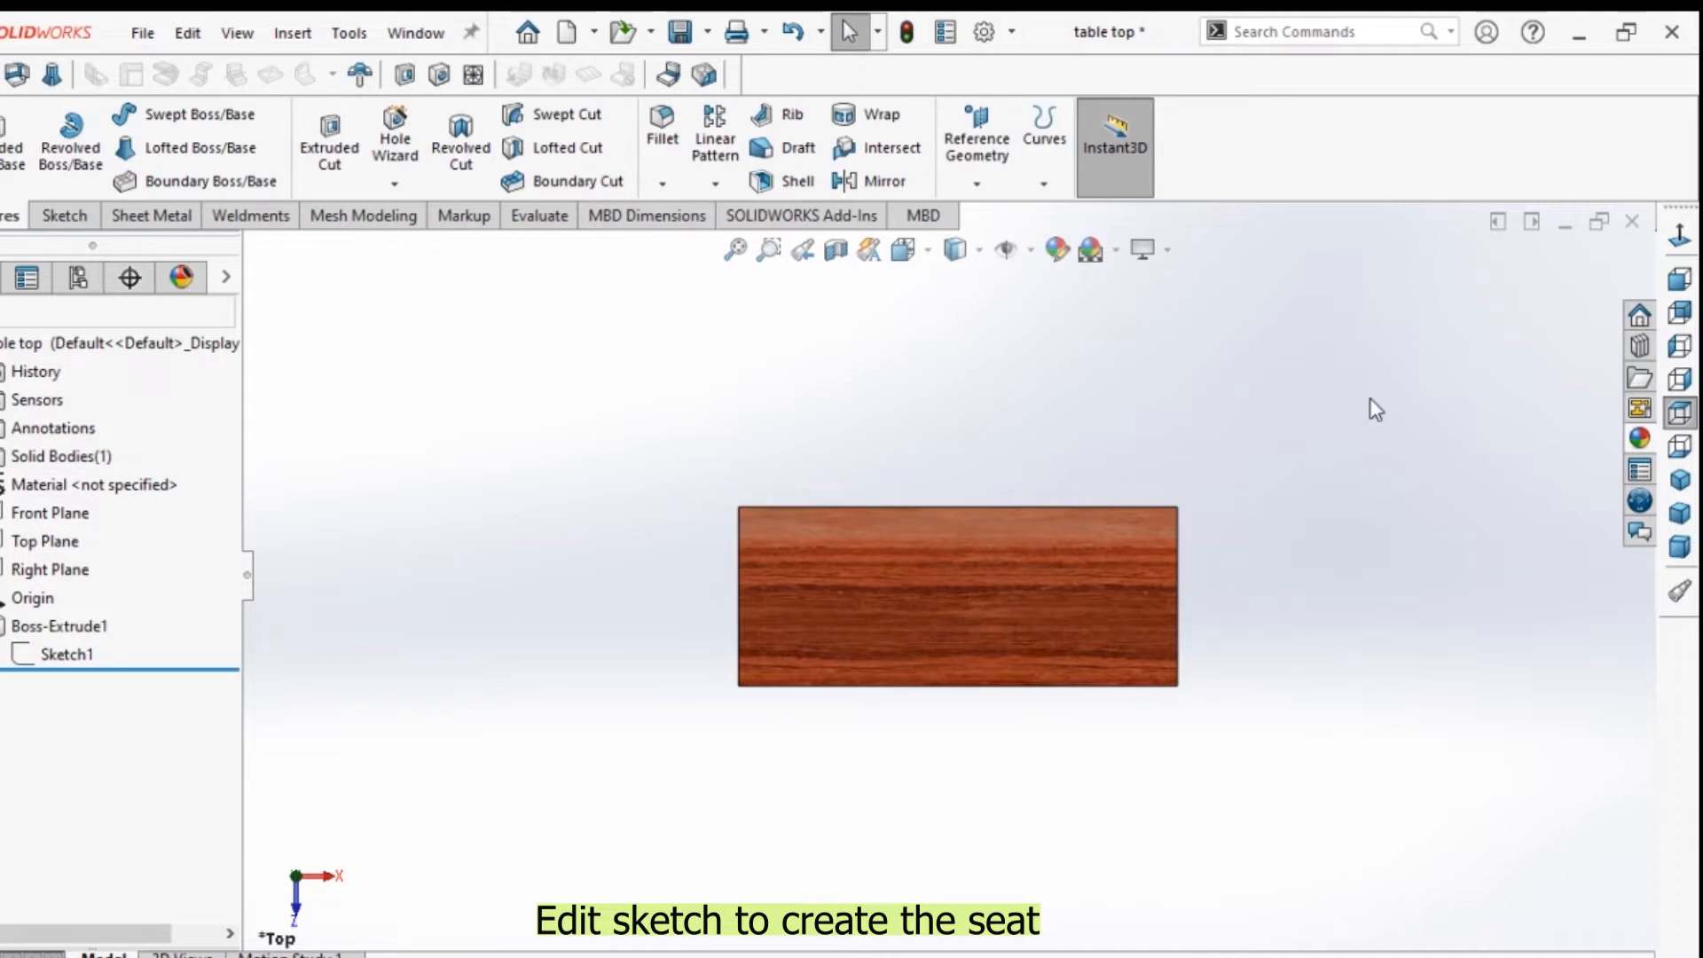
left_click(1682, 482)
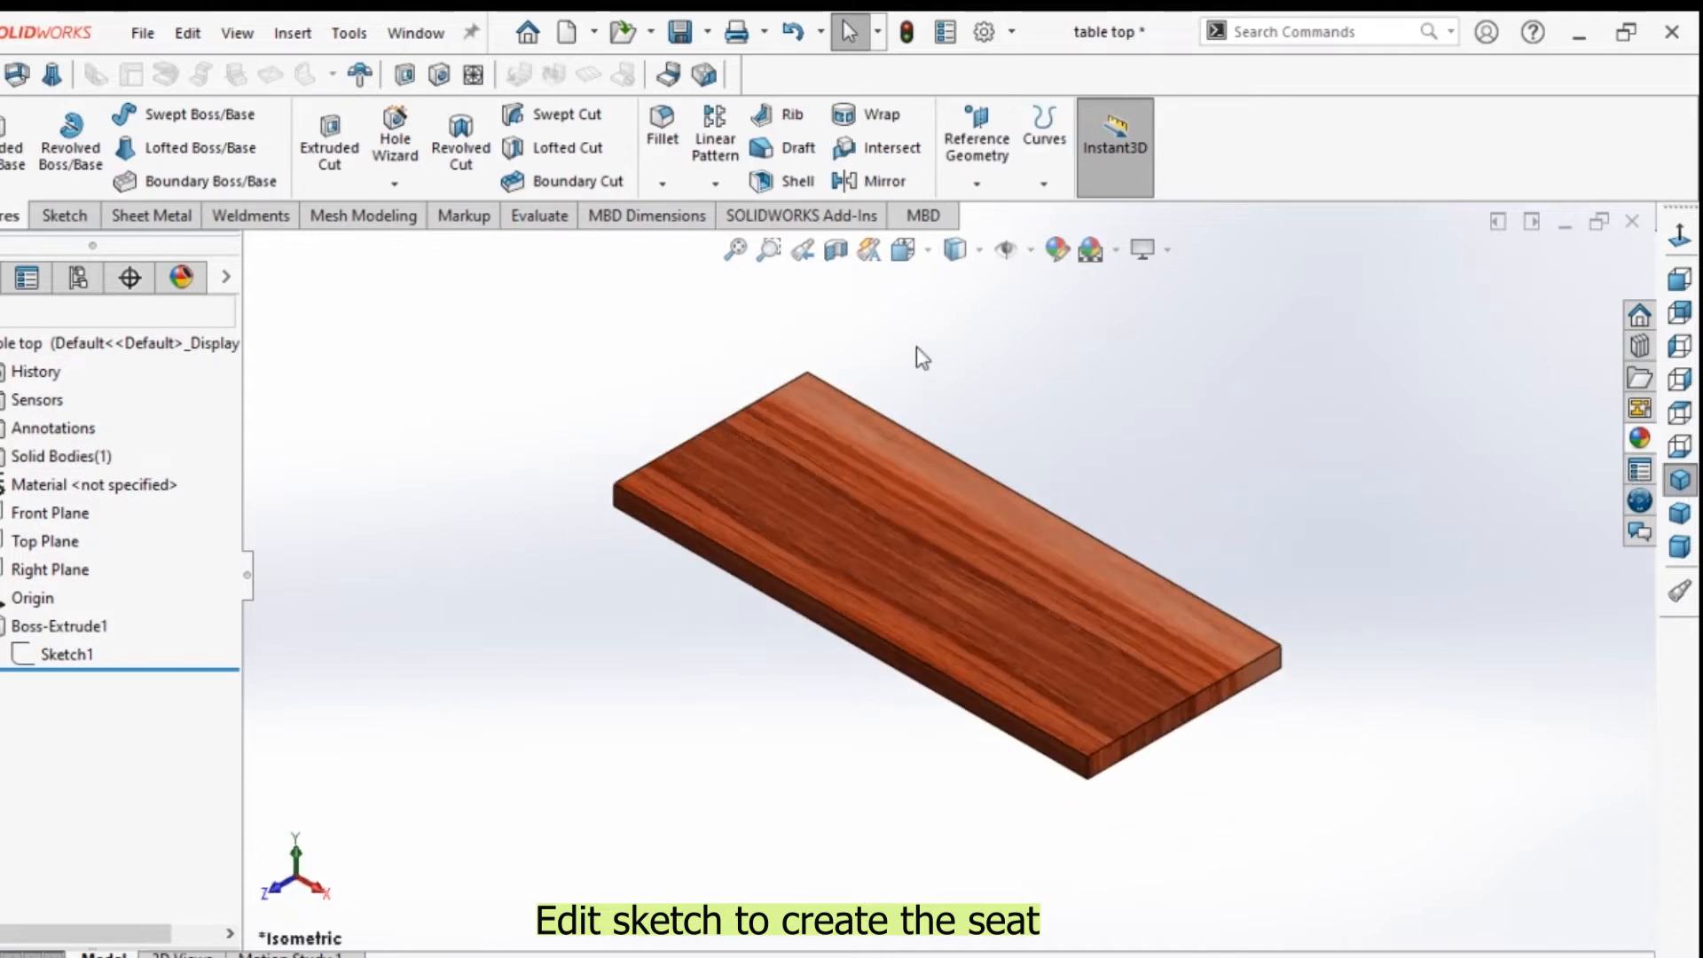
Save the modified board under the new name "seat" in the Claaroom chair folder.
left_click(707, 33)
left_click(726, 95)
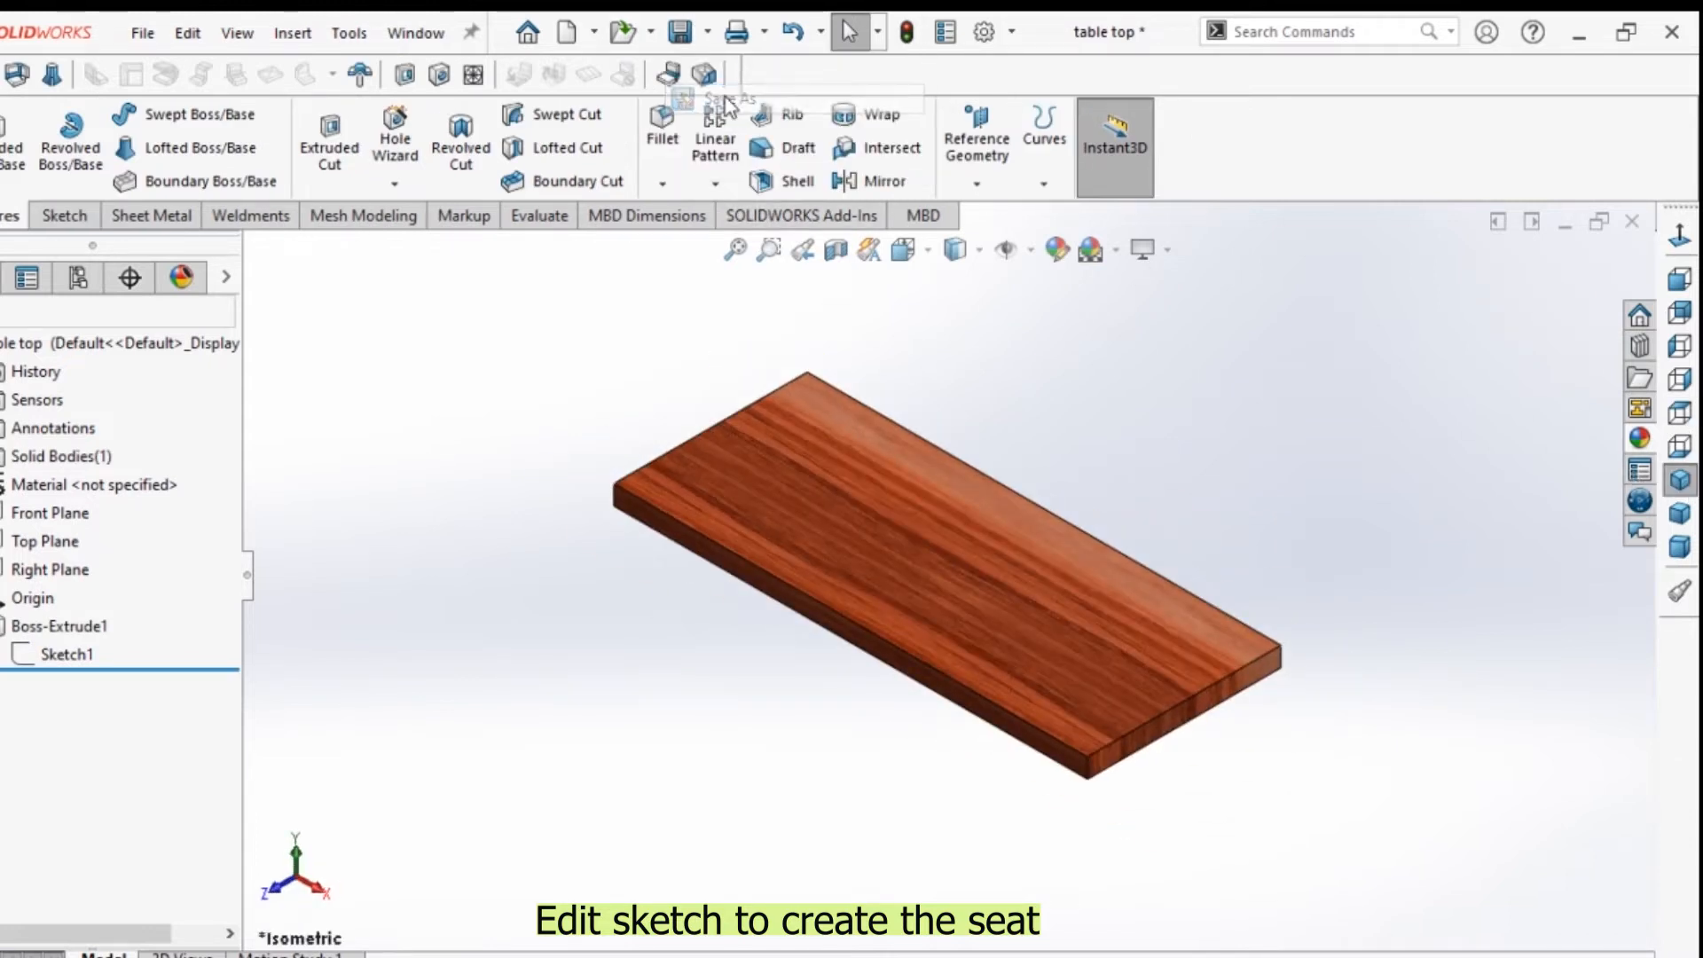
type("sea")
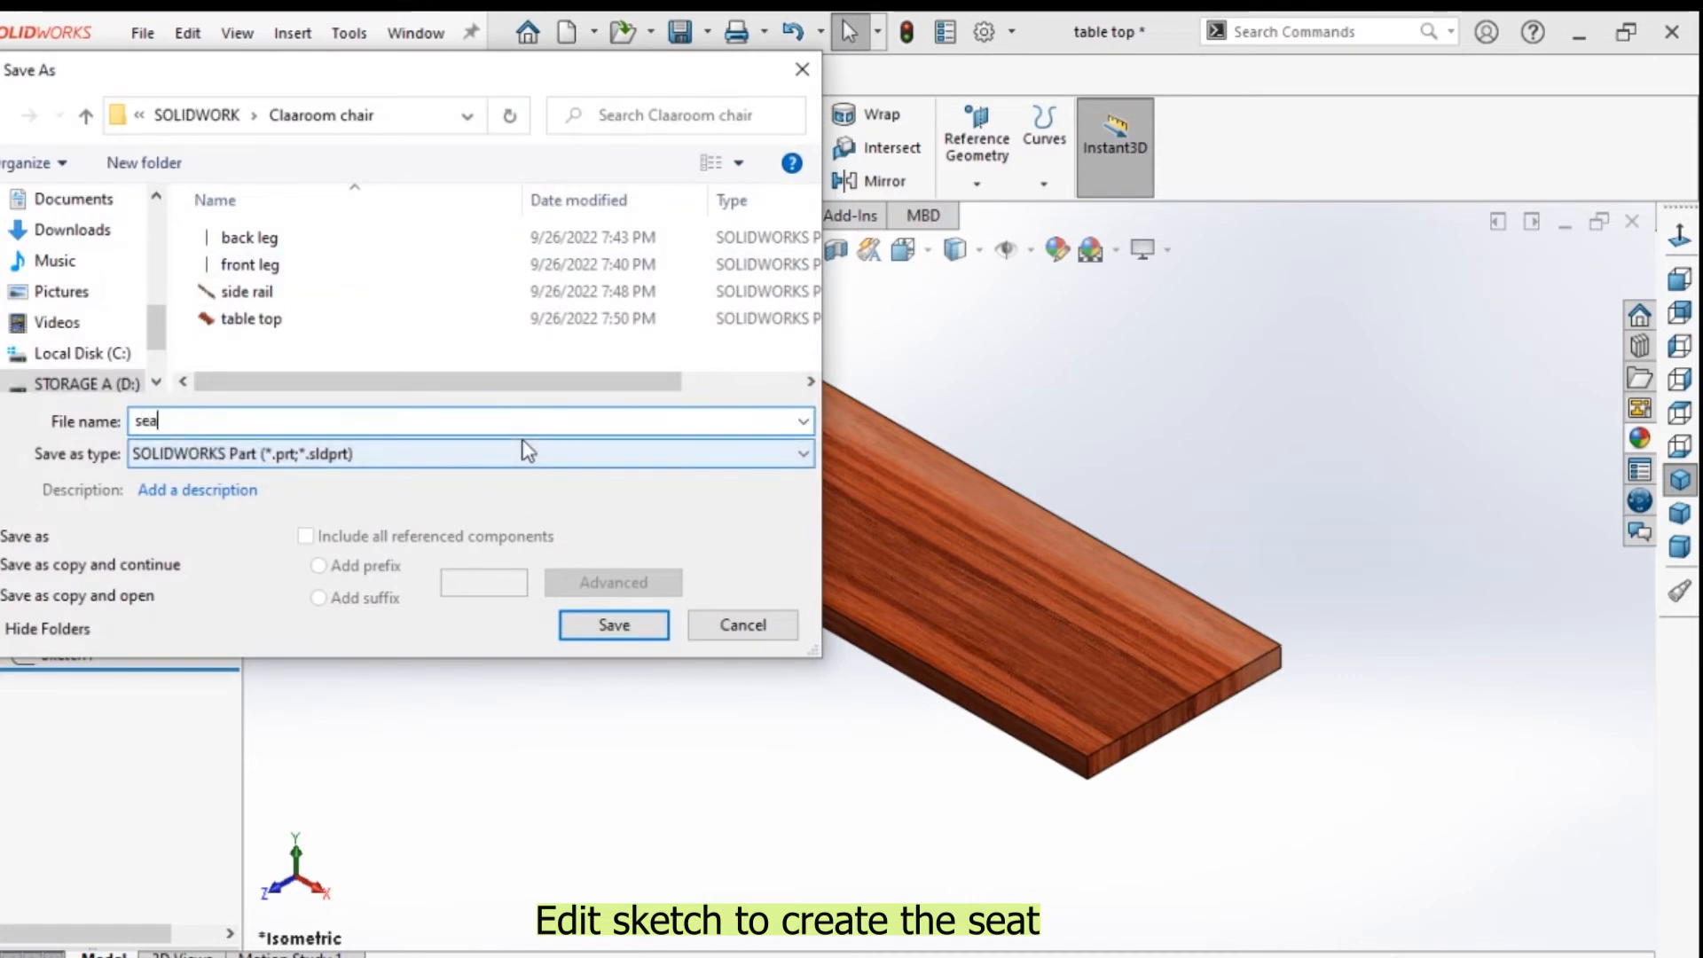
type("t")
left_click(653, 624)
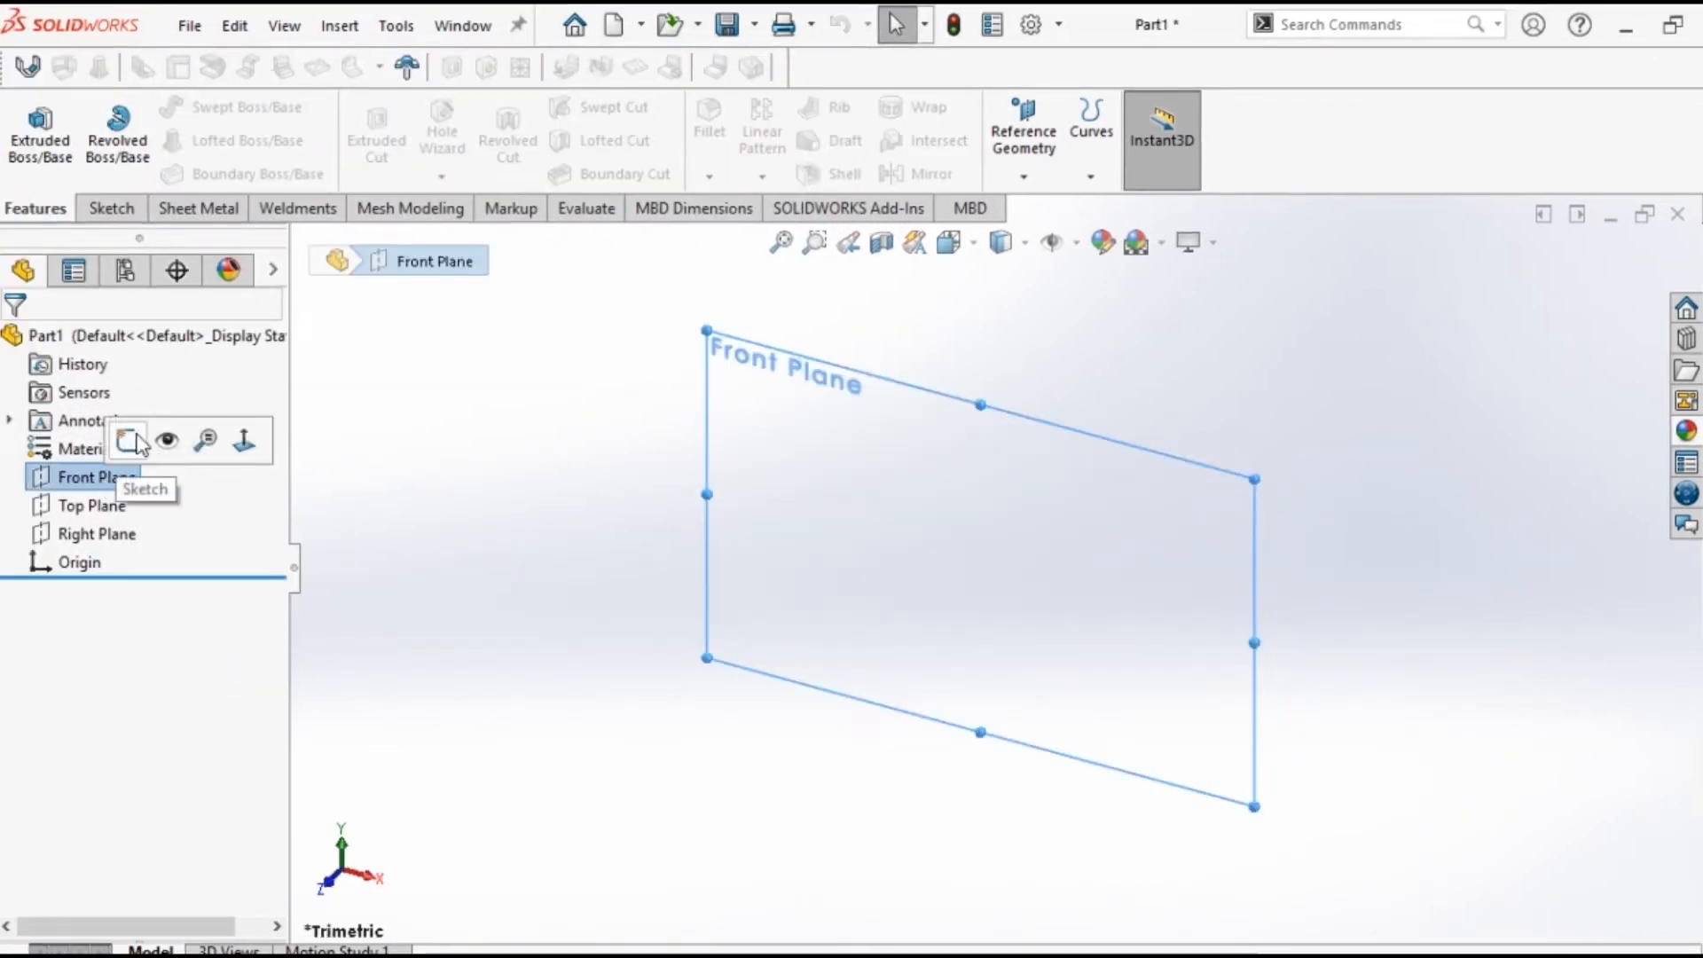
Sketch a corner rectangle about 52 mm tall on the Front Plane of the new part, starting at the origin and extending downward.
left_click(92, 449)
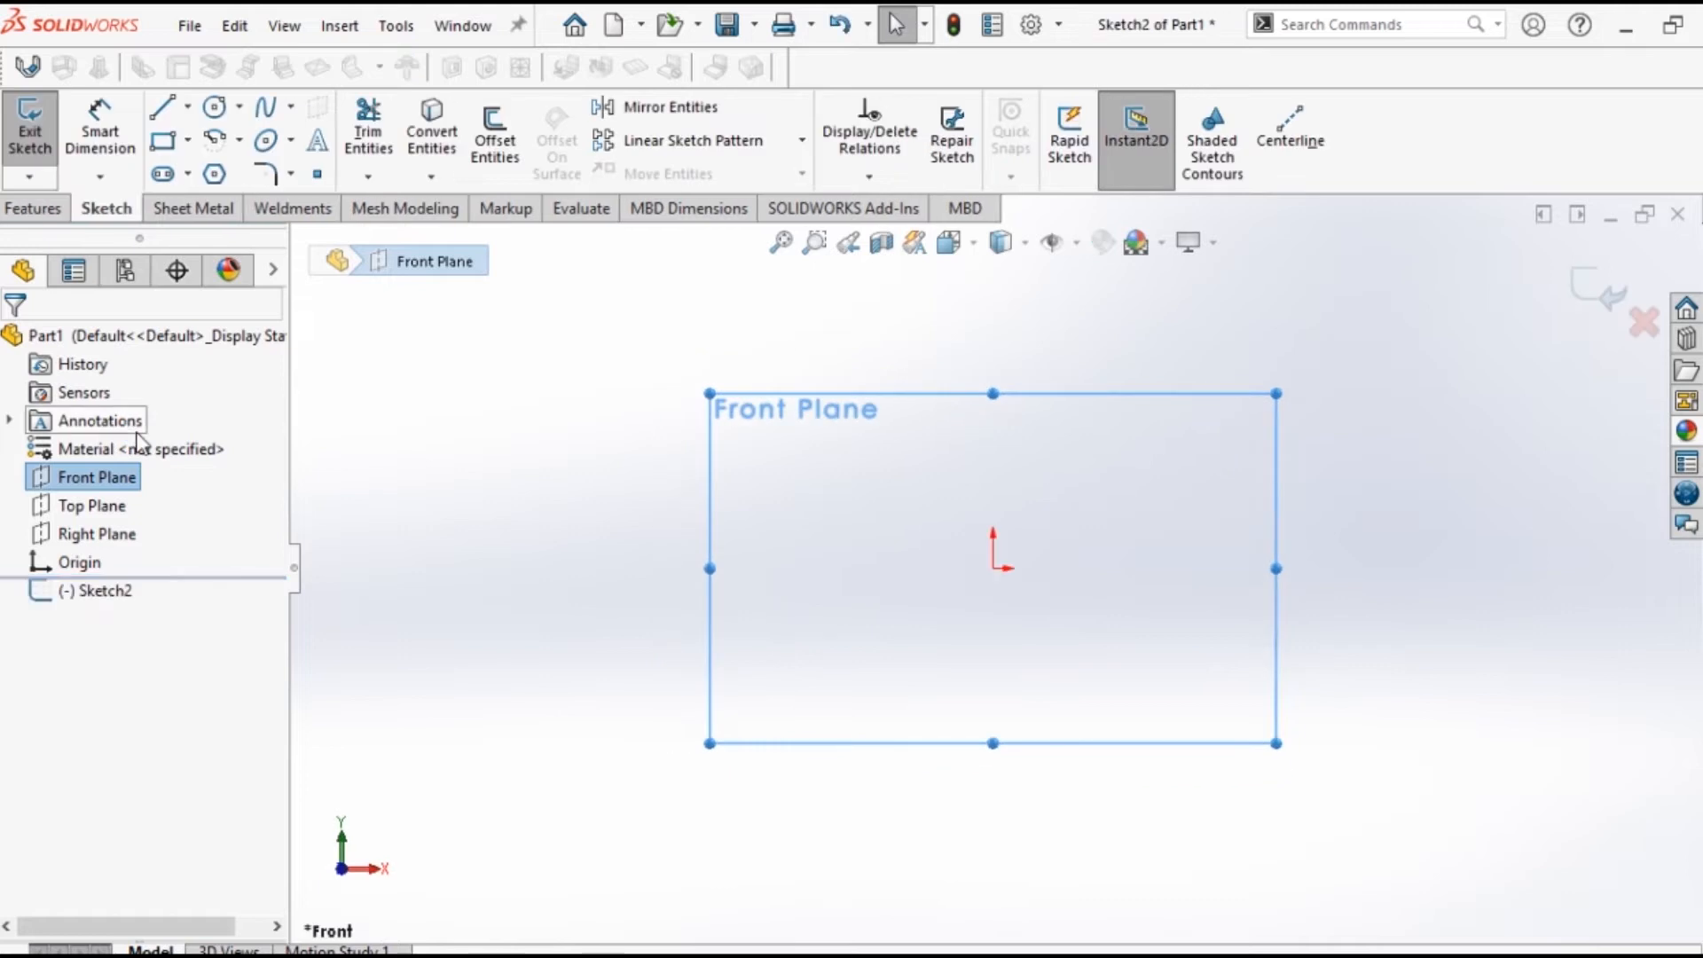
left_click(165, 142)
left_click(994, 568)
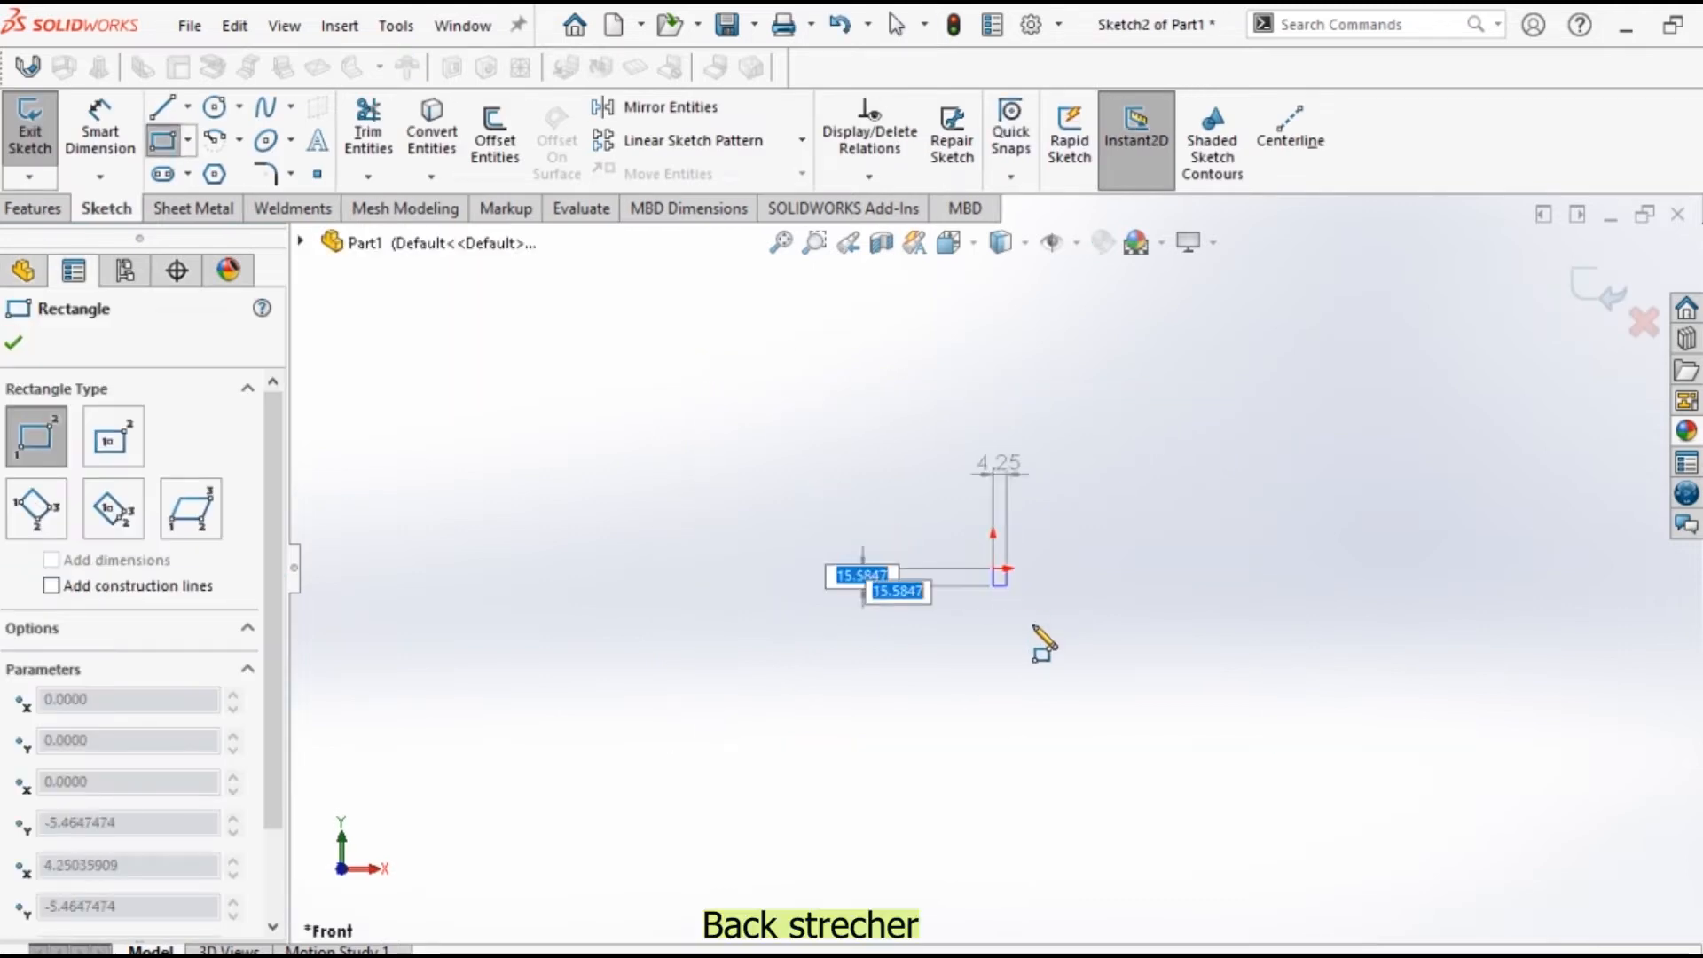
left_click(1071, 733)
Dimension the back stretcher rectangle's vertical side at 40 mm and its bottom edge at 20 mm.
left_click(100, 128)
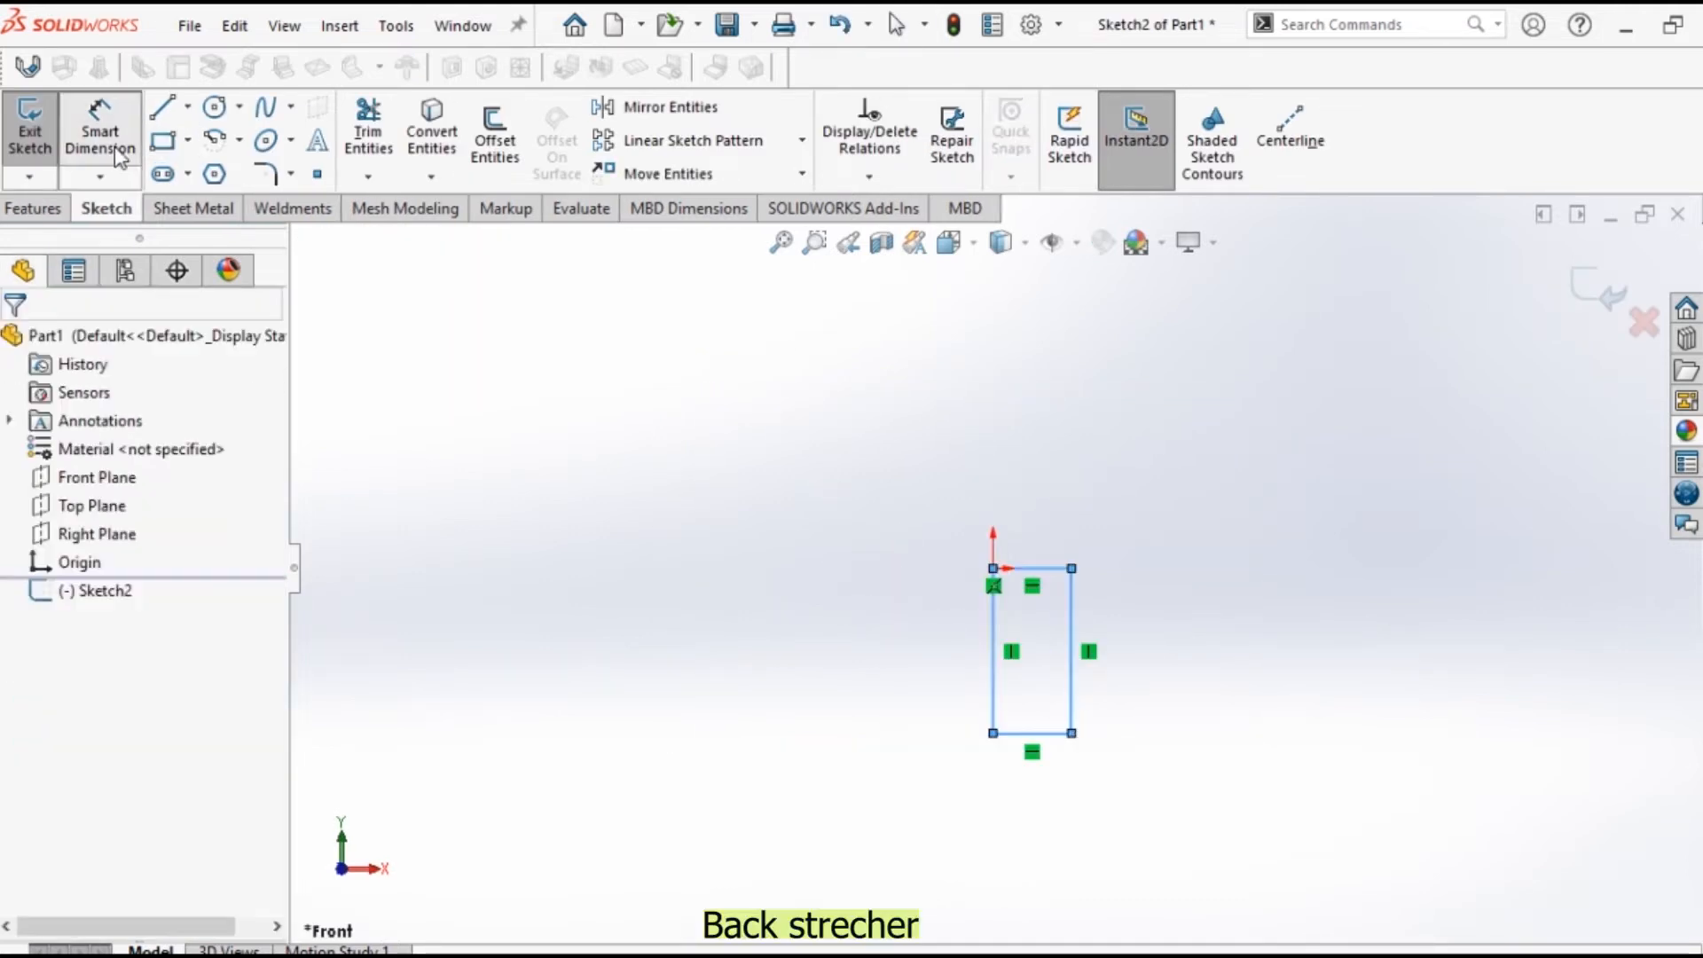
left_click(994, 673)
left_click(945, 661)
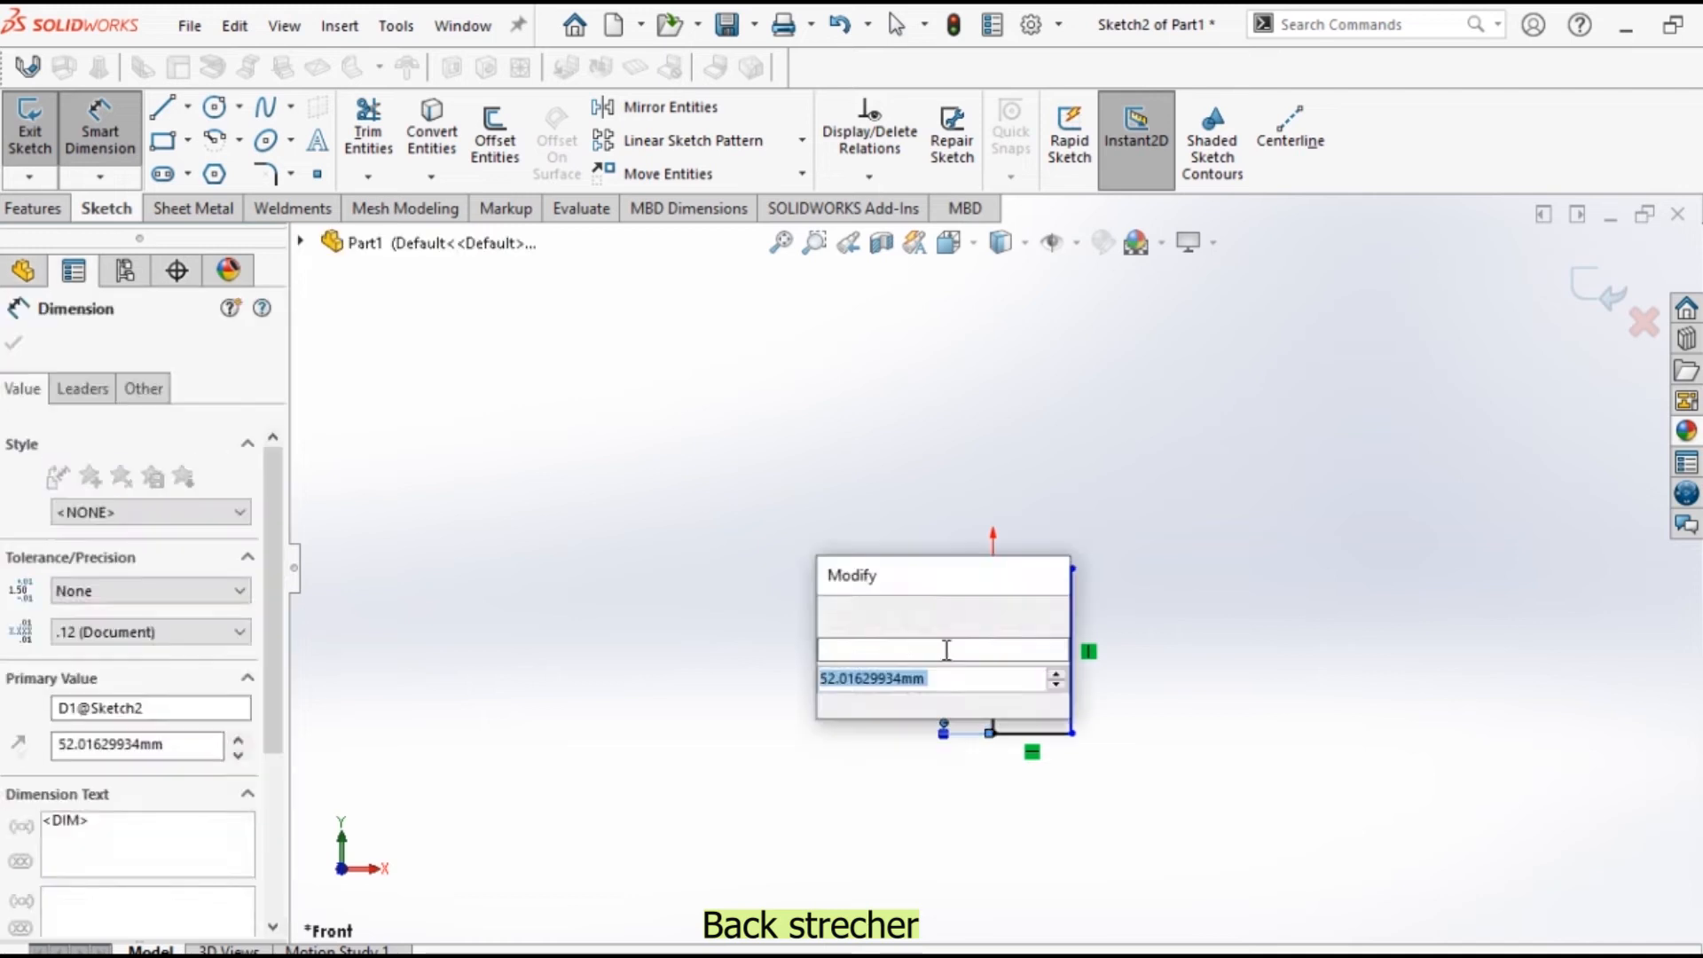
type("40")
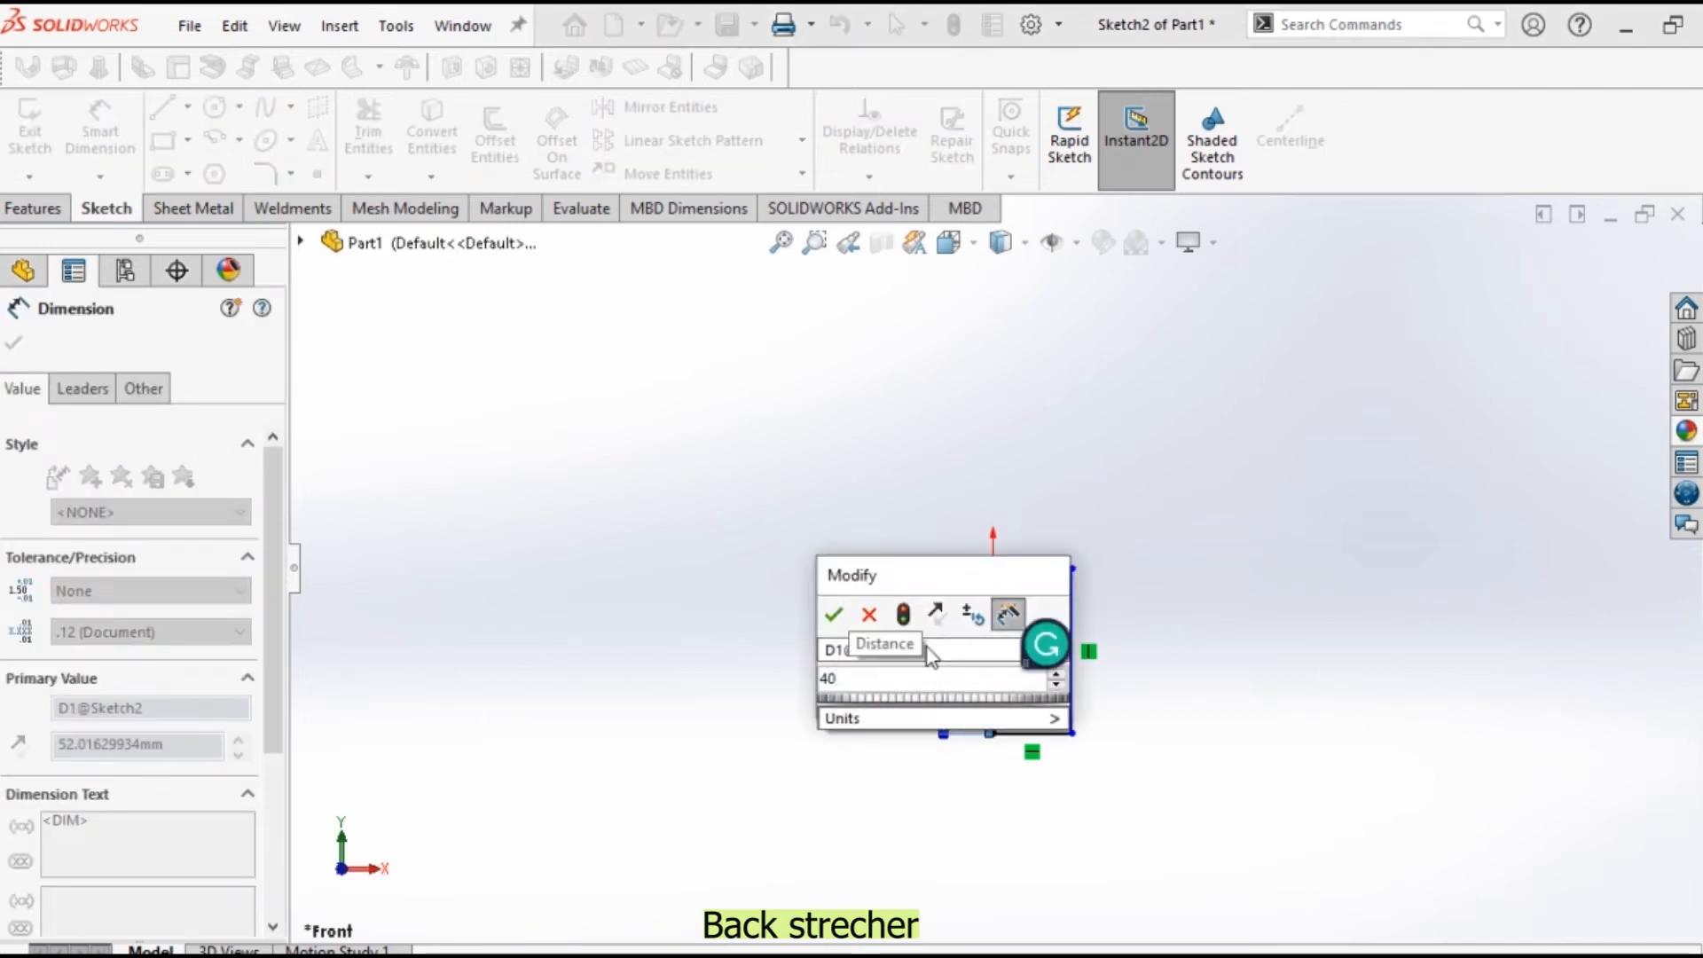
key("Return")
left_click(1029, 735)
left_click(1036, 812)
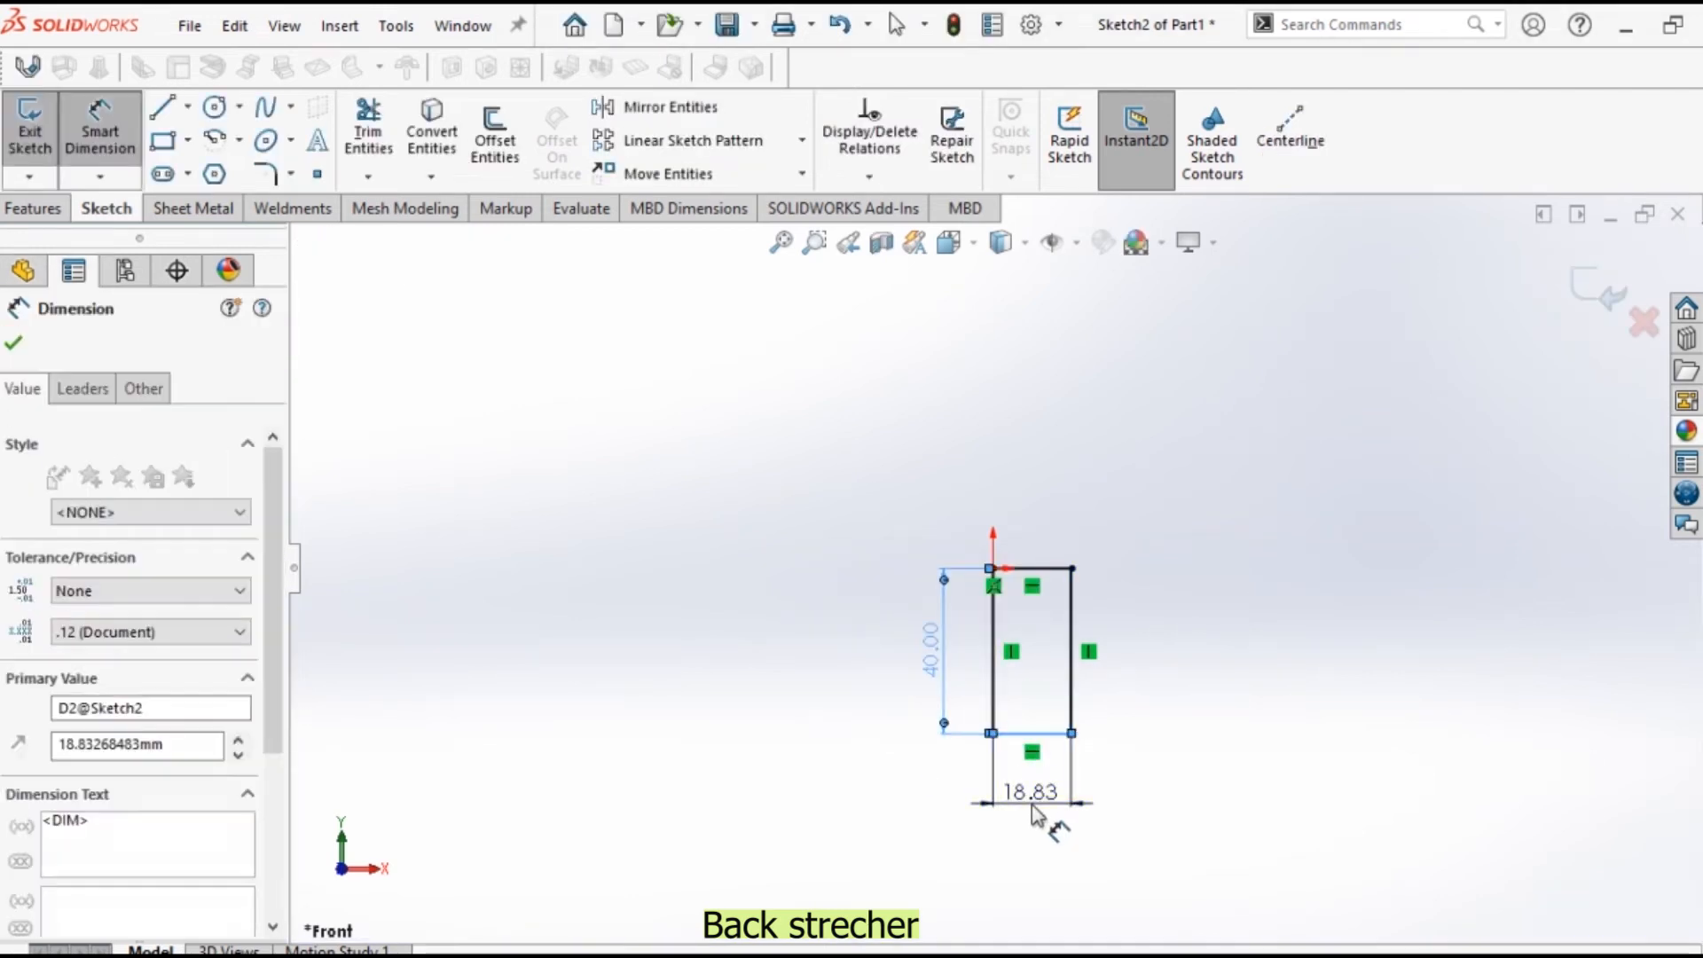
type("20")
key("Return")
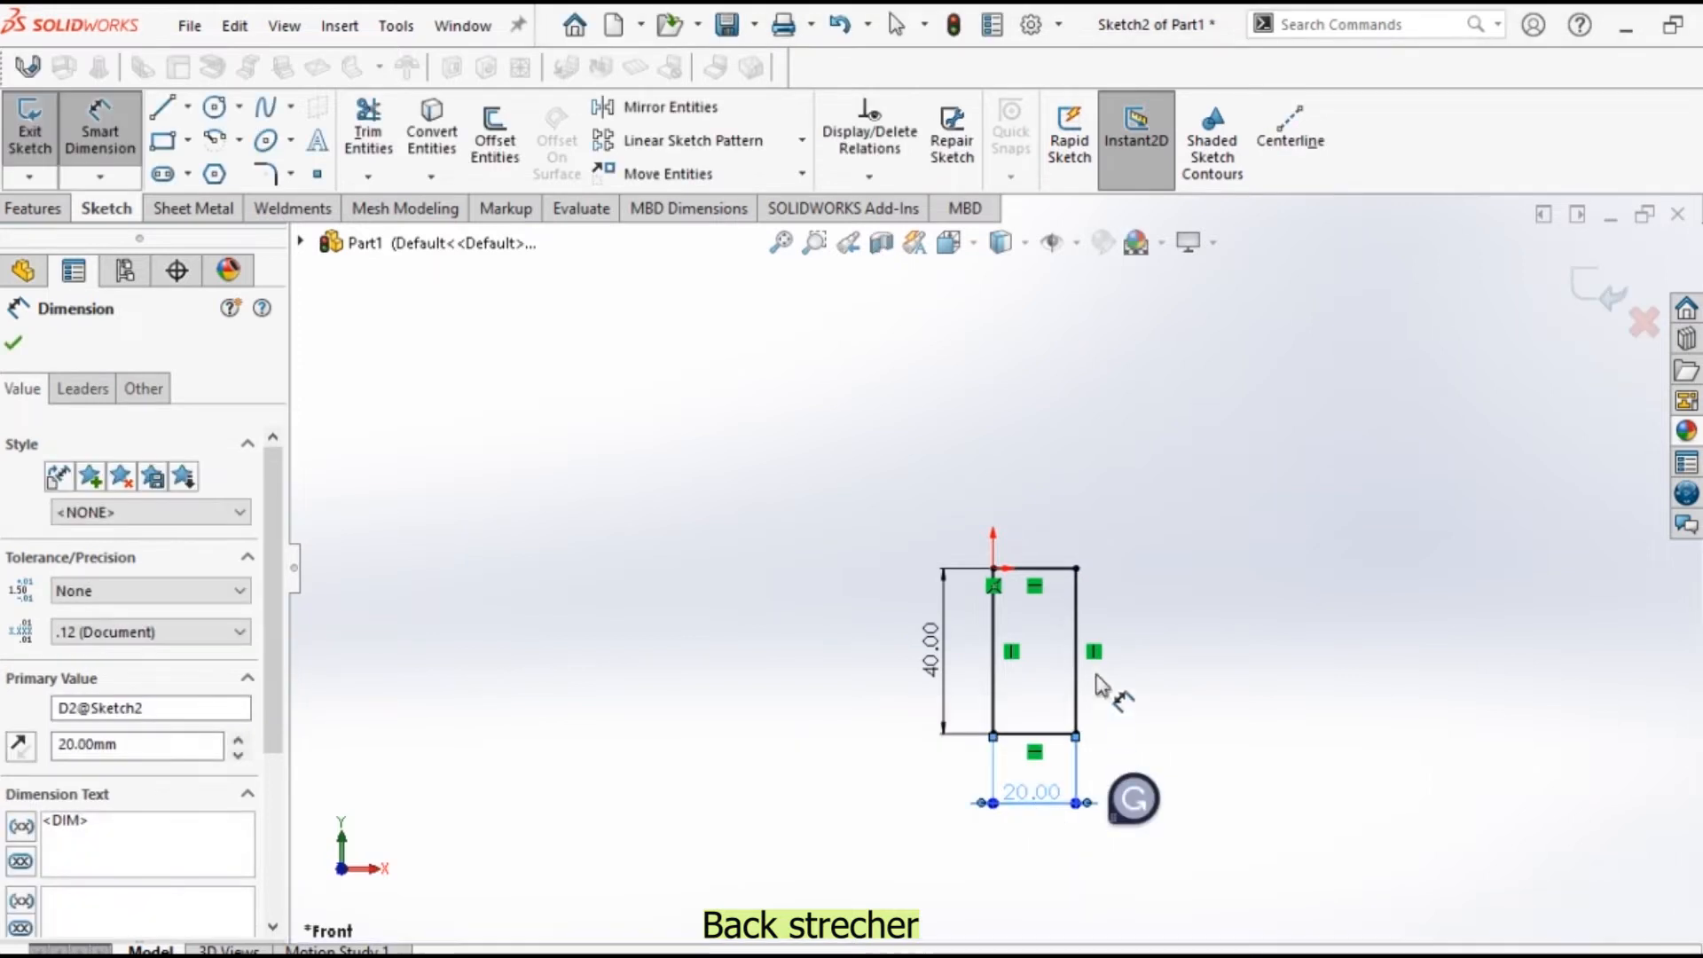
Extrude the 20 by 40 mm rectangle as a blind boss 450 mm deep in the reversed direction.
left_click(11, 208)
left_click(40, 155)
left_click(23, 502)
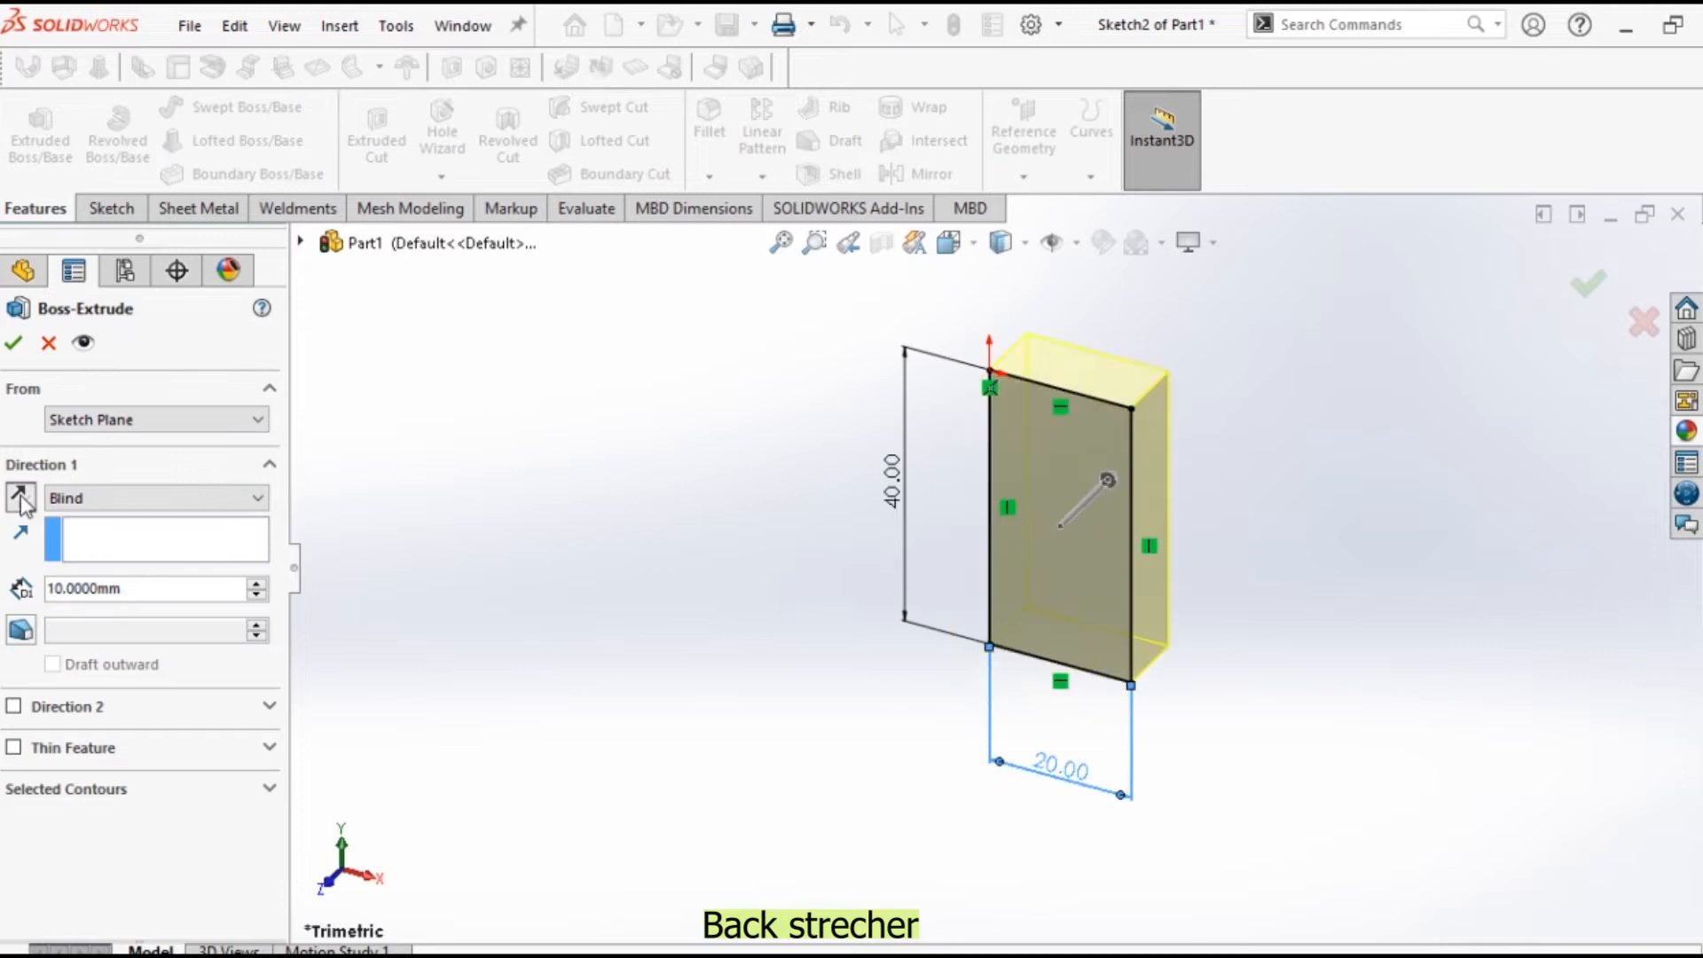
double_click(175, 593)
type("450")
key("Return")
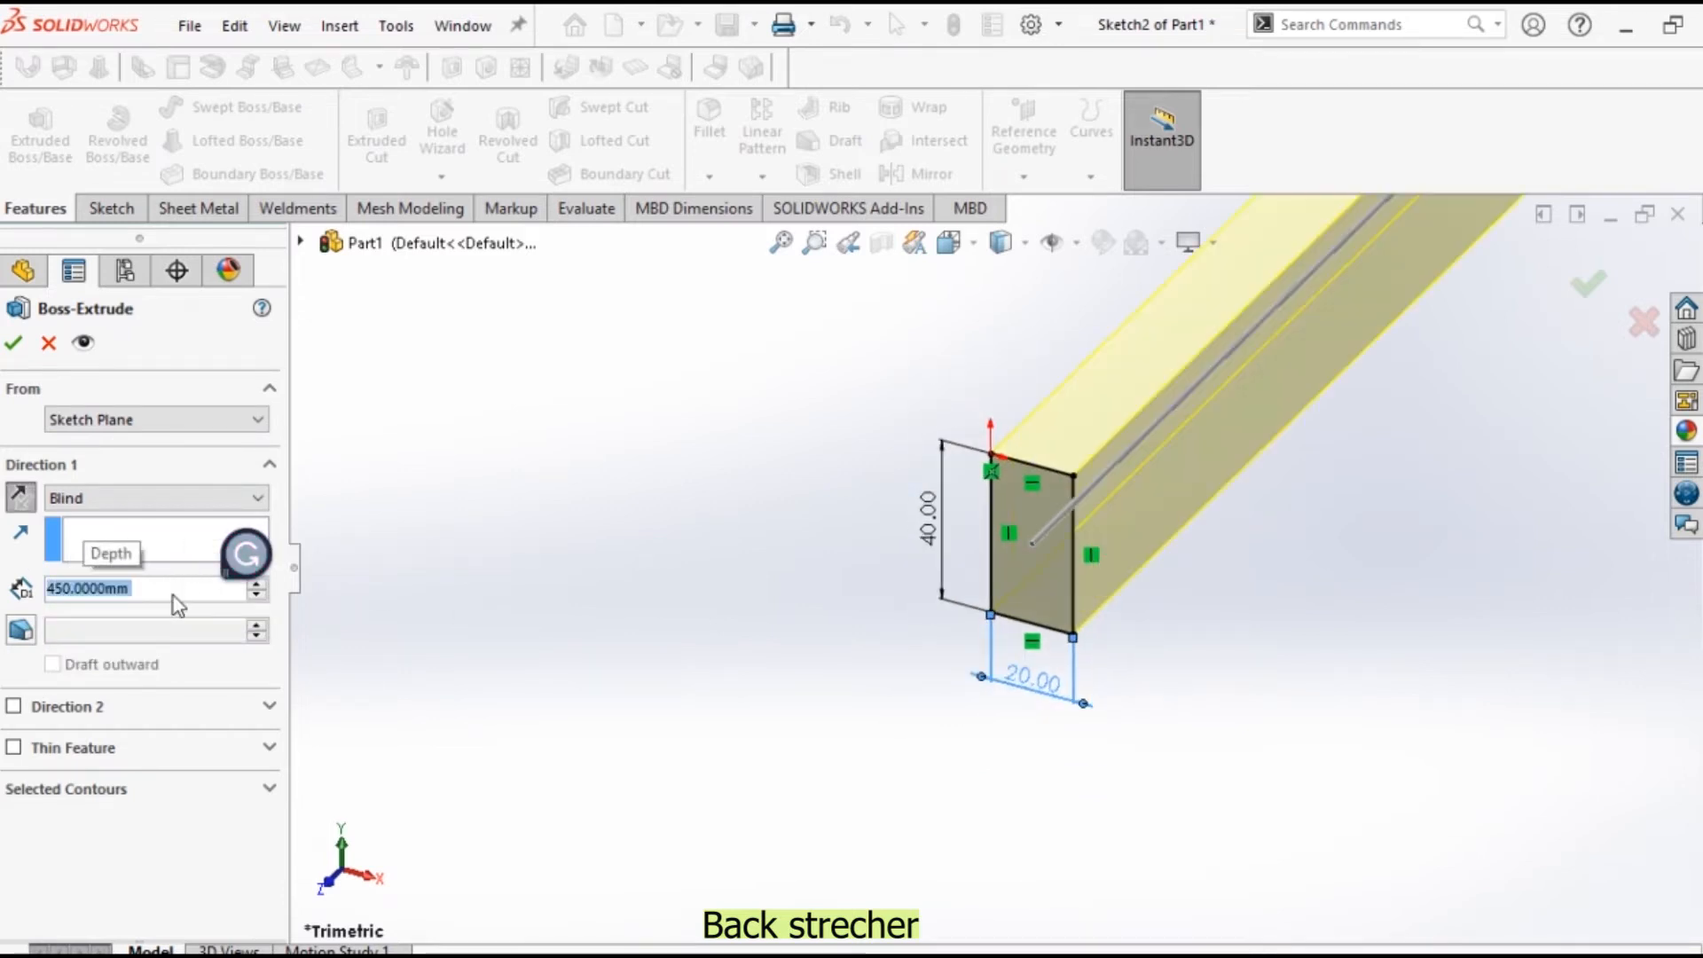
scroll(1372, 540, "up", 8)
scroll(1217, 428, "down", 4)
scroll(1218, 428, "up", 4)
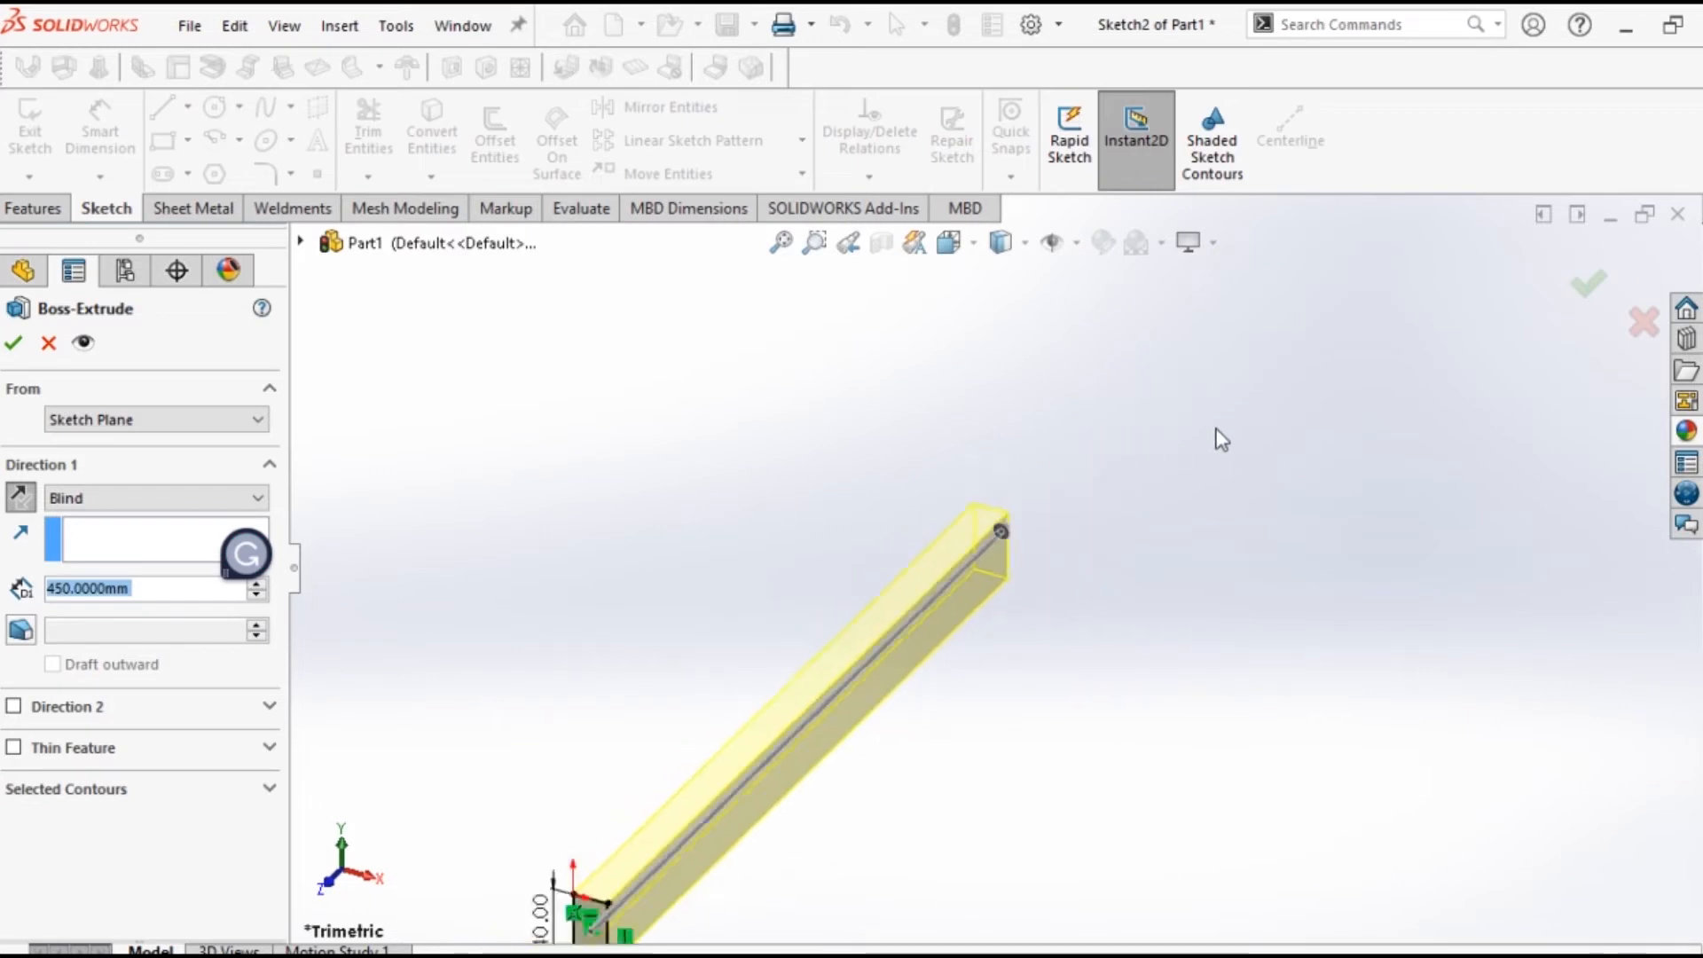
left_click(14, 343)
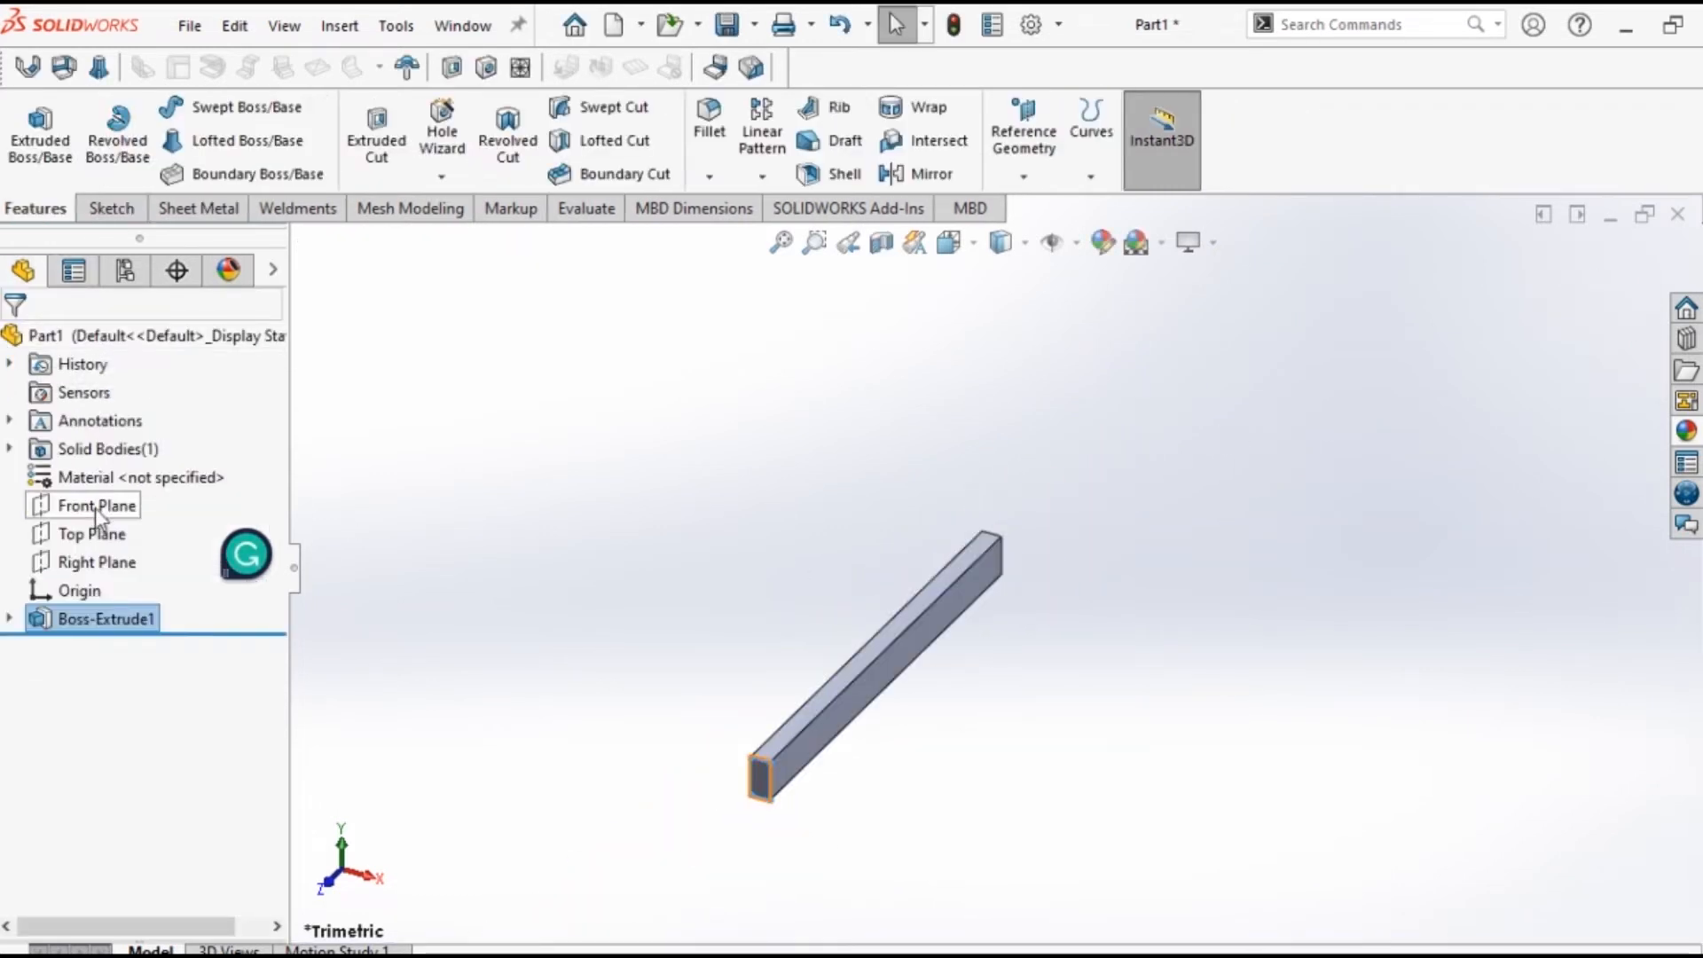
Apply the unfinished japanese oak appearance to the whole back stretcher part.
left_click(228, 270)
right_click(44, 639)
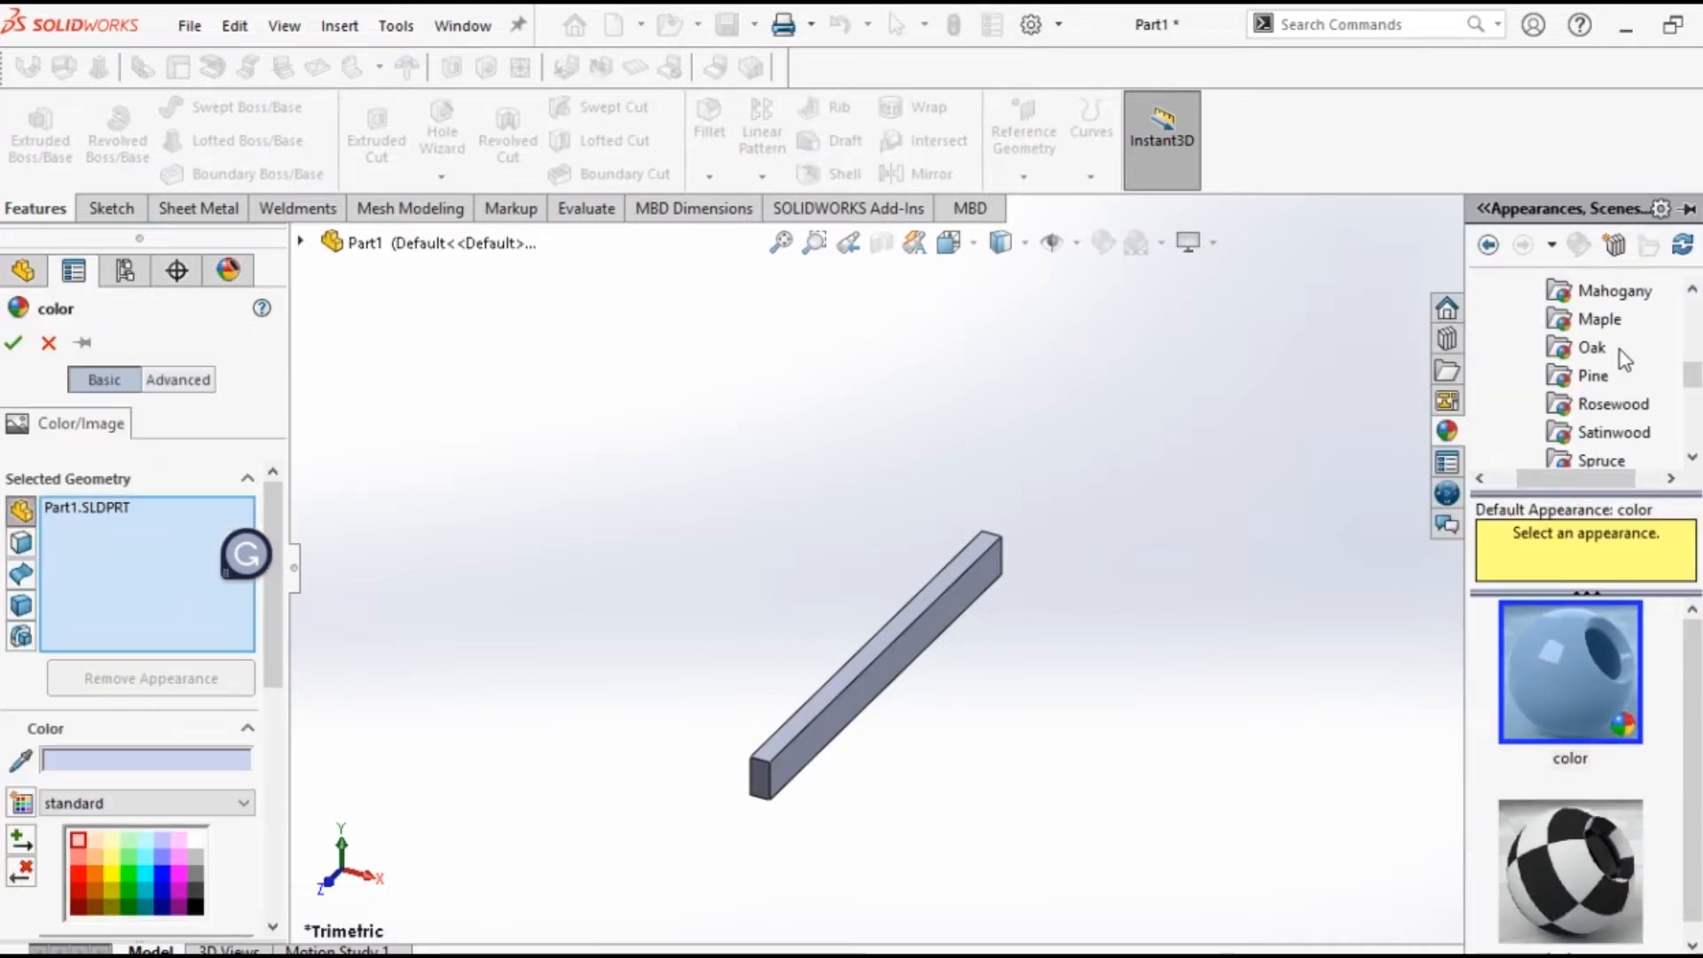
left_click(1593, 347)
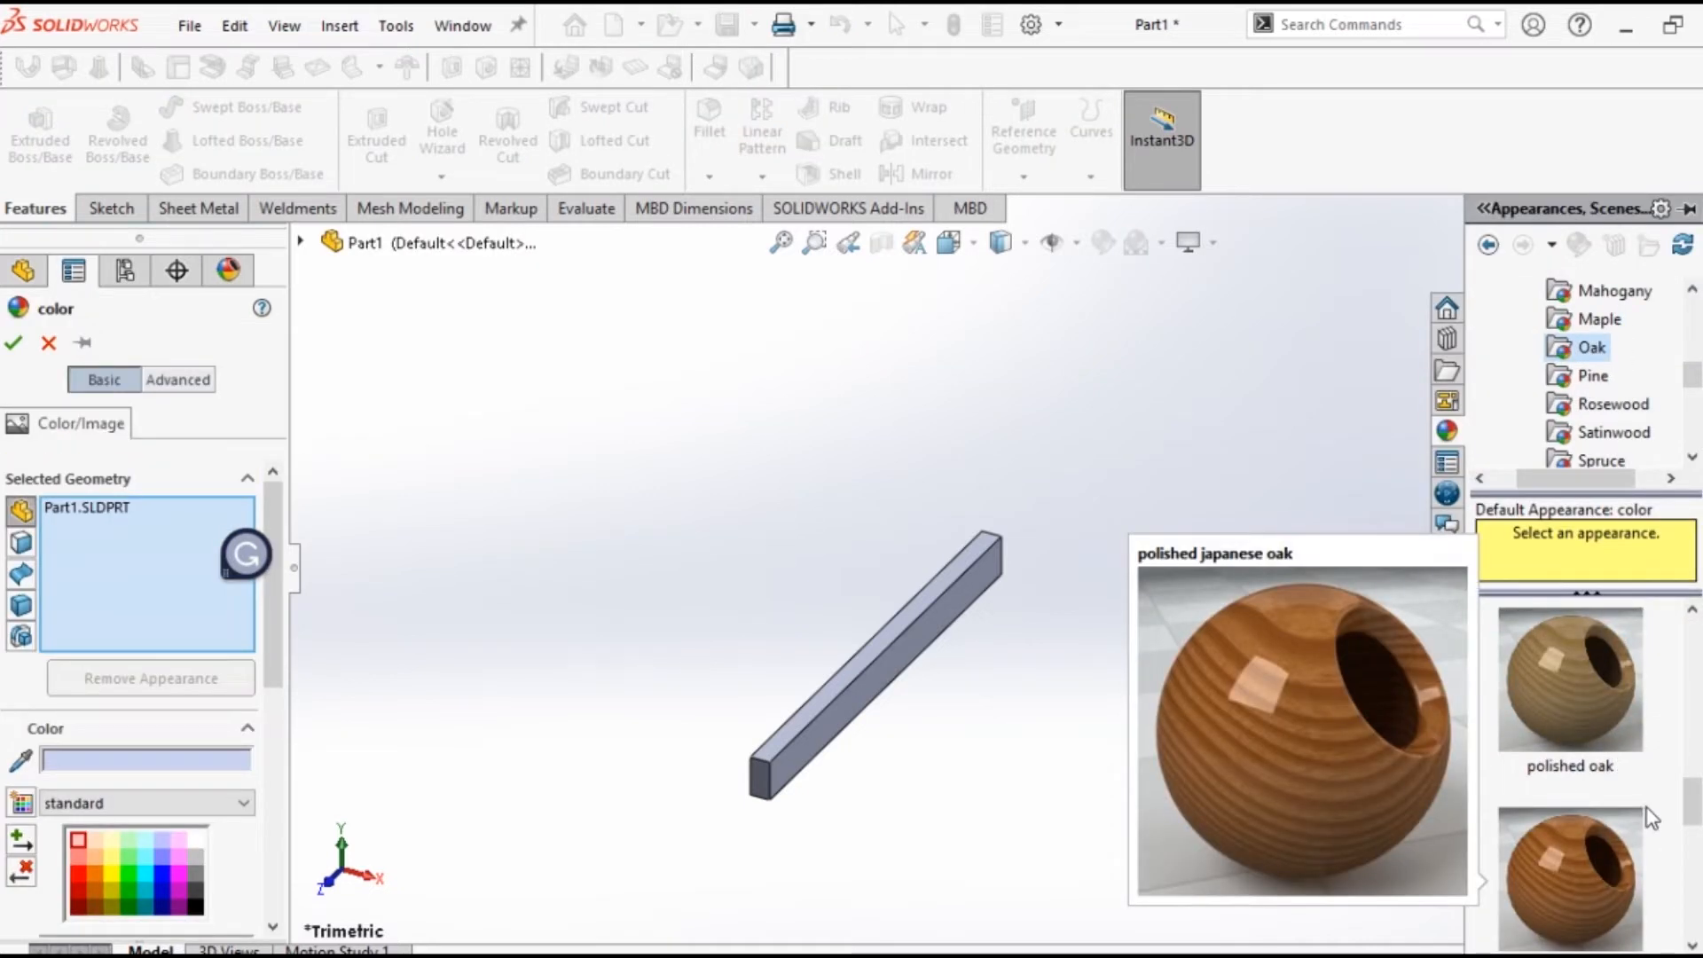
scroll(1652, 818, "down", 5)
scroll(1652, 818, "down", 1)
left_click_drag(1570, 684, 588, 516)
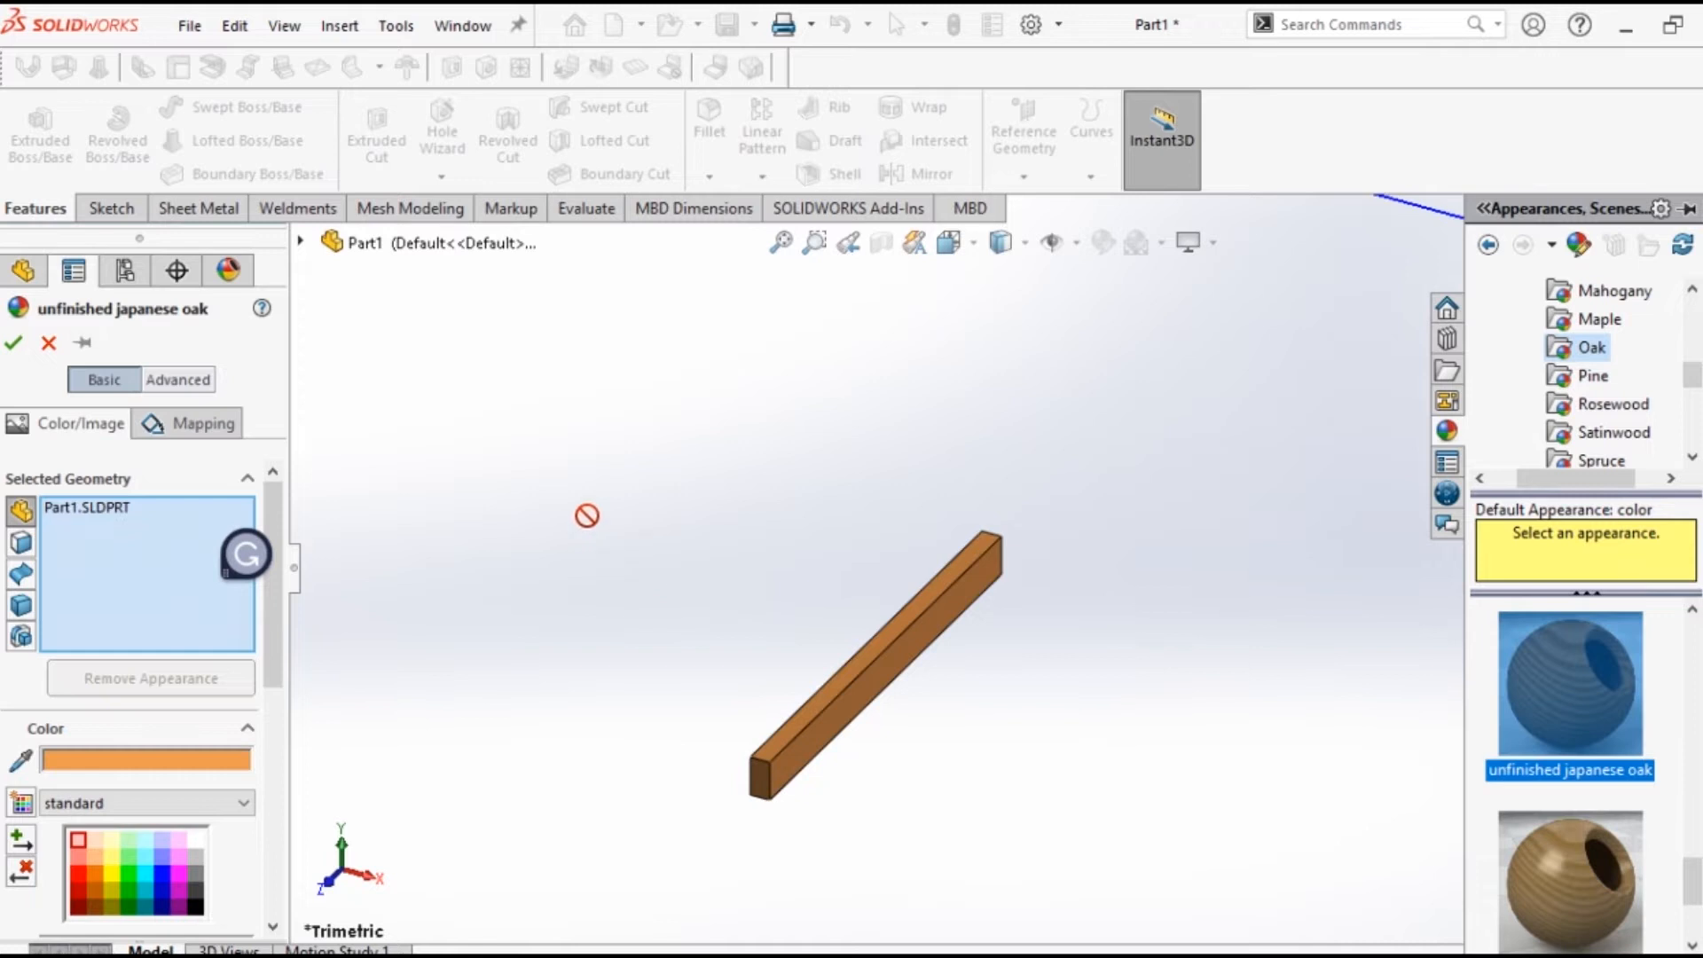
left_click(11, 343)
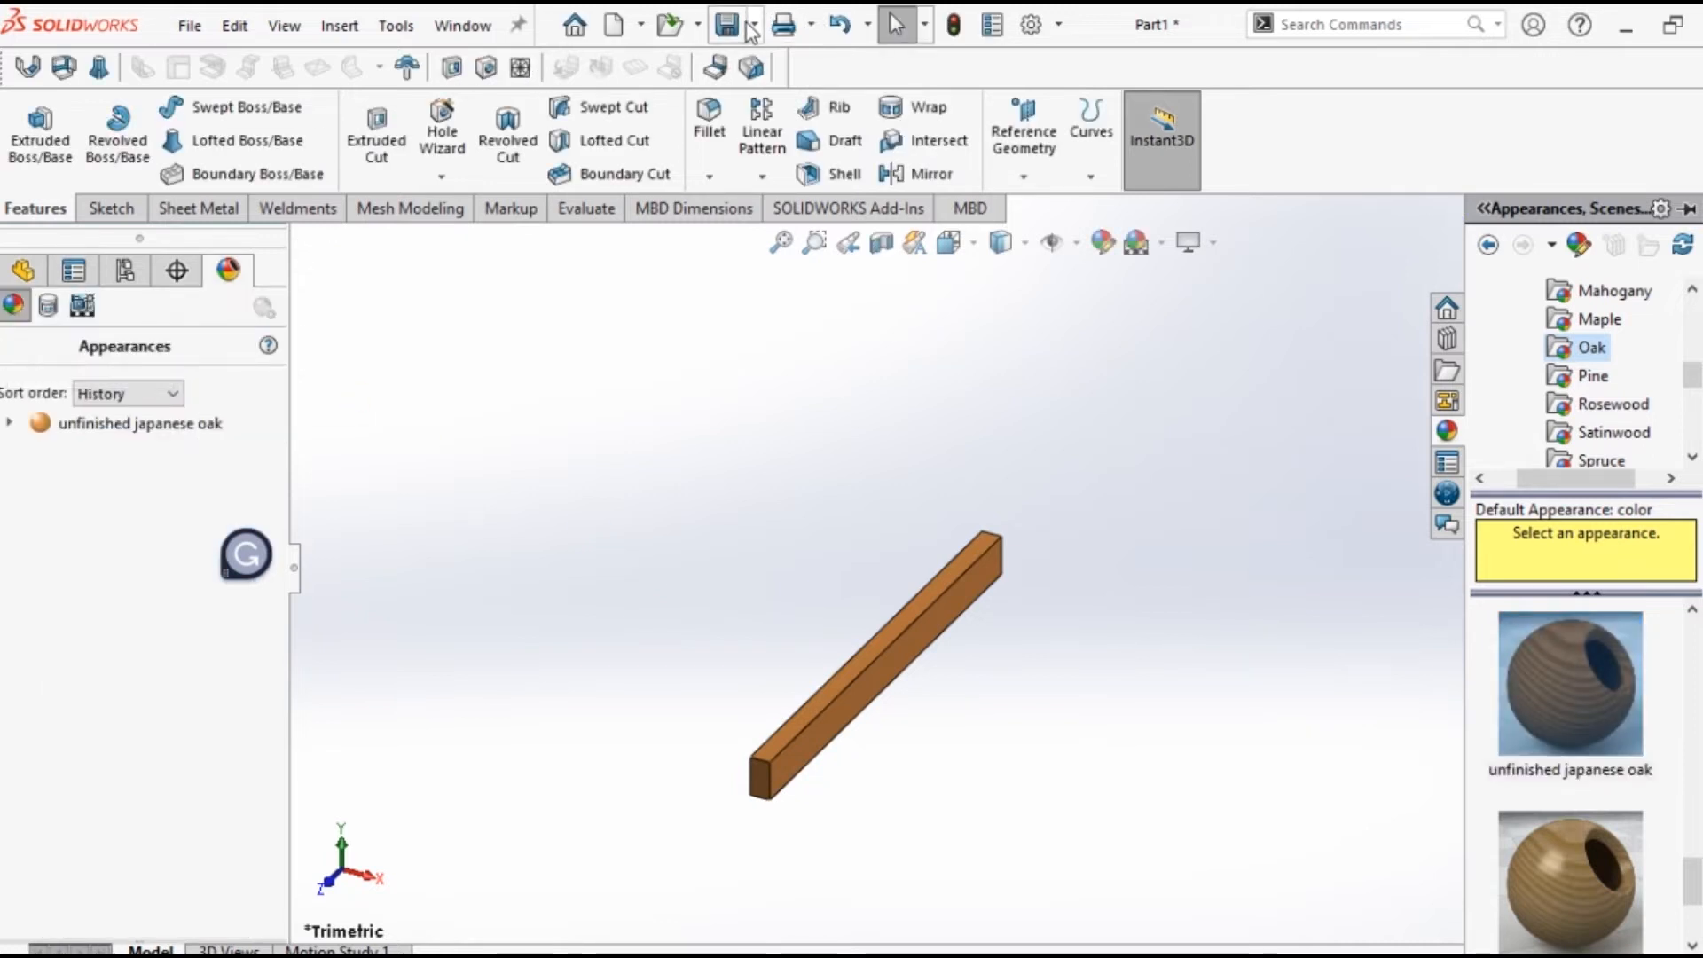
Save the part as "back stretcher" in the Claaroom chair folder.
left_click(750, 30)
type("back stretcher")
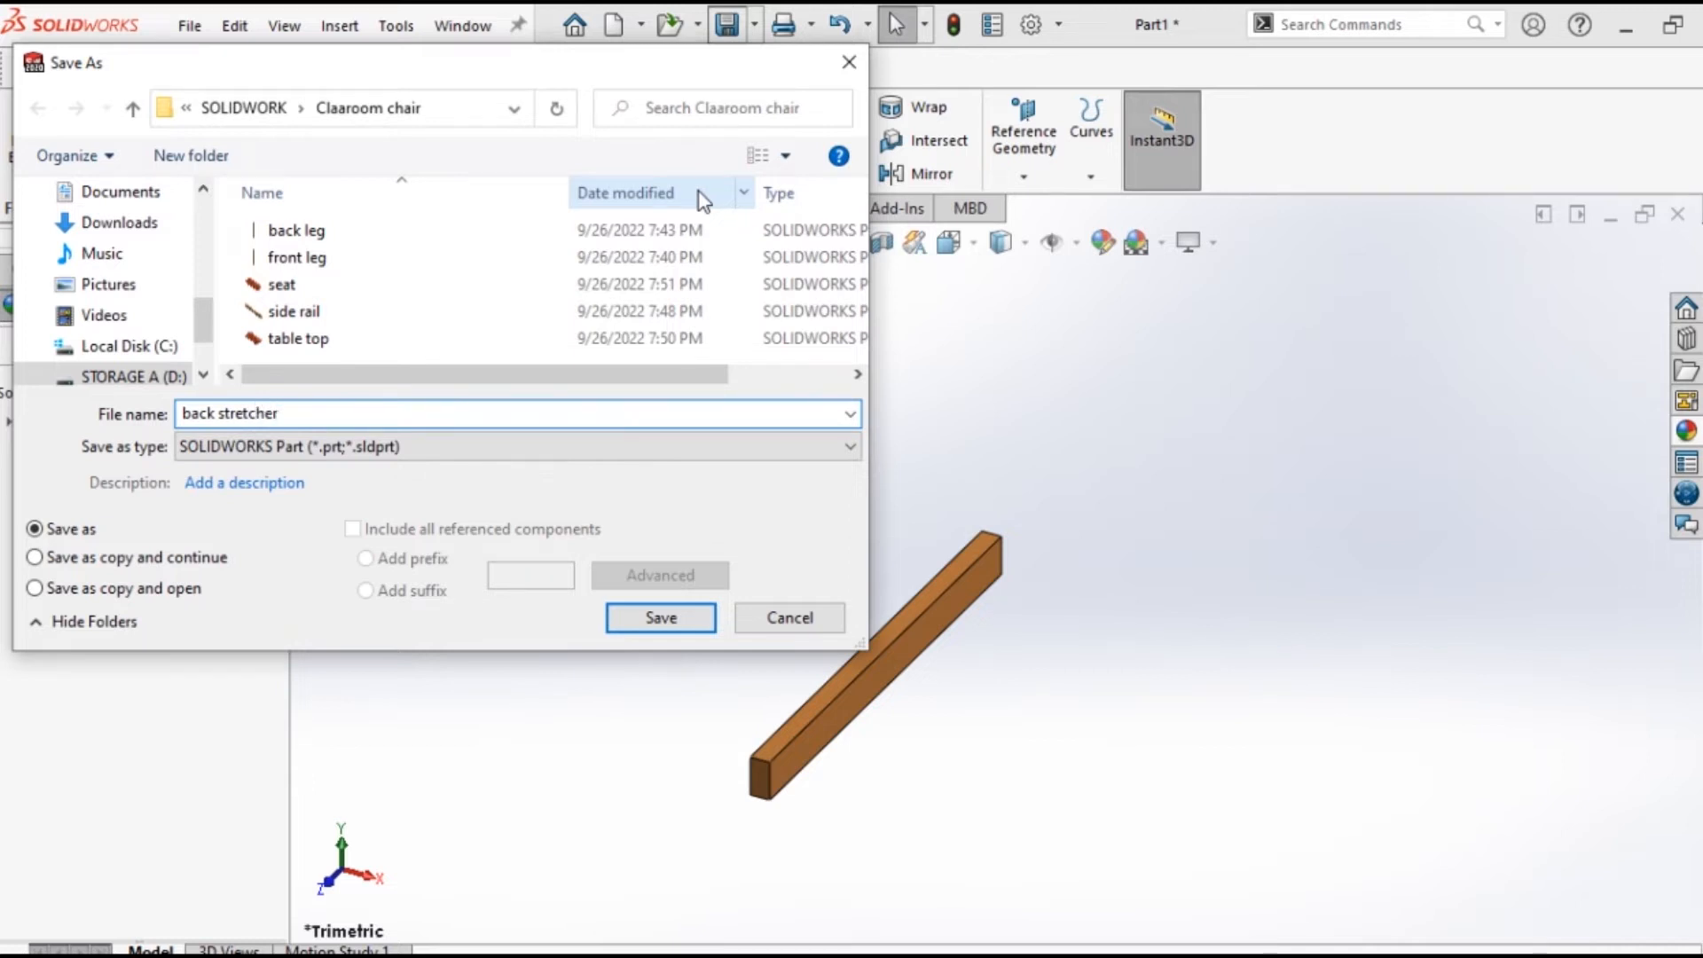
left_click(671, 619)
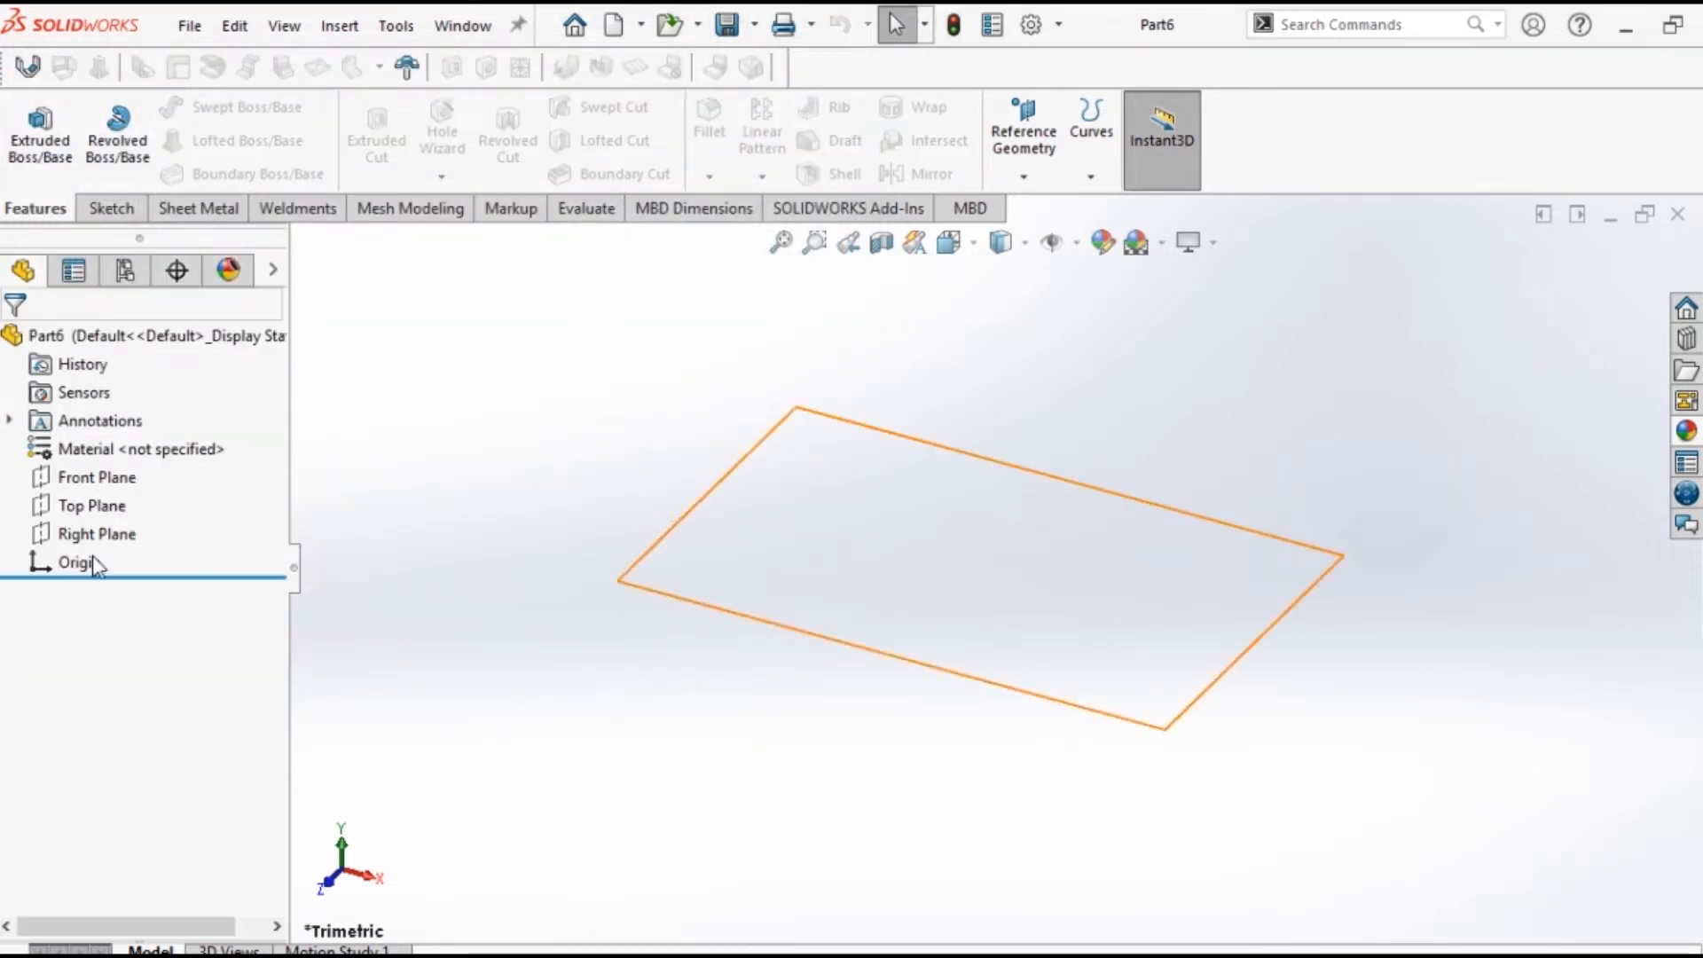
Sketch an upright corner rectangle on the Right Plane of the new part, starting at the origin and extending downward.
left_click(96, 533)
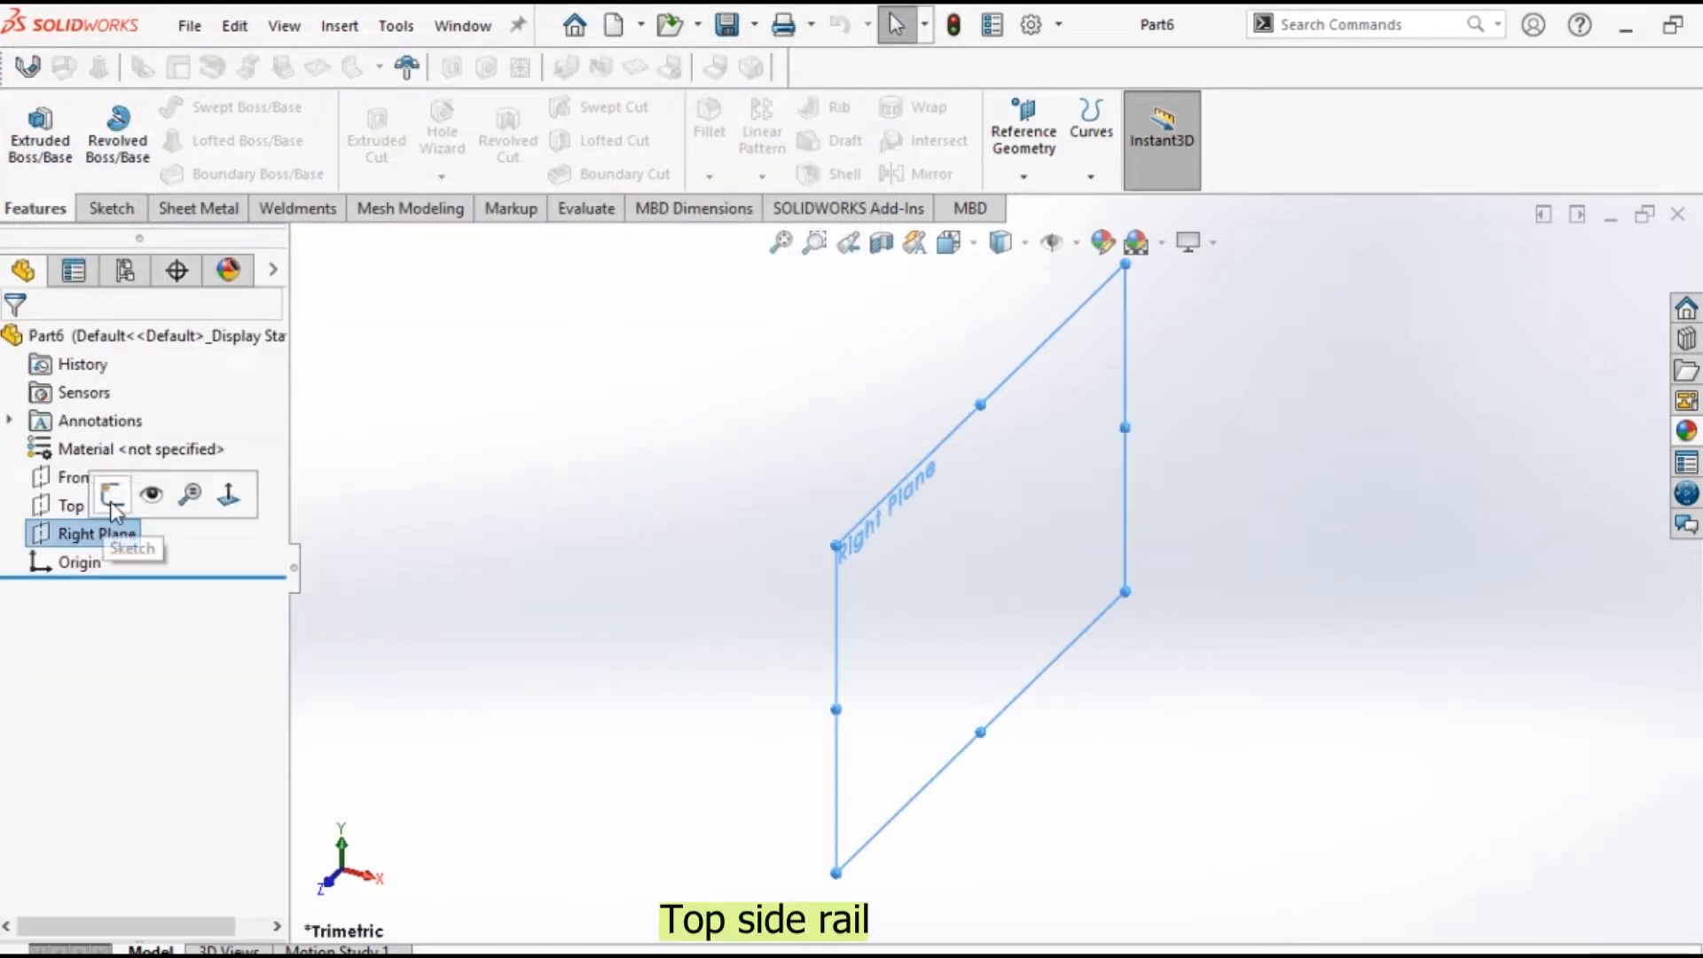
left_click(112, 506)
left_click(165, 147)
mouse_move(993, 568)
left_mouse_down()
mouse_move(1103, 780)
mouse_move(1094, 800)
left_mouse_up()
Dimension the top side rail rectangle's top edge at 20 mm and its vertical side at 40 mm.
left_click(120, 146)
left_click(1043, 569)
left_click(1055, 497)
type("20")
key("Return")
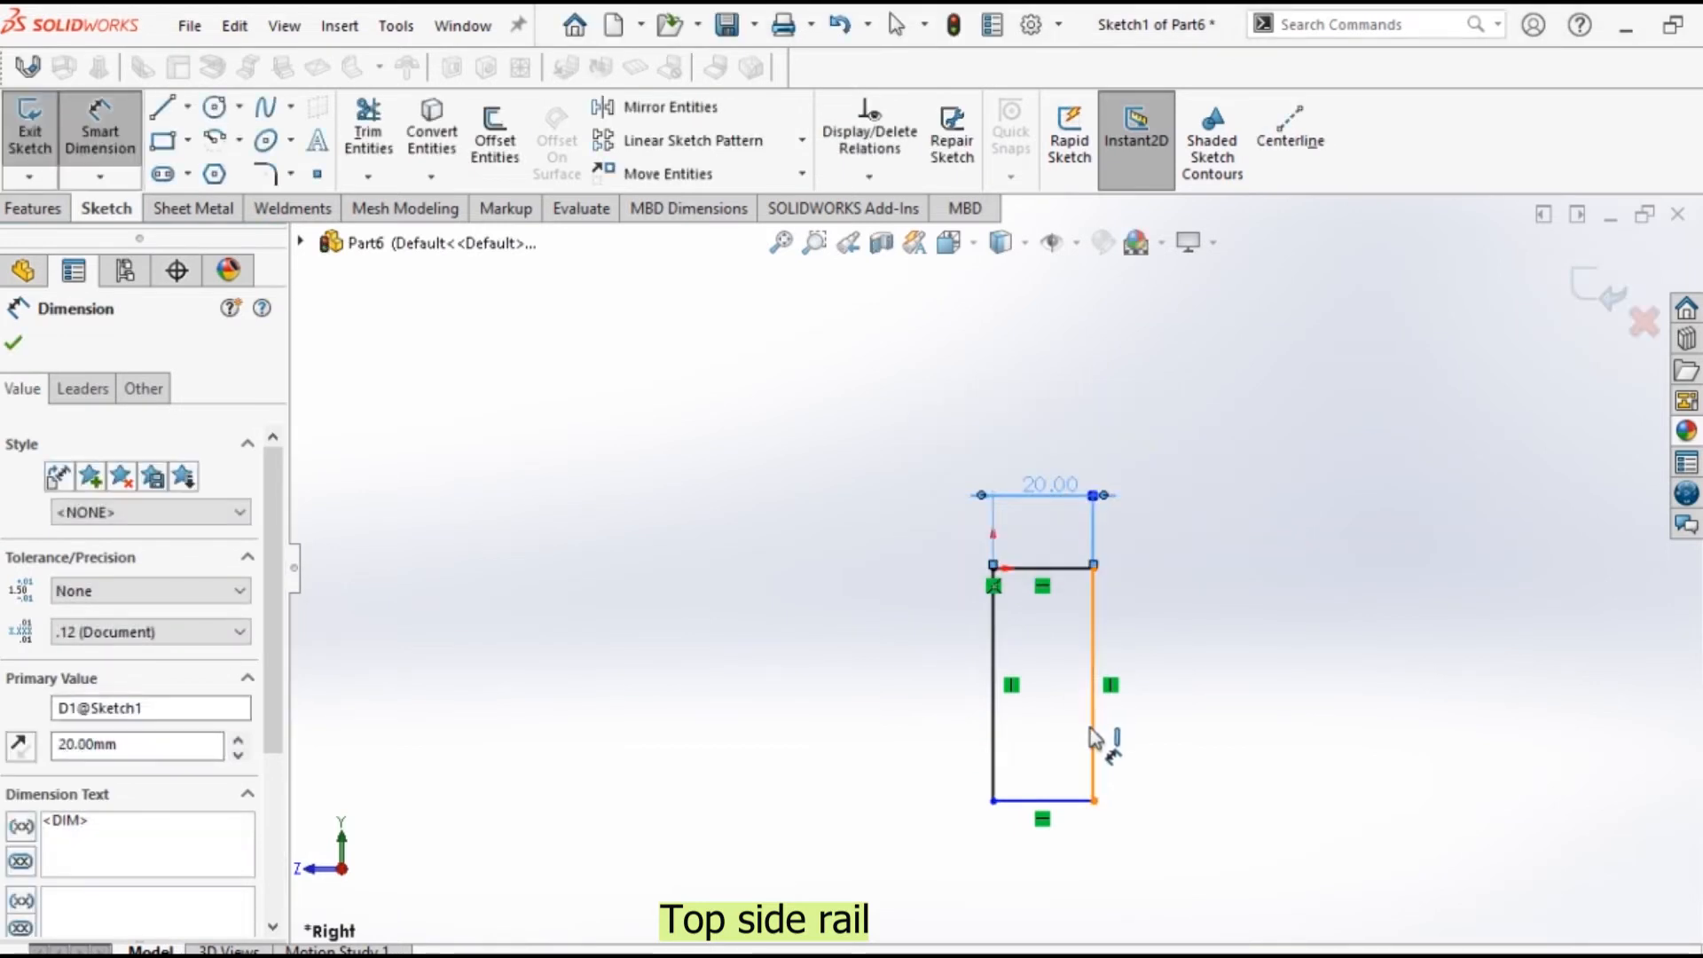
left_click(1098, 736)
left_click(1173, 703)
type("40")
key("Return")
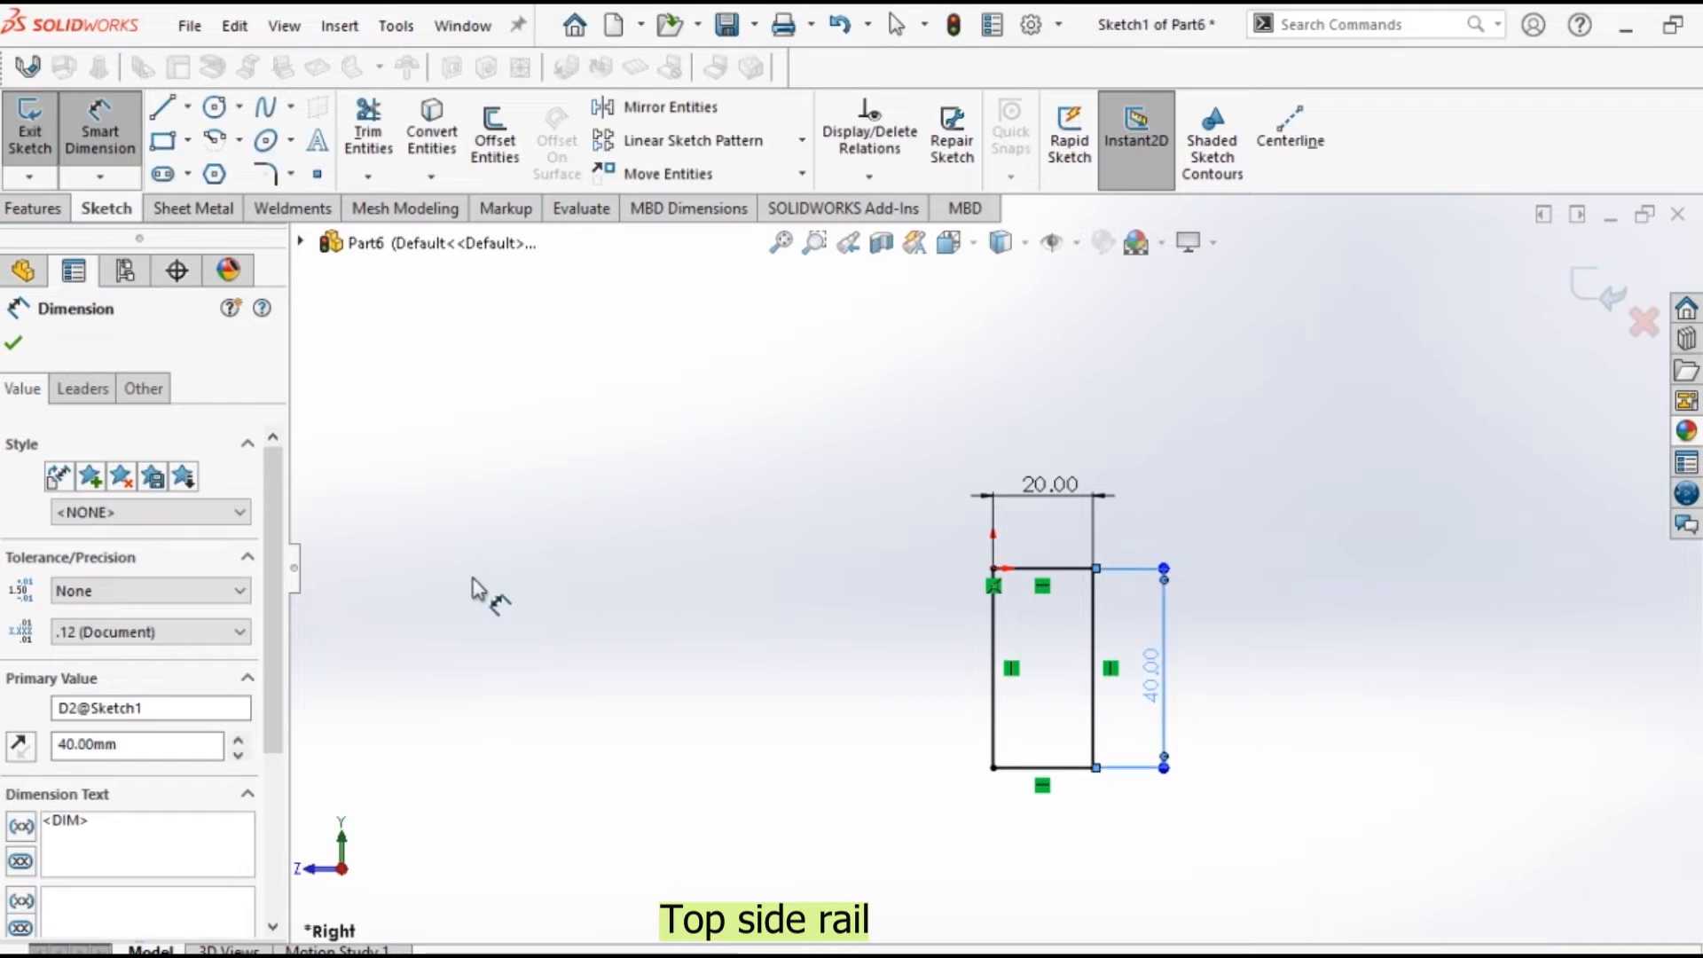
Extrude the top side rail profile as a blind boss 200 mm deep in the reversed direction.
left_click(34, 208)
left_click(39, 129)
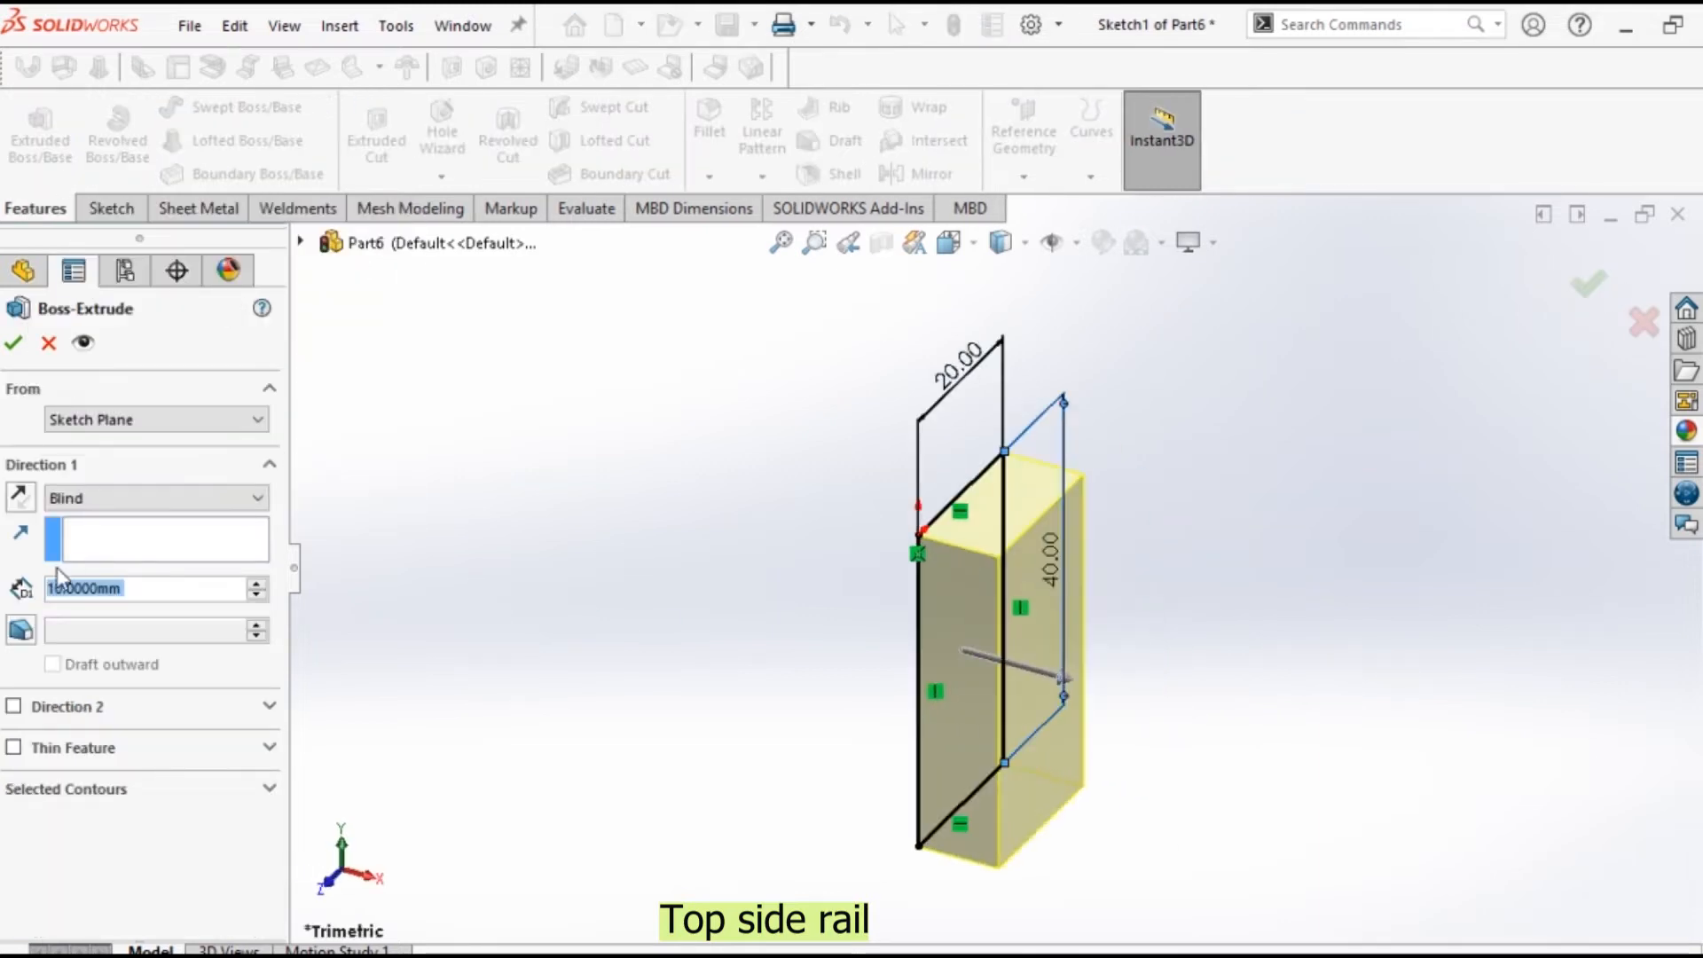
left_click(21, 496)
double_click(154, 589)
type("200")
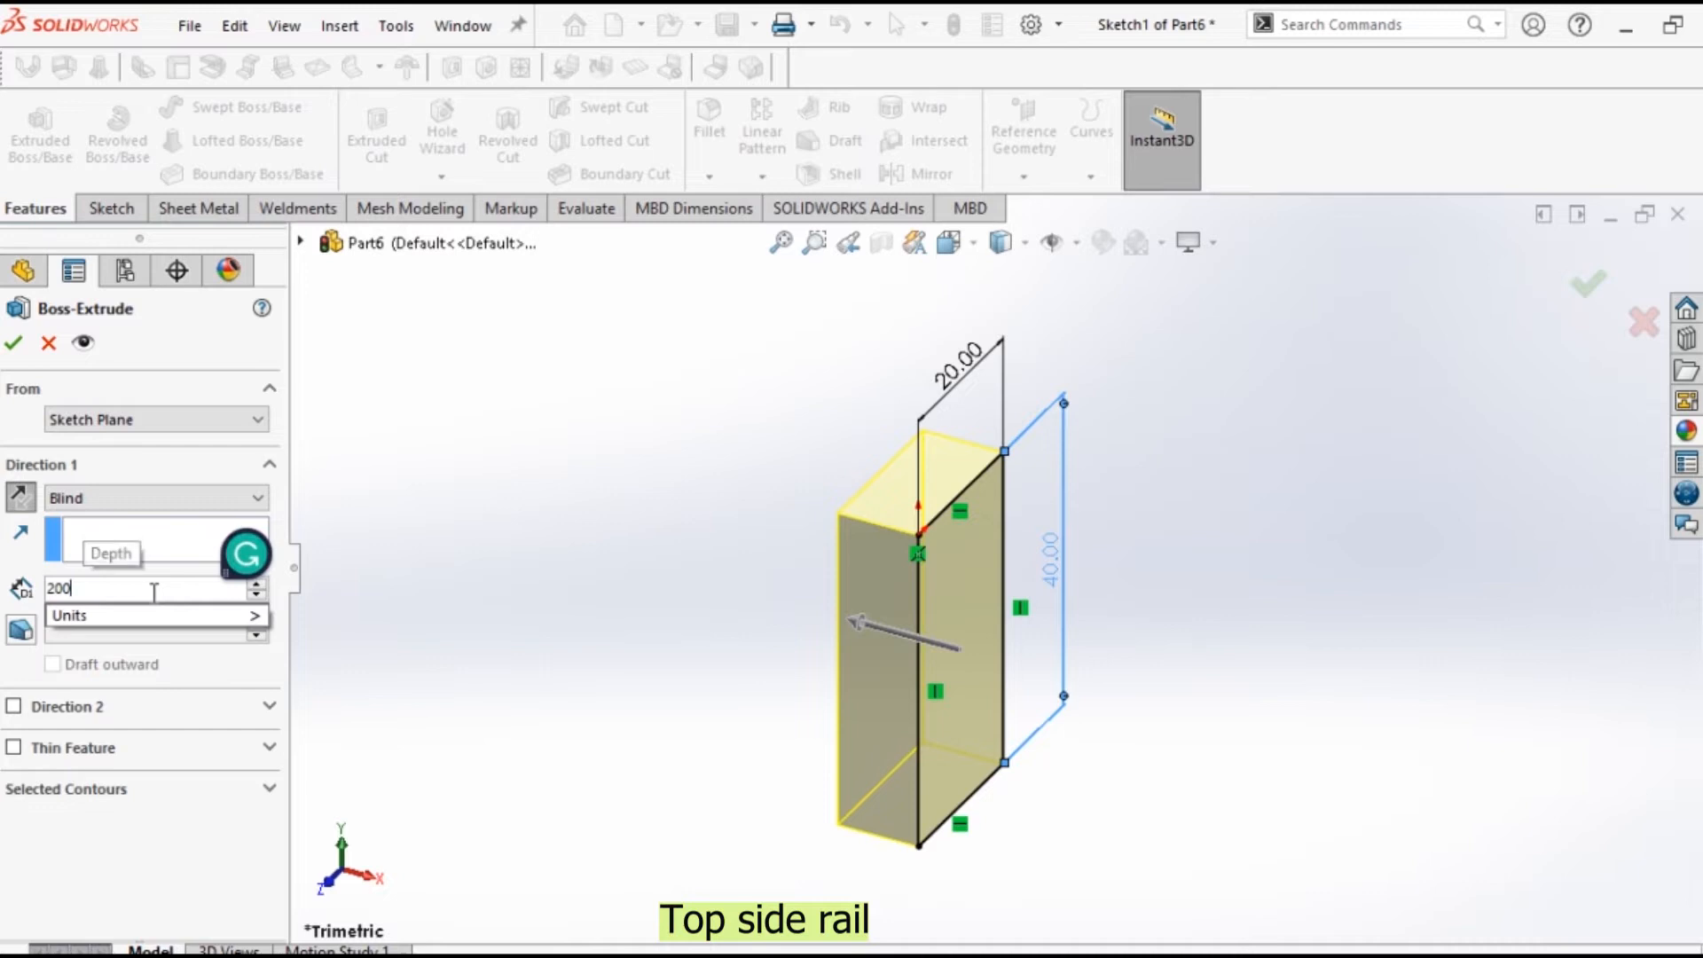
key("Return")
left_click(16, 343)
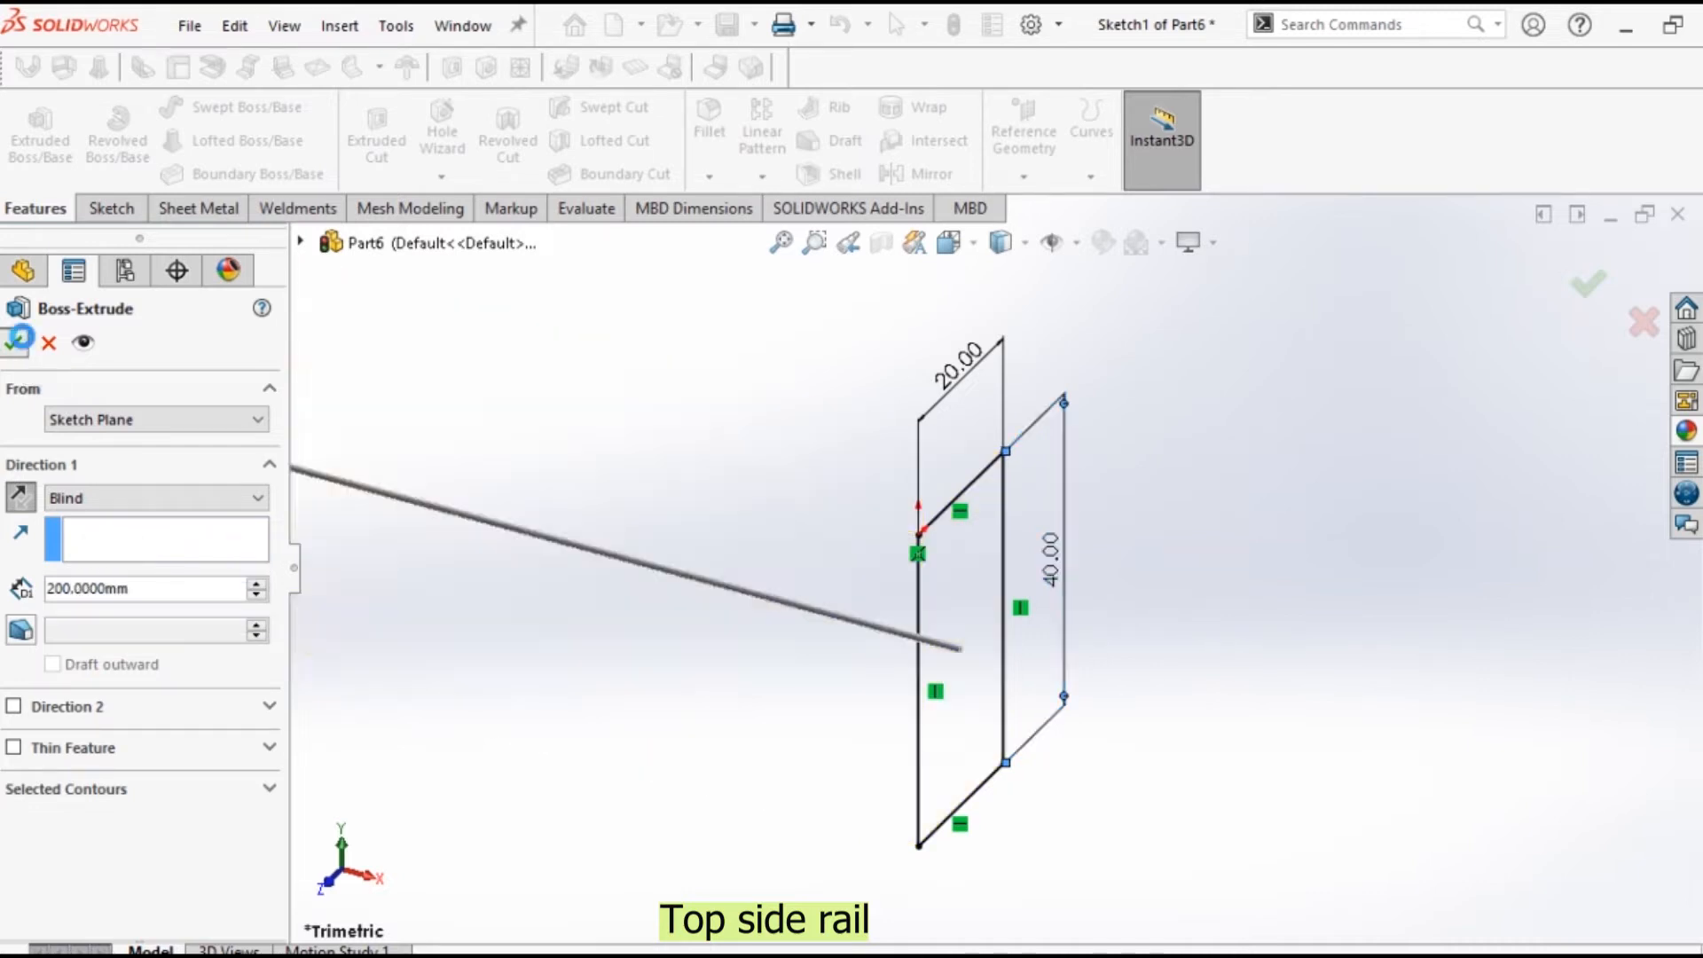
Apply the polished japanese oak appearance to the whole part and save it as "top side rail".
left_click(228, 270)
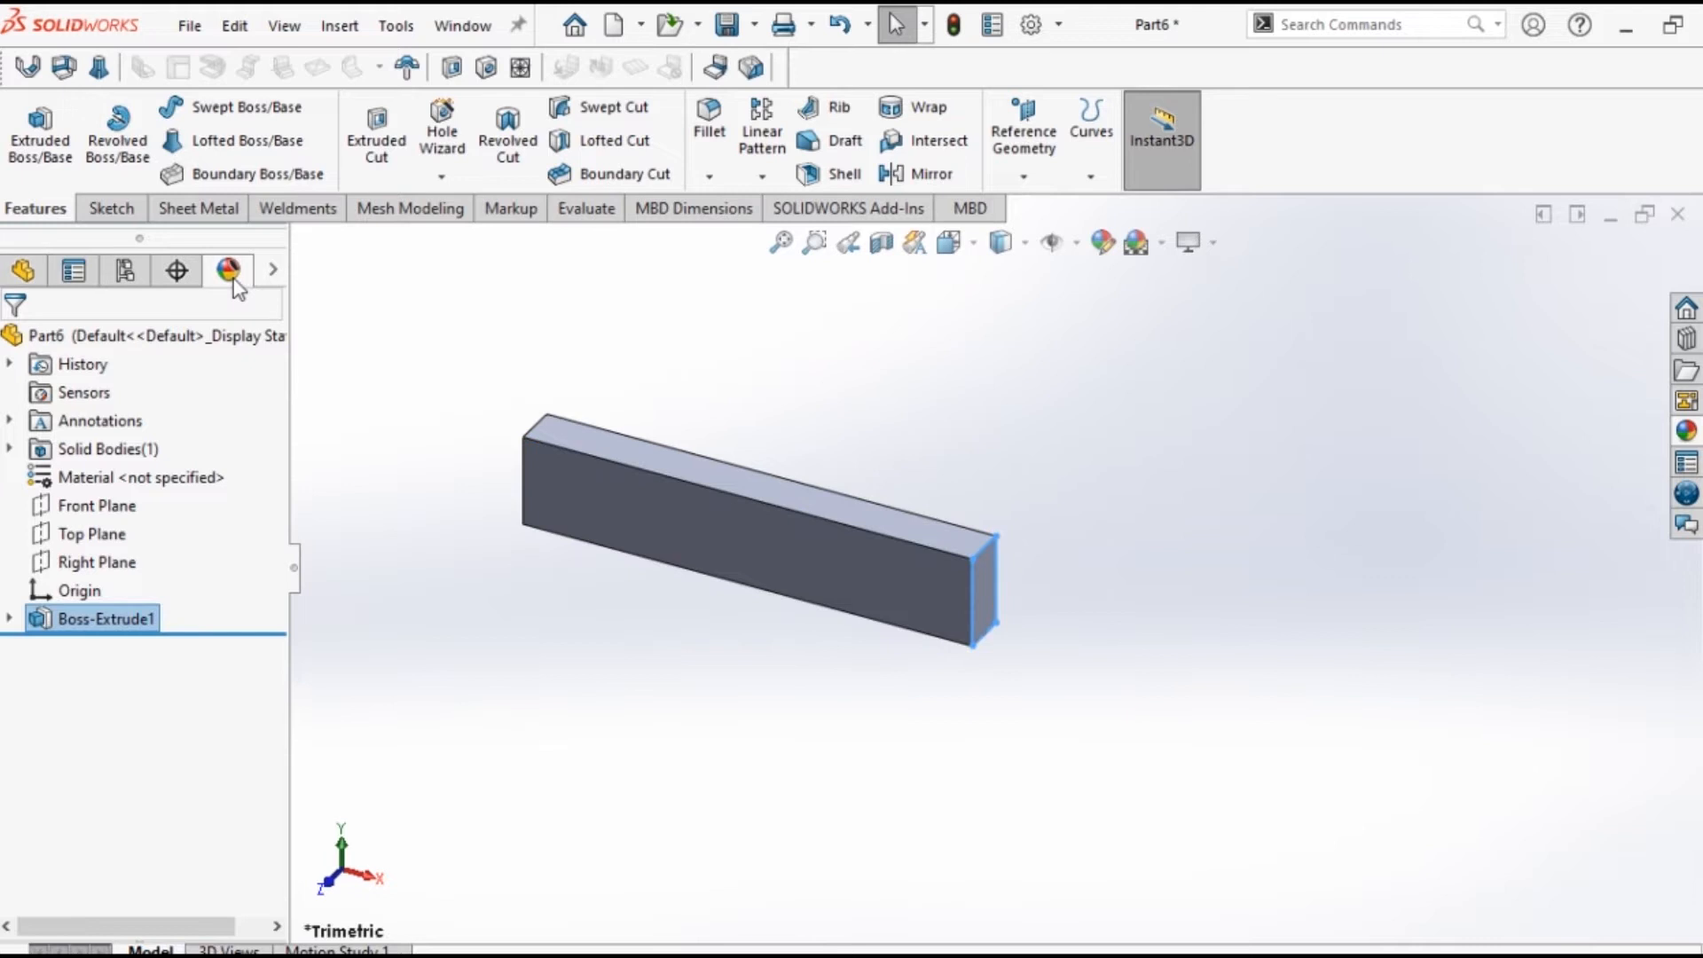
right_click(96, 618)
left_click(137, 630)
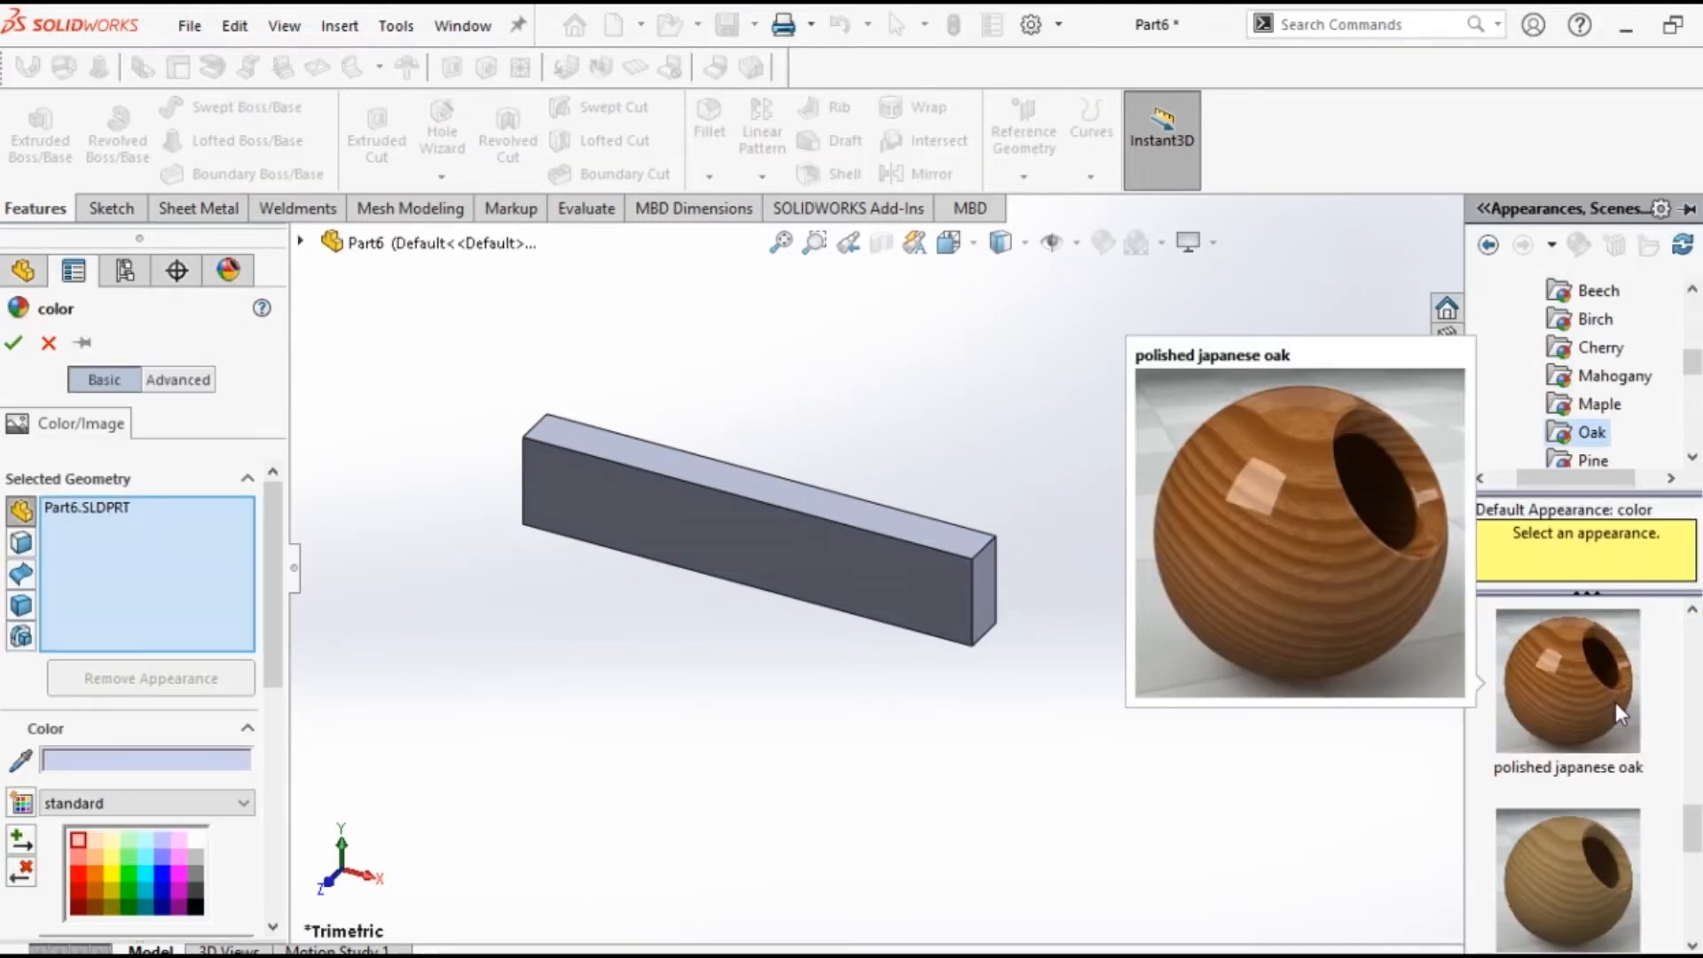
left_click(1567, 674)
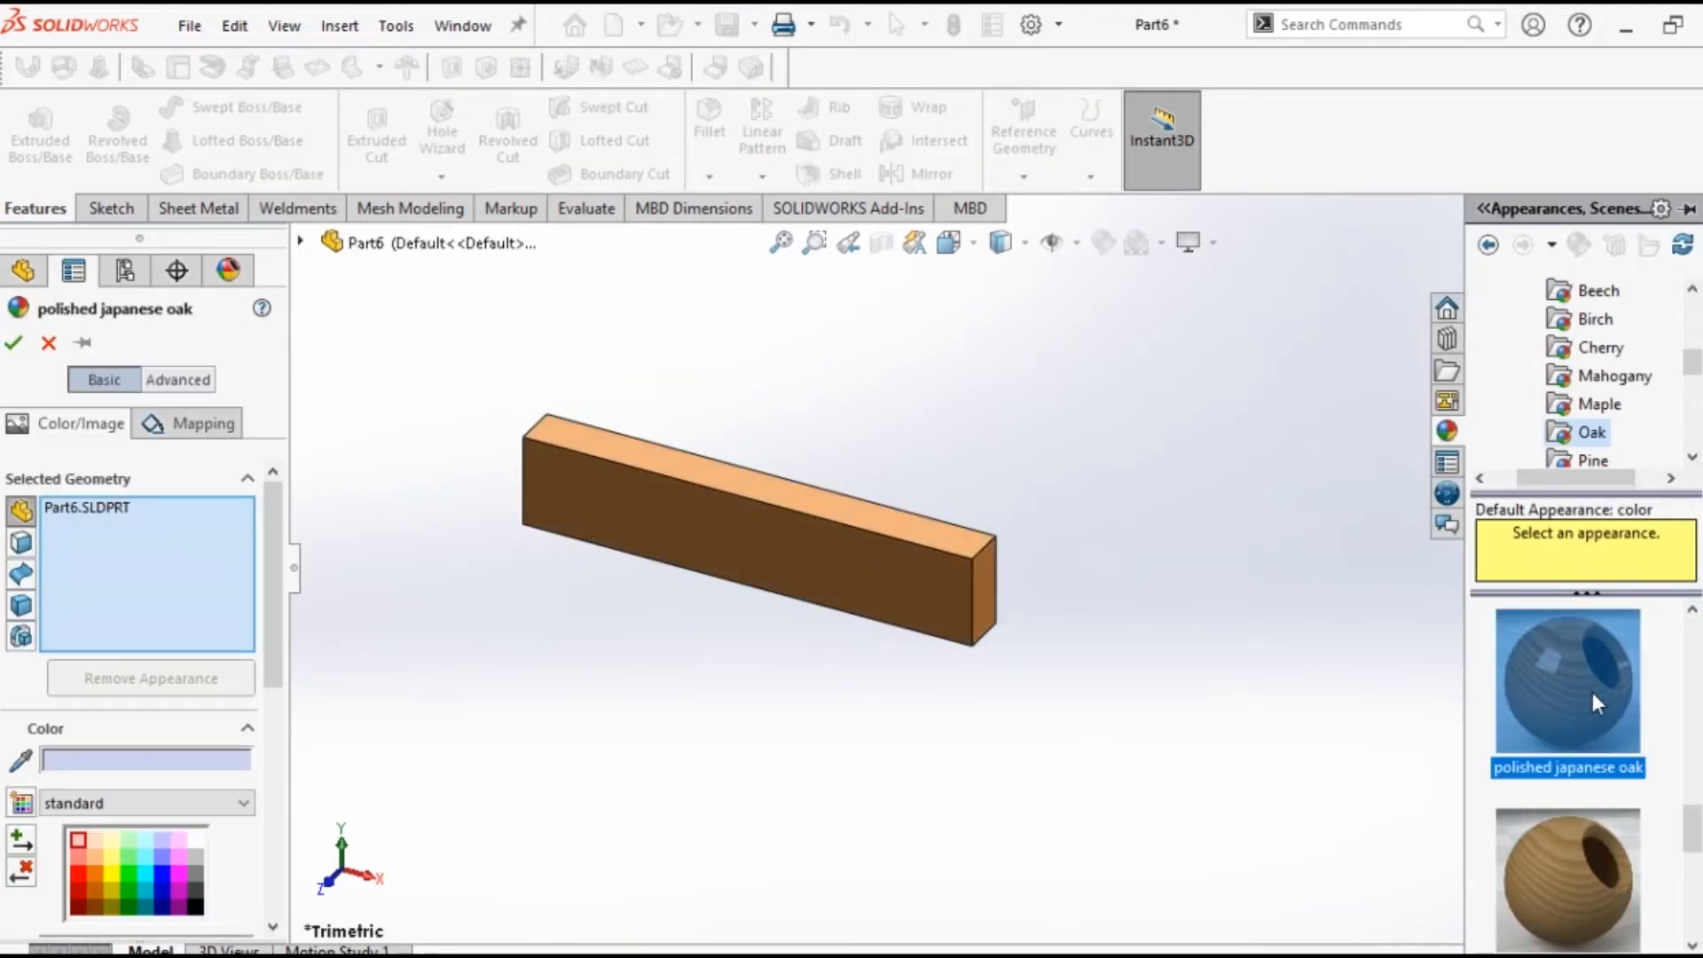
left_click(15, 343)
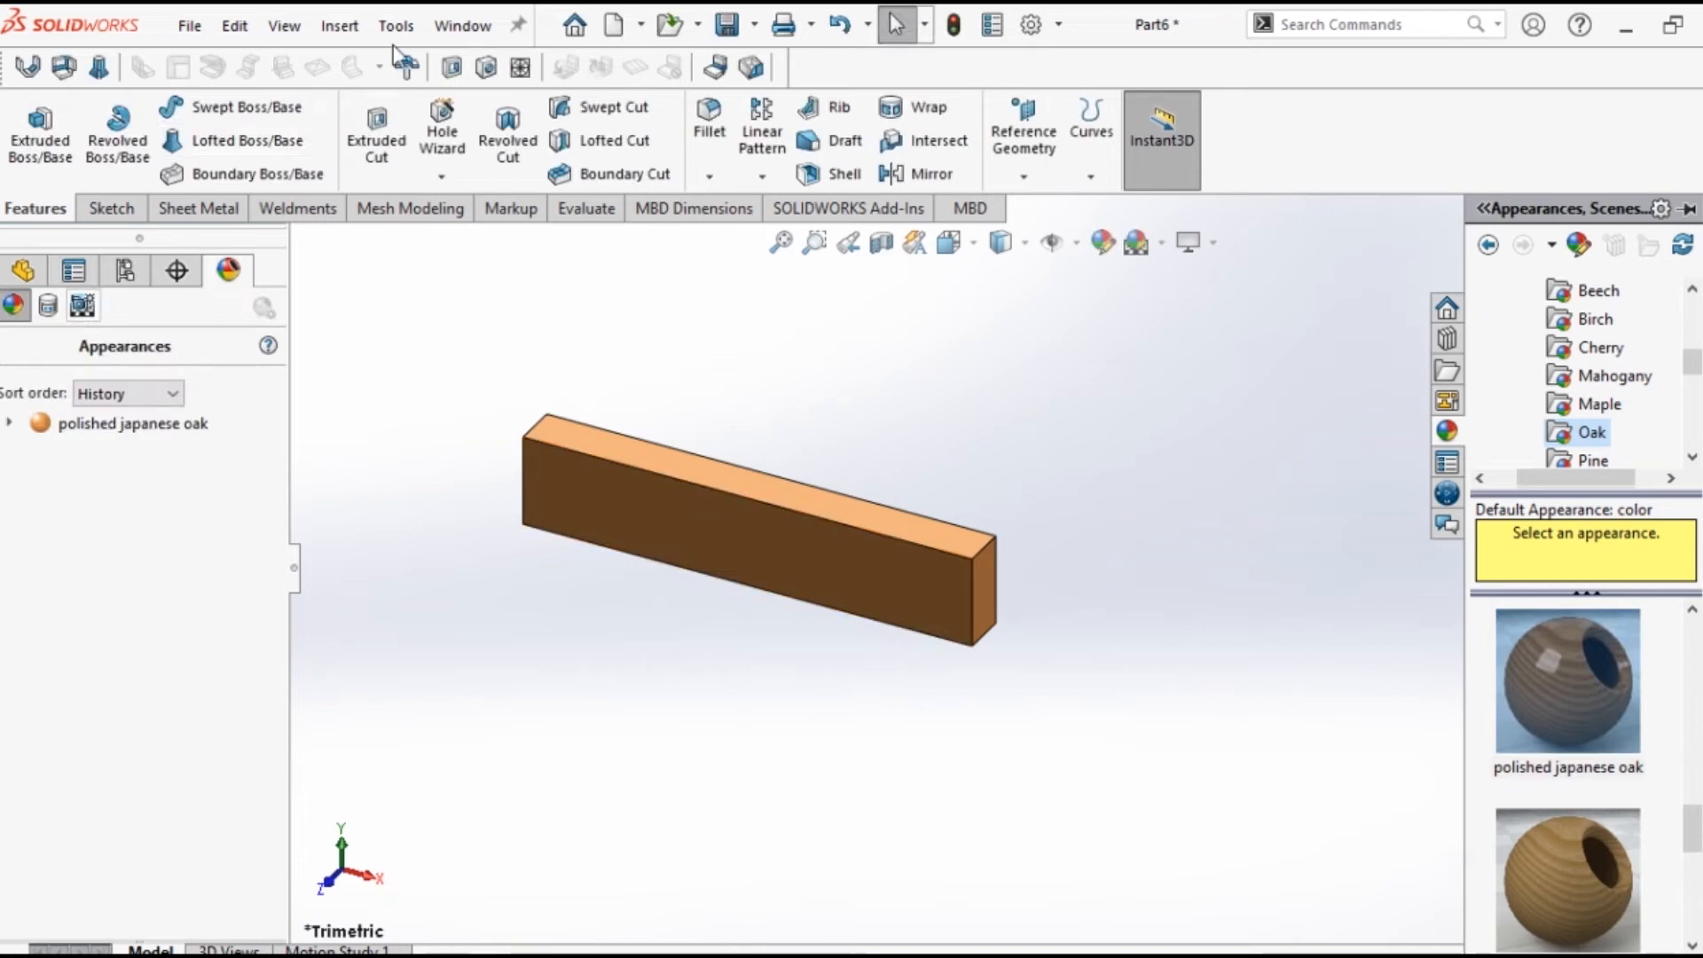
left_click(739, 36)
type("top")
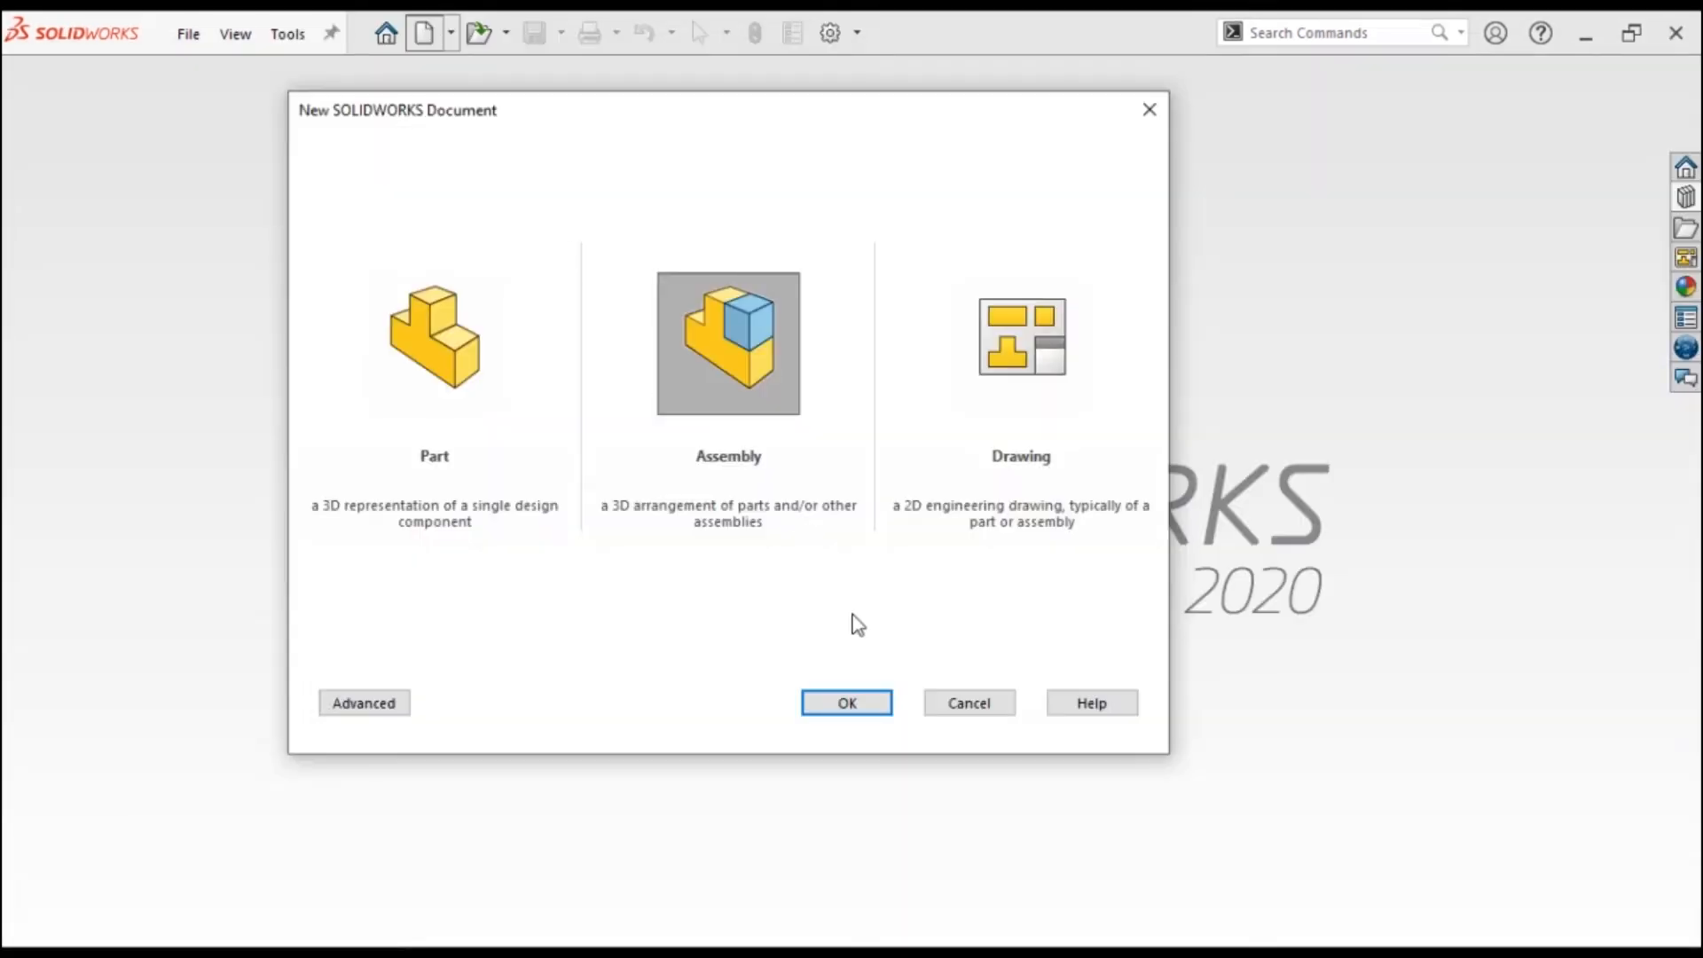
Create a new assembly and load all seven parts from the Claaroom chair folder for insertion.
left_click(847, 704)
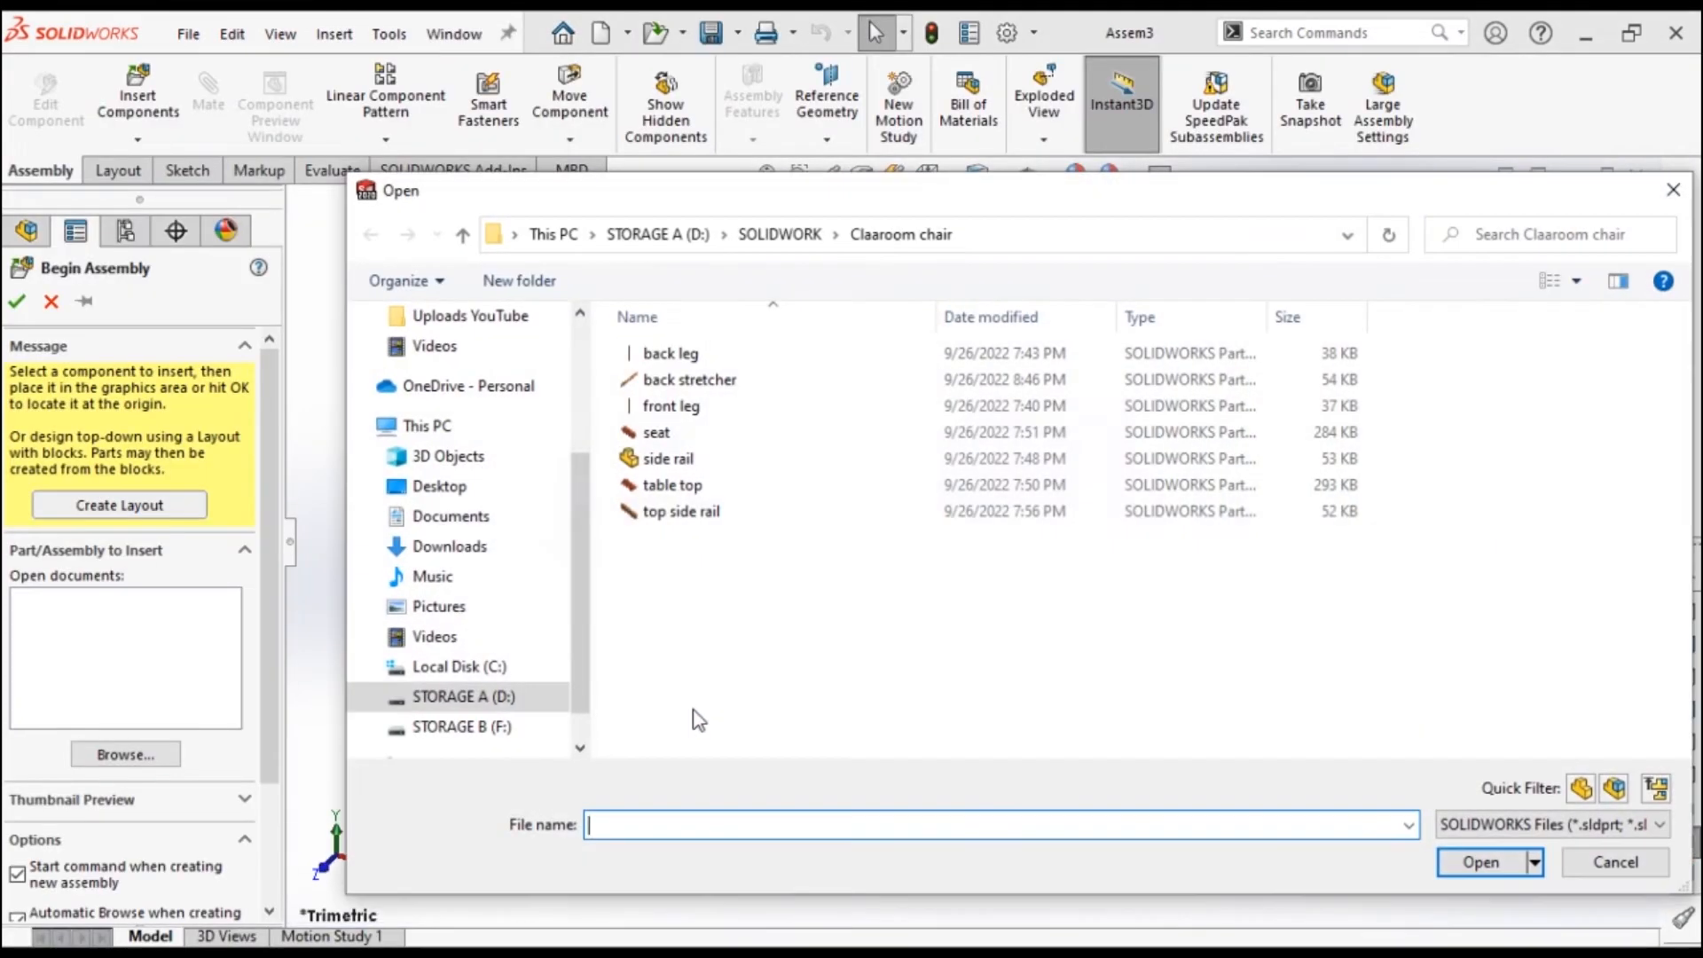
left_click(665, 354)
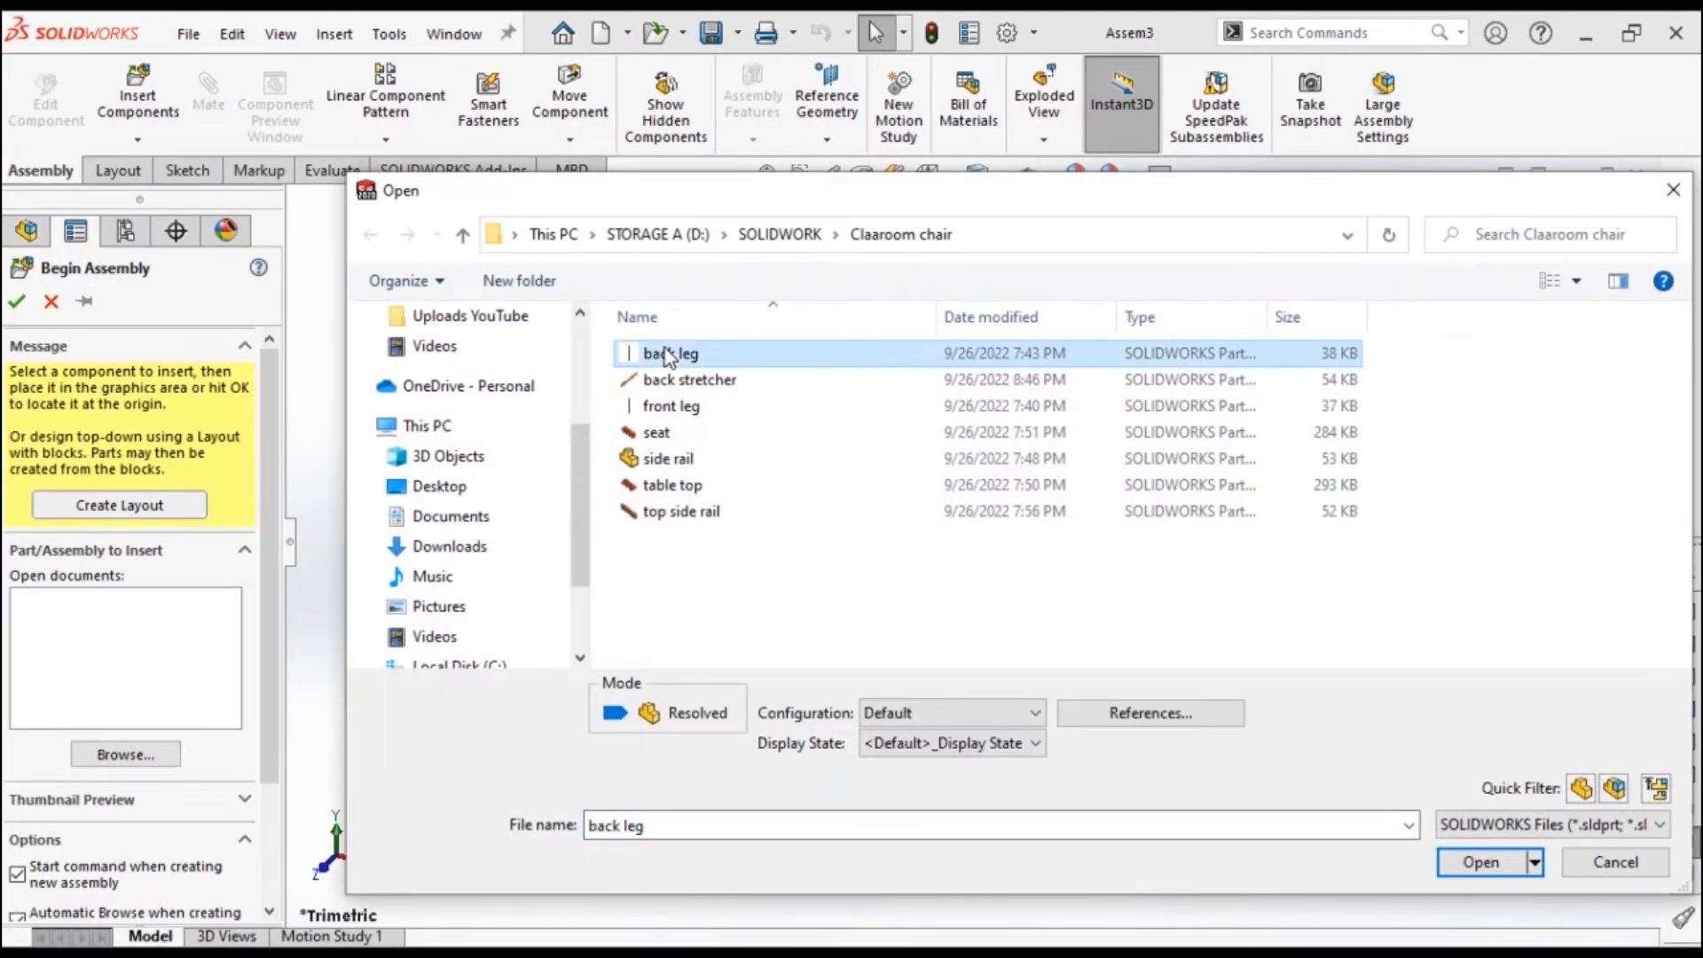
left_click(676, 513, "shift")
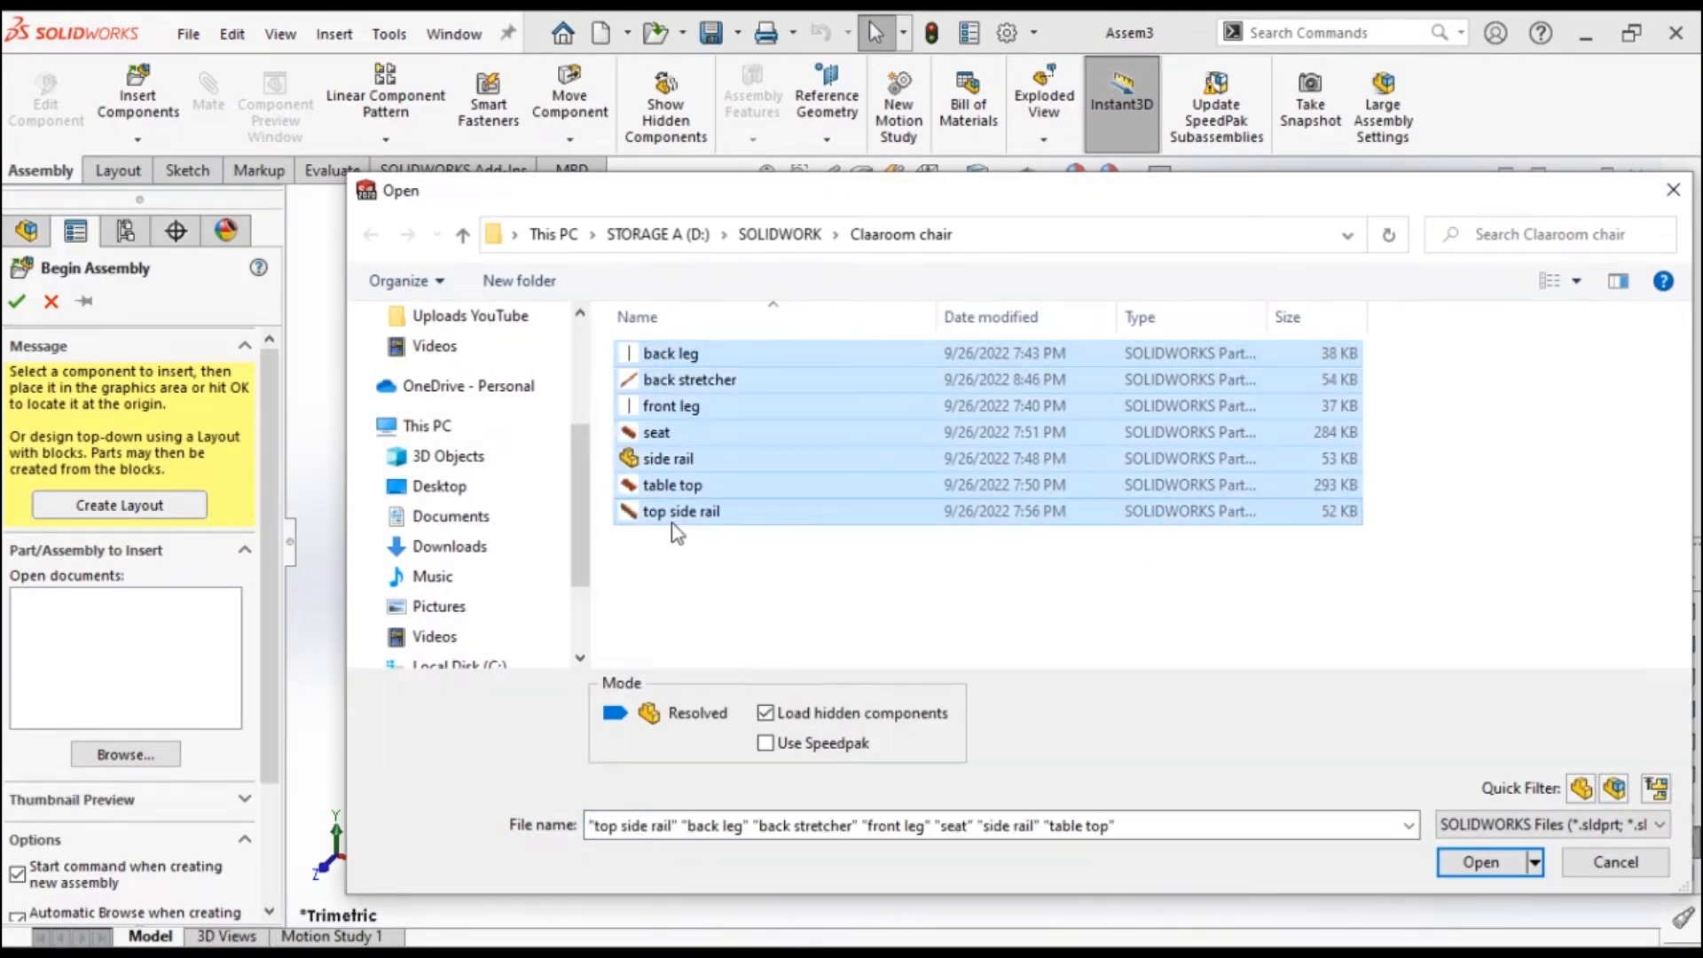
left_click(1462, 875)
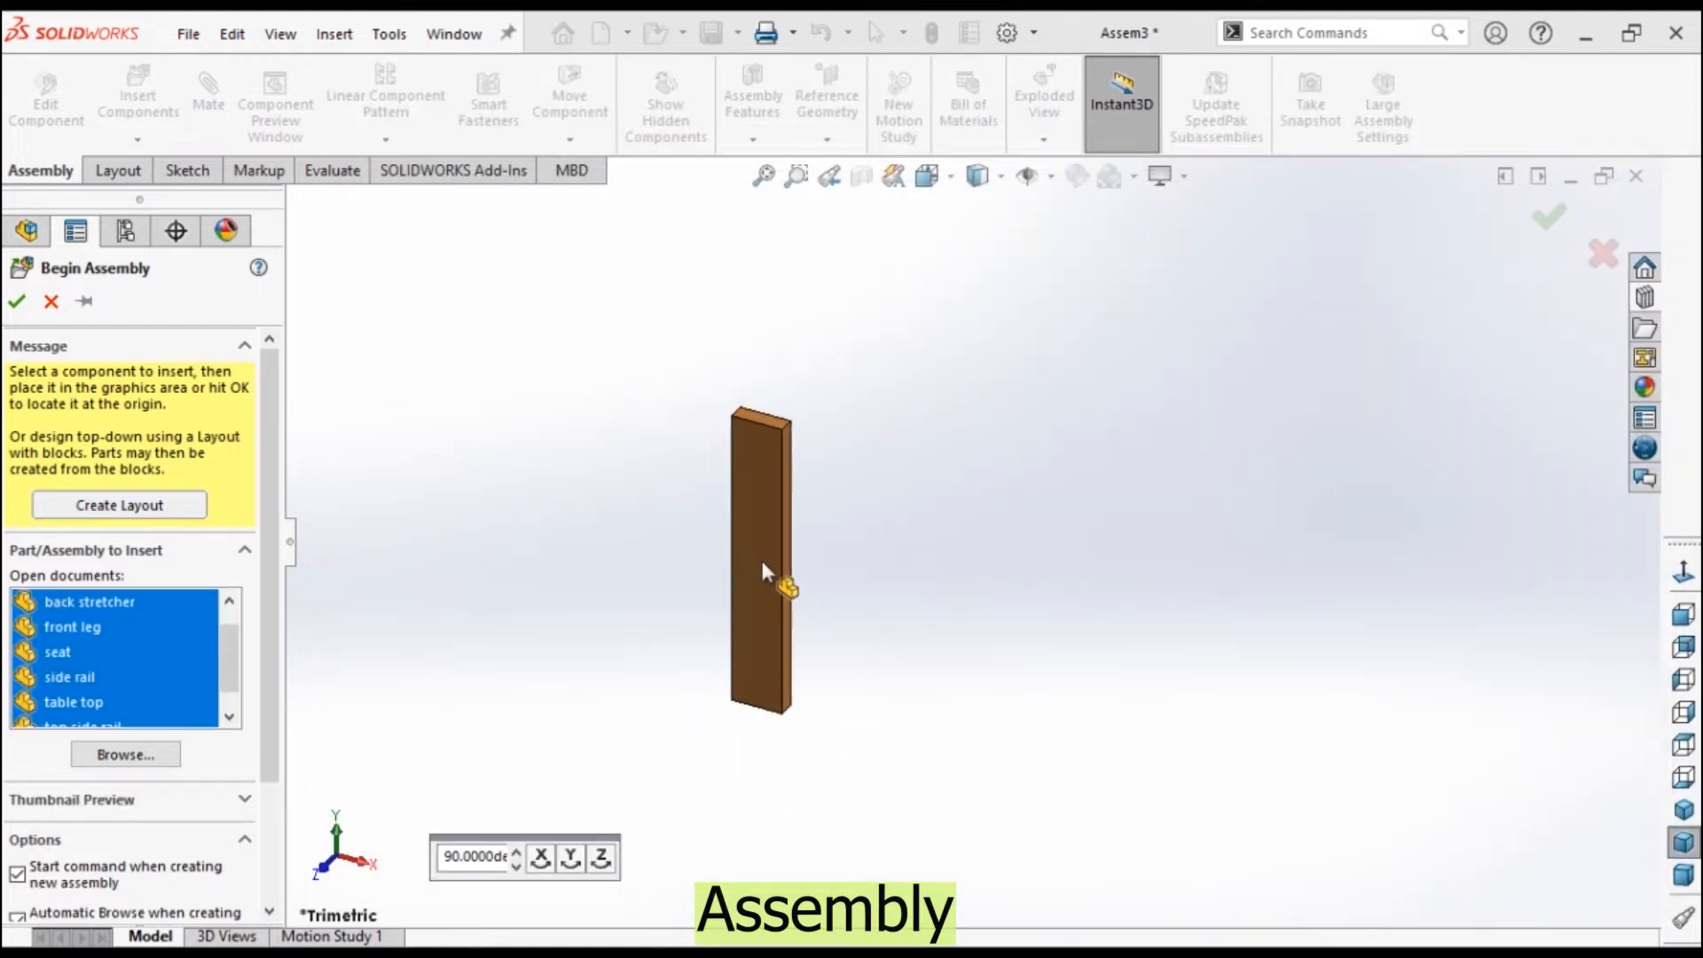
Place the back leg, back stretcher, front leg, seat, side rail, table top and top side rail apart from each other in the assembly.
left_click(742, 555)
left_click(950, 422)
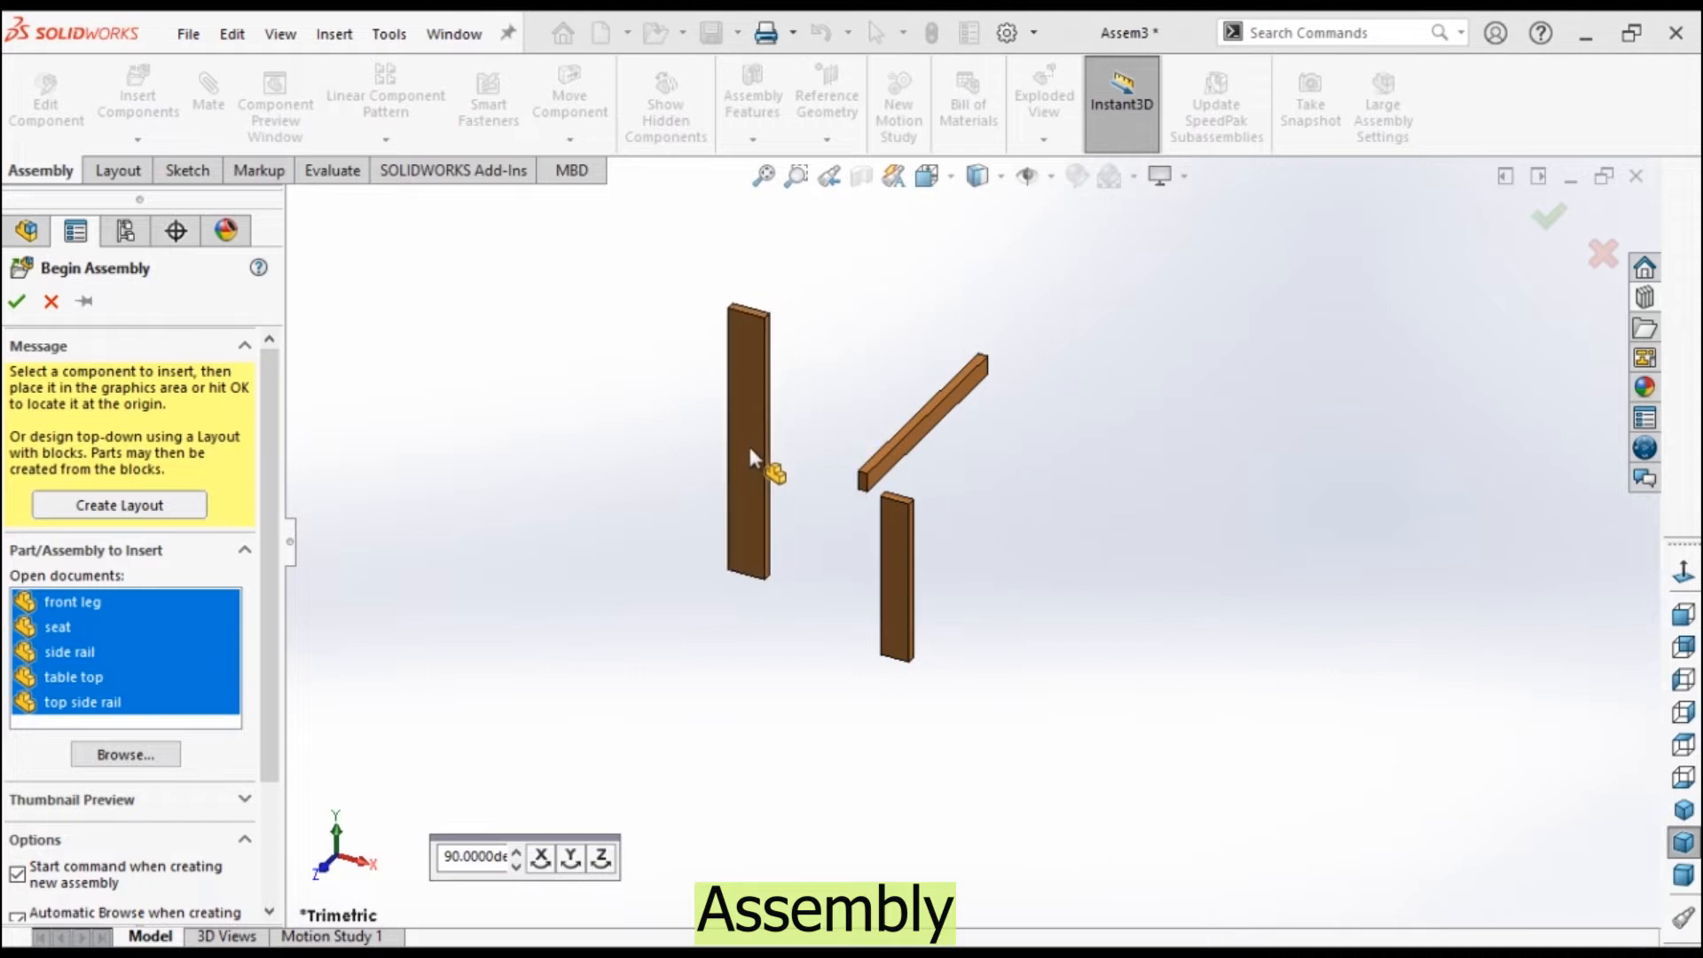
left_click(748, 443)
left_click(1137, 363)
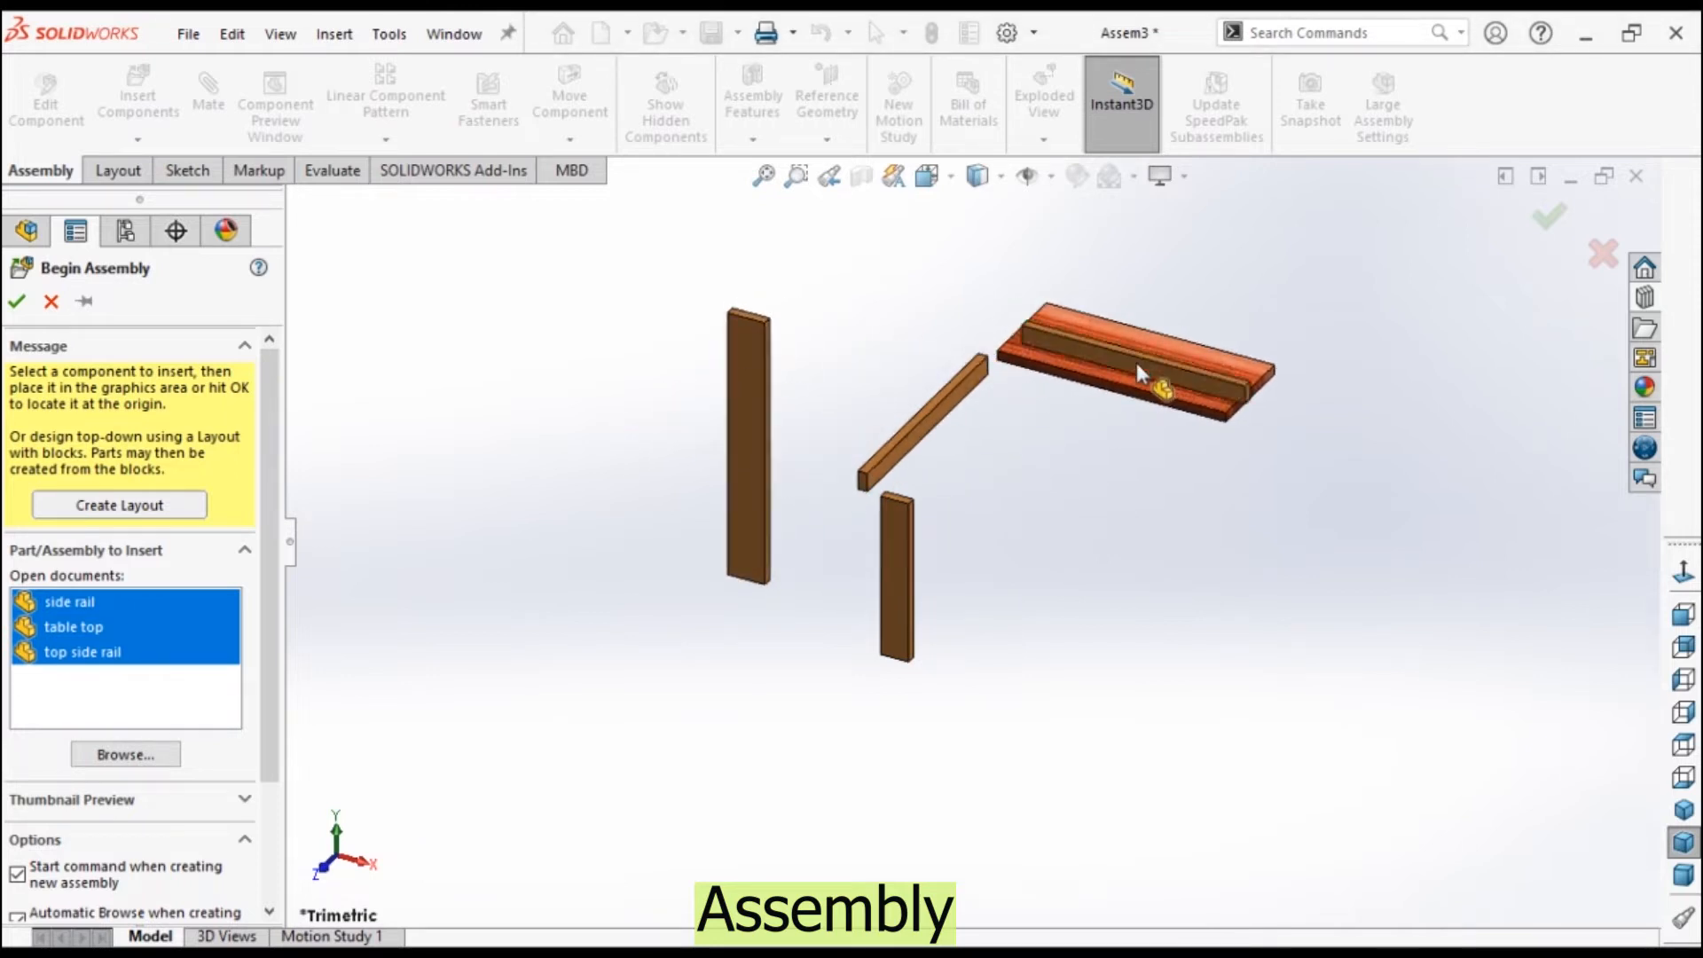
left_click(802, 645)
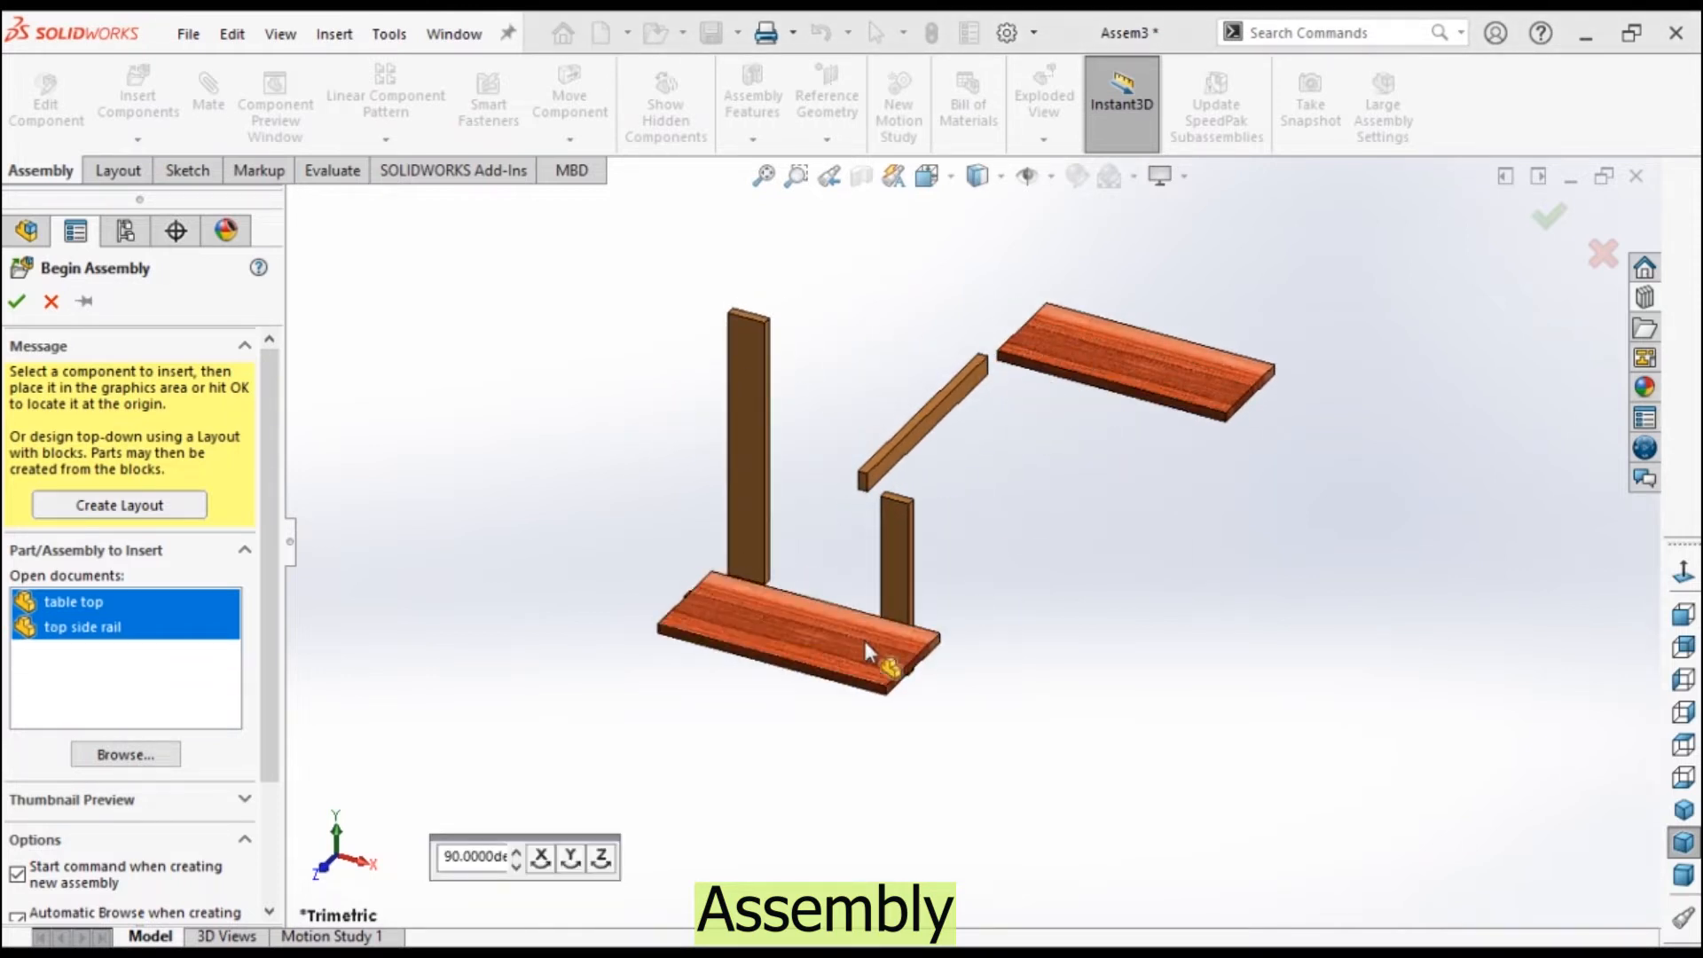
left_click(1258, 486)
left_click(661, 426)
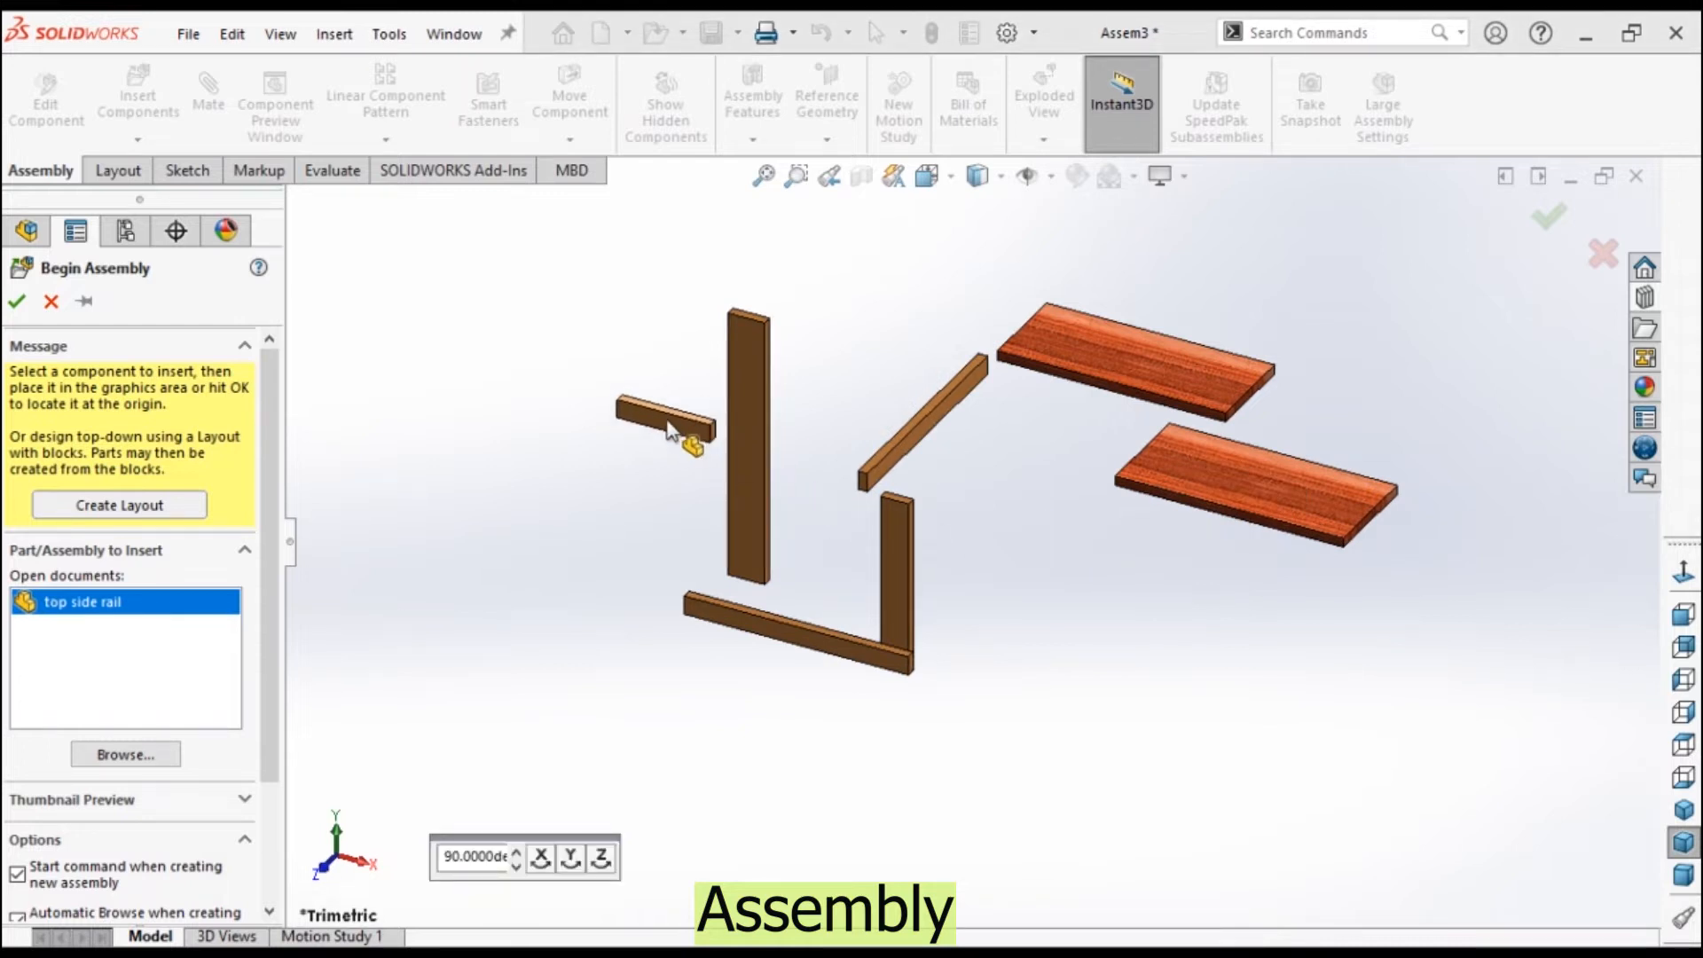
Reposition the loose table top and rotate it beside the frame parts.
middle_click_drag(1095, 290, 1036, 411, "ctrl")
left_click_drag(1061, 468, 1167, 547)
right_click_drag(1145, 607, 1130, 764)
scroll(907, 805, "down", 3)
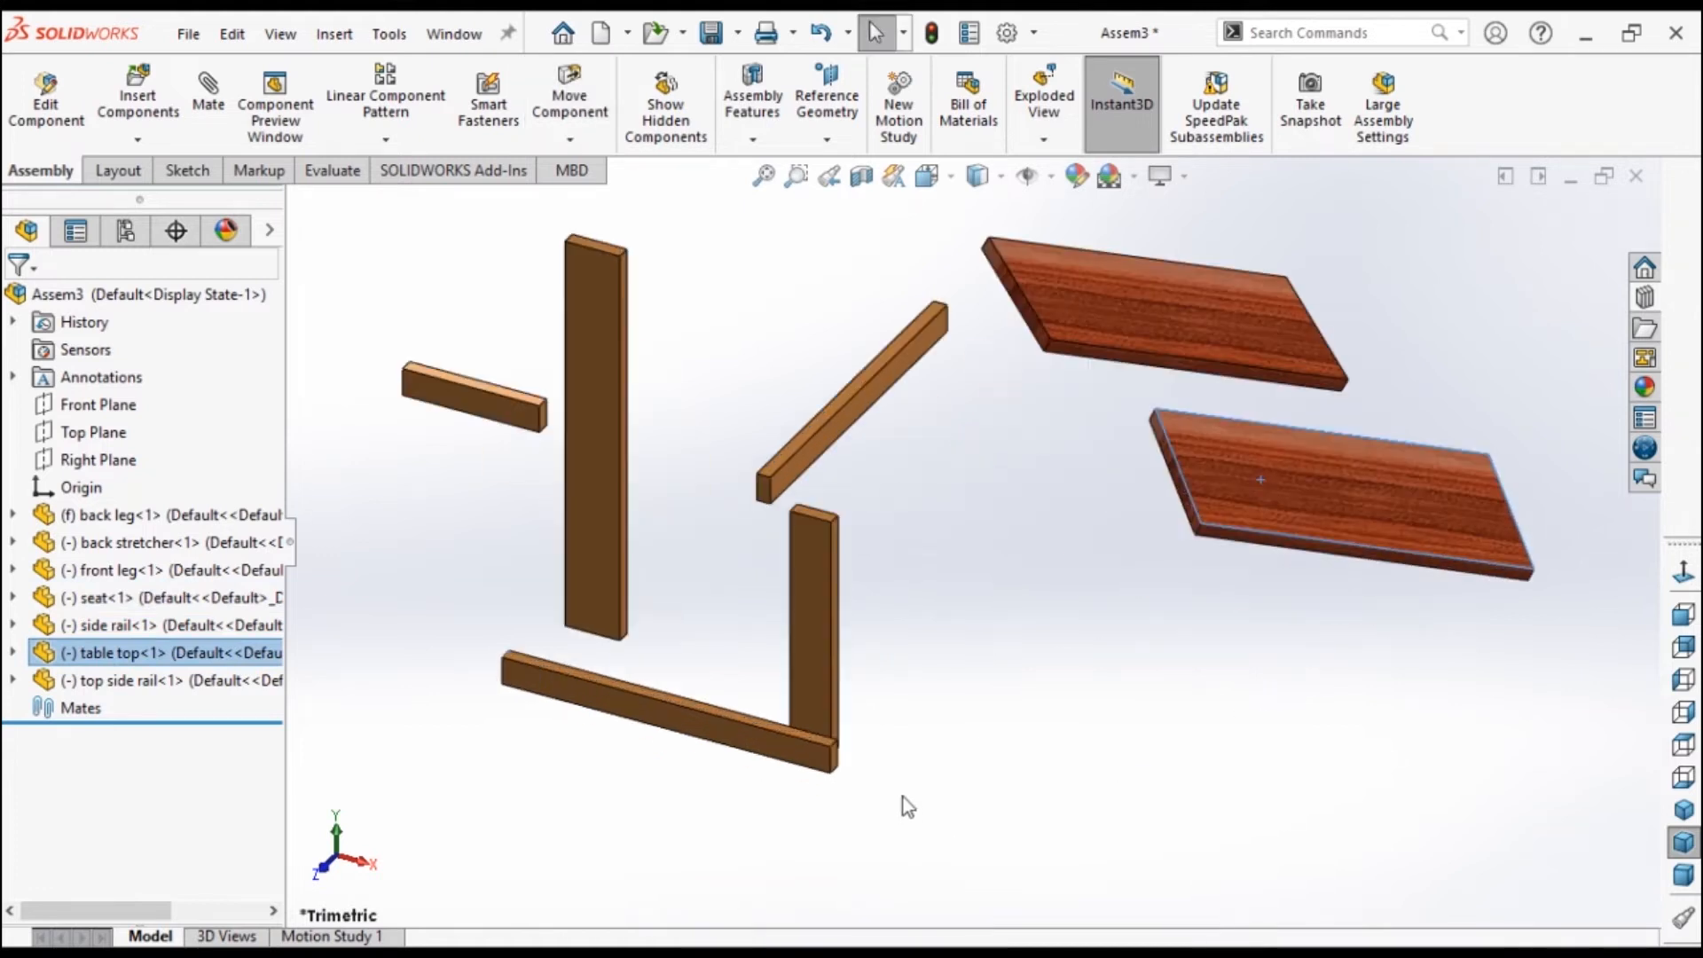
Float the fixed back leg so that it can be moved freely.
left_click(816, 625)
right_click(815, 621)
left_click(921, 463)
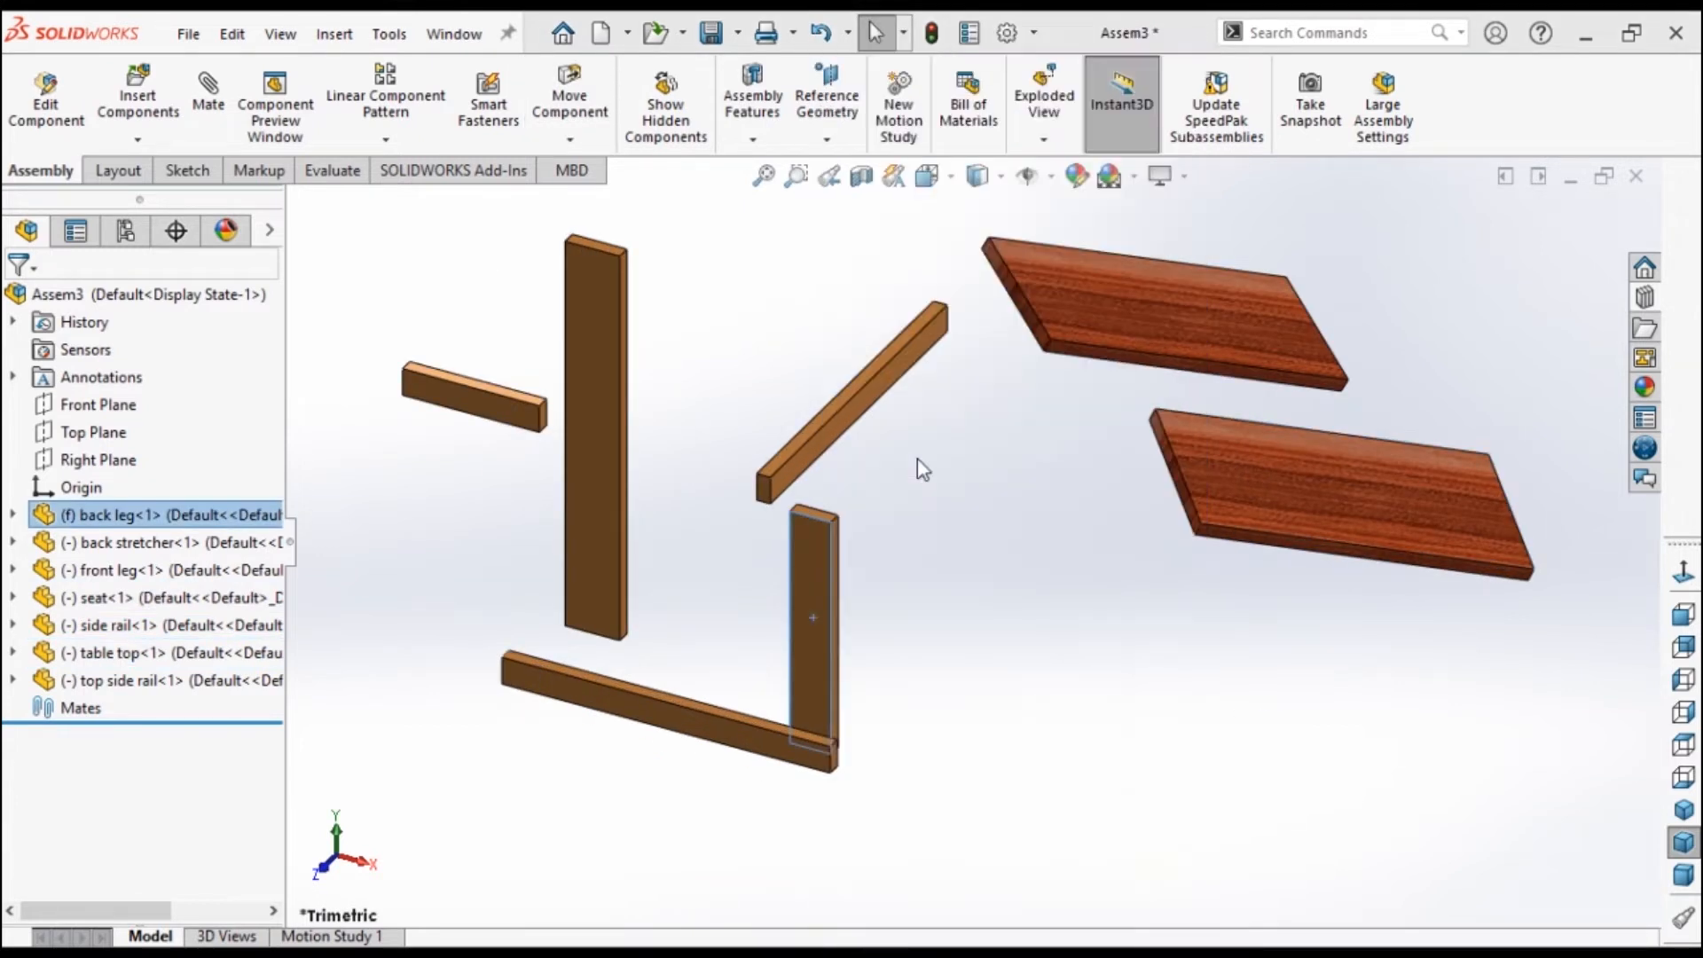
Make a second copy each of the back leg, front leg and side rail, and move the back stretcher beside the side rail.
left_click_drag(841, 656, 782, 627, "ctrl")
left_click_drag(608, 472, 504, 501, "ctrl")
left_click_drag(865, 384, 966, 653)
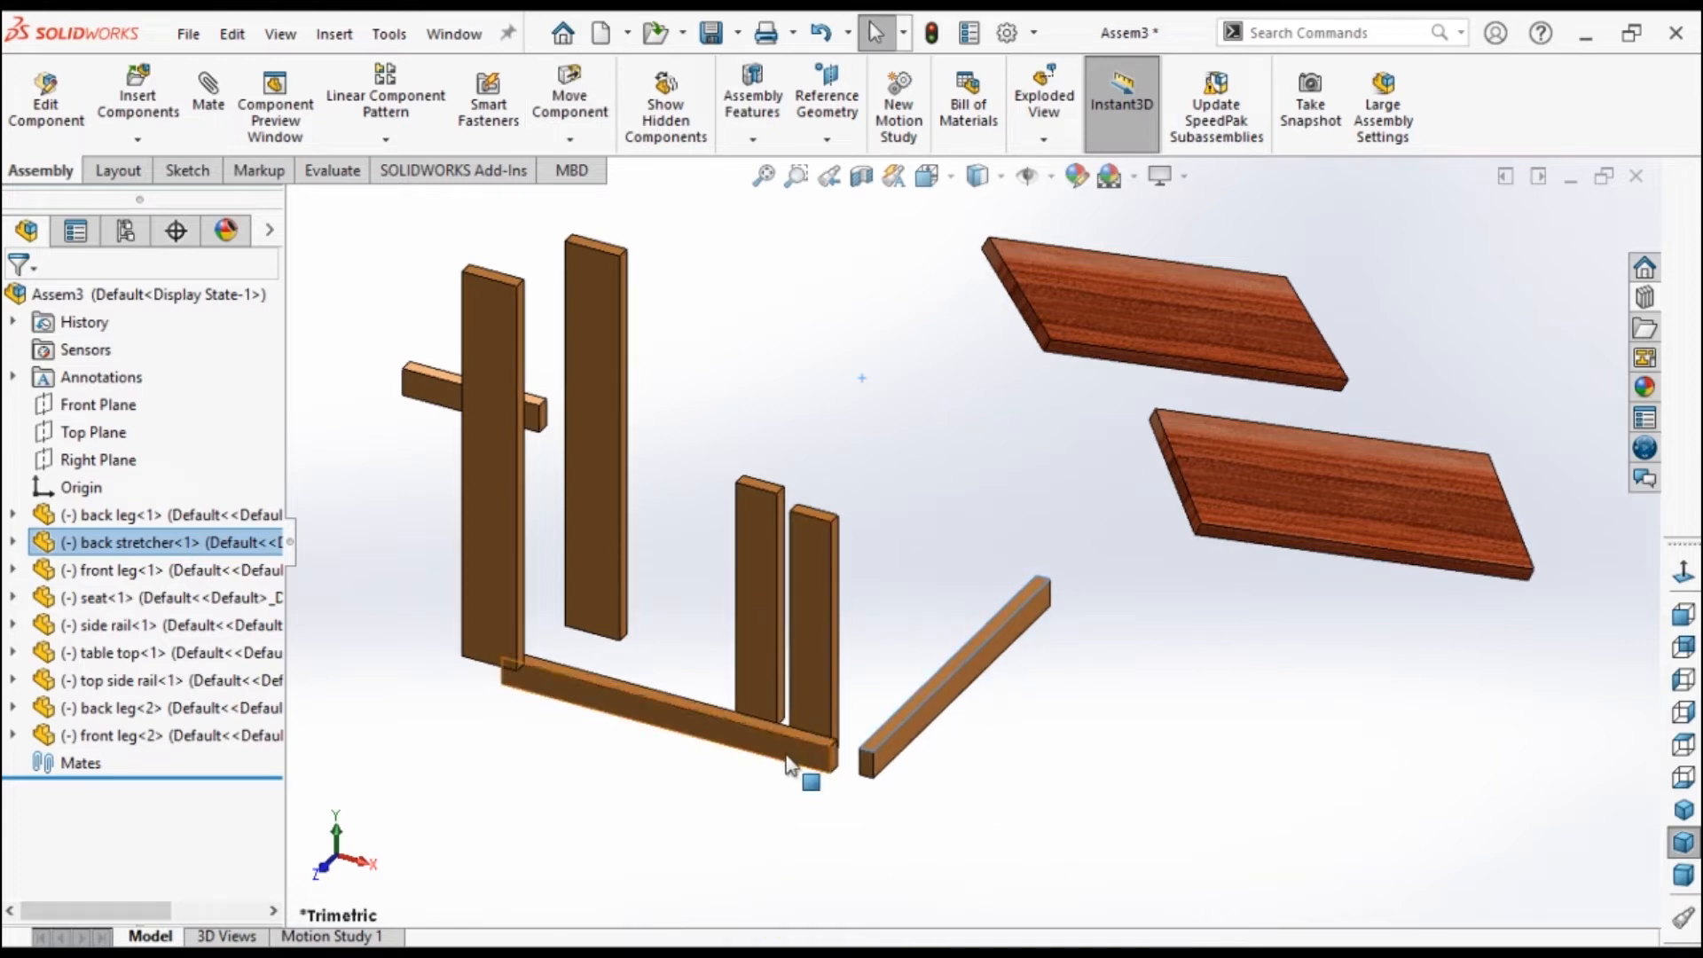
left_click_drag(792, 765, 903, 498)
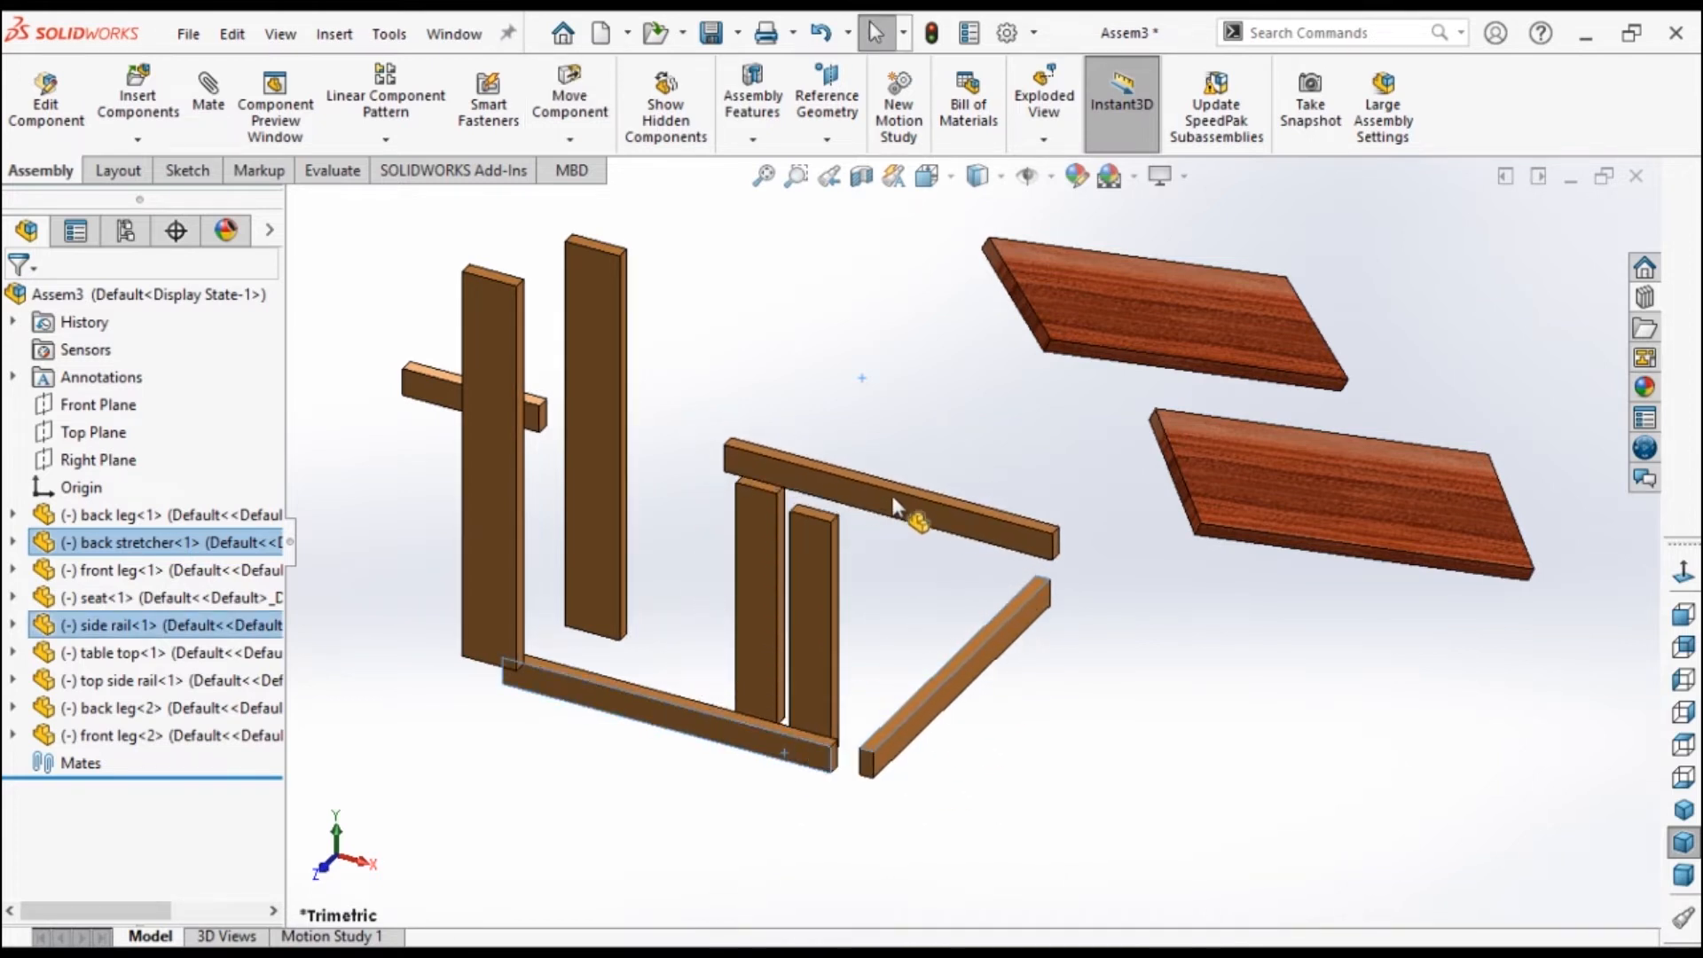
scroll(1191, 790, "down", 3)
scroll(903, 391, "up", 1)
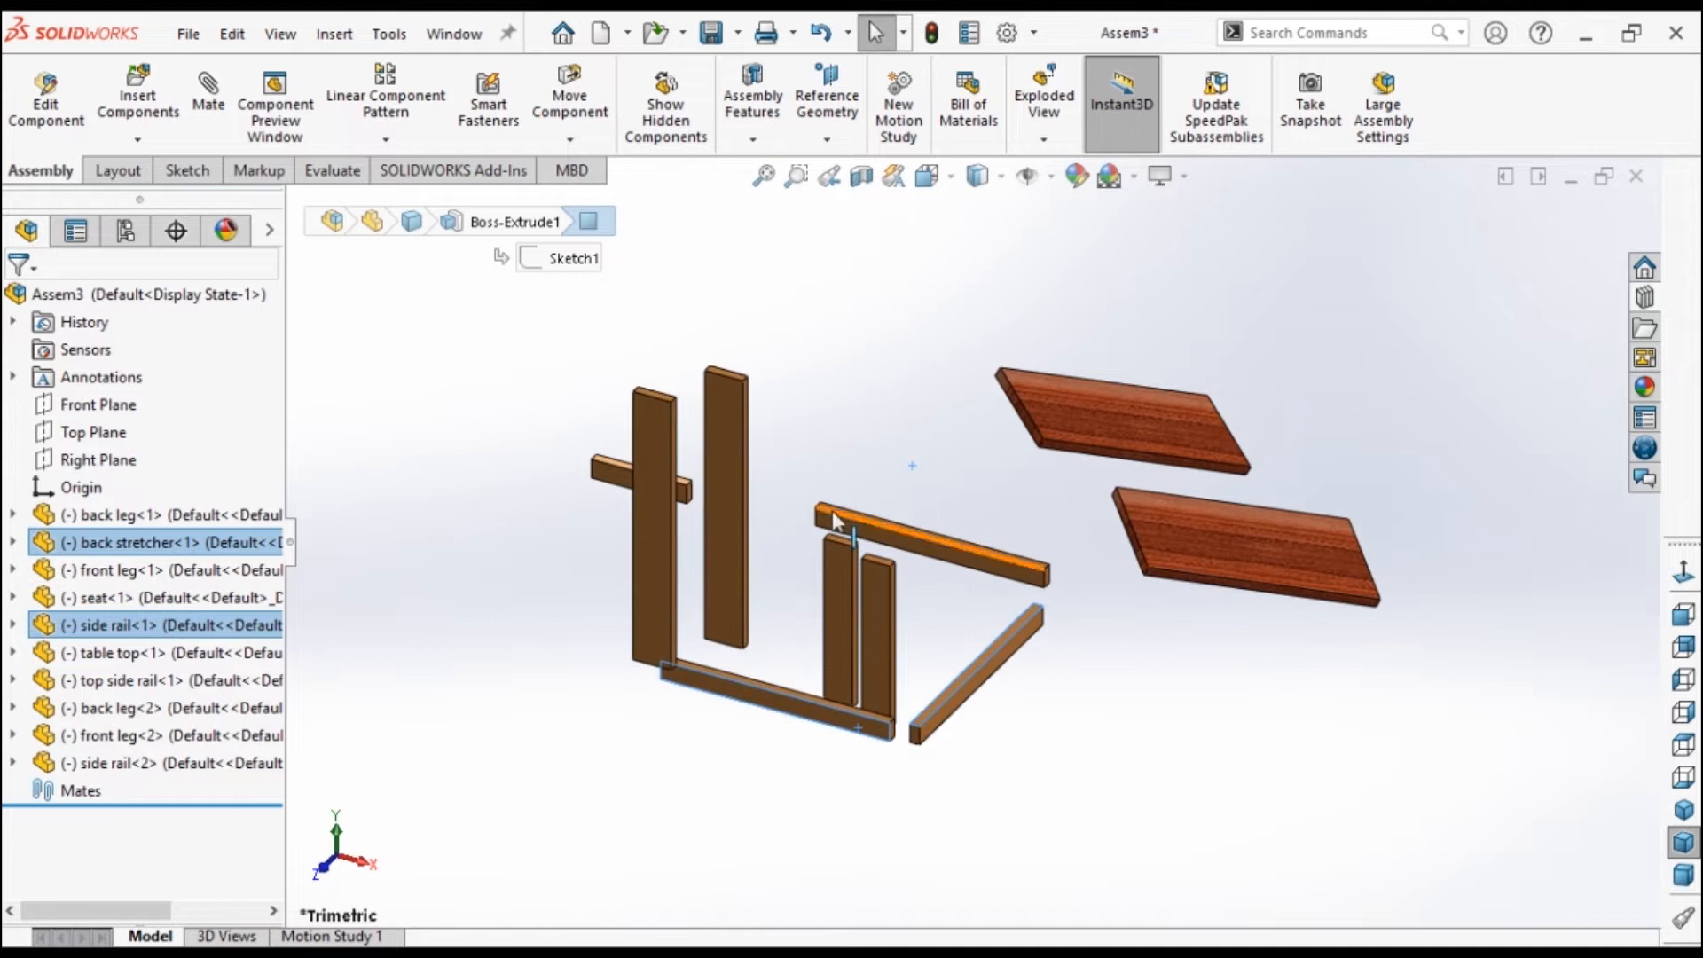
left_click(503, 622)
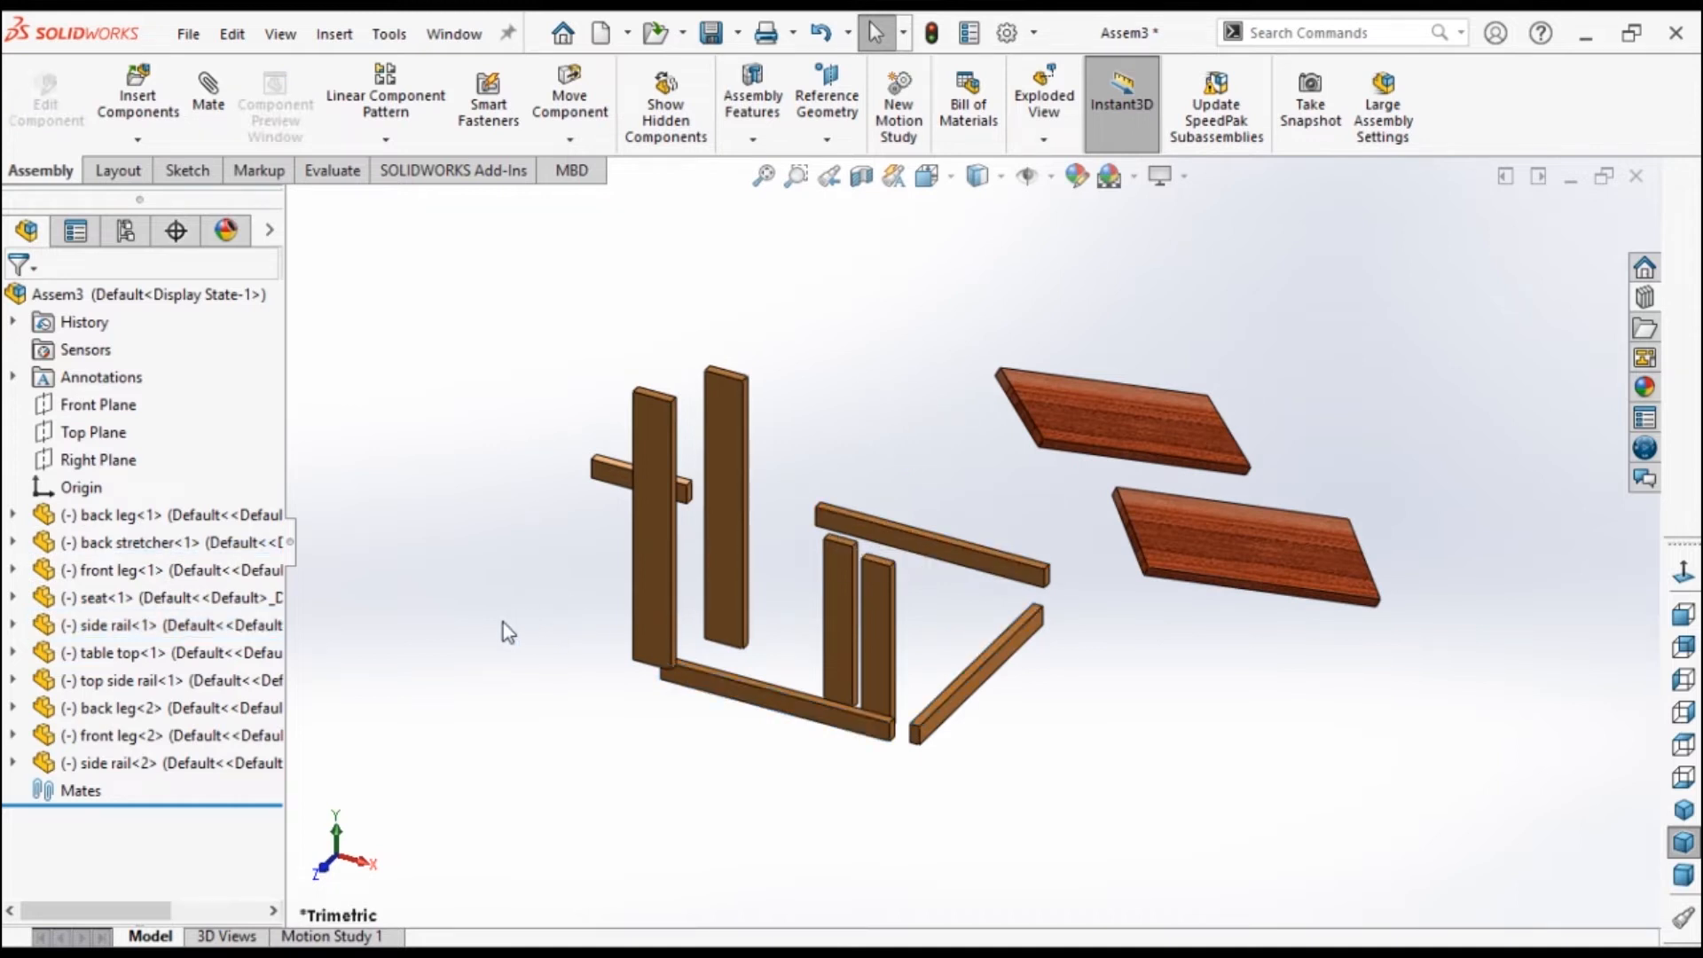
Add a coincident mate between the assembly's Top Plane and the Top Plane of front leg<1>.
left_click(211, 101)
scroll(523, 473, "down", 2)
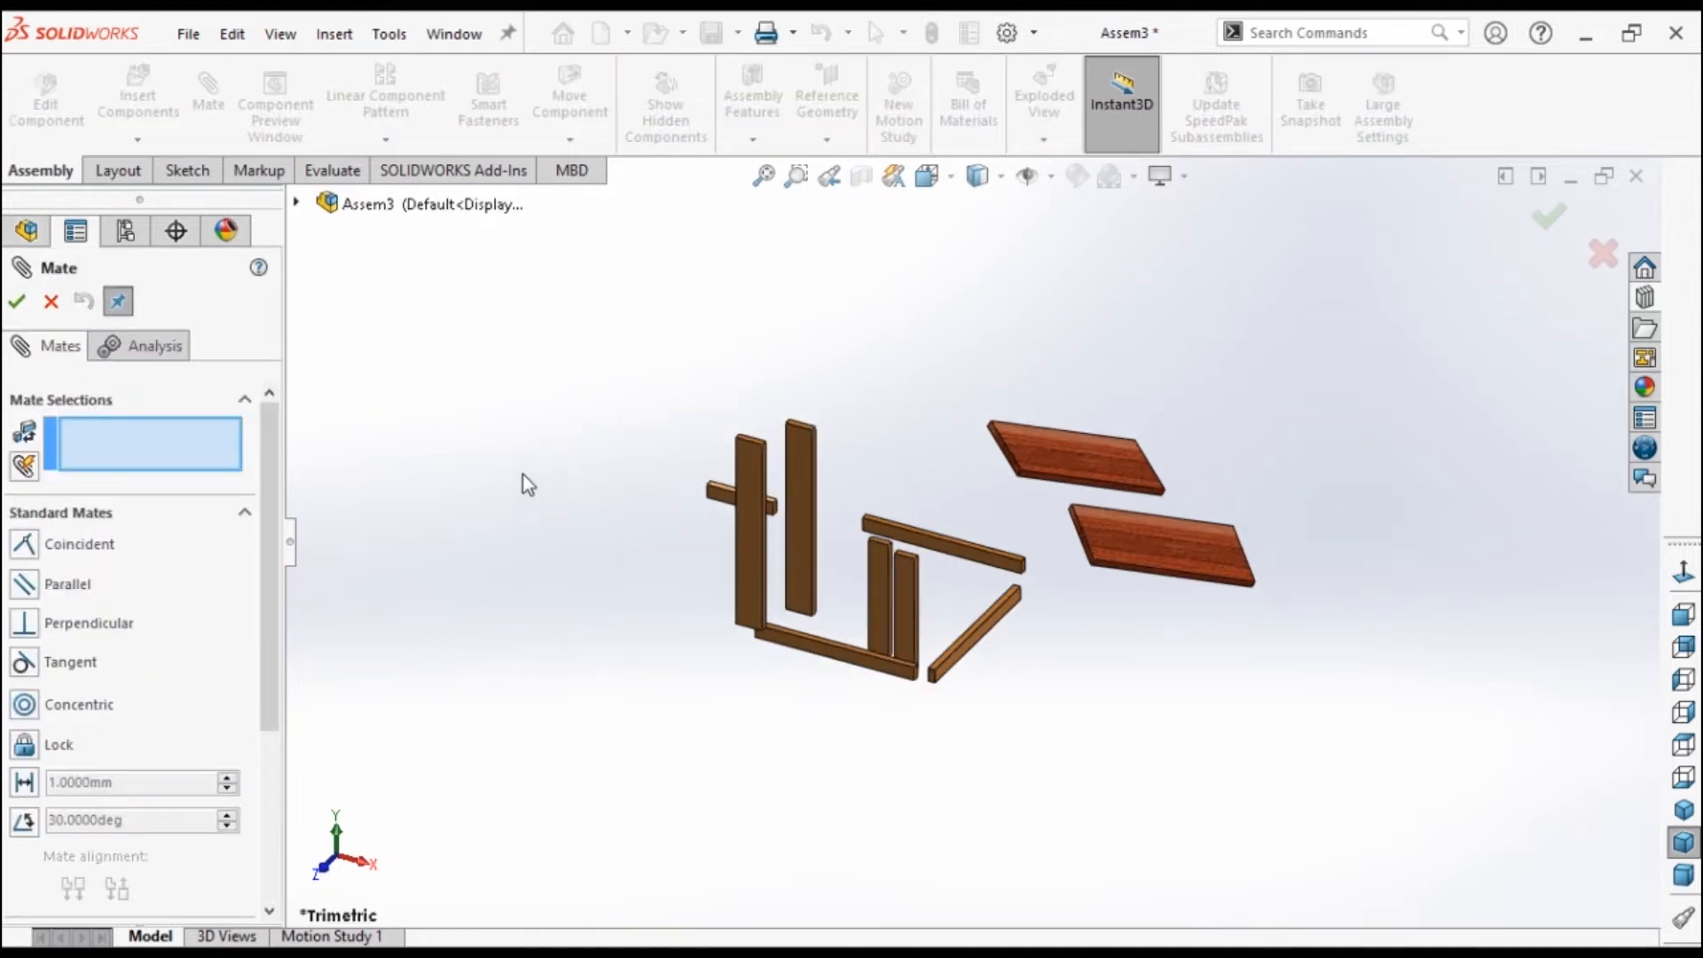
scroll(903, 383, "up", 1)
left_click(302, 206)
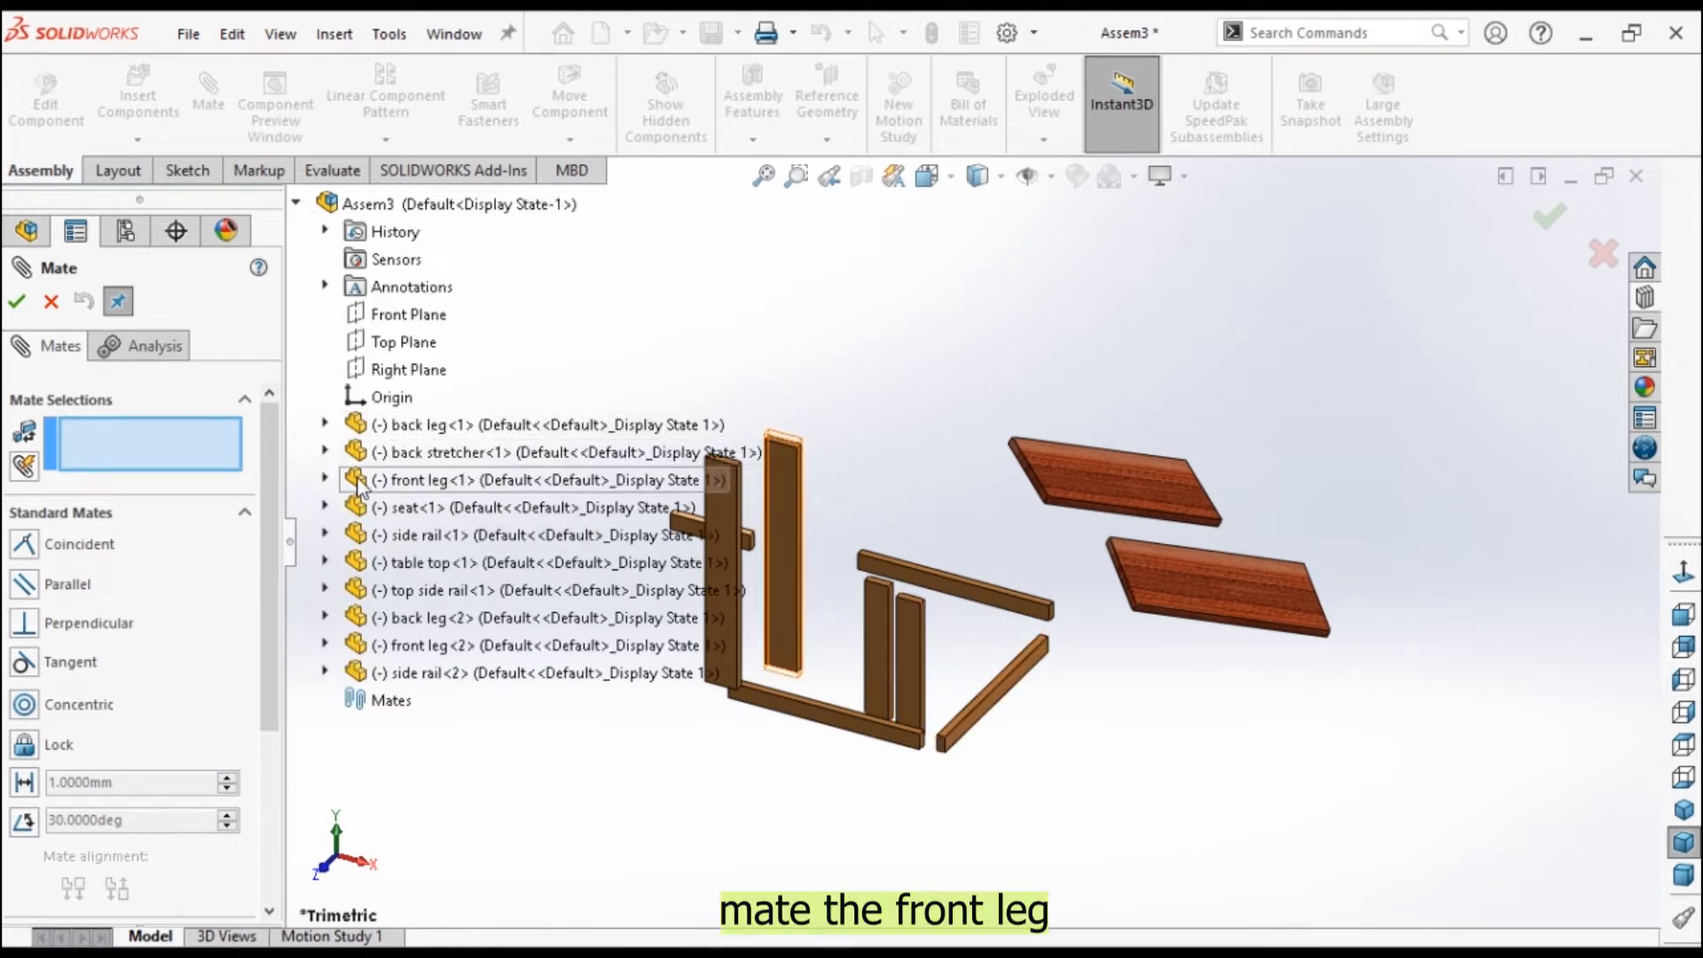
left_click(326, 480)
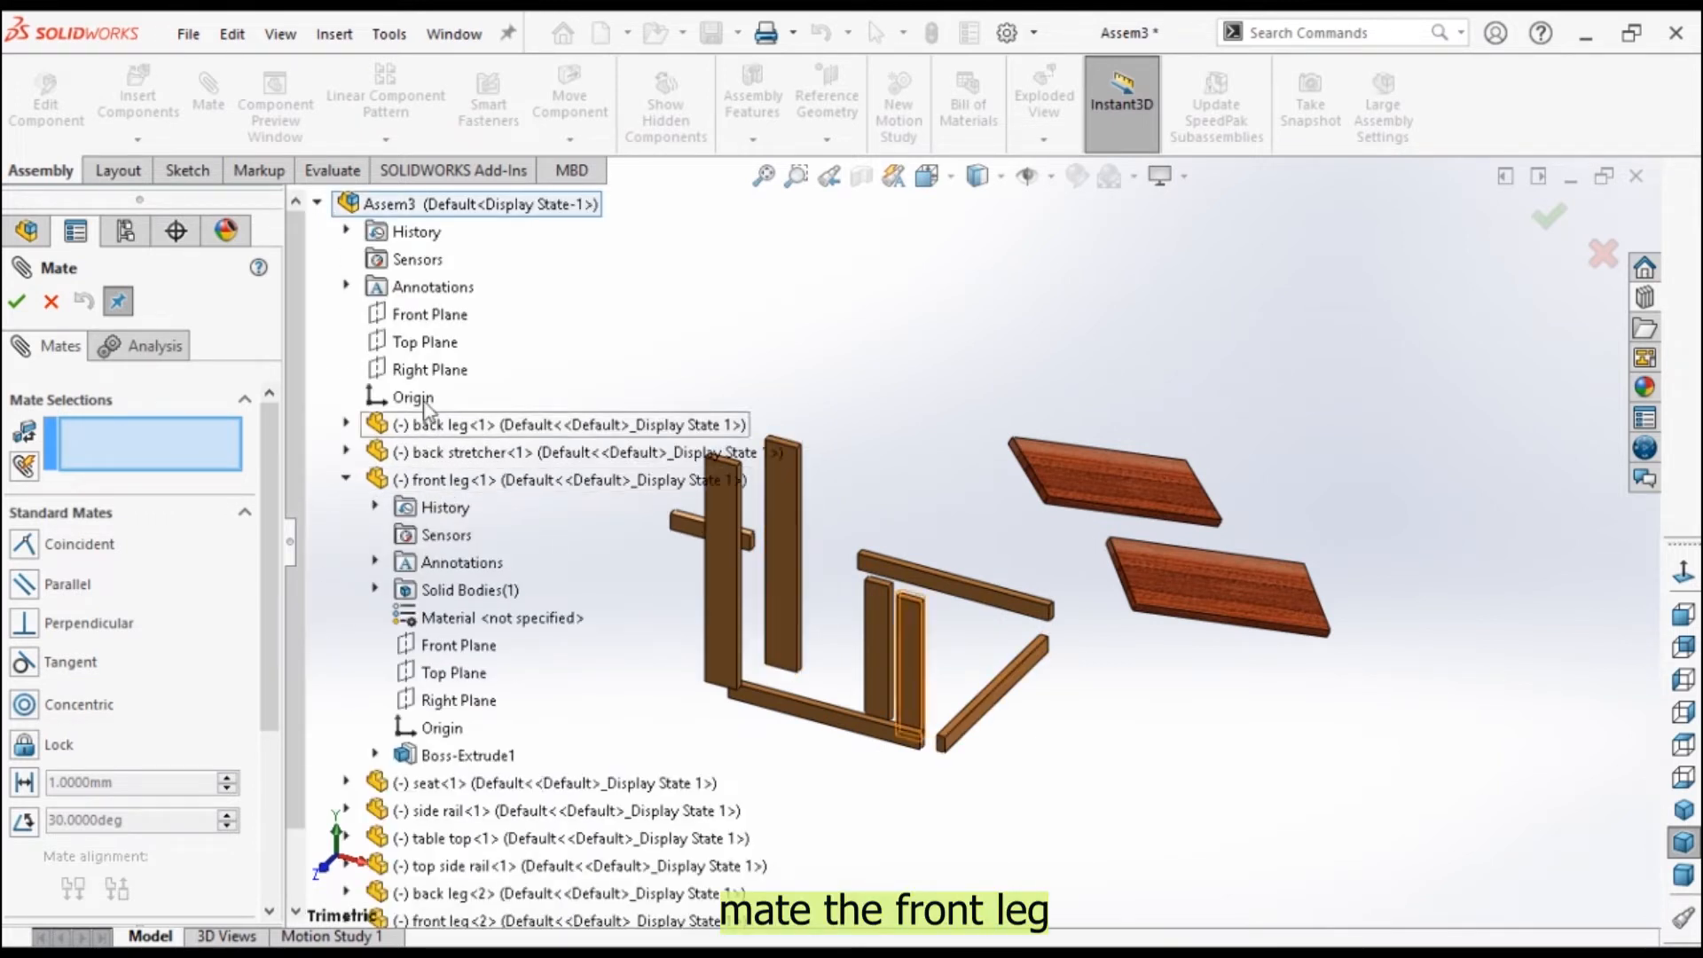
left_click(424, 344)
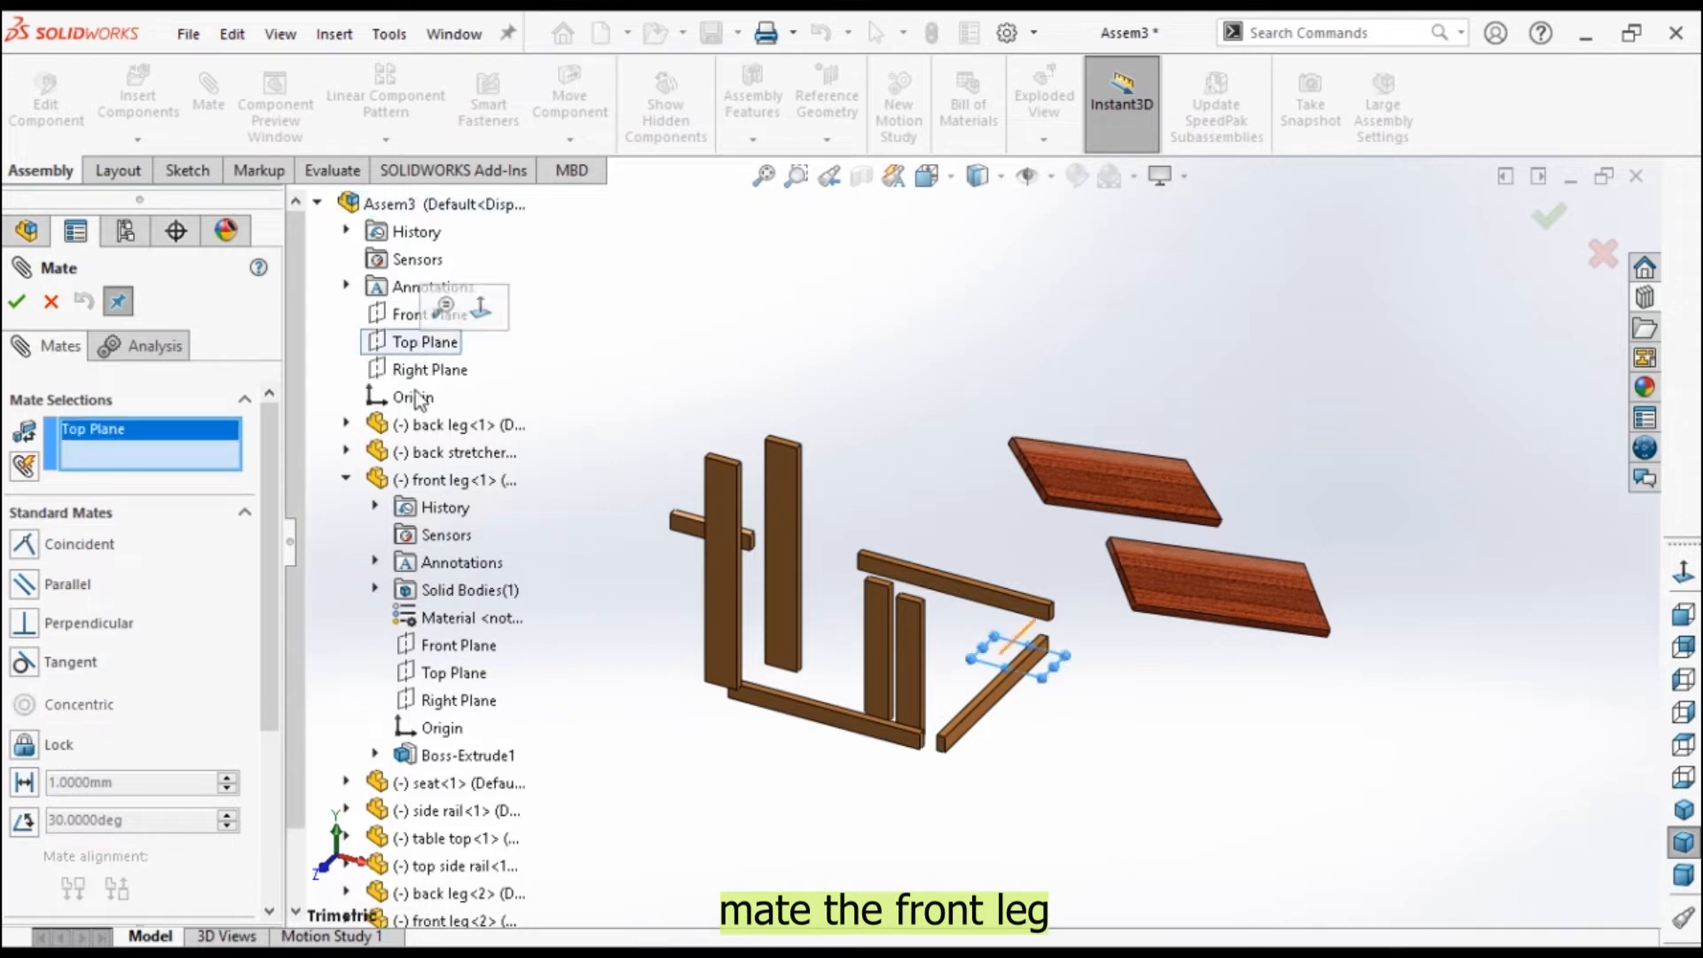
left_click(431, 677)
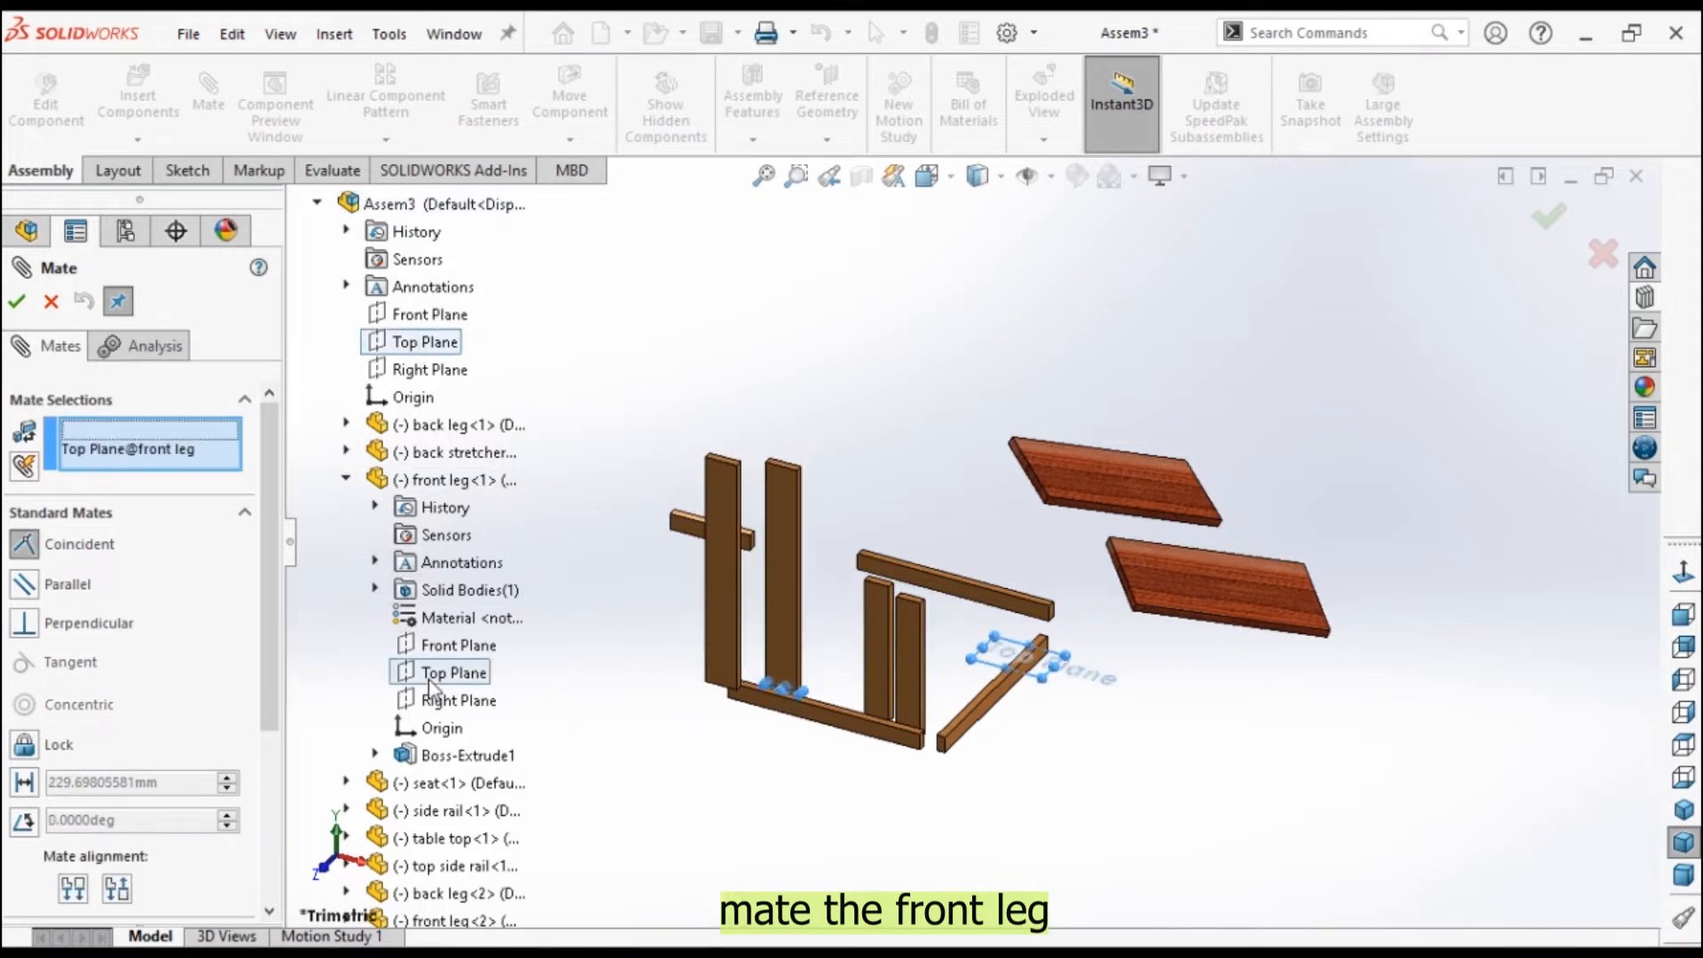
left_click(16, 303)
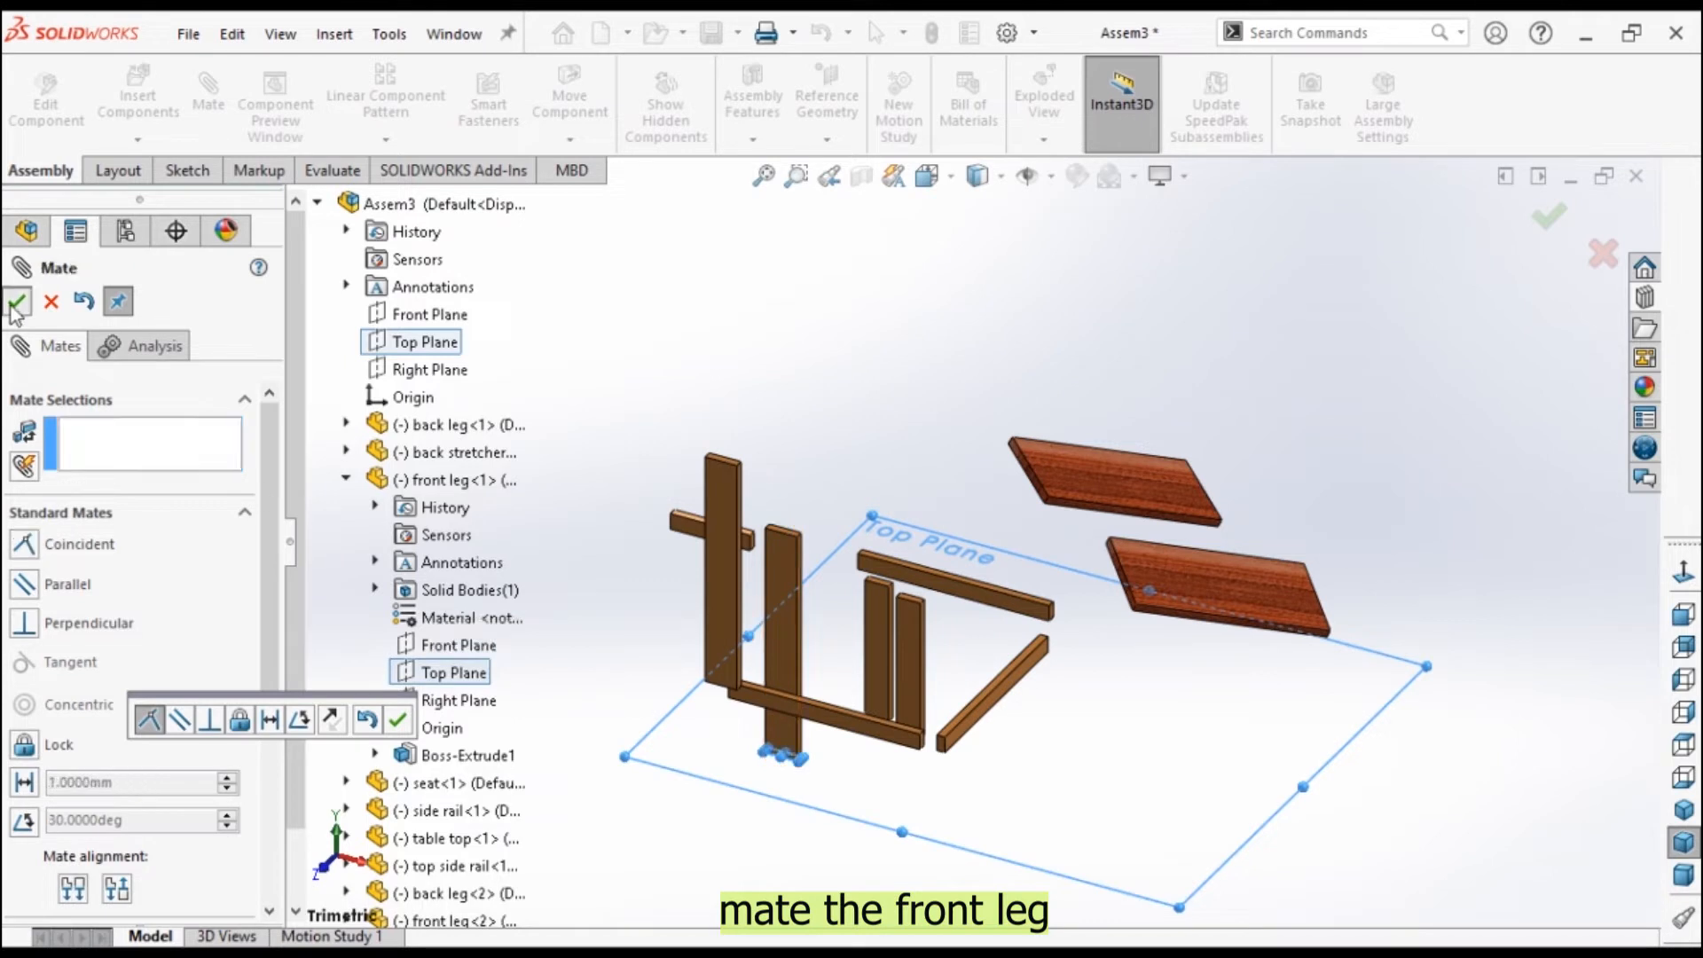
Add a coincident mate between the assembly's Right Plane and the Right Plane of front leg<1>.
left_click(428, 375)
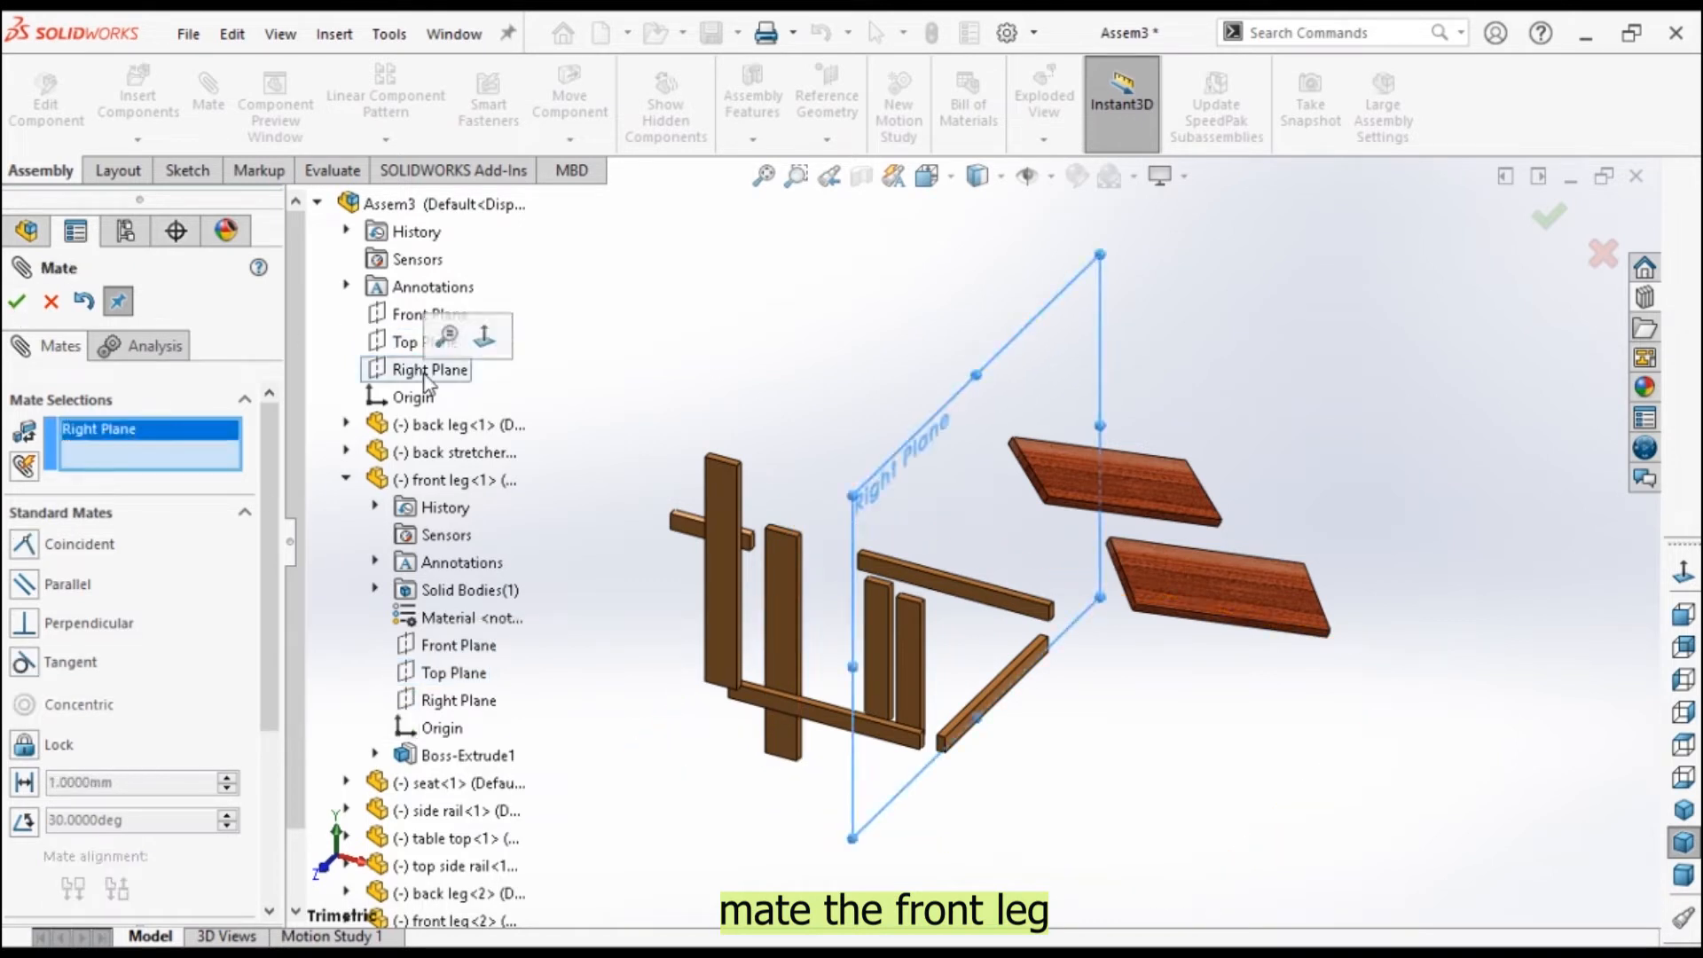
left_click(442, 705)
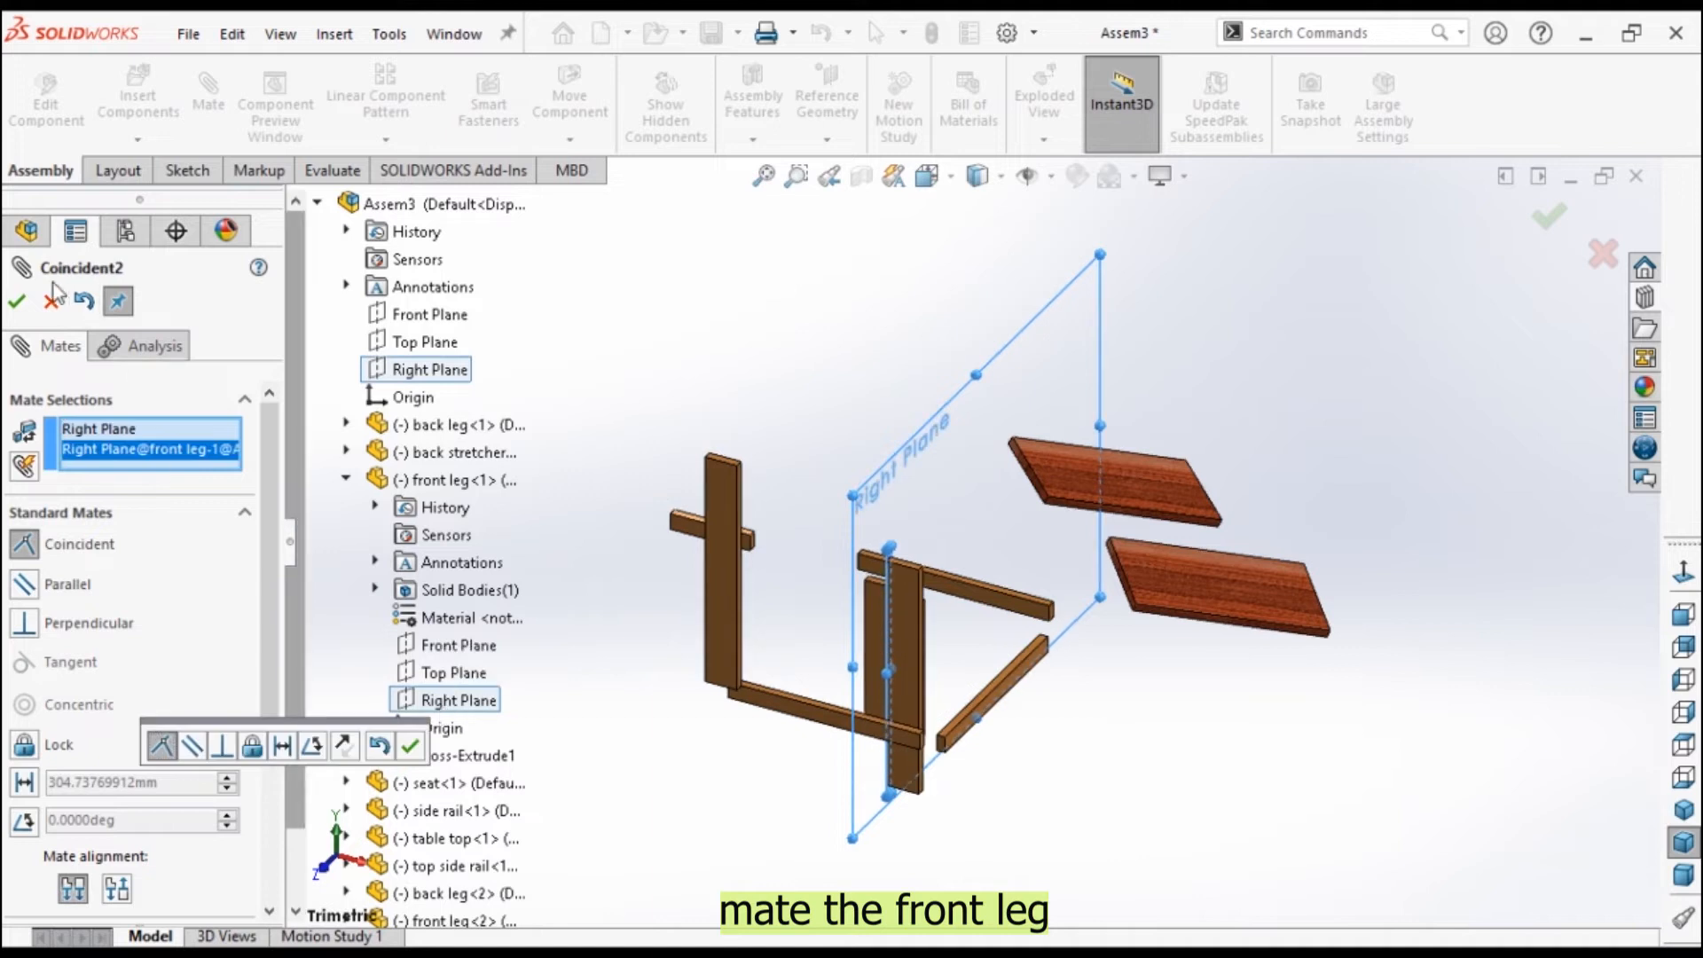
left_click(21, 305)
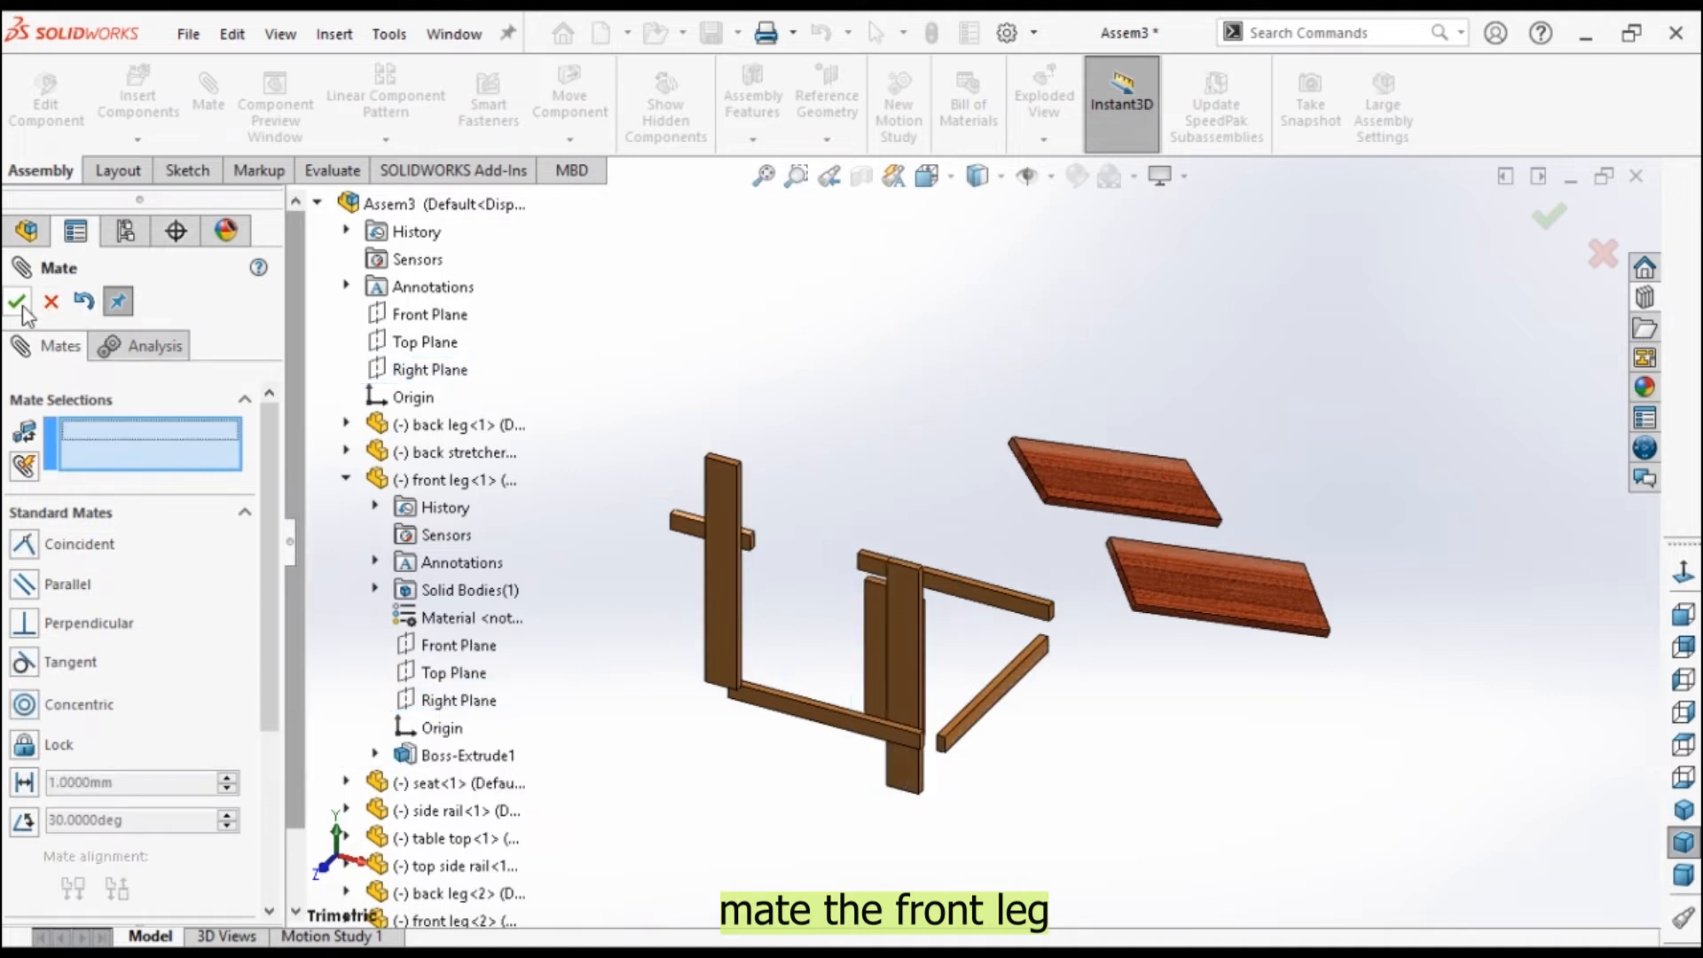
Add a coincident mate between the assembly's Front Plane and the Front Plane of front leg<1>.
left_click(441, 317)
left_click(454, 647)
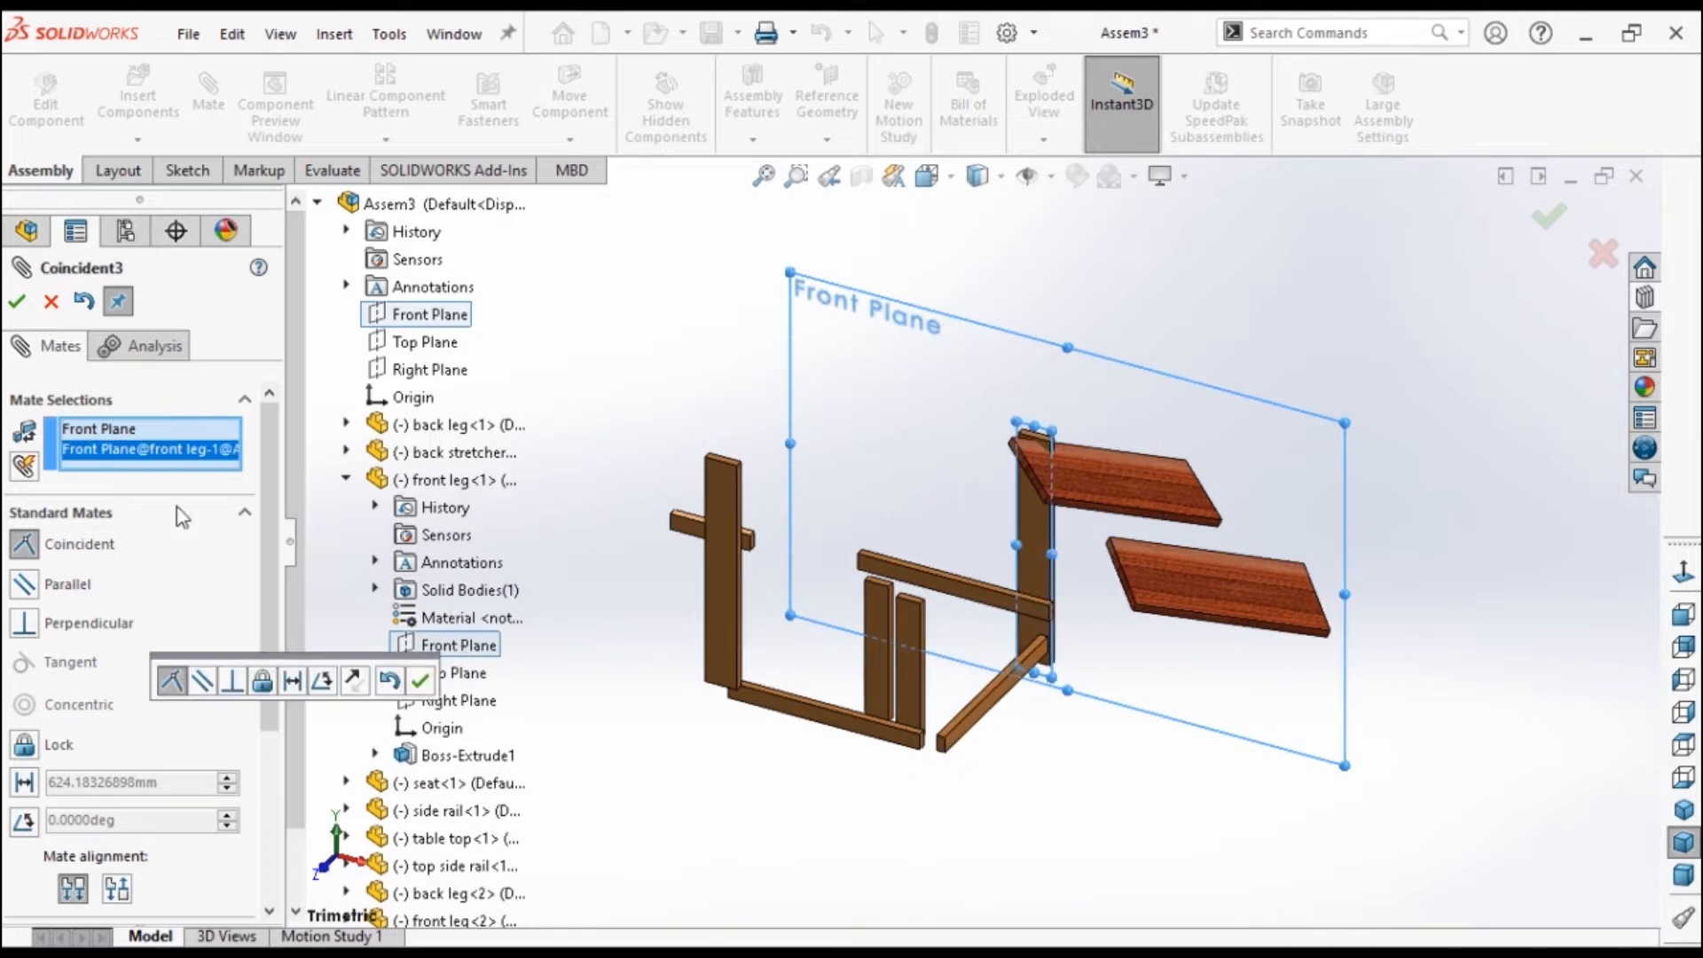
left_click(18, 305)
Move the seat, table top and second side rail clear of the mated front leg.
scroll(1127, 548, "down", 3)
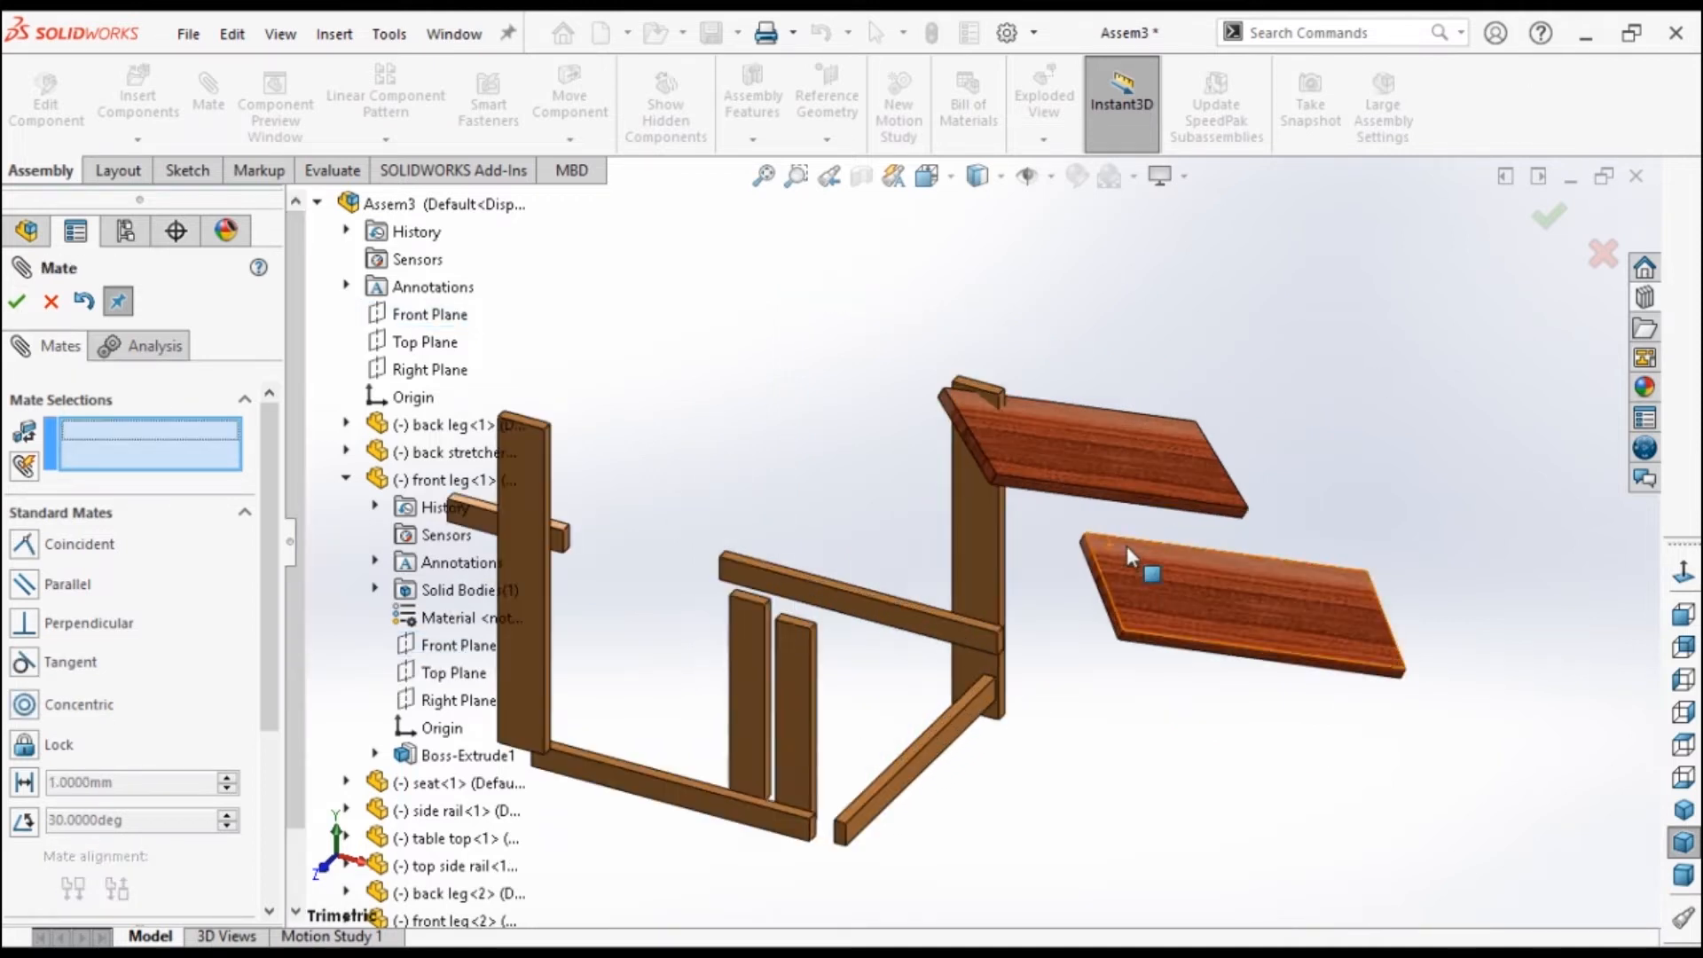
scroll(1127, 548, "up", 1)
left_click_drag(1107, 465, 1319, 410)
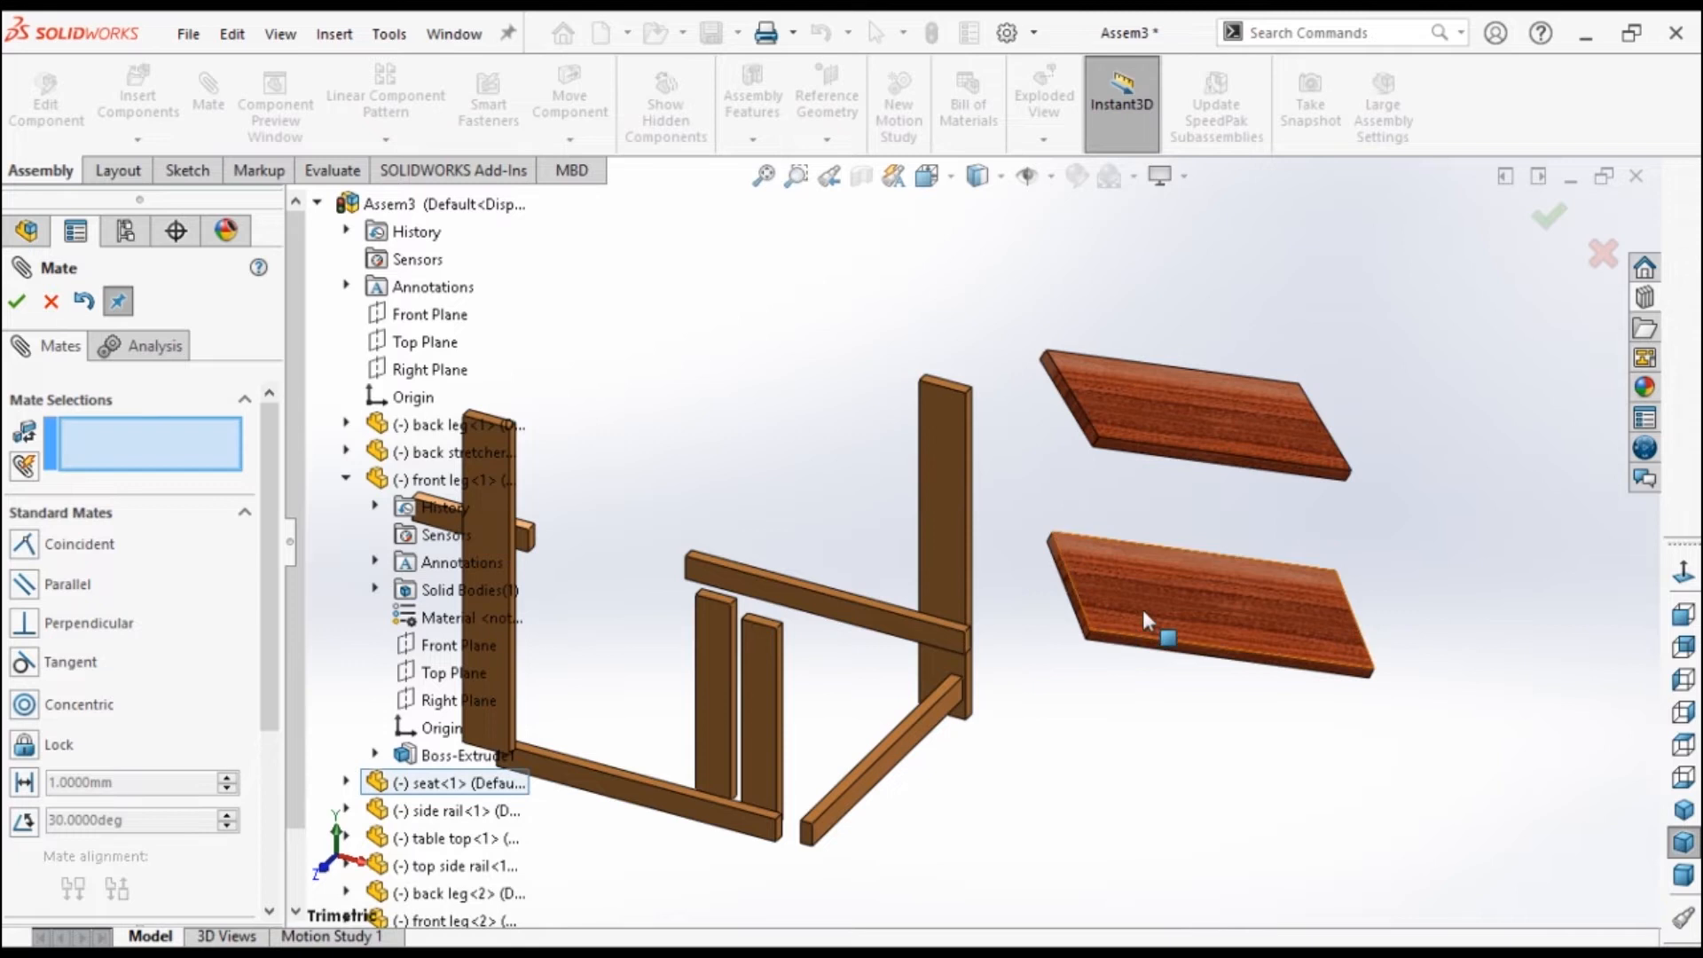
left_click_drag(1100, 605, 1283, 576)
left_click_drag(865, 612, 805, 394)
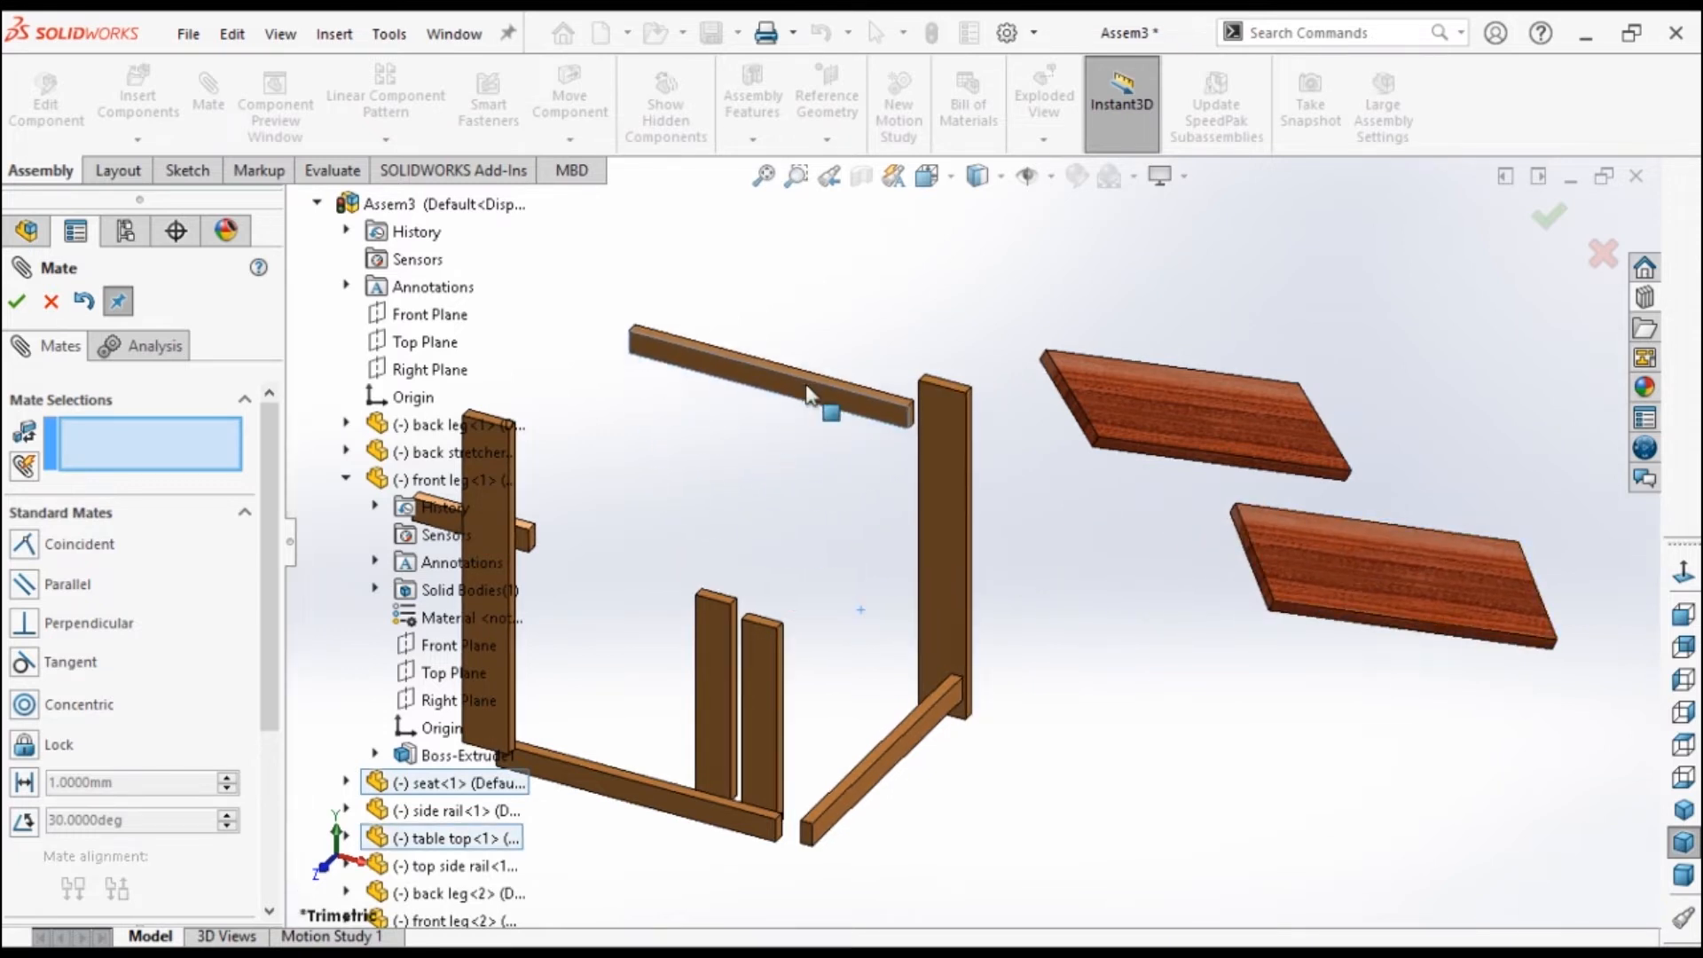
scroll(989, 777, "up", 3)
scroll(993, 779, "down", 1)
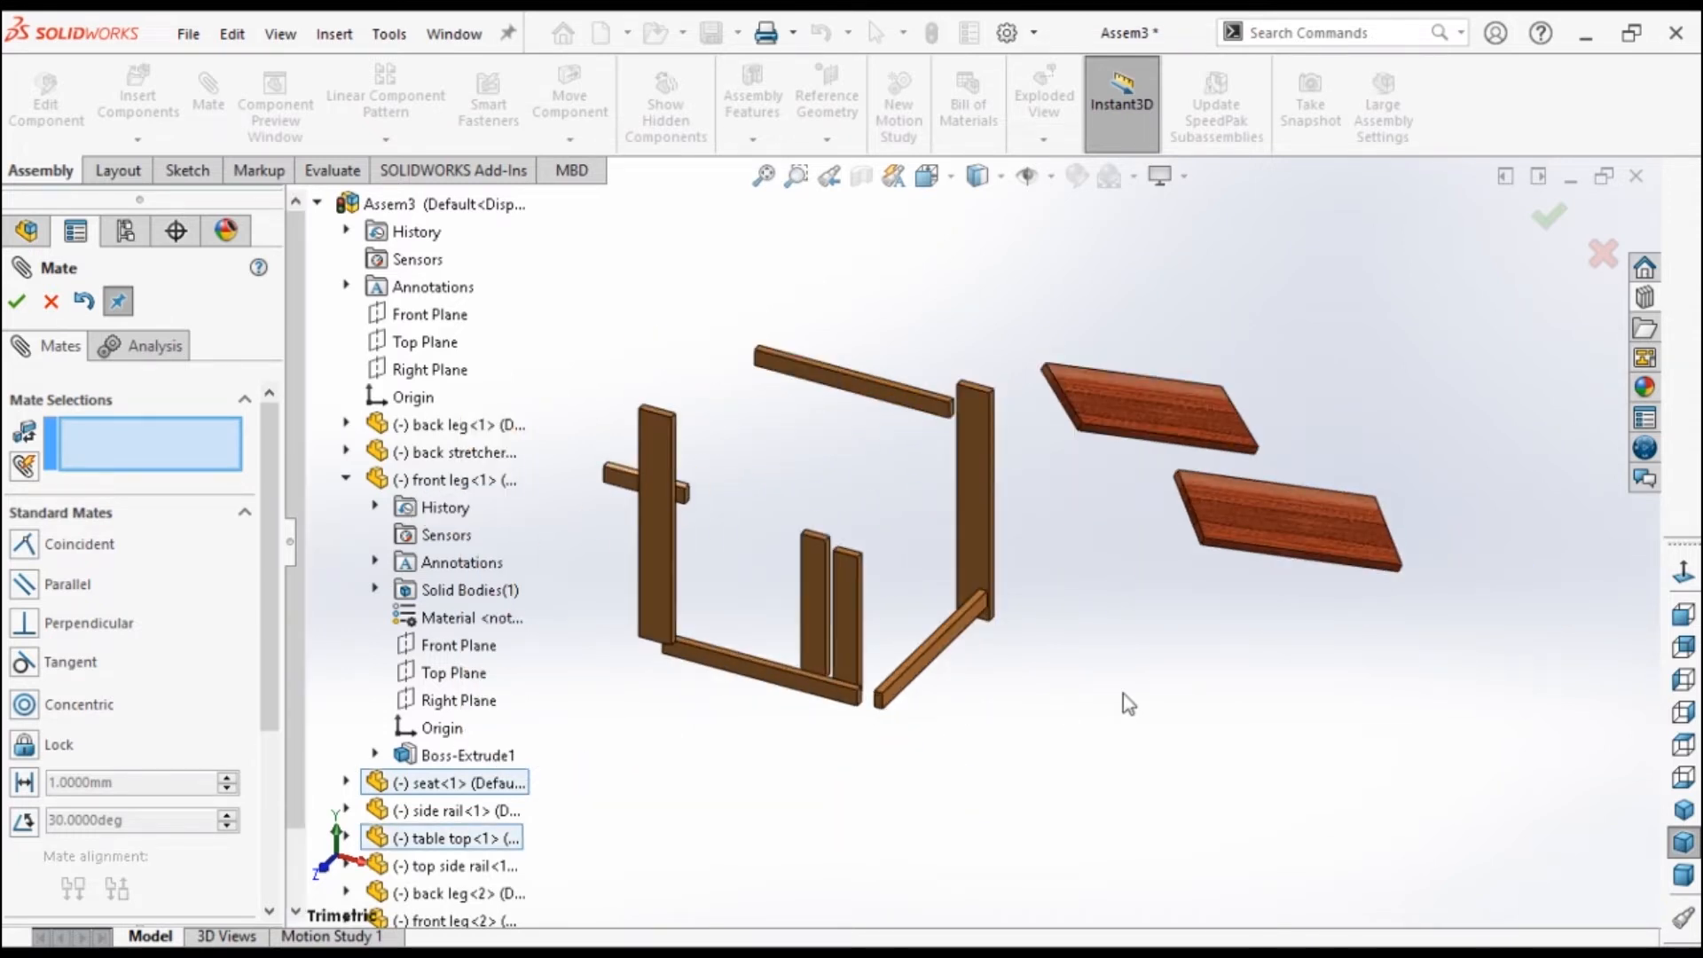
View the assembly from the bottom to examine how the loose parts are laid out.
left_click(1683, 779)
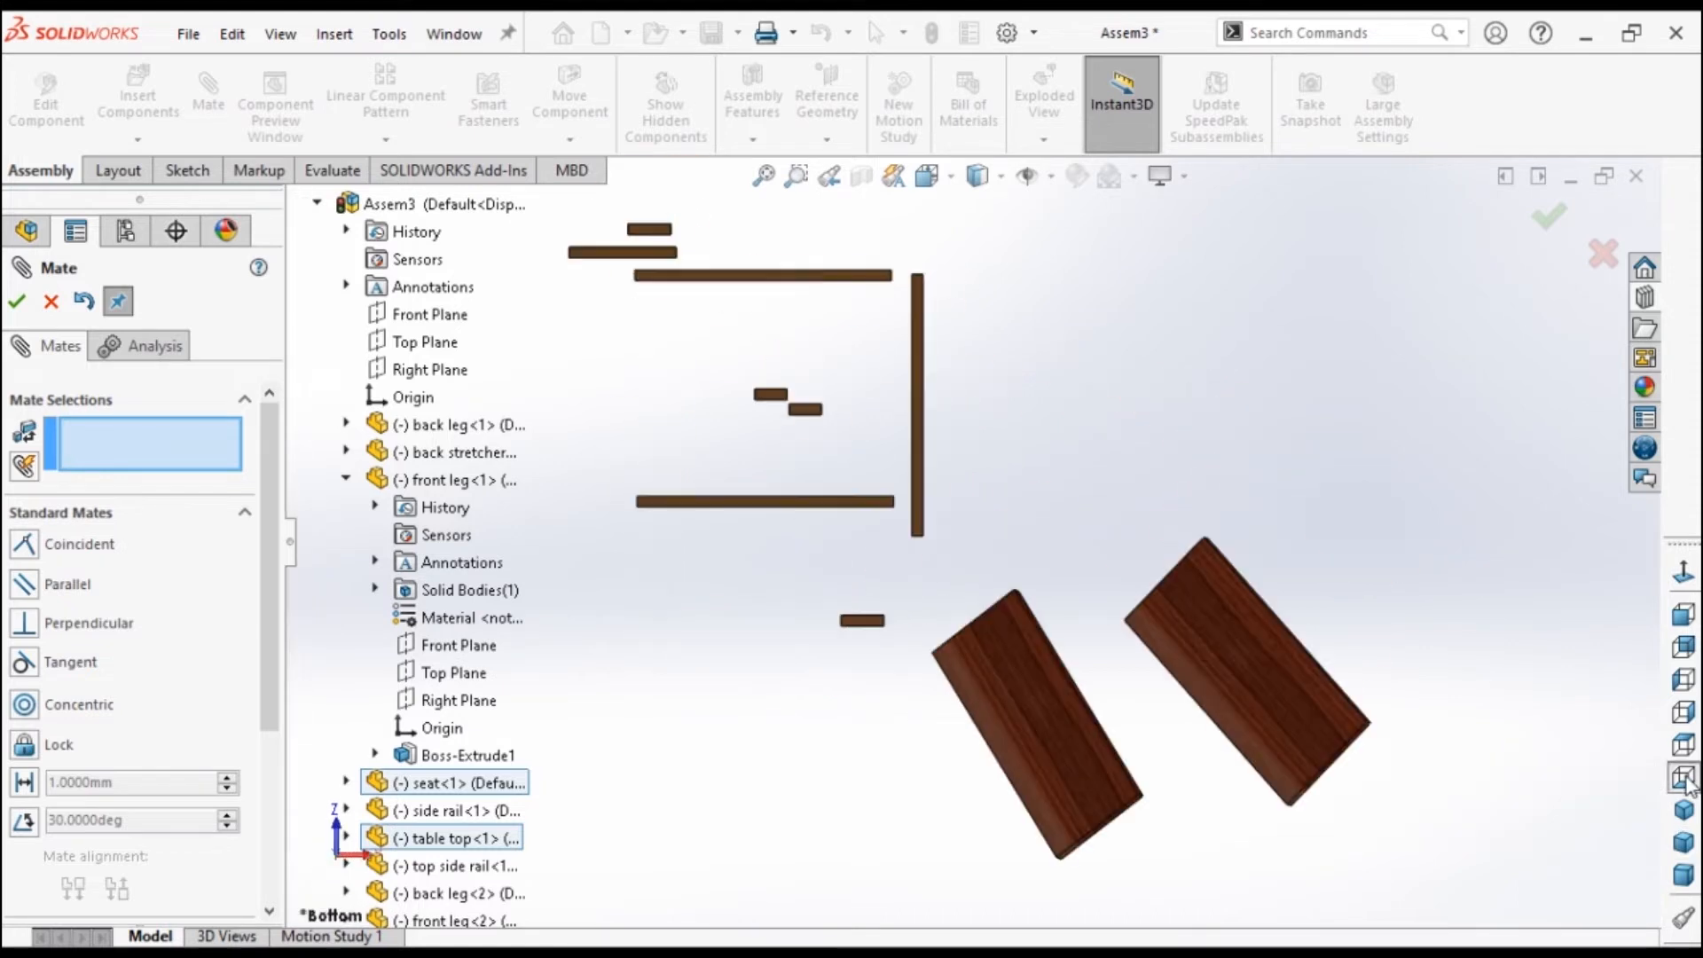
scroll(868, 519, "up", 2)
scroll(869, 529, "down", 2)
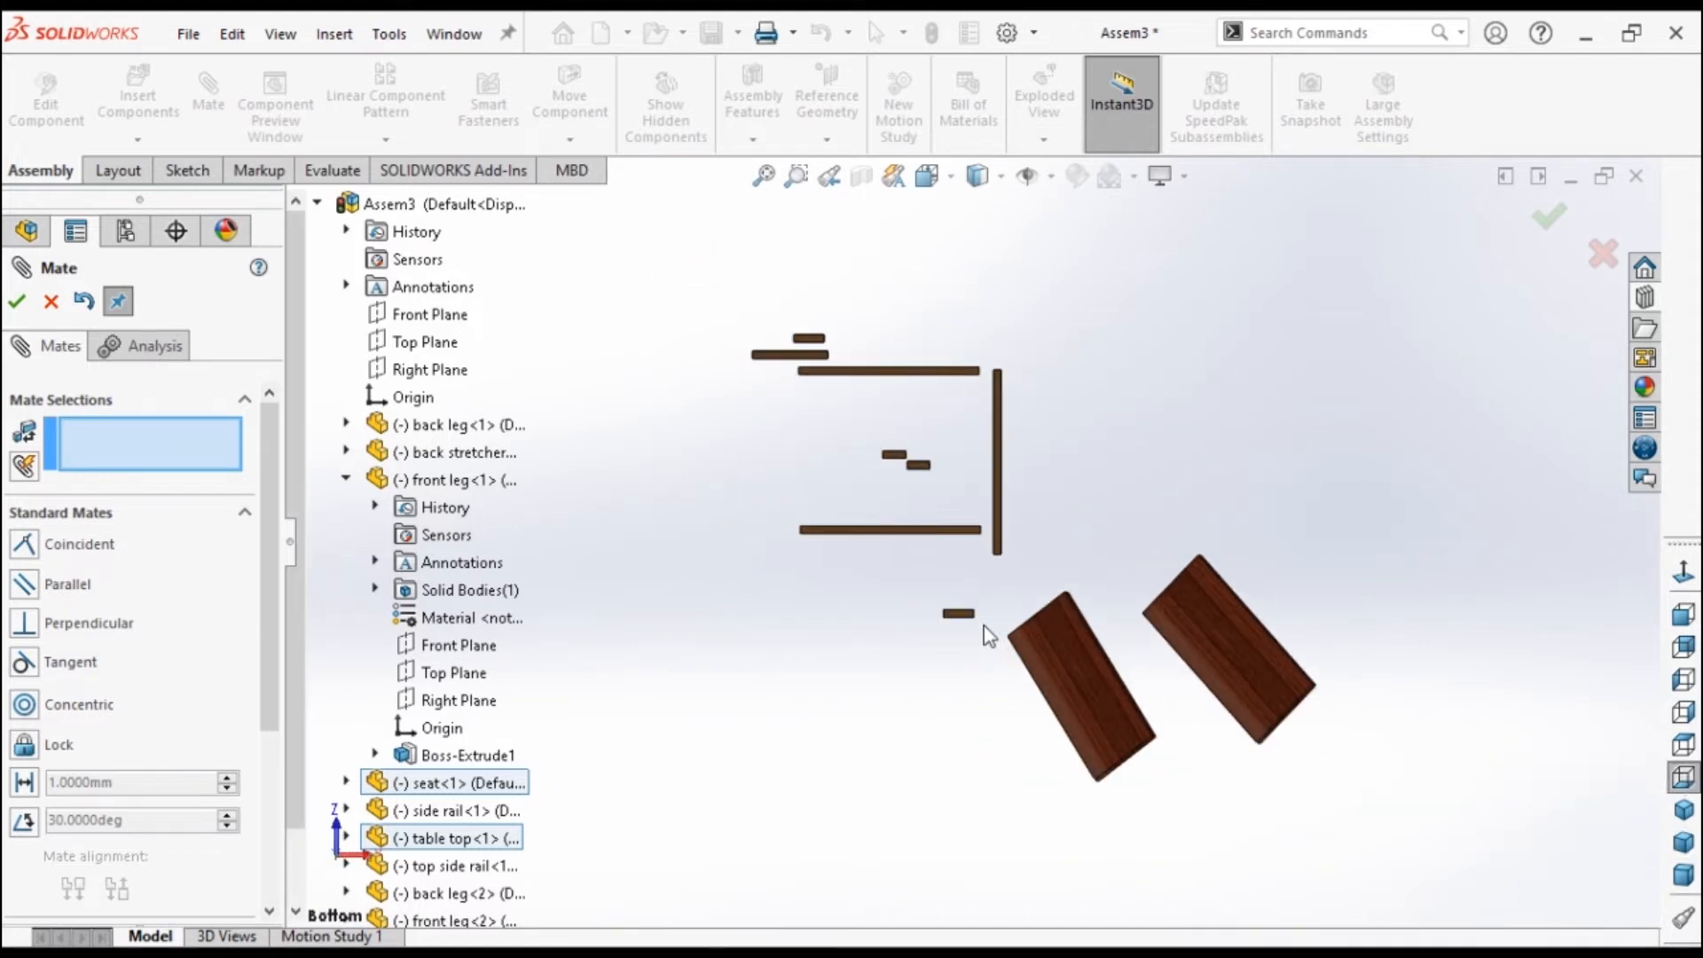
Add a coincident mate between the bottom faces of front leg<1> and back leg<1>.
scroll(961, 612, "down", 2)
left_click(956, 590)
scroll(901, 426, "up", 3)
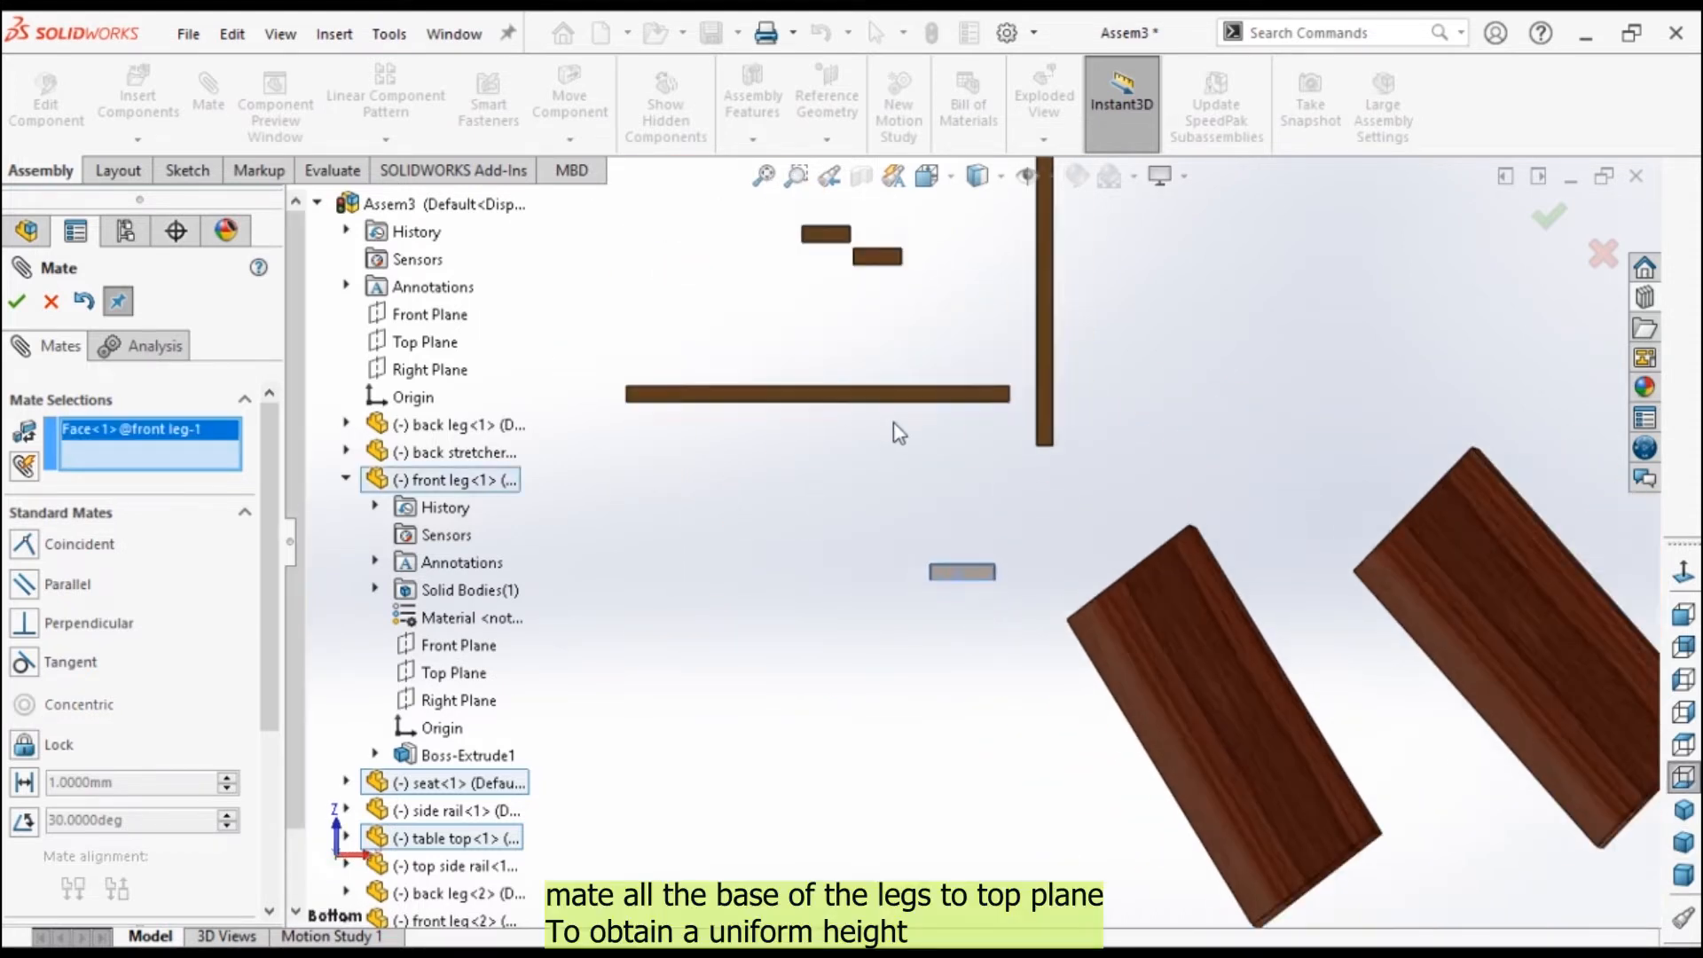
left_click(909, 347)
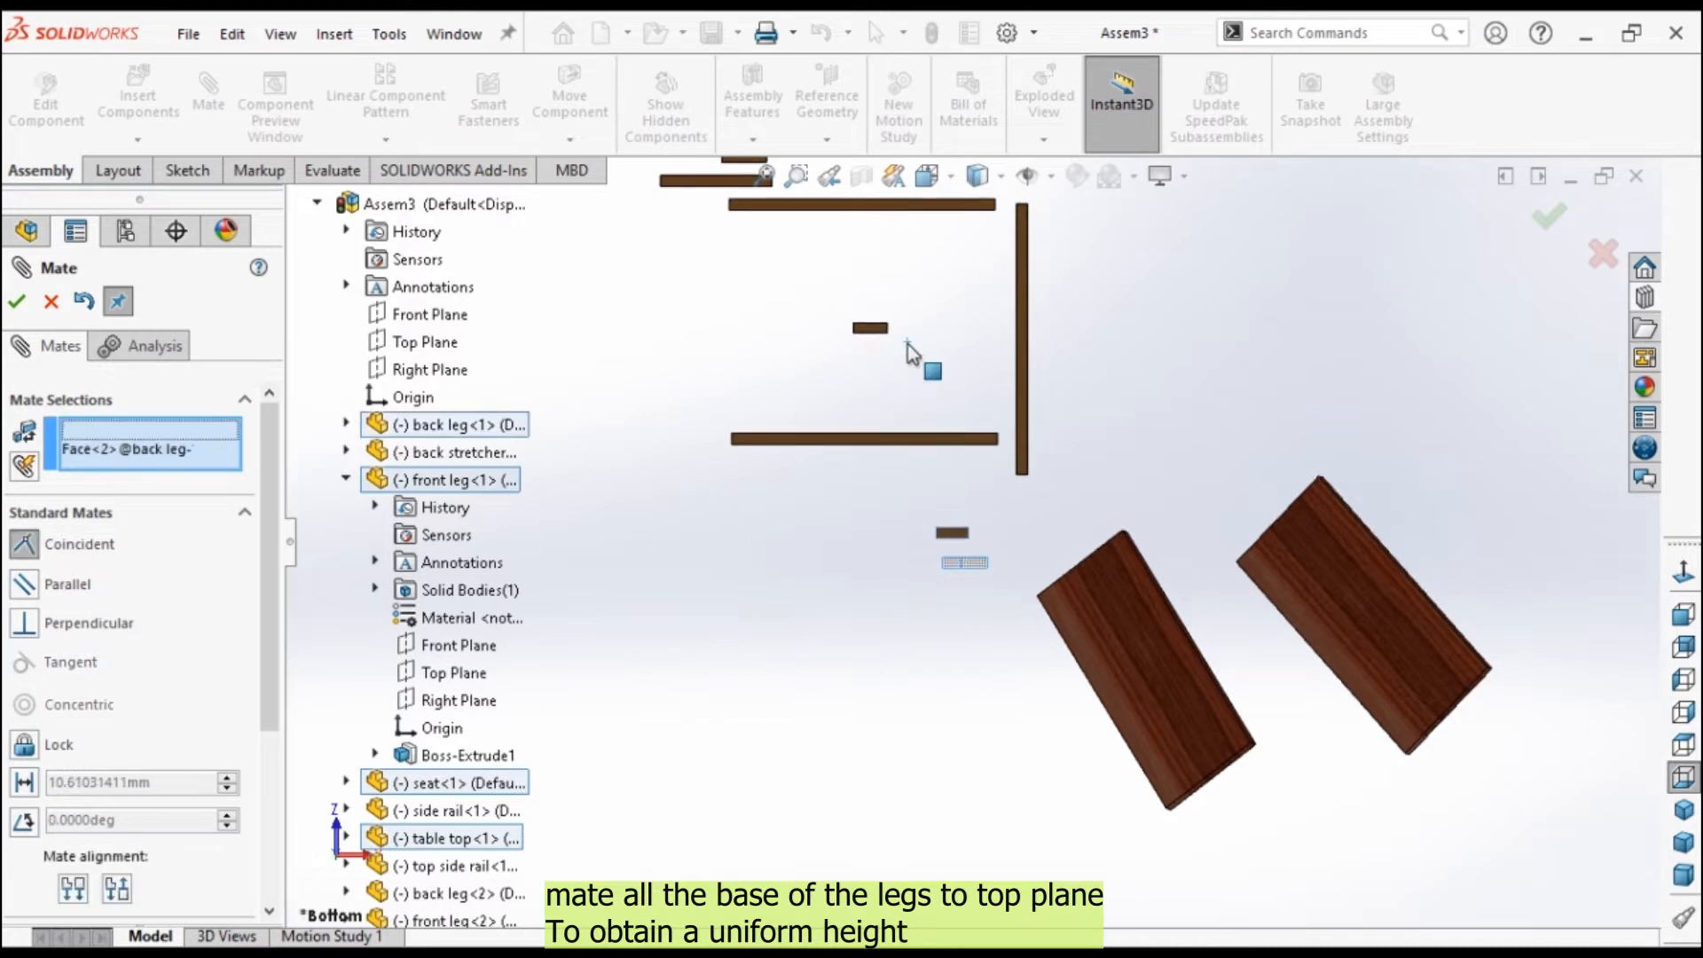
left_click(18, 303)
scroll(968, 556, "down", 5)
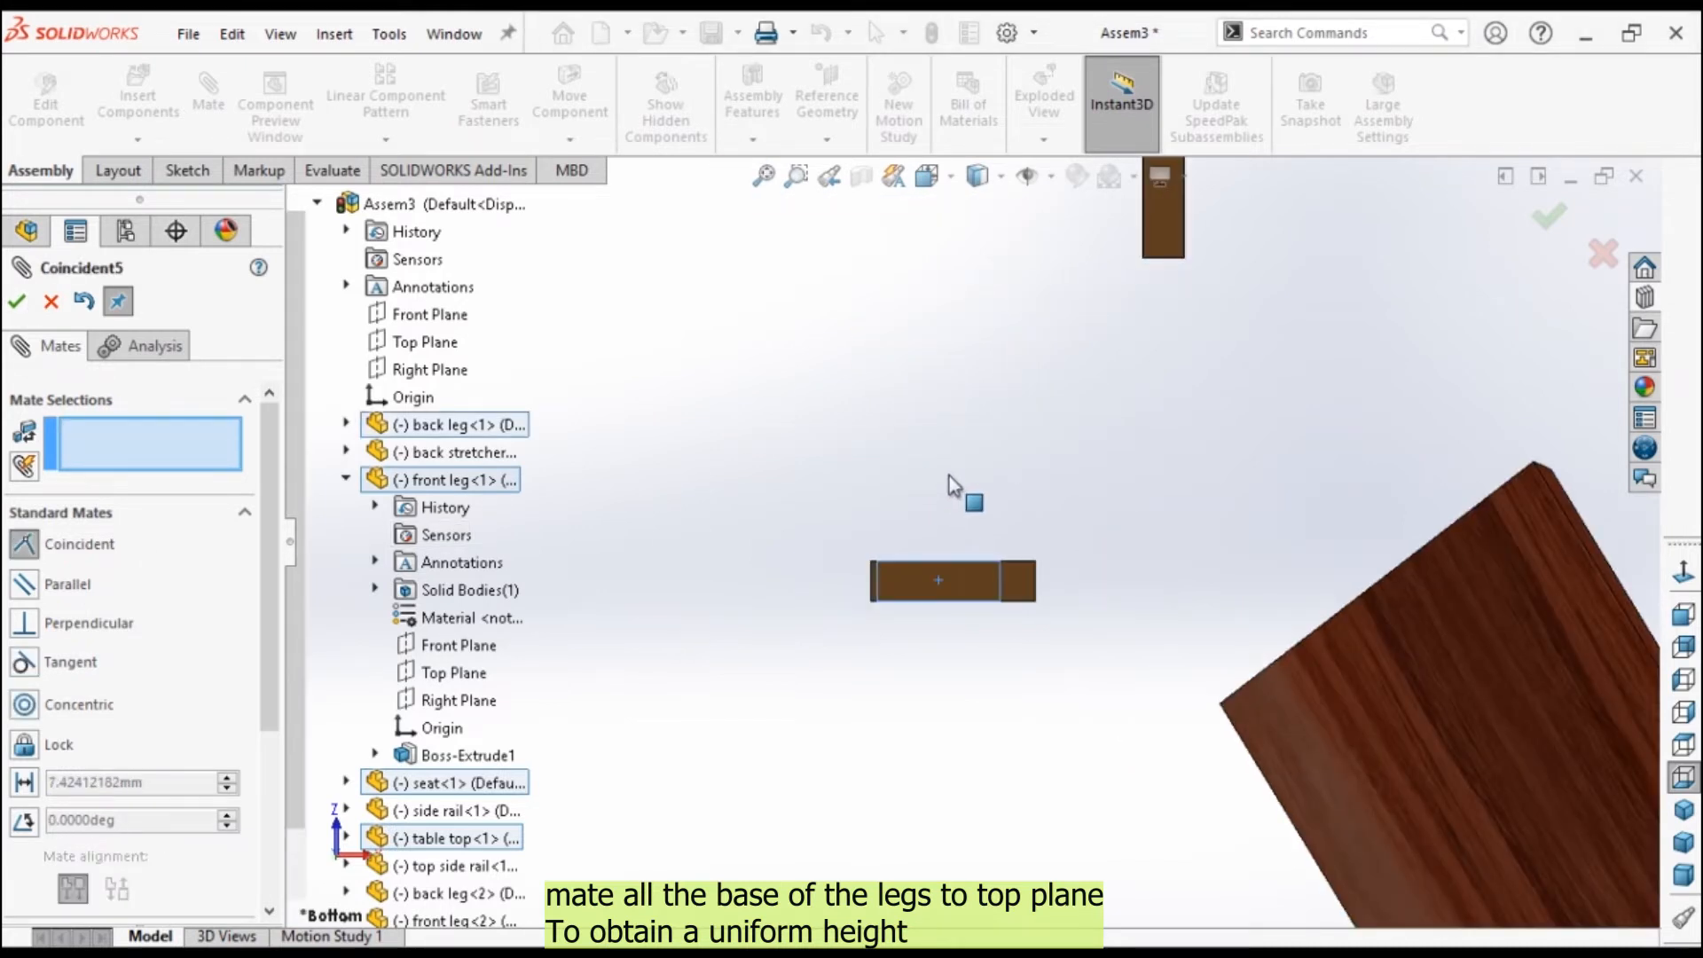
Add a coincident mate between the bottom faces of back leg<2> and front leg<1>, and move back leg<2> clear.
scroll(851, 552, "up", 5)
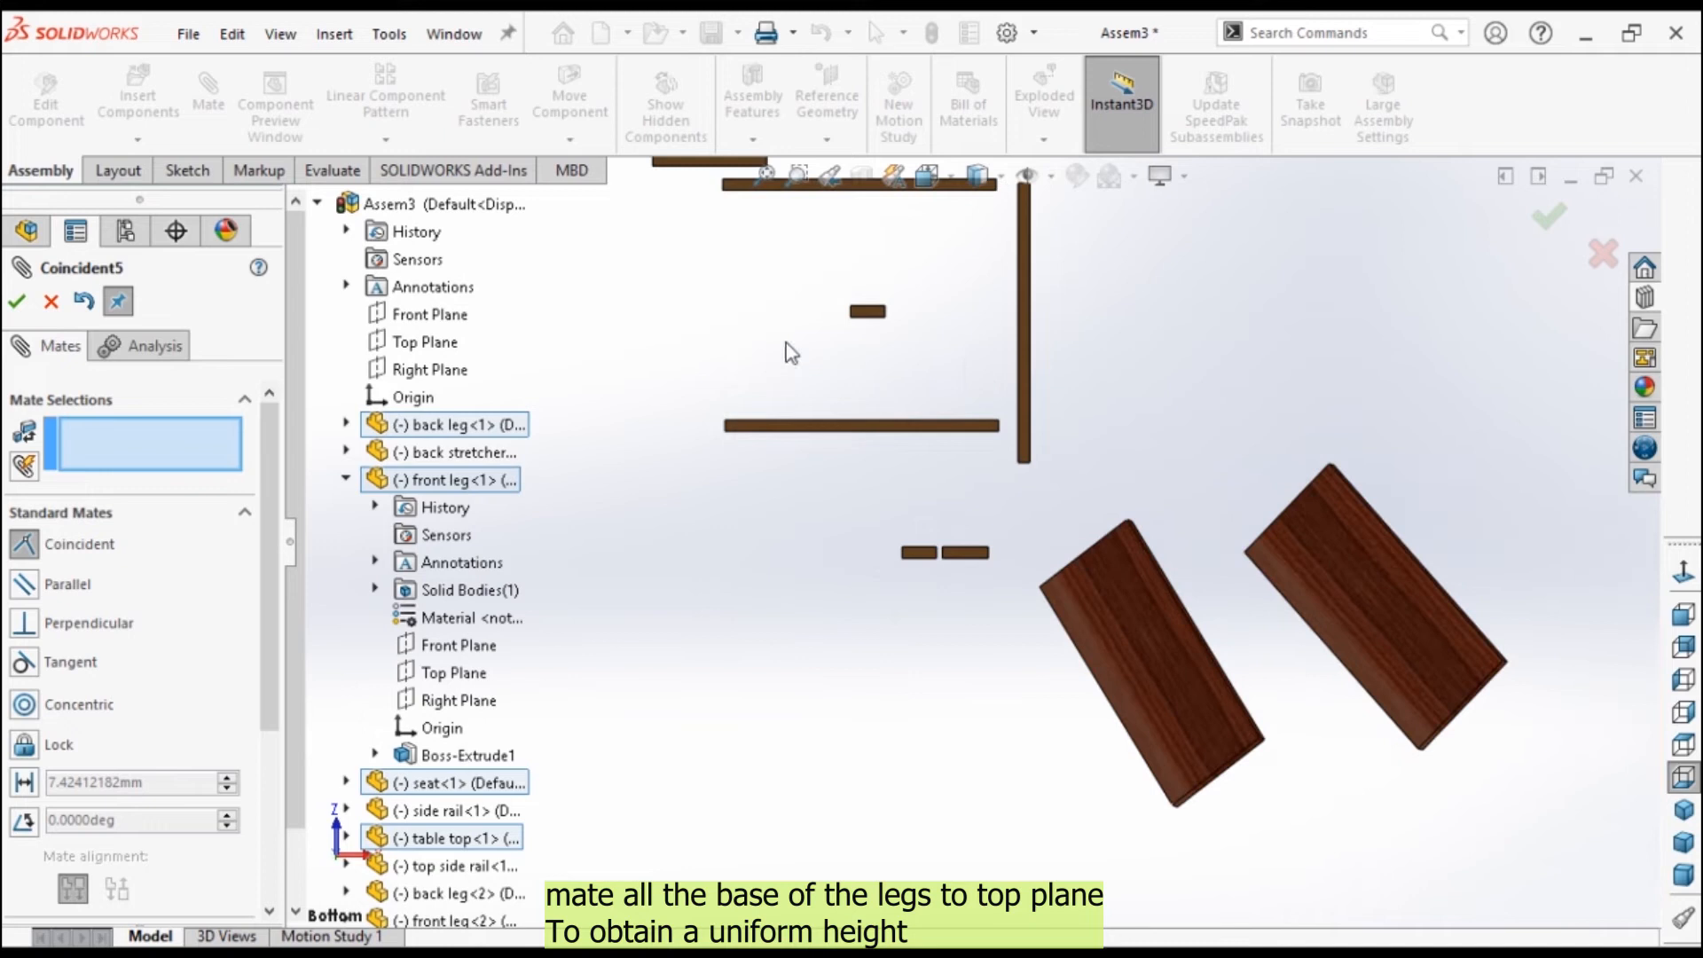
left_click(868, 312)
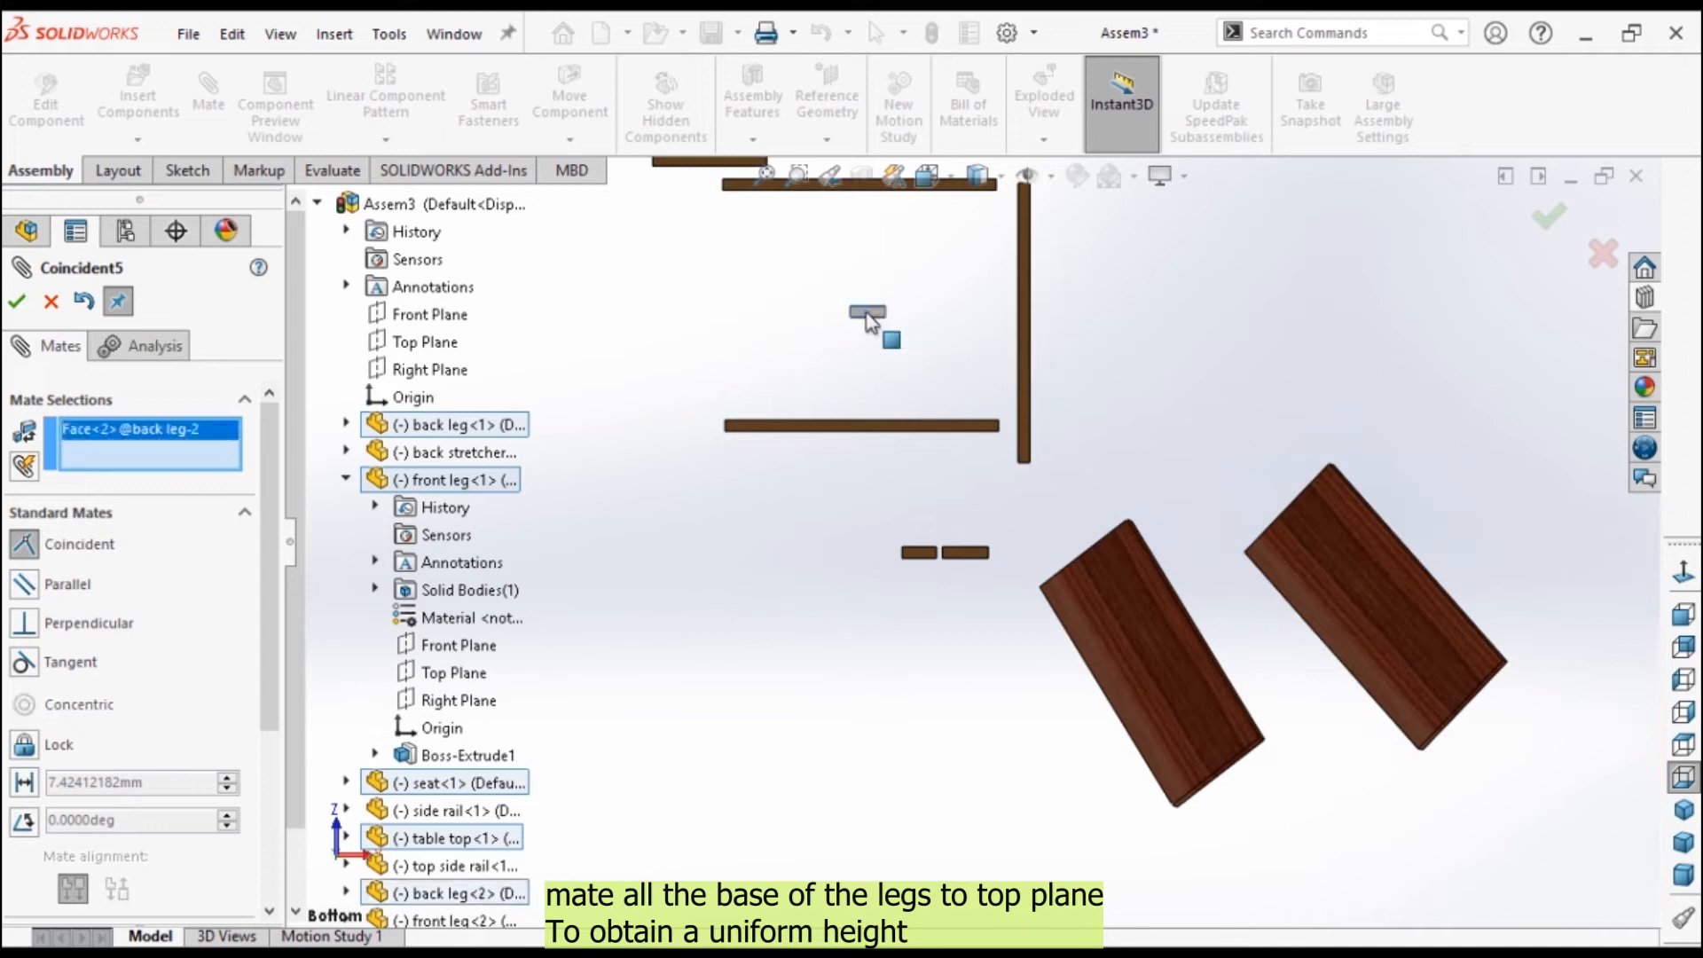
left_click(976, 553)
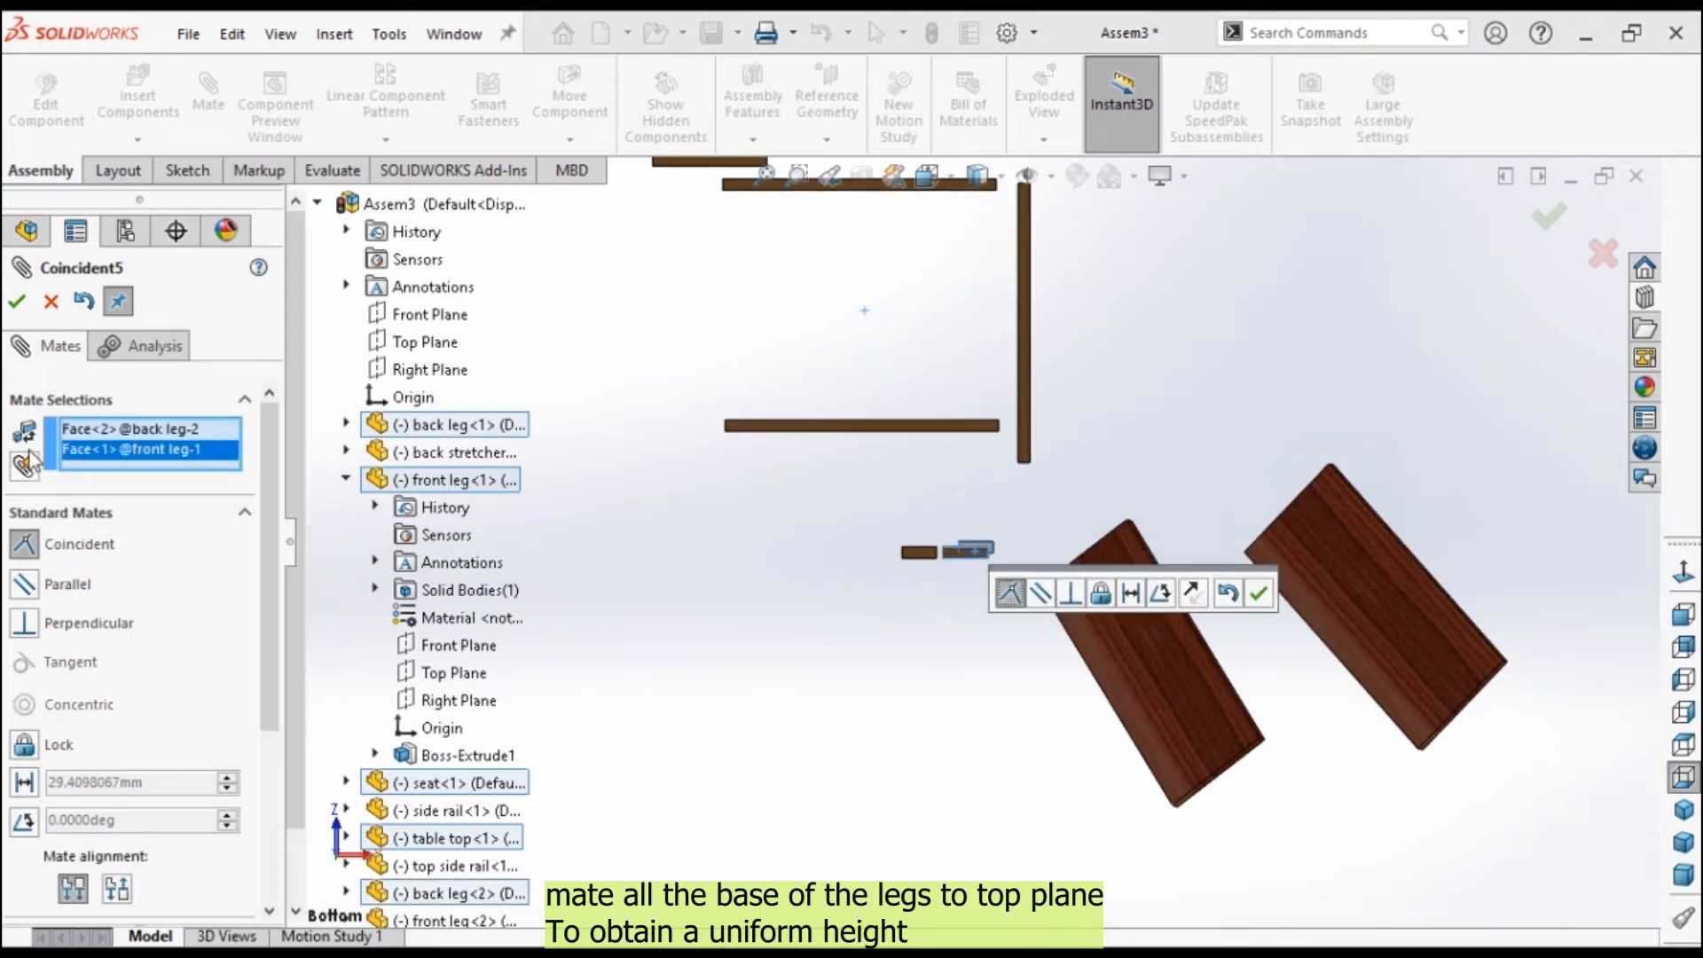
left_click(18, 303)
scroll(940, 523, "down", 3)
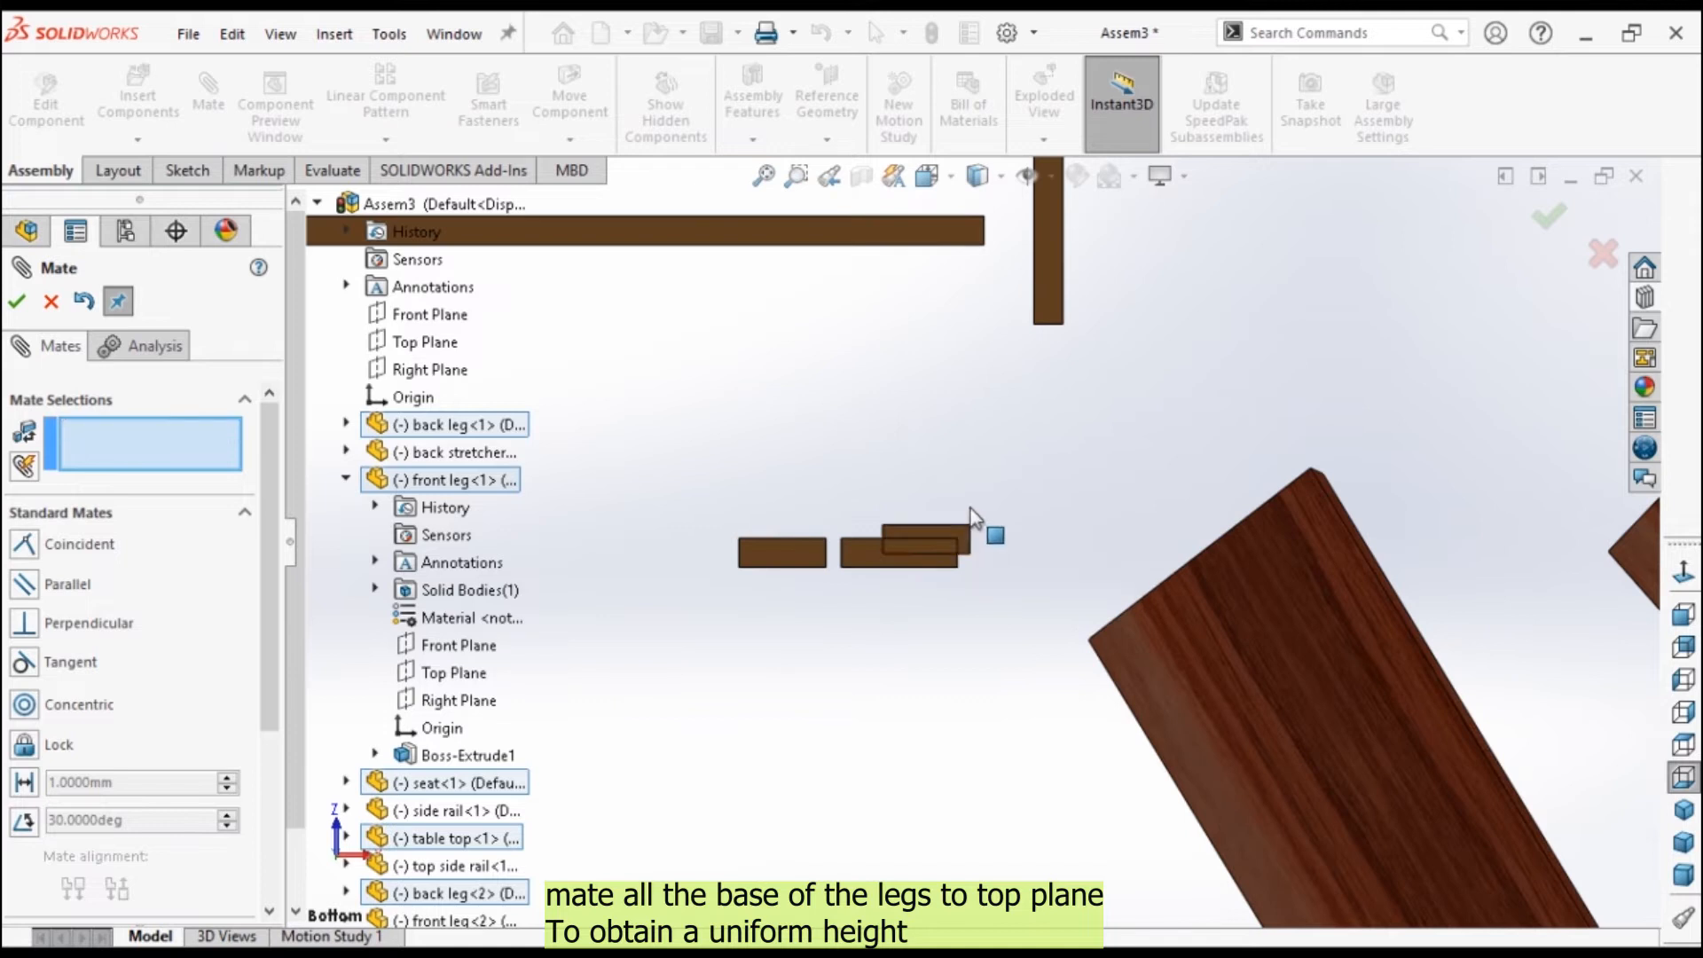
left_click_drag(970, 508, 1002, 486)
scroll(1000, 486, "up", 6)
Add a coincident mate between the bottom faces of front leg<1> and front leg<2>.
scroll(965, 519, "down", 5)
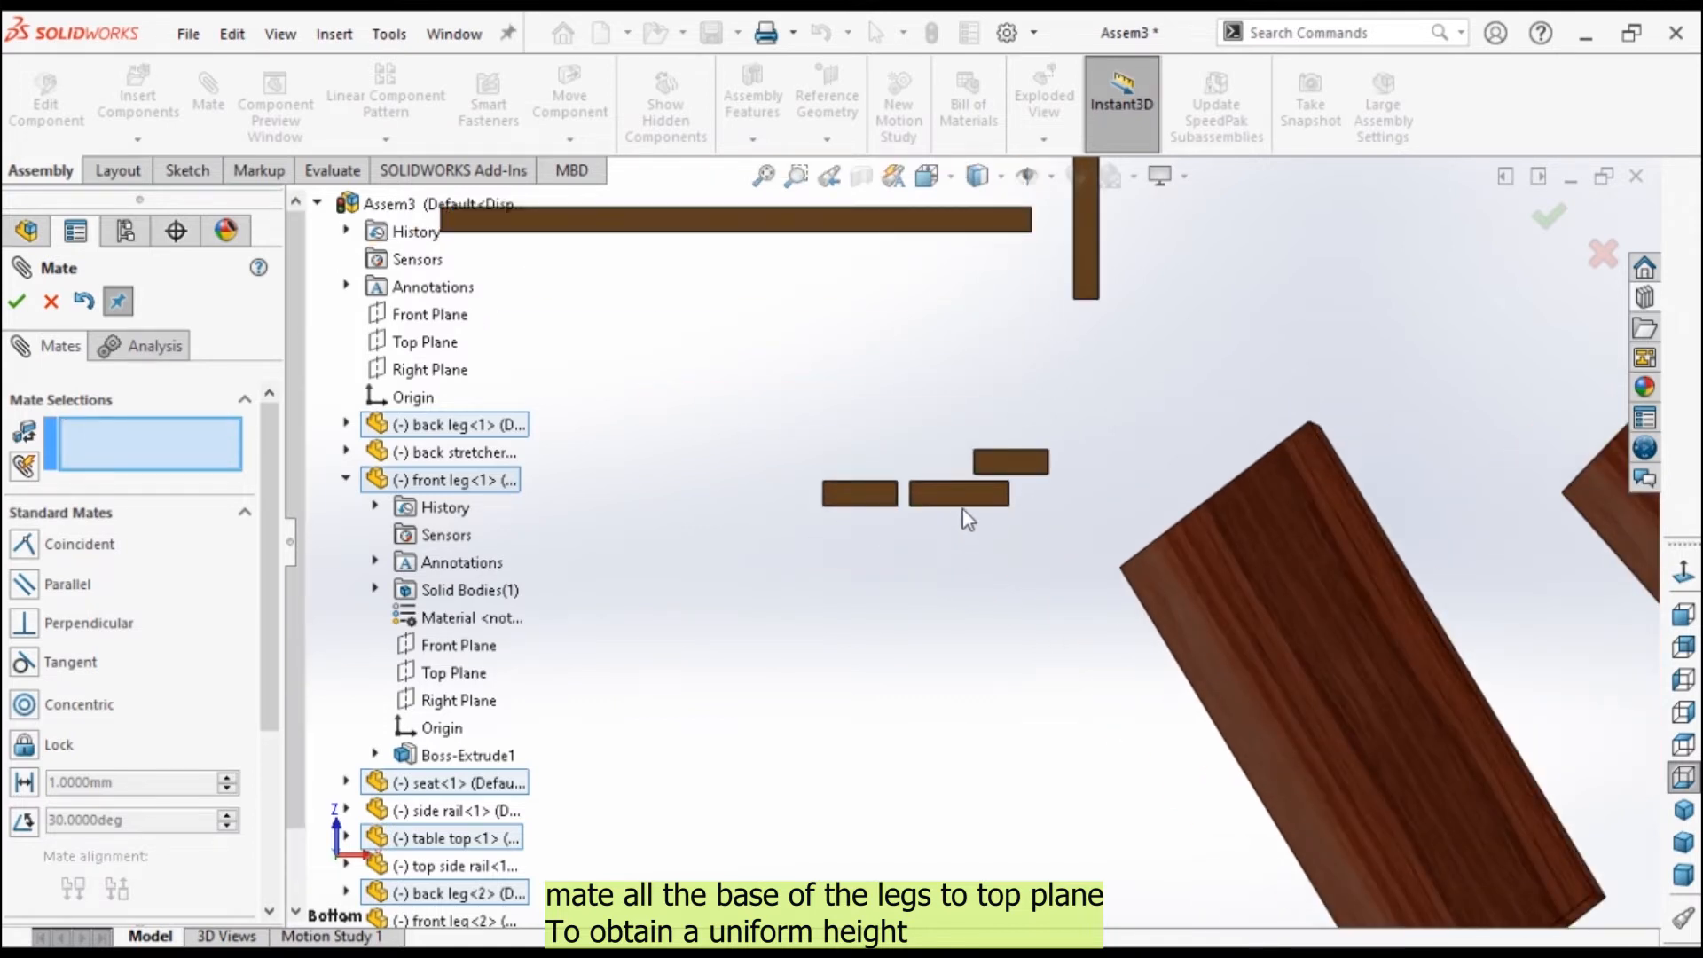
left_click(961, 497)
scroll(967, 545, "up", 8)
scroll(877, 306, "down", 6)
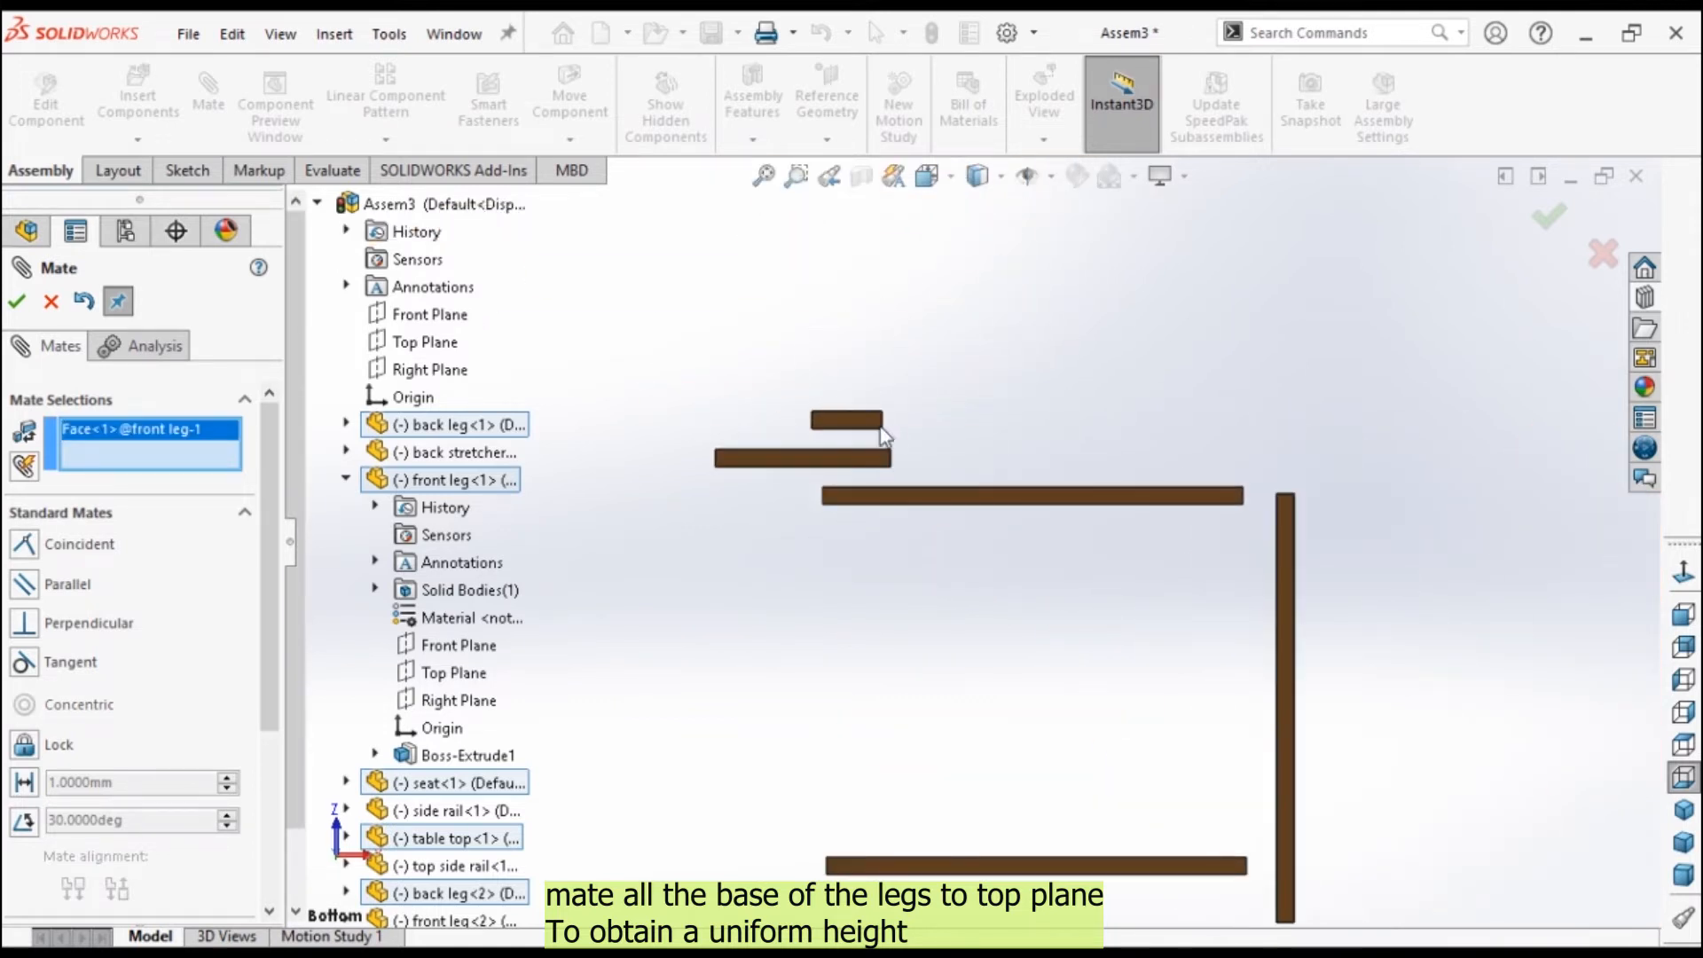
left_click(850, 421)
left_click_drag(850, 421, 1050, 862)
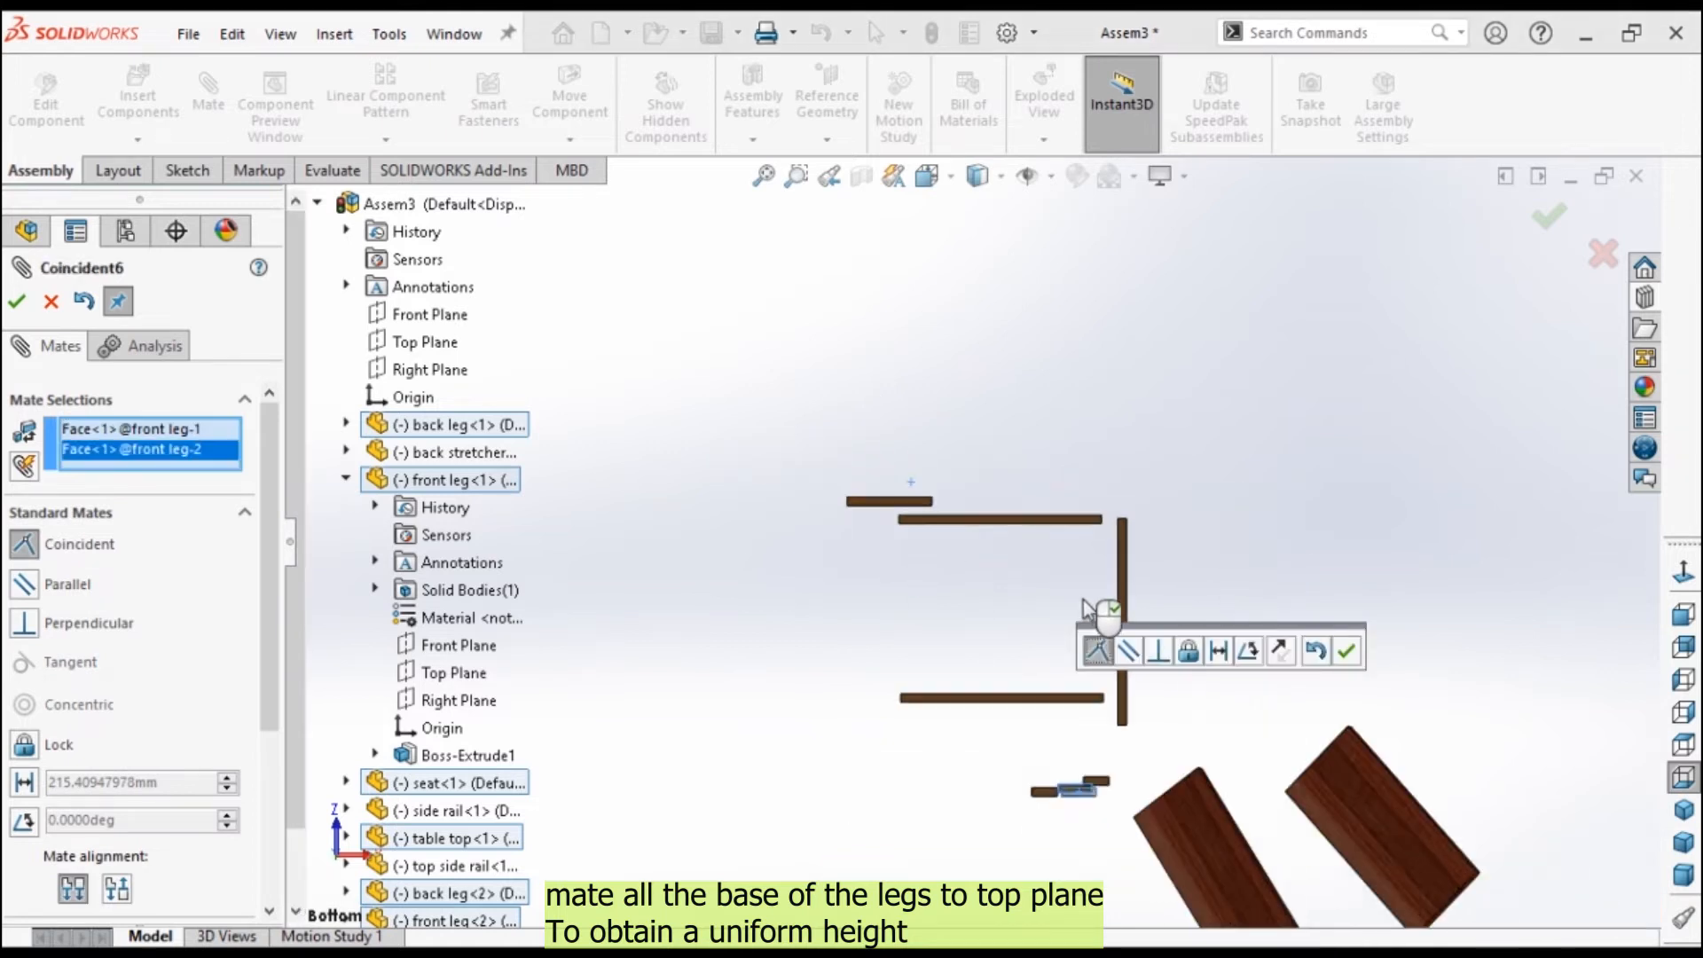
left_click(17, 302)
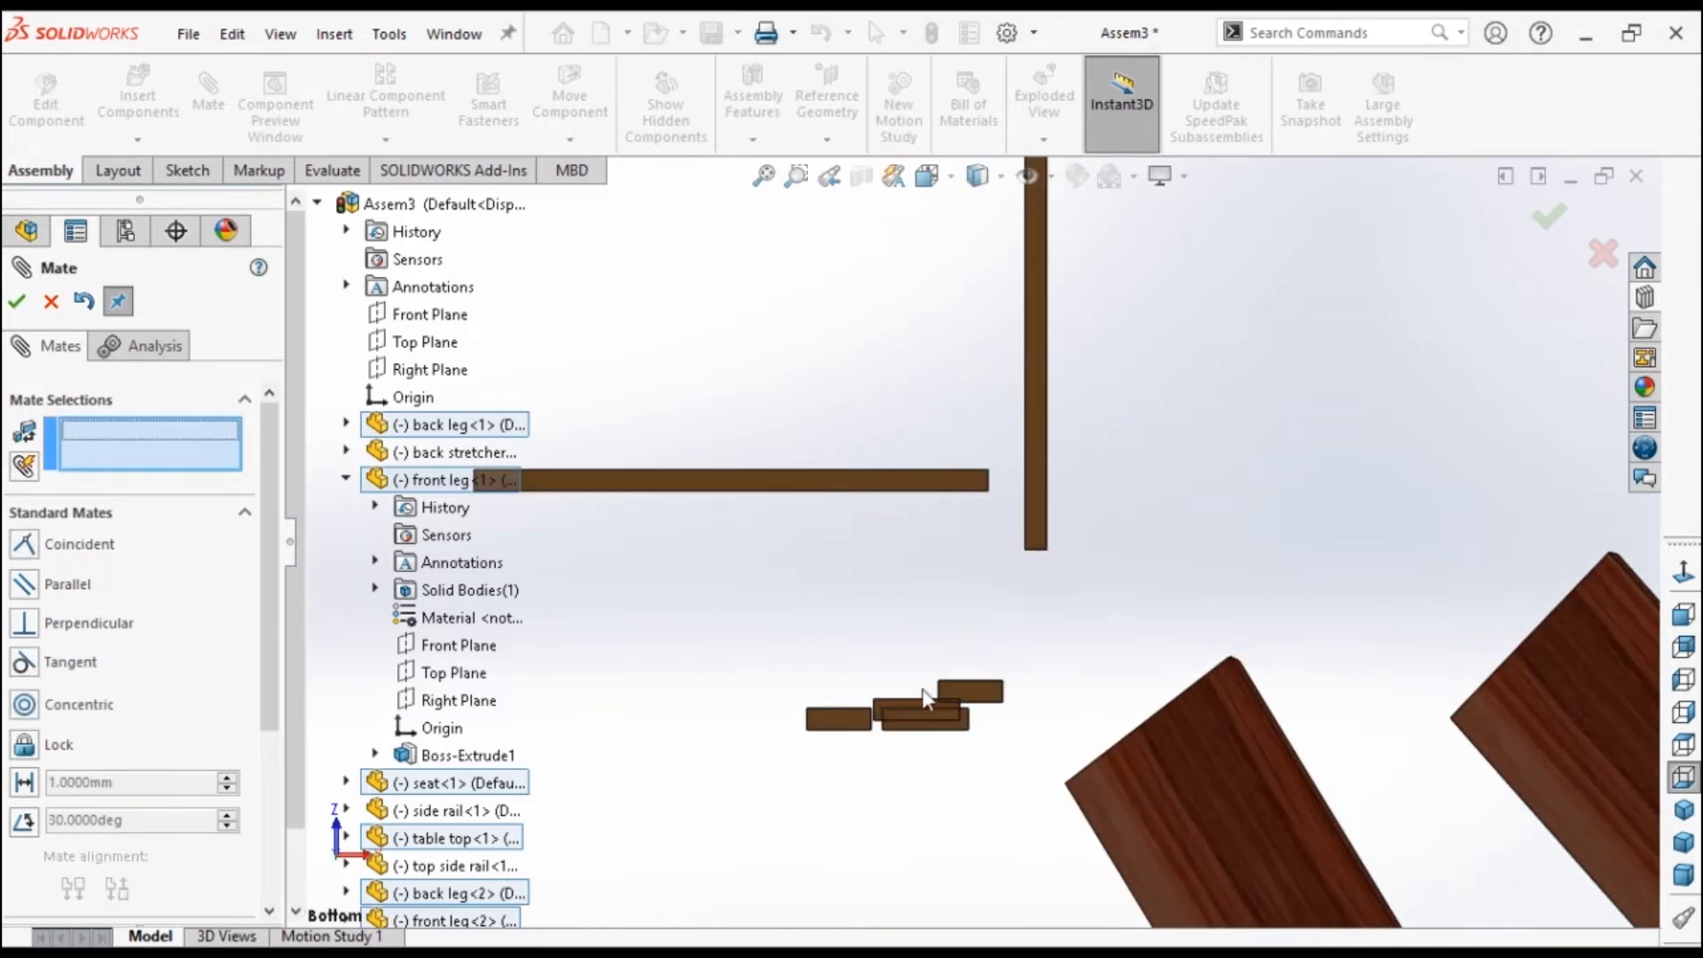
Spread the two front legs and two back legs apart so they stand separately in the isometric view.
left_click_drag(898, 712, 876, 640)
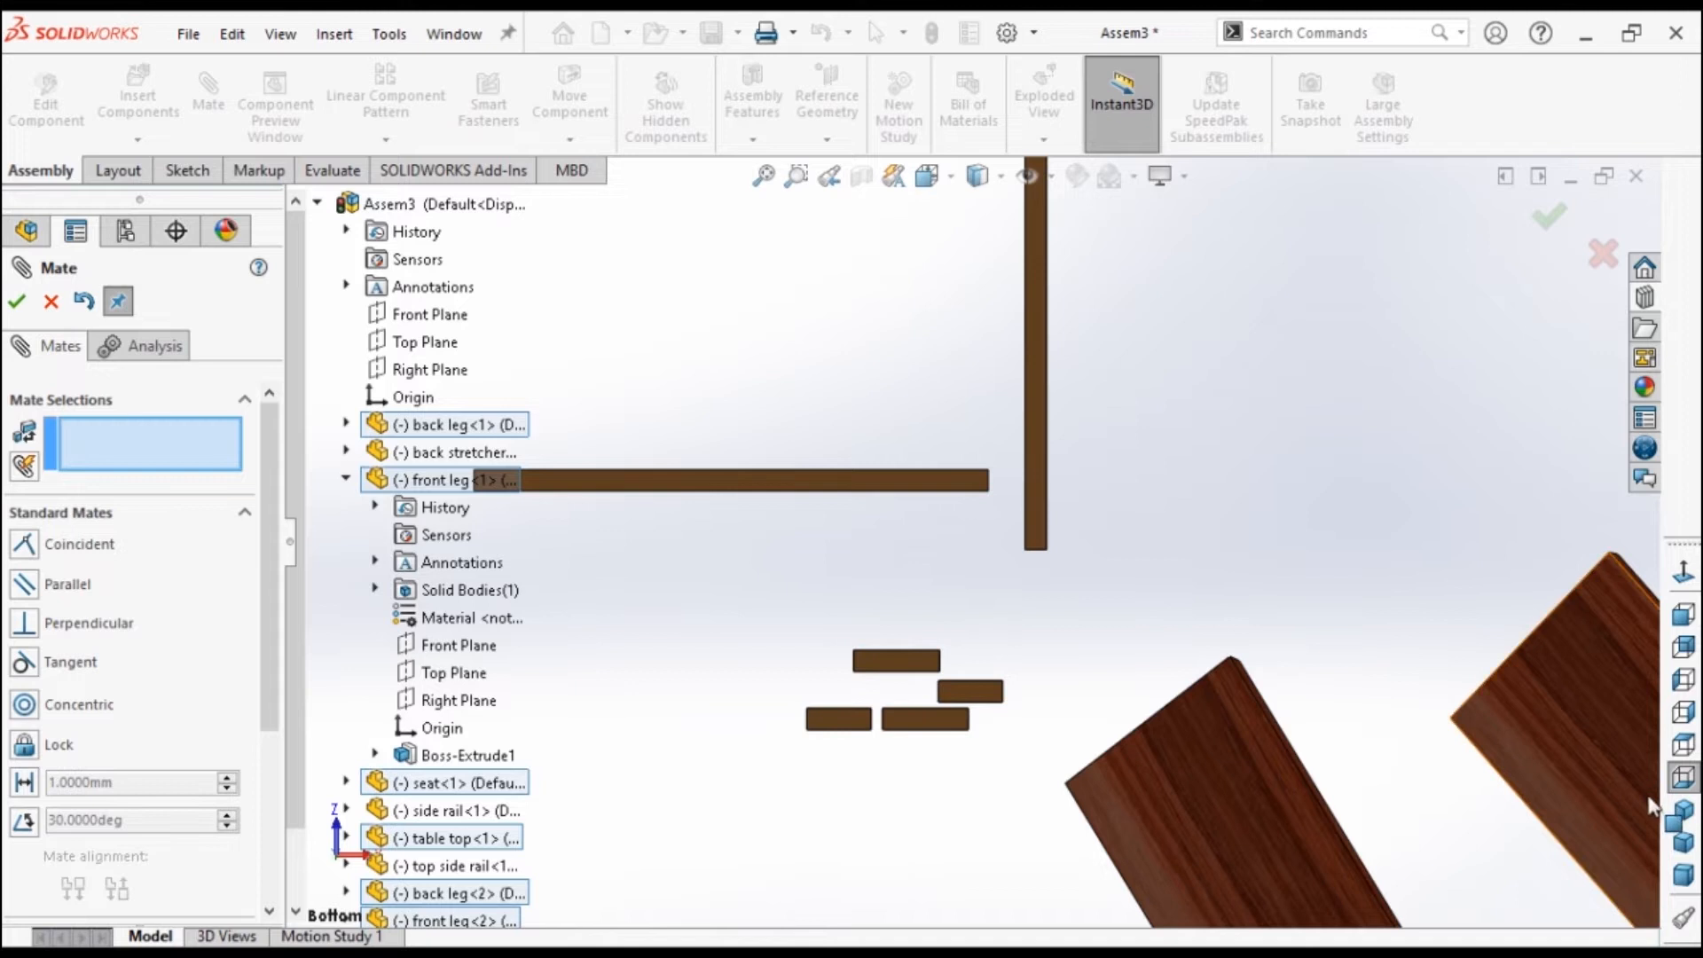
left_click(1683, 811)
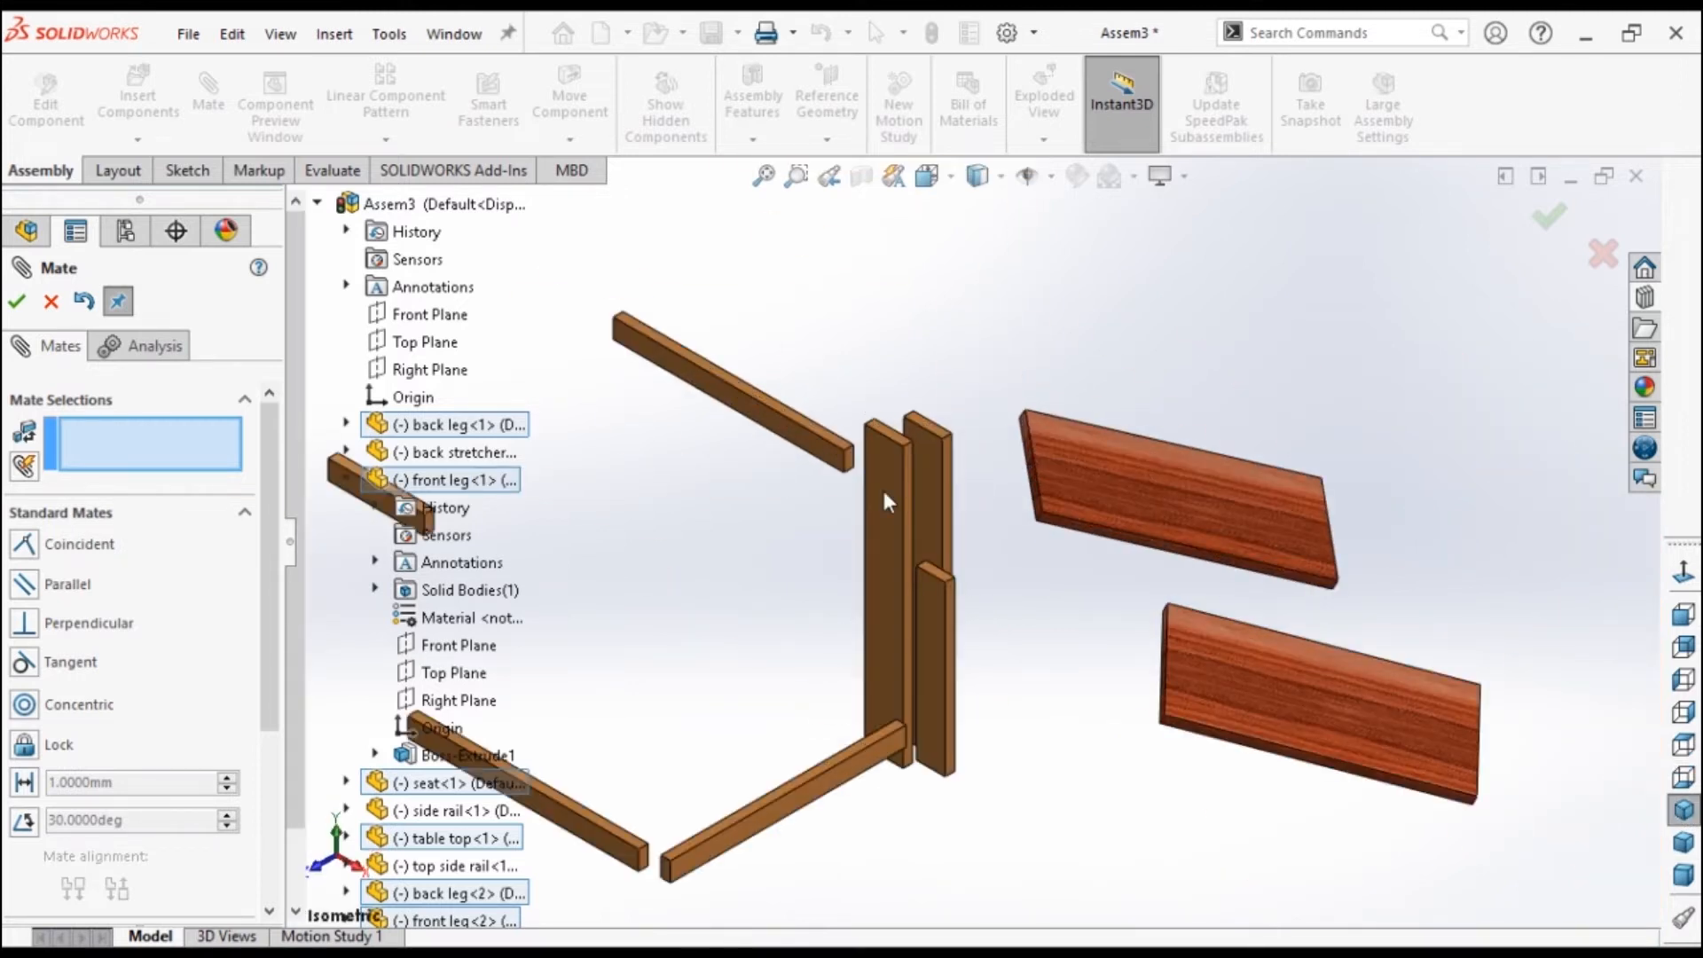
left_click_drag(768, 520, 1106, 475)
left_click_drag(942, 611, 1127, 738)
left_click_drag(917, 590, 1162, 789)
left_click_drag(1137, 355, 976, 607)
scroll(1324, 834, "up", 2)
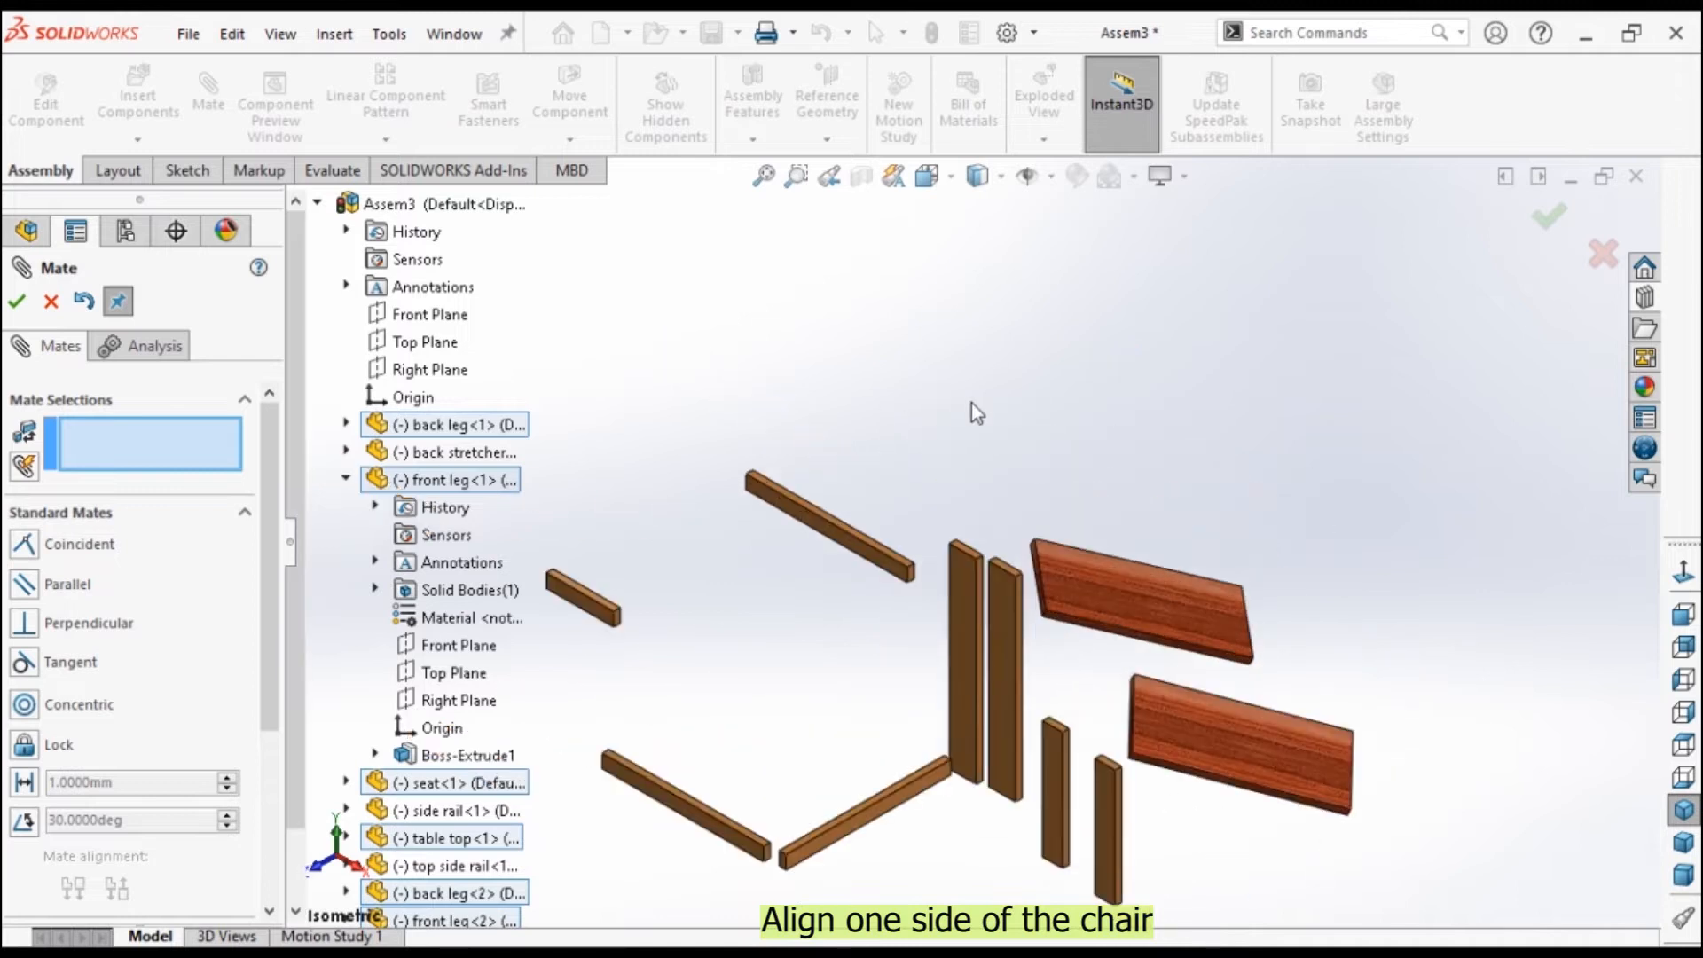
Add coincident mates aligning the broad outer face of front leg<2> with front leg<1>, and that of back leg<2> with front leg<2>.
left_click(970, 614)
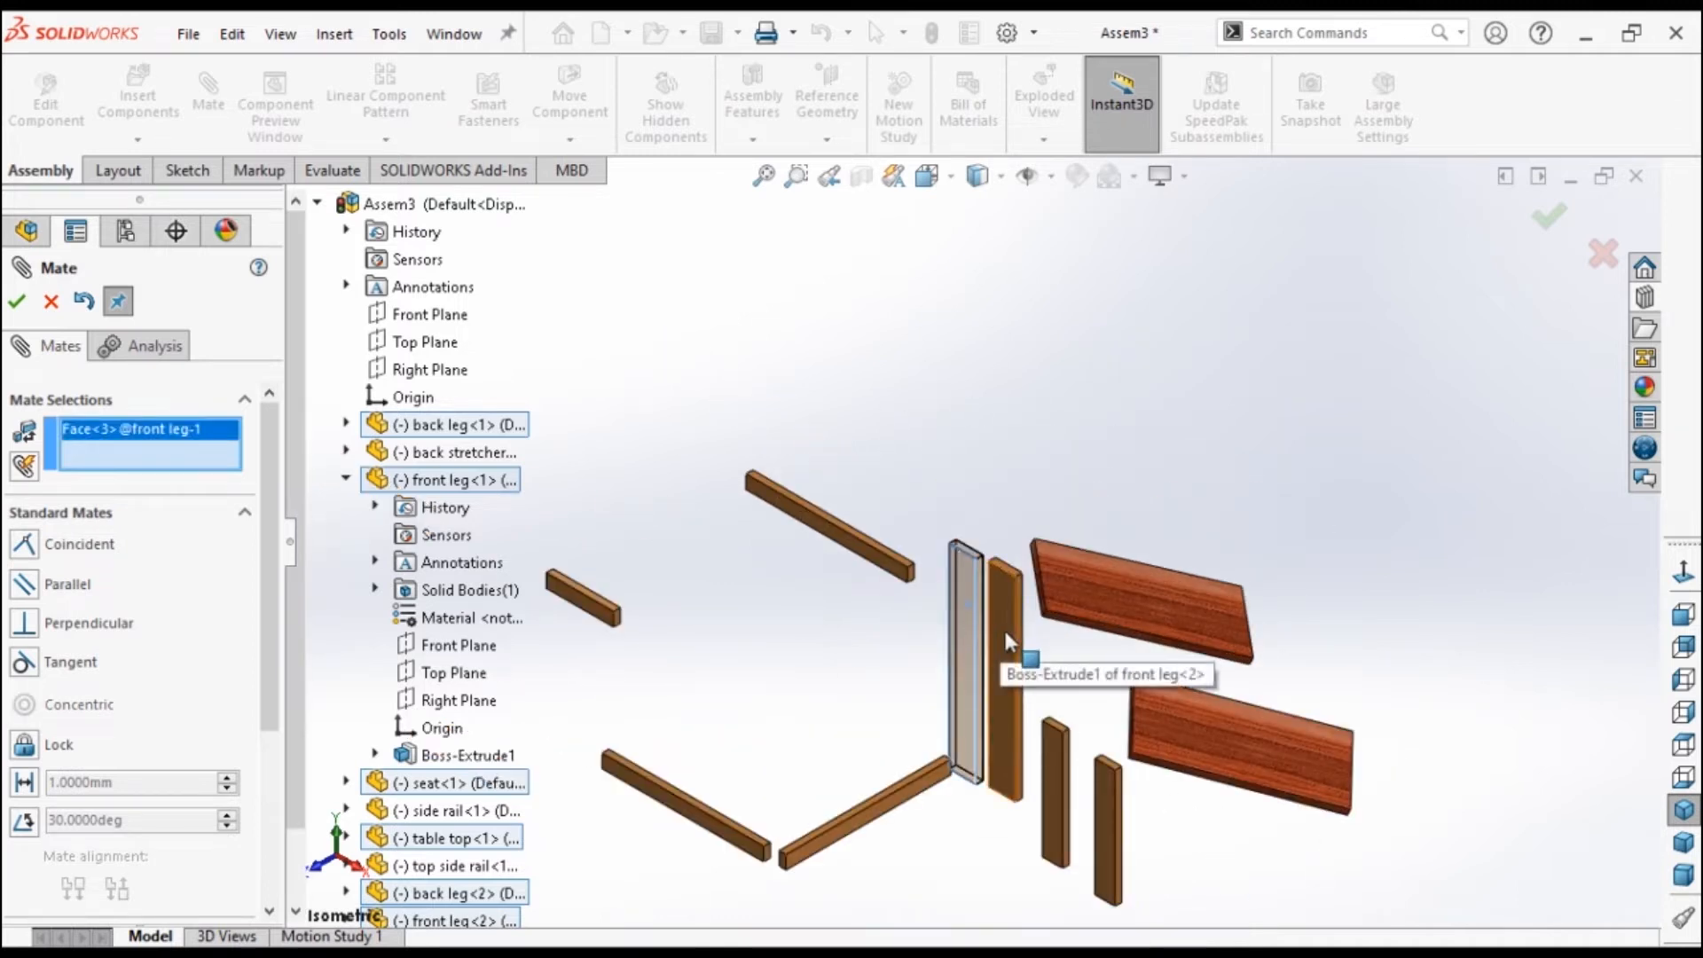
left_click(1003, 627)
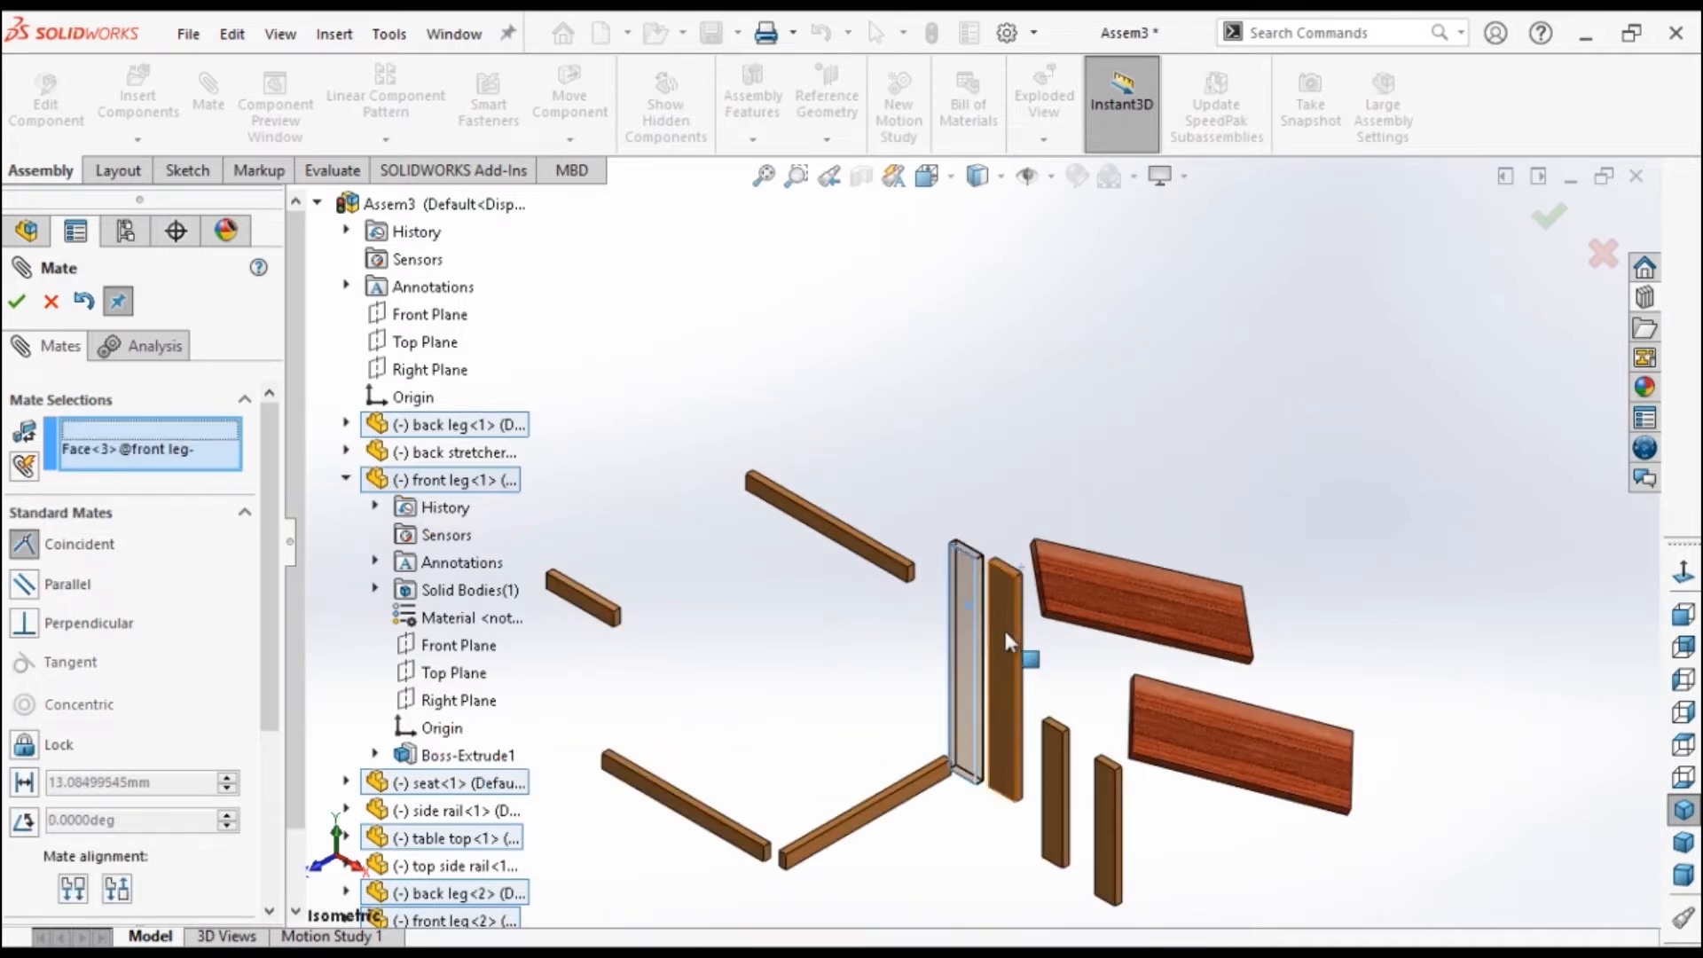
left_click(16, 301)
left_click(1052, 789)
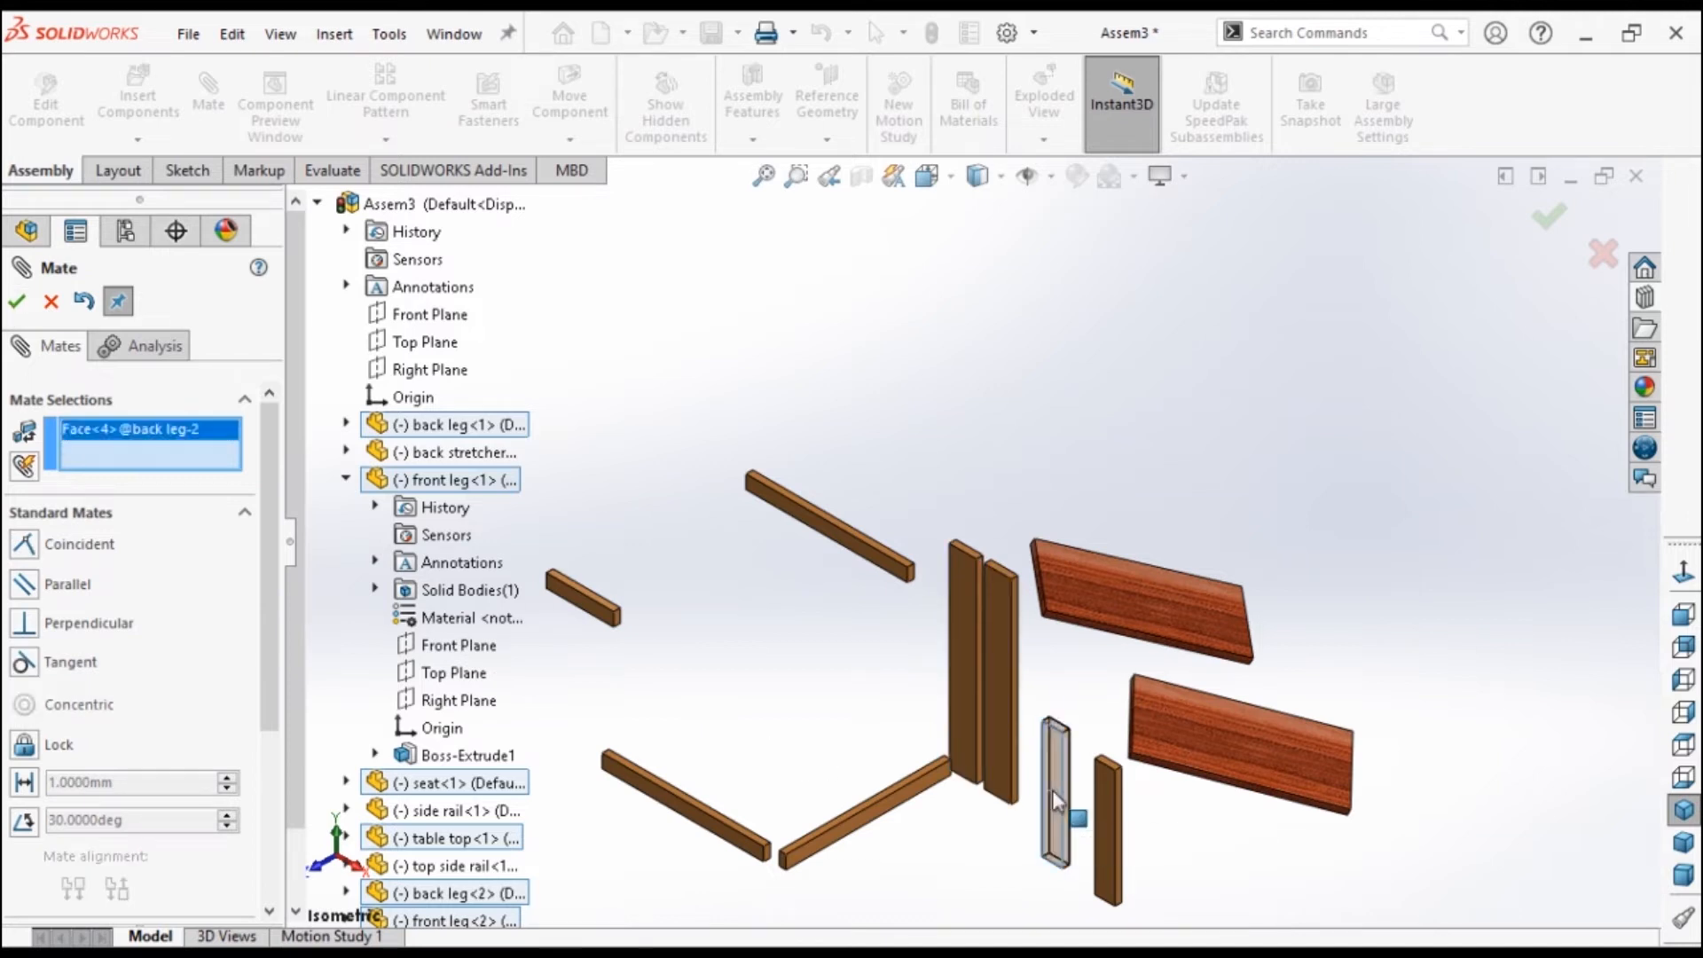
left_click(993, 683)
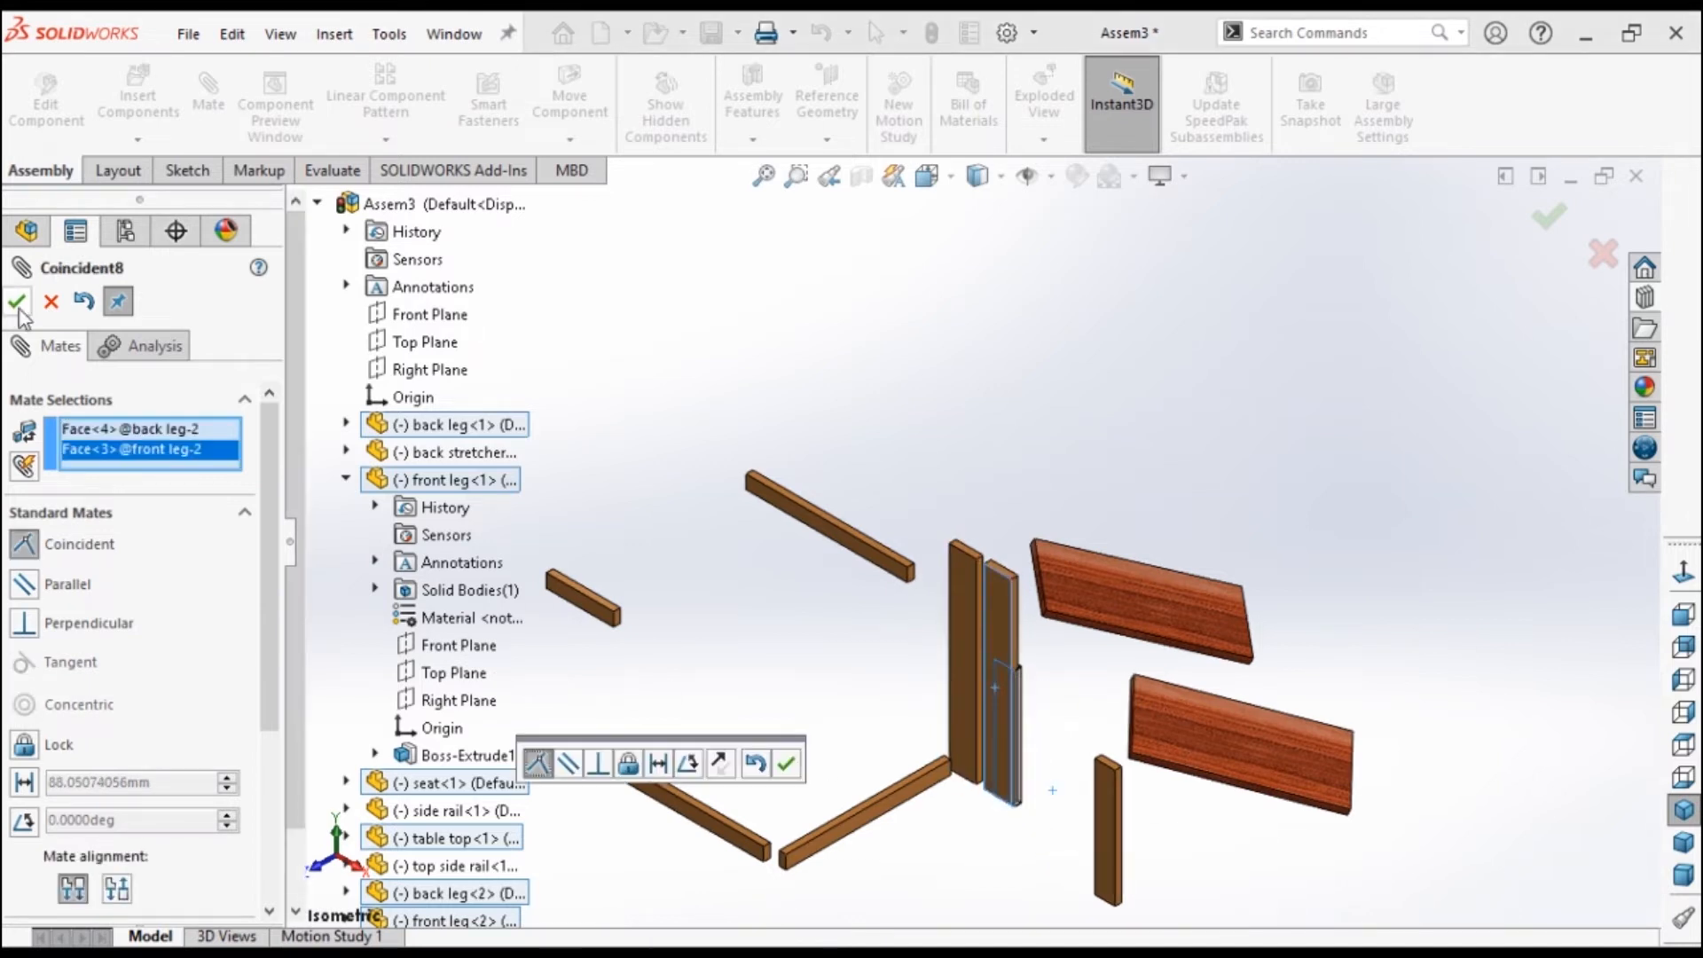
left_click(799, 760)
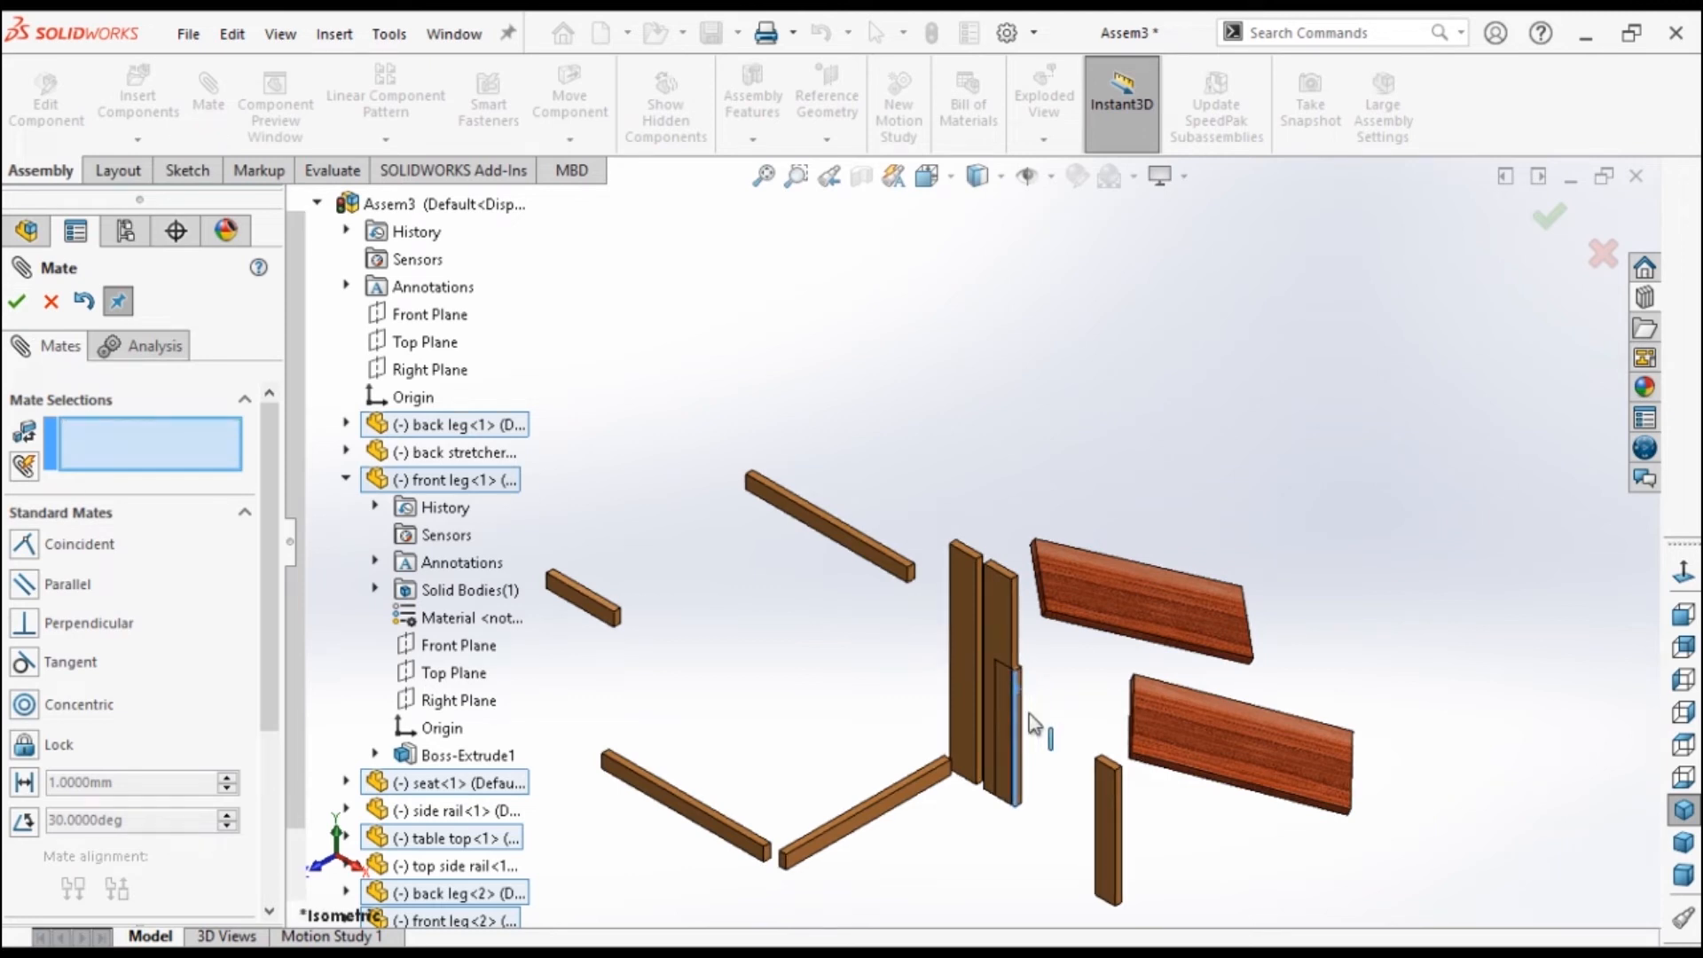
Add a coincident mate between the broad outer faces of back leg<1> and back leg<2>.
scroll(1126, 857, "down", 3)
left_click(1059, 781)
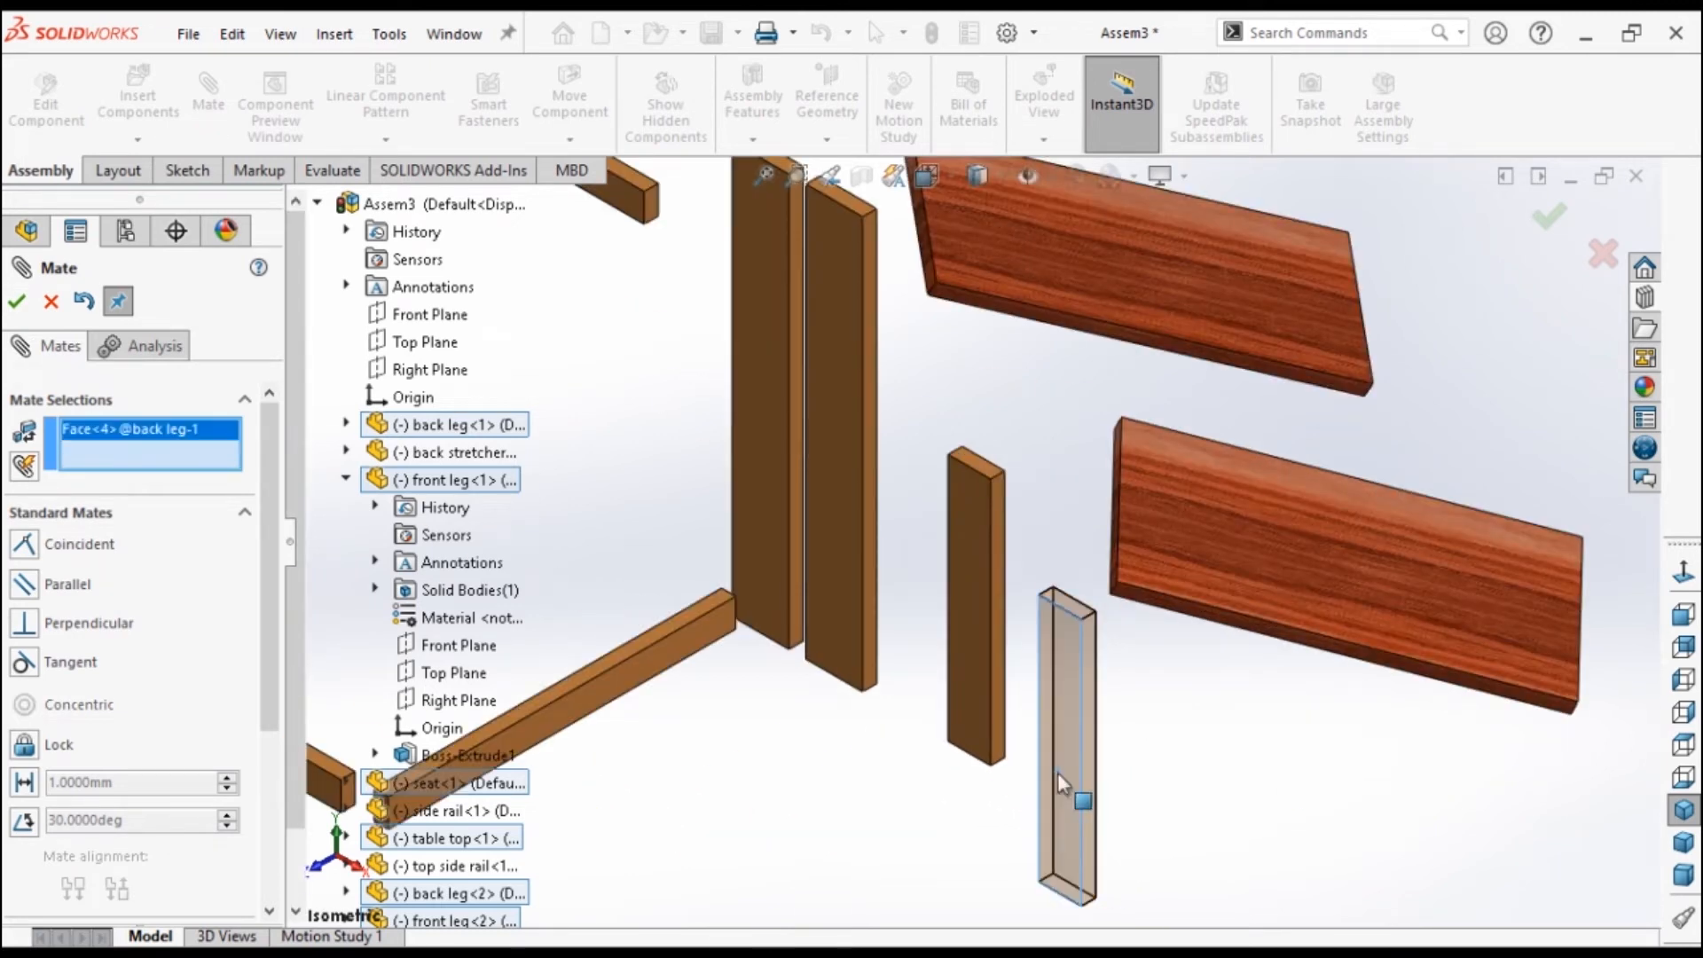
left_click(974, 583)
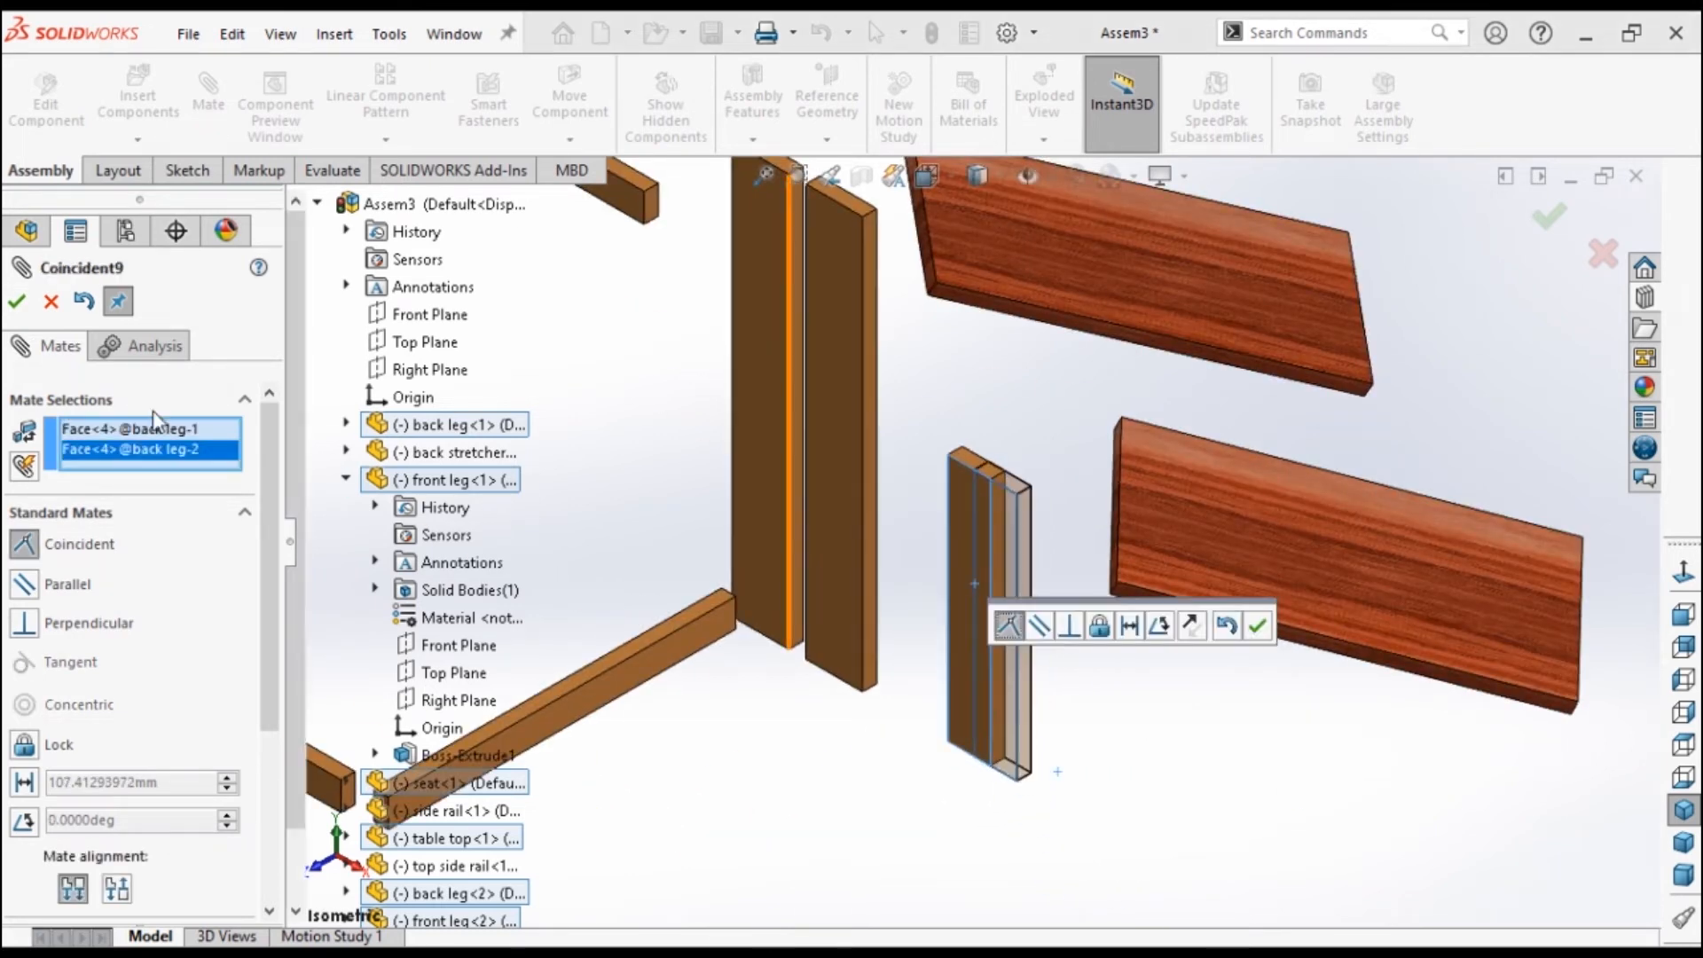
left_click(17, 302)
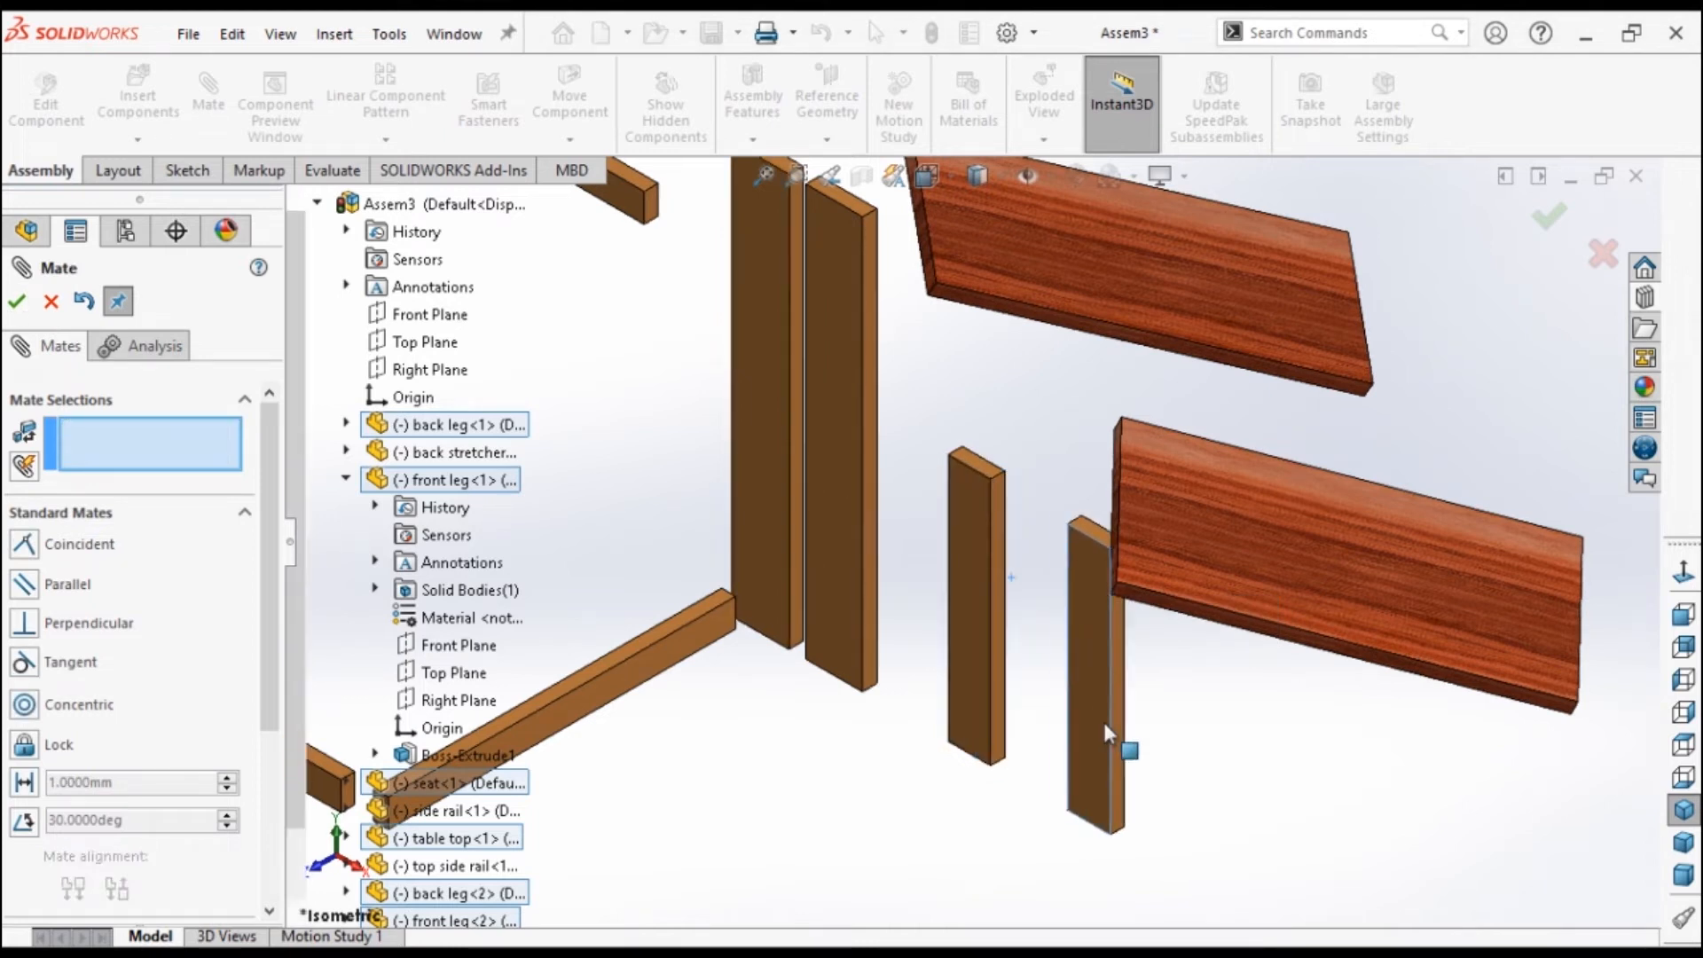
Add a coincident mate between the broad outer face of back leg<1> and the back face of side rail<1>.
scroll(1298, 699, "up", 3)
scroll(1293, 689, "up", 1)
scroll(1101, 470, "down", 1)
scroll(1099, 478, "up", 1)
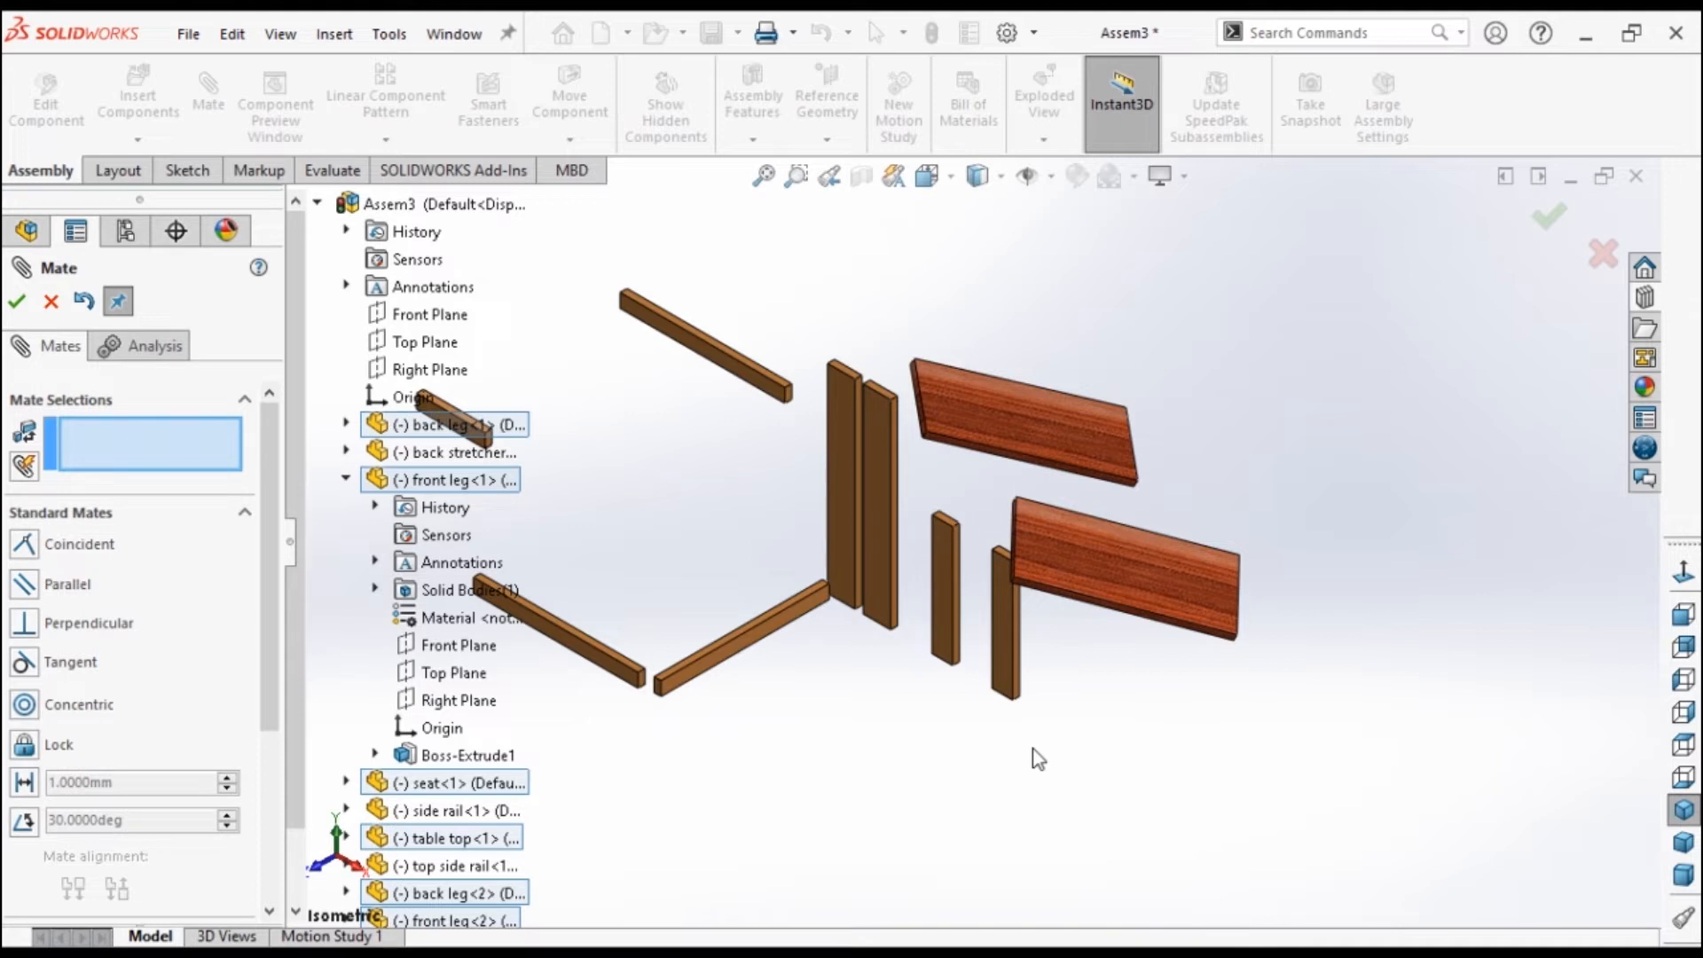
left_click(1003, 661)
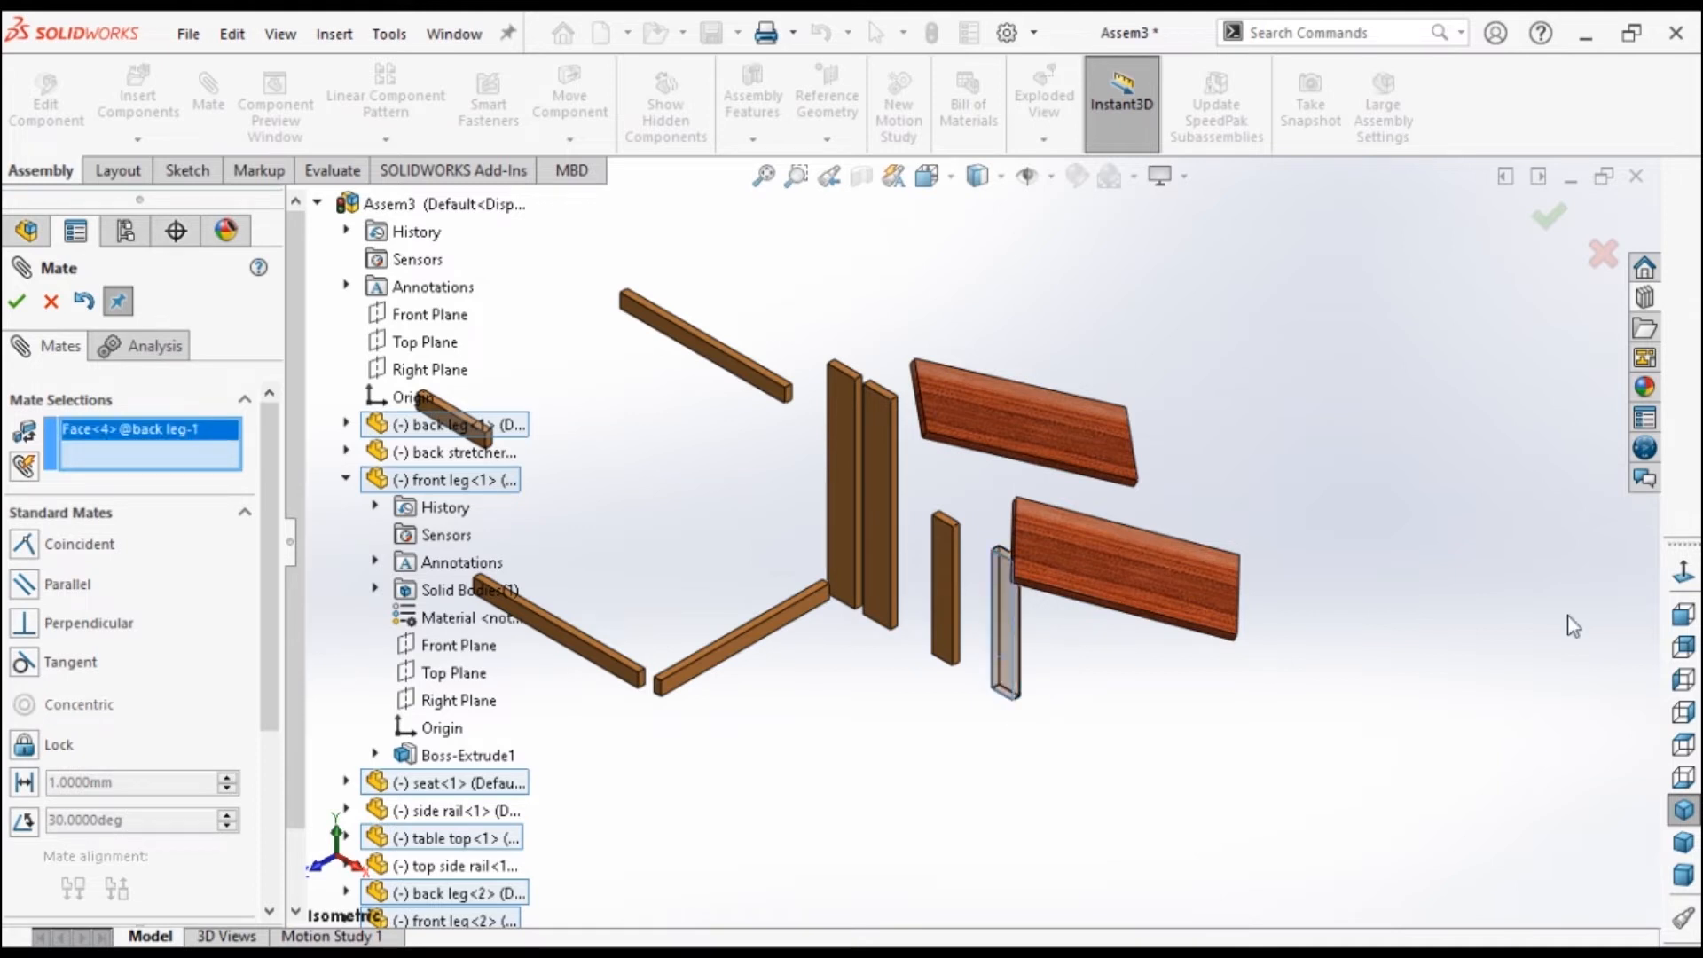
left_click(1683, 646)
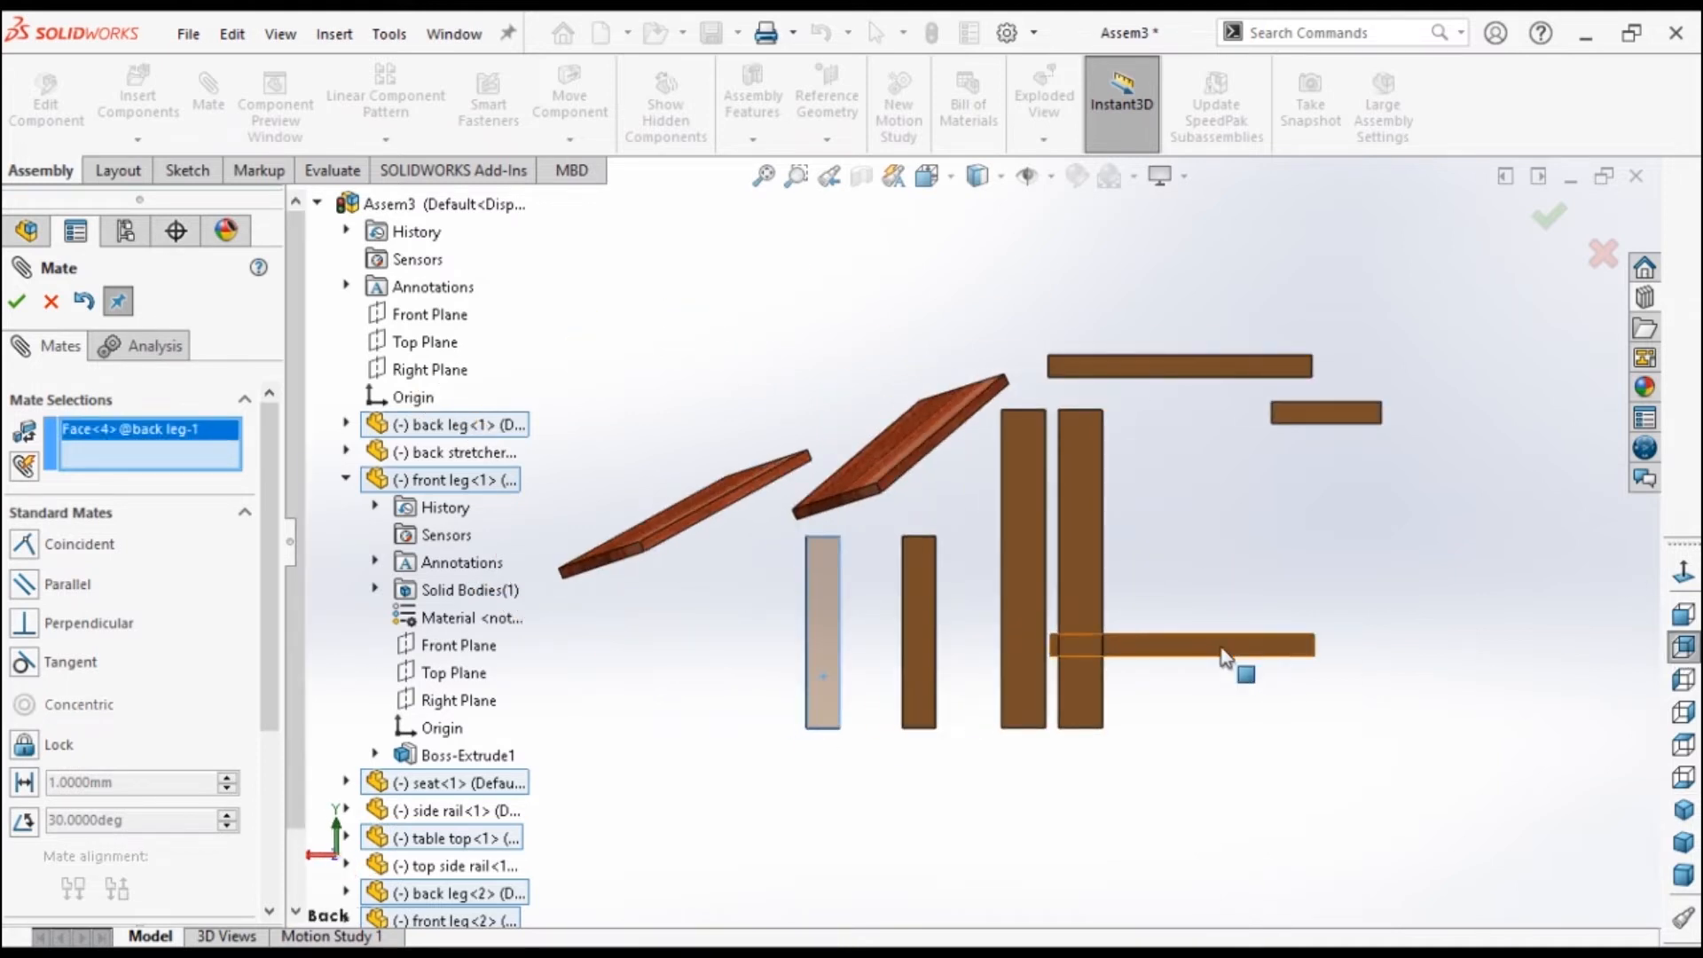
left_click(1225, 655)
left_click(1684, 810)
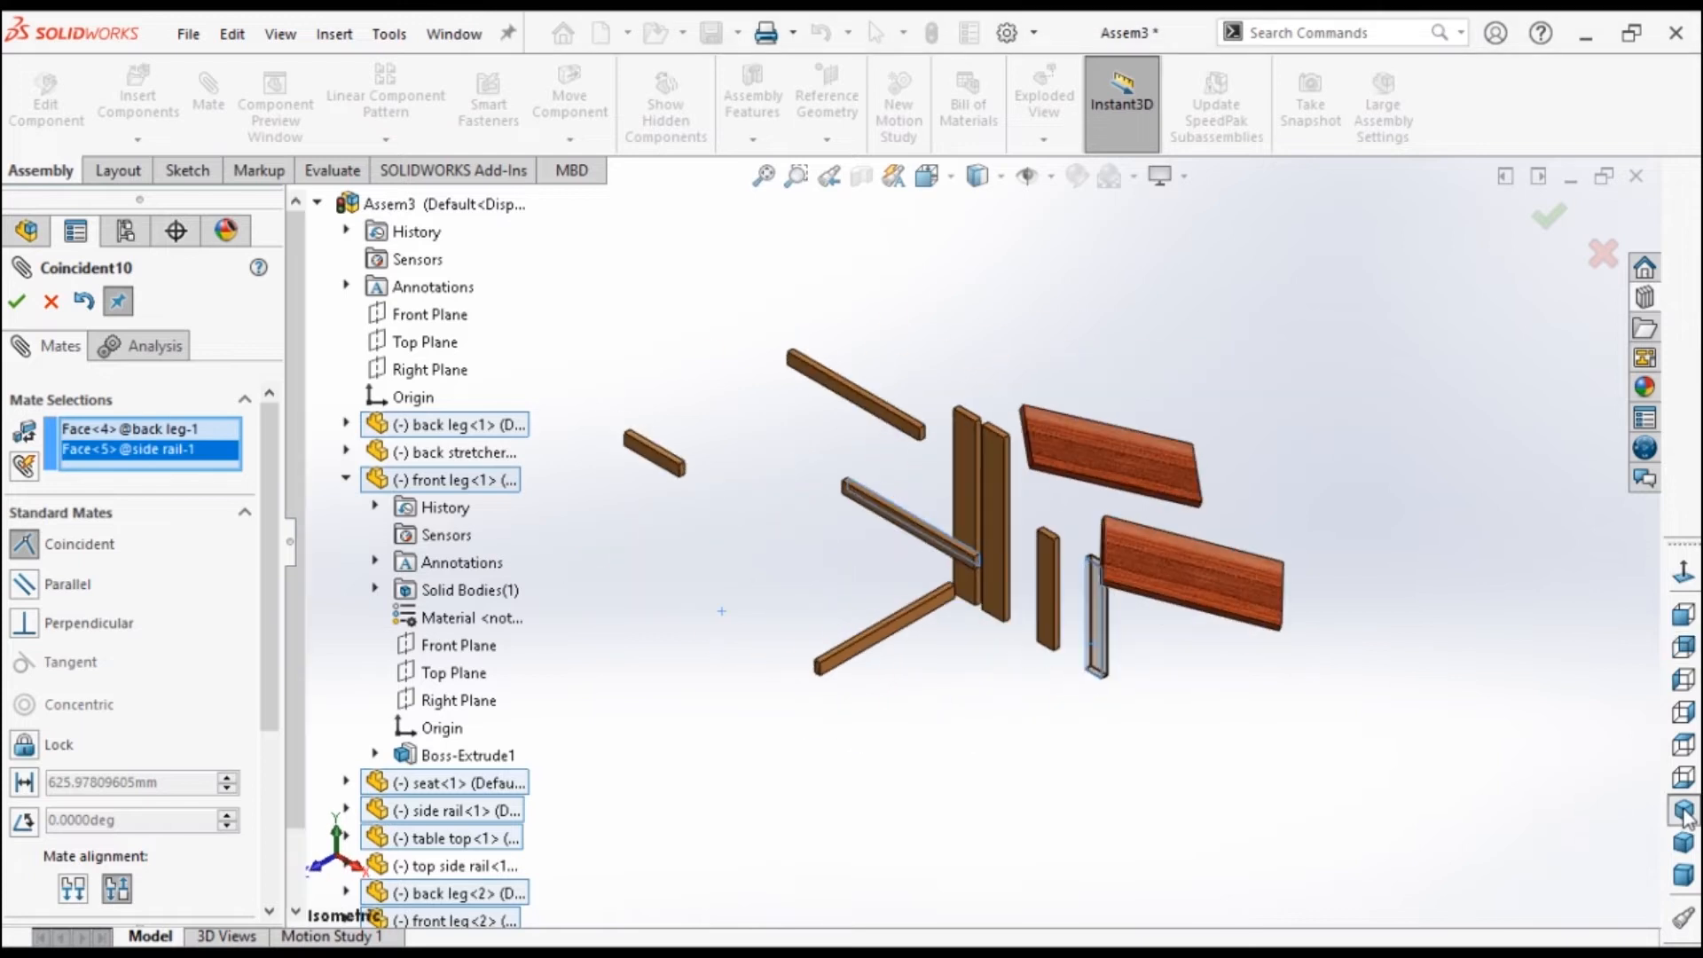
left_click(17, 304)
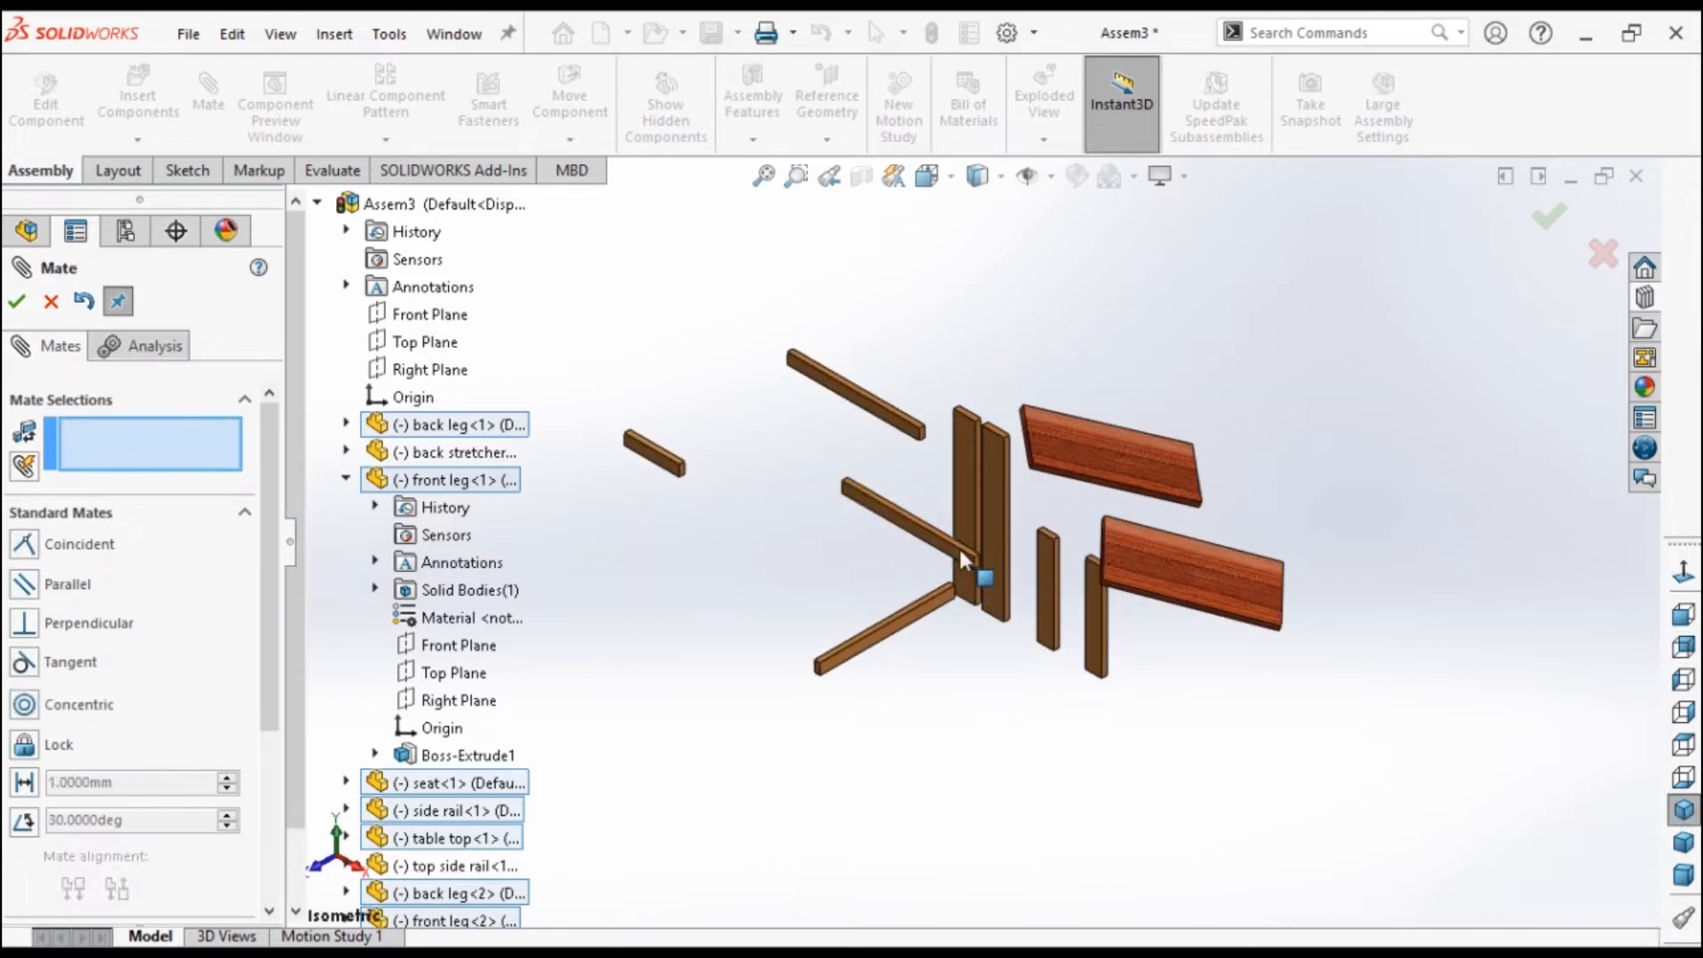
Move side rail<1> across the lower part of the four aligned legs.
scroll(1125, 652, "down", 4)
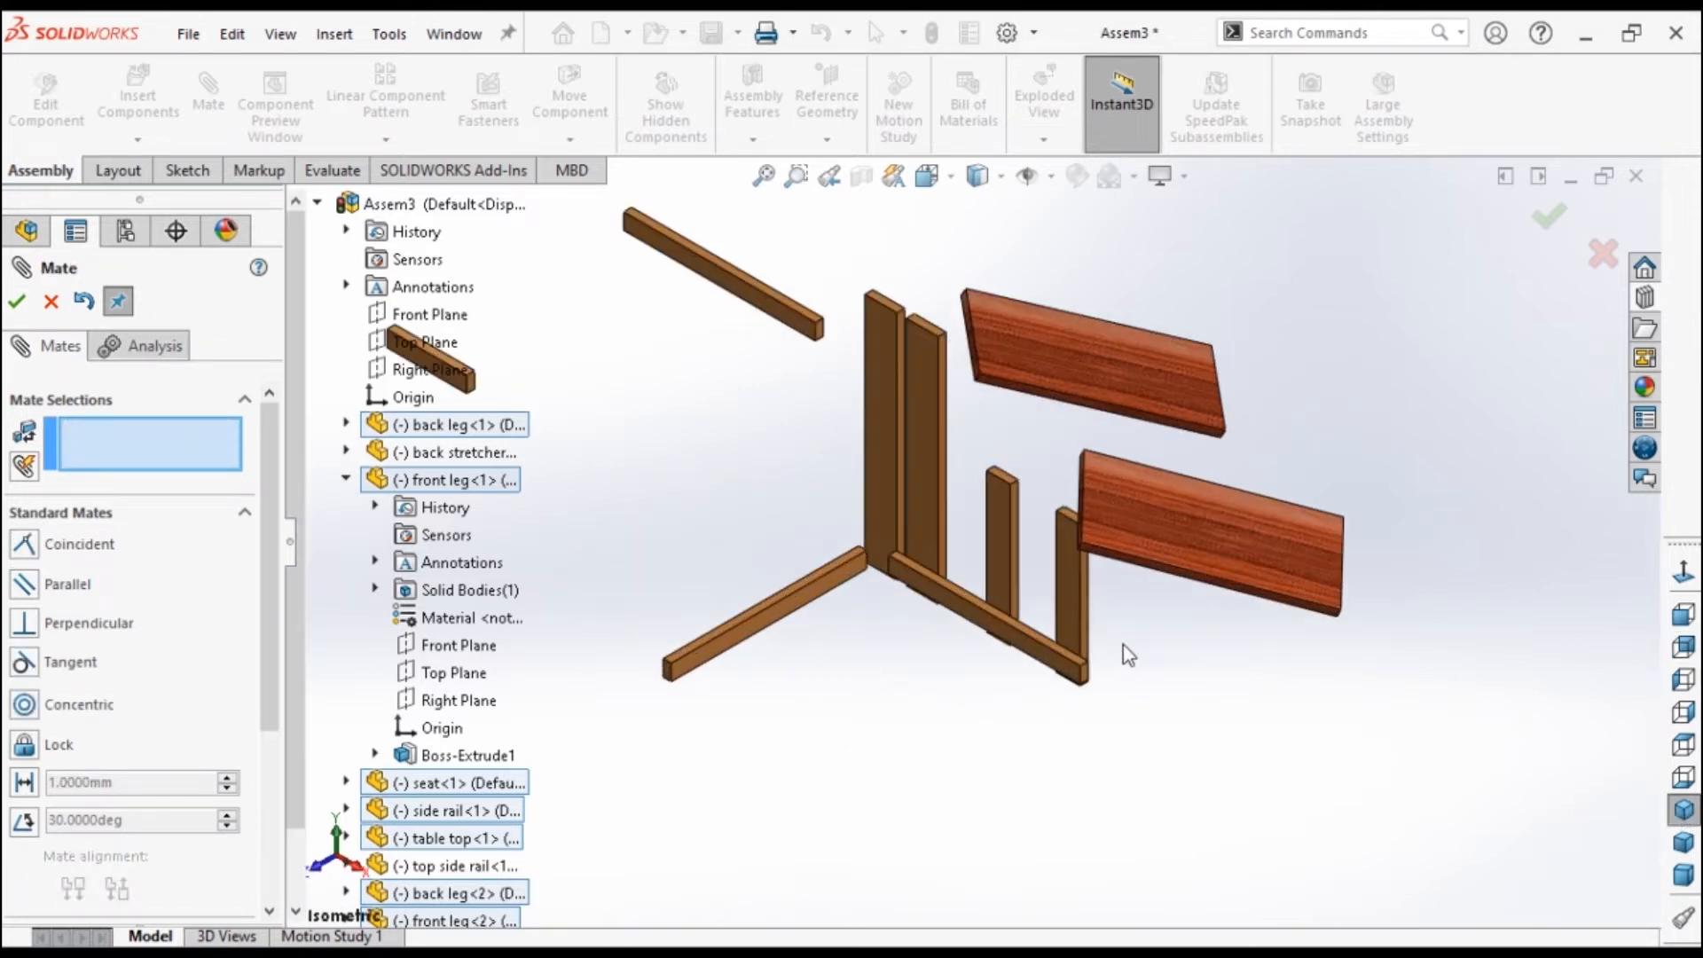
scroll(1125, 705, "up", 2)
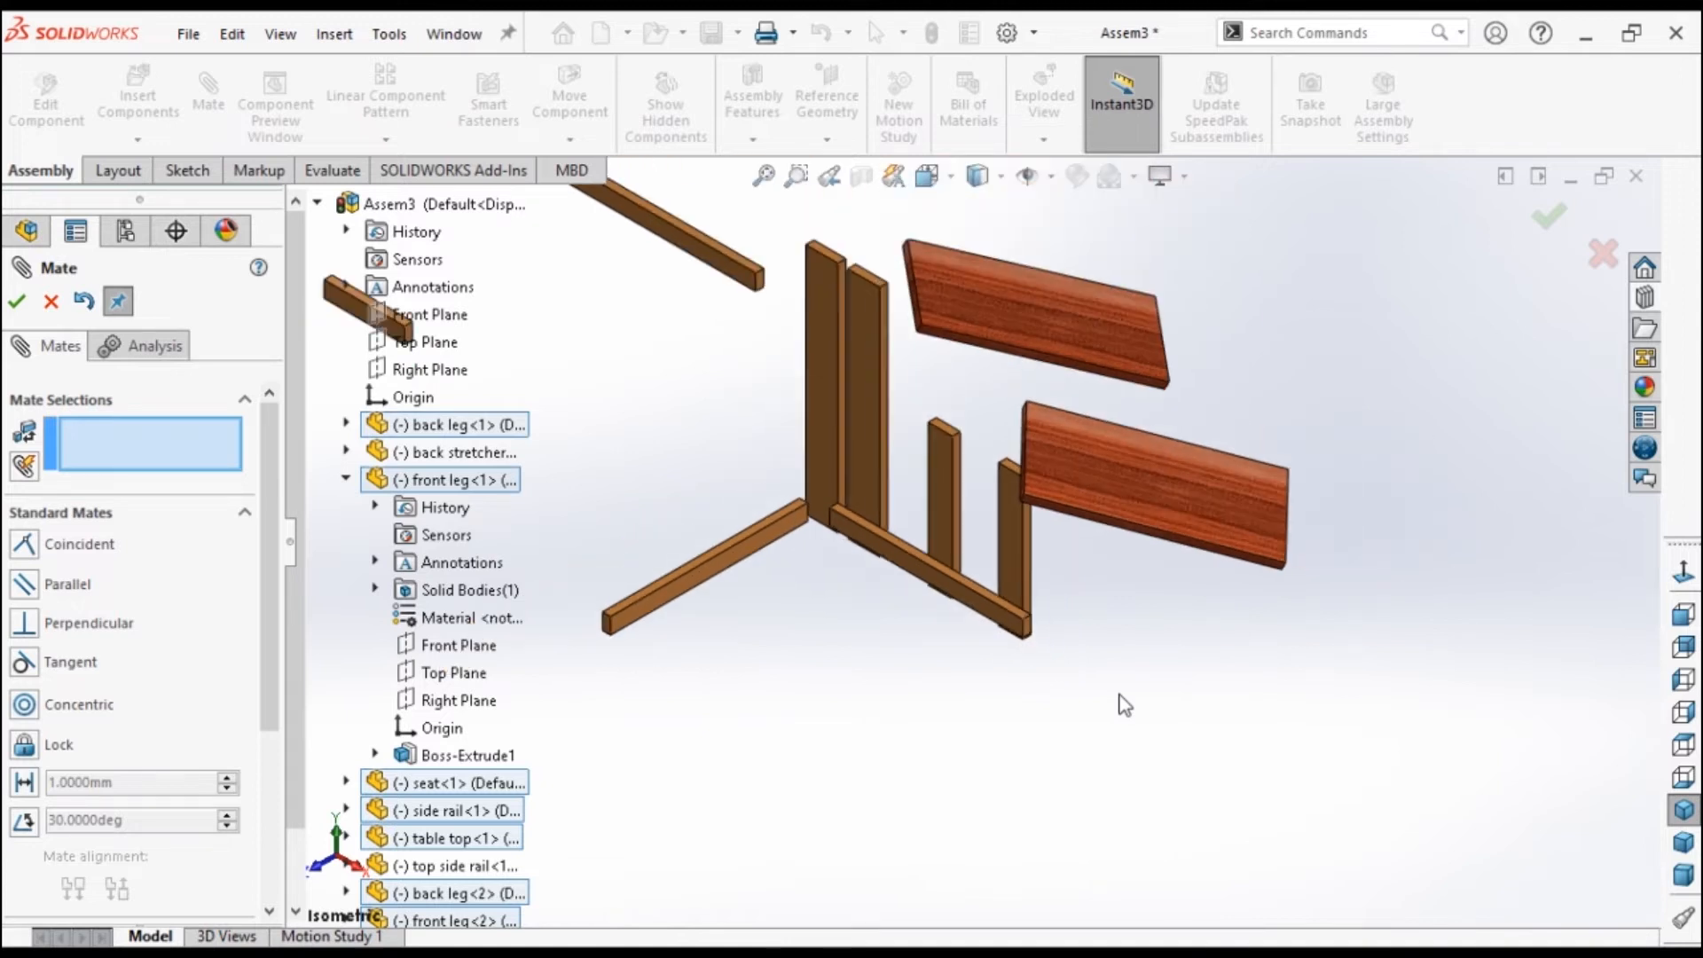
left_click_drag(927, 491, 920, 584)
Add a coincident mate between the narrow edge face of back leg<1> and the adjacent end face of side rail<1>.
scroll(1075, 628, "down", 3)
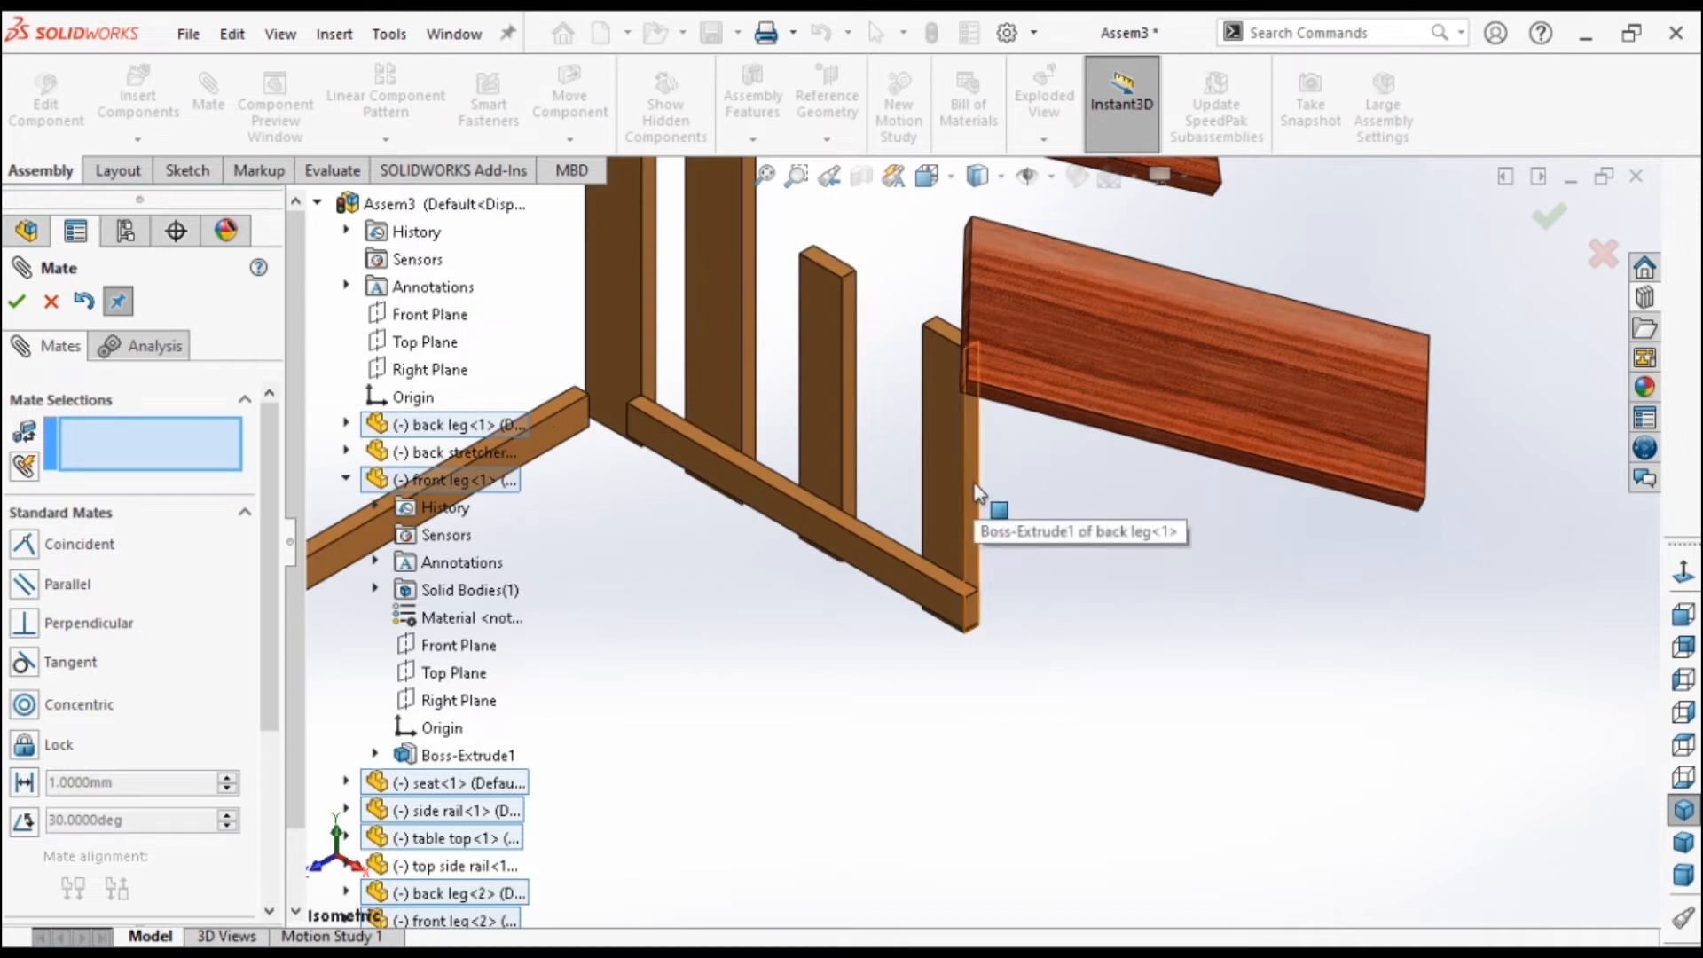
left_click(974, 529)
left_click(976, 610)
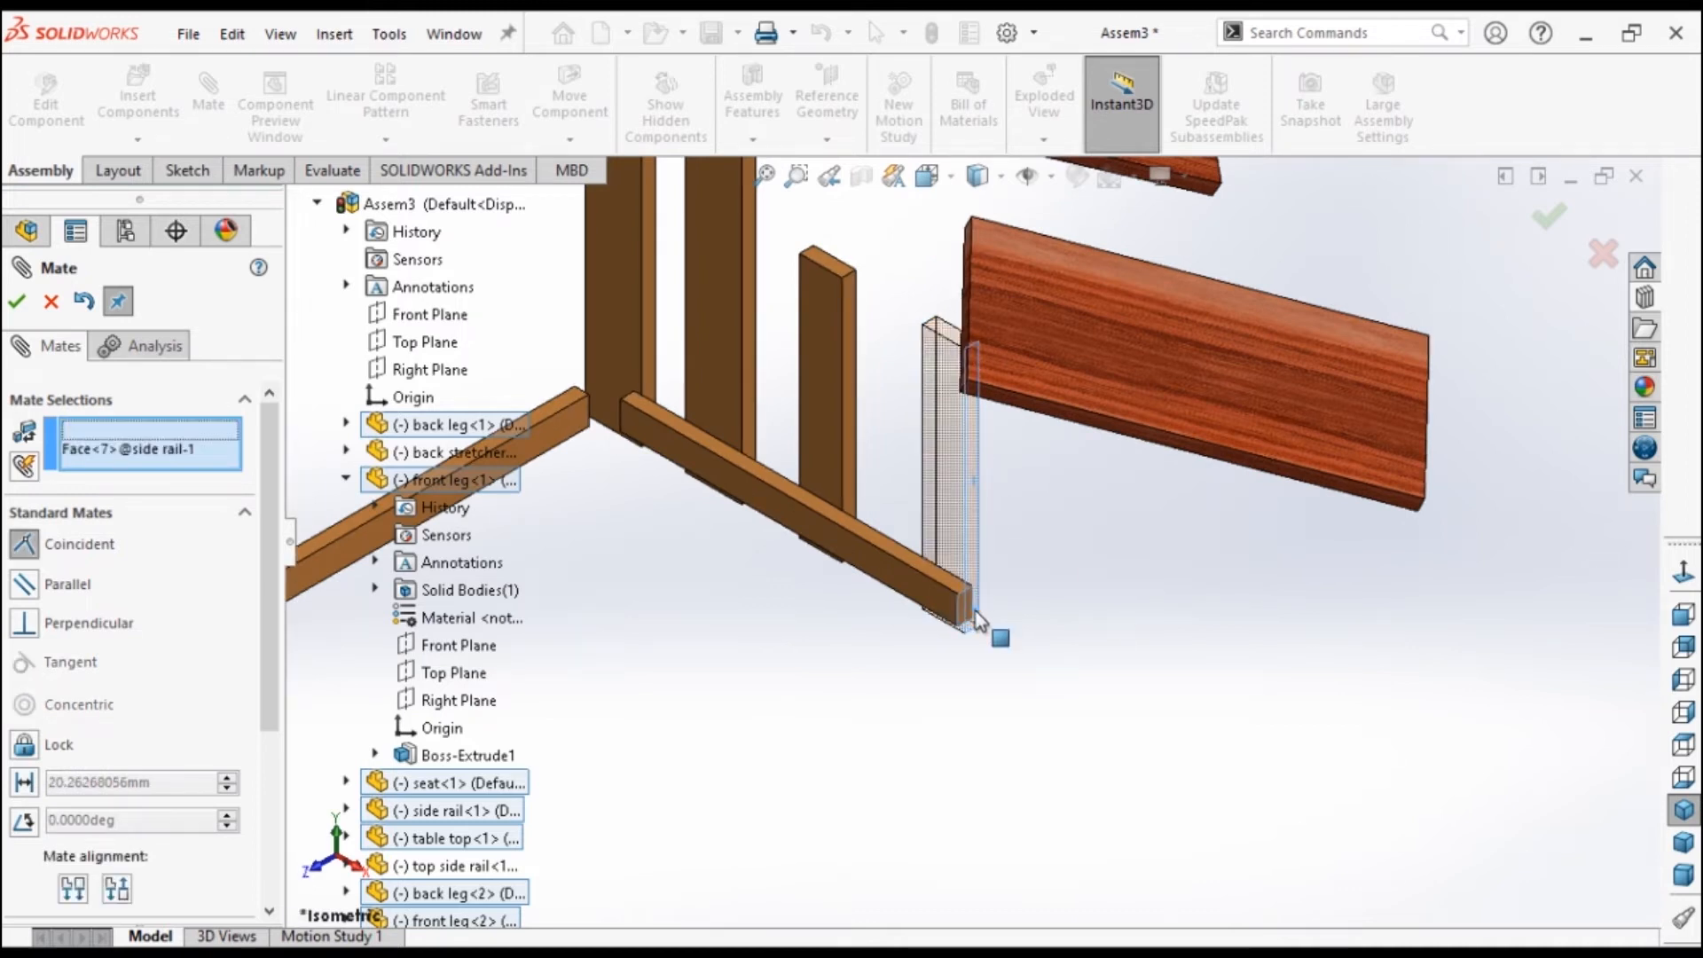
left_click(1257, 652)
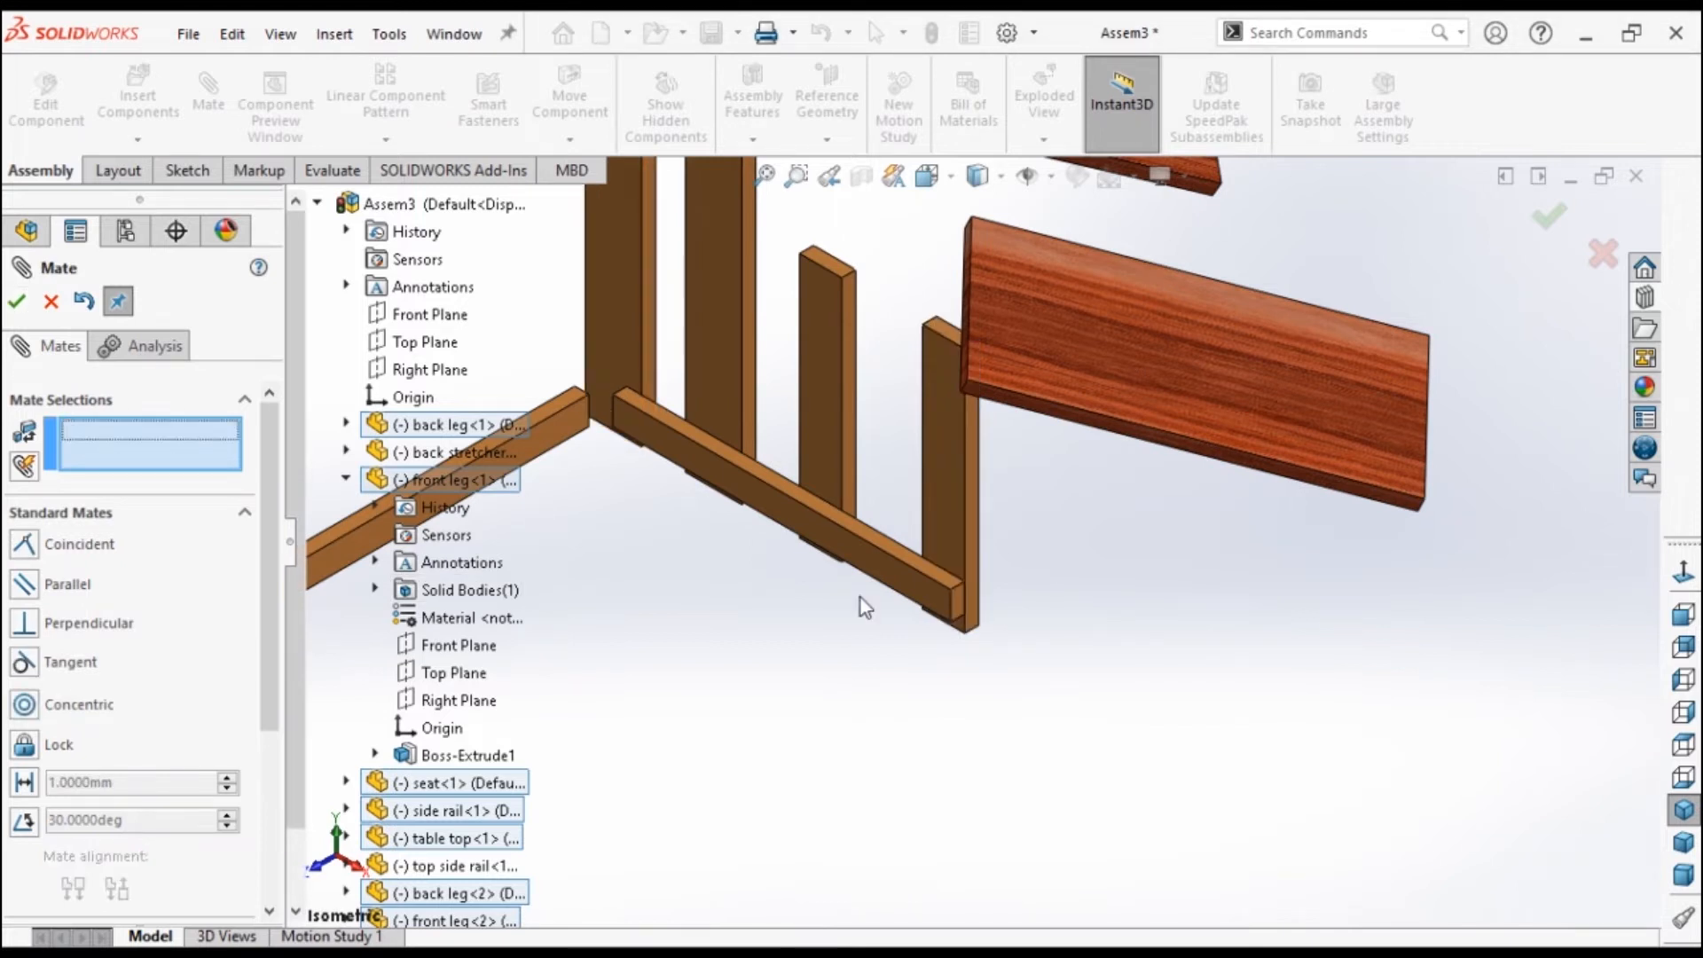
From the left view, add a coincident mate between the front leg's narrow edge face and the end face of side rail<1>.
scroll(861, 598, "up", 2)
scroll(948, 550, "down", 2)
right_click_drag(1150, 612, 1014, 631)
scroll(965, 837, "down", 3)
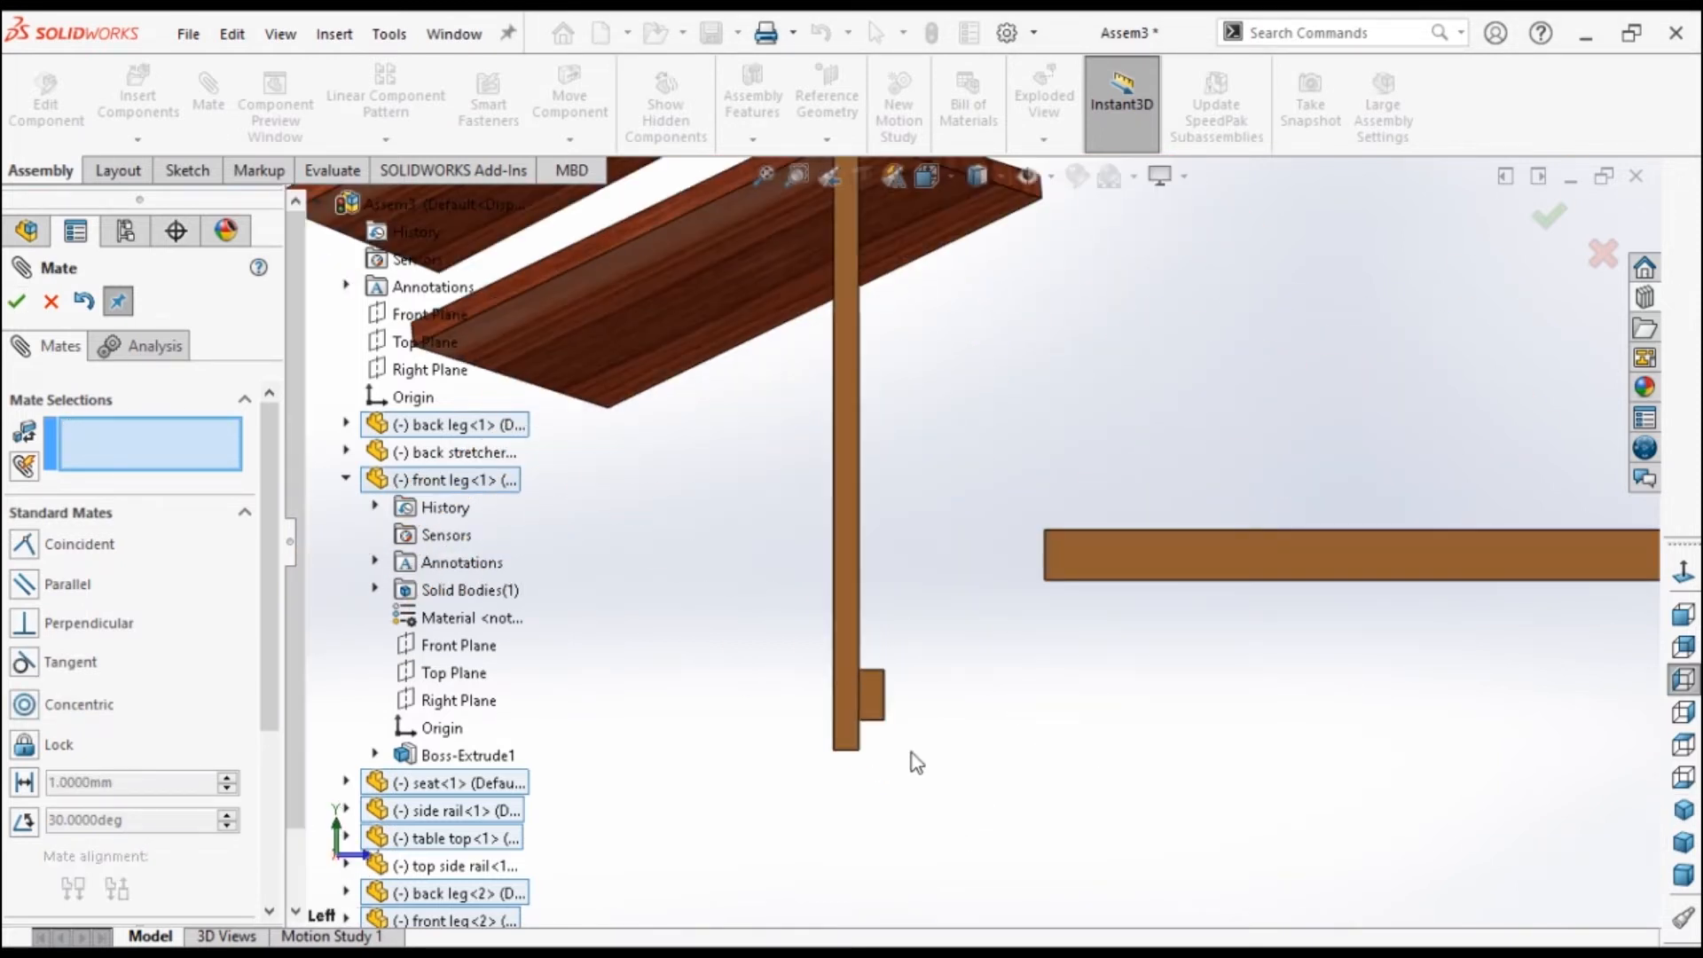
left_click(874, 698)
left_click(878, 700)
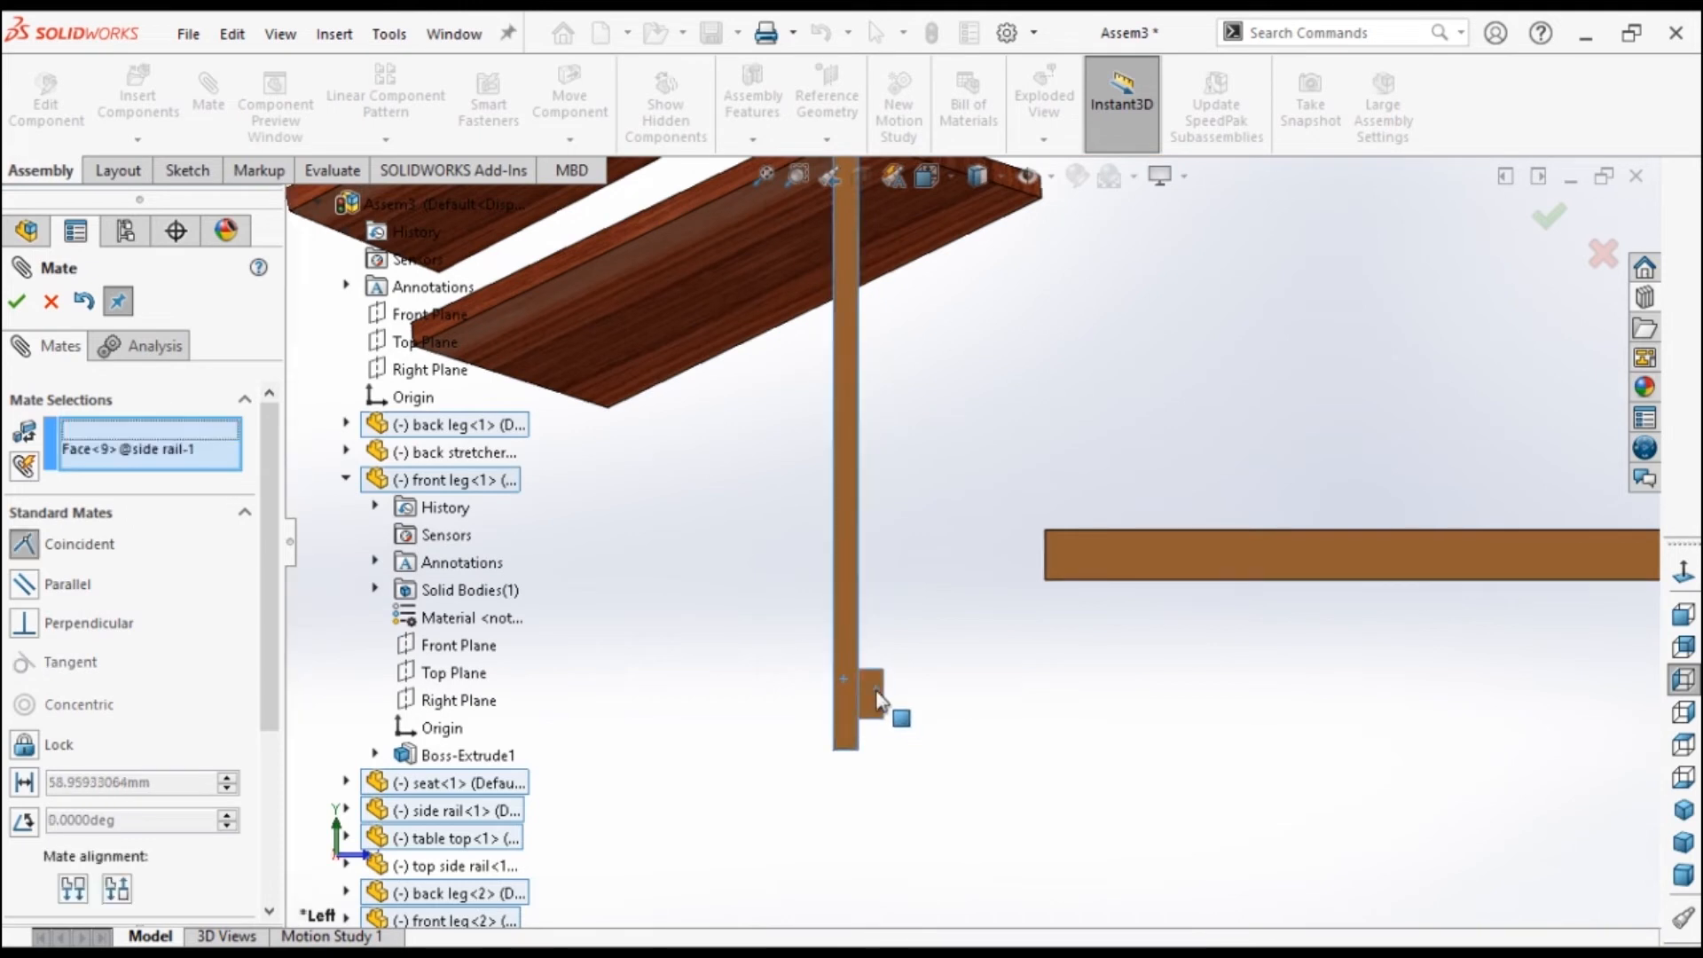
left_click(17, 300)
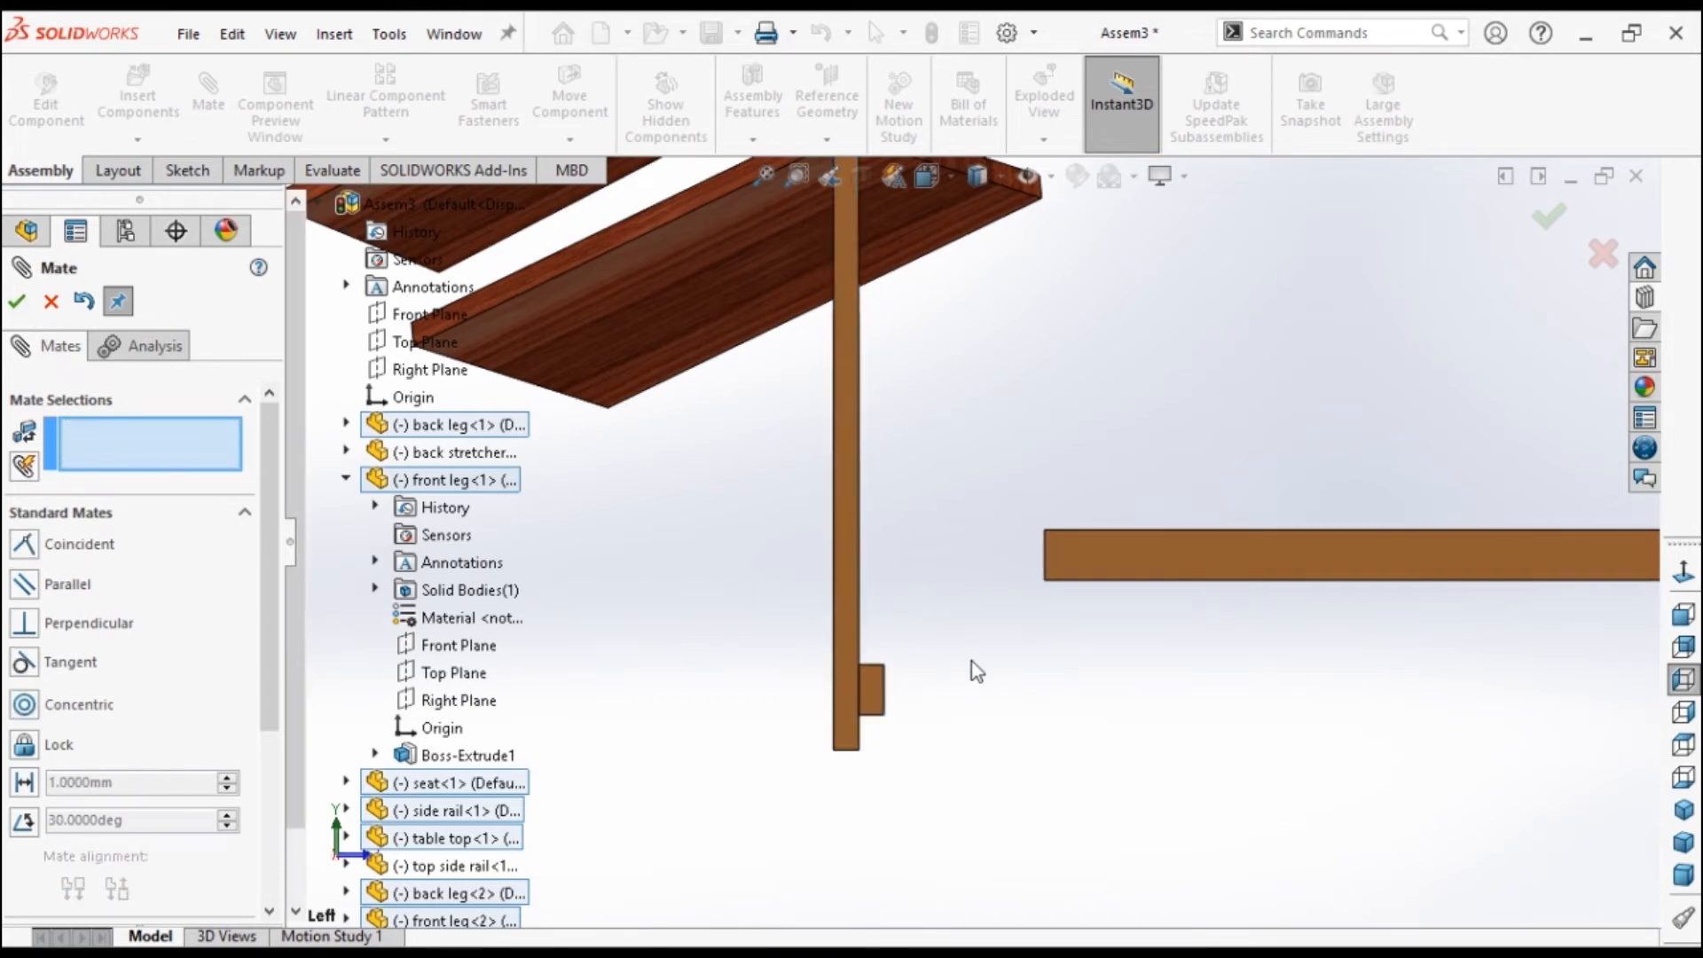
Move the back stretcher beside the end of side rail<1> at the back leg.
middle_click_drag(970, 665, 1053, 582)
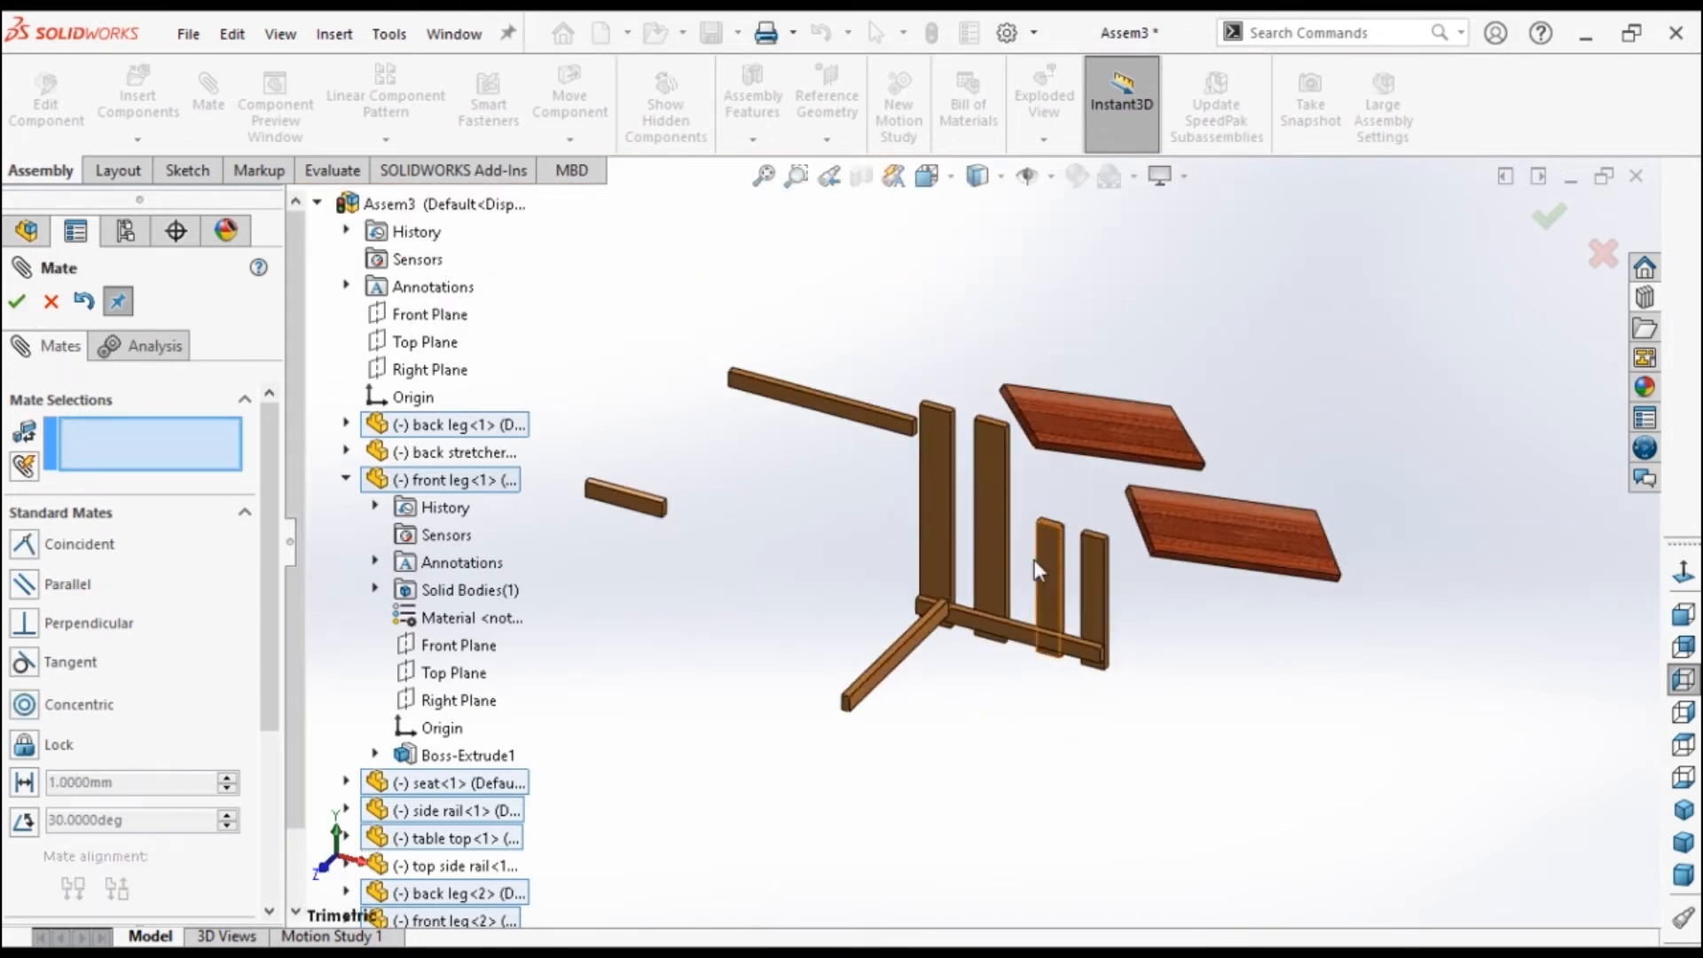
scroll(1038, 572, "down", 5)
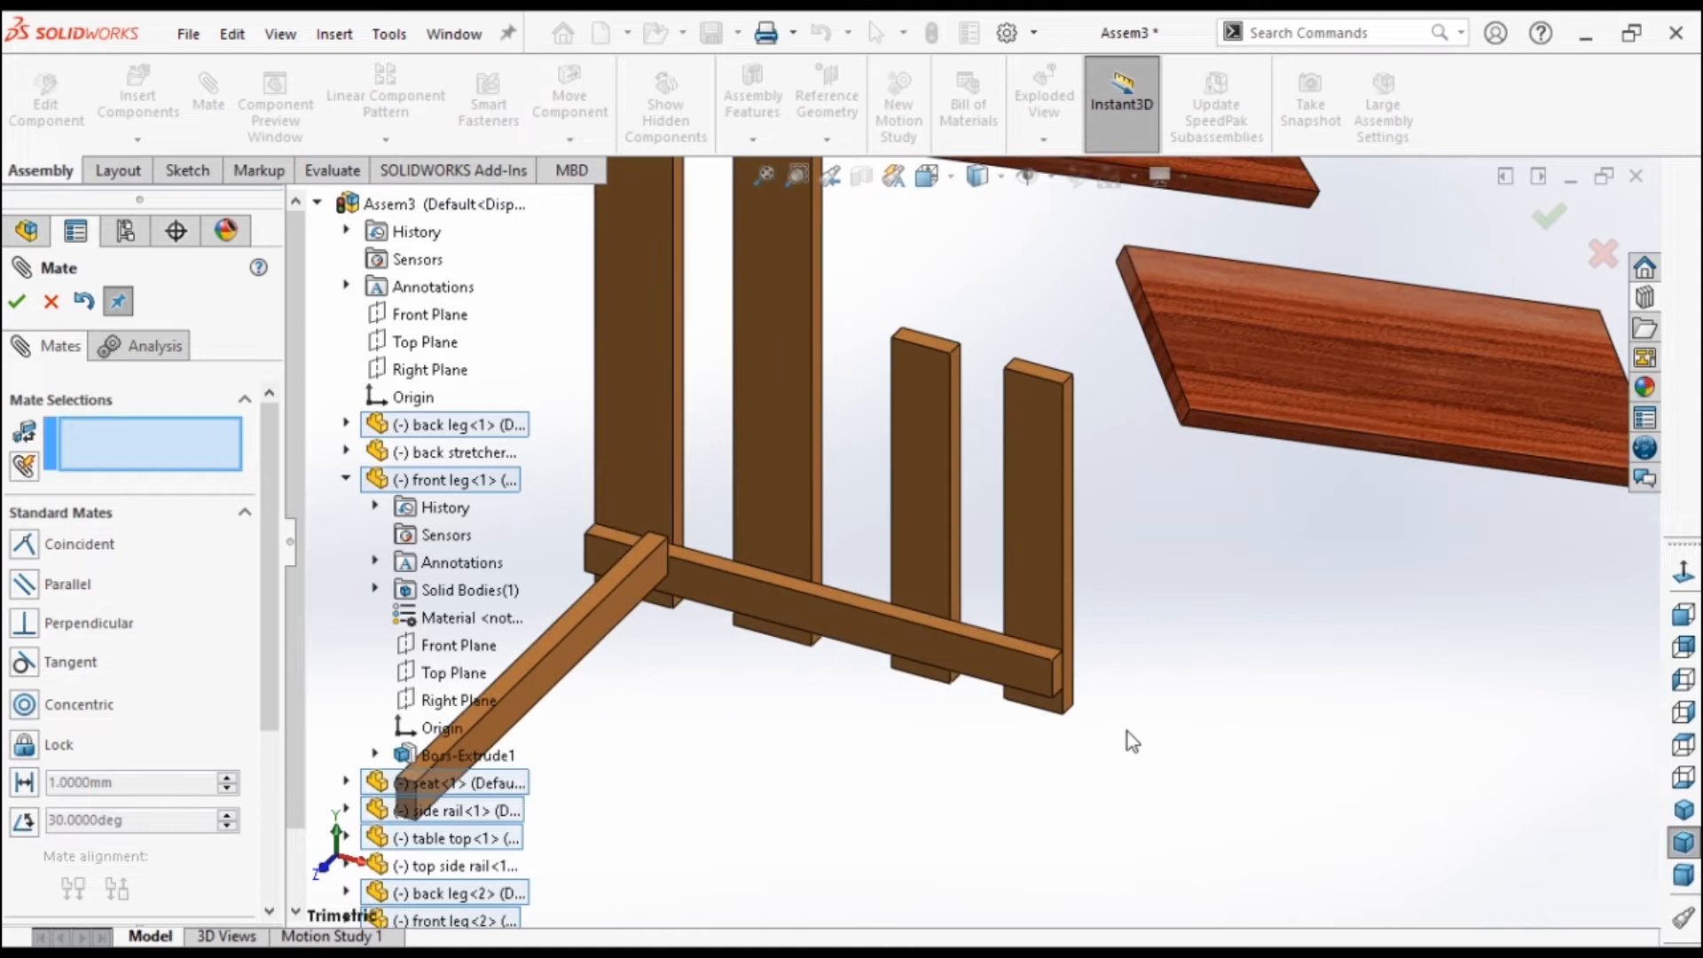
key("f")
left_click_drag(688, 642, 1202, 550)
scroll(1201, 543, "down", 3)
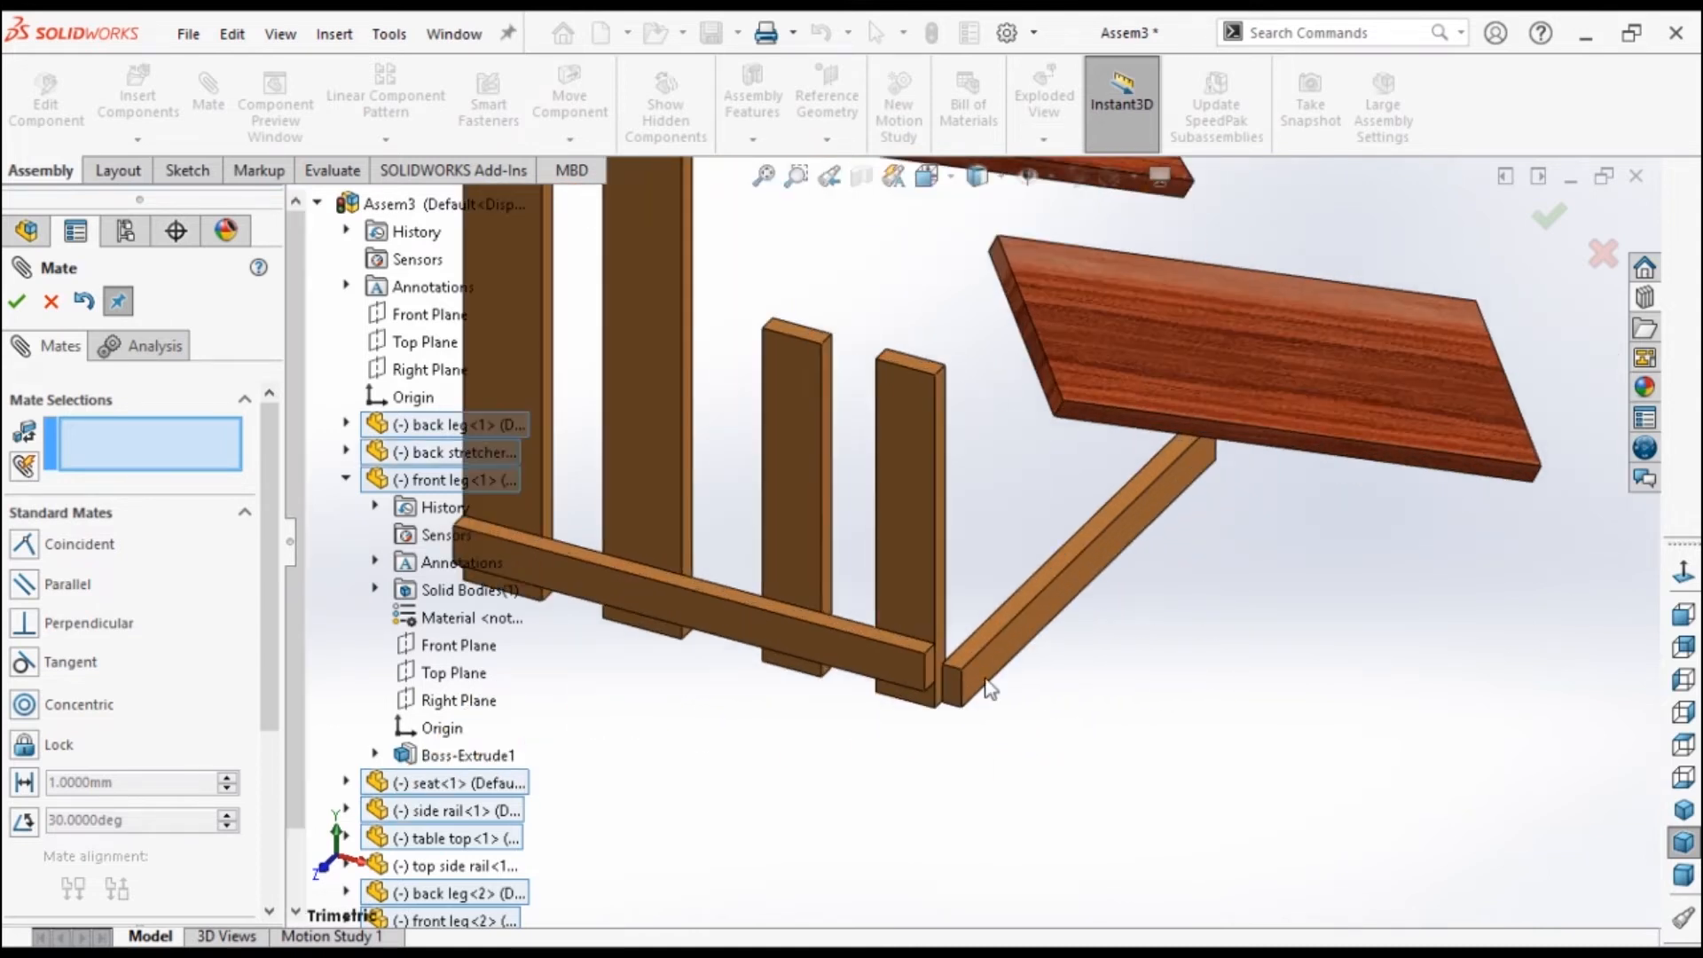
Add a coincident mate between the outer broad face of side rail<1> and the adjacent end face of the back stretcher.
left_click(903, 662)
left_click(950, 696)
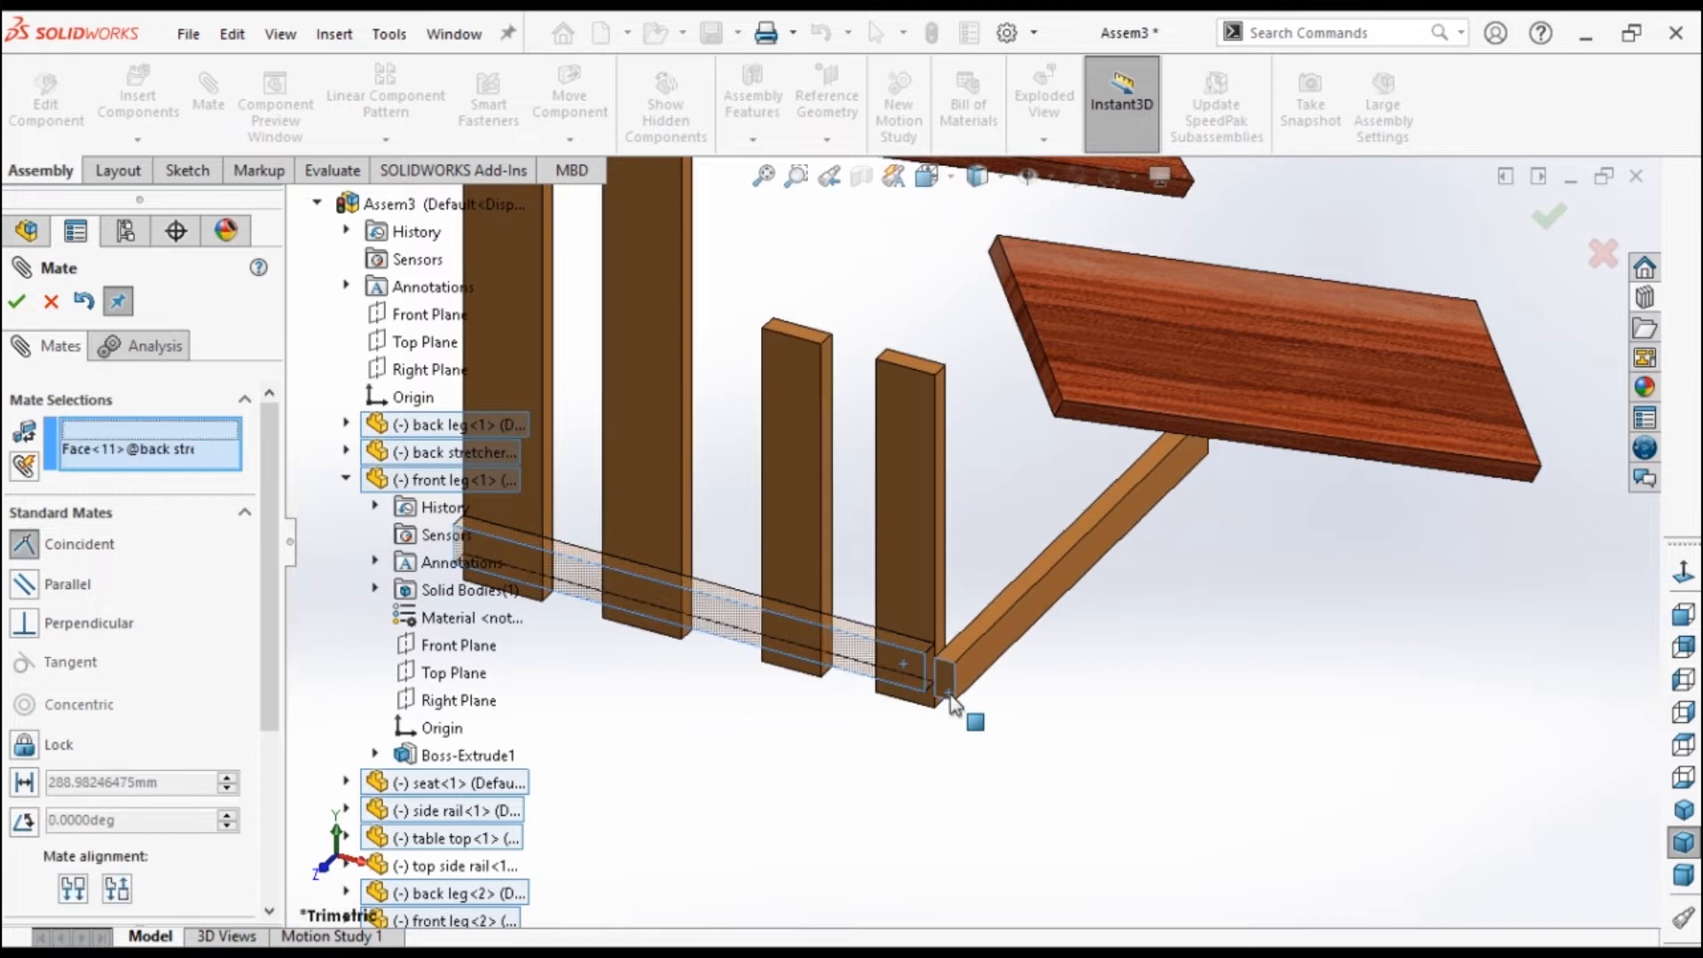
left_click(16, 301)
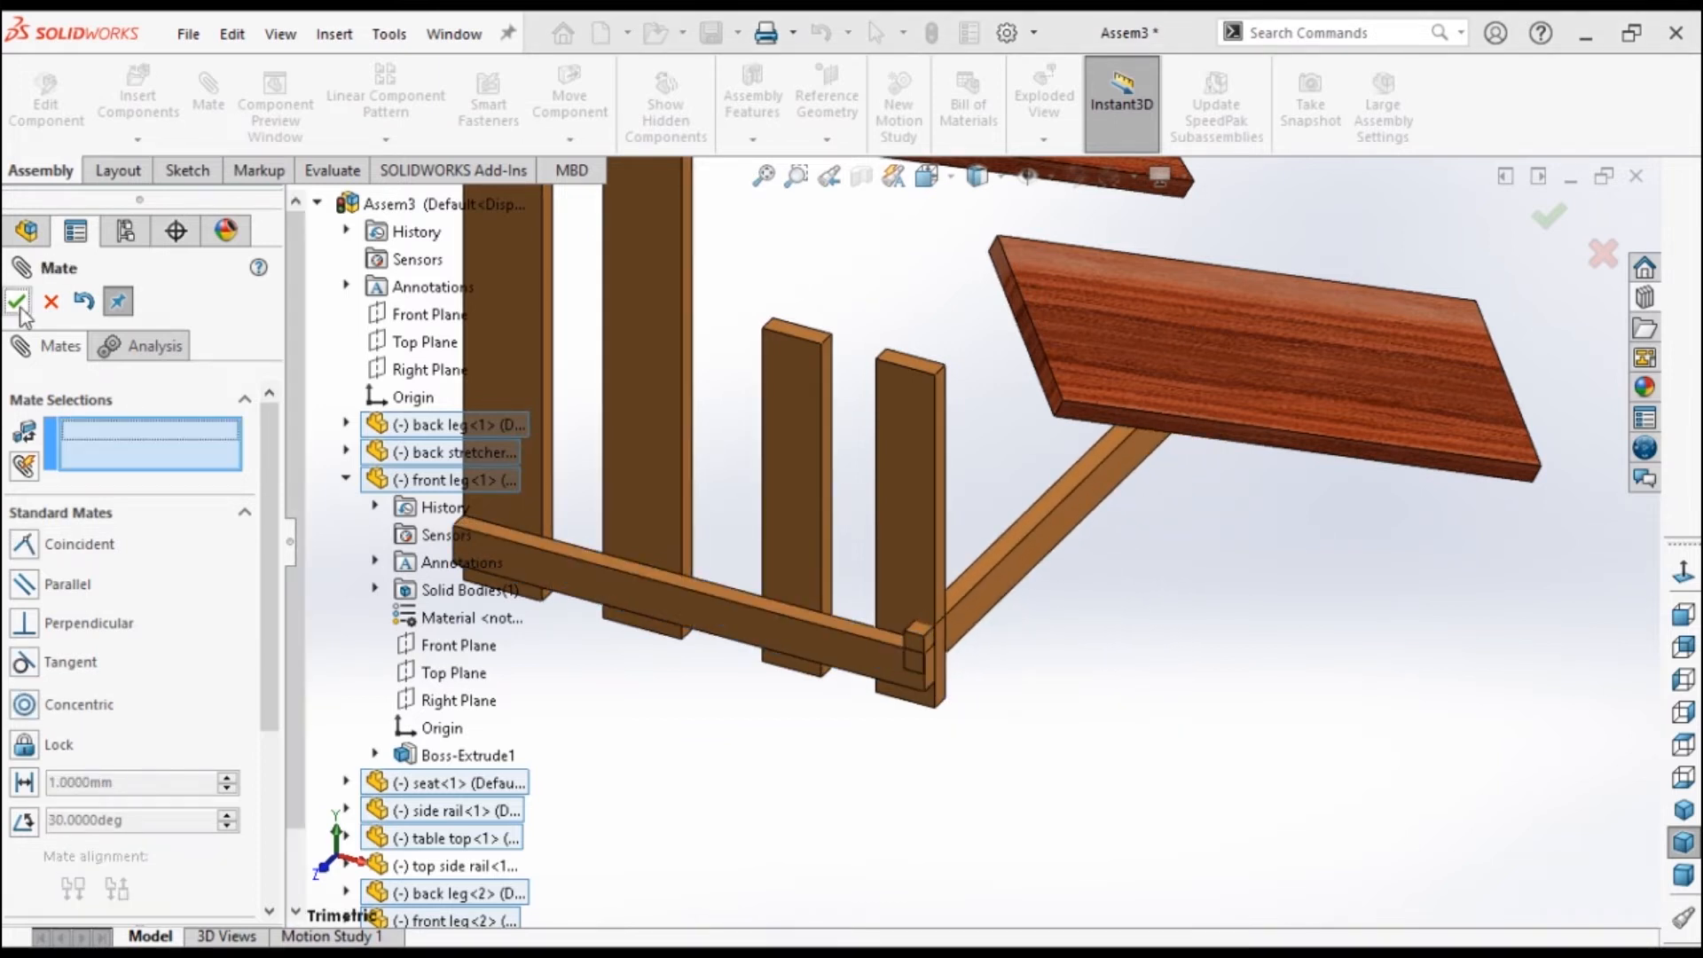
Add a coincident mate between the short upper end edge of side rail<1> and the long upper edge of the back stretcher.
scroll(981, 577, "down", 5)
middle_click_drag(969, 698, 832, 736)
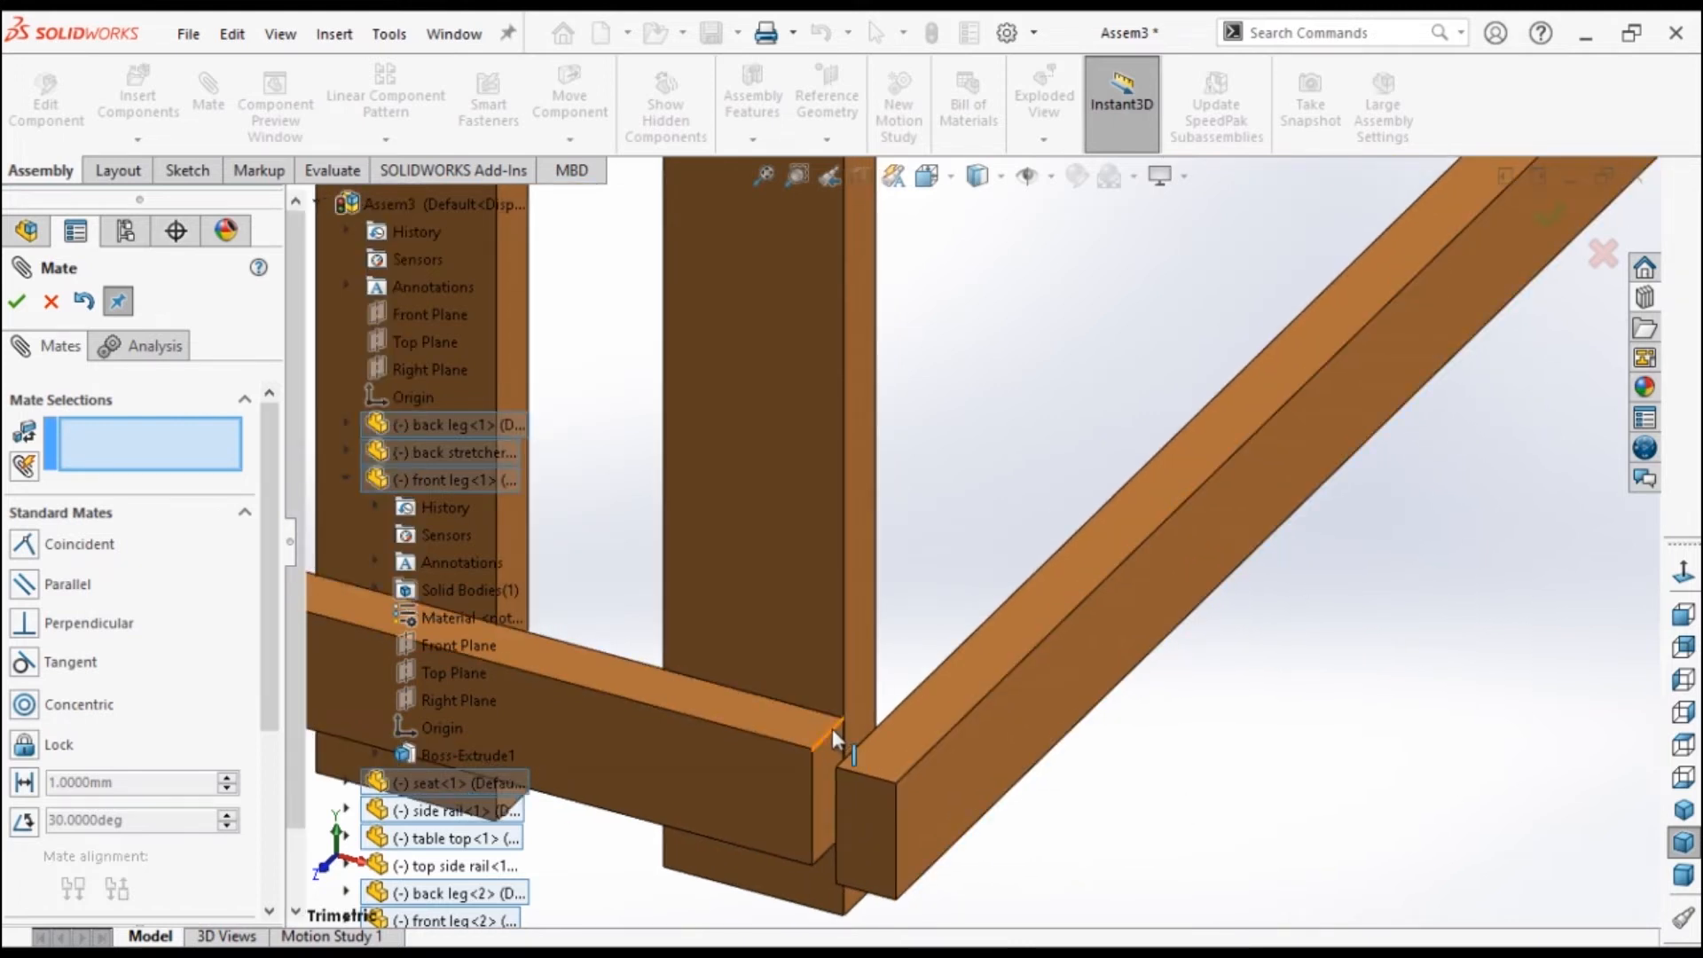
left_click(832, 730)
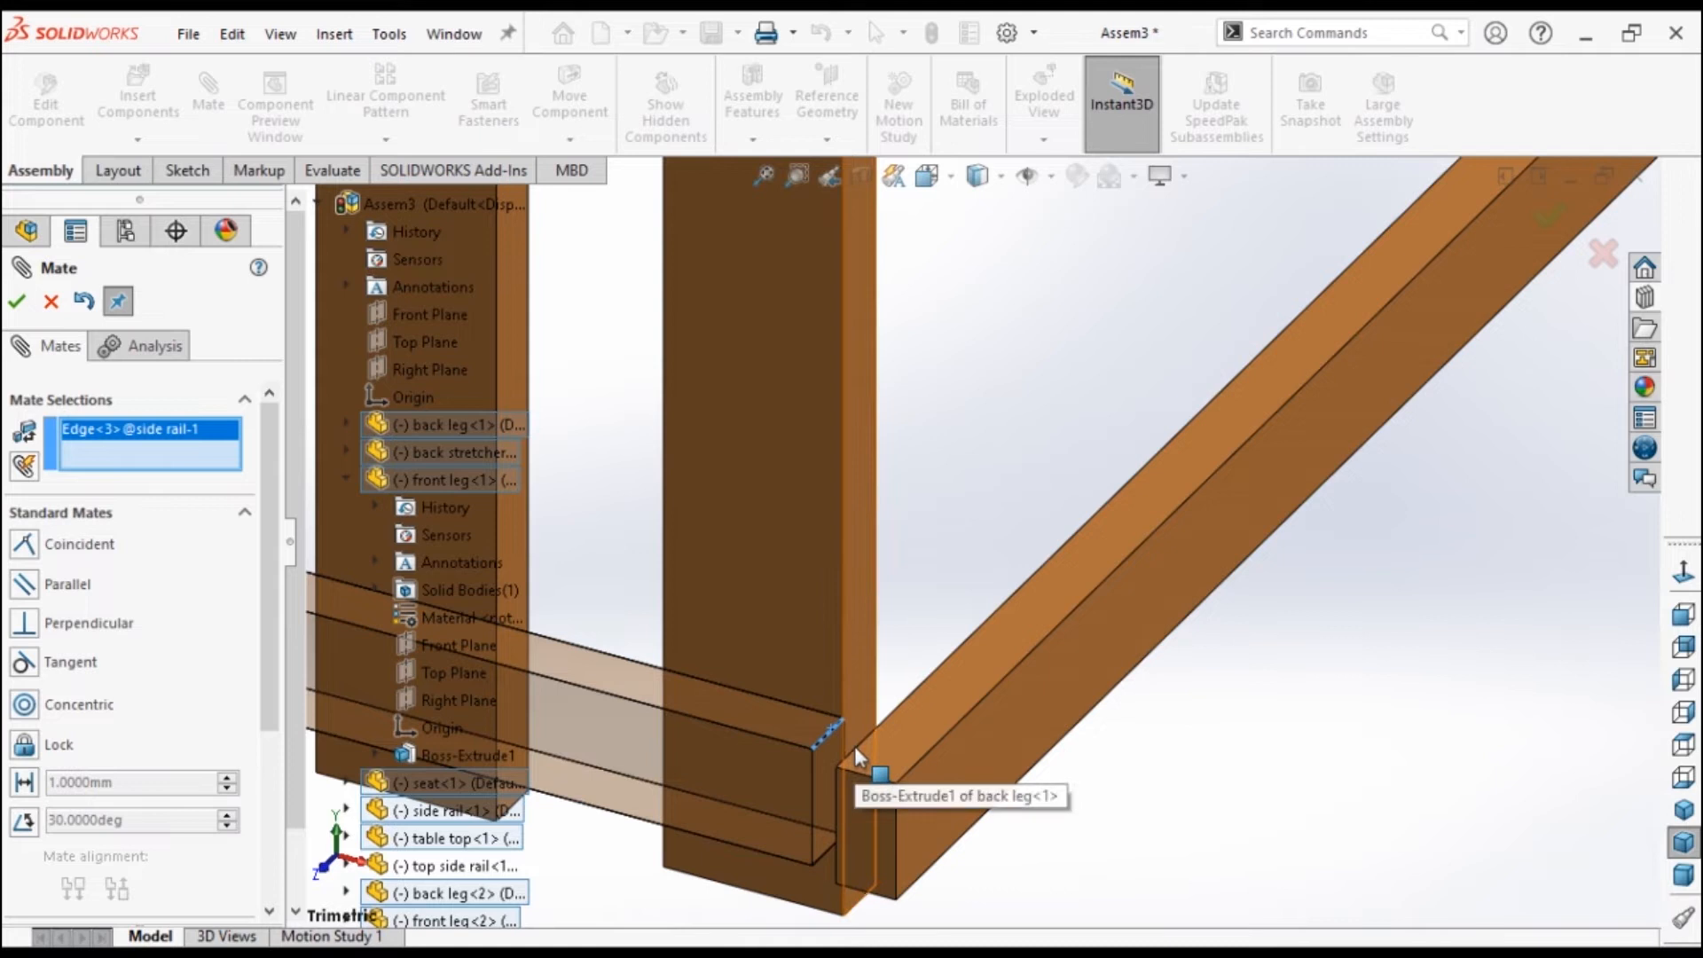
left_click(905, 701)
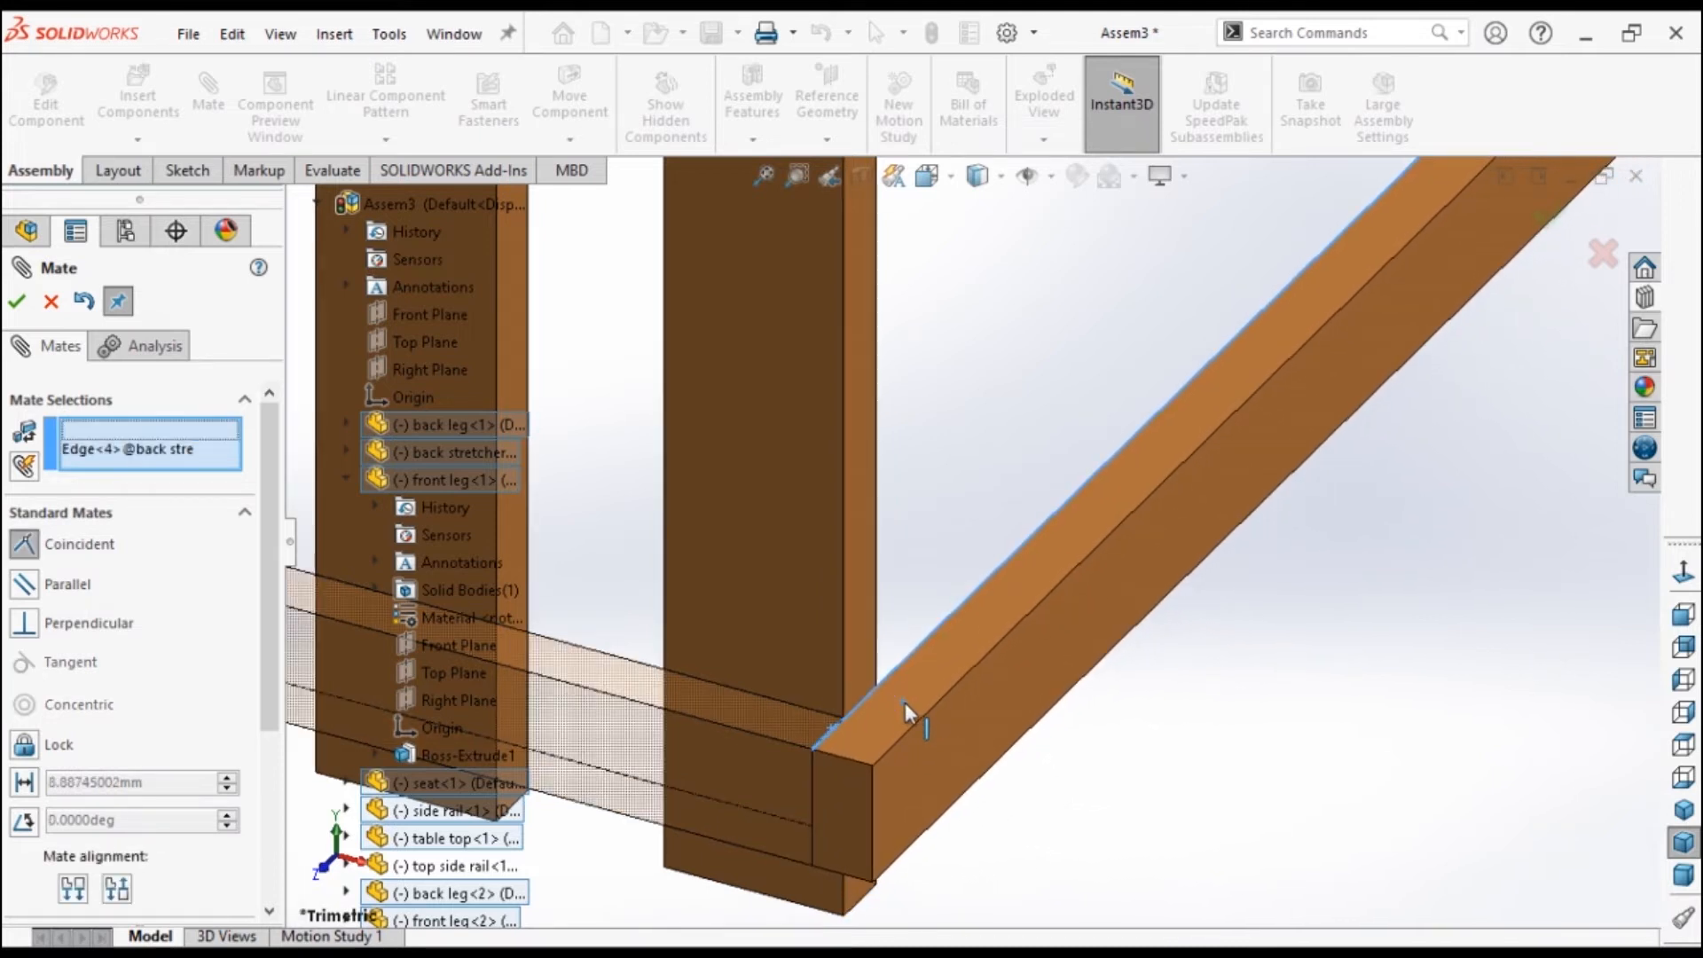
left_click(16, 302)
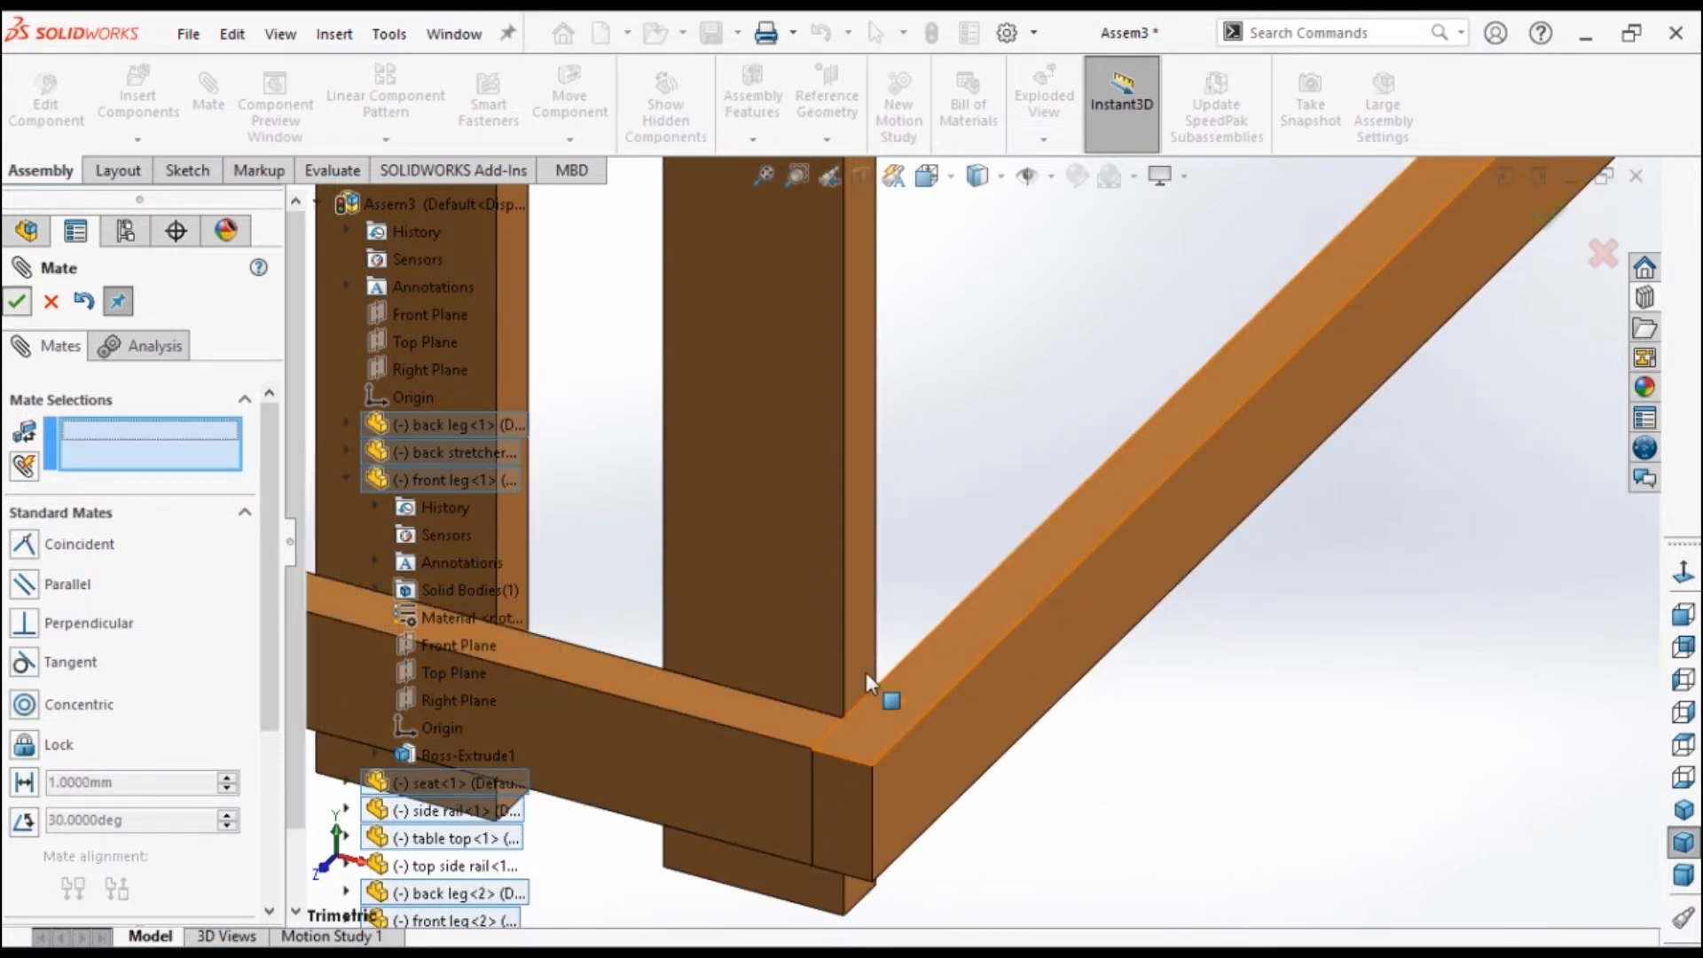
Add a 10 mm distance mate between the bottom face of side rail<1> and the bottom face of back leg<1>.
scroll(1019, 760, "up", 3)
left_click(1693, 780)
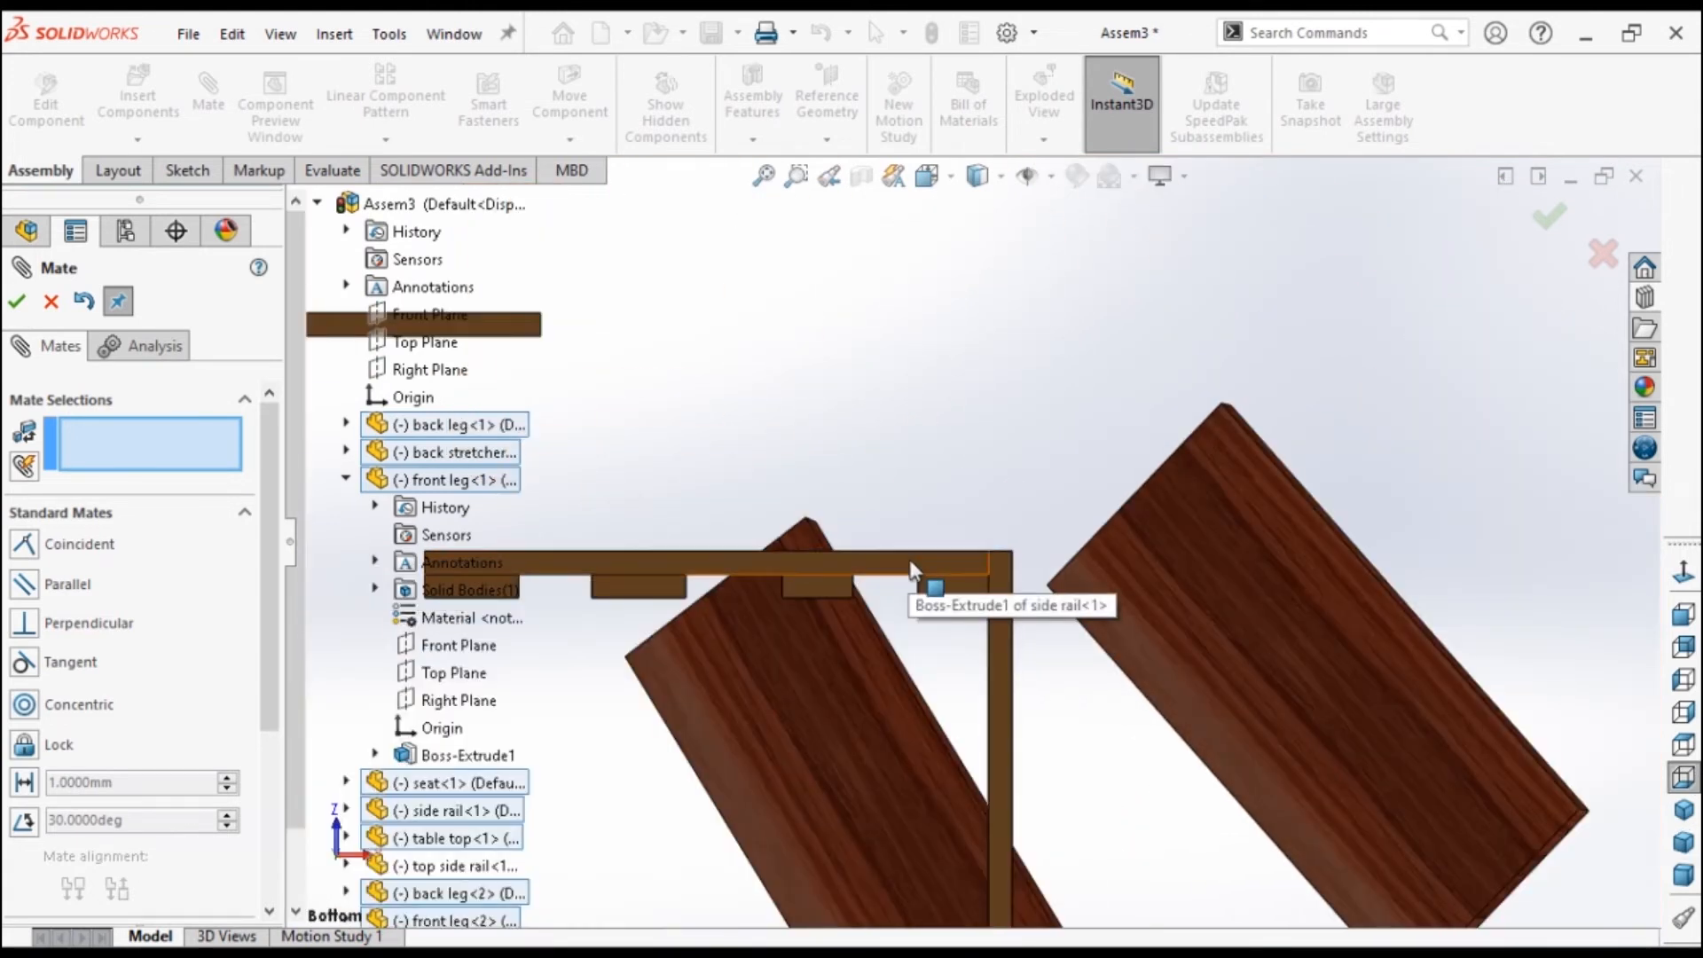
left_click(914, 570)
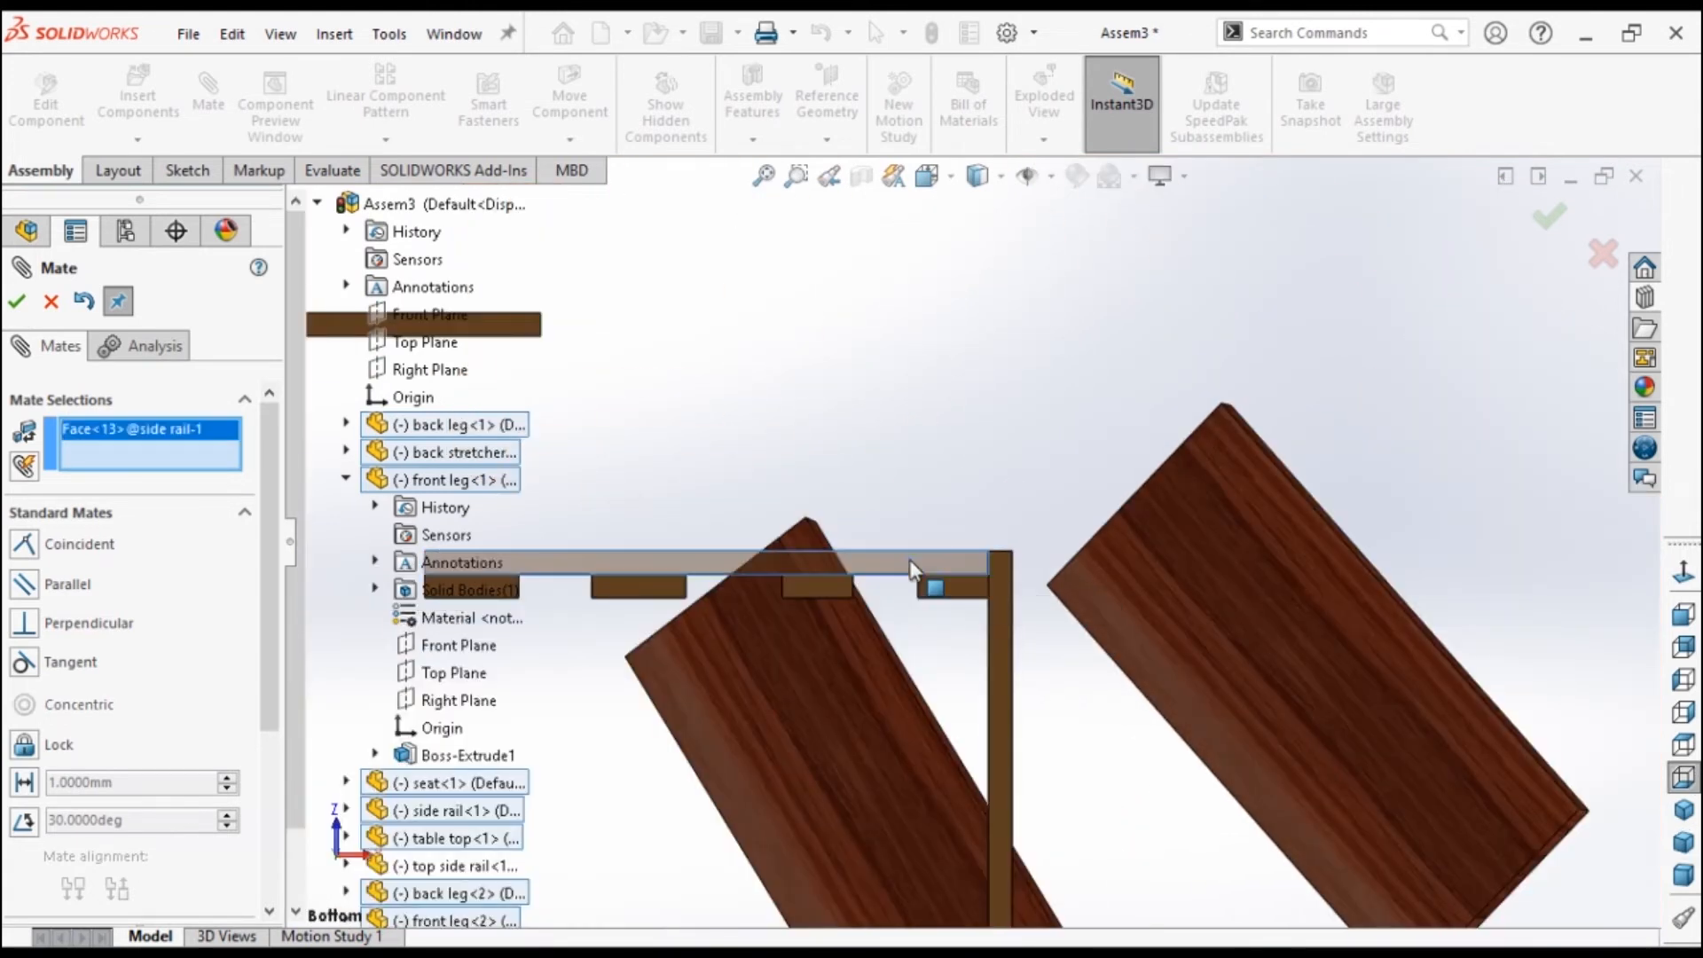
left_click(955, 593)
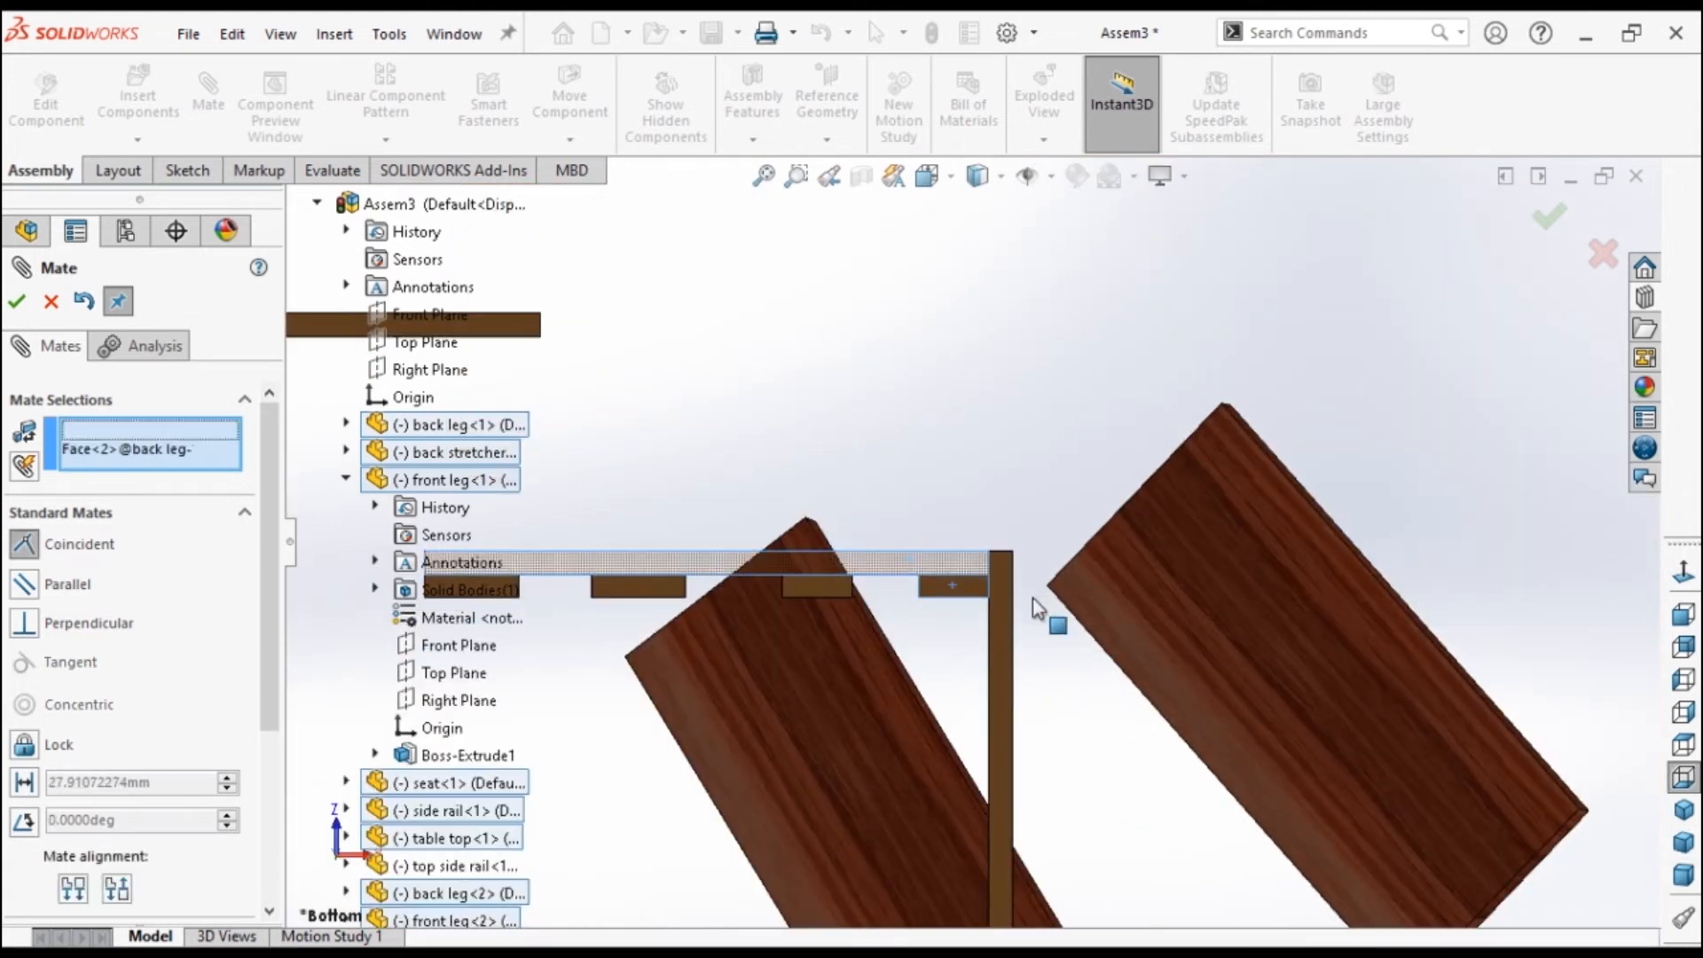
left_click(1684, 810)
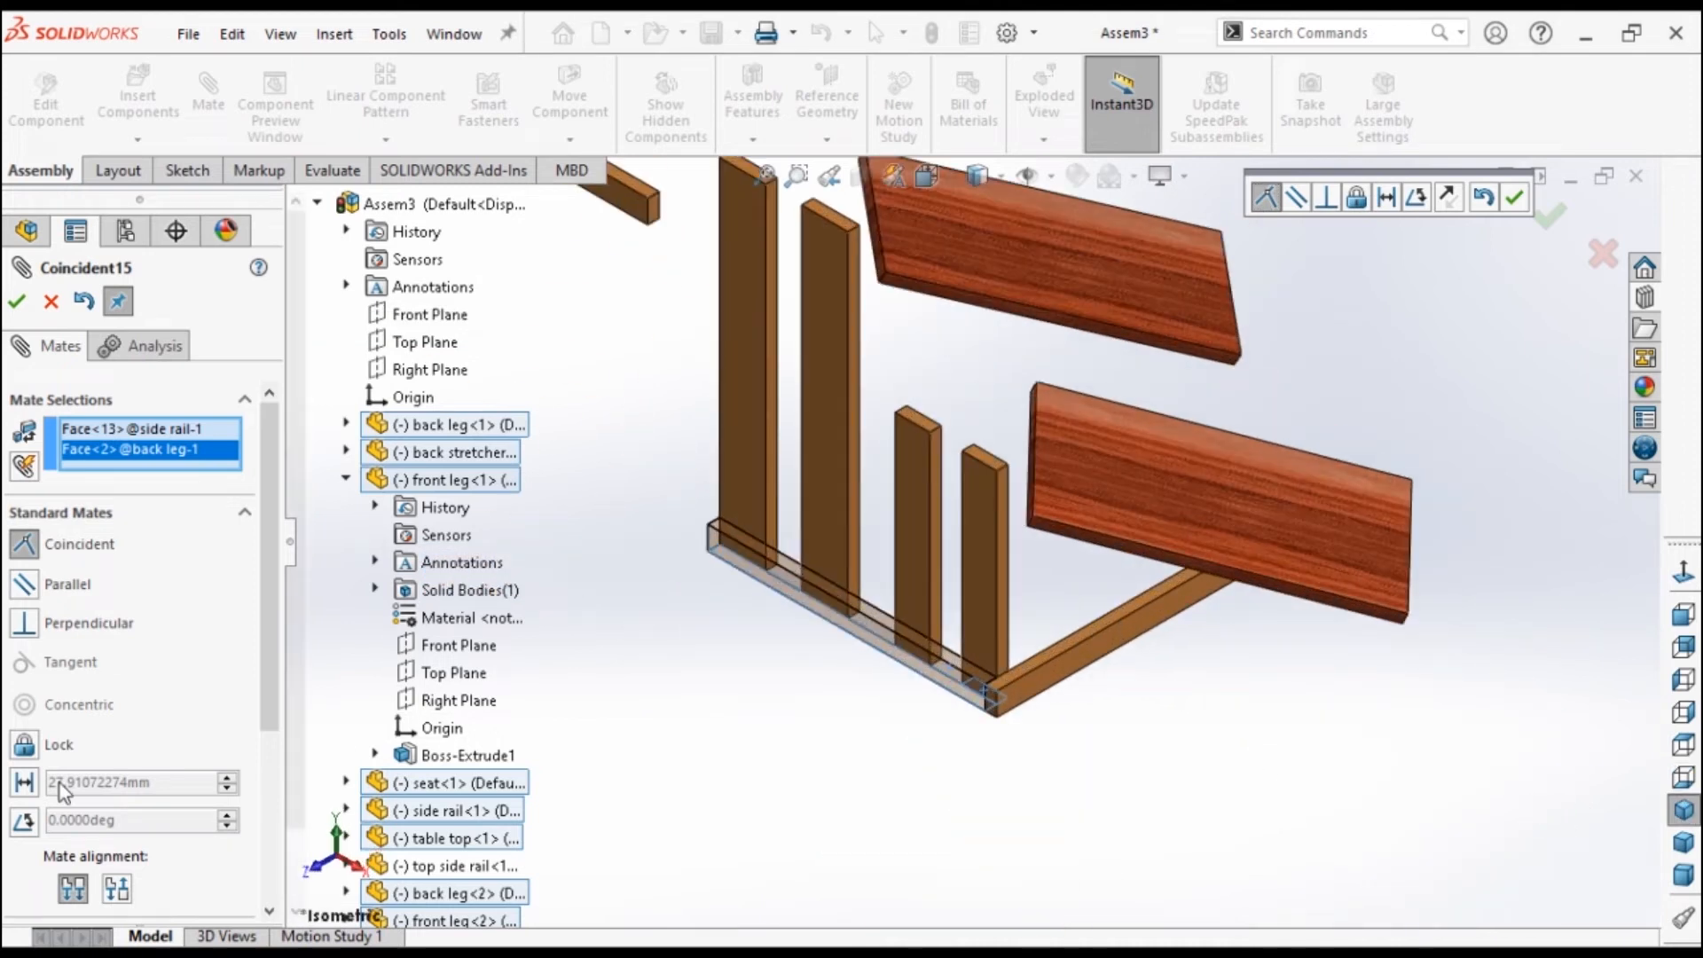
left_click(24, 782)
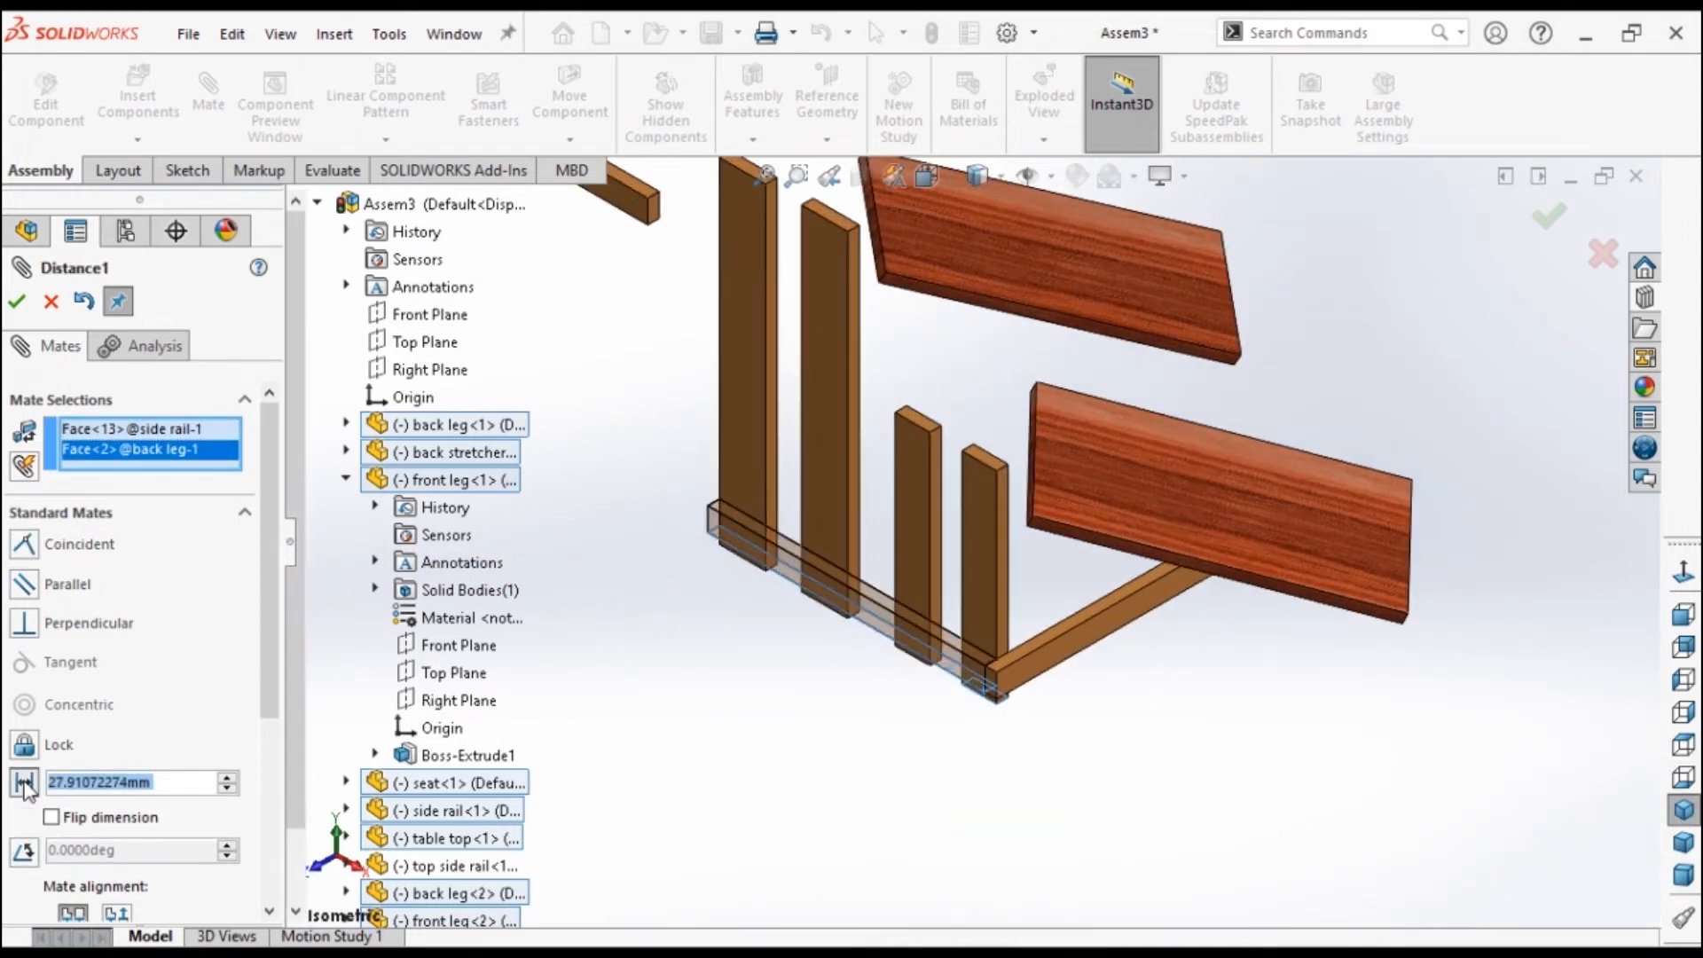
type("10")
key("Return")
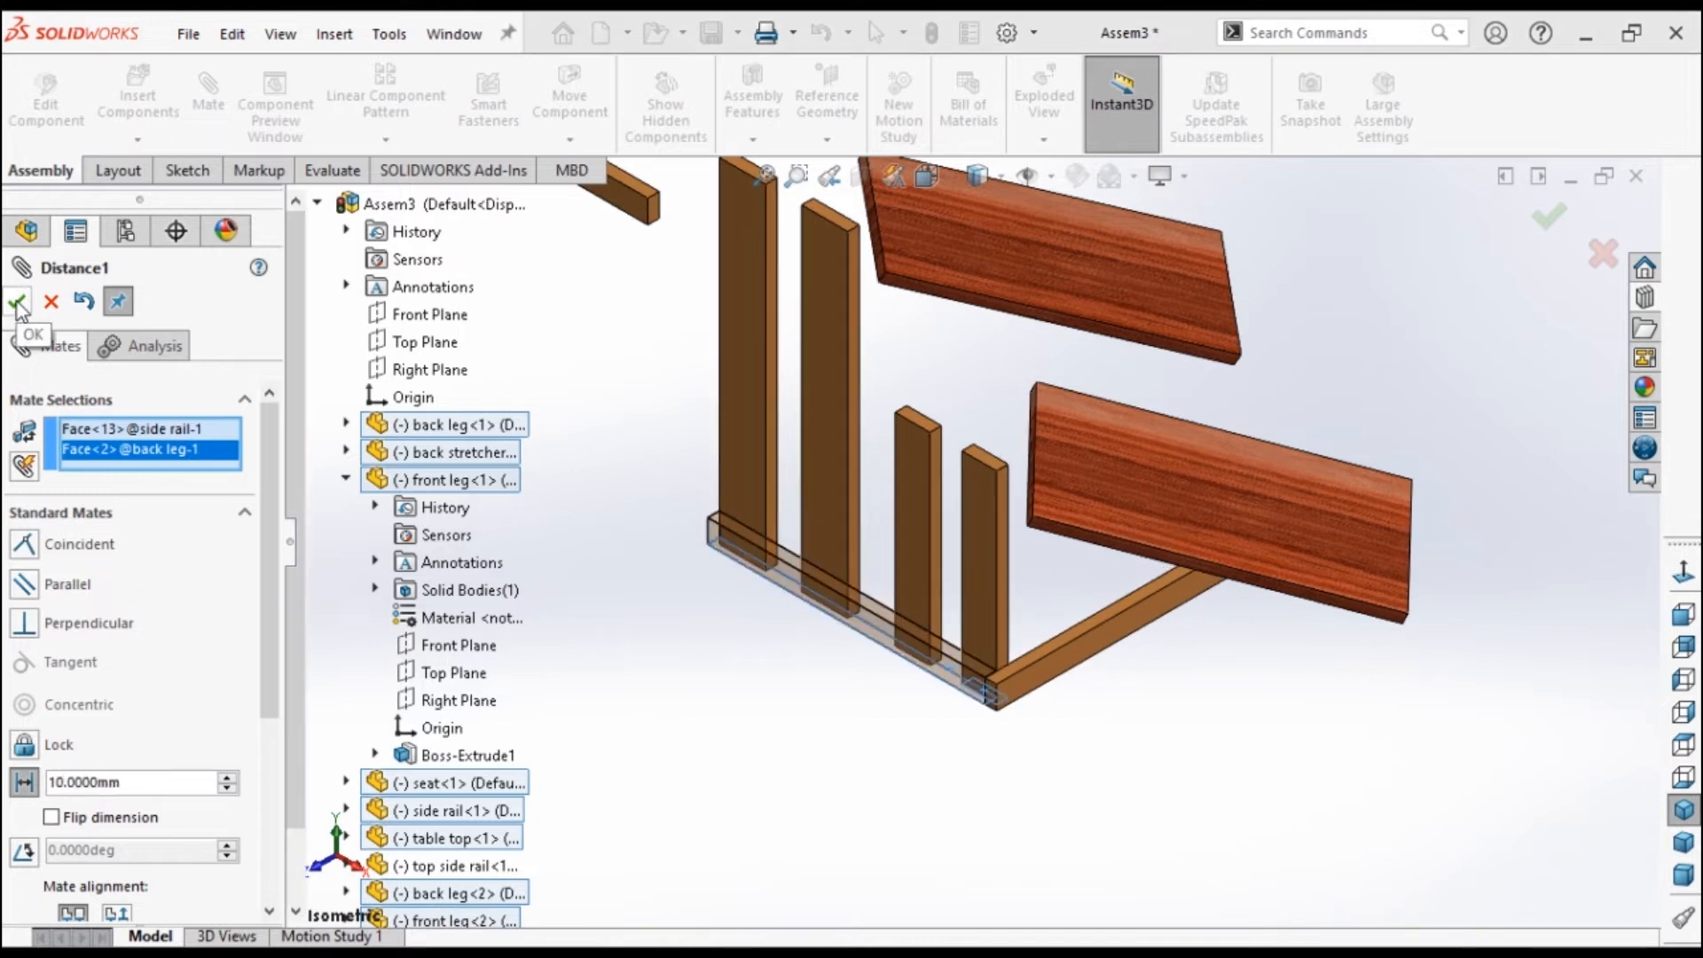
left_click(18, 303)
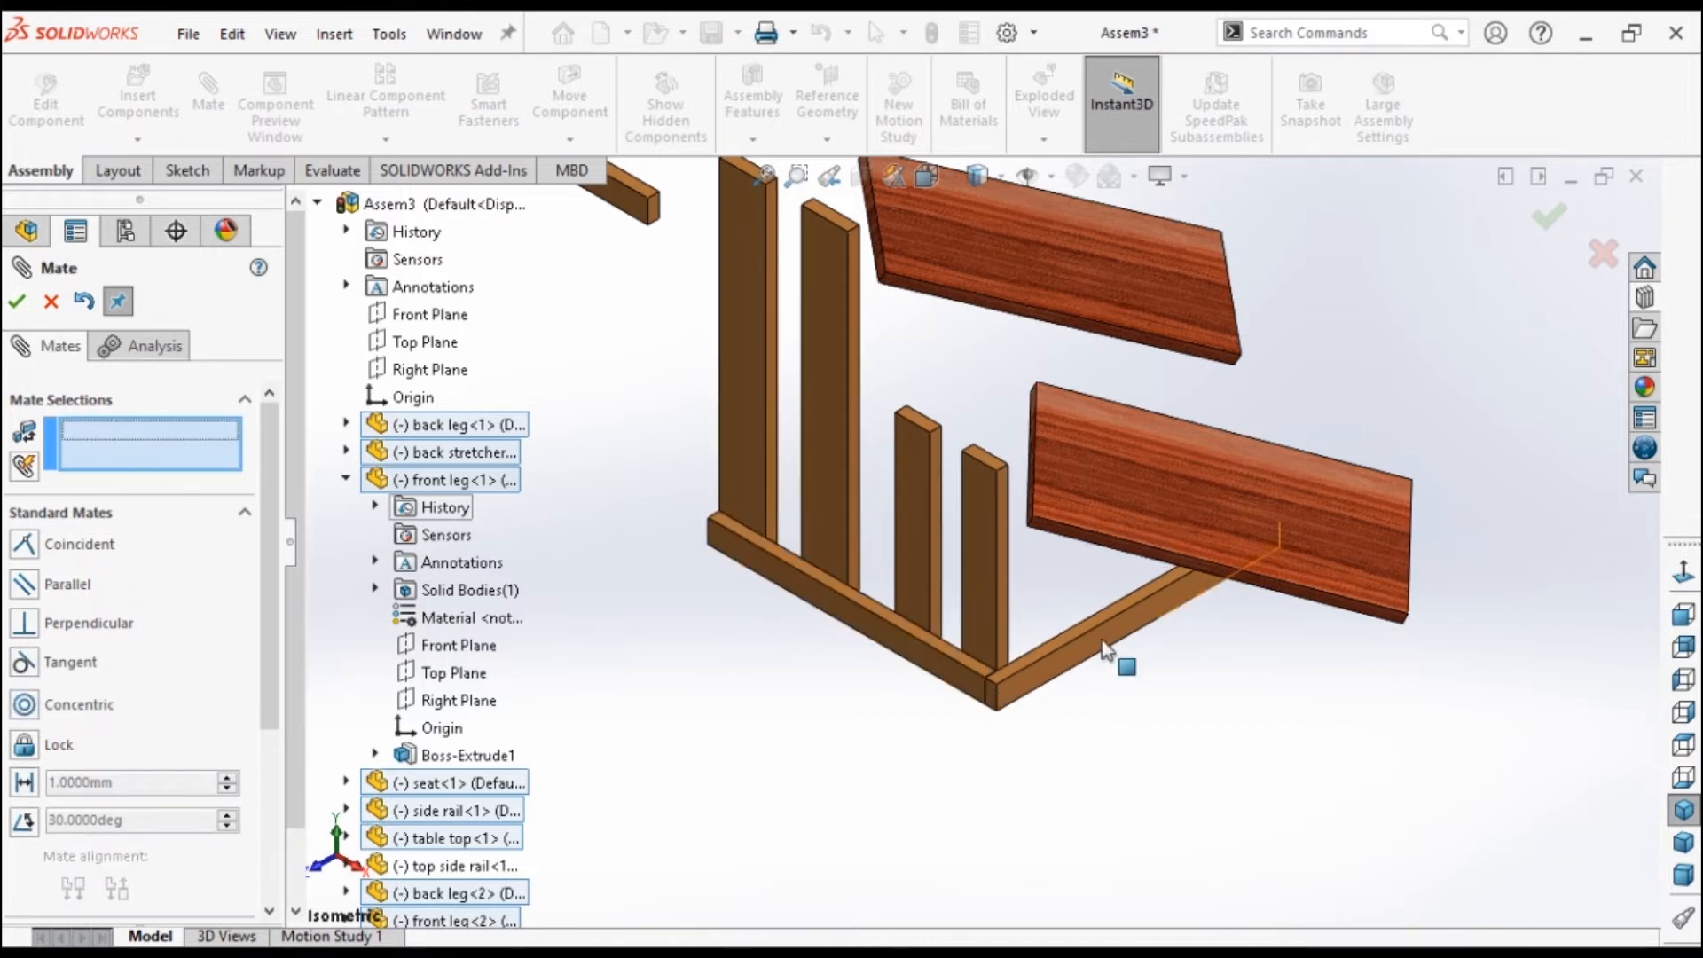
Move the seat, table top and loose long rail clear of the frame, and bring the top side rail beside the tall front legs.
scroll(1102, 641, "up", 5)
left_click_drag(1052, 530, 1233, 397)
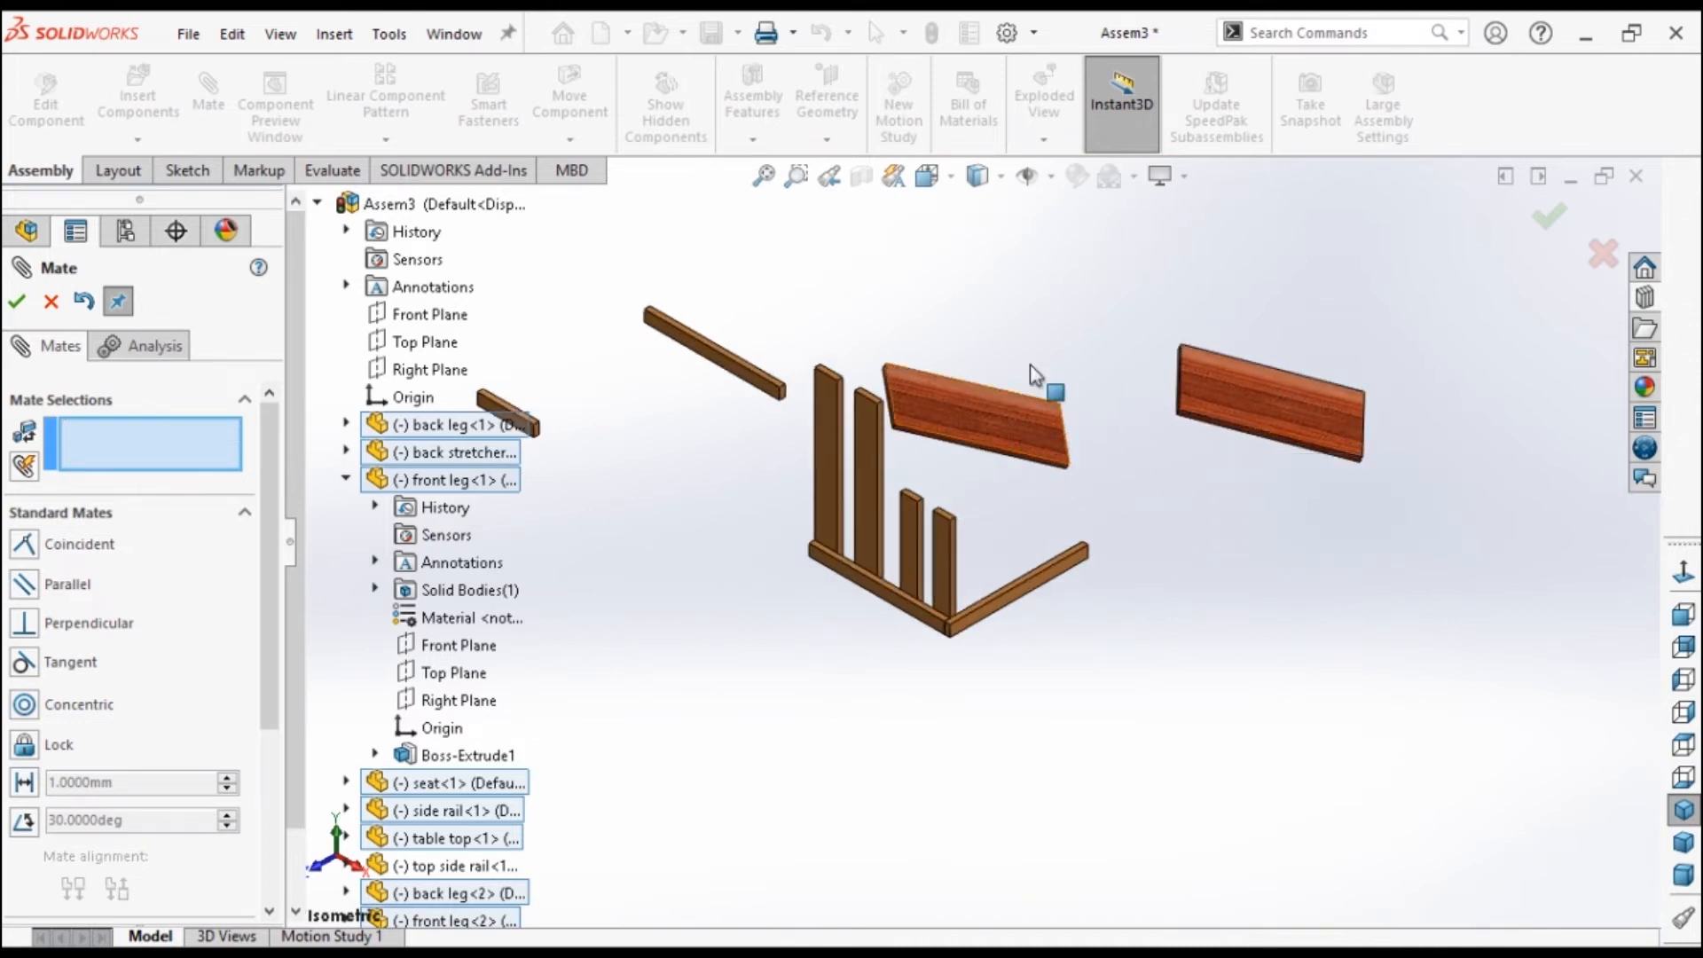
left_click_drag(1030, 364, 1062, 260)
left_click_drag(728, 373, 1105, 543)
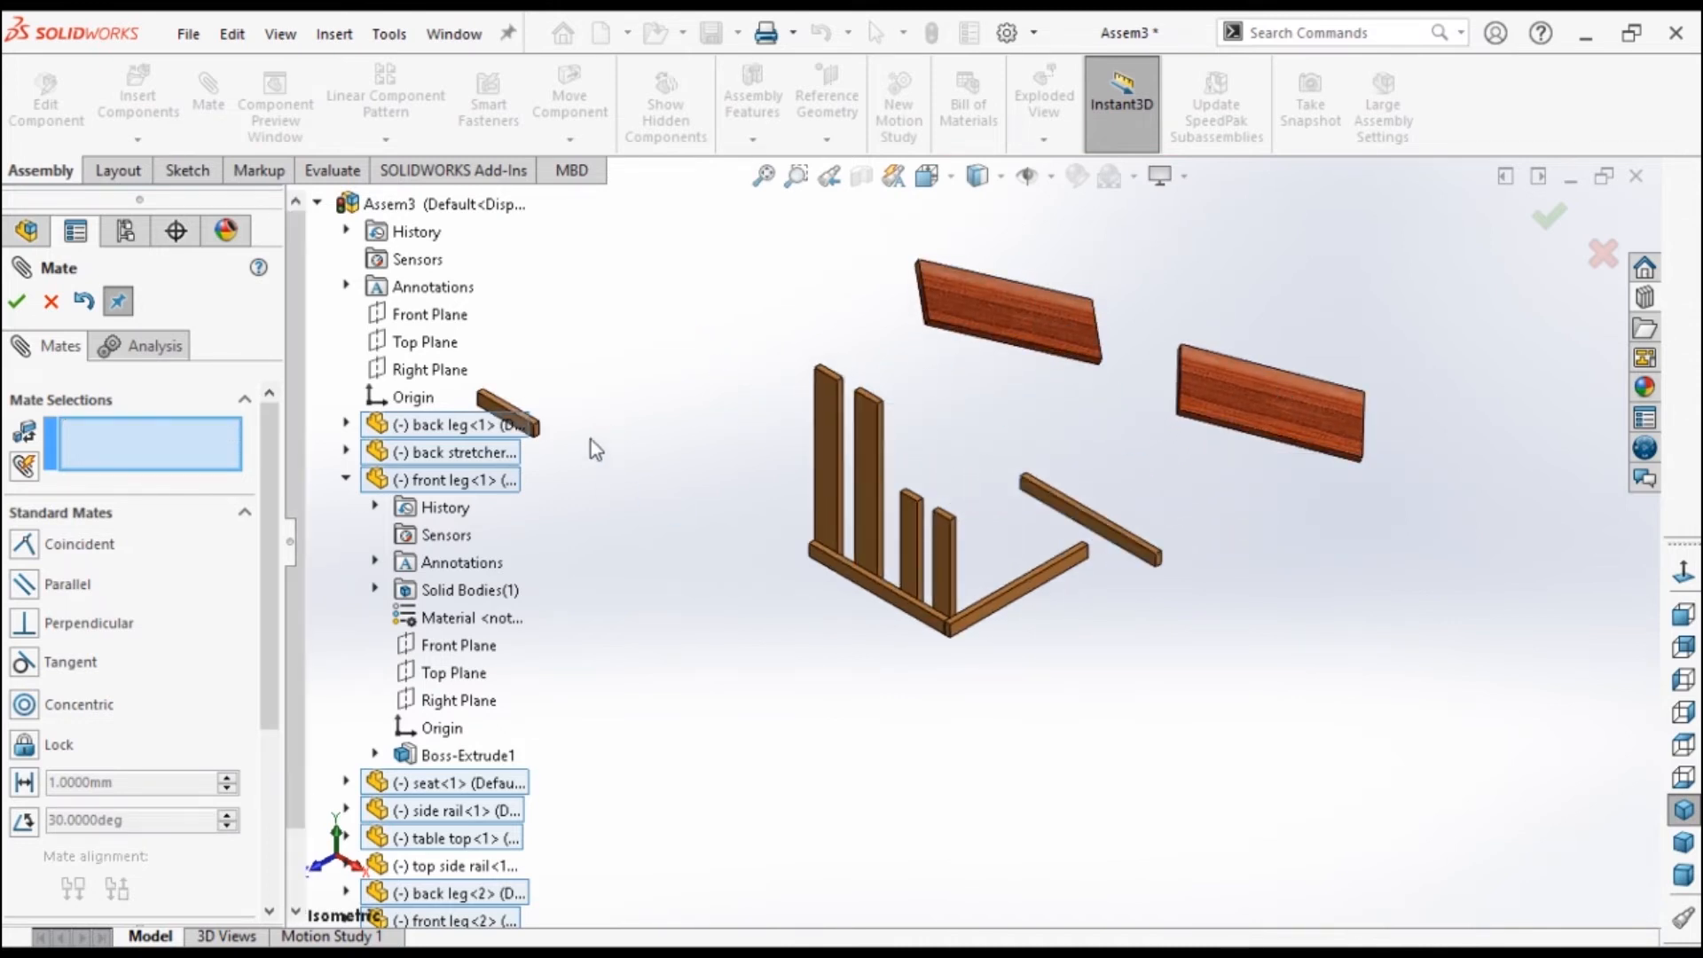
left_click_drag(484, 410, 741, 433)
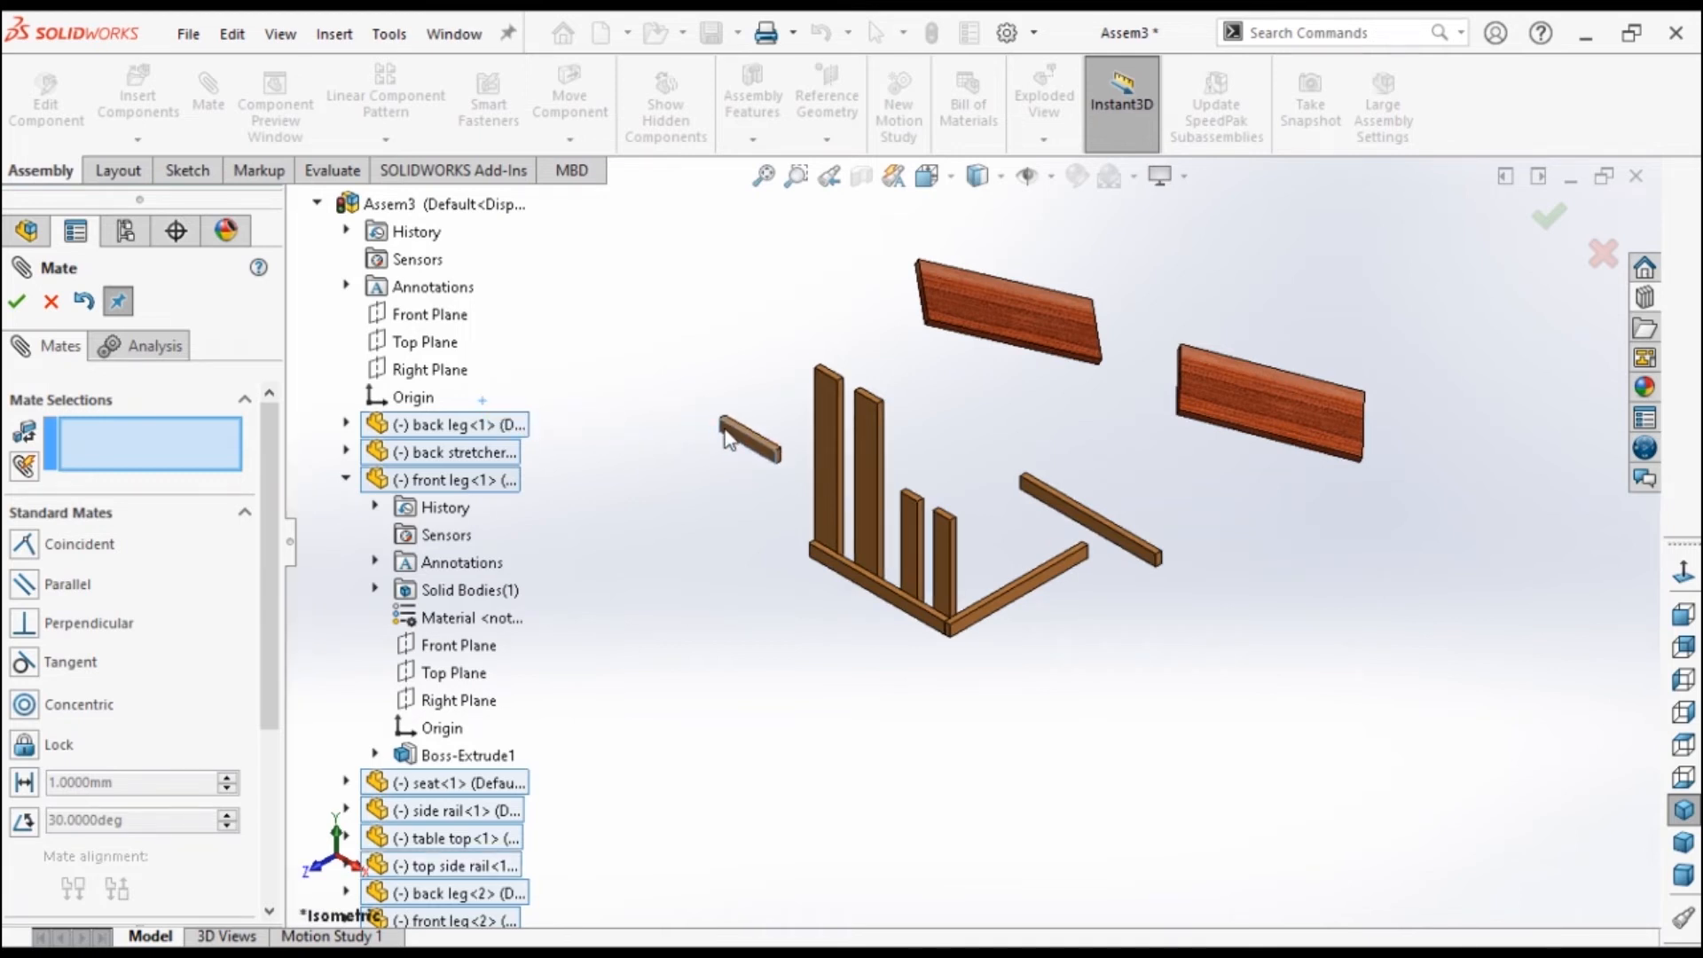
Add a coincident mate between the outer broad face of the top side rail and the outer face of side rail<1>.
scroll(866, 430, "down", 4)
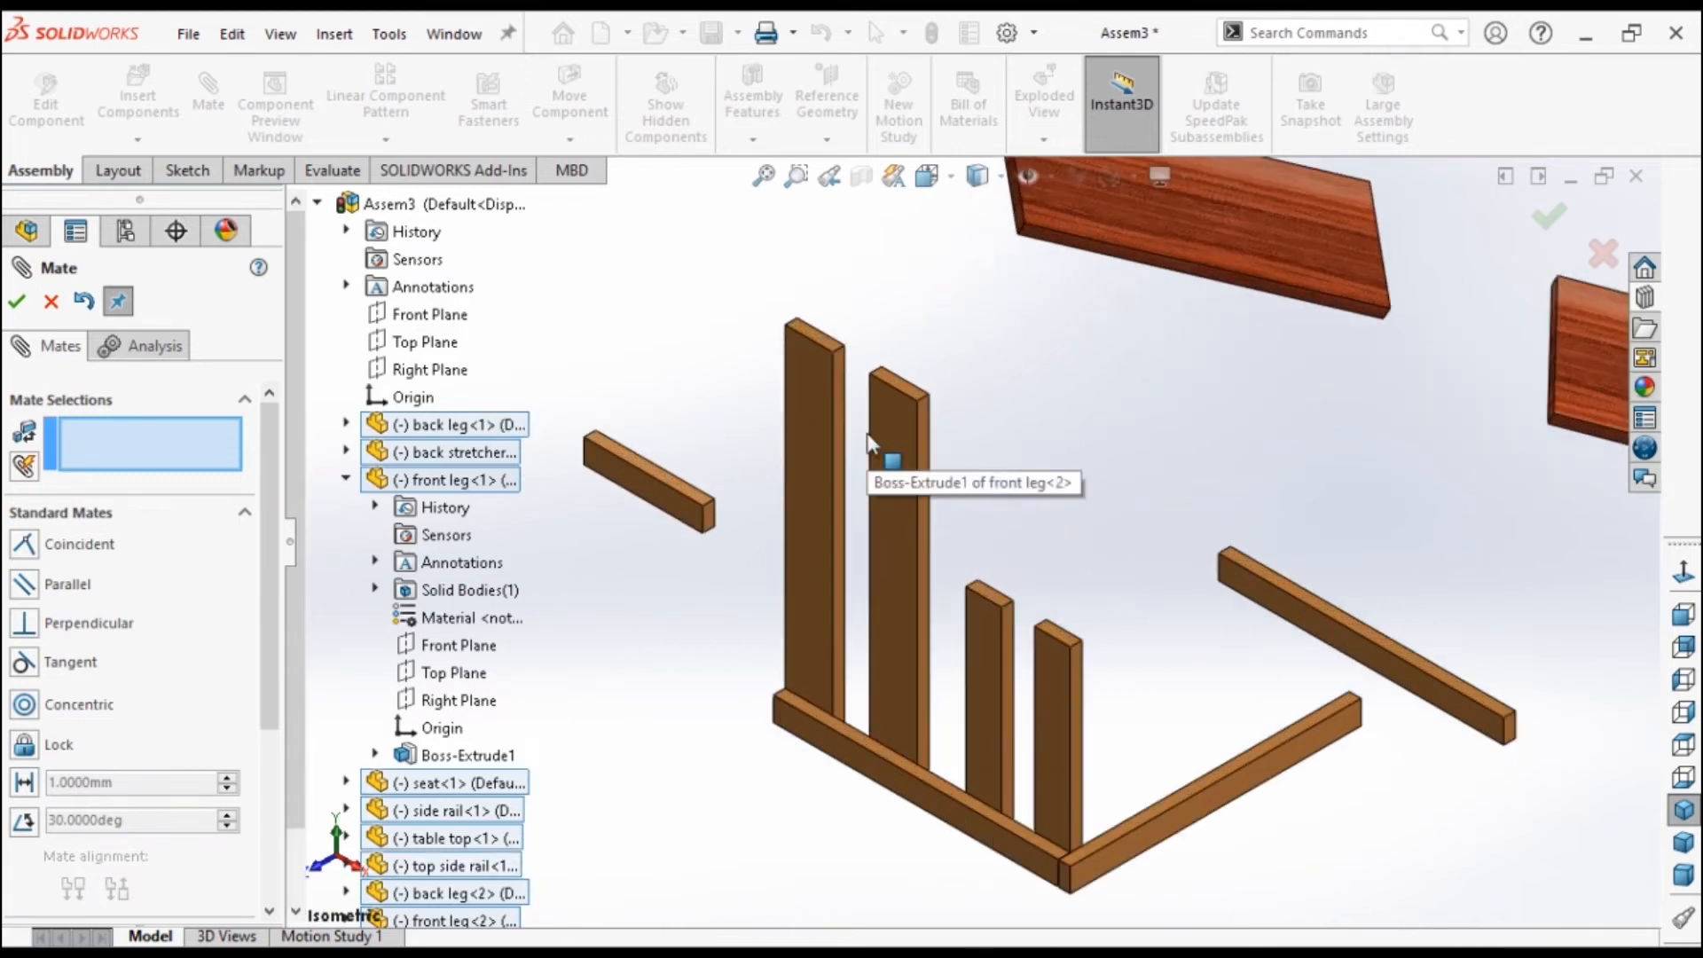
left_click(668, 504)
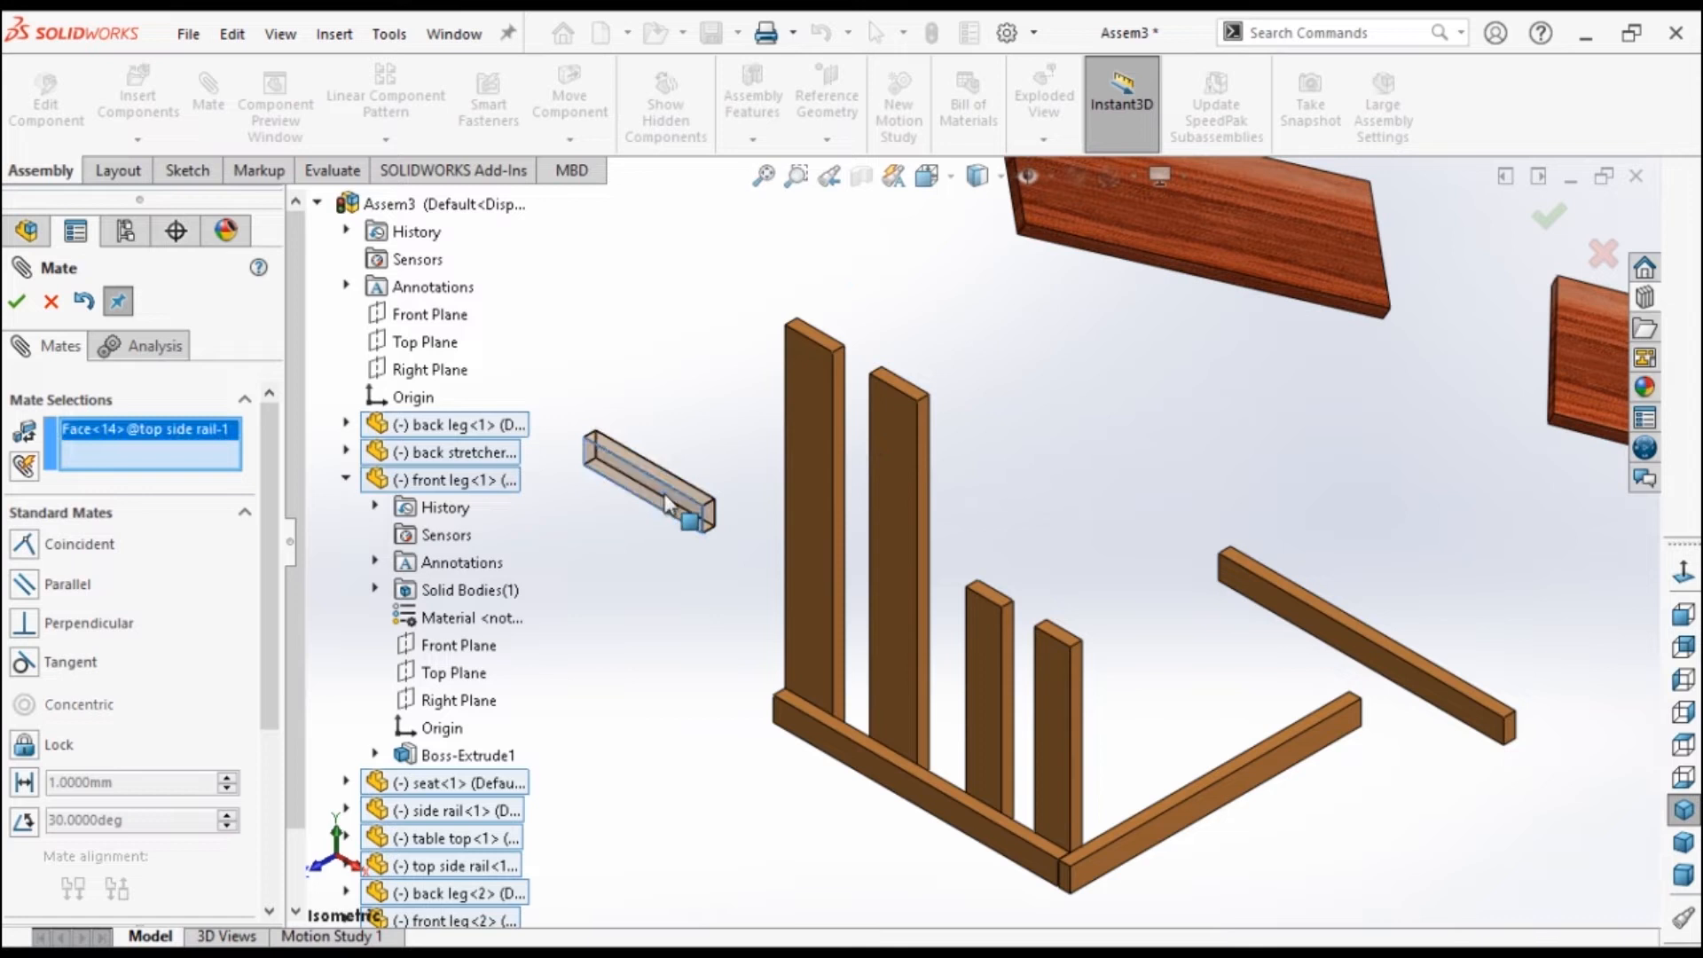
left_click(830, 754)
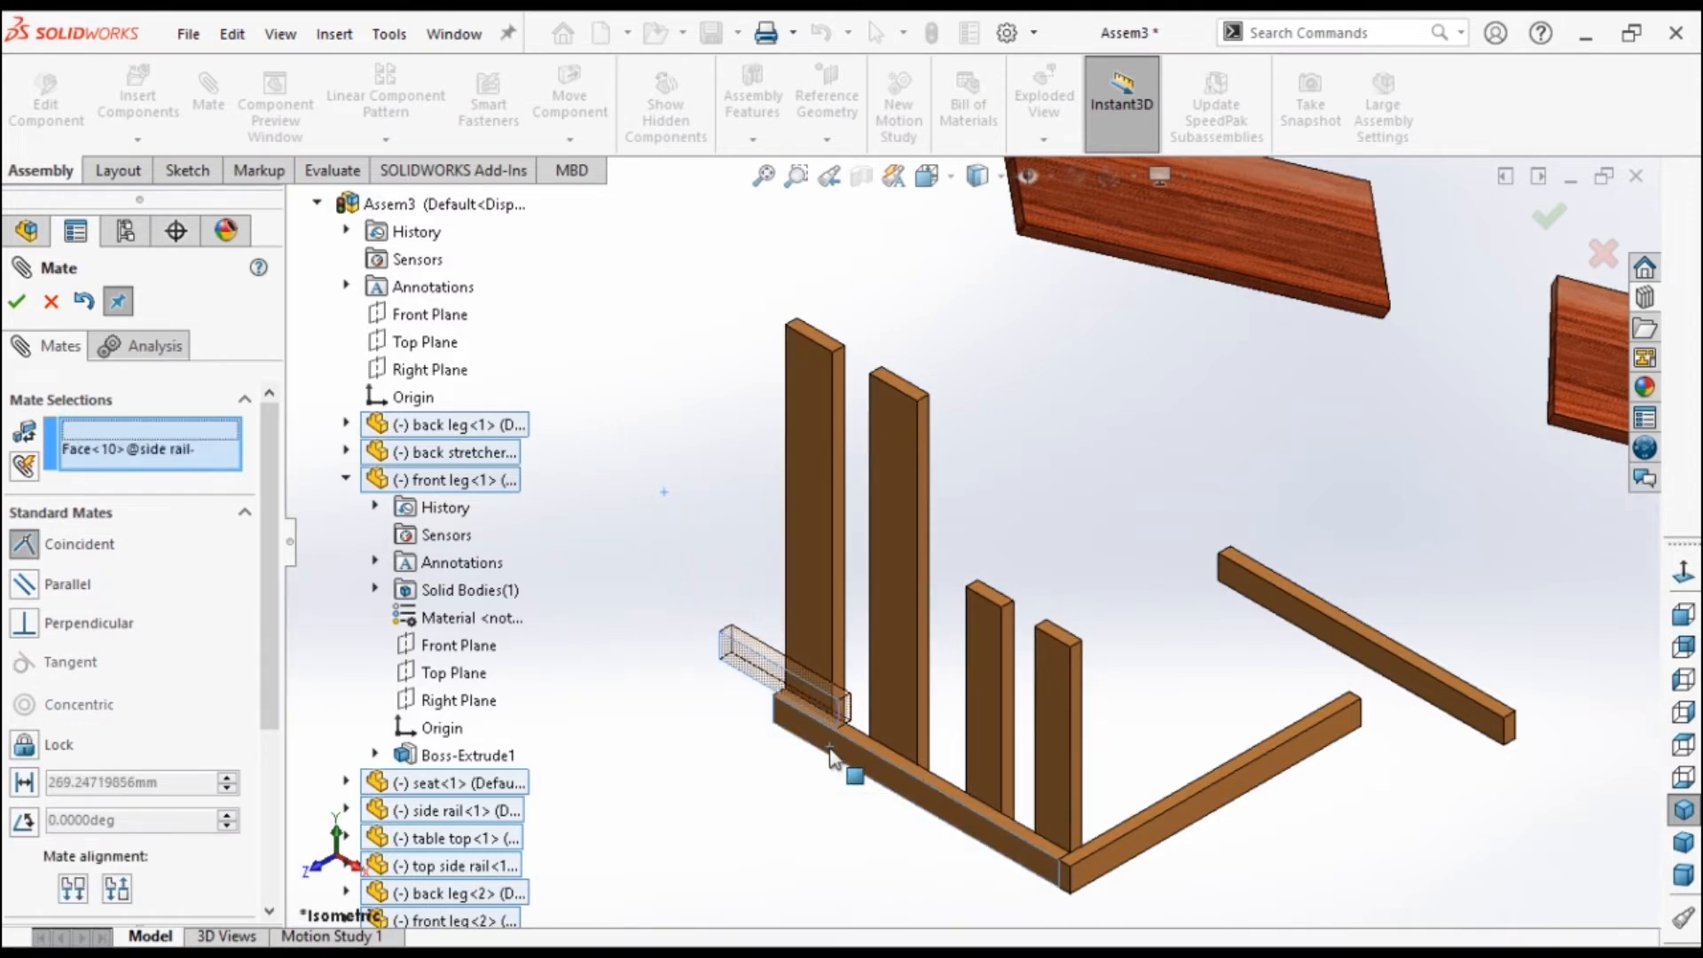
left_click(16, 303)
Move the top side rail up across the tall front legs and mate its top face coincident with the top face of front leg<2>.
left_click_drag(763, 709, 786, 317)
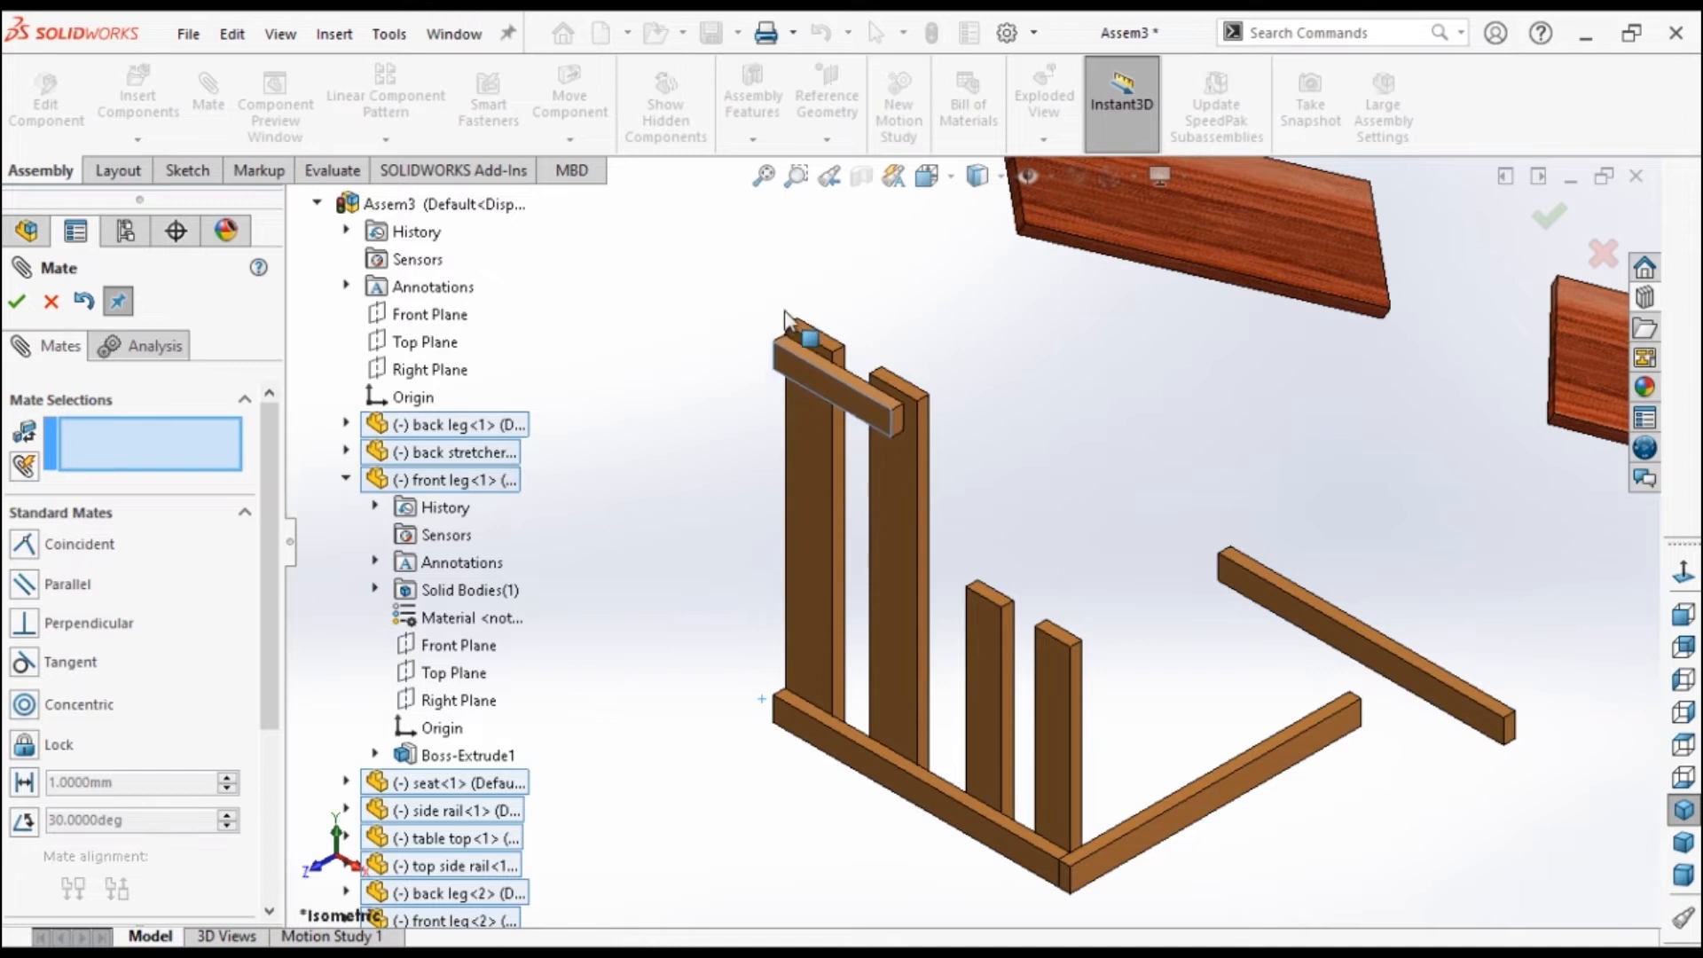
scroll(918, 377, "down", 5)
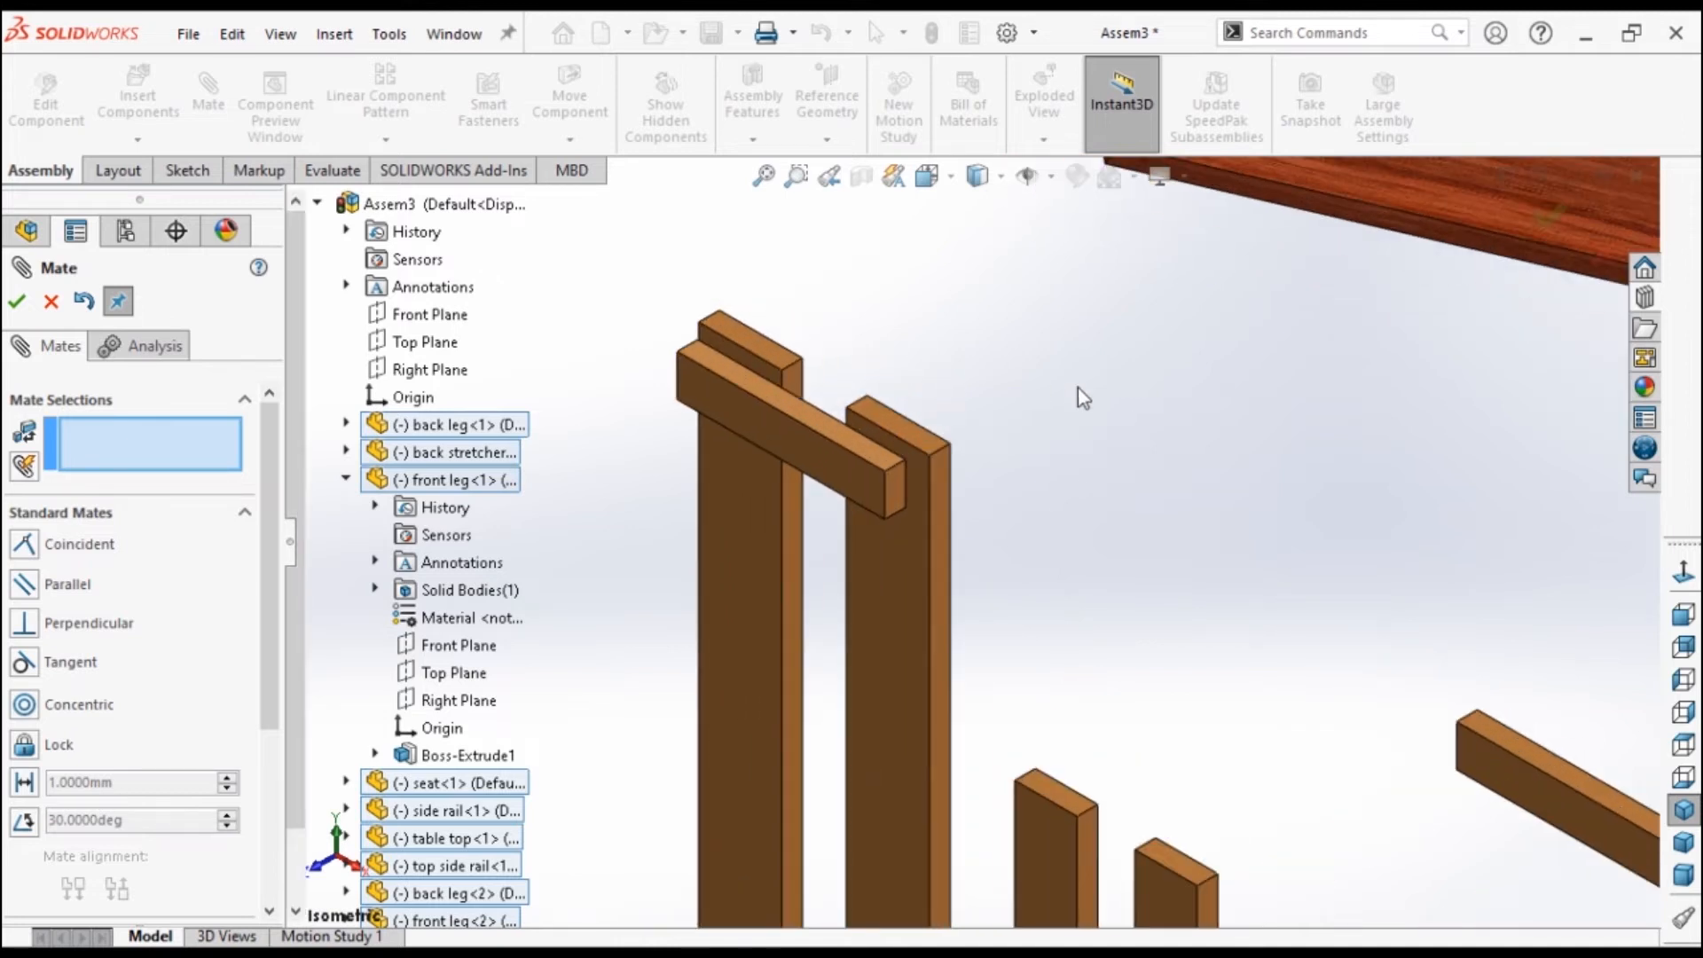
left_click(855, 446)
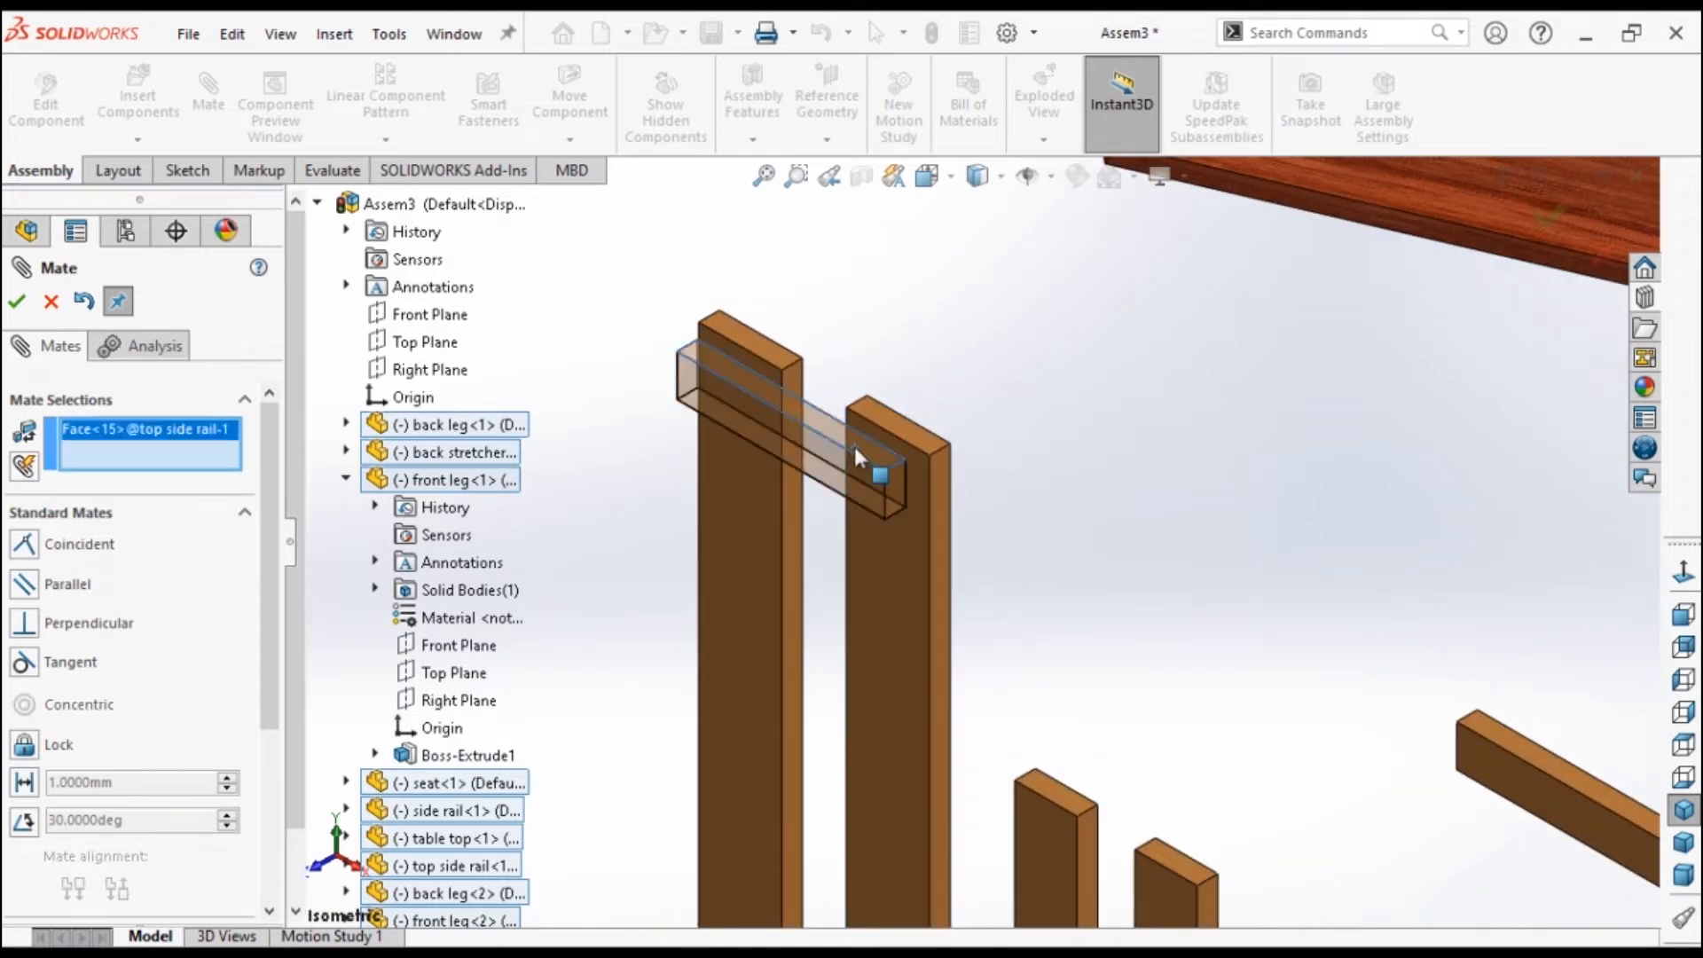
left_click(900, 430)
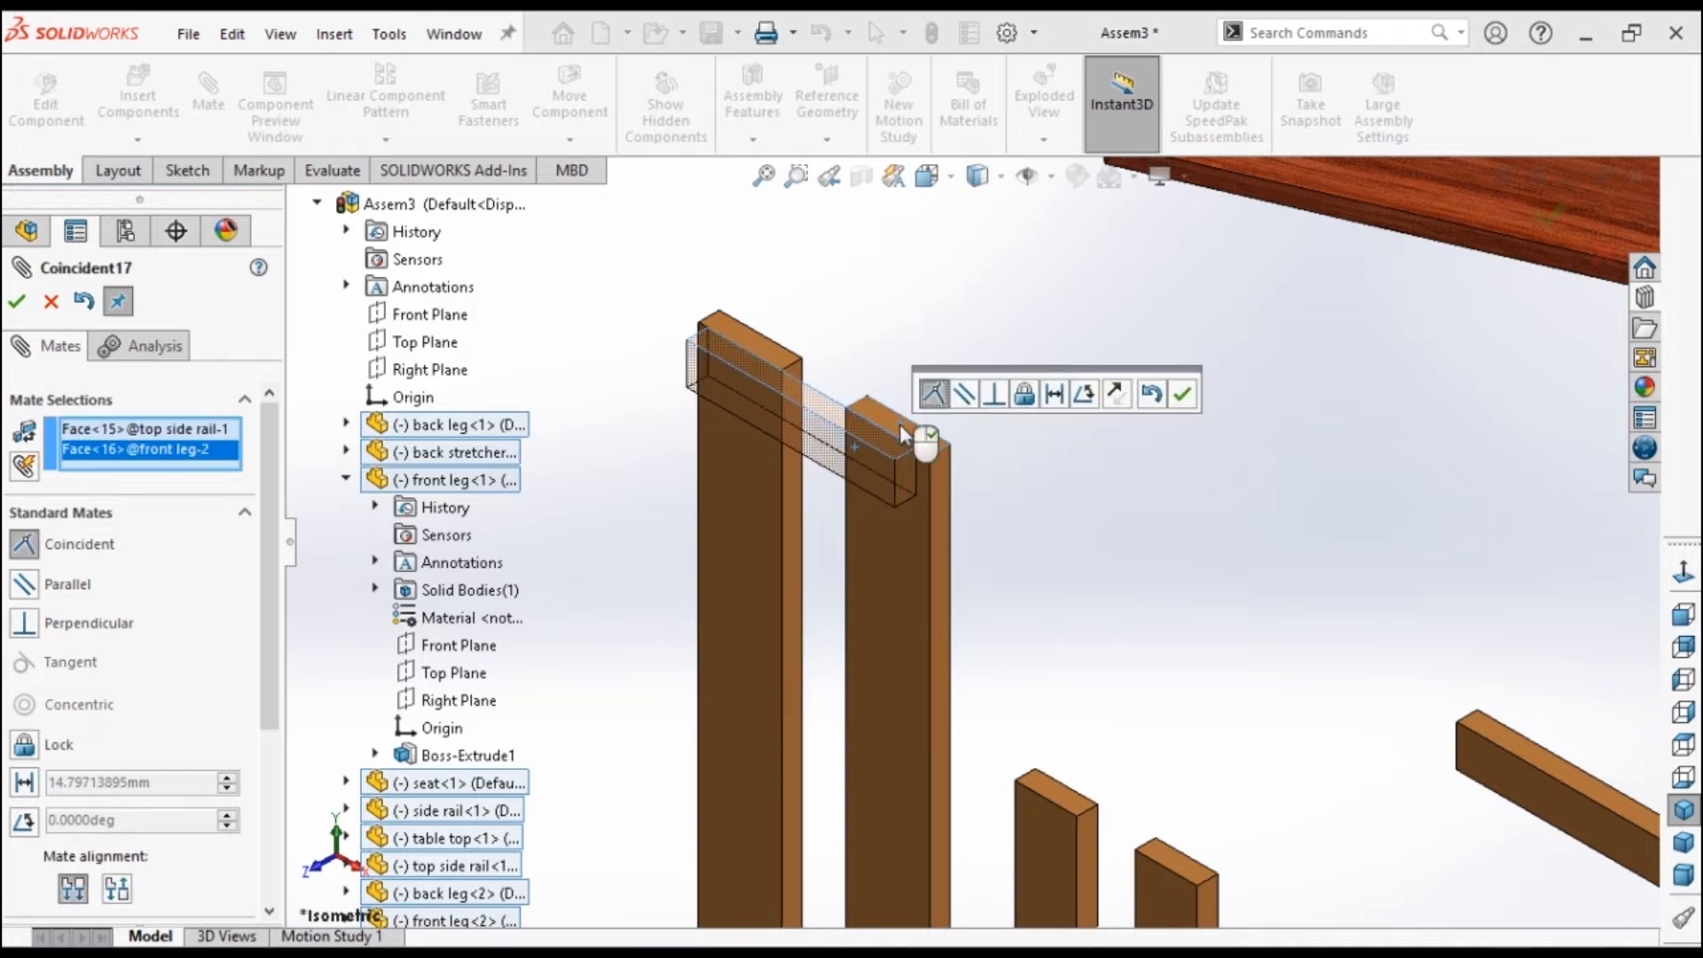
left_click(16, 301)
Add a coincident mate between the short top outer edge of front leg<1> and the short upper end edge of the top side rail.
scroll(745, 298, "down", 5)
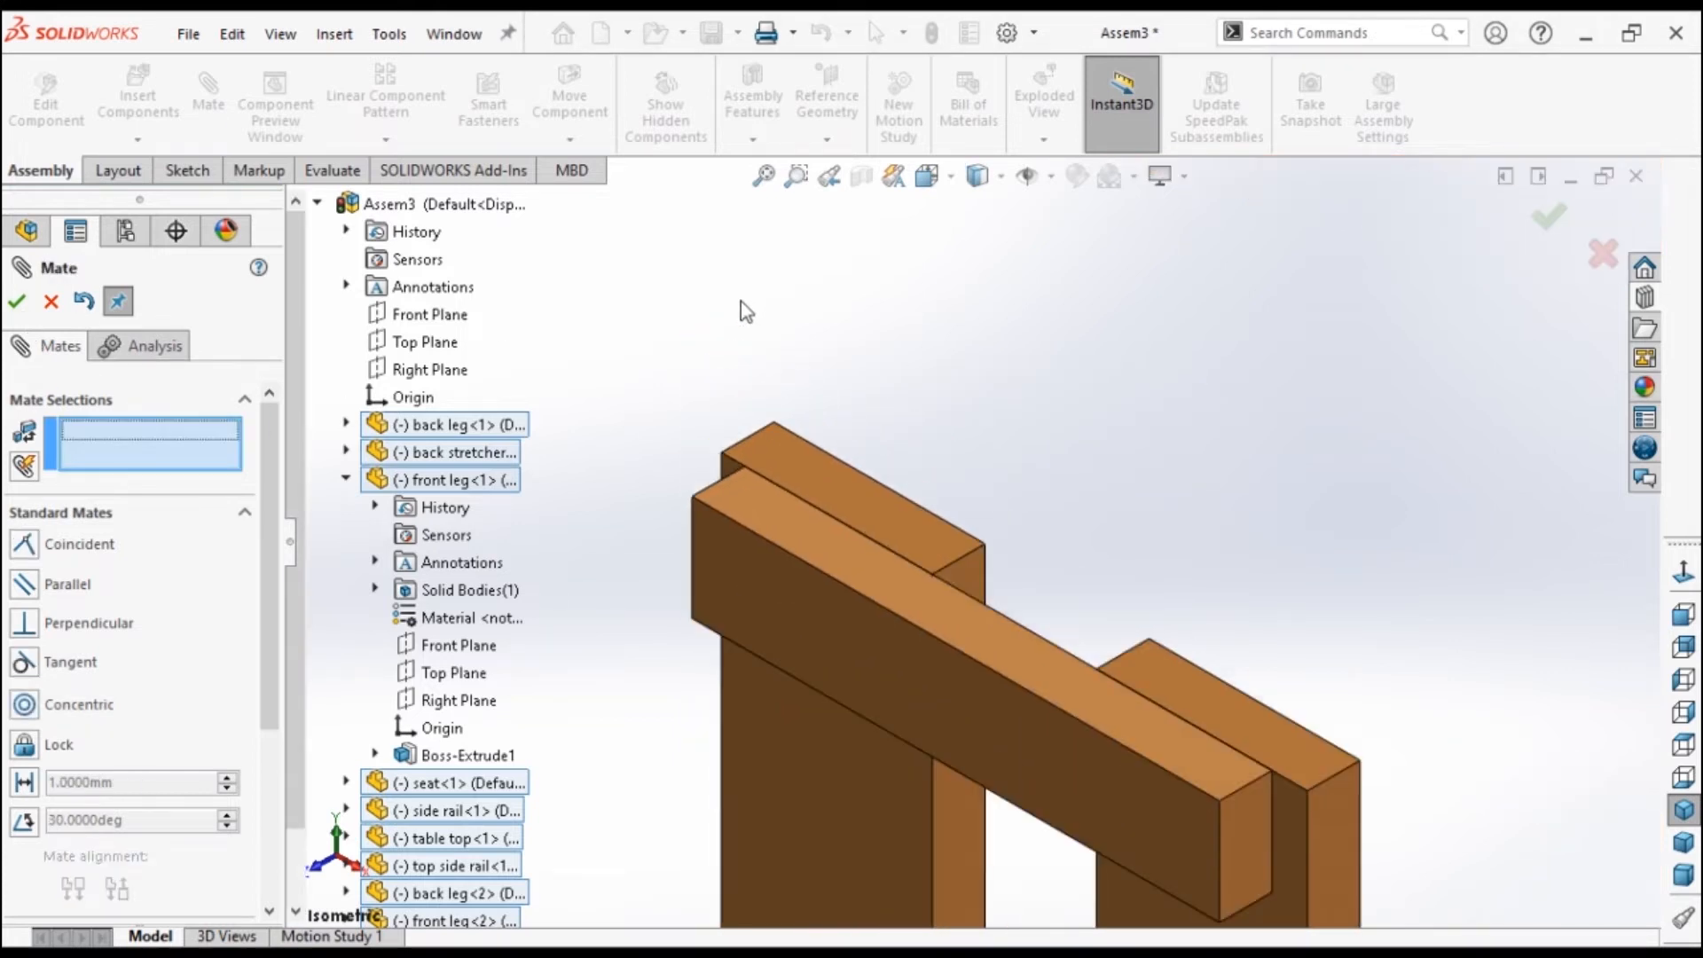
left_click(754, 431)
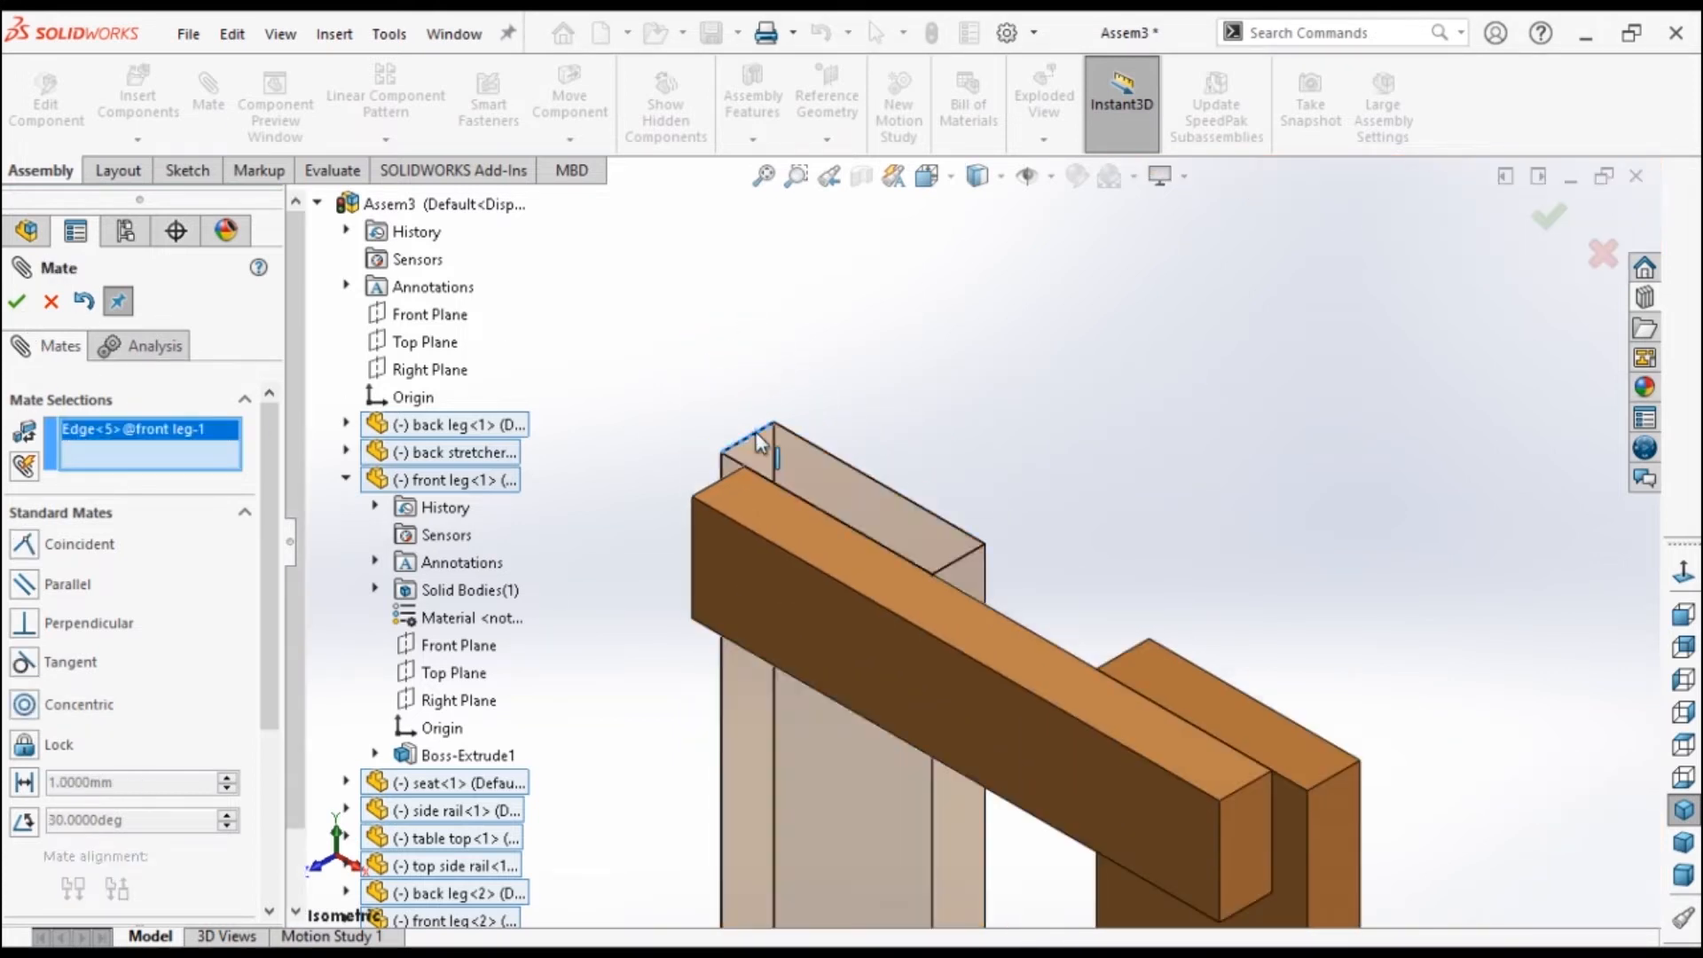
left_click(715, 482)
left_click(16, 301)
Add a coincident mate between the narrow edge face of front leg<2> and the adjacent end face of the top side rail.
scroll(883, 510, "up", 4)
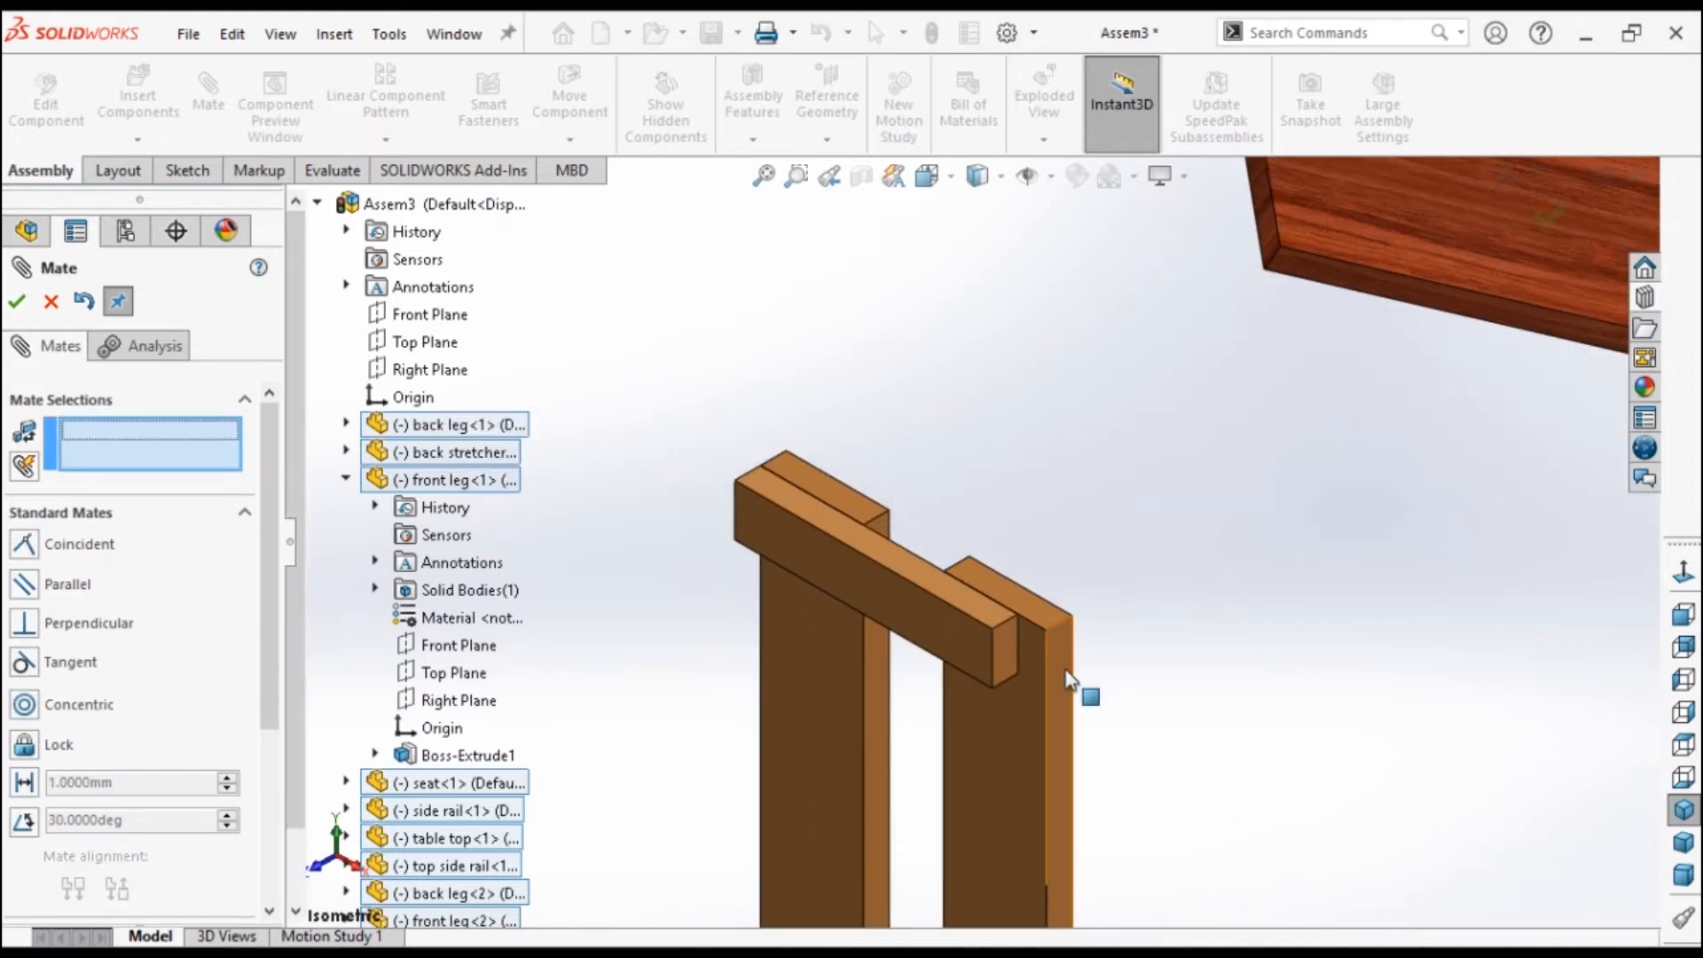
left_click(1067, 680)
left_click(1009, 646)
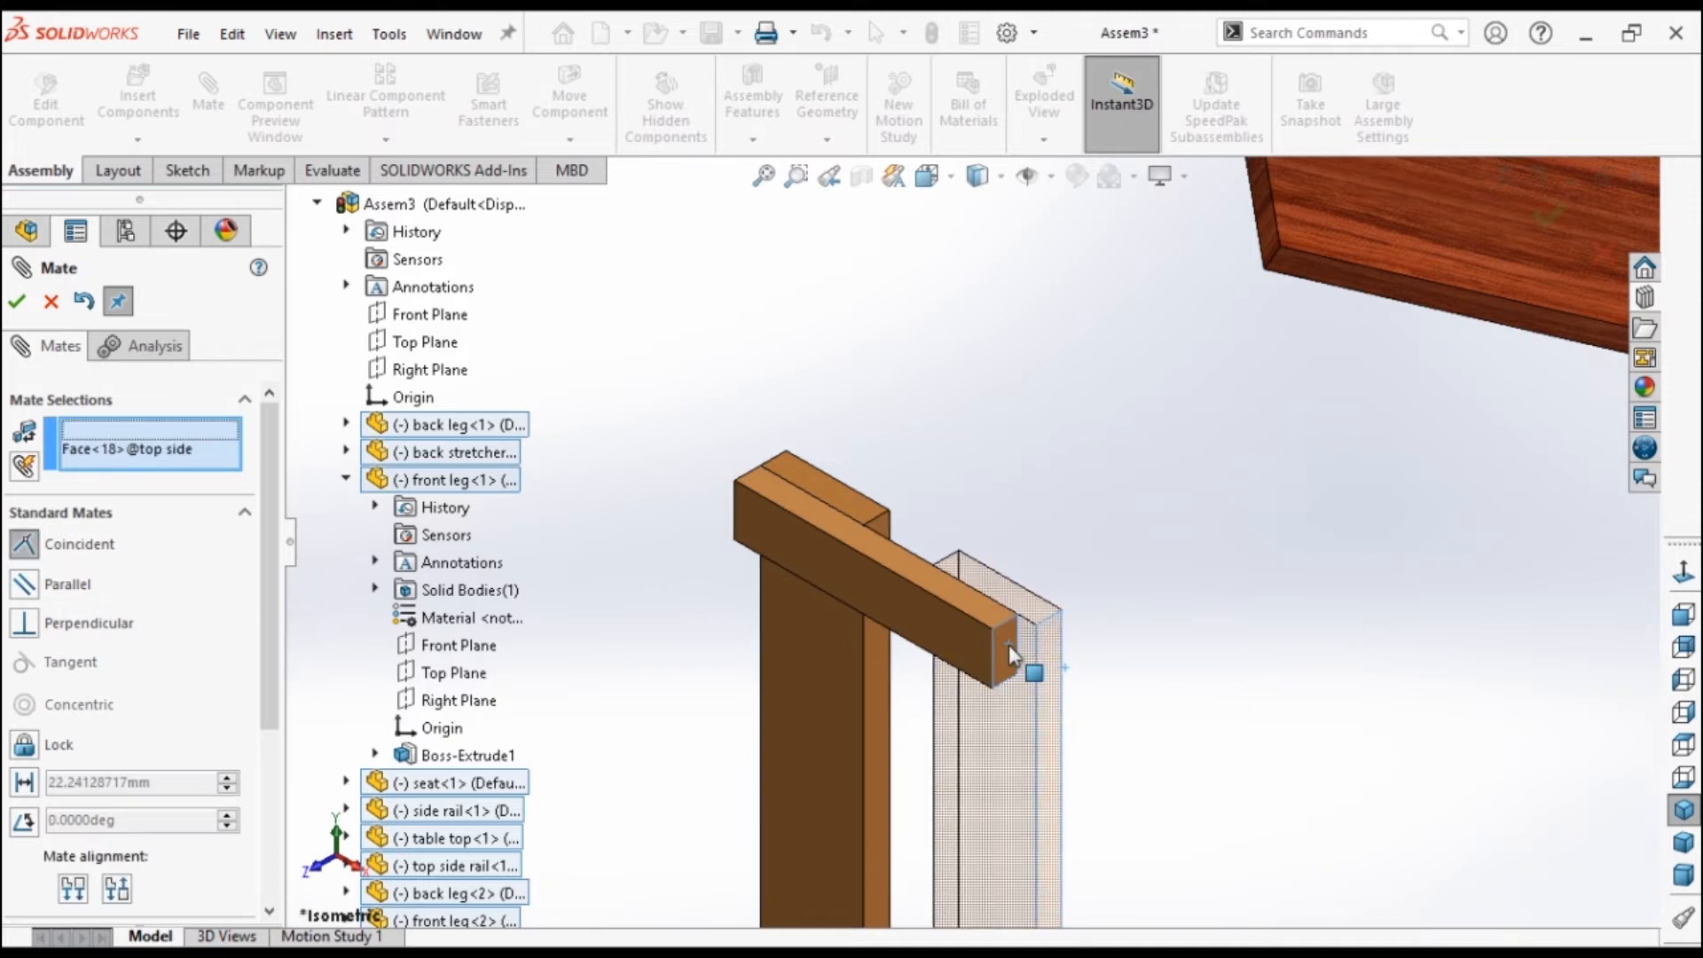
right_click(696, 585)
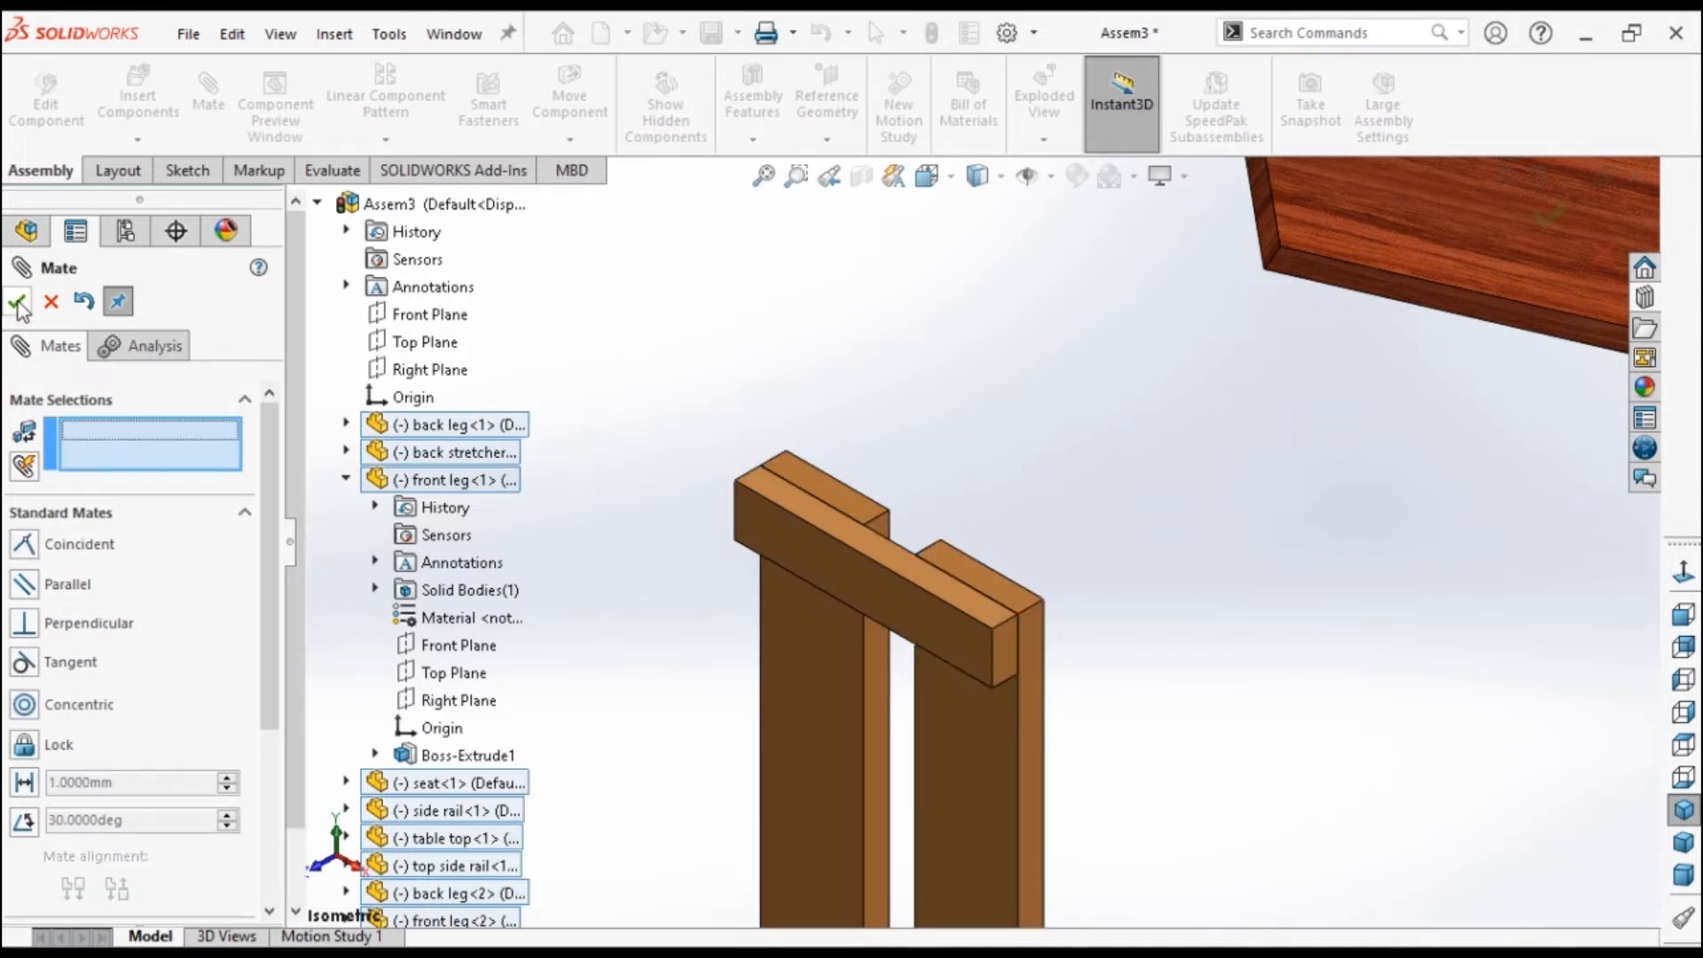
Rotate the seat and mate its side edge coincident with the long upper outer edge of the top side rail.
scroll(1163, 637, "up", 4)
scroll(1265, 545, "down", 2)
right_click_drag(1200, 441, 1278, 504)
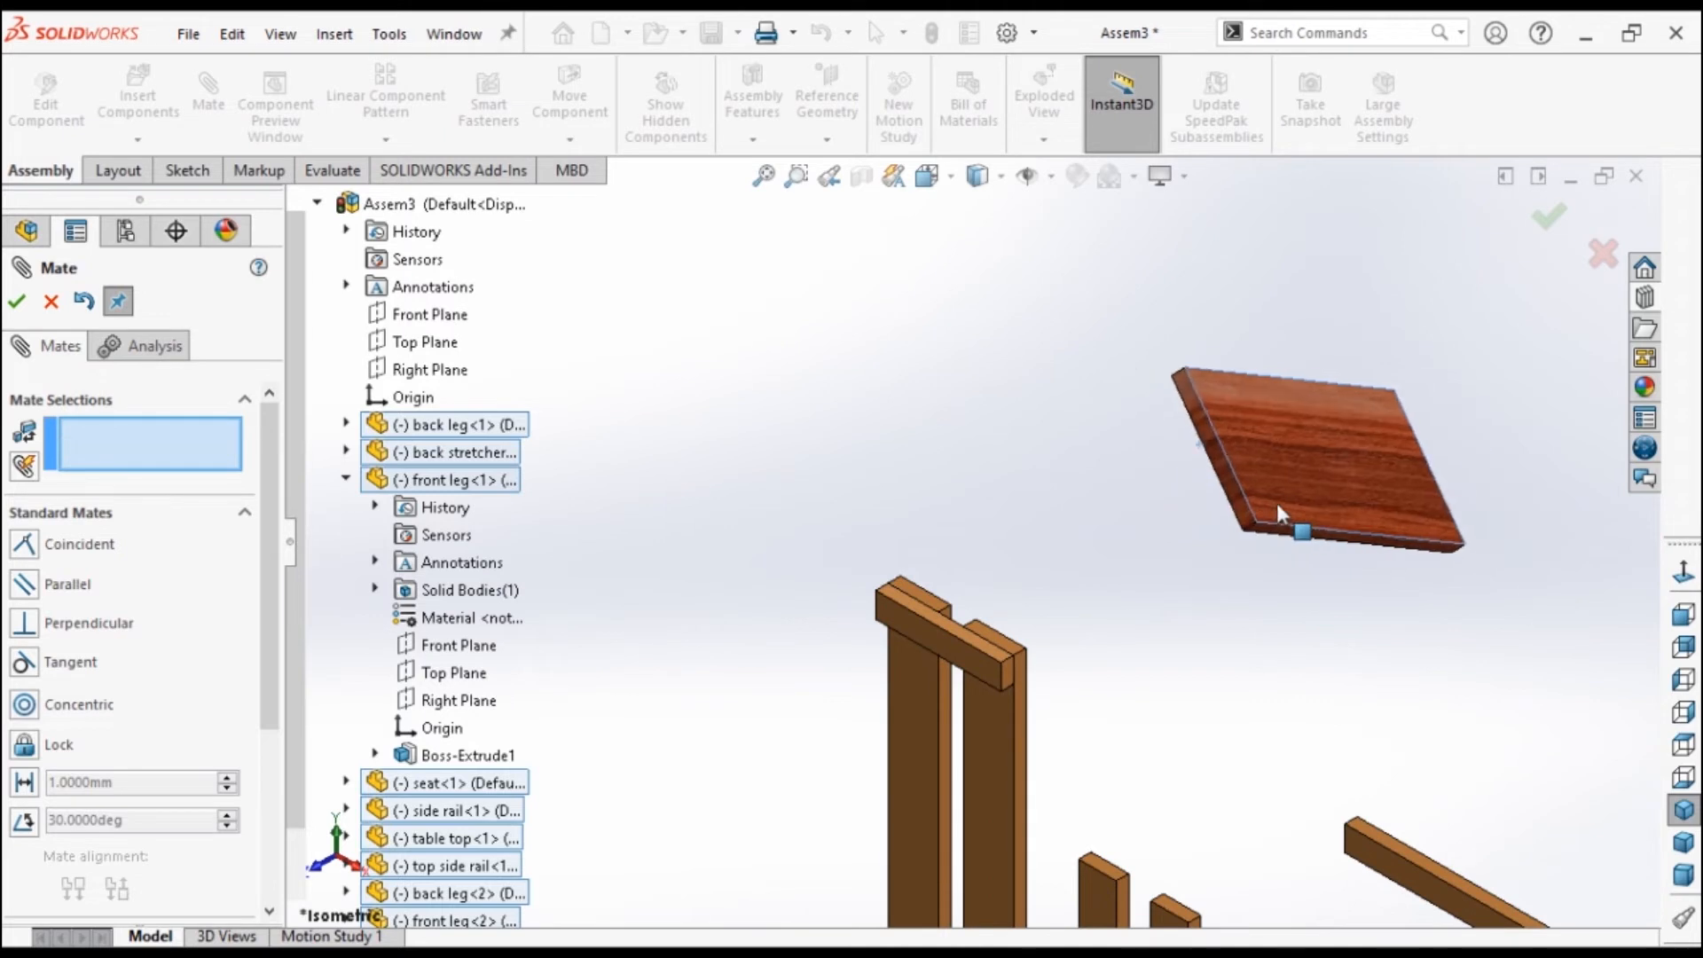
left_click(1227, 480)
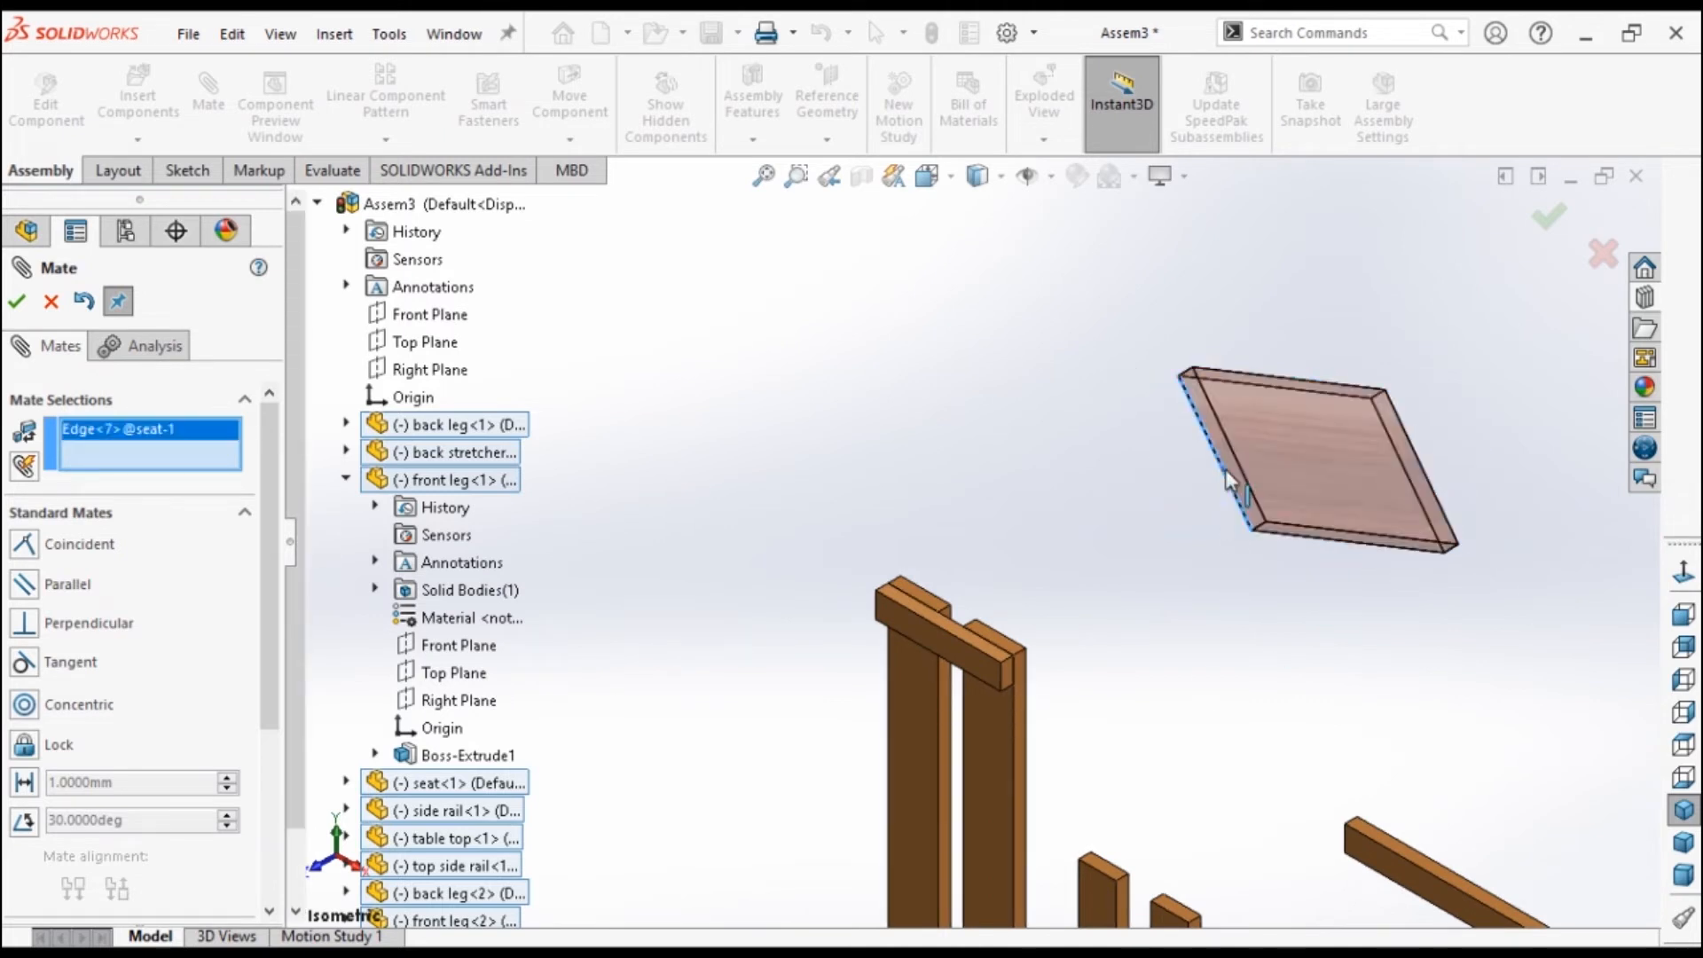
left_click(971, 658)
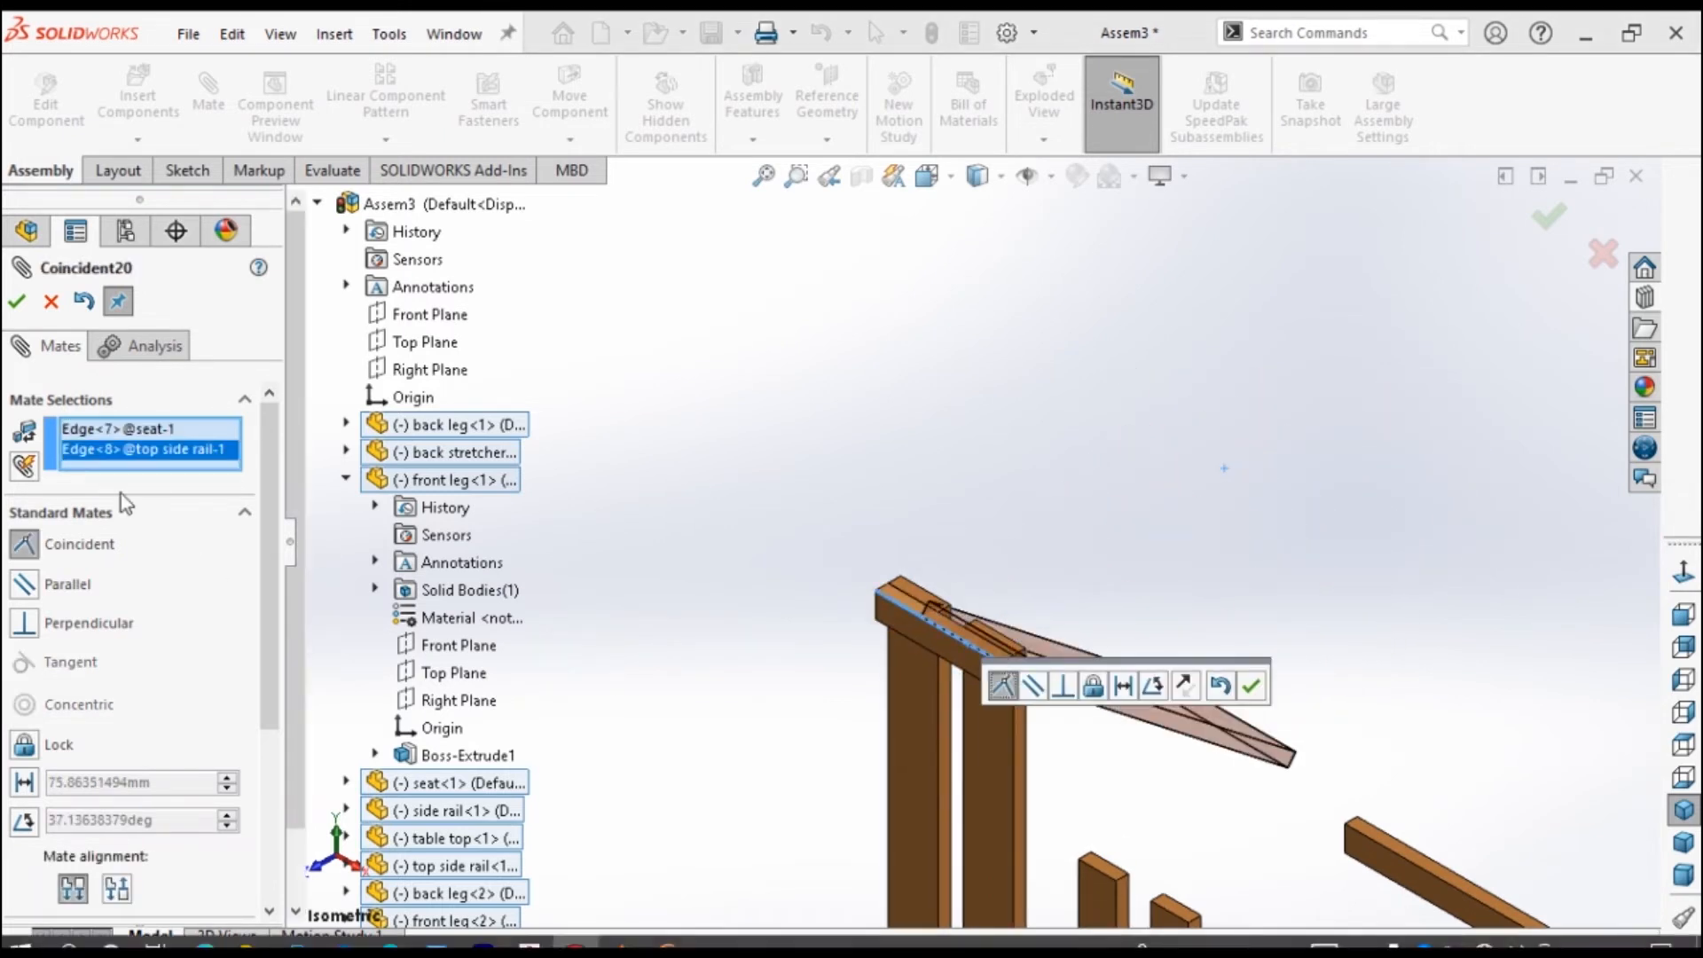
left_click(16, 303)
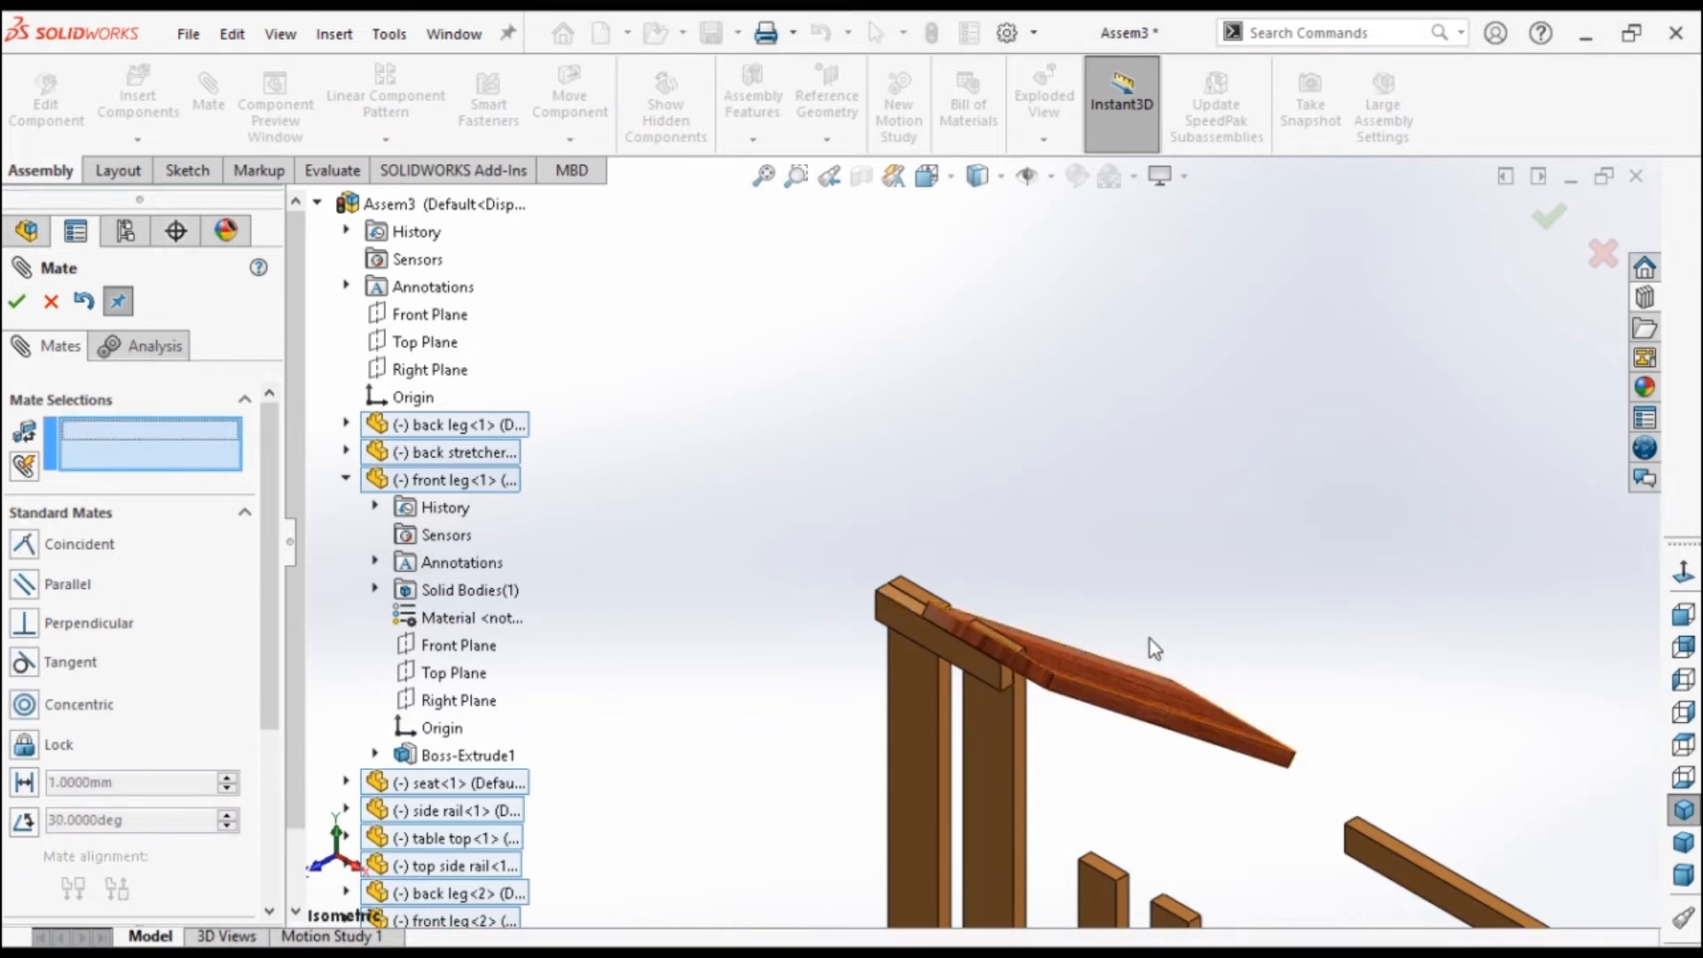
Add a coincident mate between the top face of front leg<1> and the underside of the seat.
scroll(1150, 639, "down", 3)
left_click(784, 561)
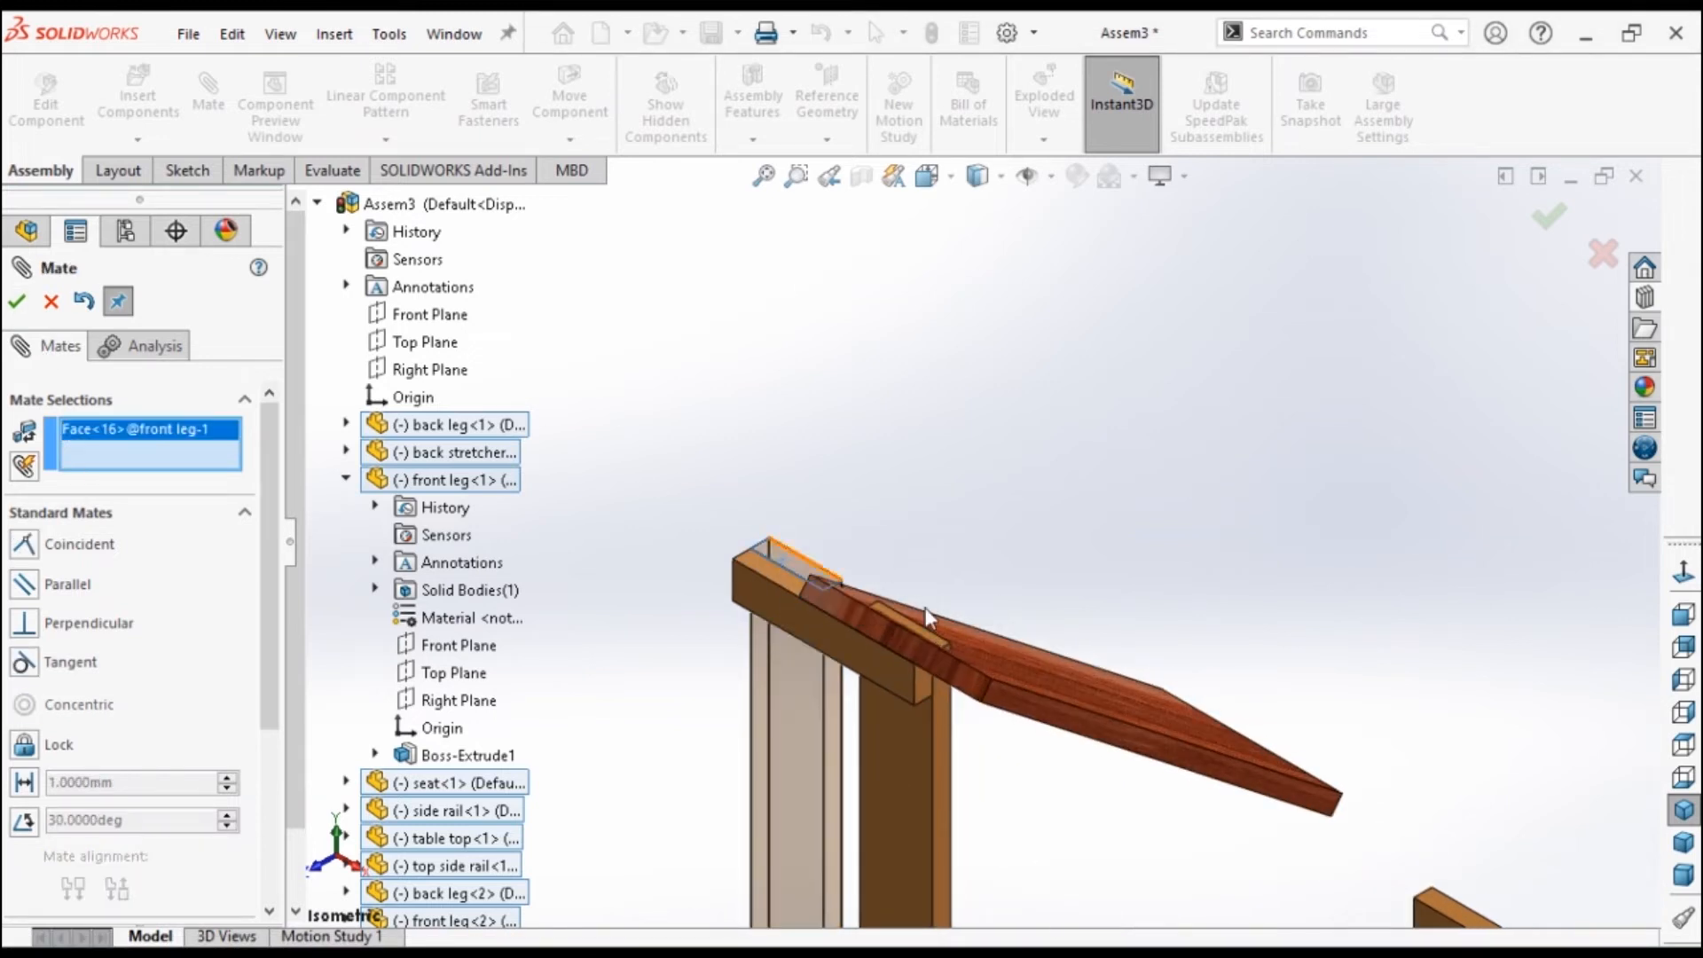
left_click(1099, 763)
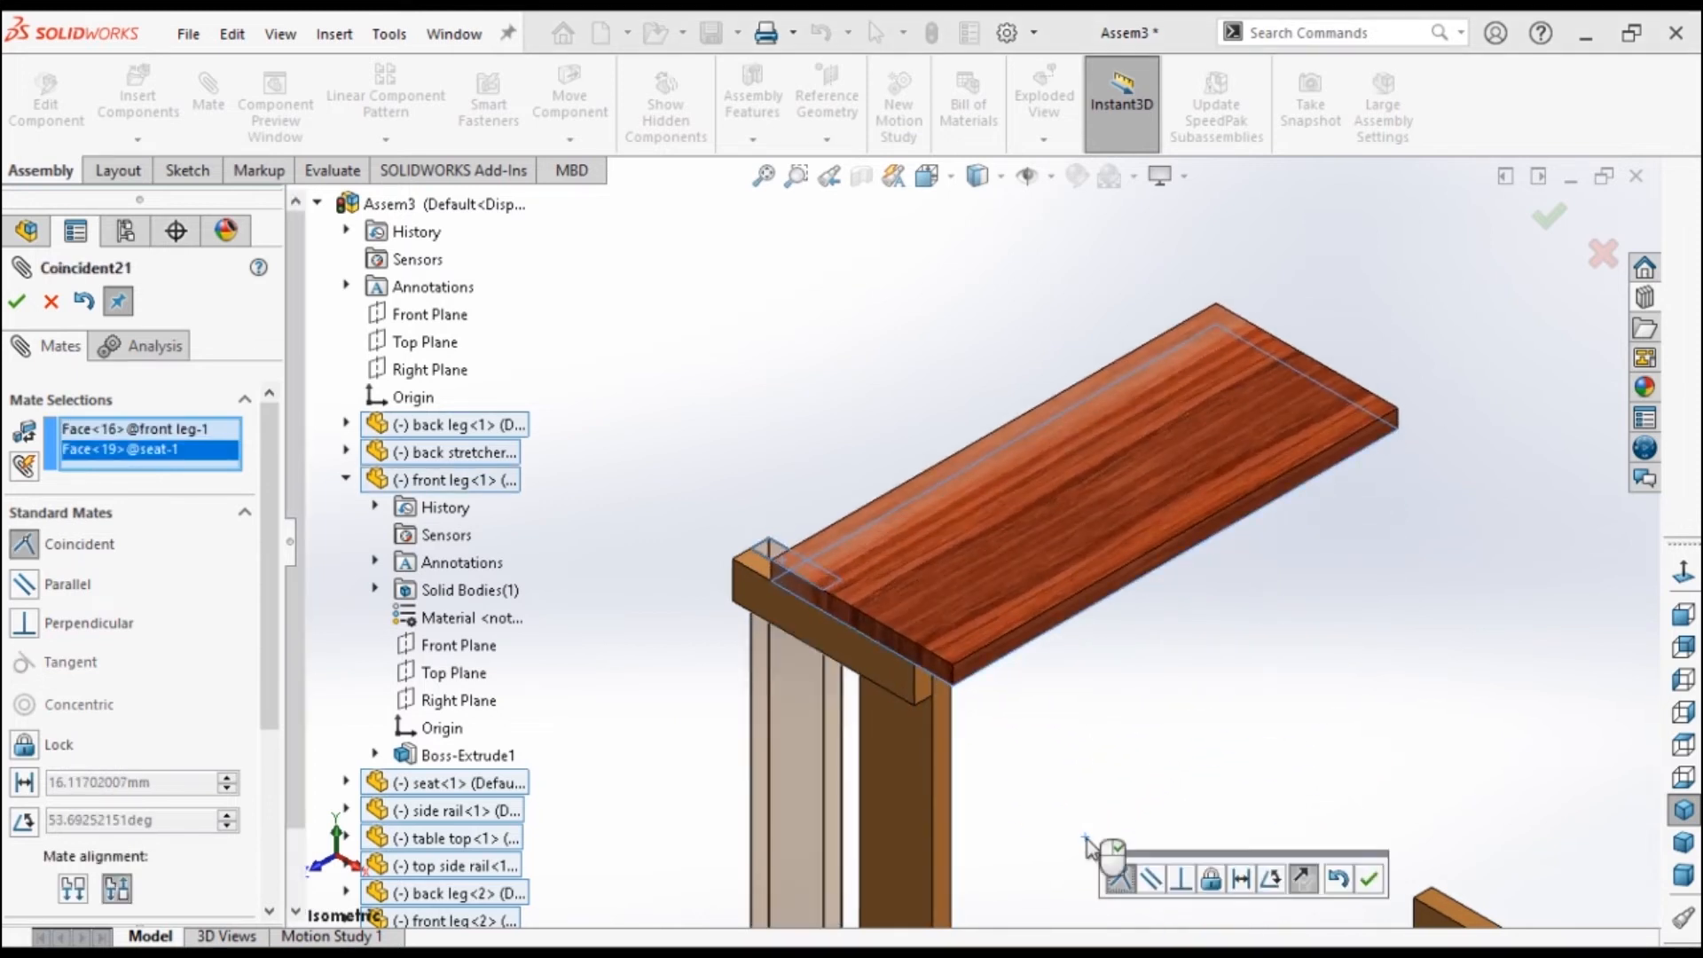
left_click(17, 302)
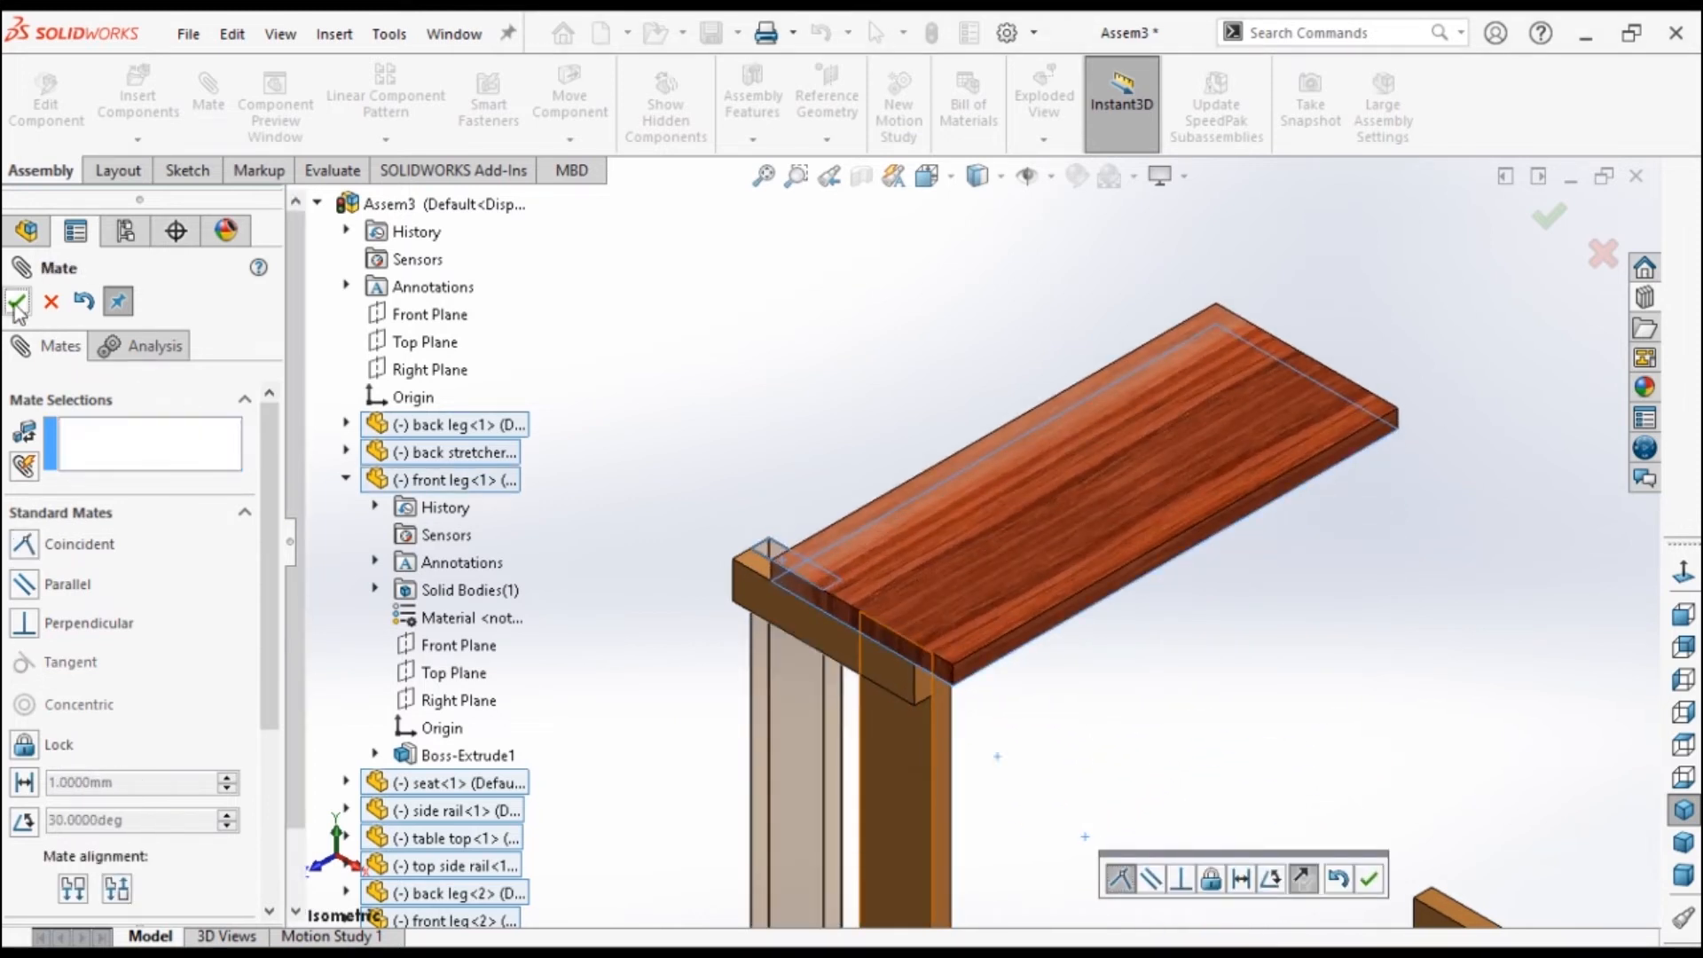
Mate the seat's long side face coincident with the narrow edge face of front leg<2>.
left_click(1017, 667)
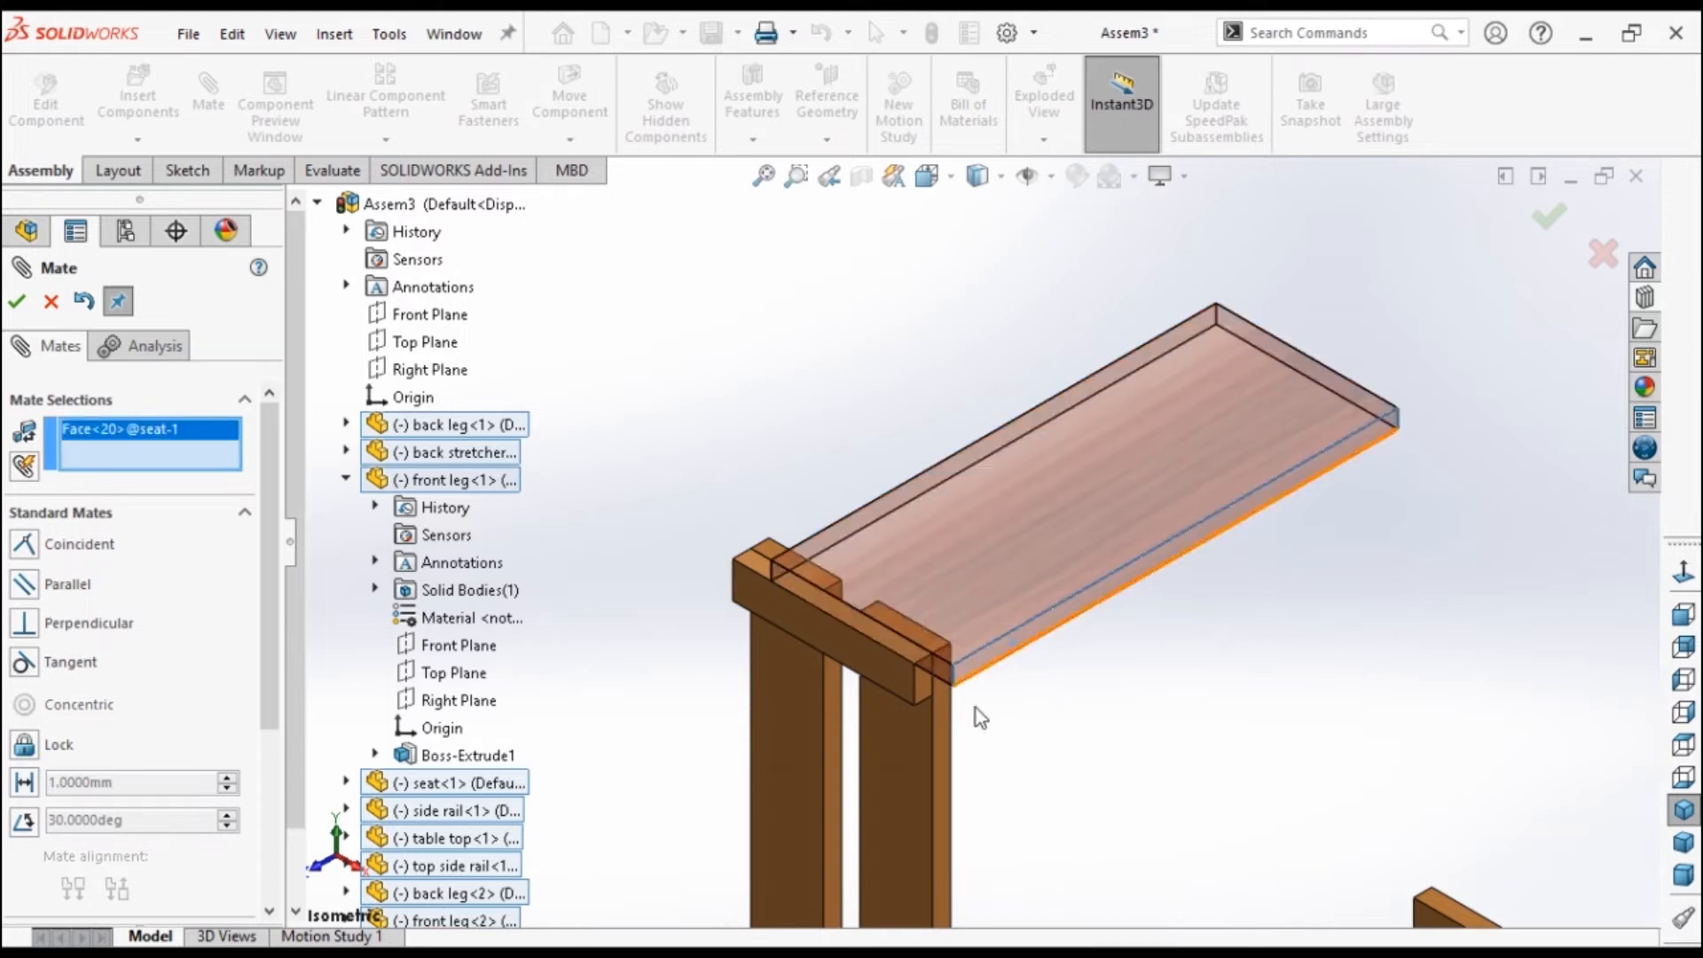
left_click(943, 758)
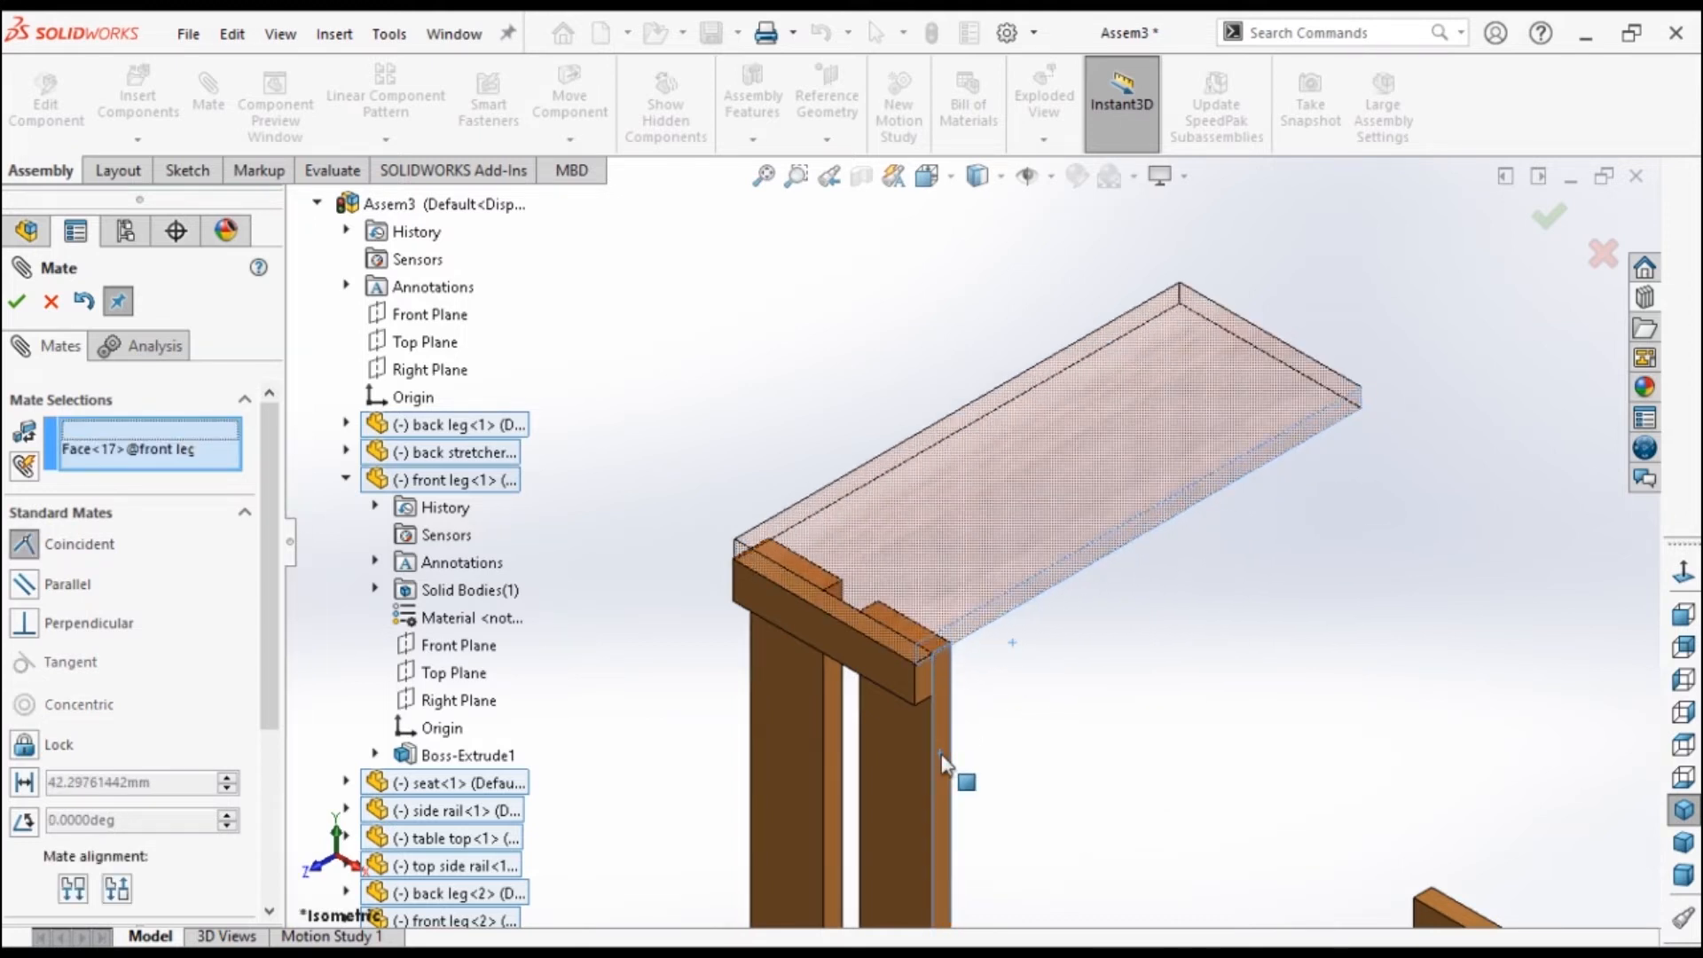
left_click(17, 302)
scroll(1091, 656, "up", 5)
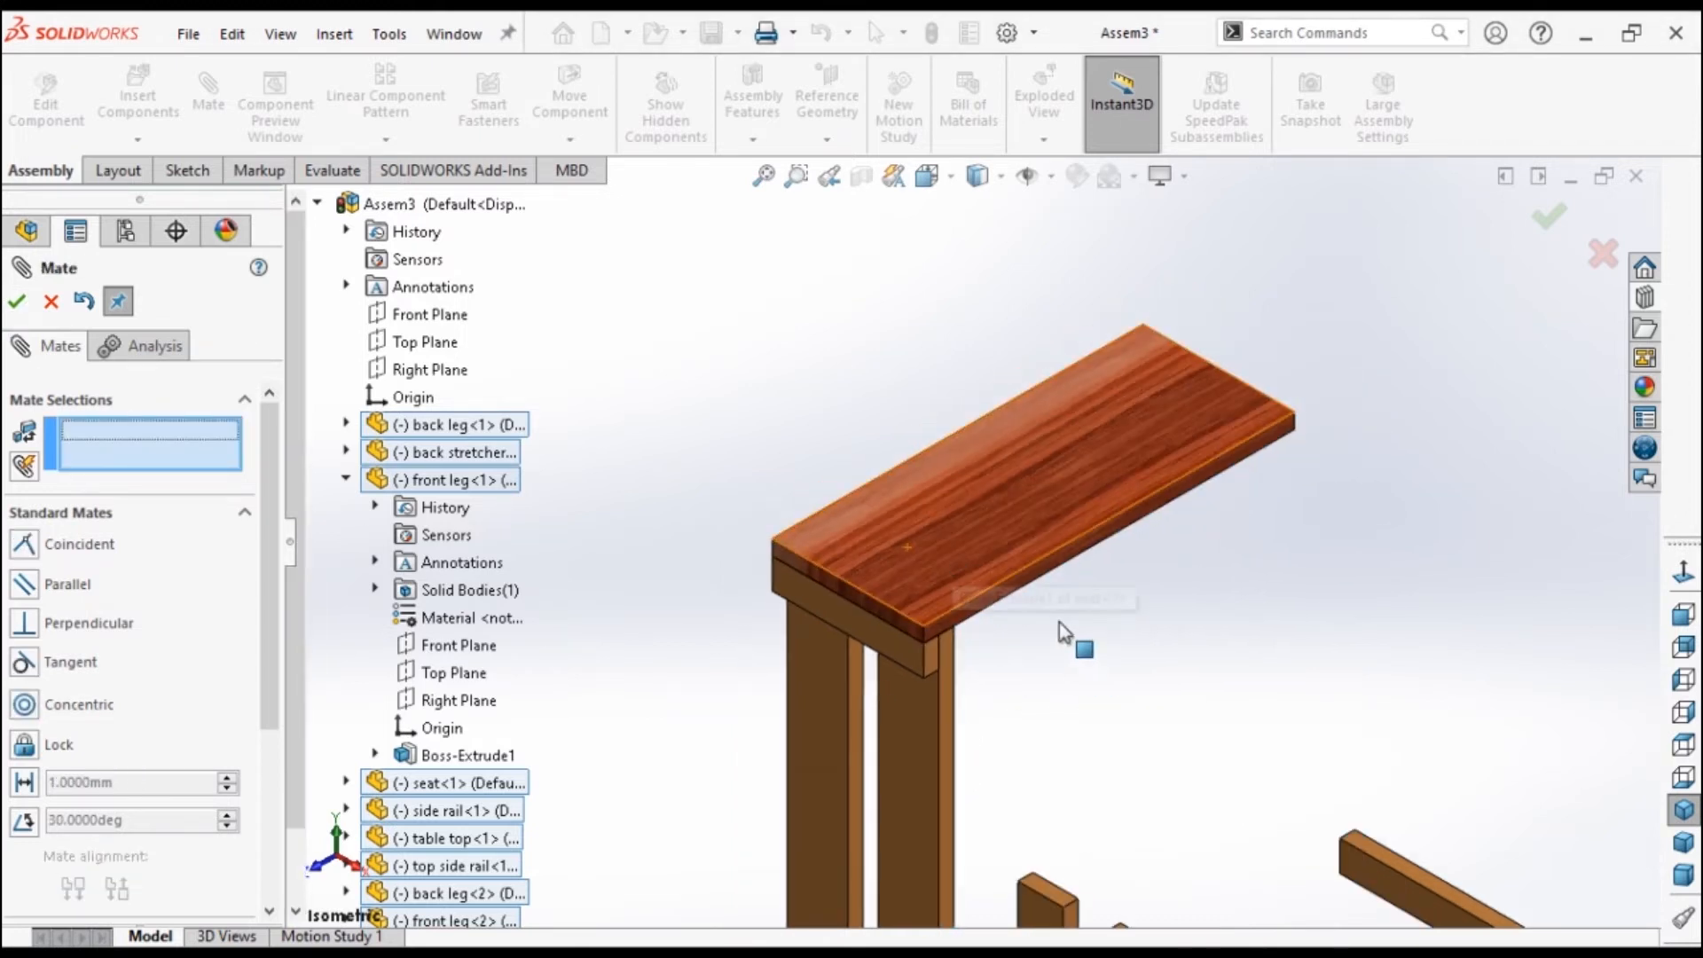
Add a coincident mate between the outer face of side rail<1> and the short end face of the table top.
left_click_drag(1374, 525, 1025, 626)
scroll(1035, 706, "down", 2)
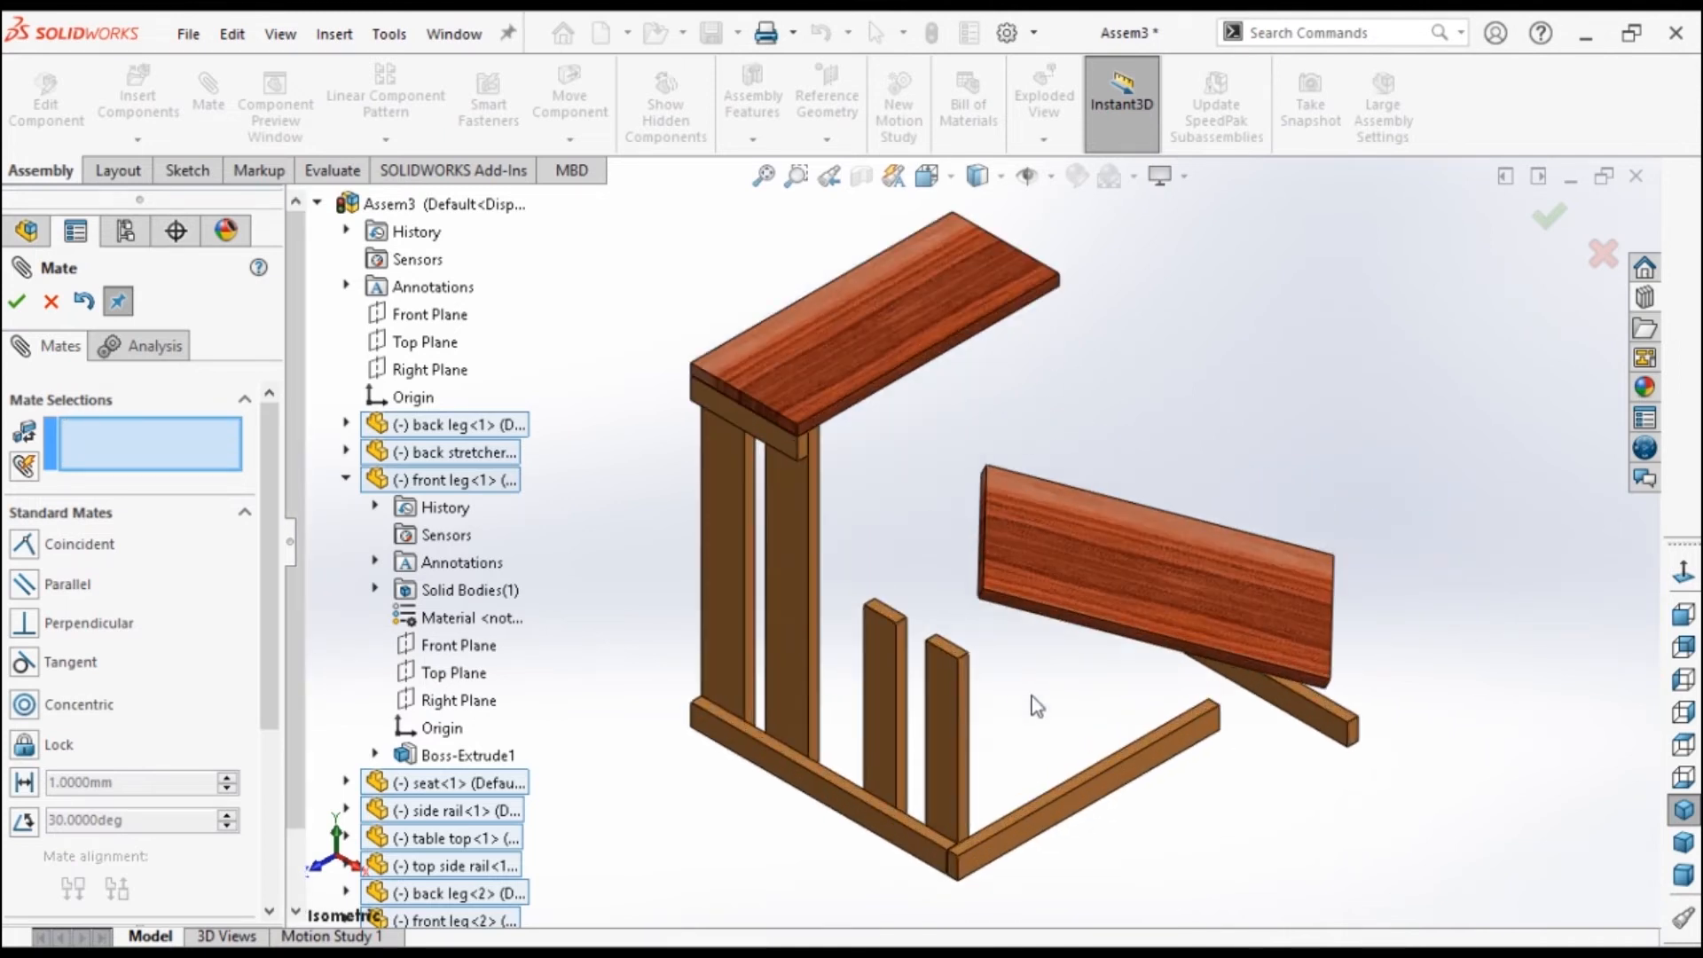
left_click(905, 847)
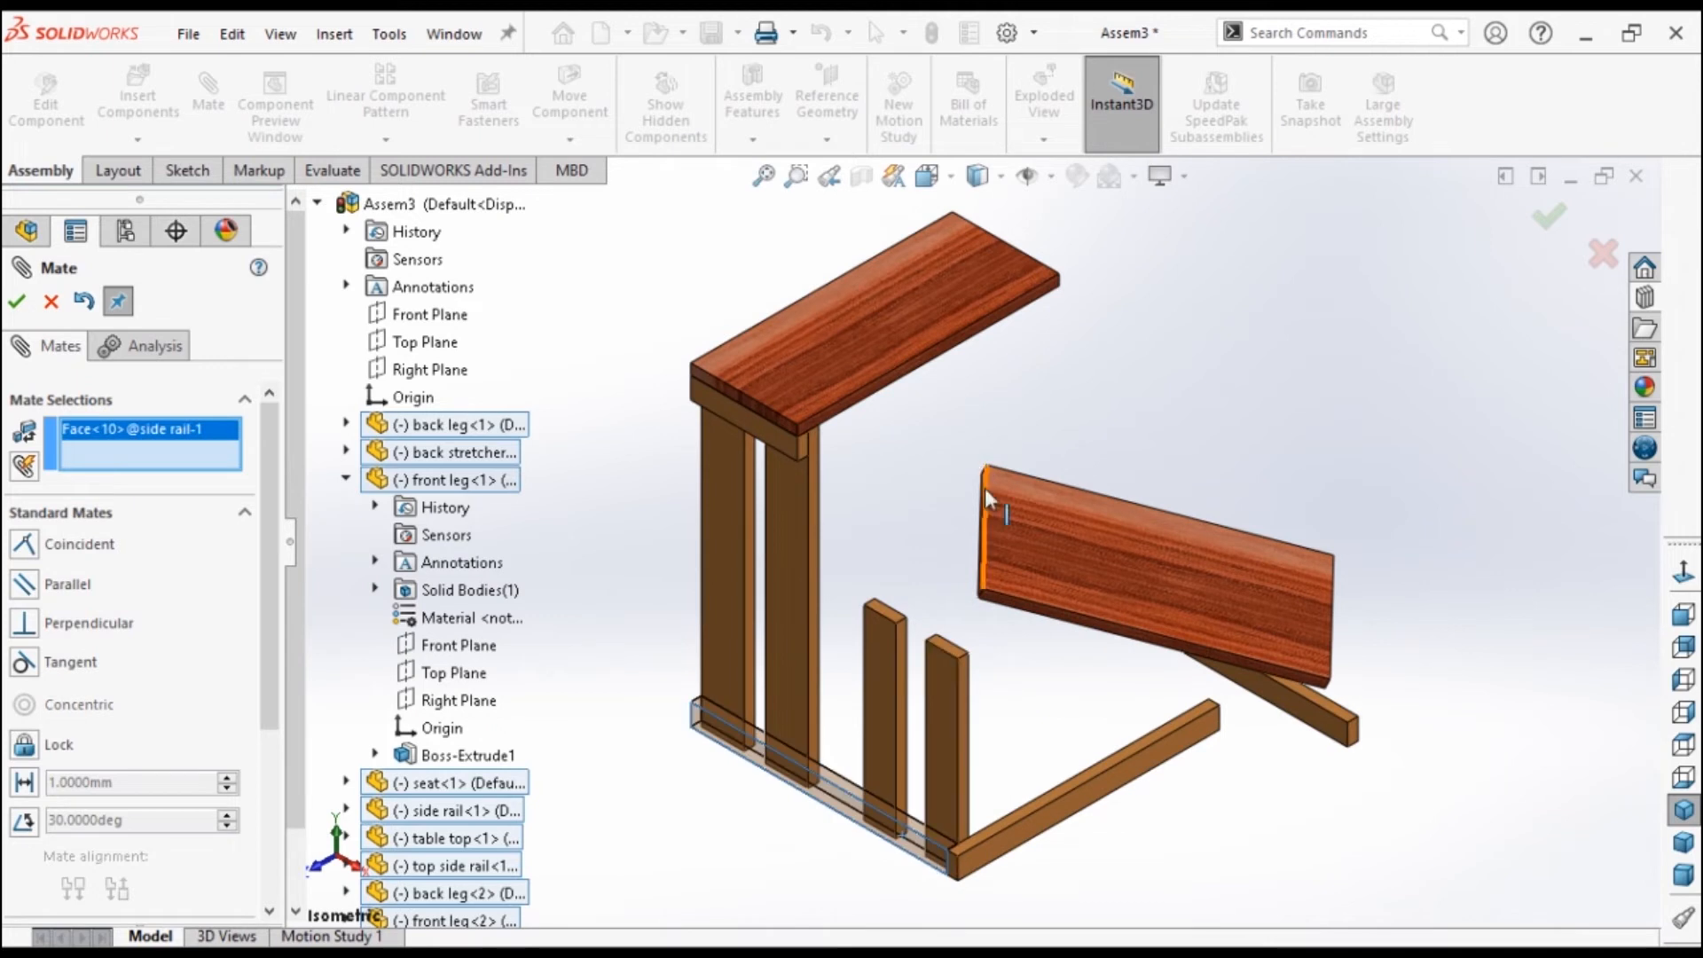
scroll(985, 488, "down", 3)
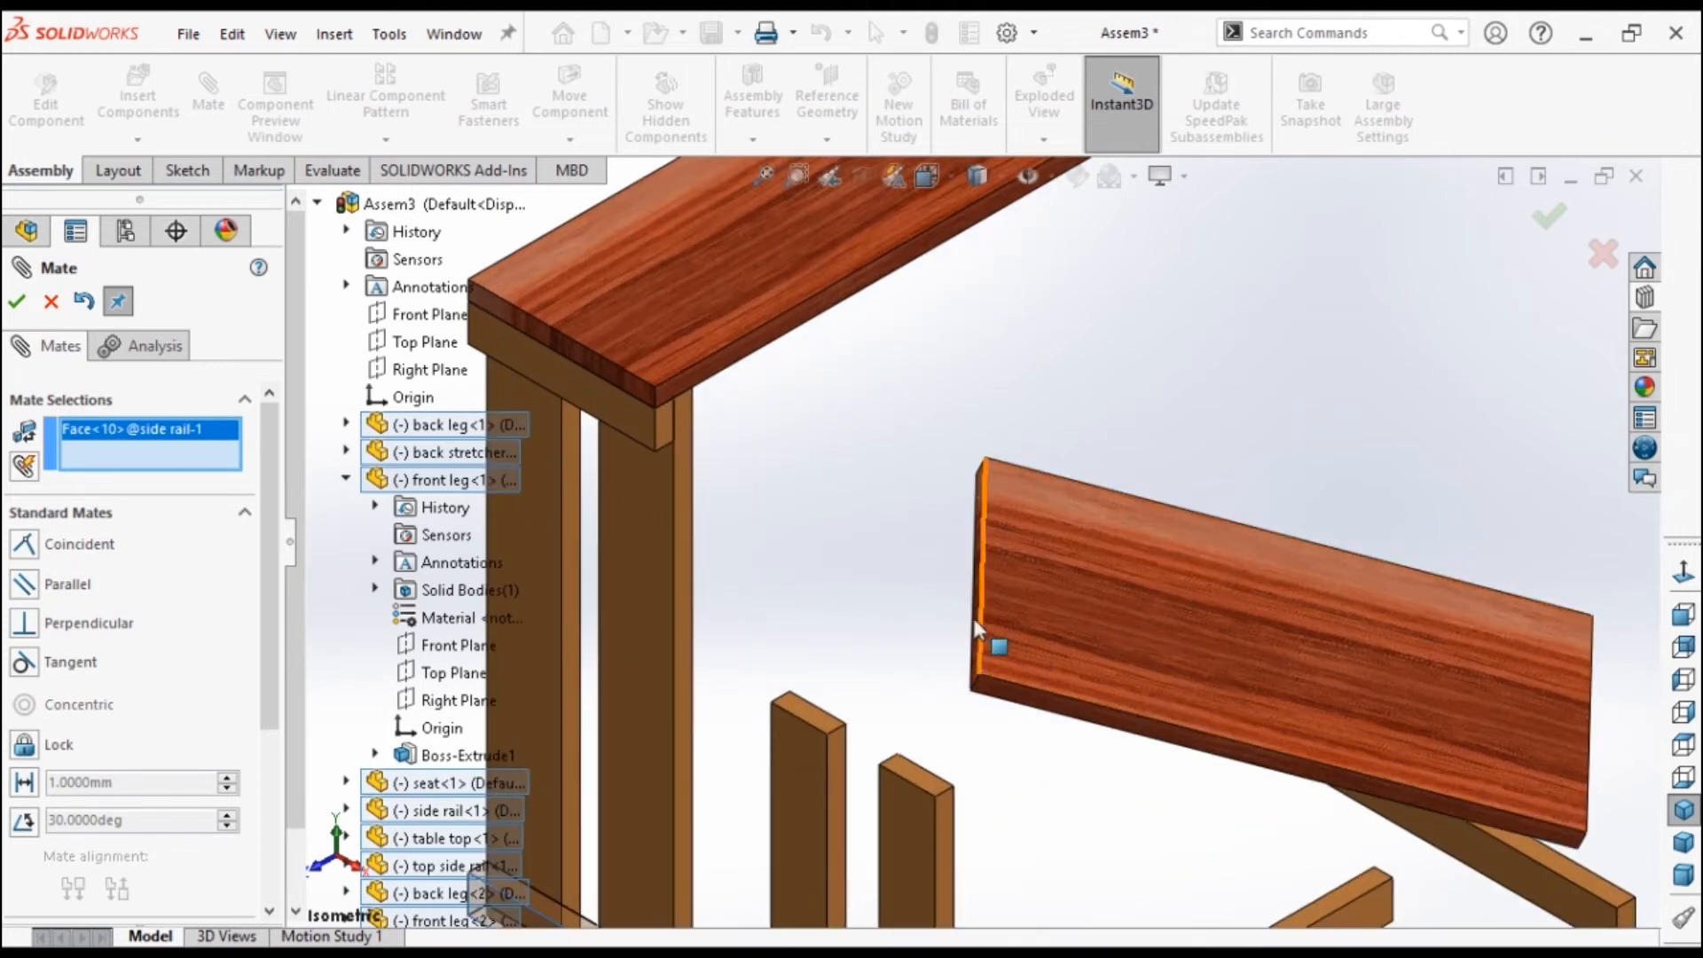
scroll(975, 630, "up", 4)
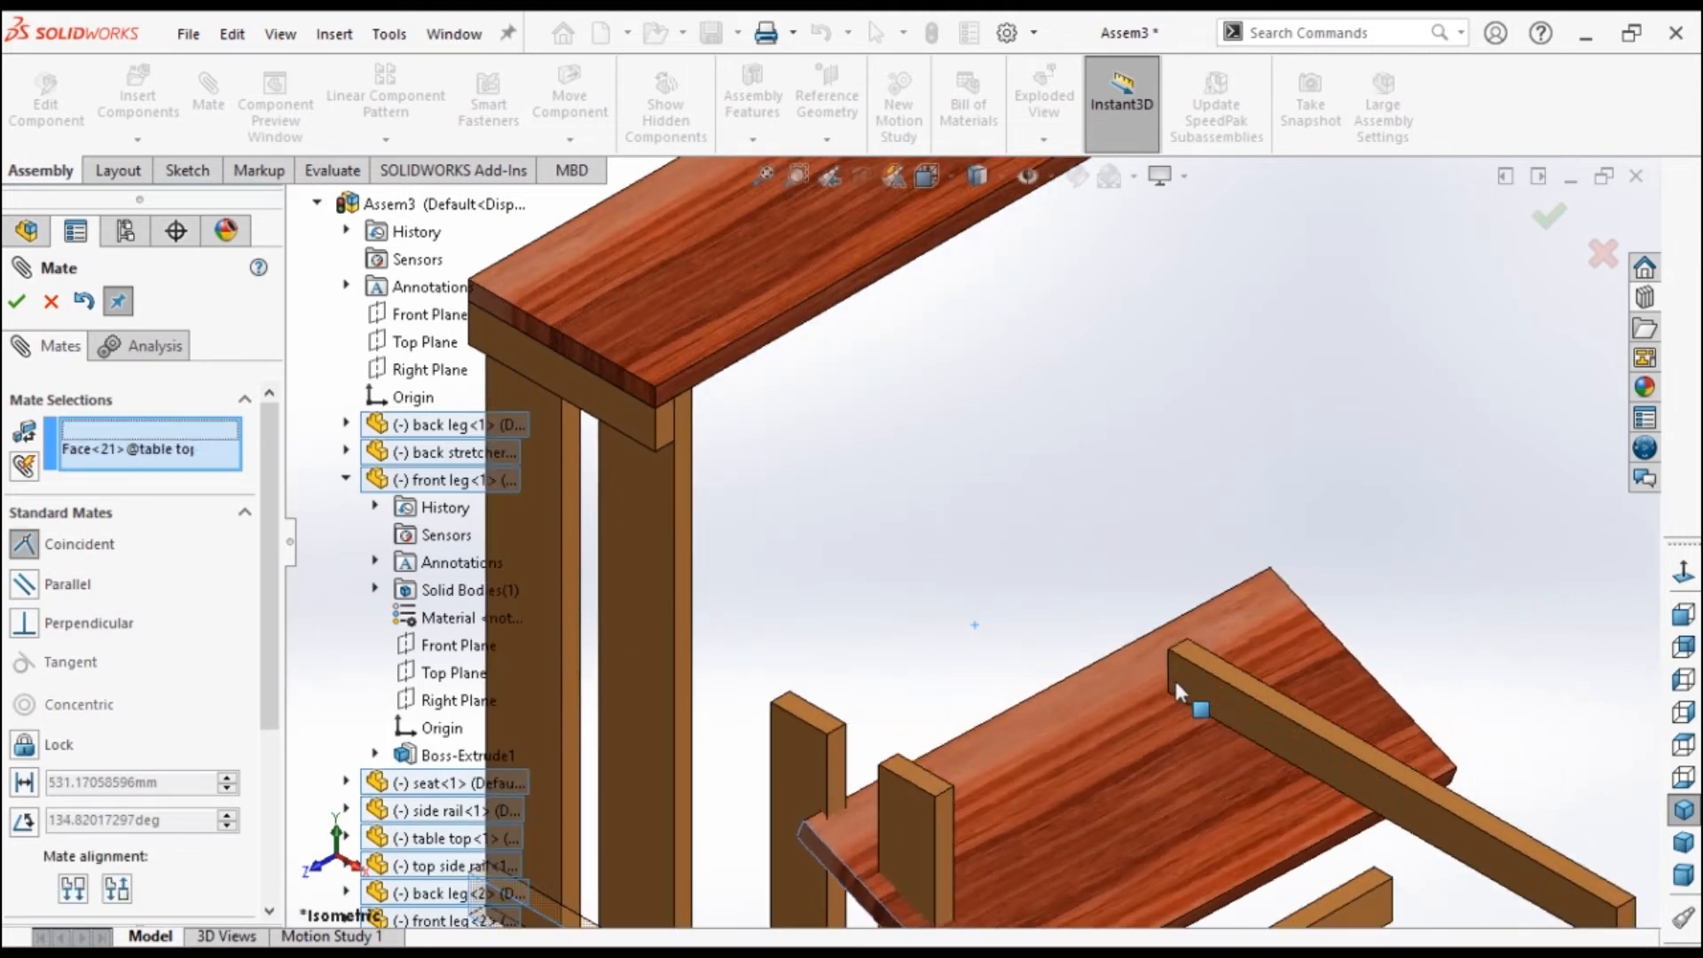
left_click(1174, 678)
scroll(720, 531, "up", 2)
left_click(16, 306)
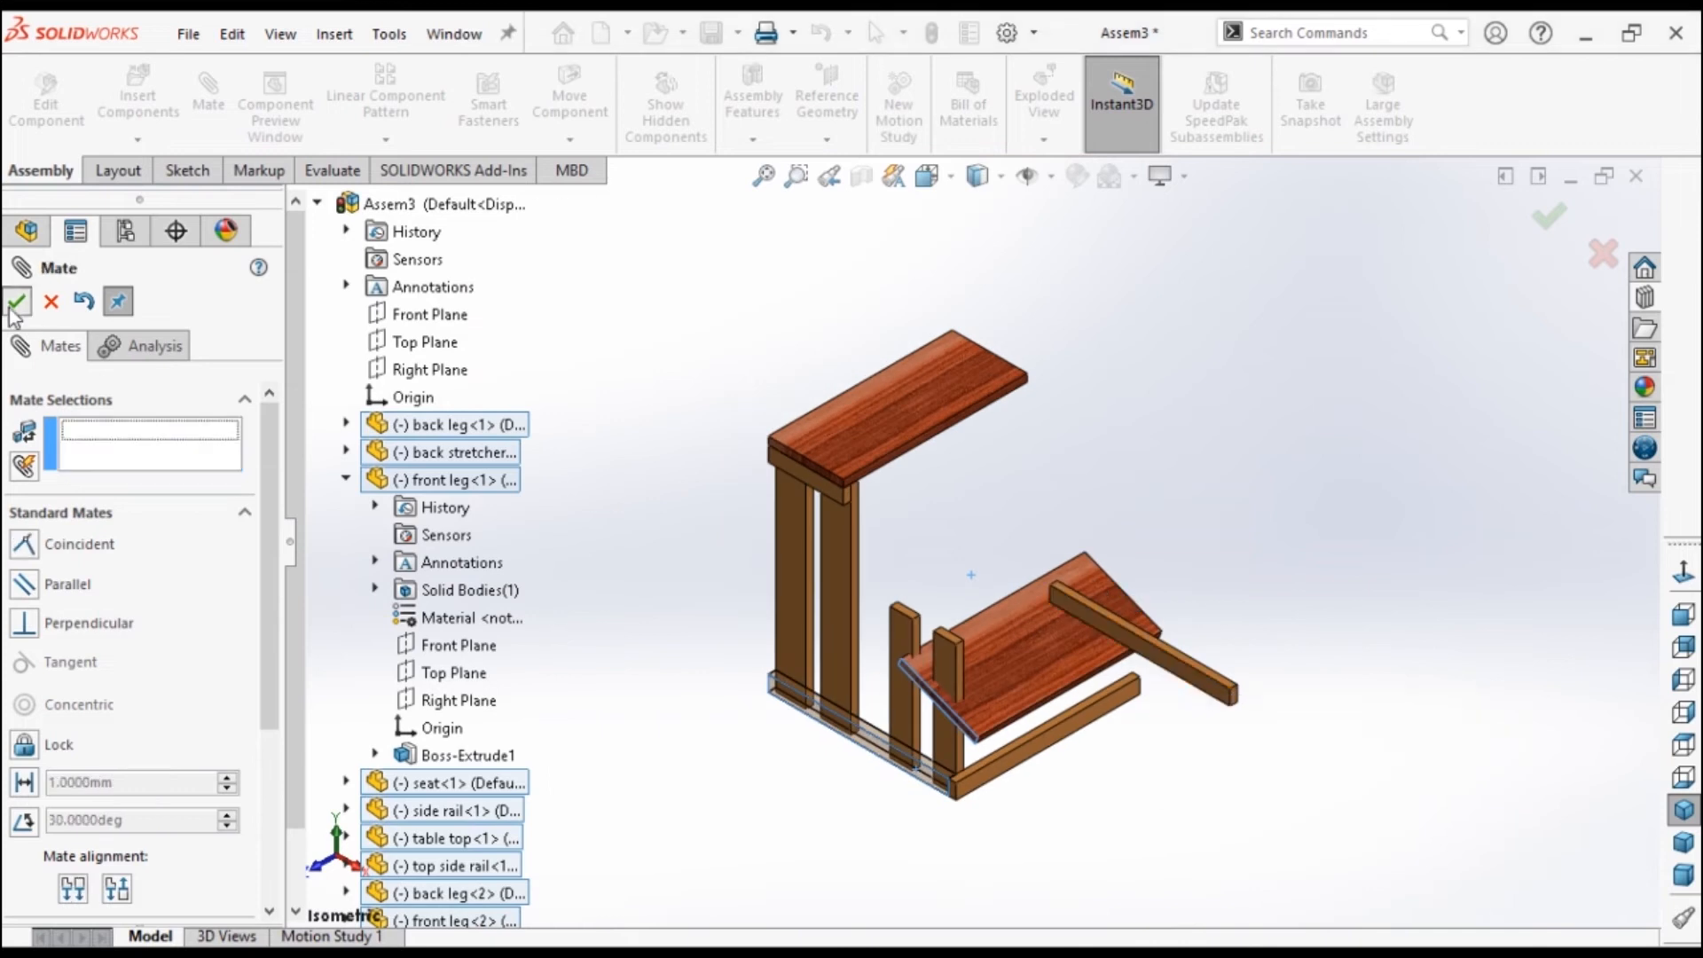
Rotate the table top and mate its underside coincident with the top face of the outermost back leg.
scroll(995, 605, "down", 3)
left_click_drag(1020, 578, 1089, 491)
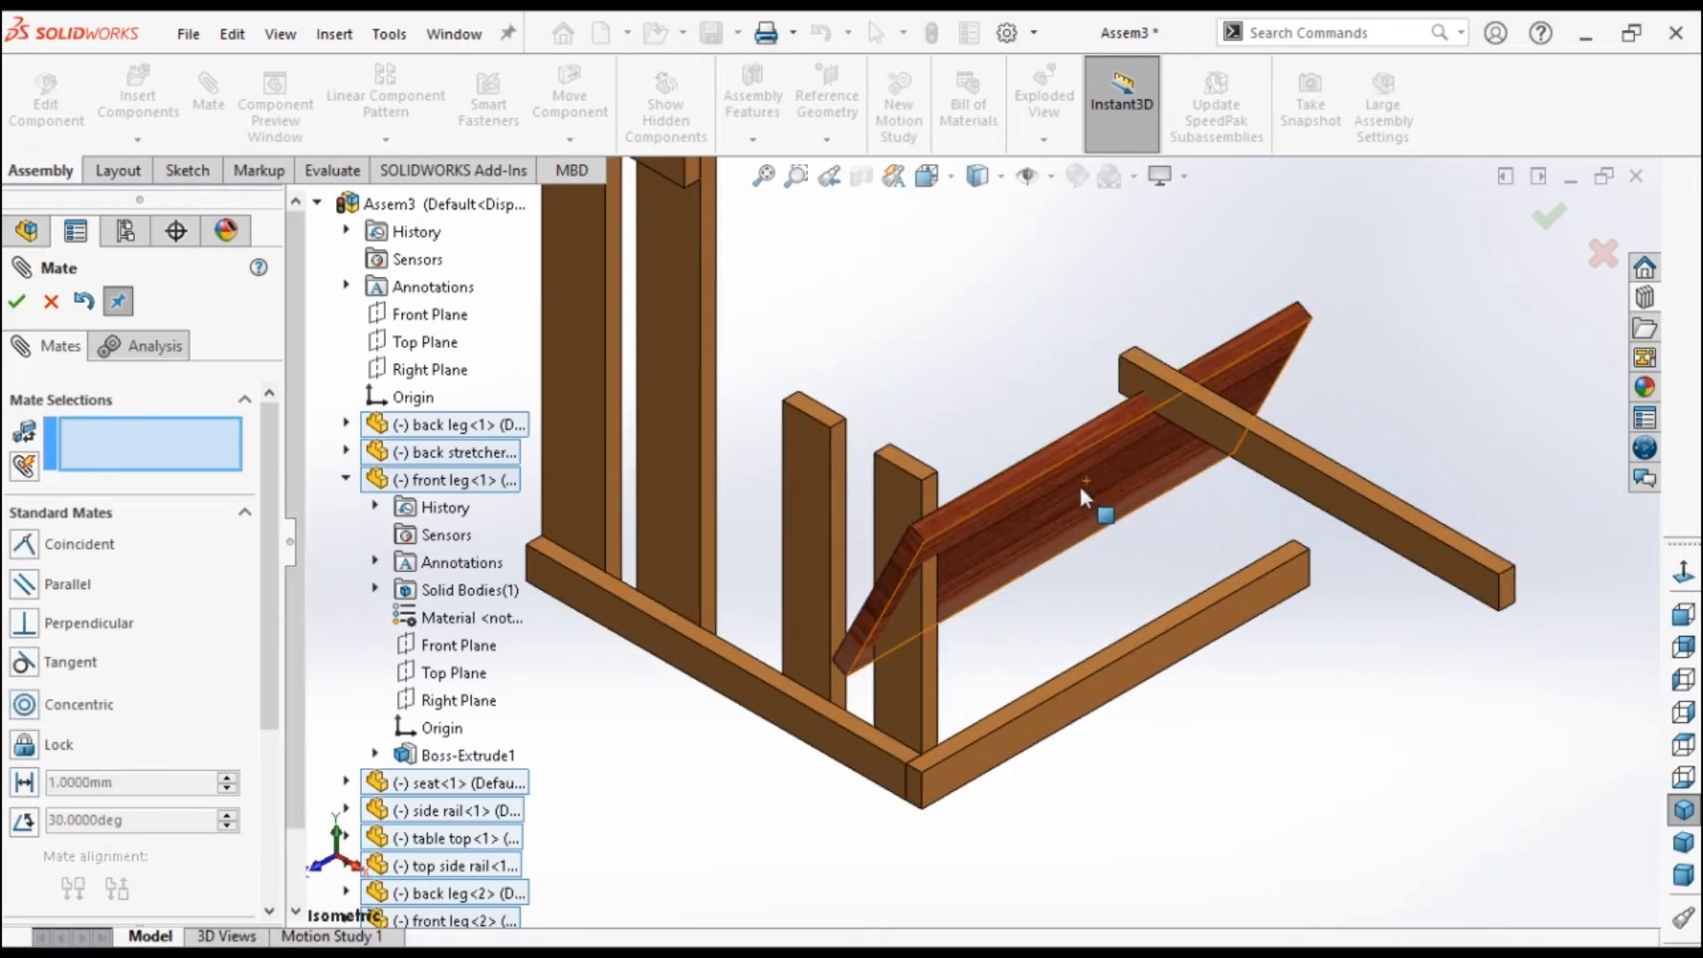
left_click(1079, 482)
left_click(899, 458)
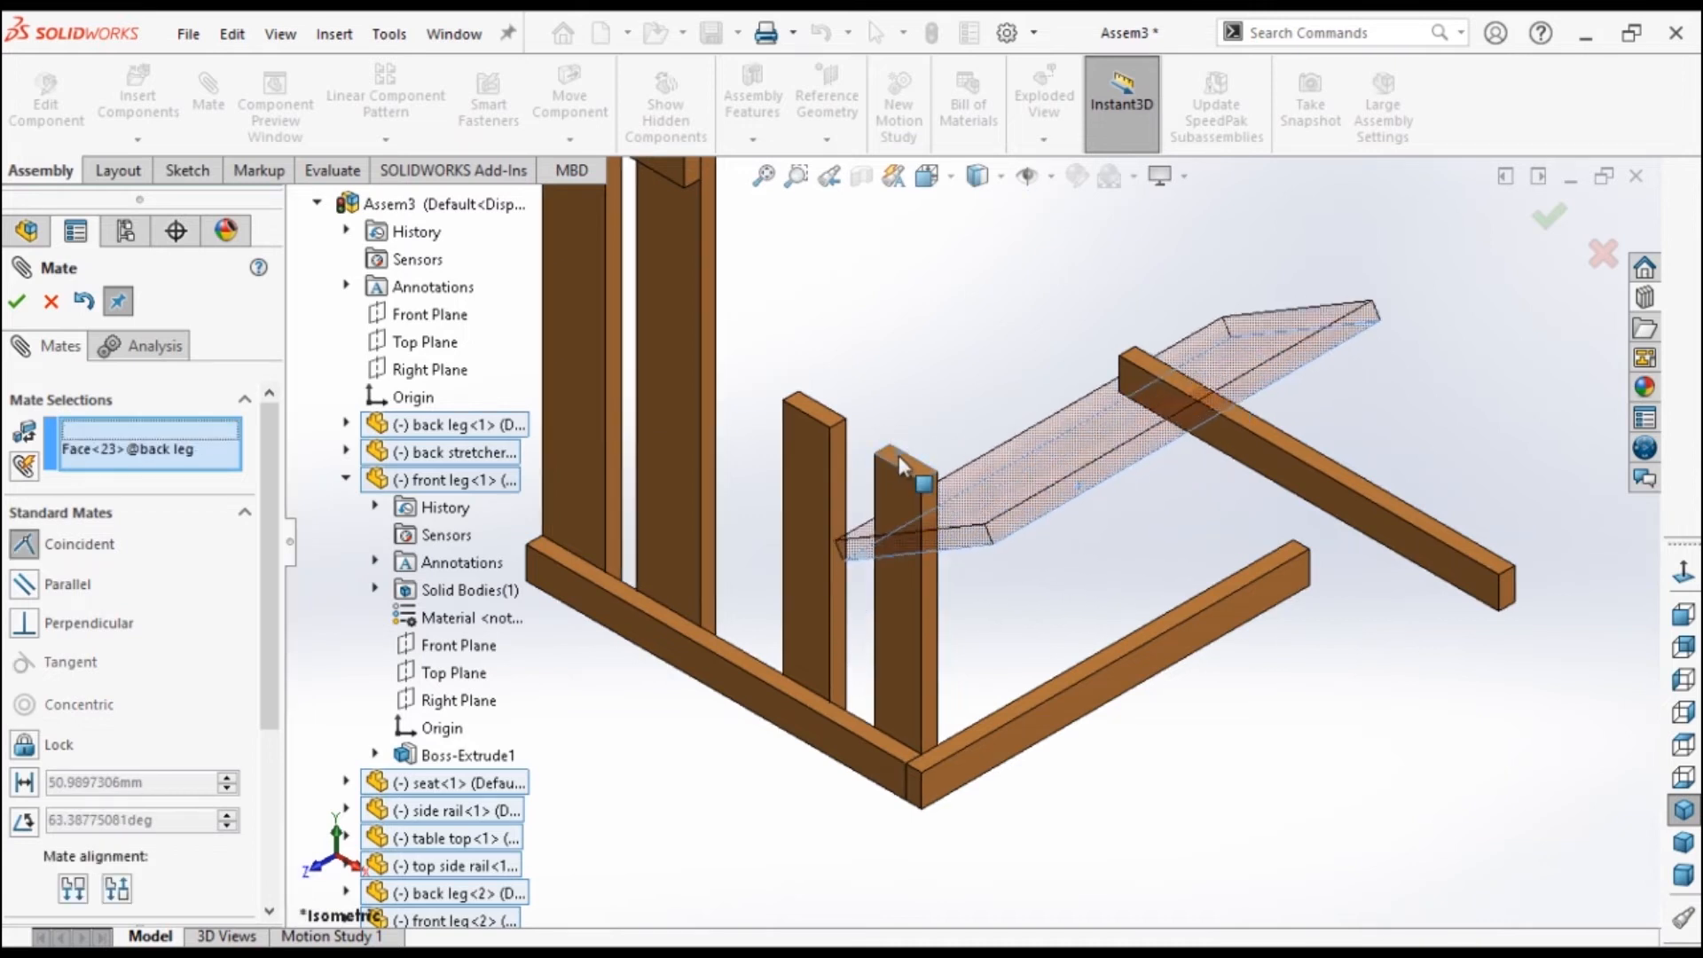
left_click(16, 302)
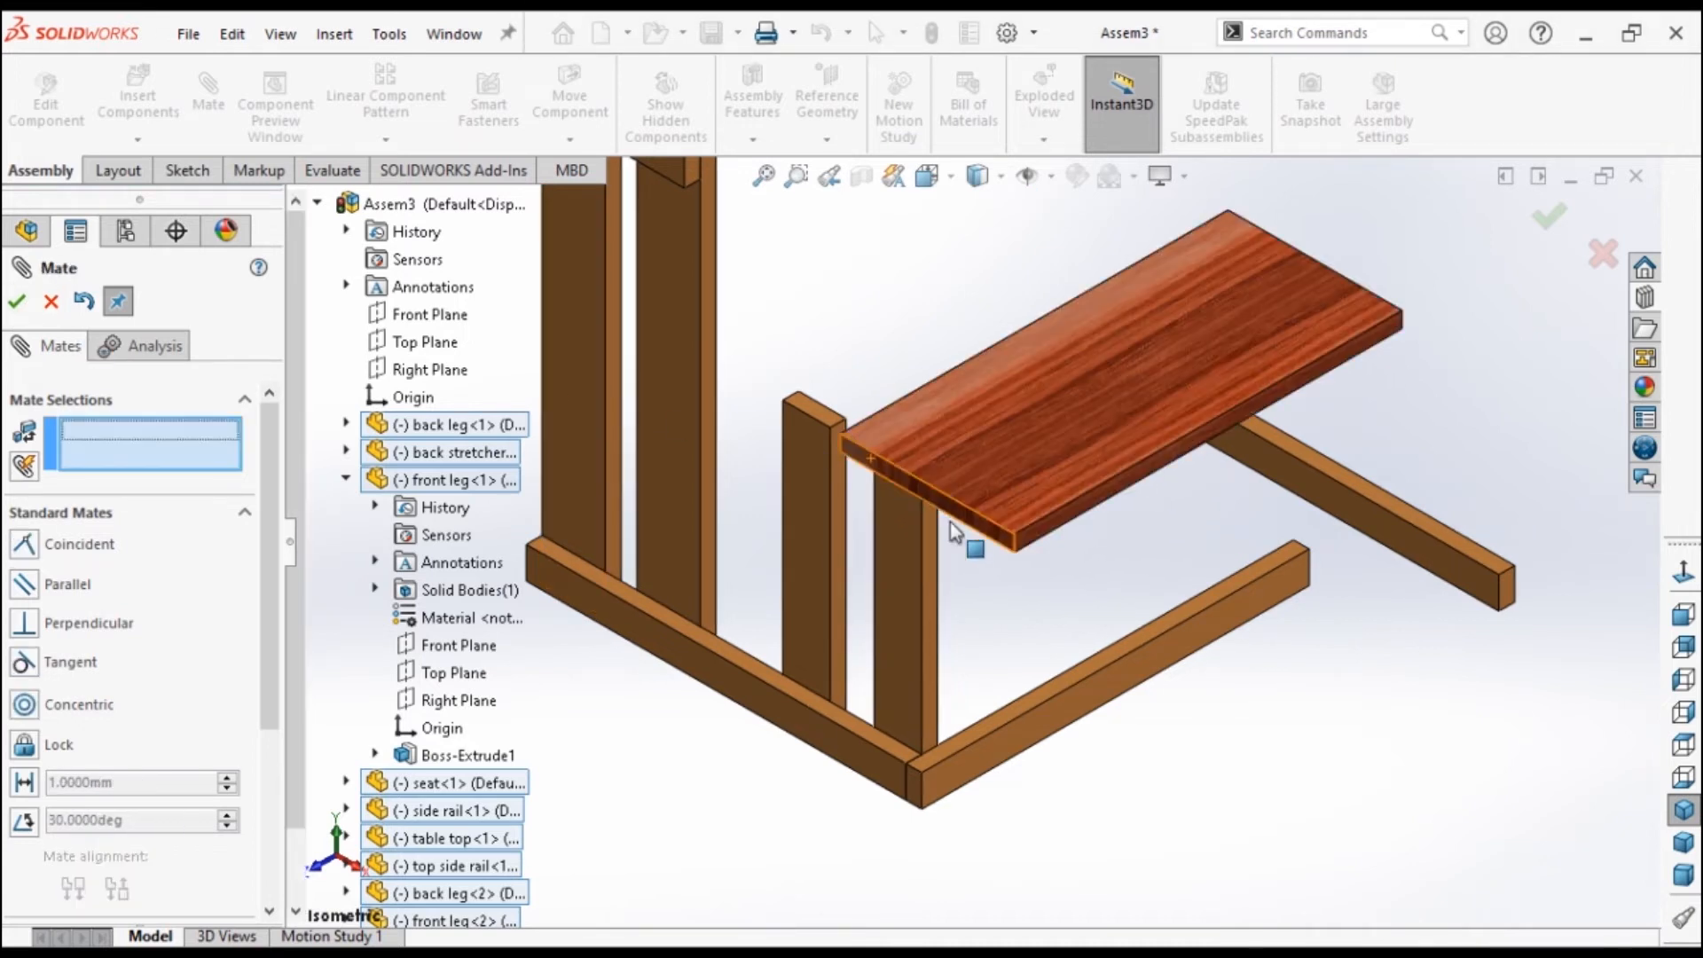
Mate the table top's long side face coincident with the outer long face of the back stretcher.
left_click(1091, 512)
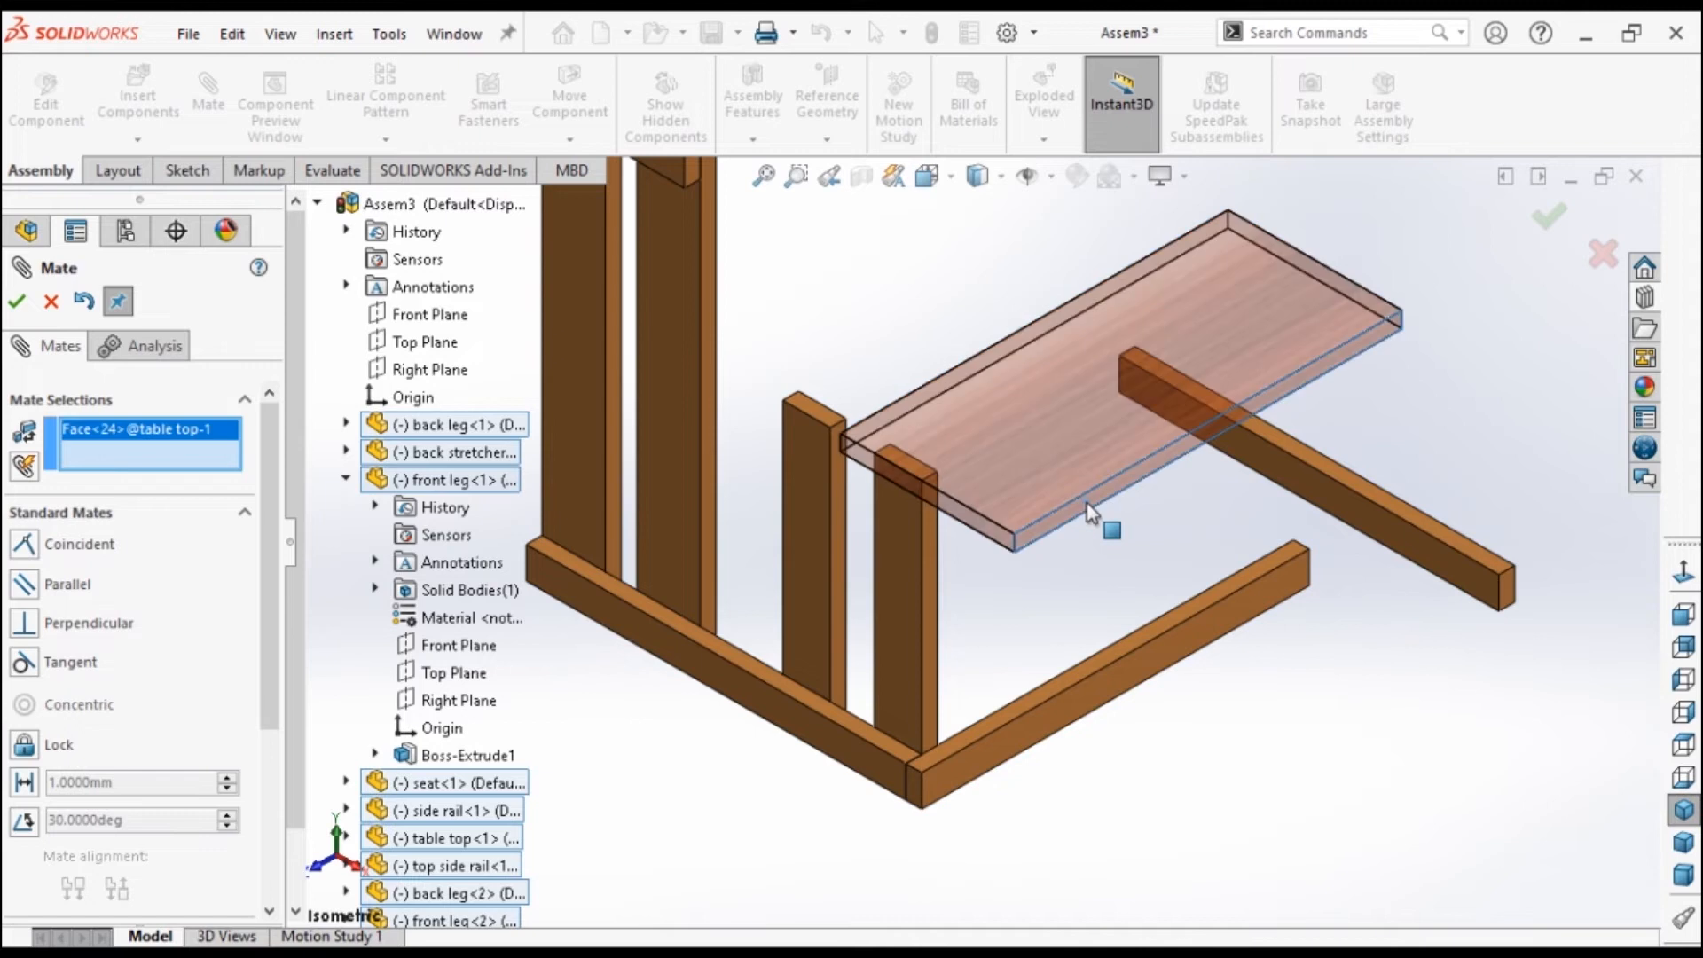
left_click(1076, 707)
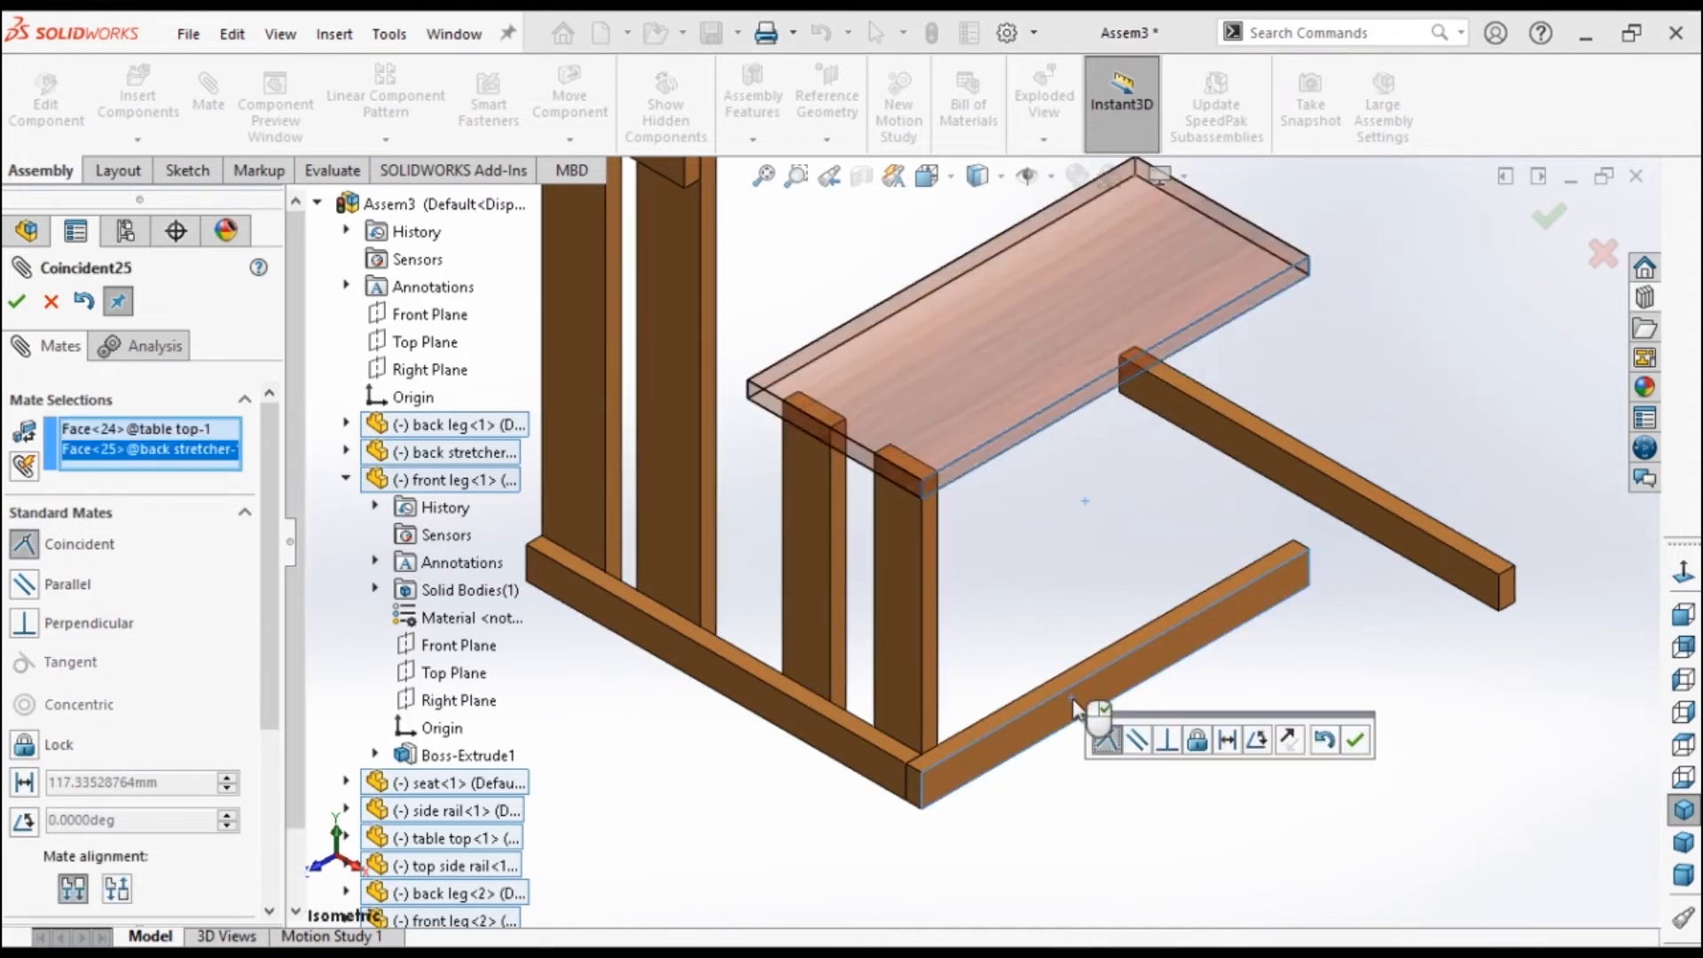
left_click(15, 303)
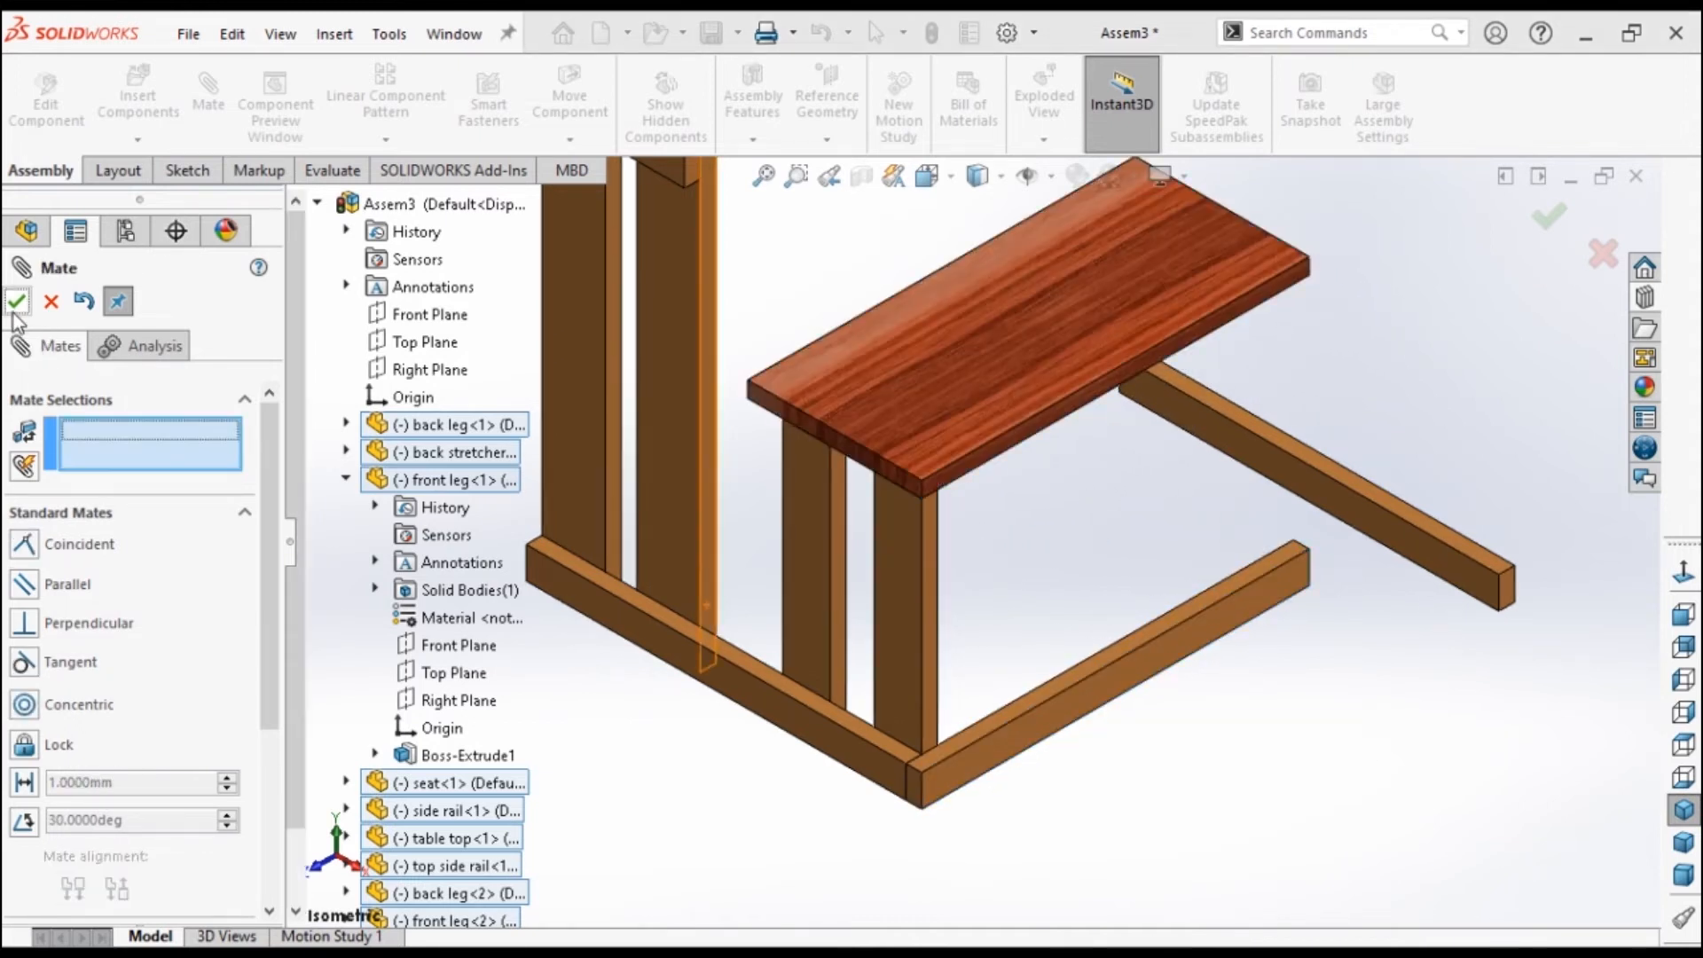
Add a coincident mate between the free end face of the back stretcher and the long side face of side rail<2>.
left_click(1684, 646)
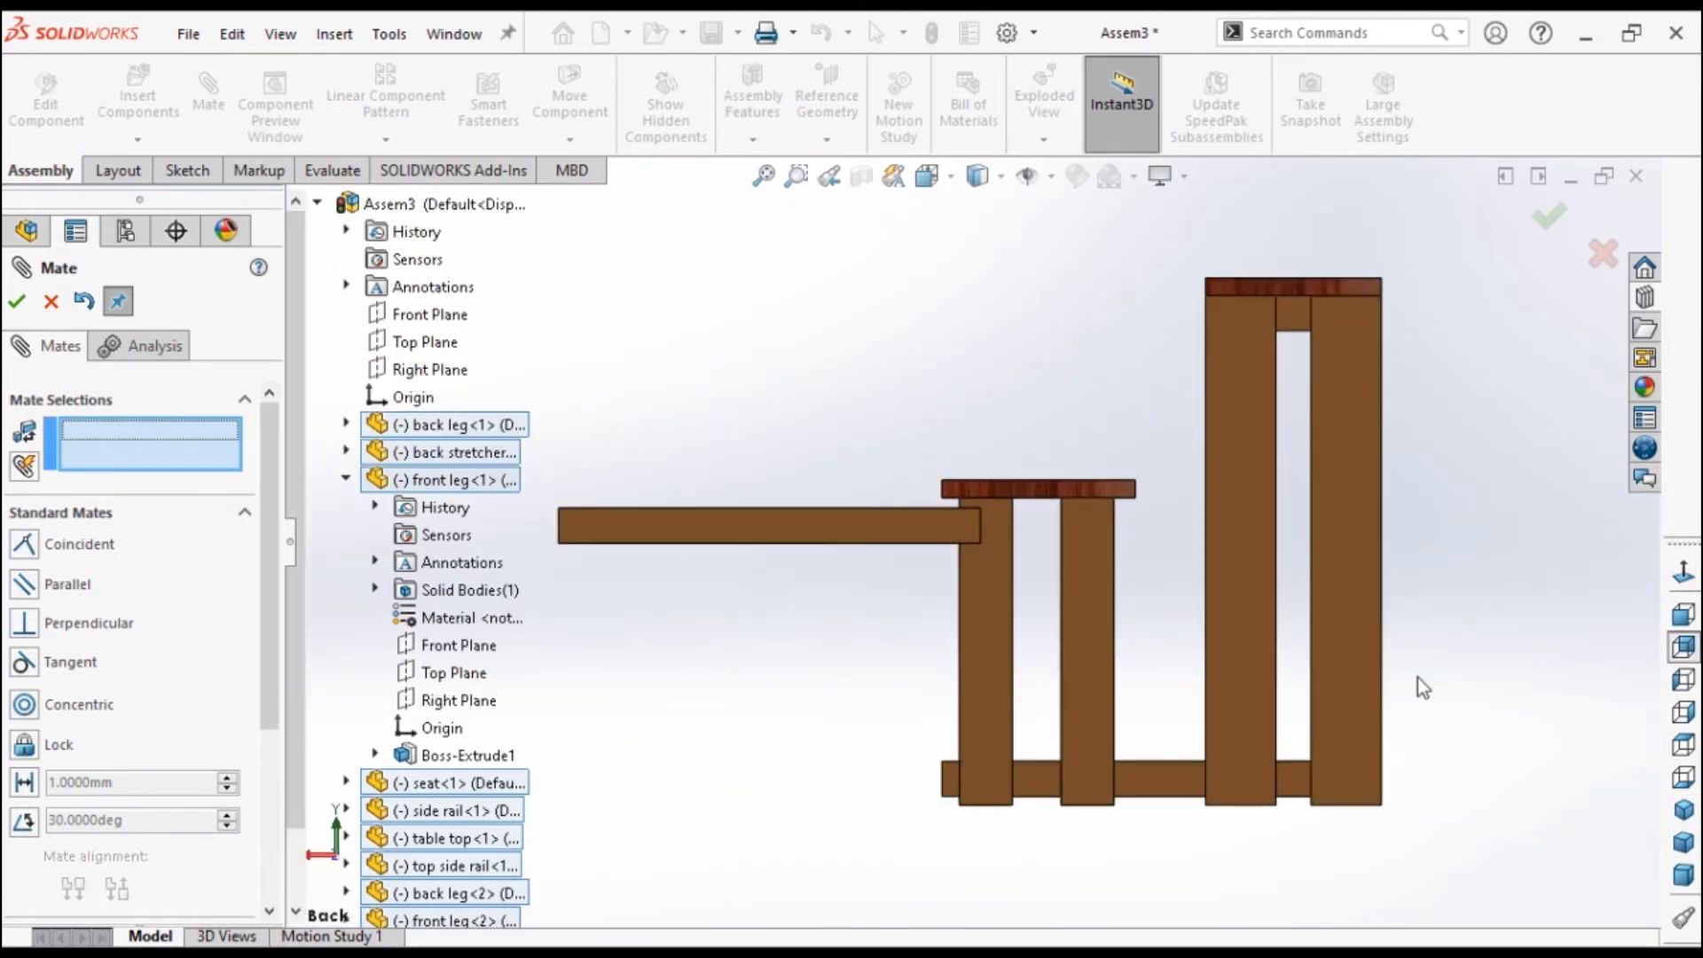
left_click(855, 774)
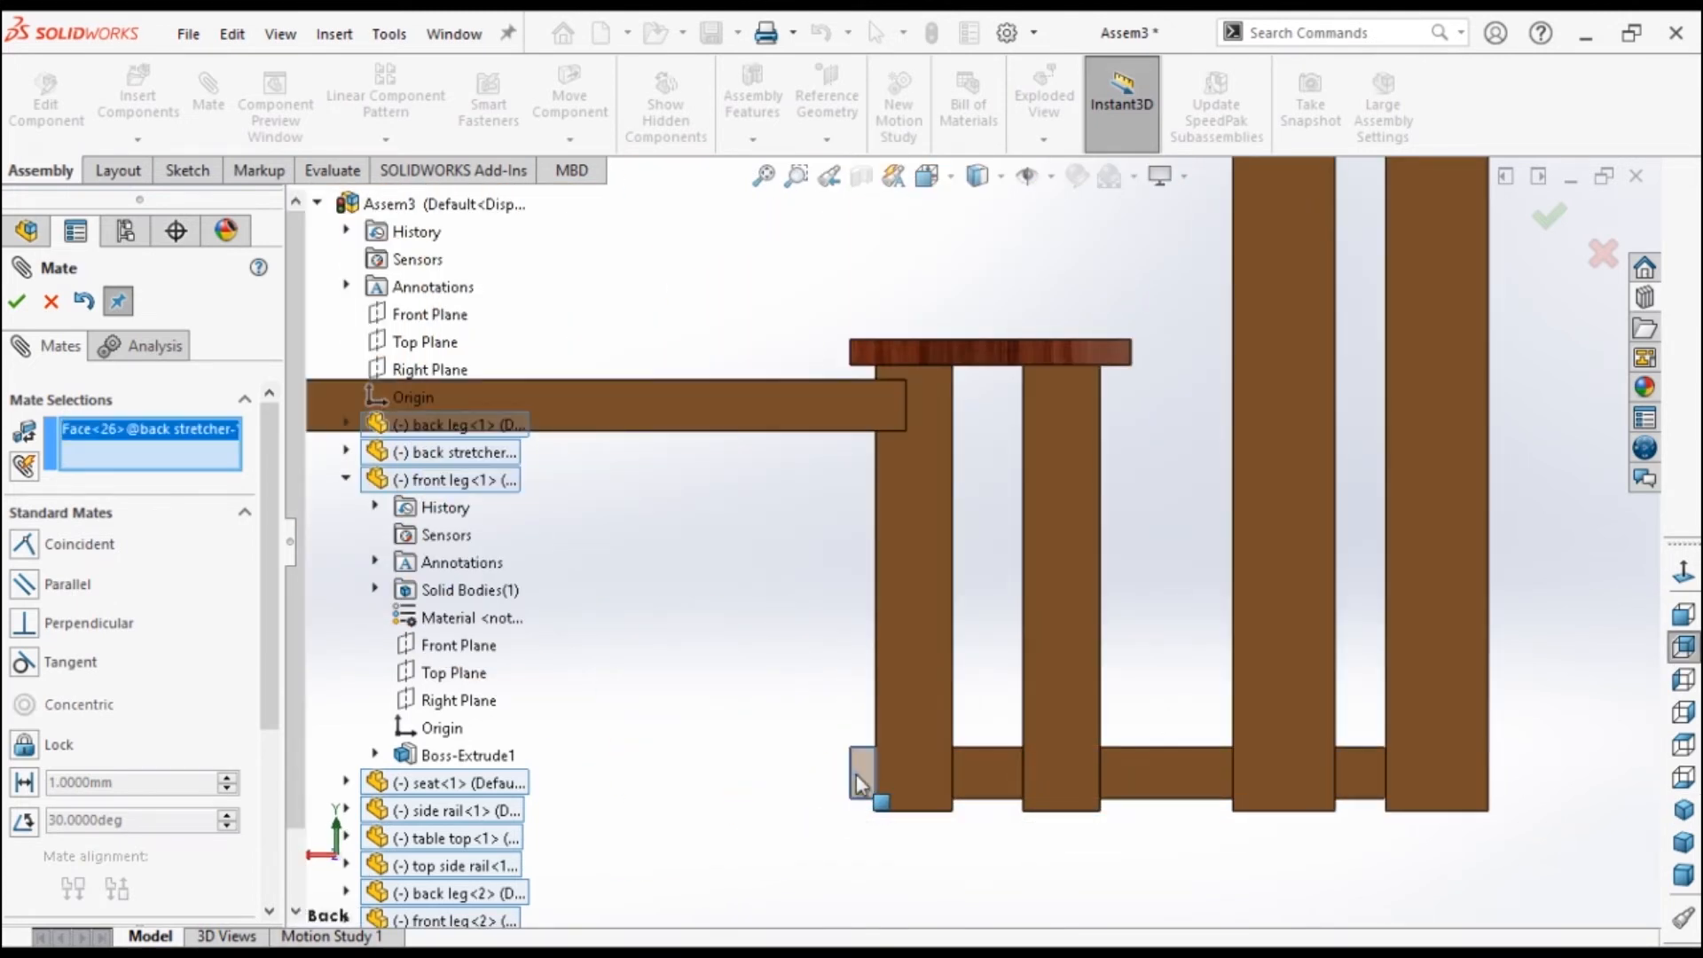
left_click(1684, 811)
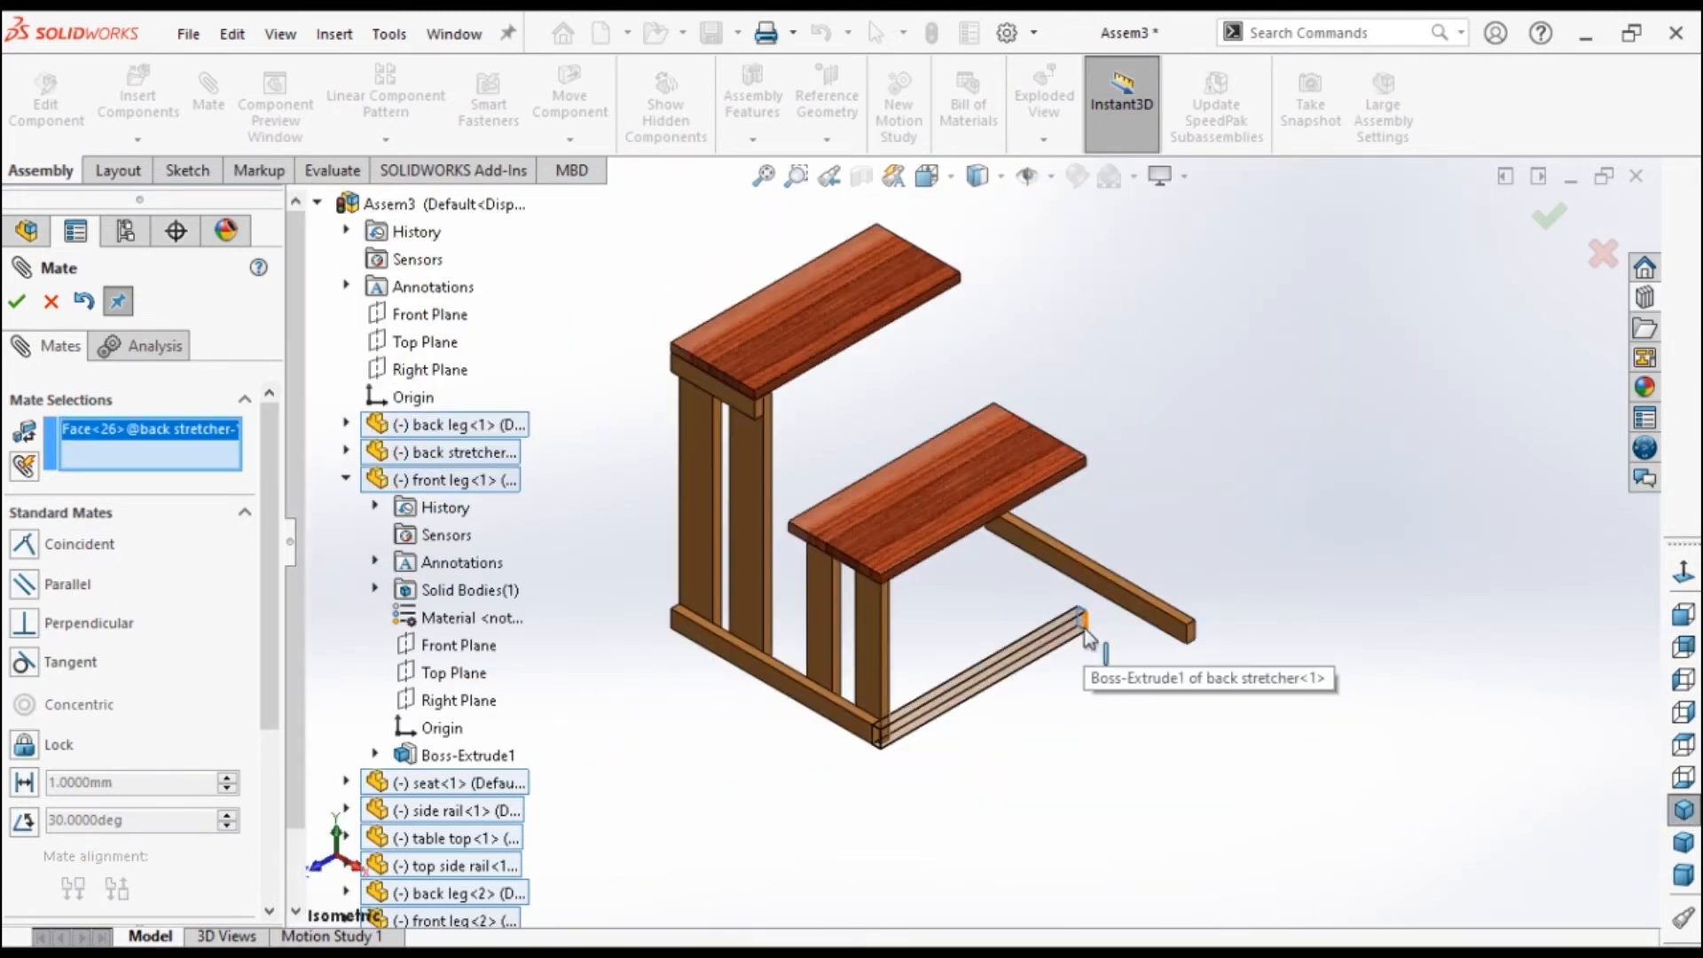
left_click(1684, 646)
left_click(810, 538)
left_click(811, 532)
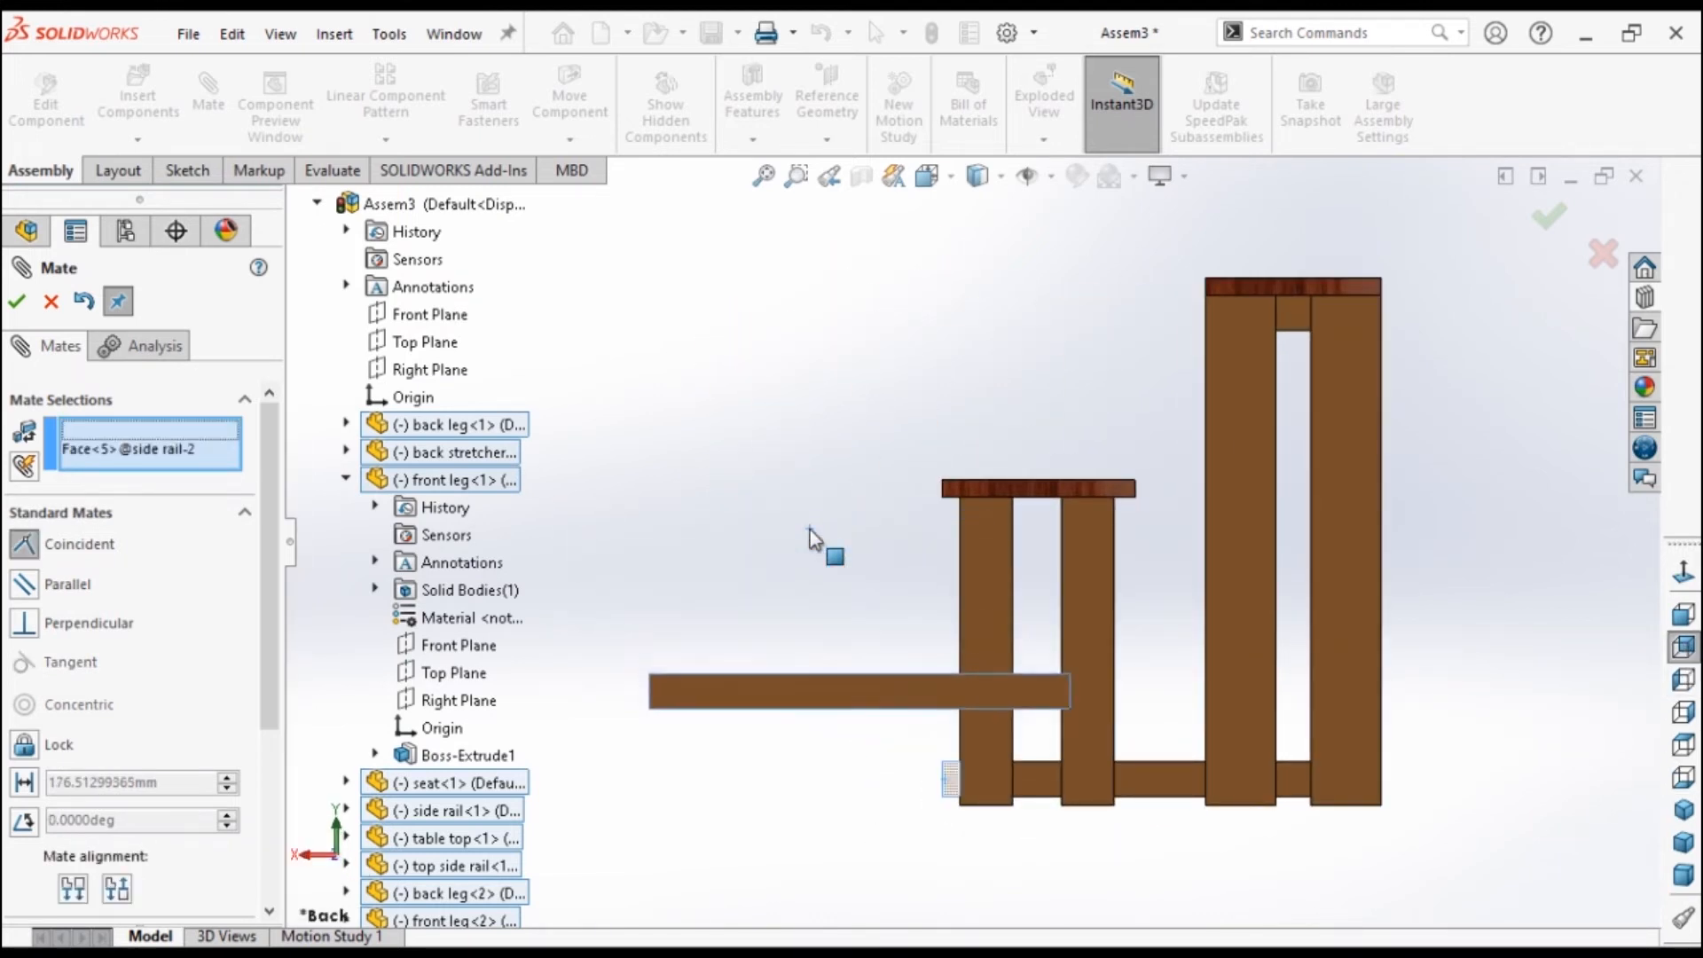
left_click(17, 301)
left_click(1683, 810)
scroll(966, 552, "down", 5)
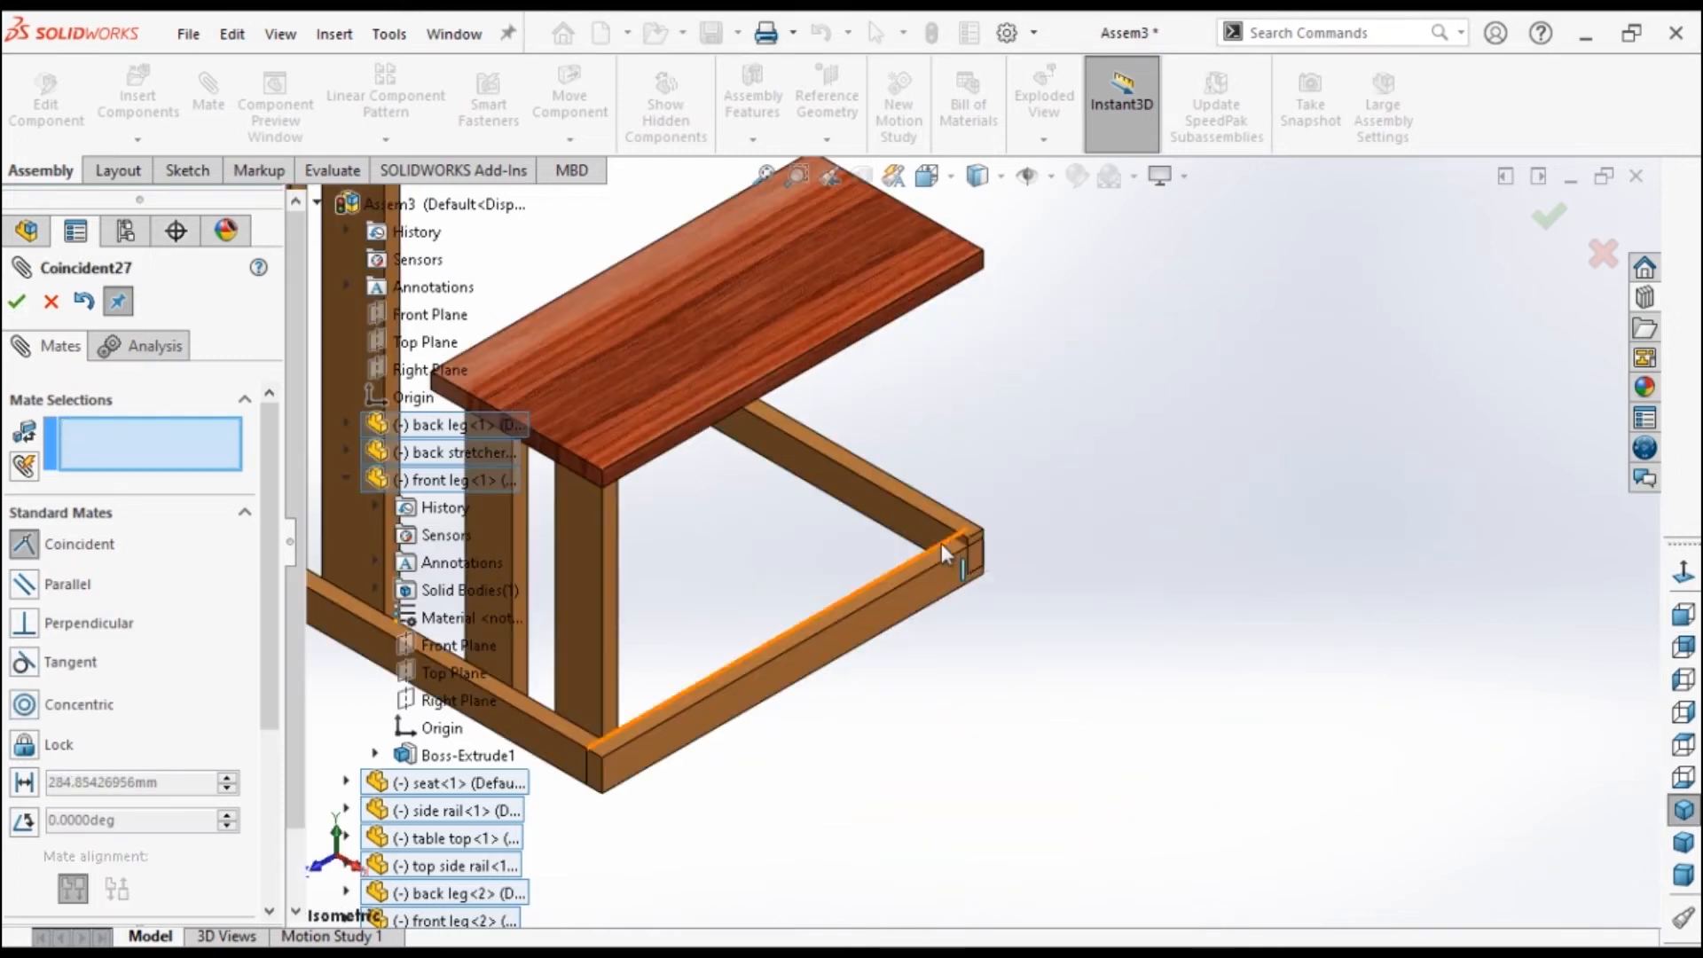
Undo the last mate, make the stretcher's long upper inner edge coincident with side rail<2>'s short upper end edge, and finish mating.
left_click(84, 301)
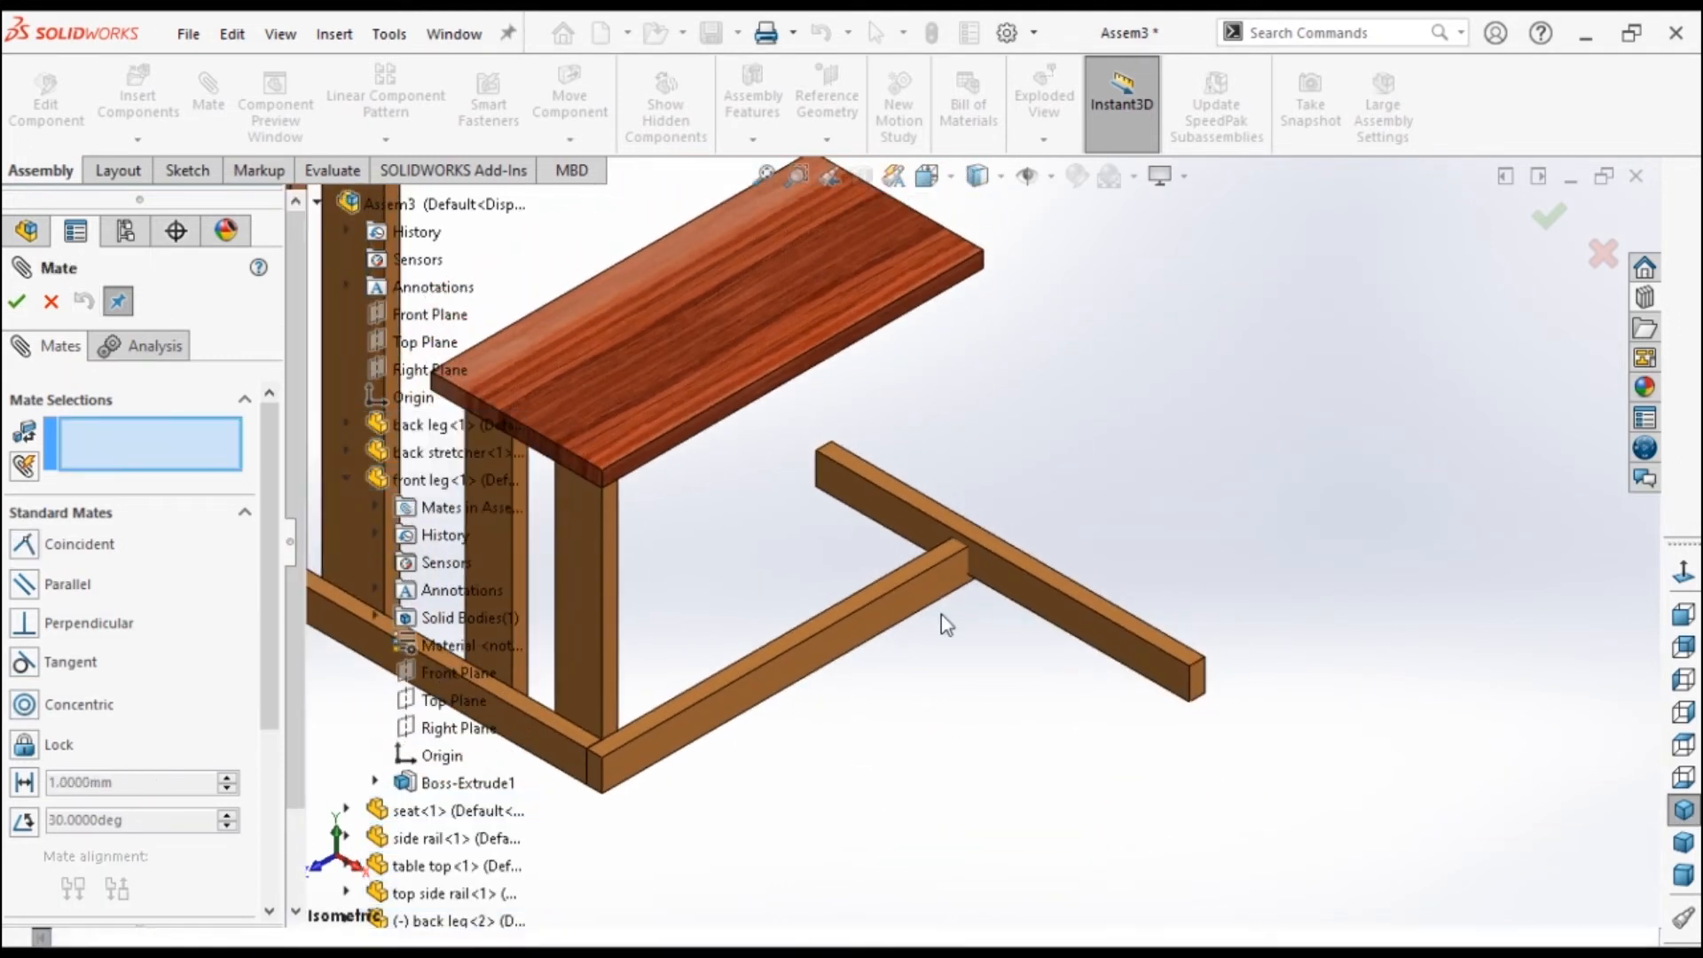
scroll(991, 602, "down", 3)
scroll(991, 603, "down", 2)
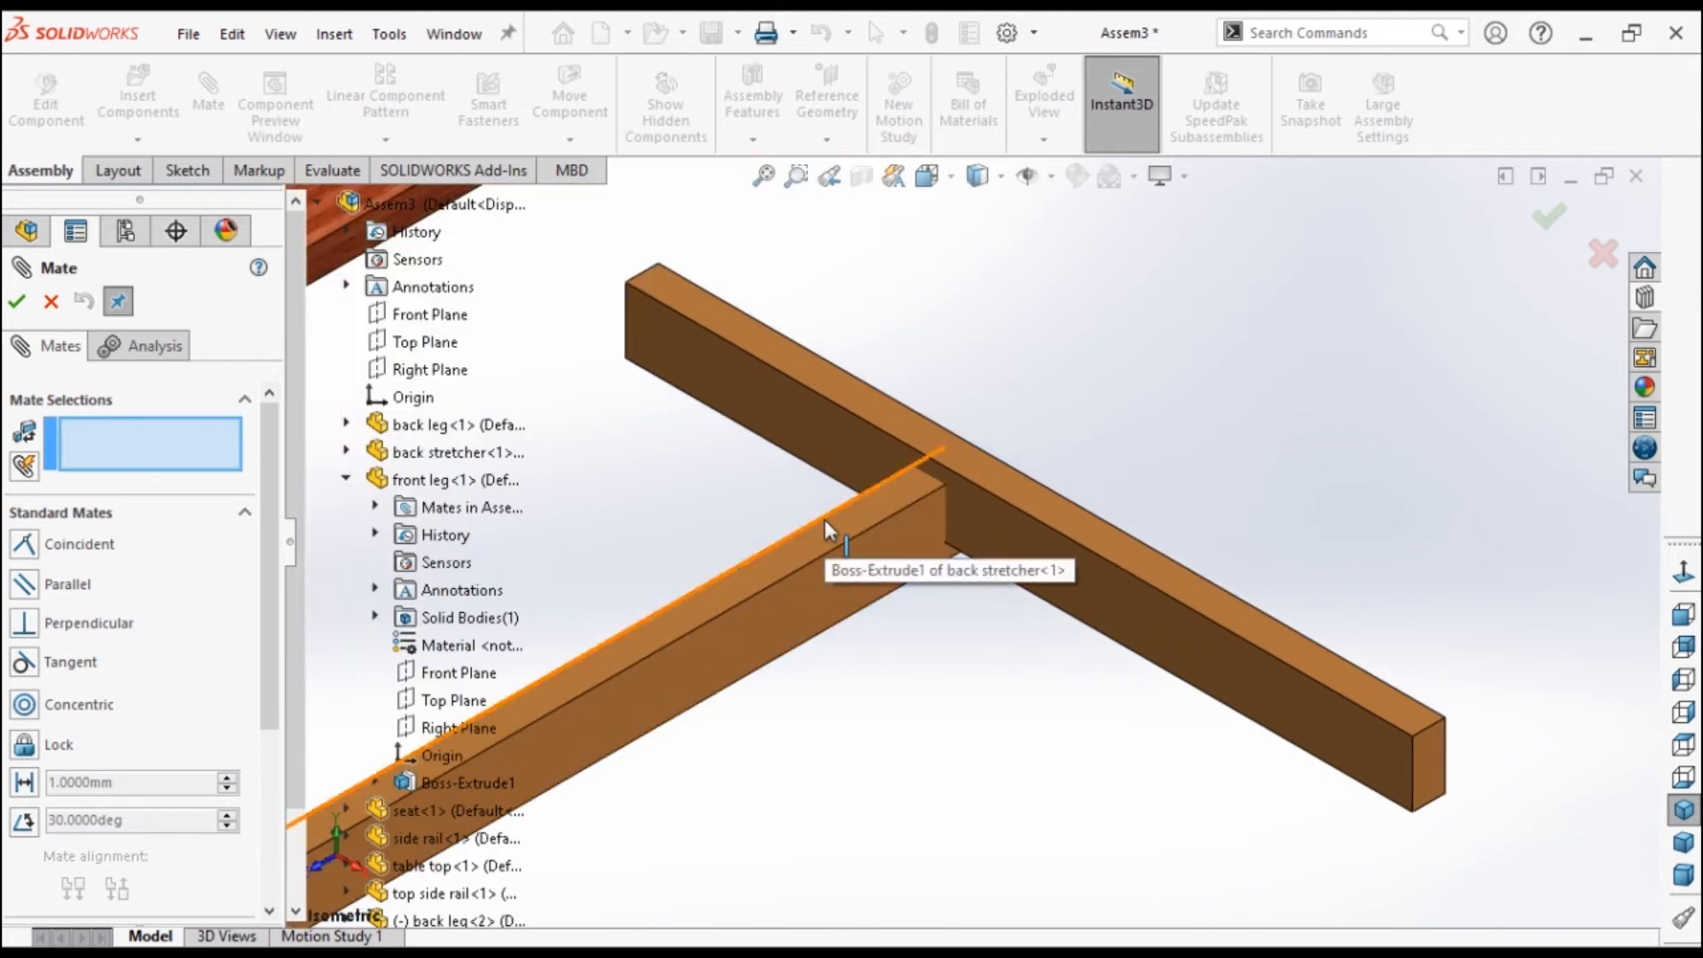
left_click(844, 505)
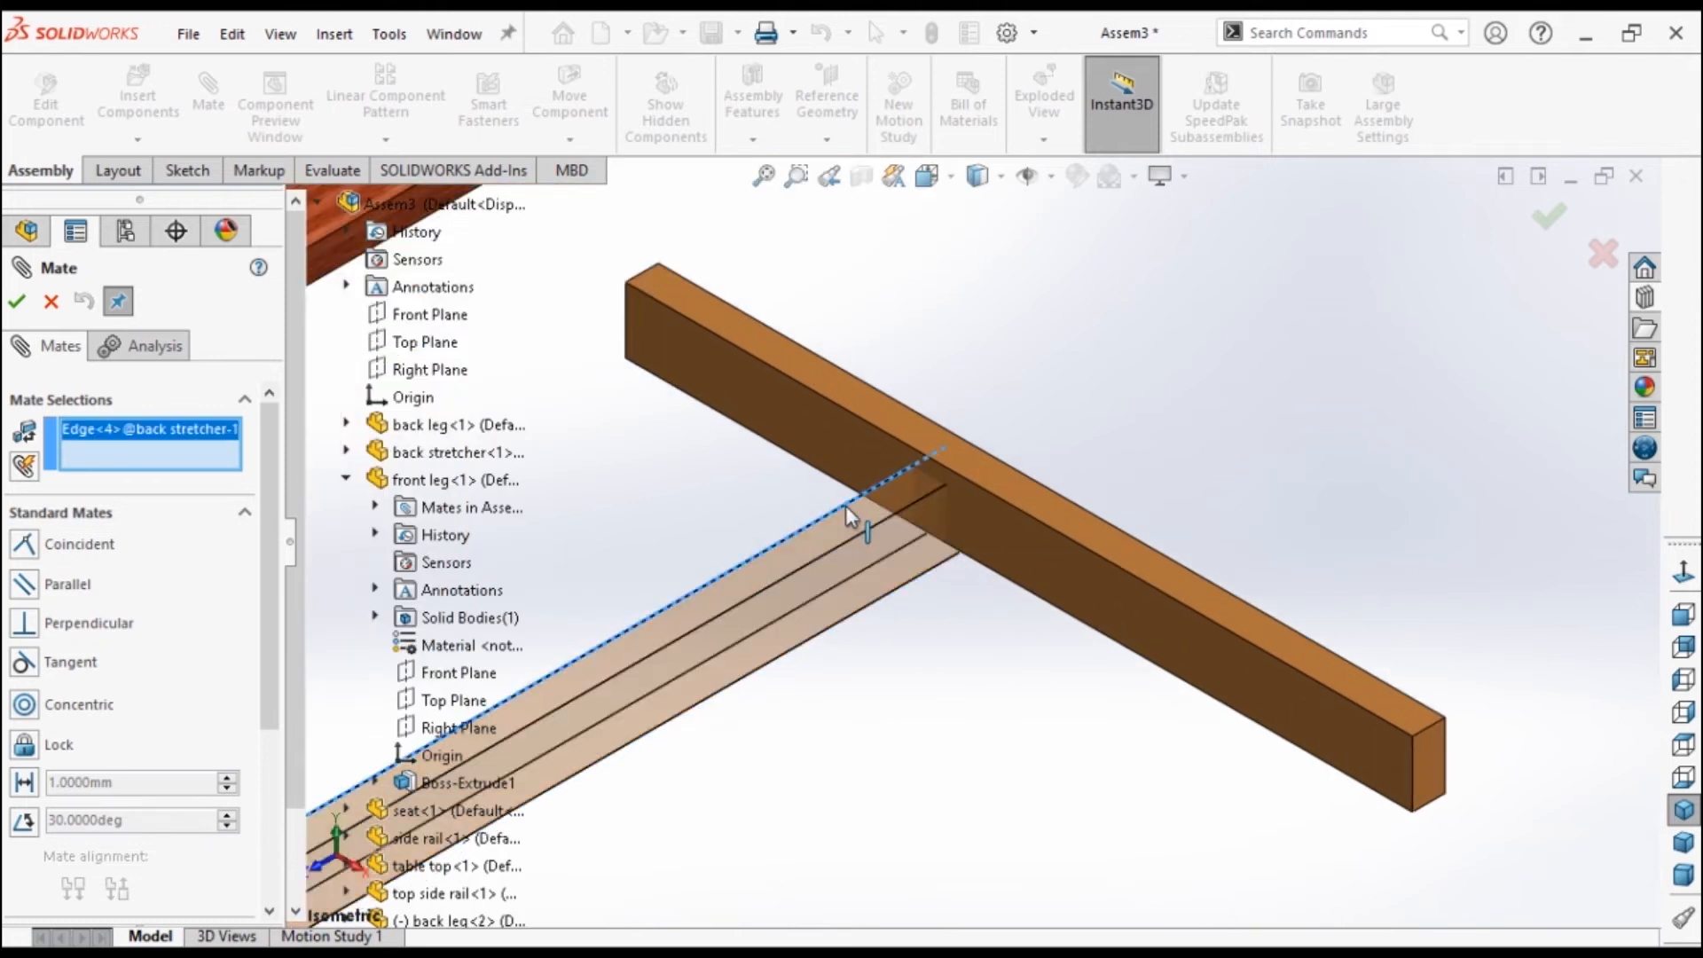
left_click(1430, 727)
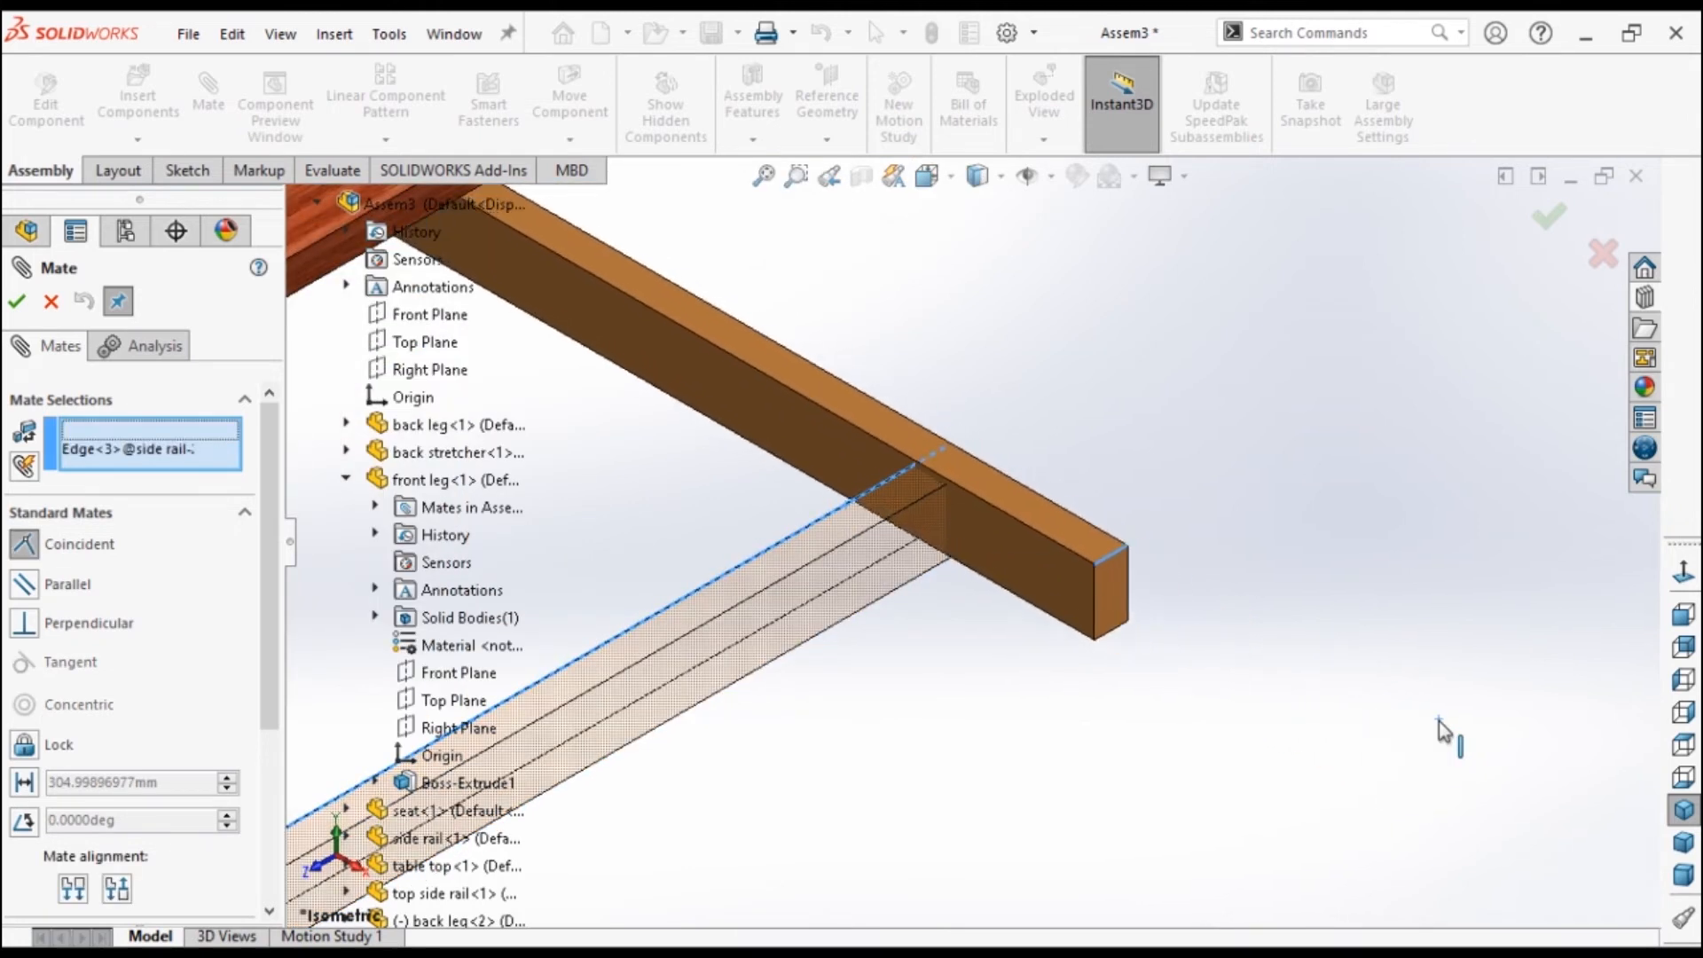
left_click(17, 302)
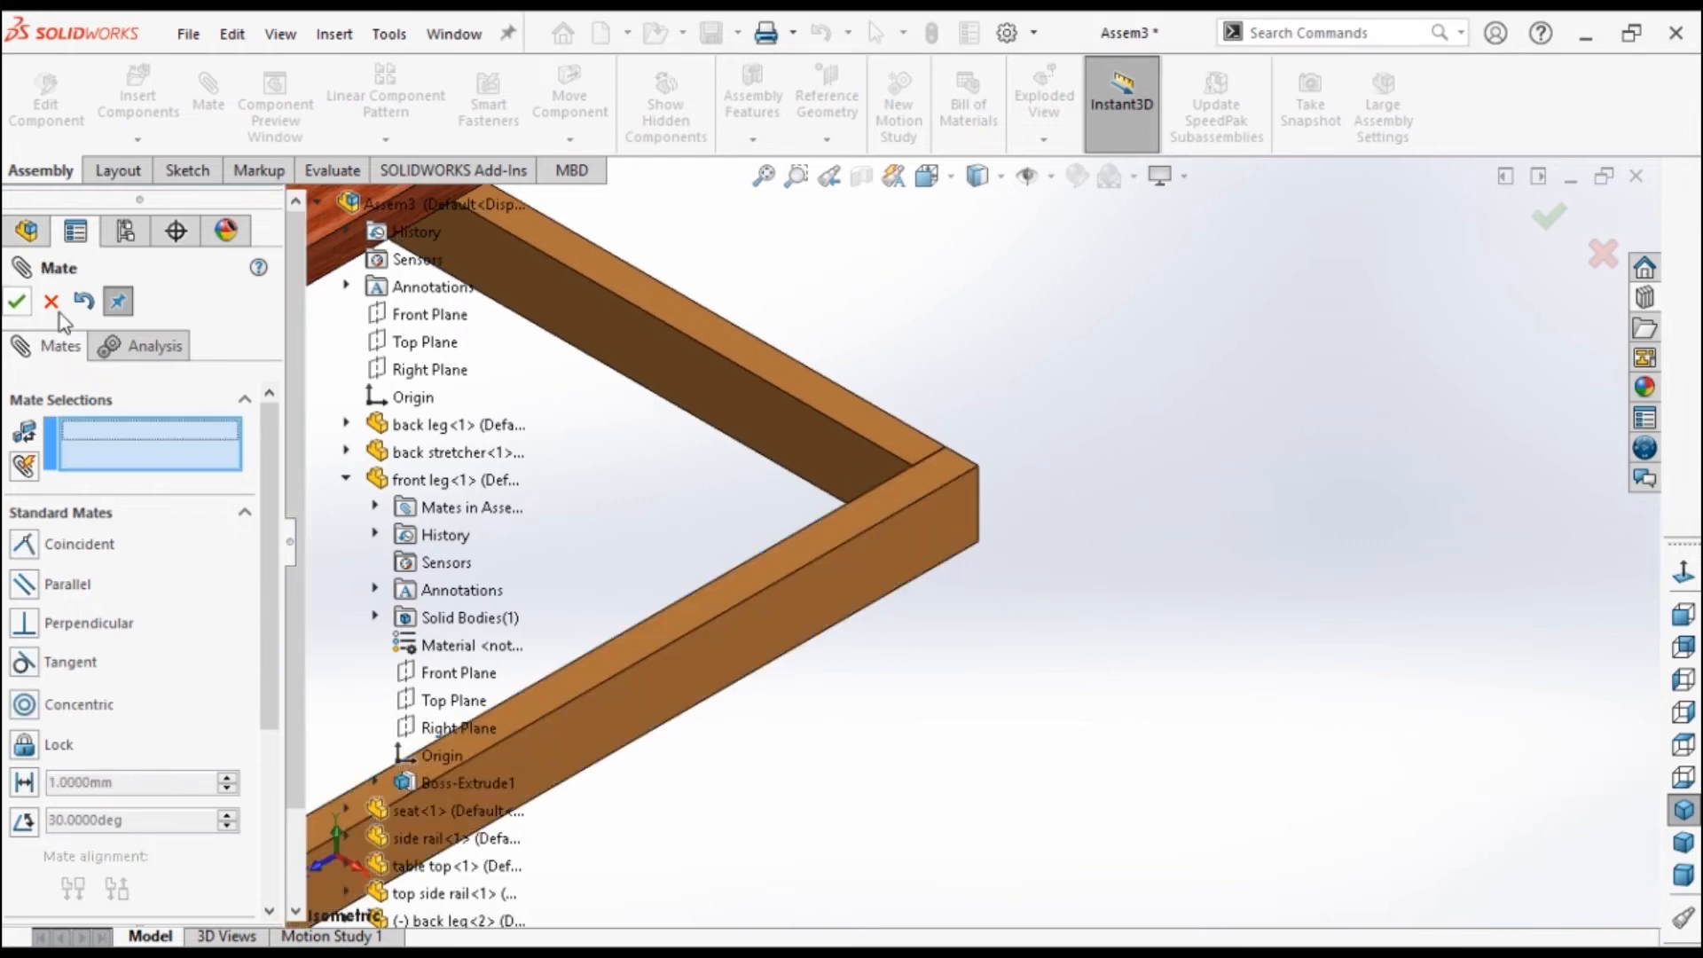
scroll(860, 392, "down", 5)
scroll(870, 417, "down", 2)
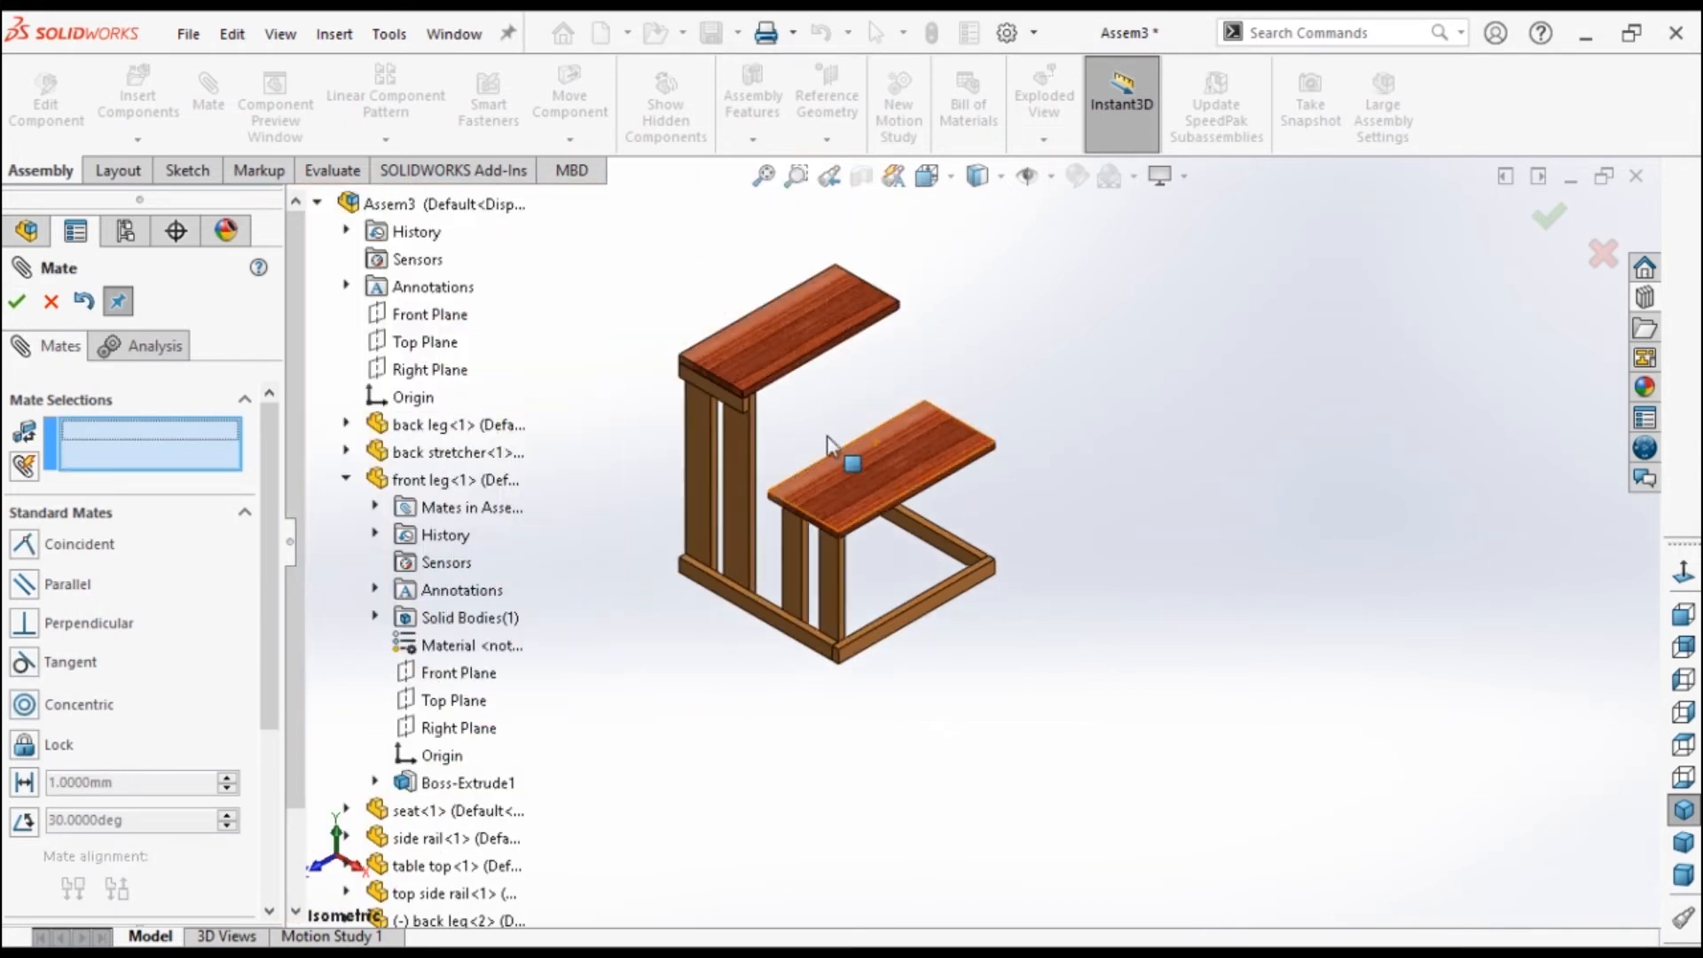
left_click(18, 302)
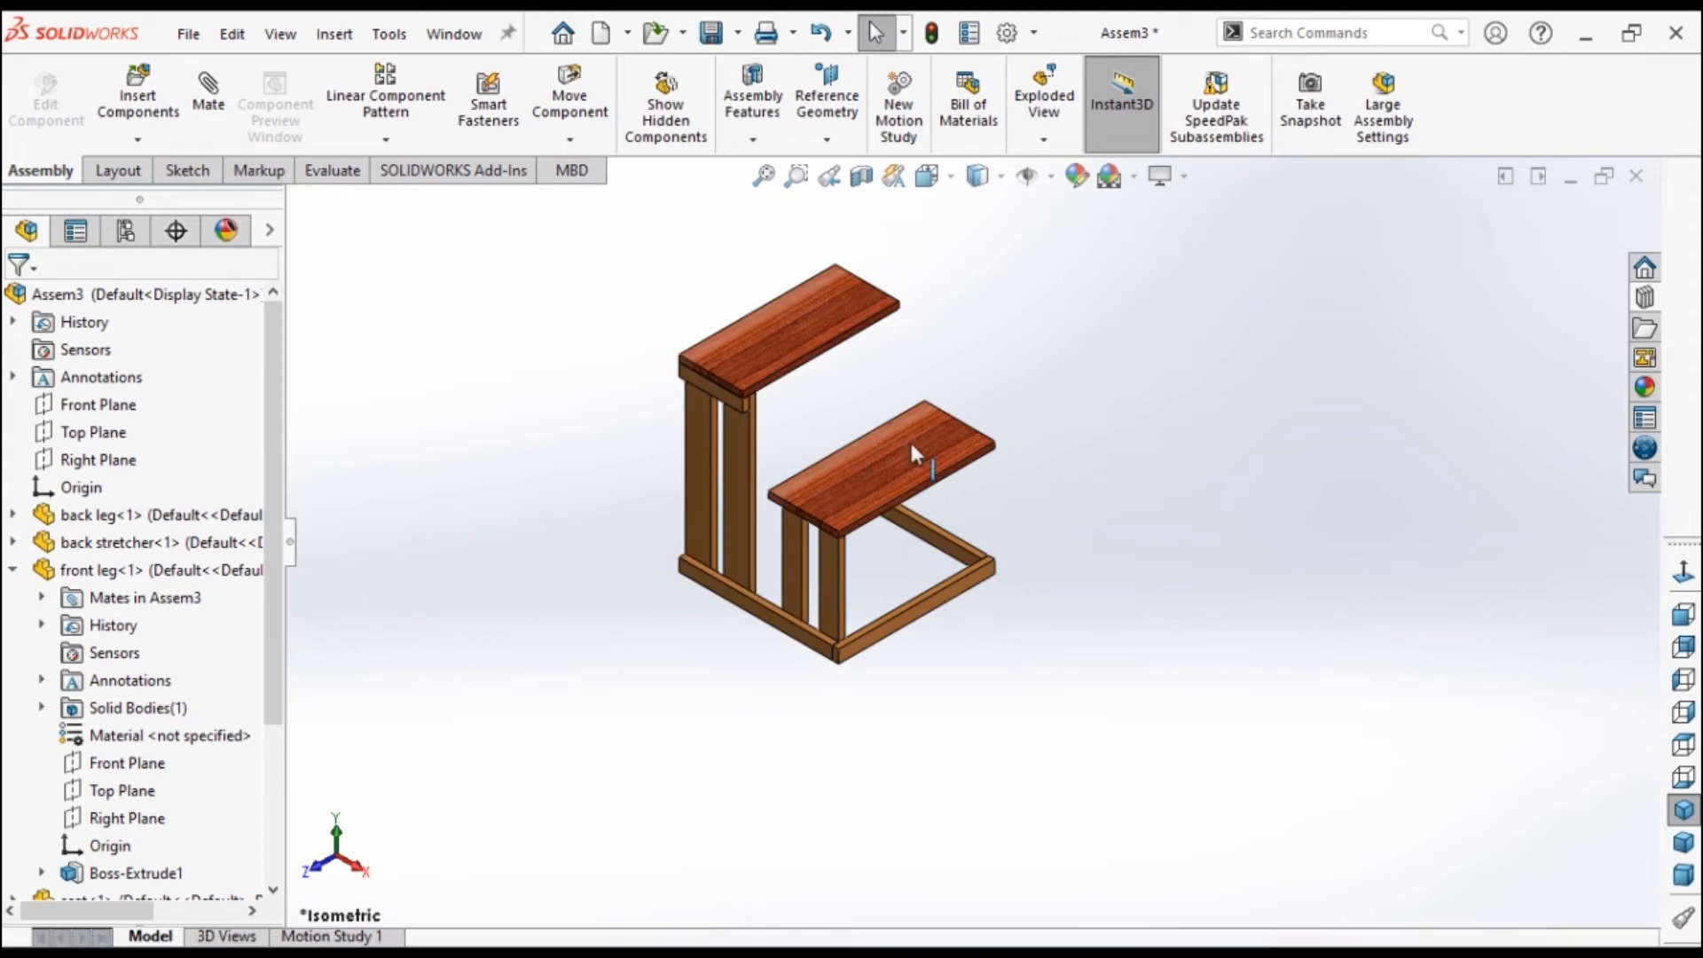
Copy the lower side rail upward across the legs, accepting the proposed coincident mate with the front leg's edge.
scroll(635, 366, "down", 2)
scroll(740, 628, "up", 1)
left_click_drag(868, 708, 860, 598, "ctrl")
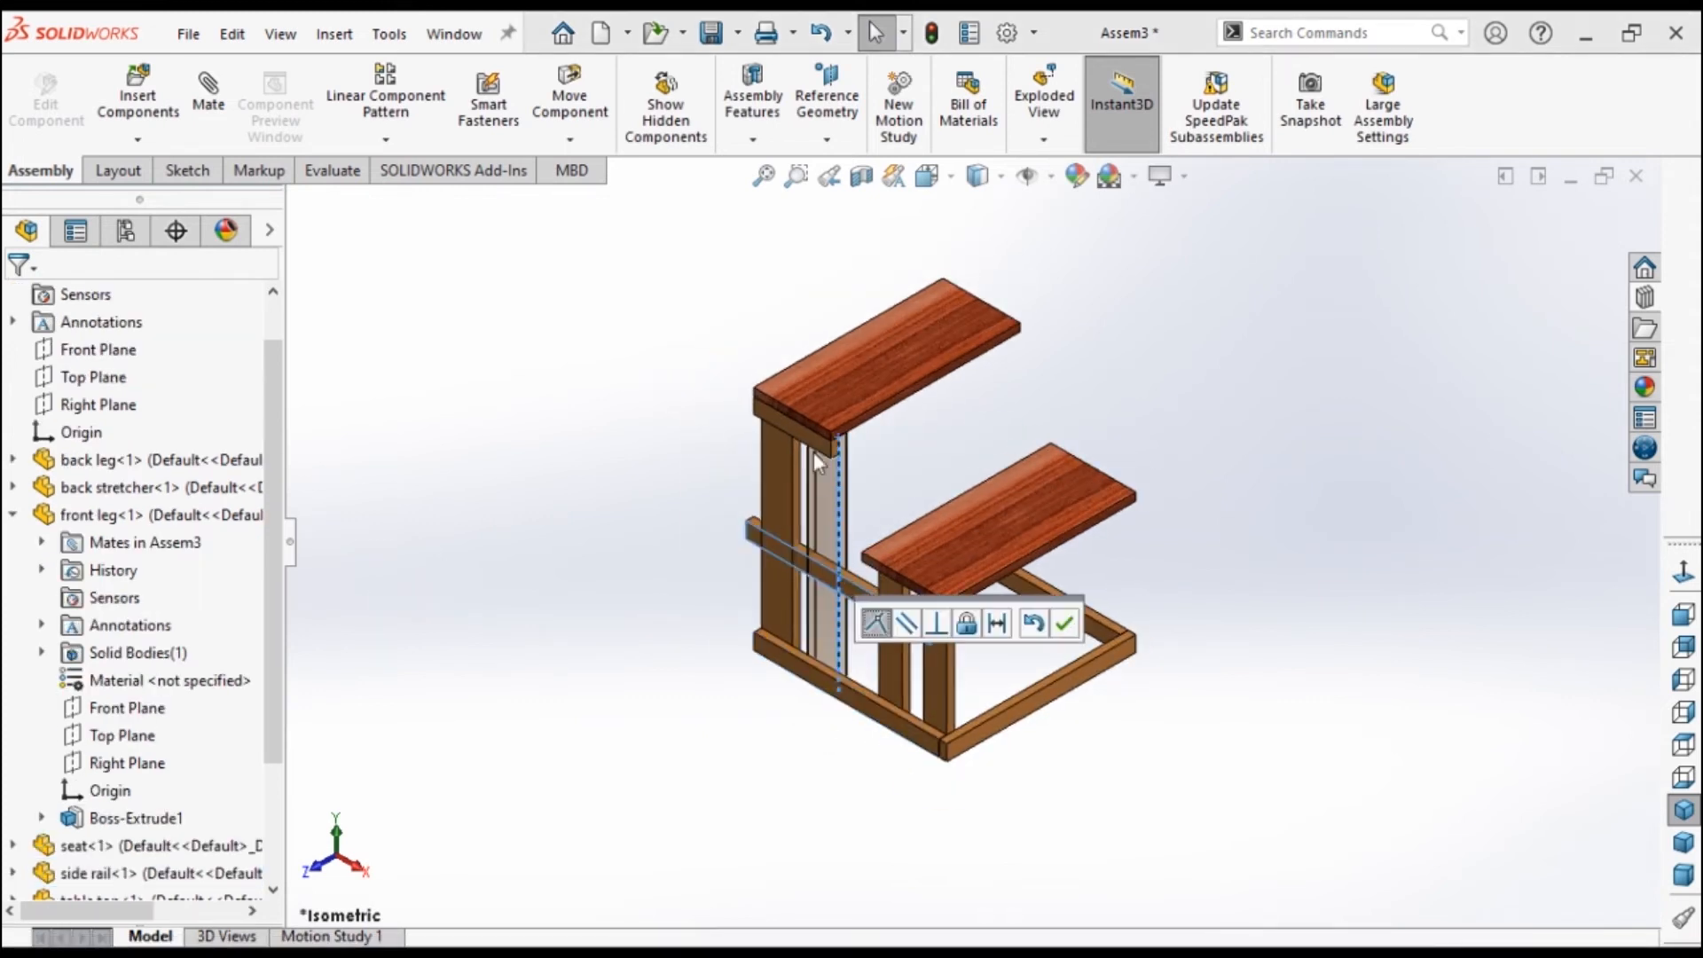
key("Return")
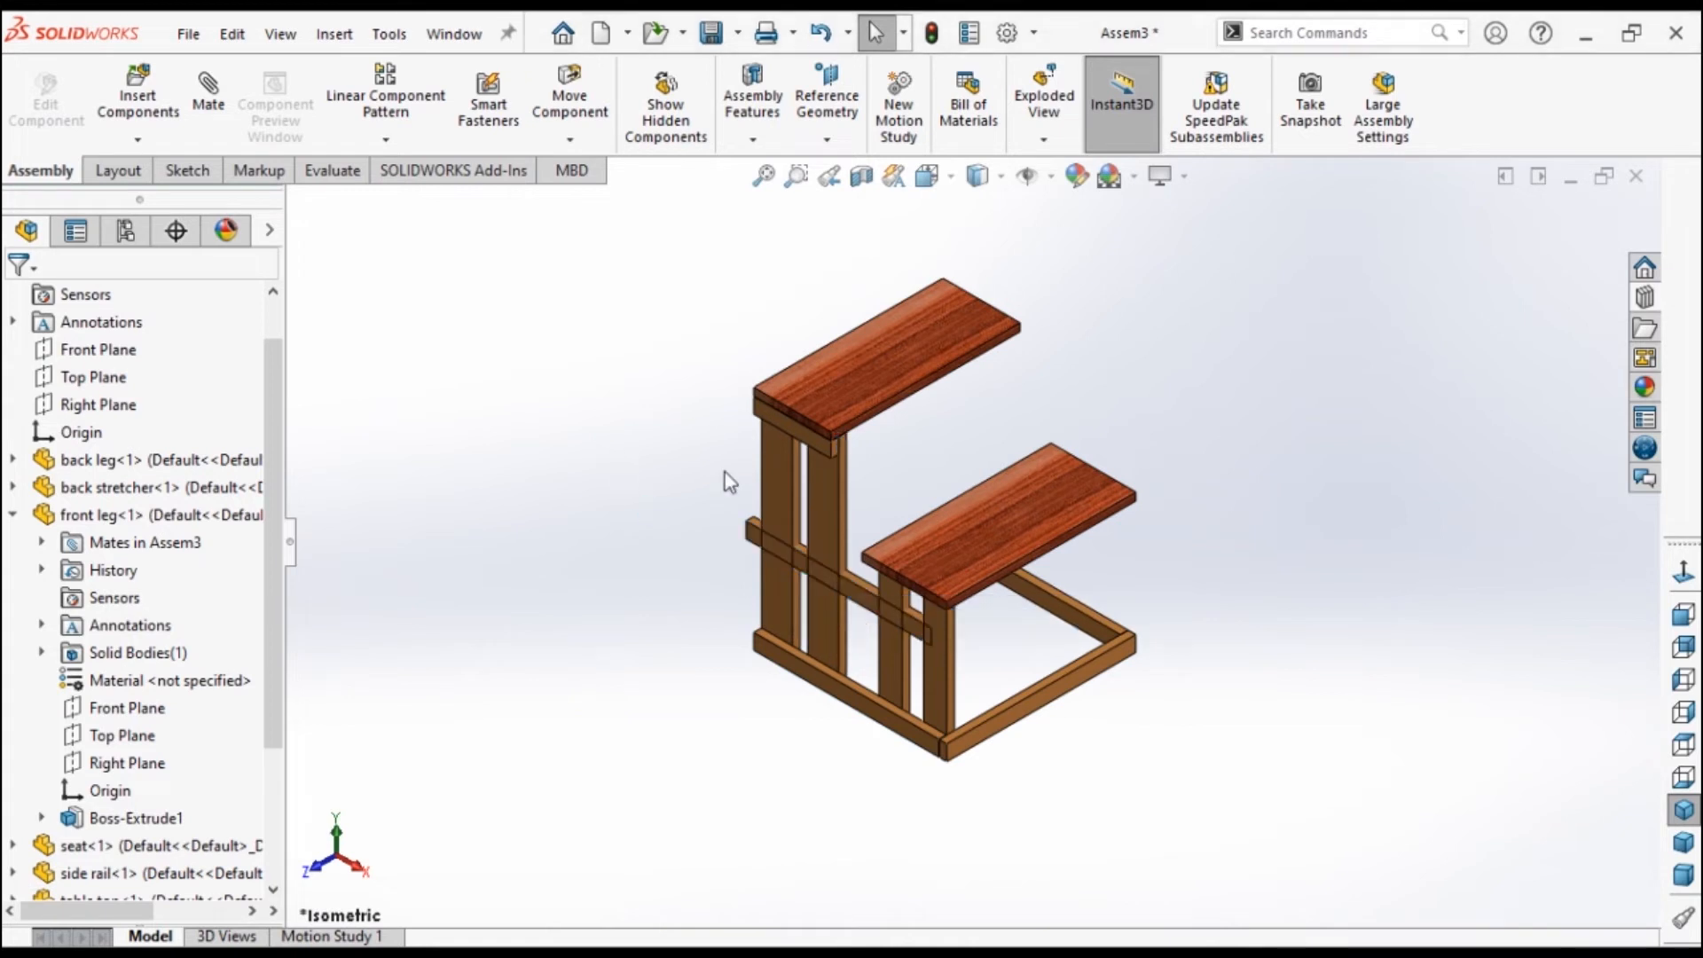
Make three copies of the top side rail, placing one below the frame, one beside the table top and one near the seat.
left_click(809, 438)
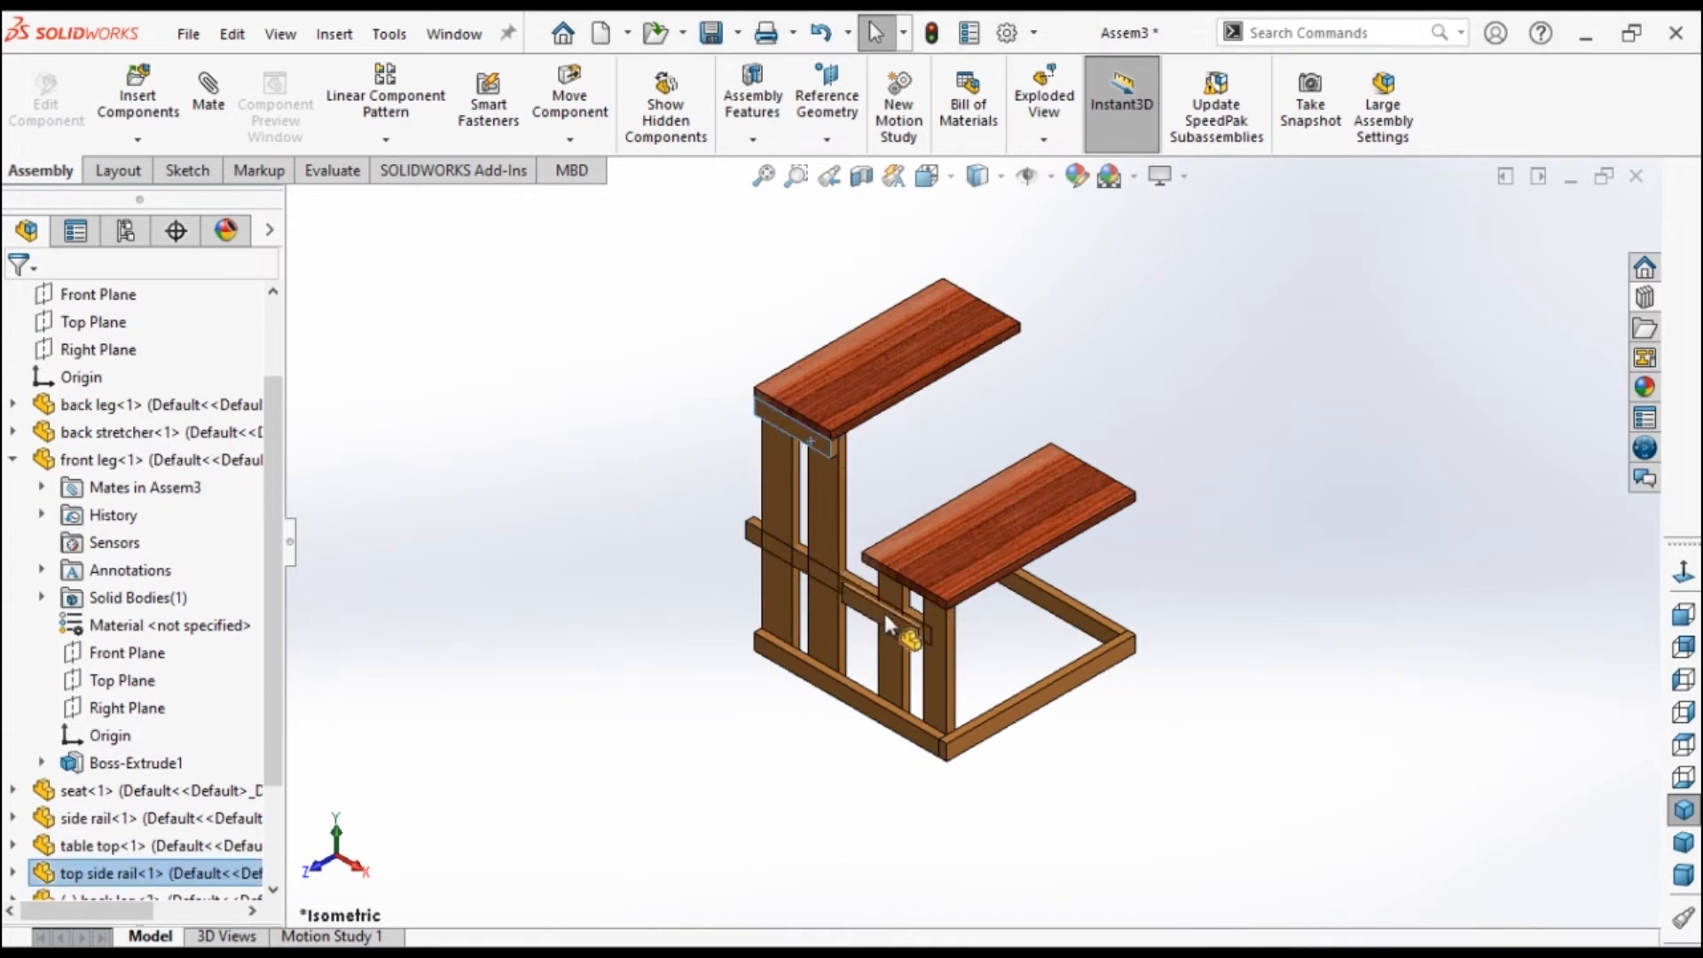
left_click_drag(895, 624, 1012, 787, "ctrl")
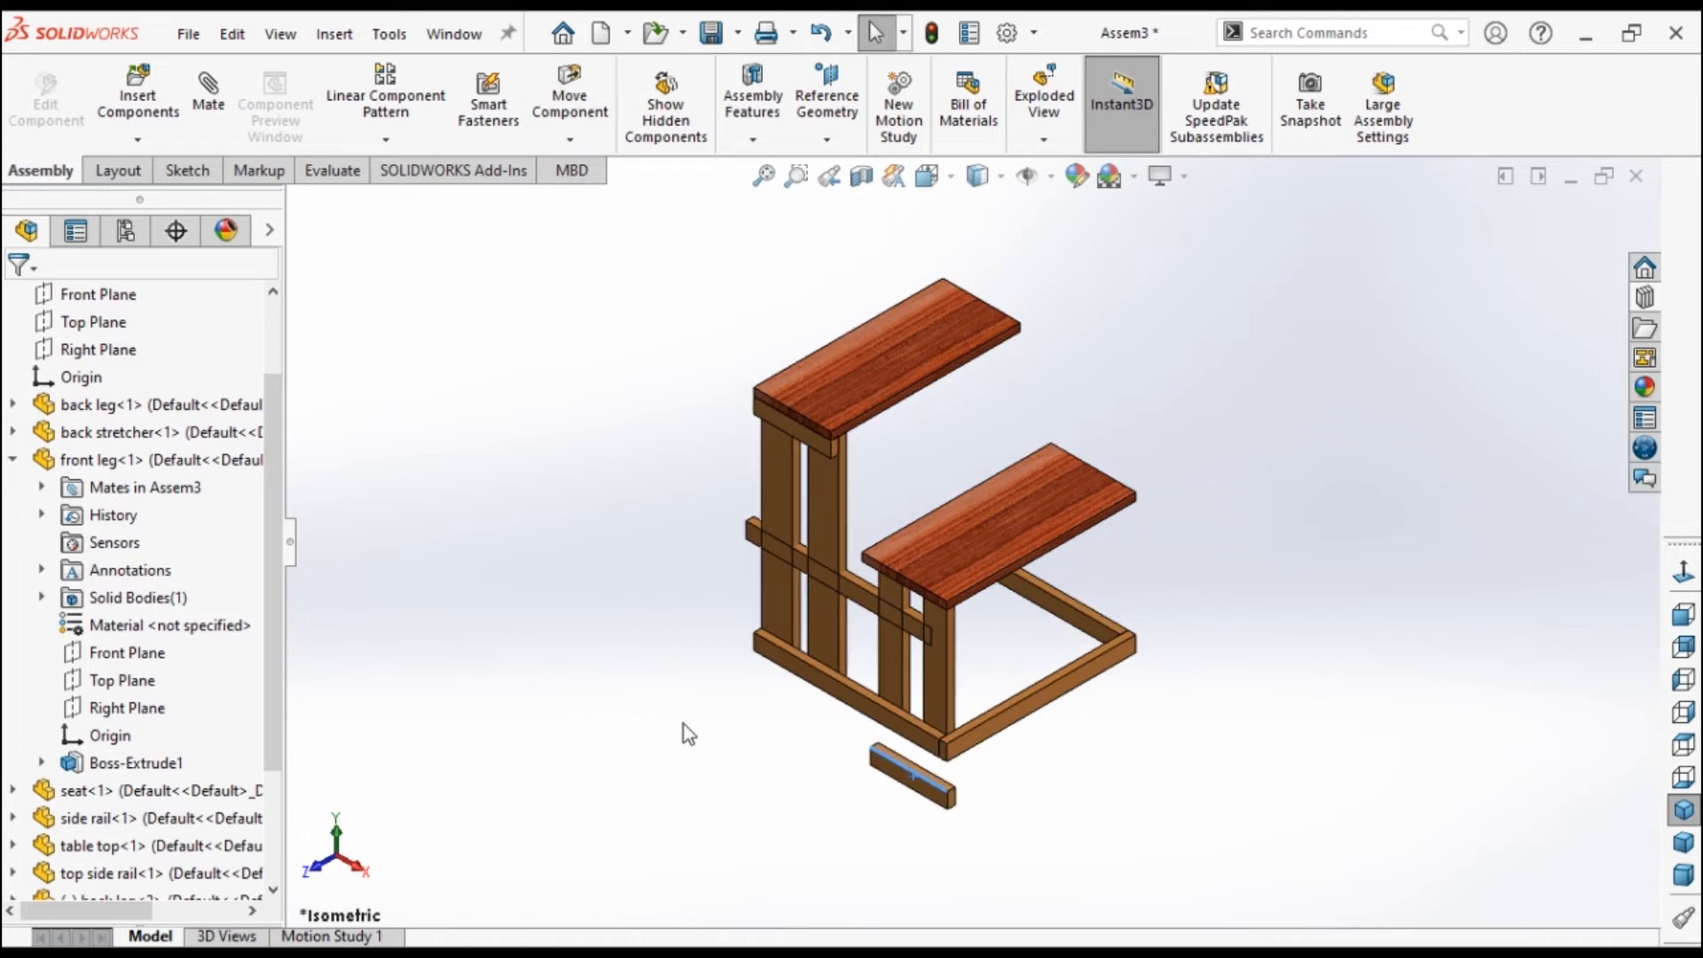
left_click_drag(929, 789, 1203, 602, "ctrl")
left_click(1261, 563)
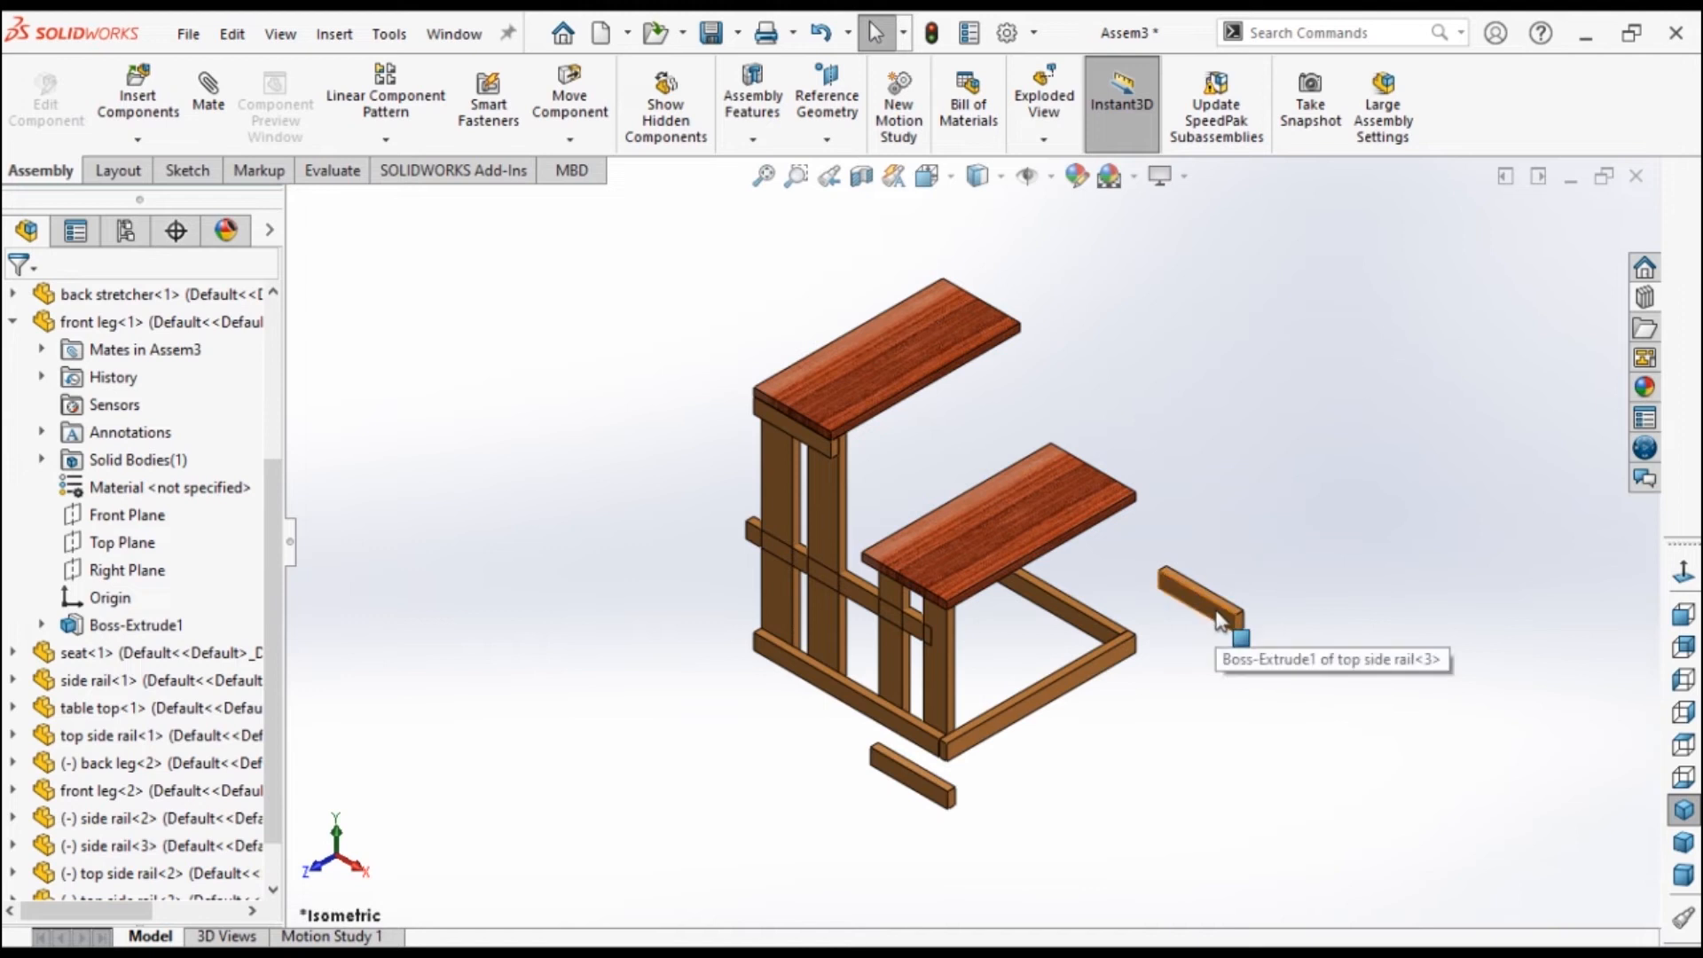
left_click_drag(1223, 621, 1076, 315, "ctrl")
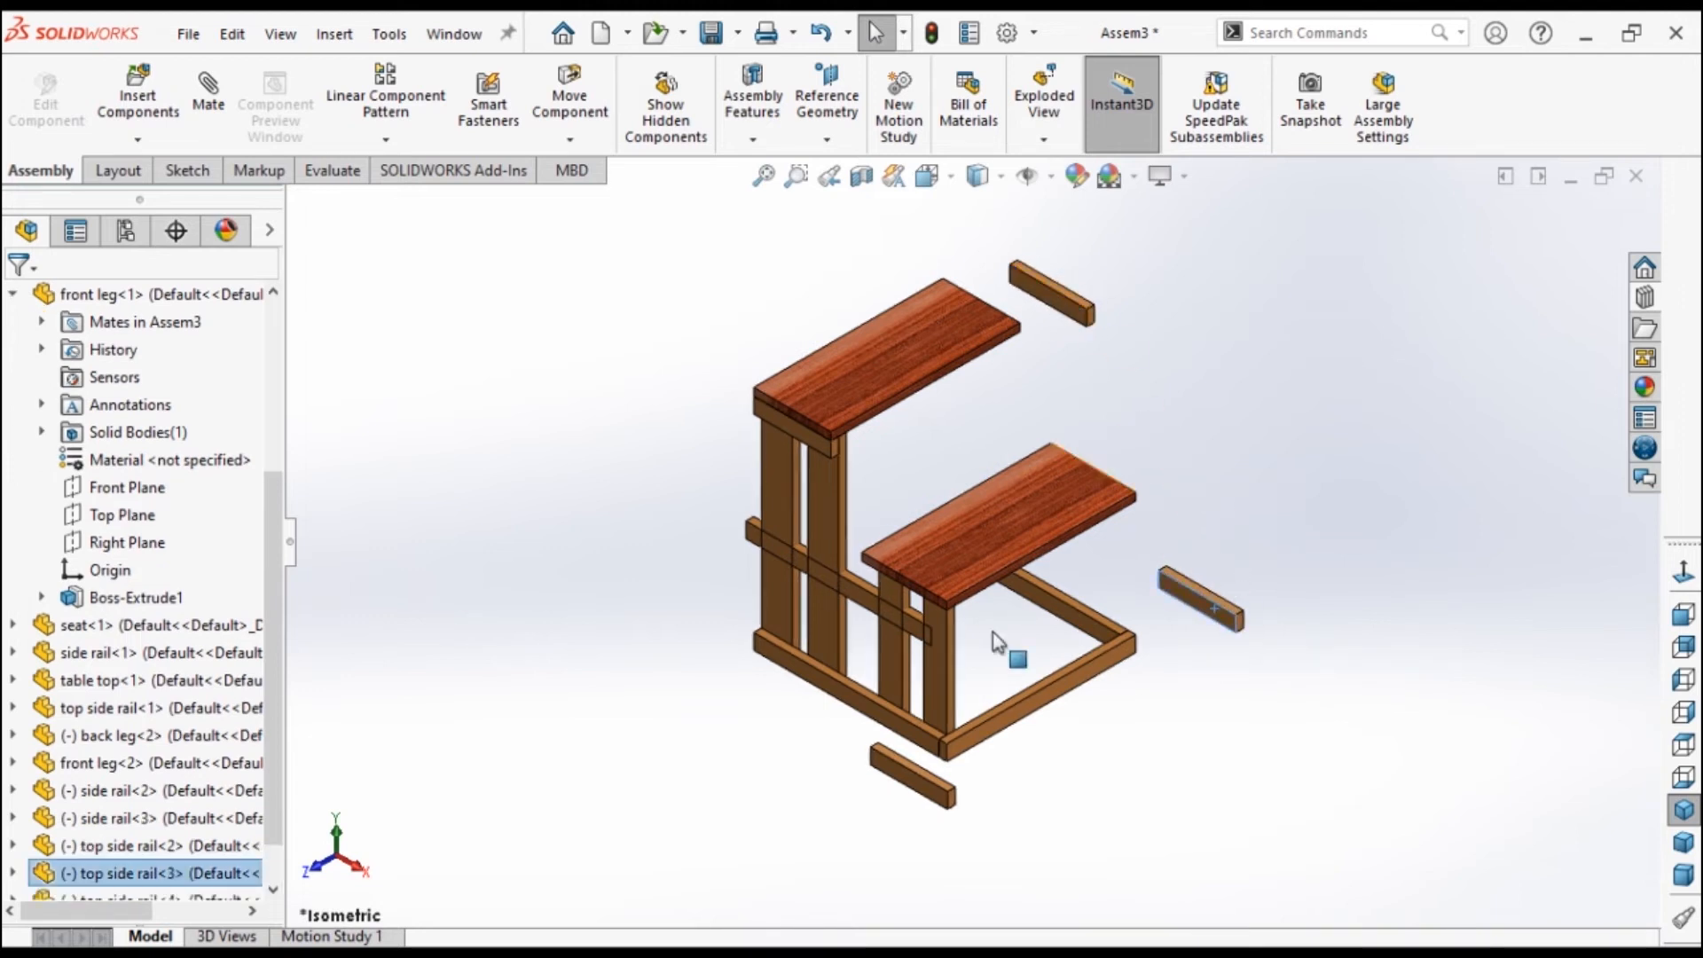
Copy side rail<3> to the open space beyond the lower board, and place a back stretcher copy beside the board's long outer edge.
left_click_drag(870, 610, 1164, 477, "ctrl")
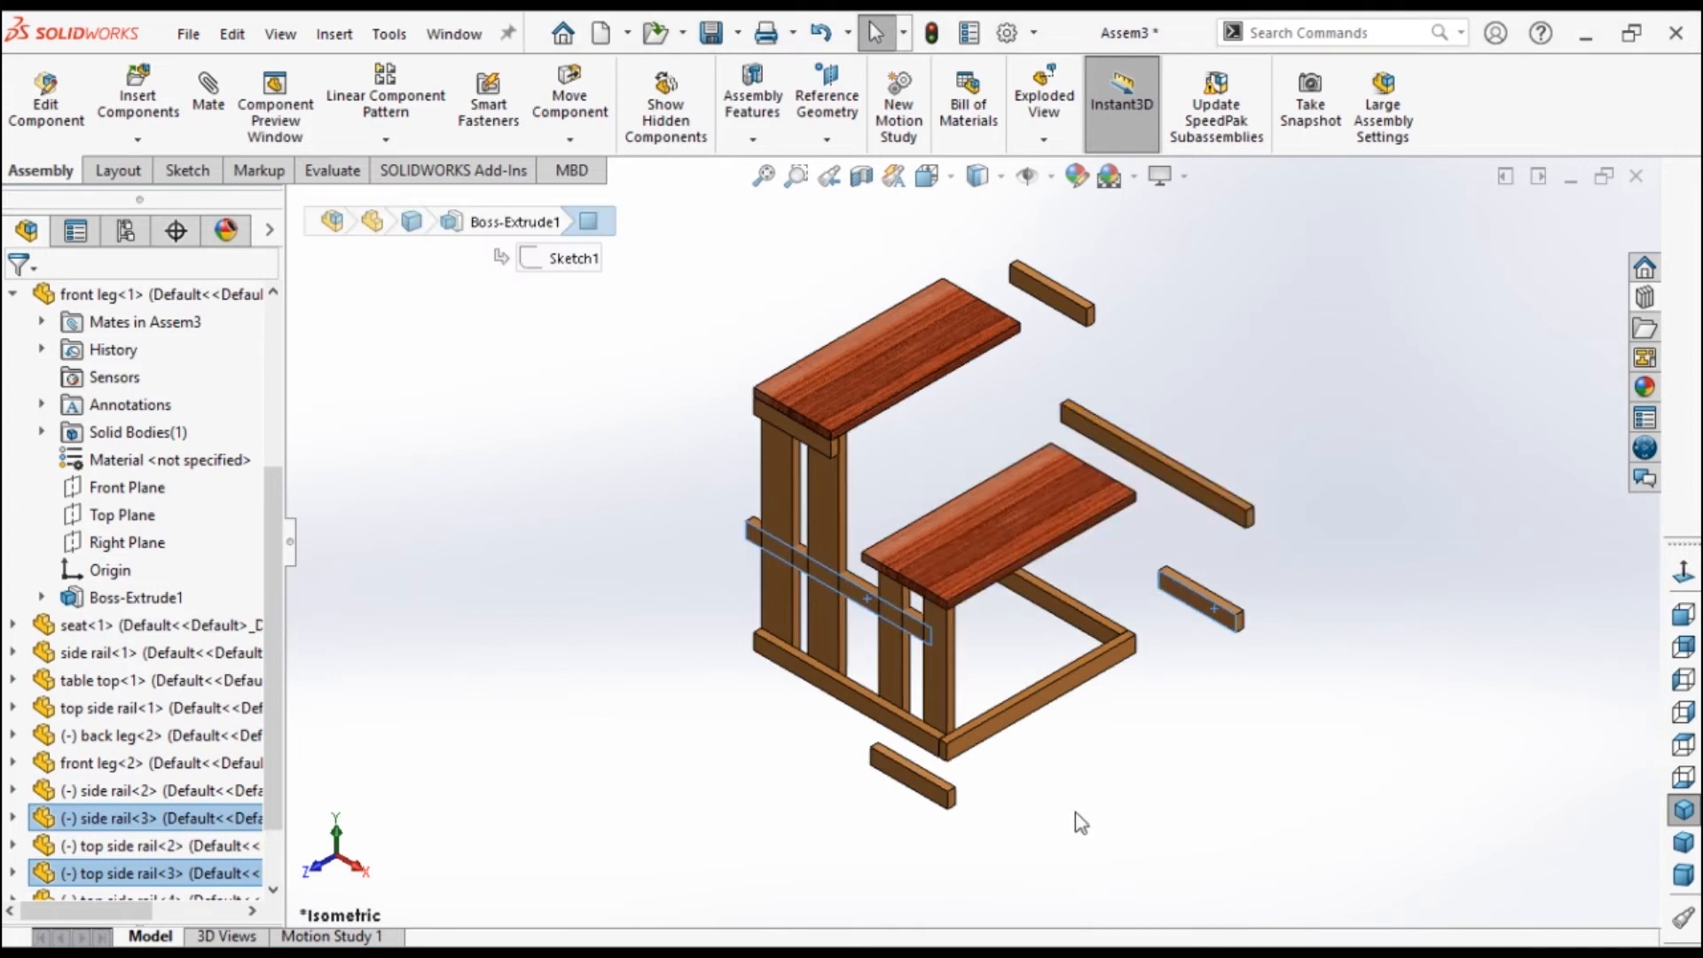
left_click(1038, 715, "ctrl")
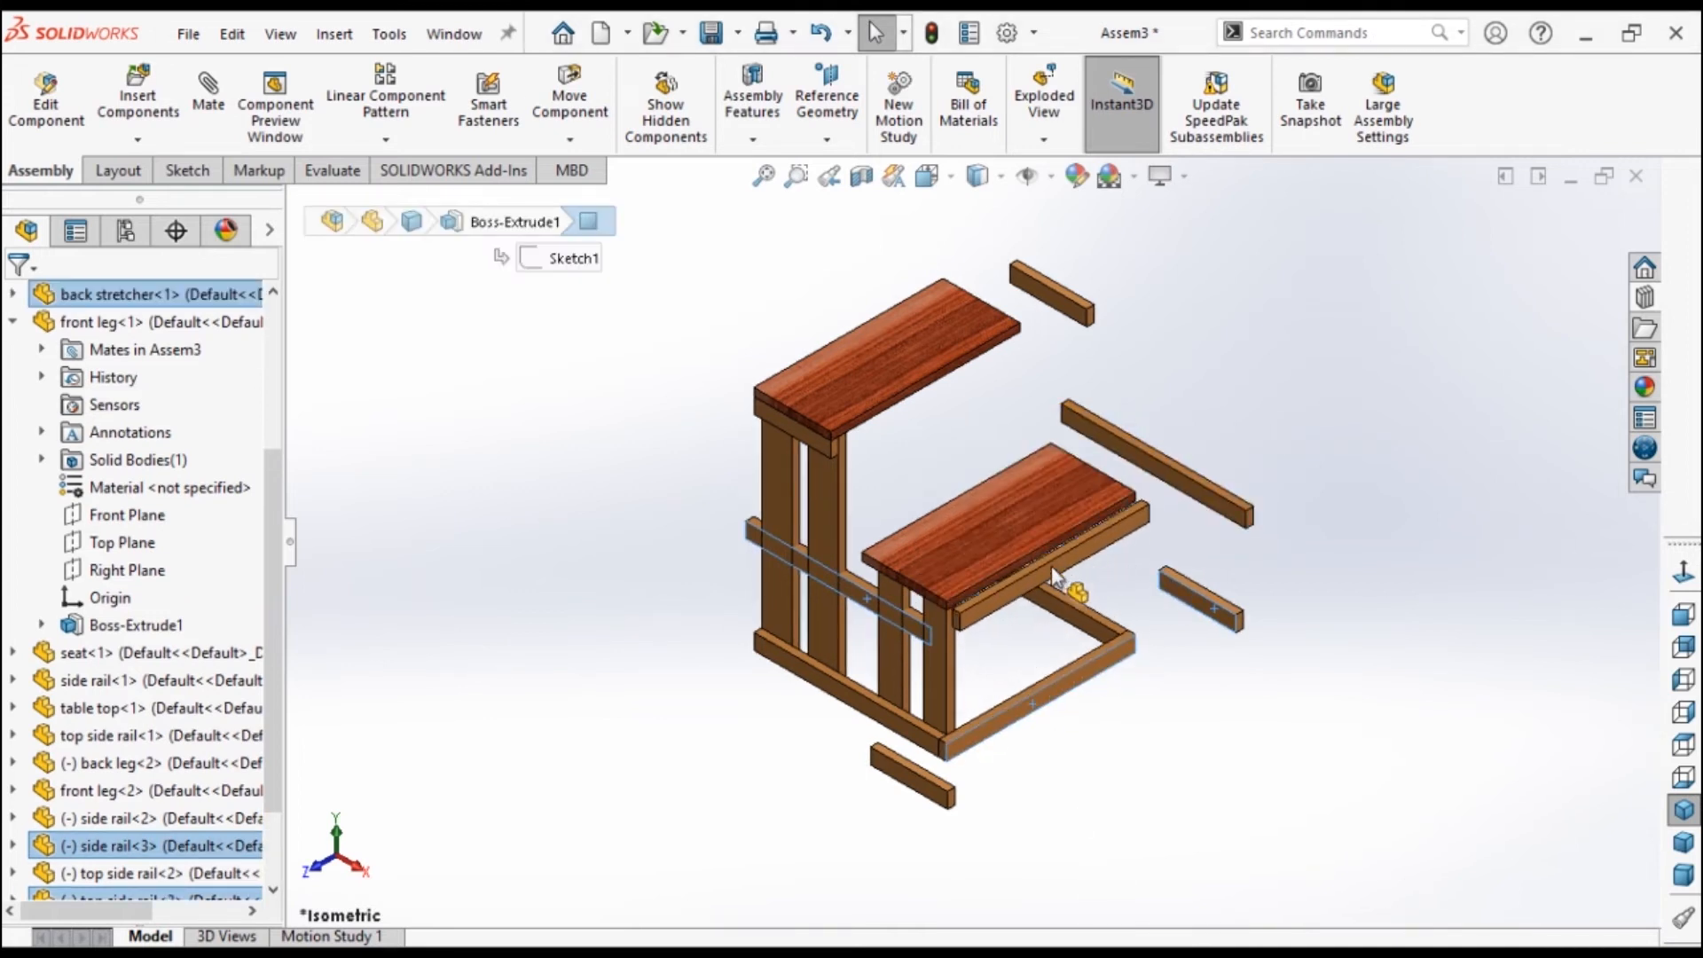
left_click(1131, 785)
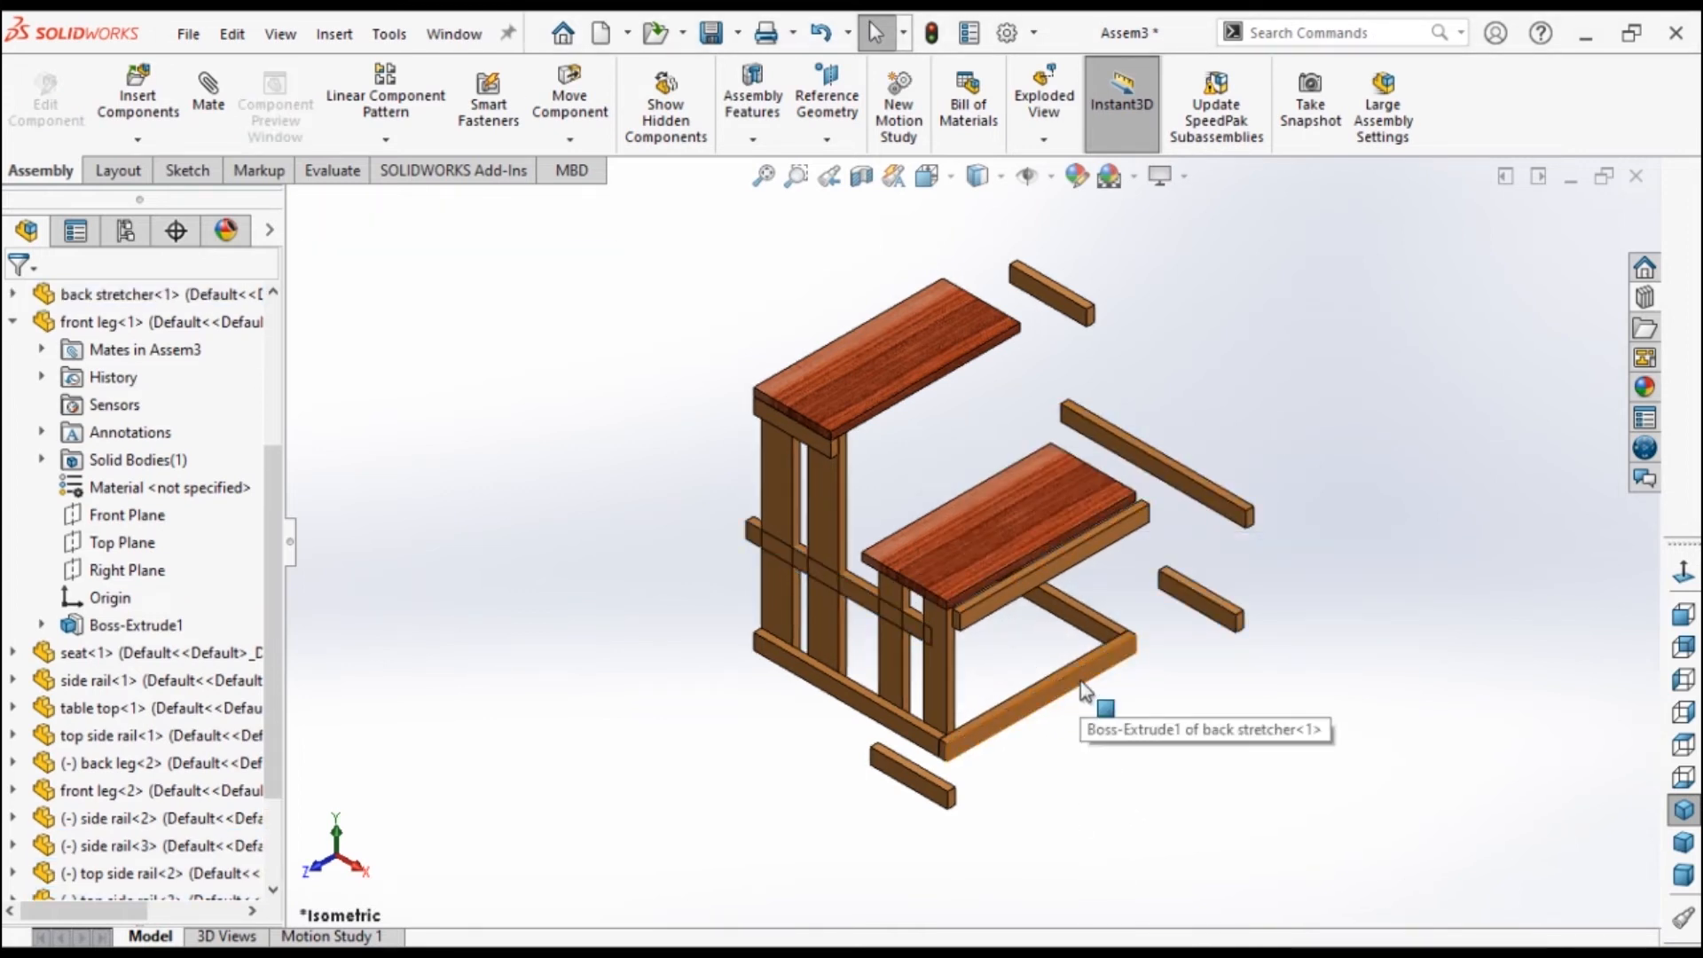
Make another copy of the back stretcher and position it behind the upper board, parallel to its long edge.
left_click_drag(1081, 681, 825, 335)
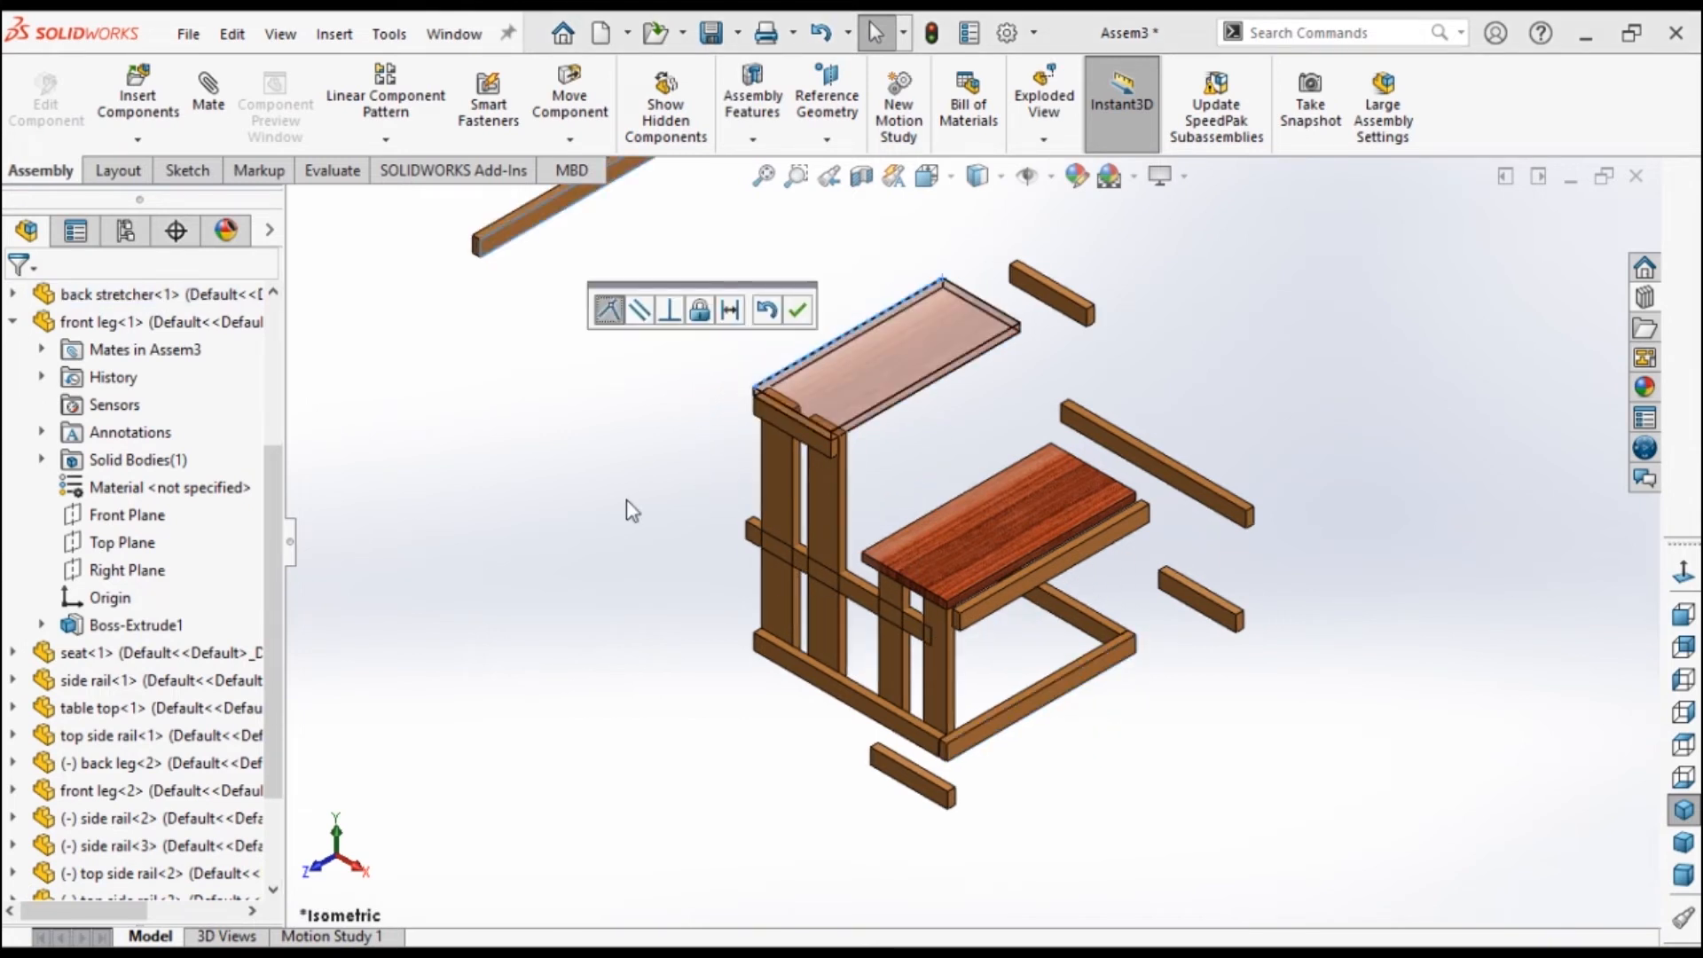
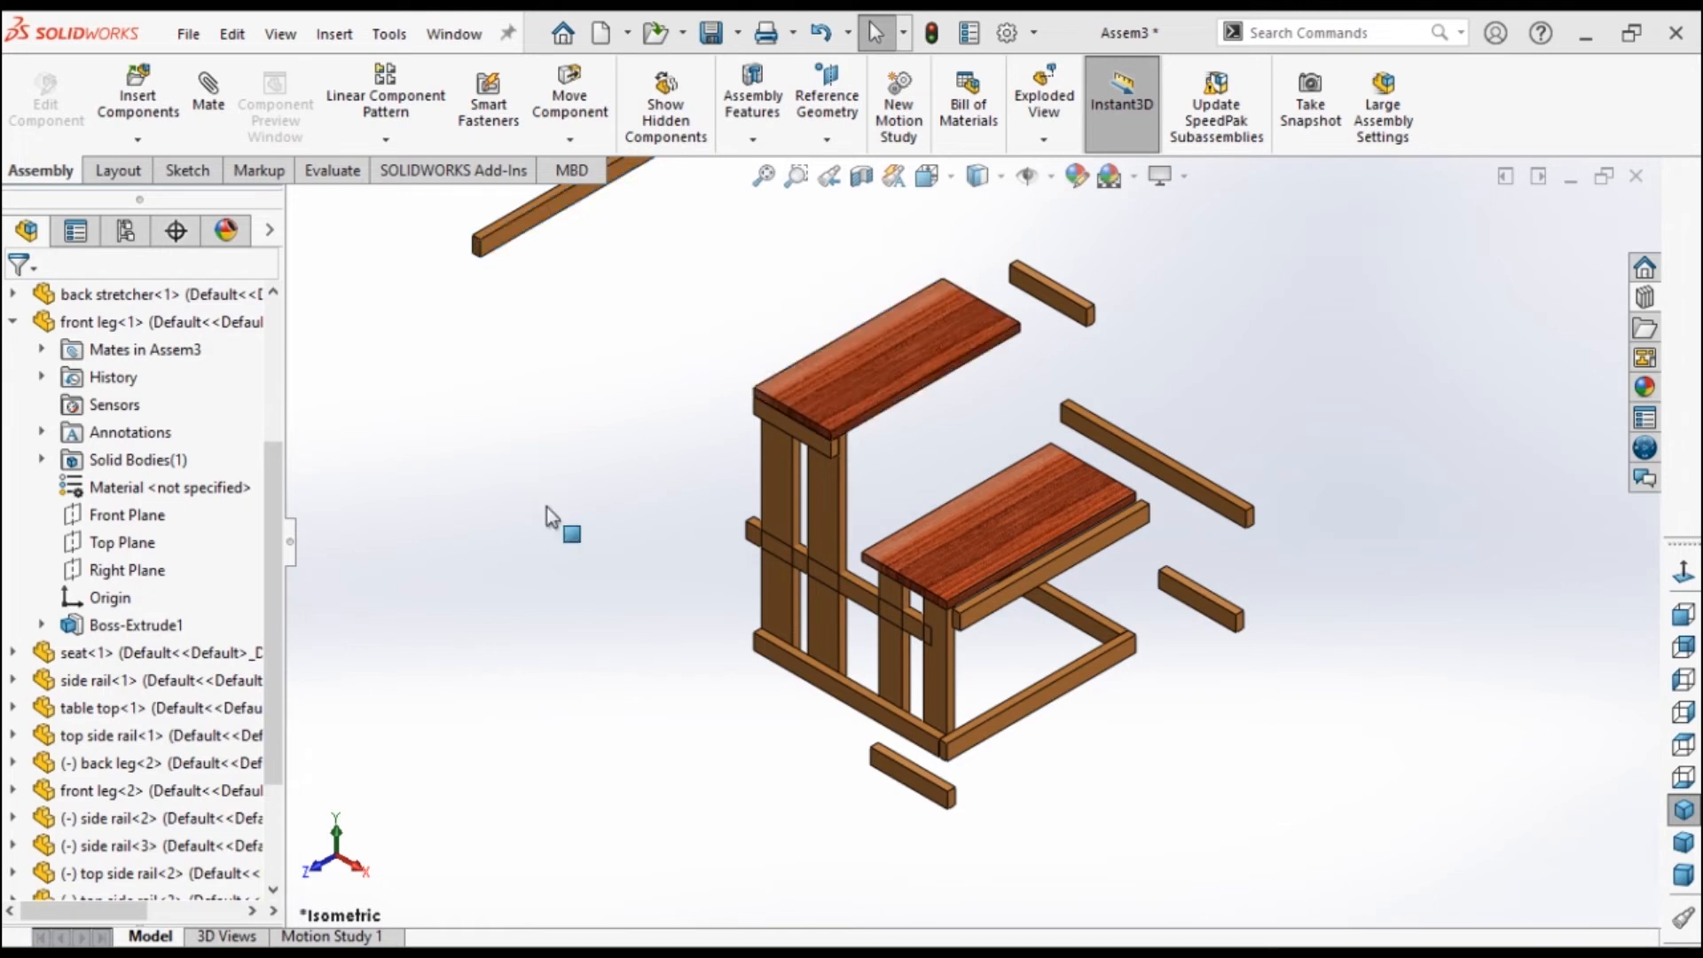
scroll(647, 437, "down", 3)
scroll(800, 339, "up", 5)
left_click_drag(883, 377, 990, 458)
scroll(1184, 568, "down", 3)
left_click(980, 916)
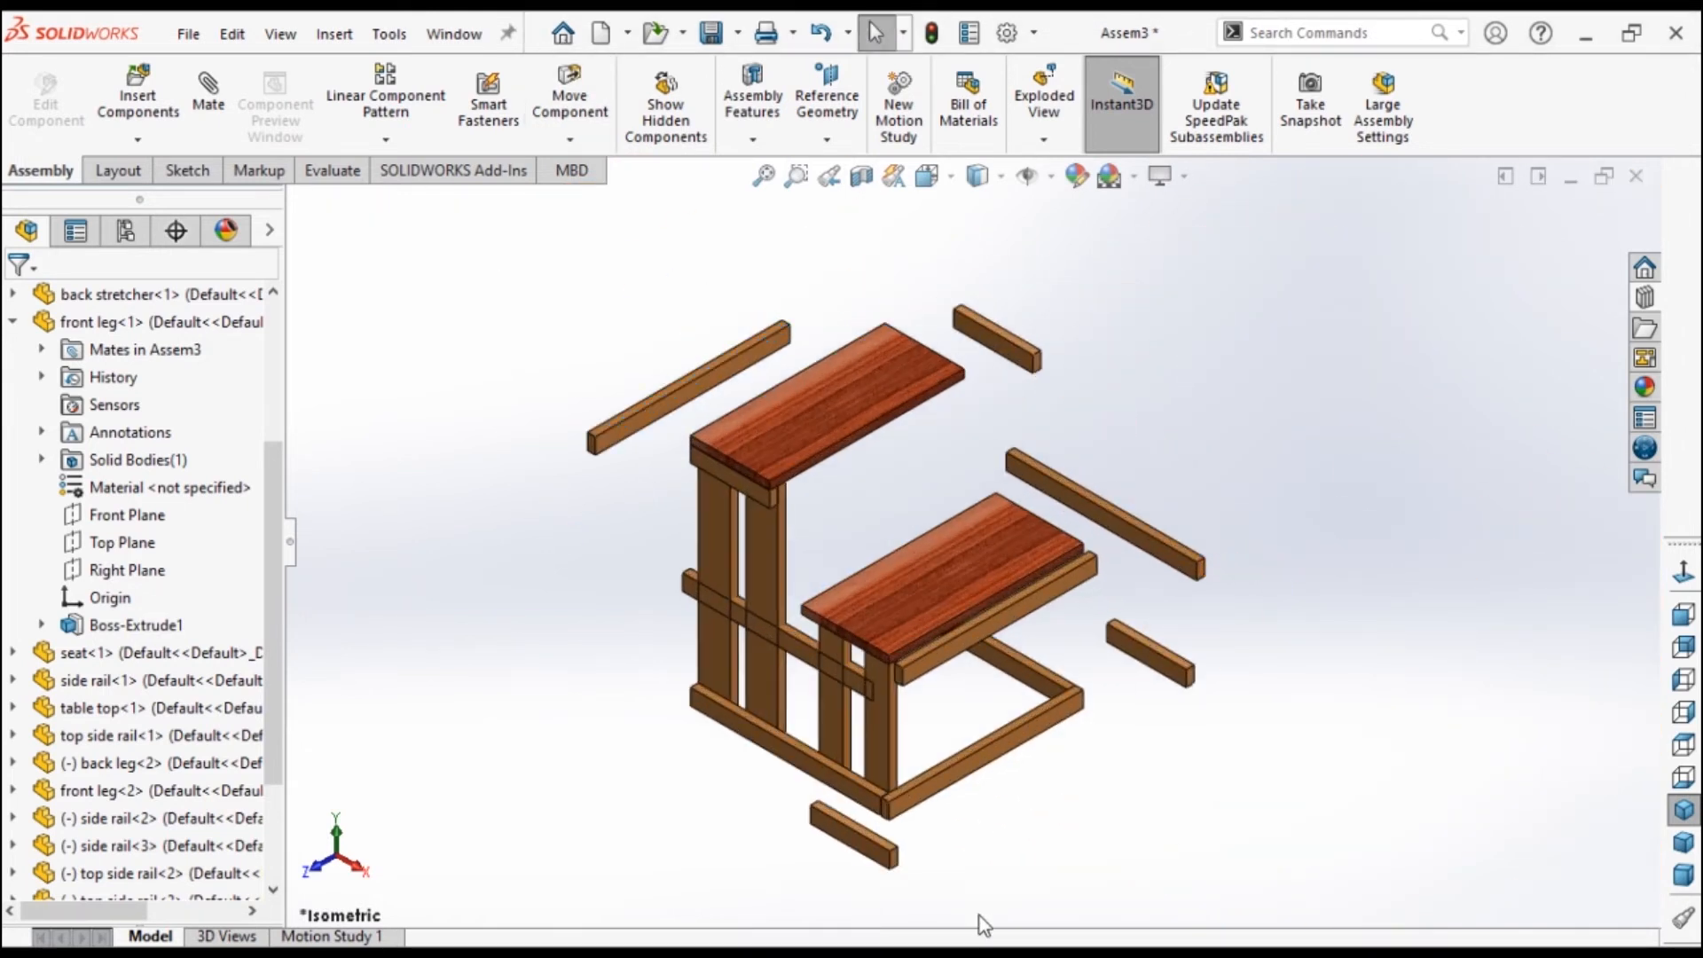
Add a coincident mate between the lower board's near end face and the end face of back stretcher<2>.
left_click(224, 100)
scroll(935, 646, "down", 5)
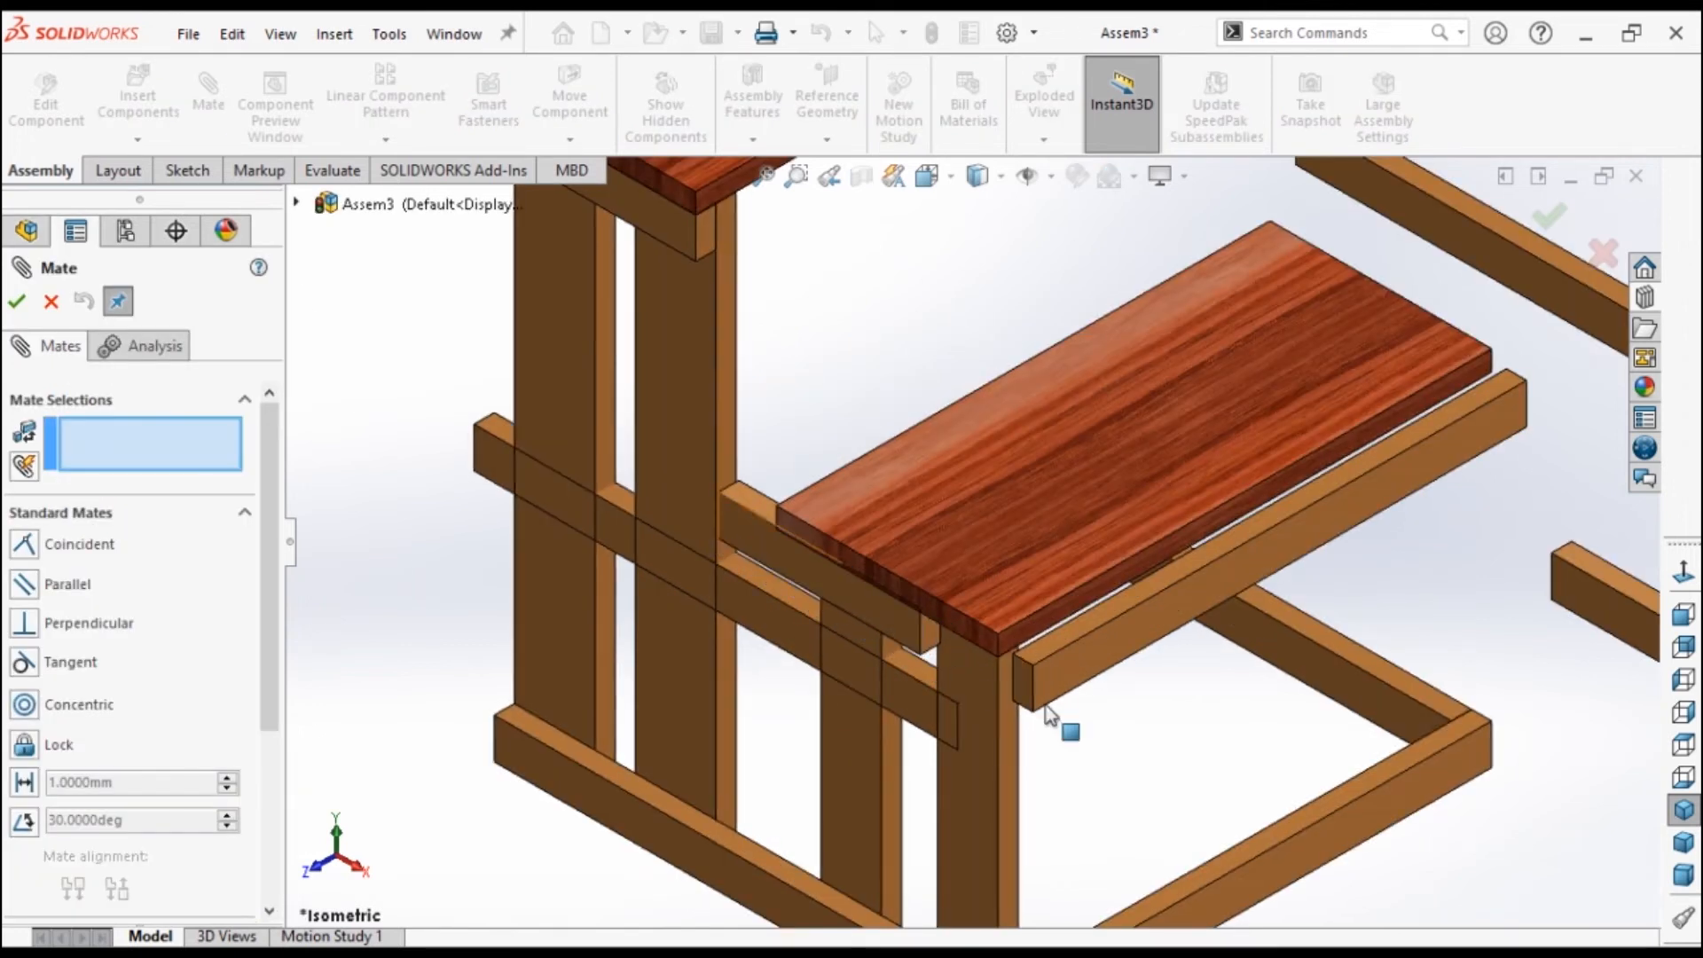
scroll(954, 672, "up", 2)
left_click(962, 614)
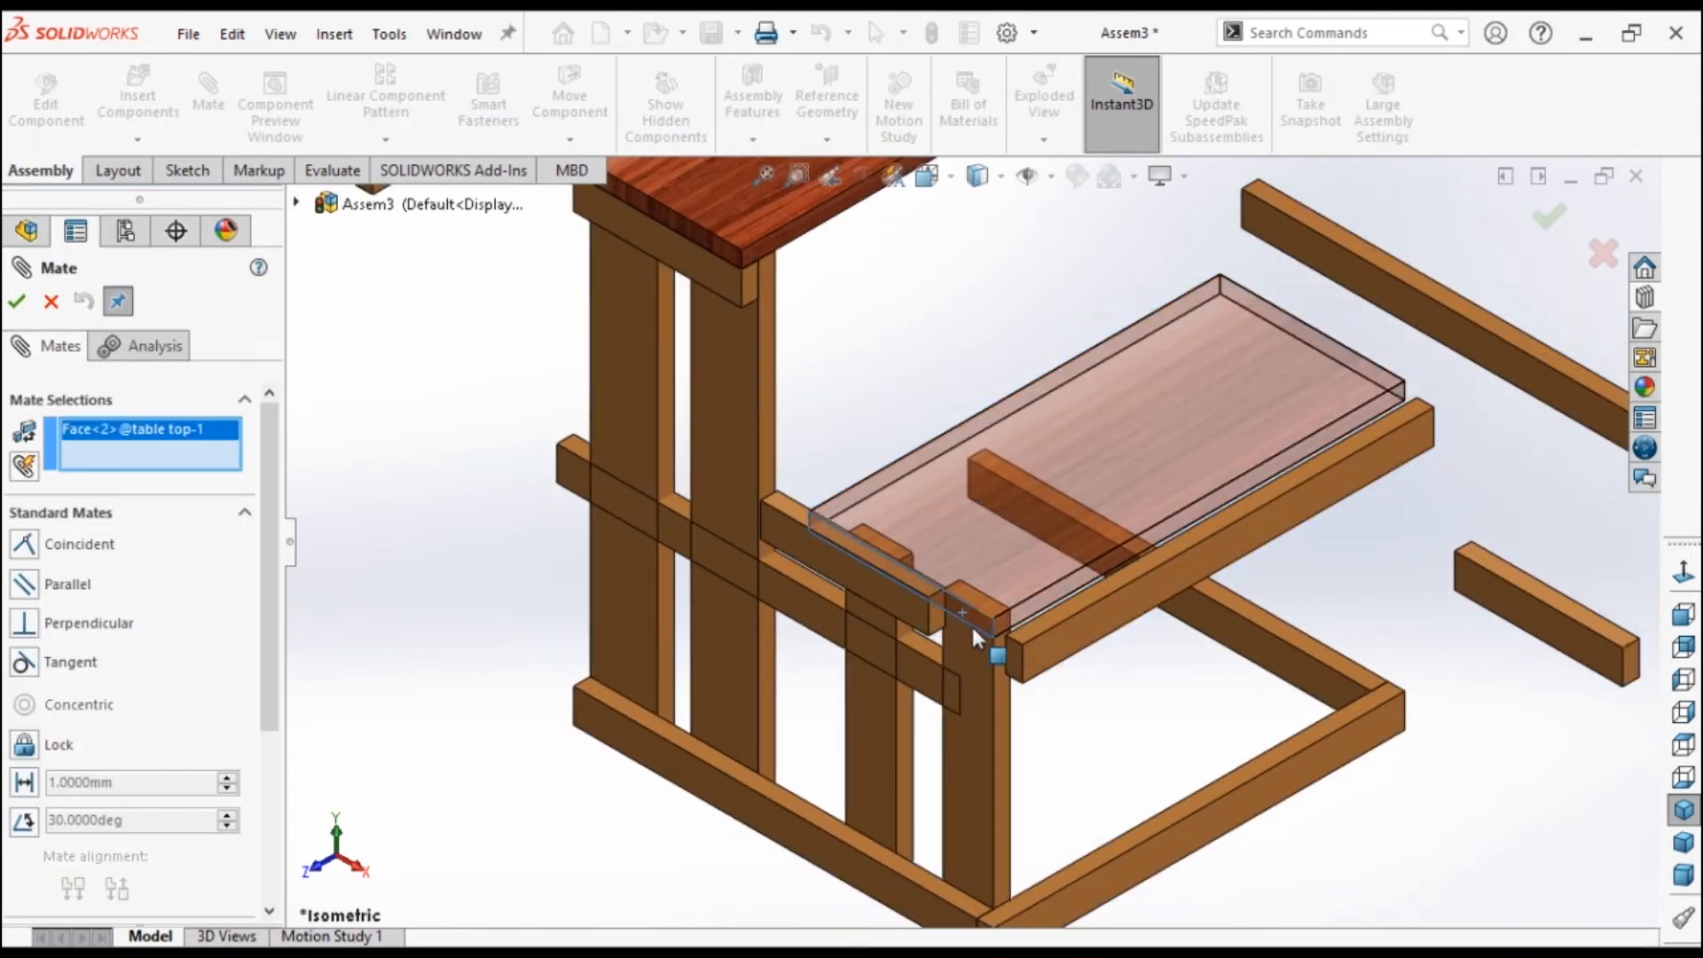
left_click(1015, 663)
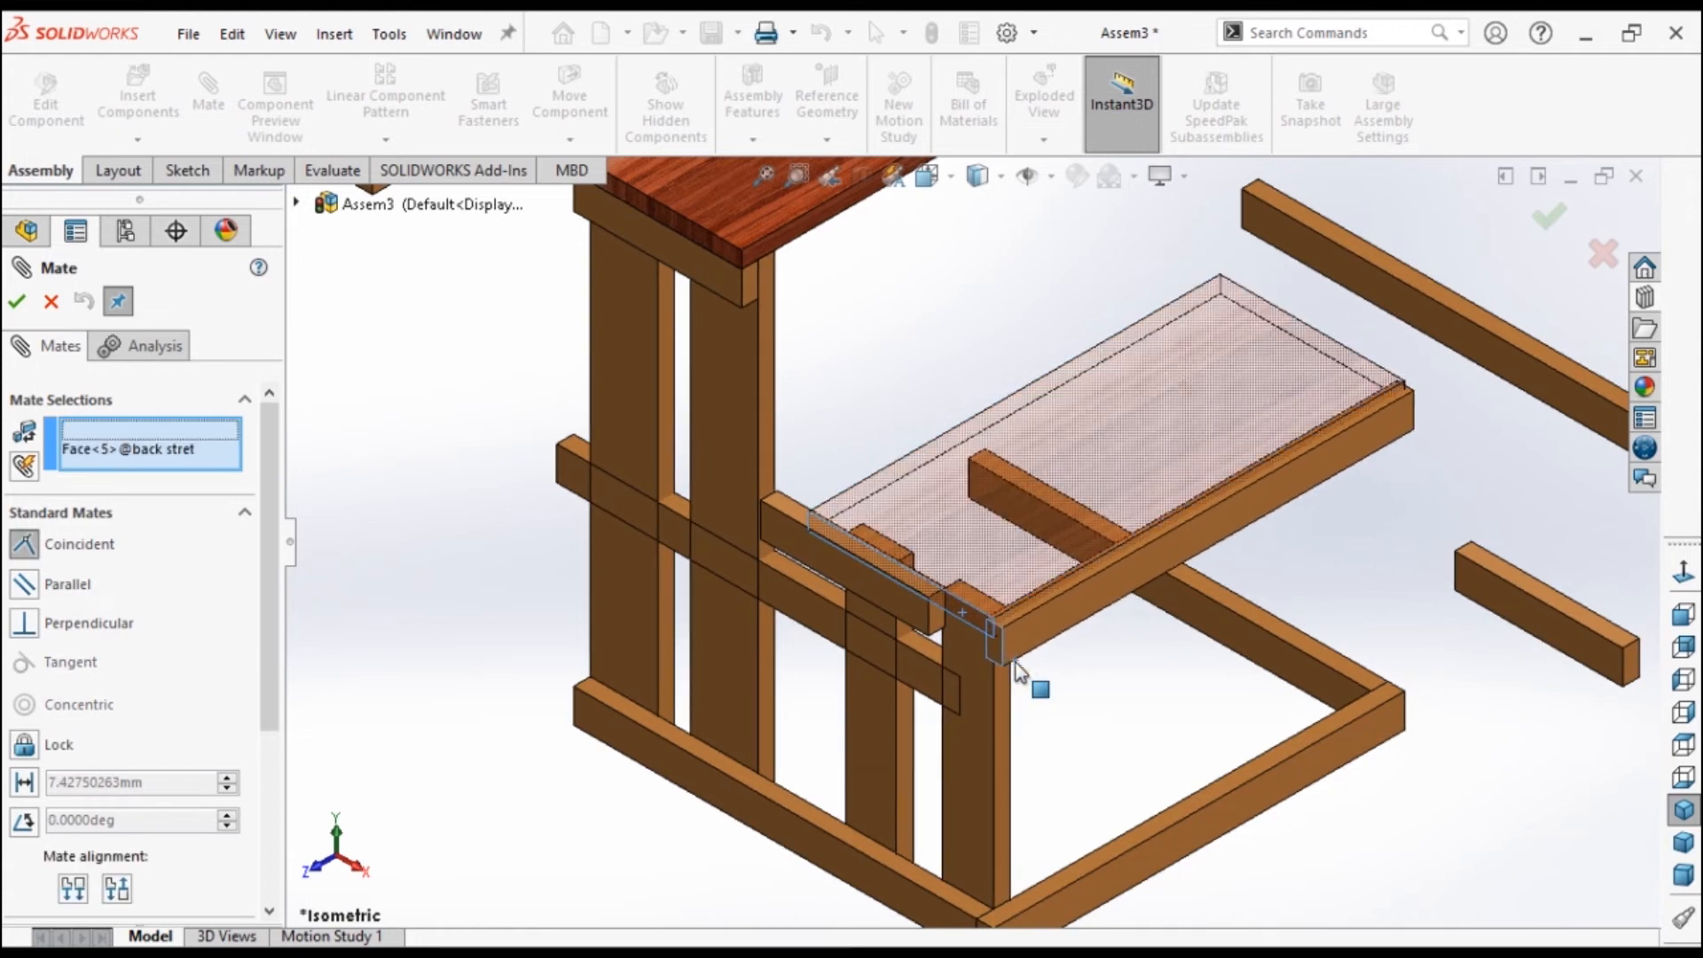
key("Return")
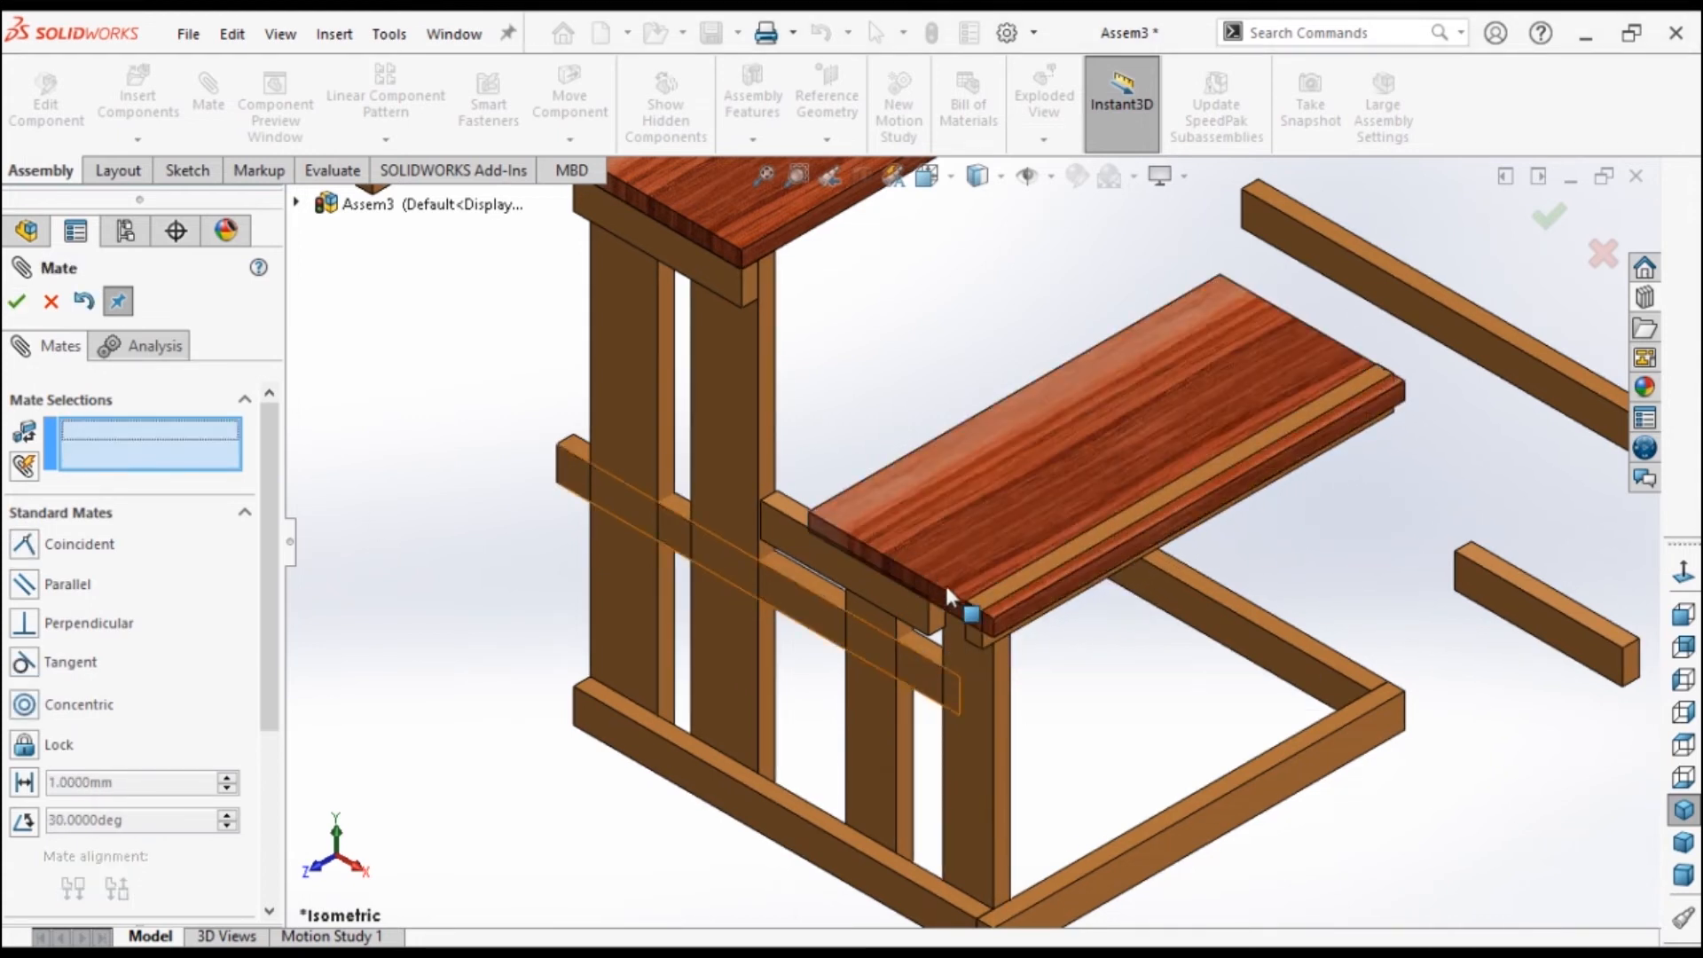
Move back stretcher<2> below the lower board and make its short upper end edge coincident with the board's lower end edge.
left_click(971, 612)
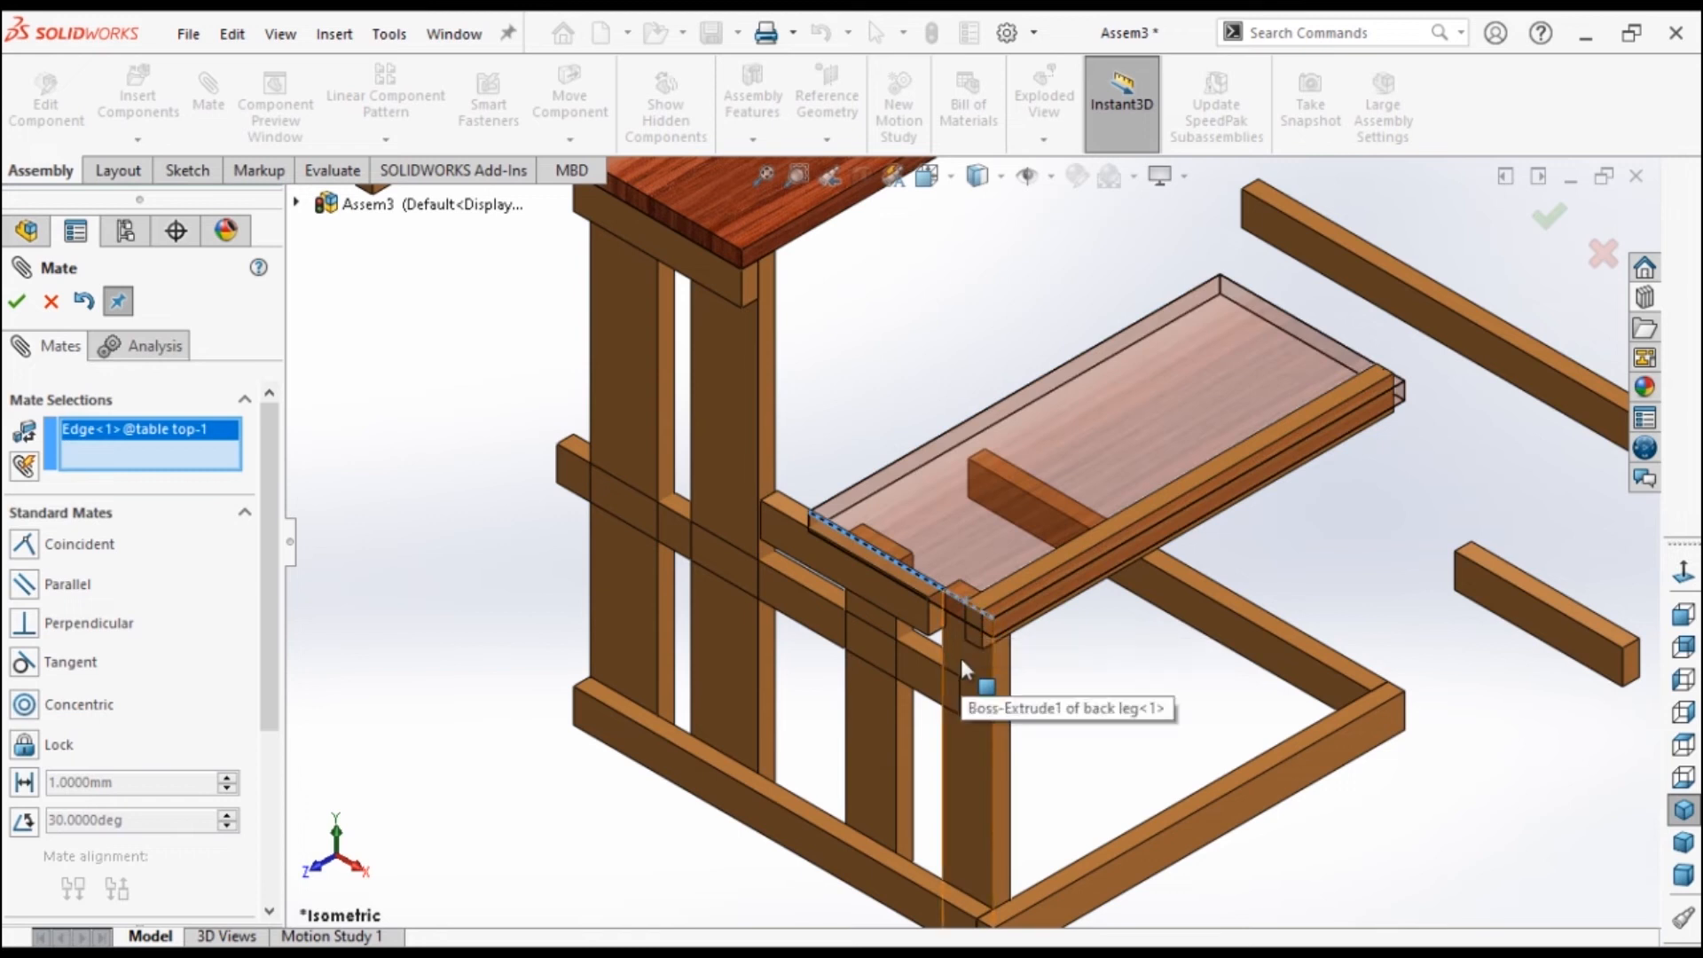
key("Escape")
left_click(976, 635)
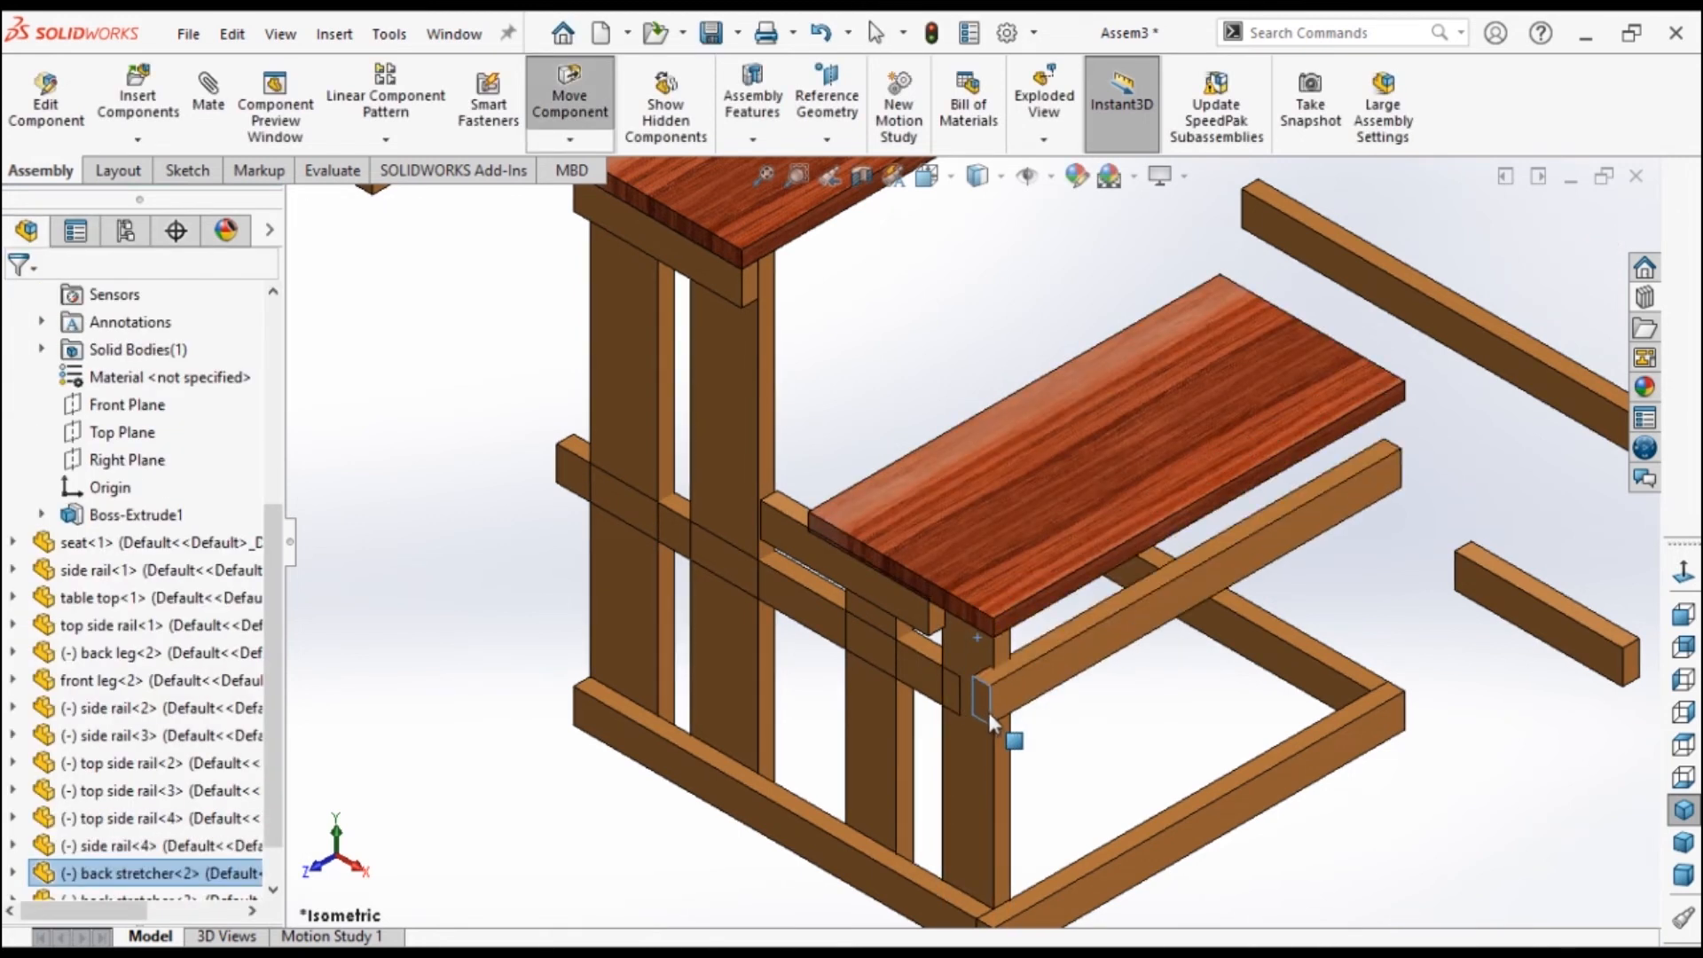
scroll(998, 656, "down", 4)
left_click(952, 679)
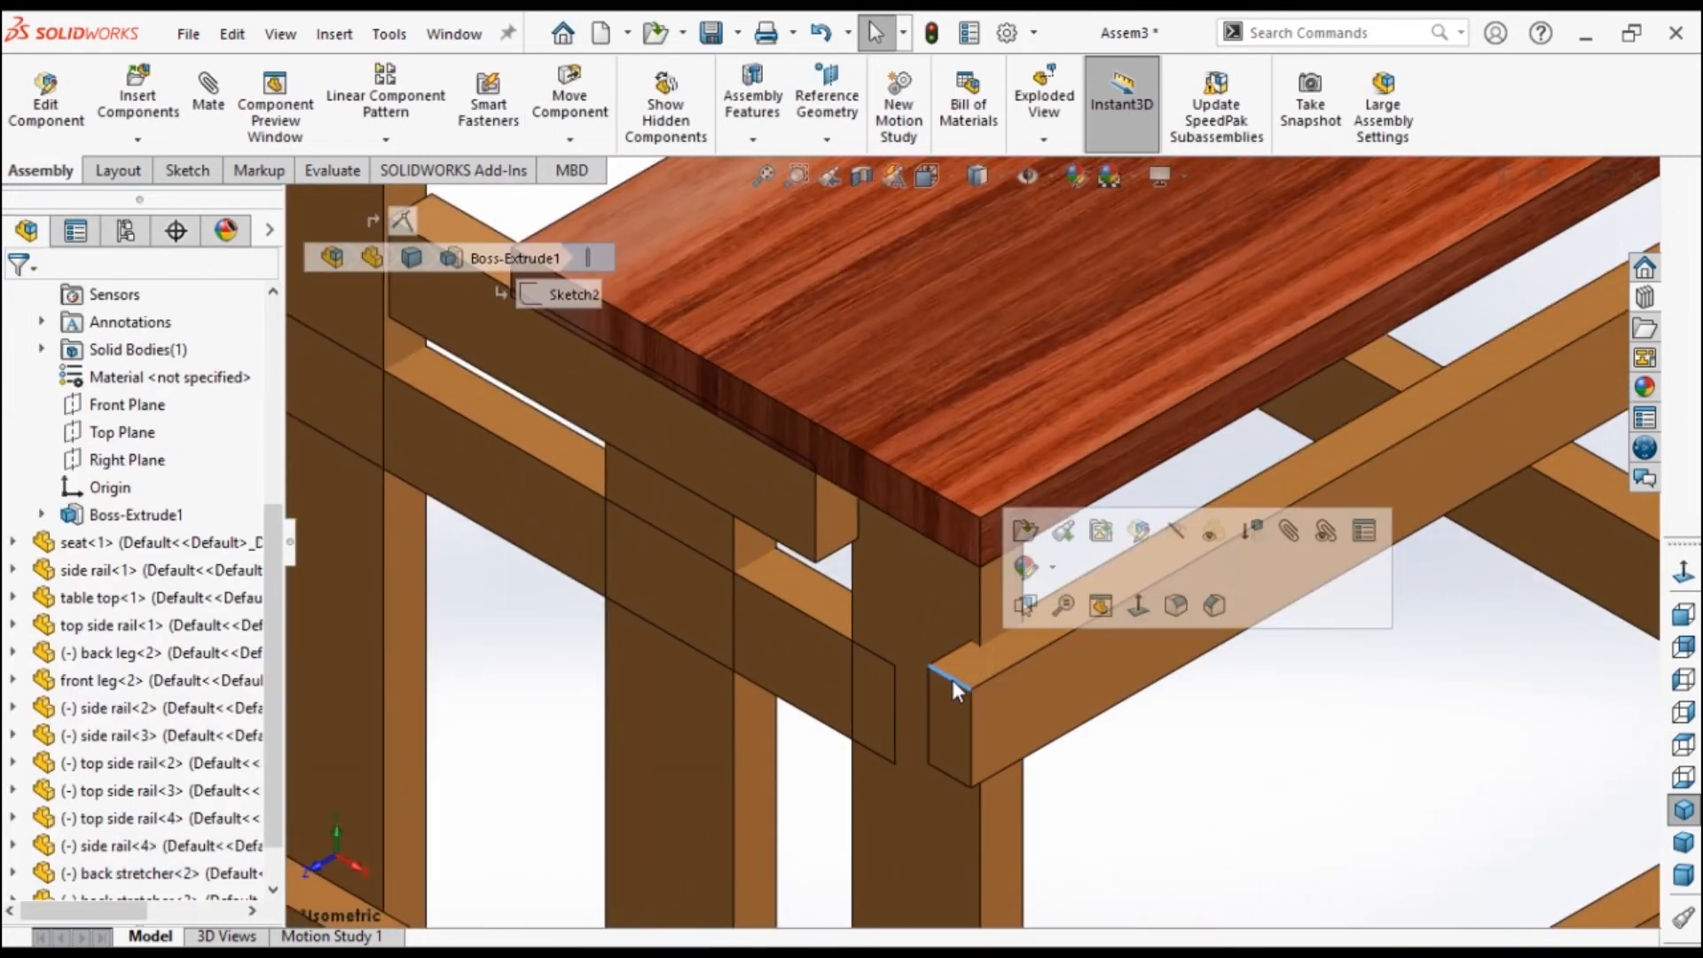
left_click(965, 556)
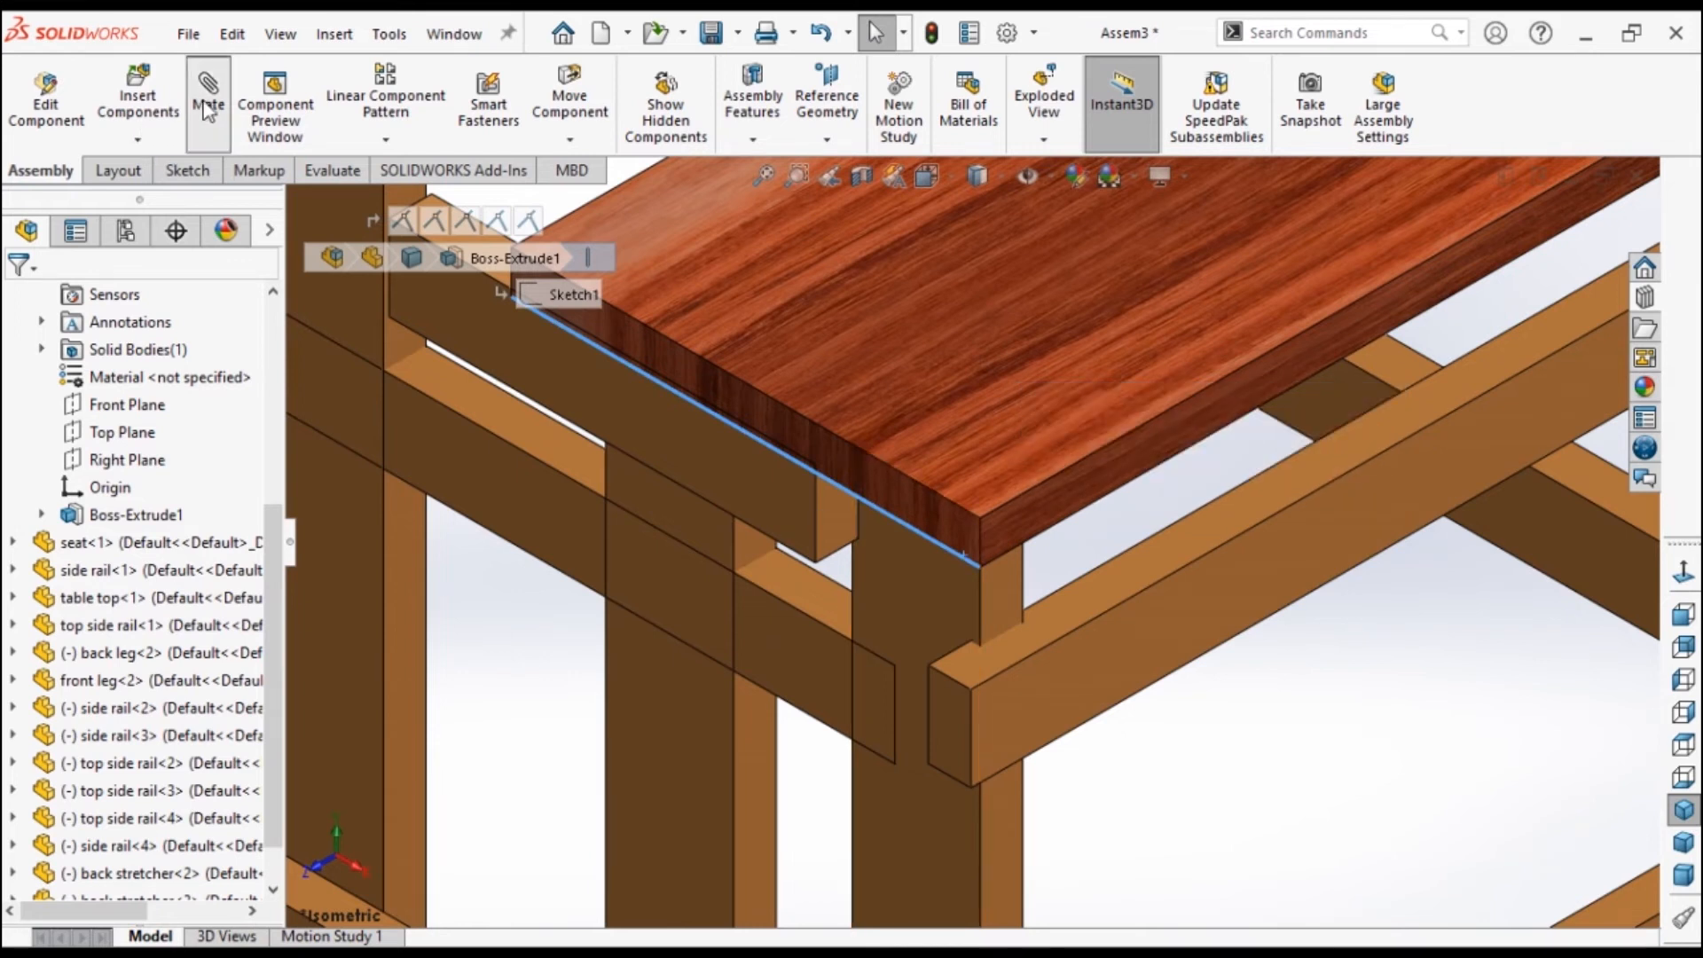
left_click(206, 110)
left_click(953, 674)
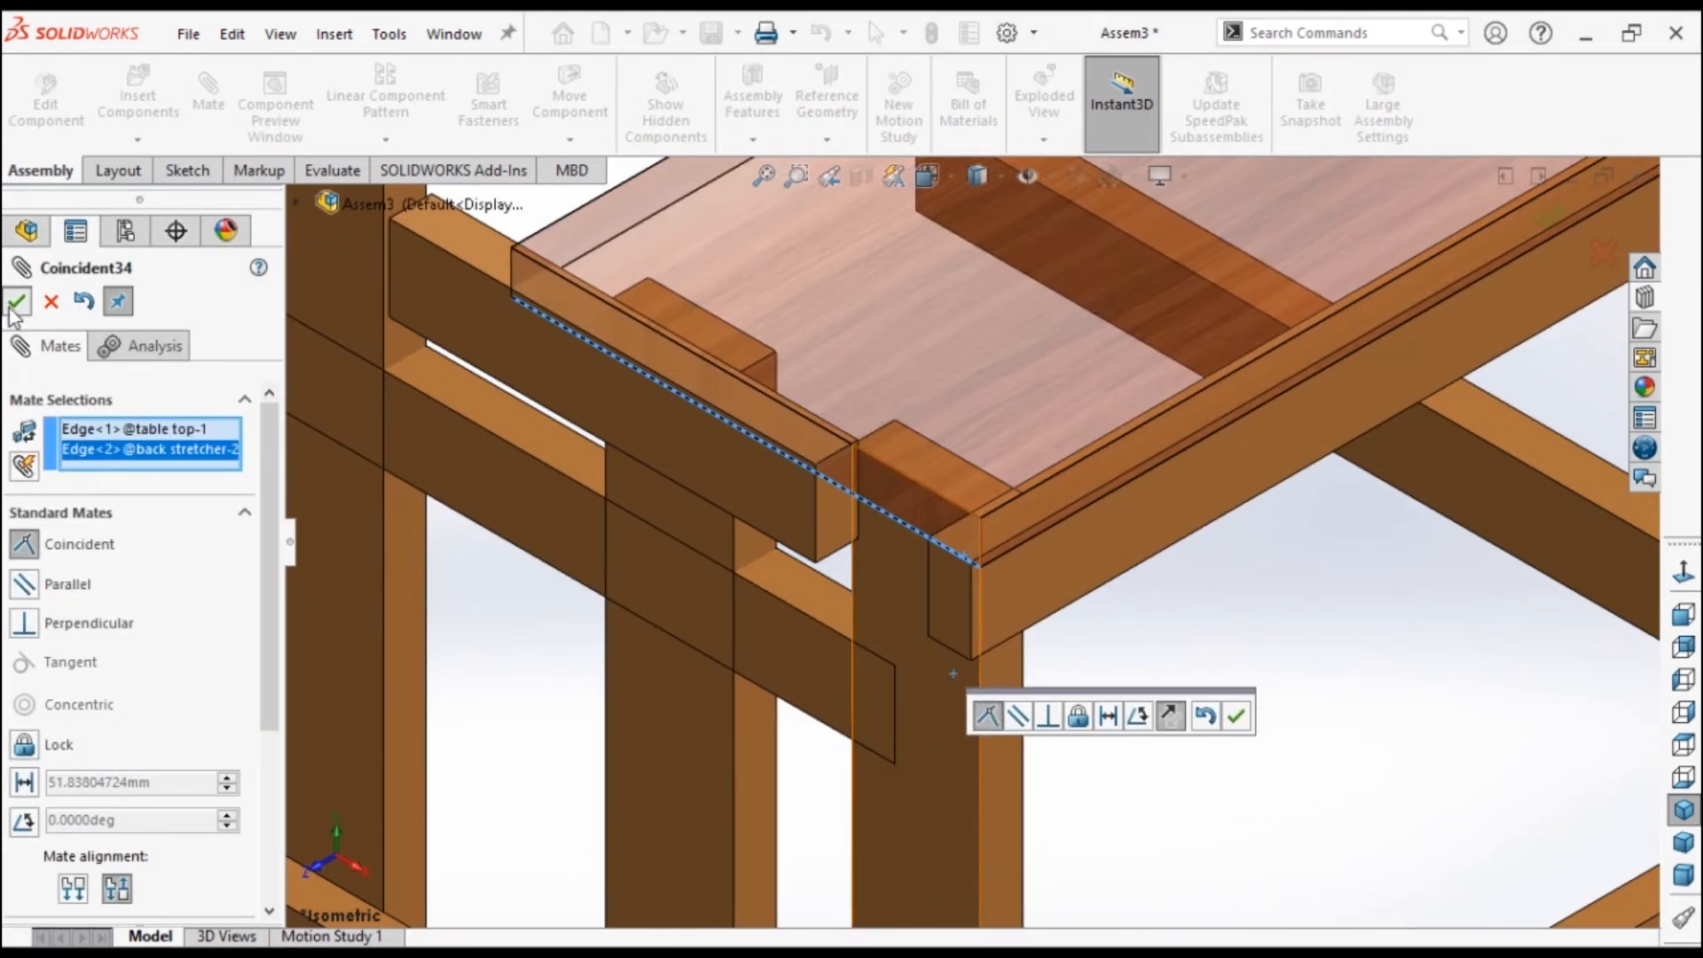
left_click(1236, 715)
Add a coincident mate between the outer long face of back stretcher<2> and the lower board's long side face.
left_click(1016, 499)
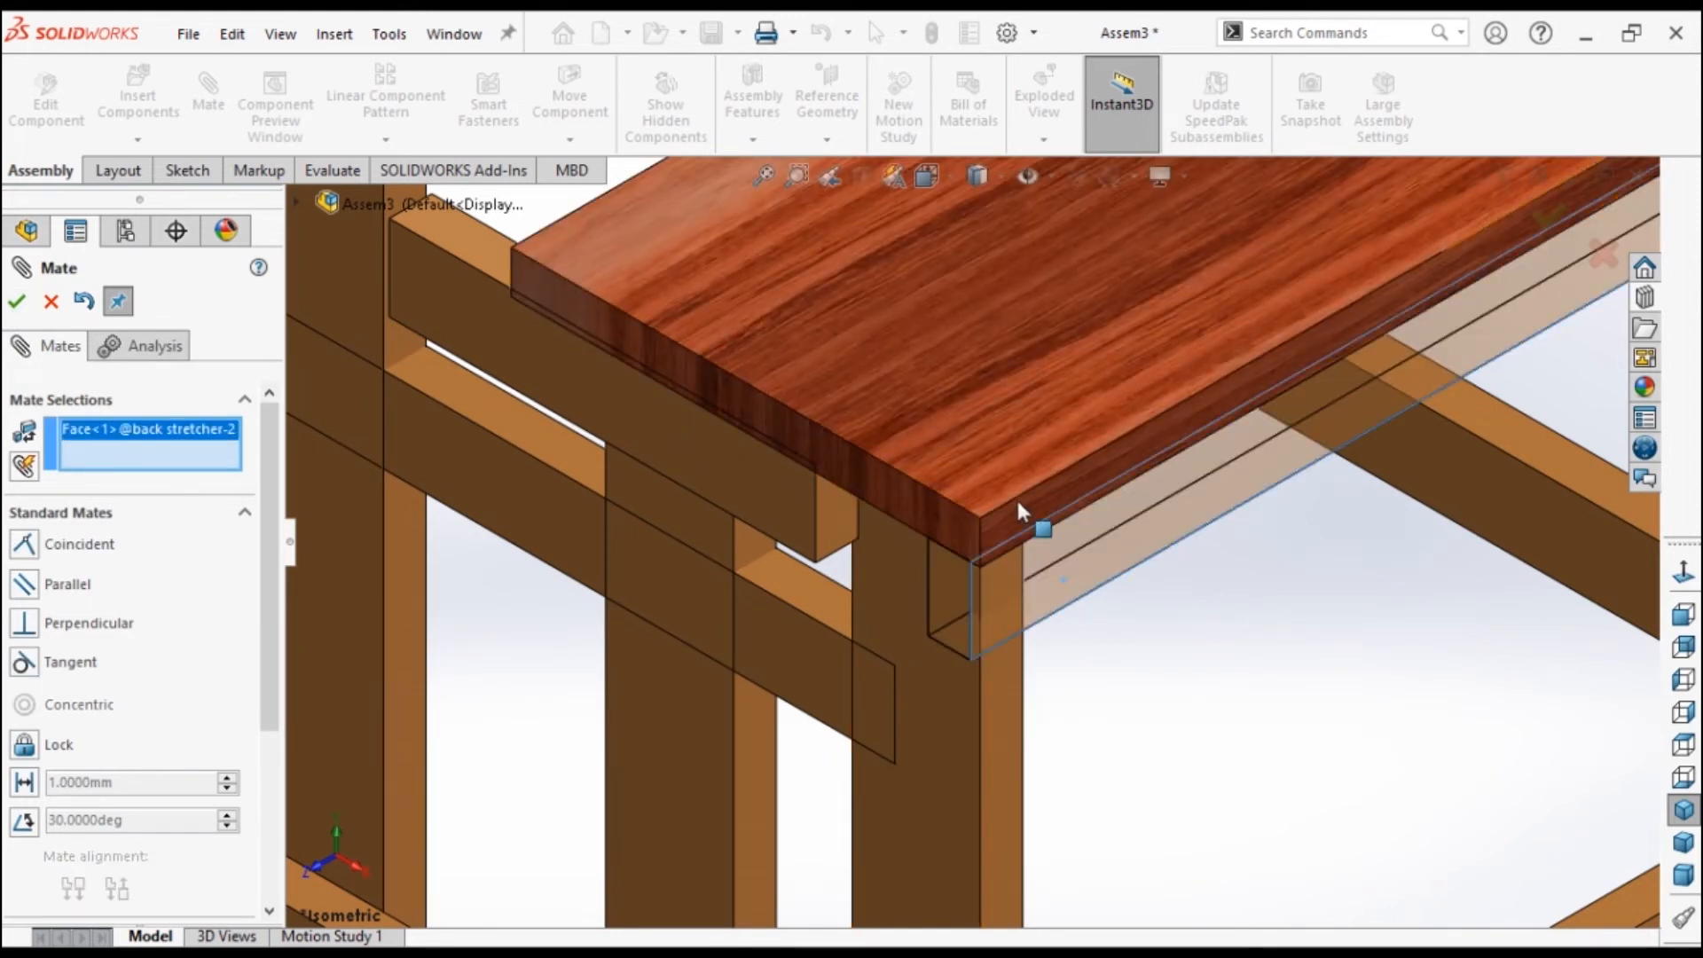
left_click(1019, 500)
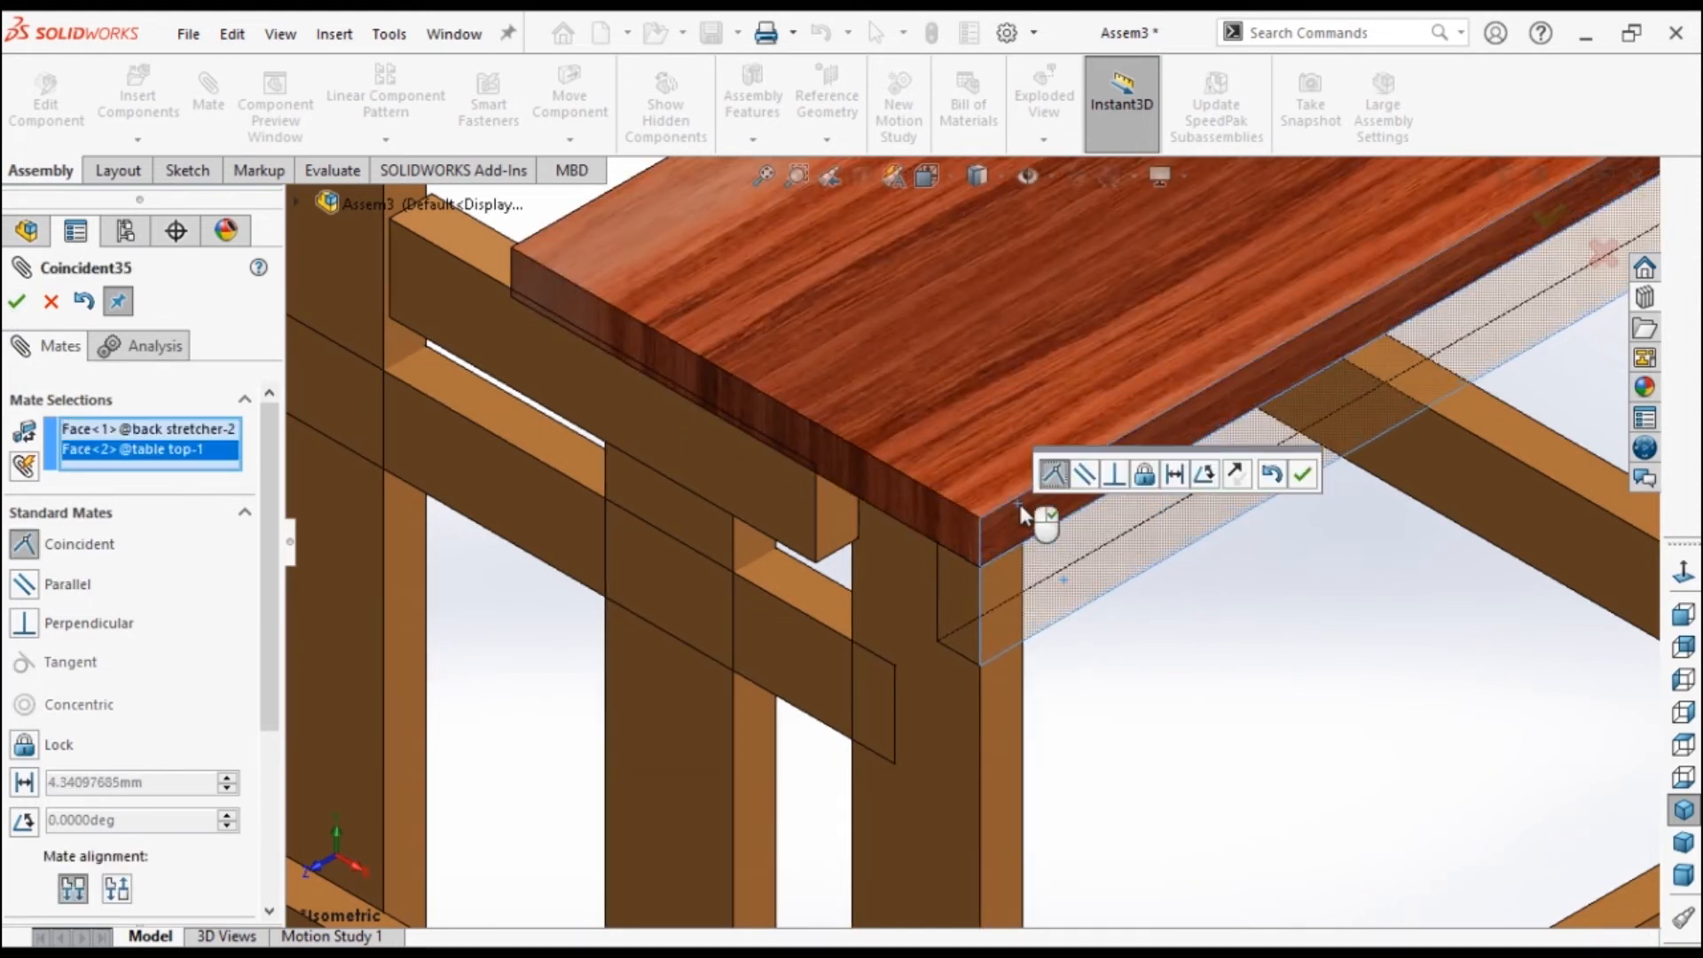
left_click(20, 301)
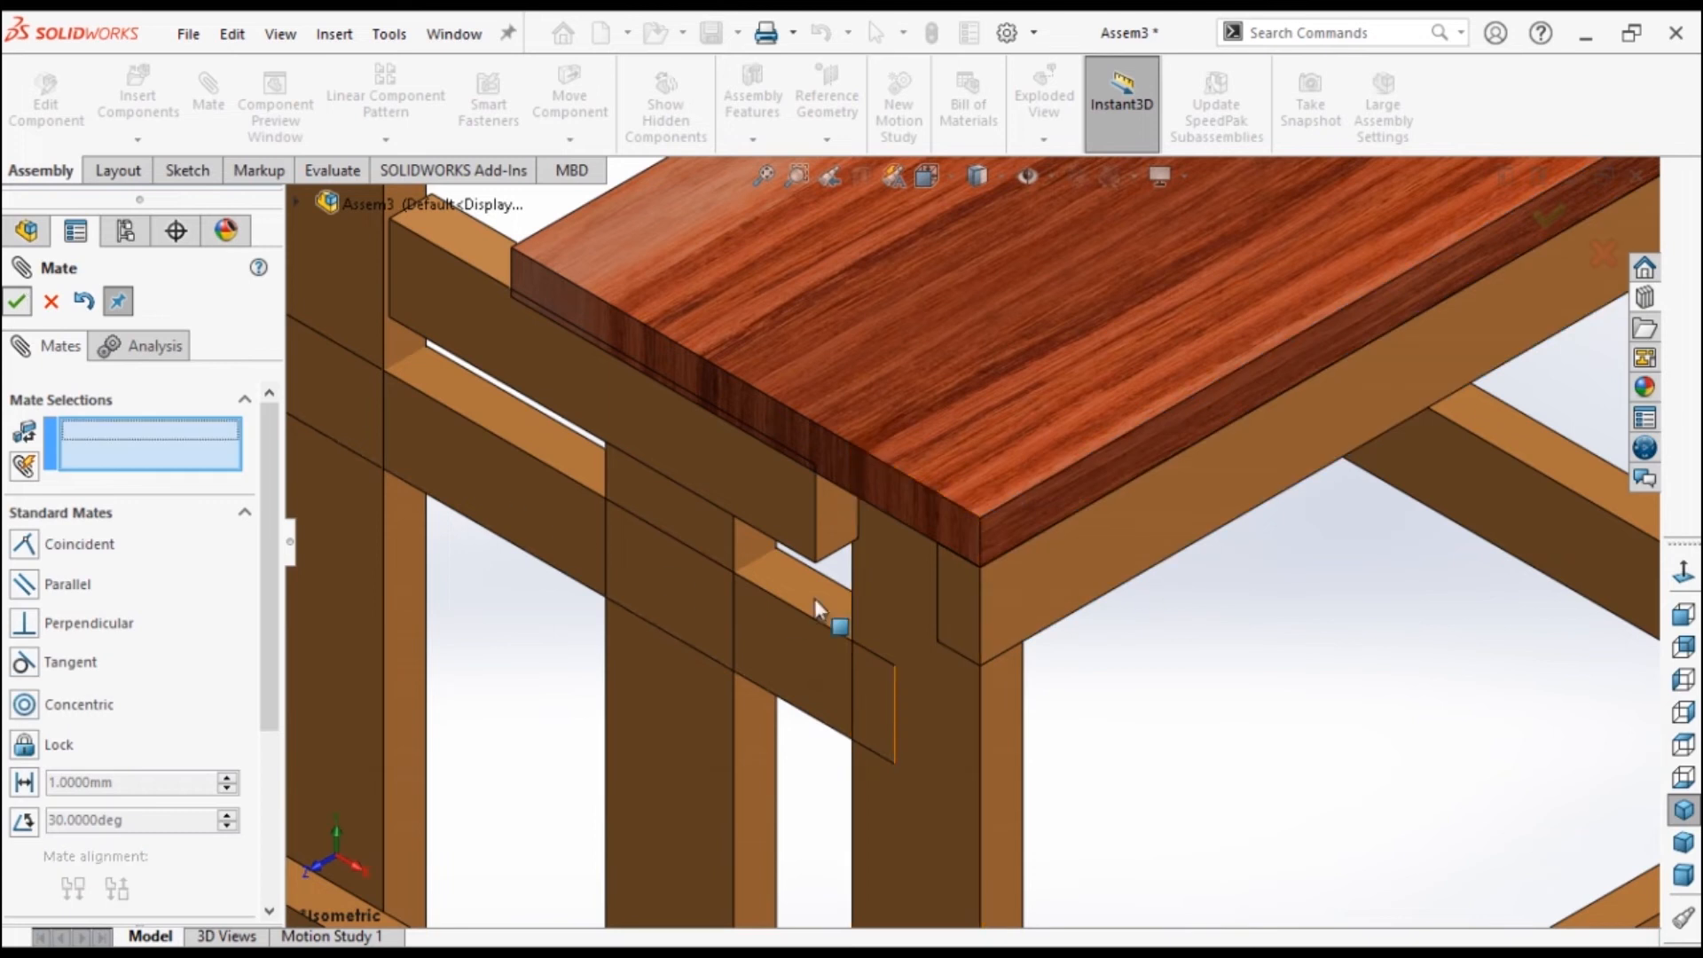
Pull side rail<3> clear of the legs and make its vertical end edge coincident with the vertical end edge of back stretcher<2>.
scroll(815, 598, "up", 3)
scroll(928, 619, "down", 4)
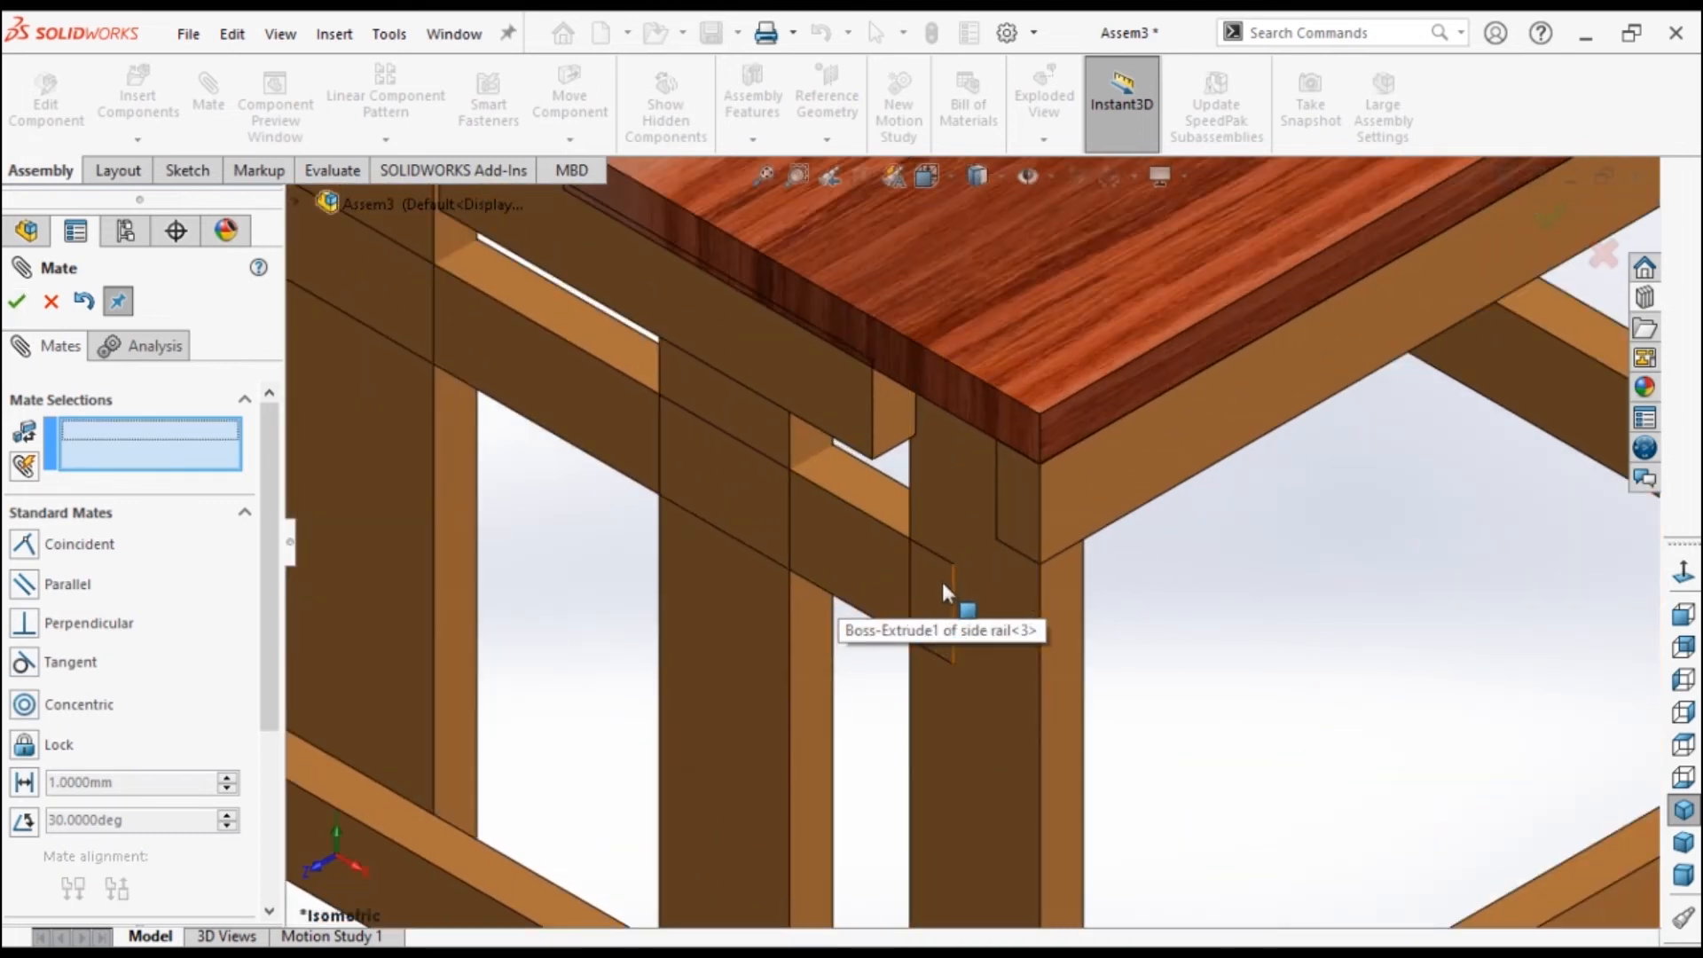
left_click_drag(943, 587, 853, 624)
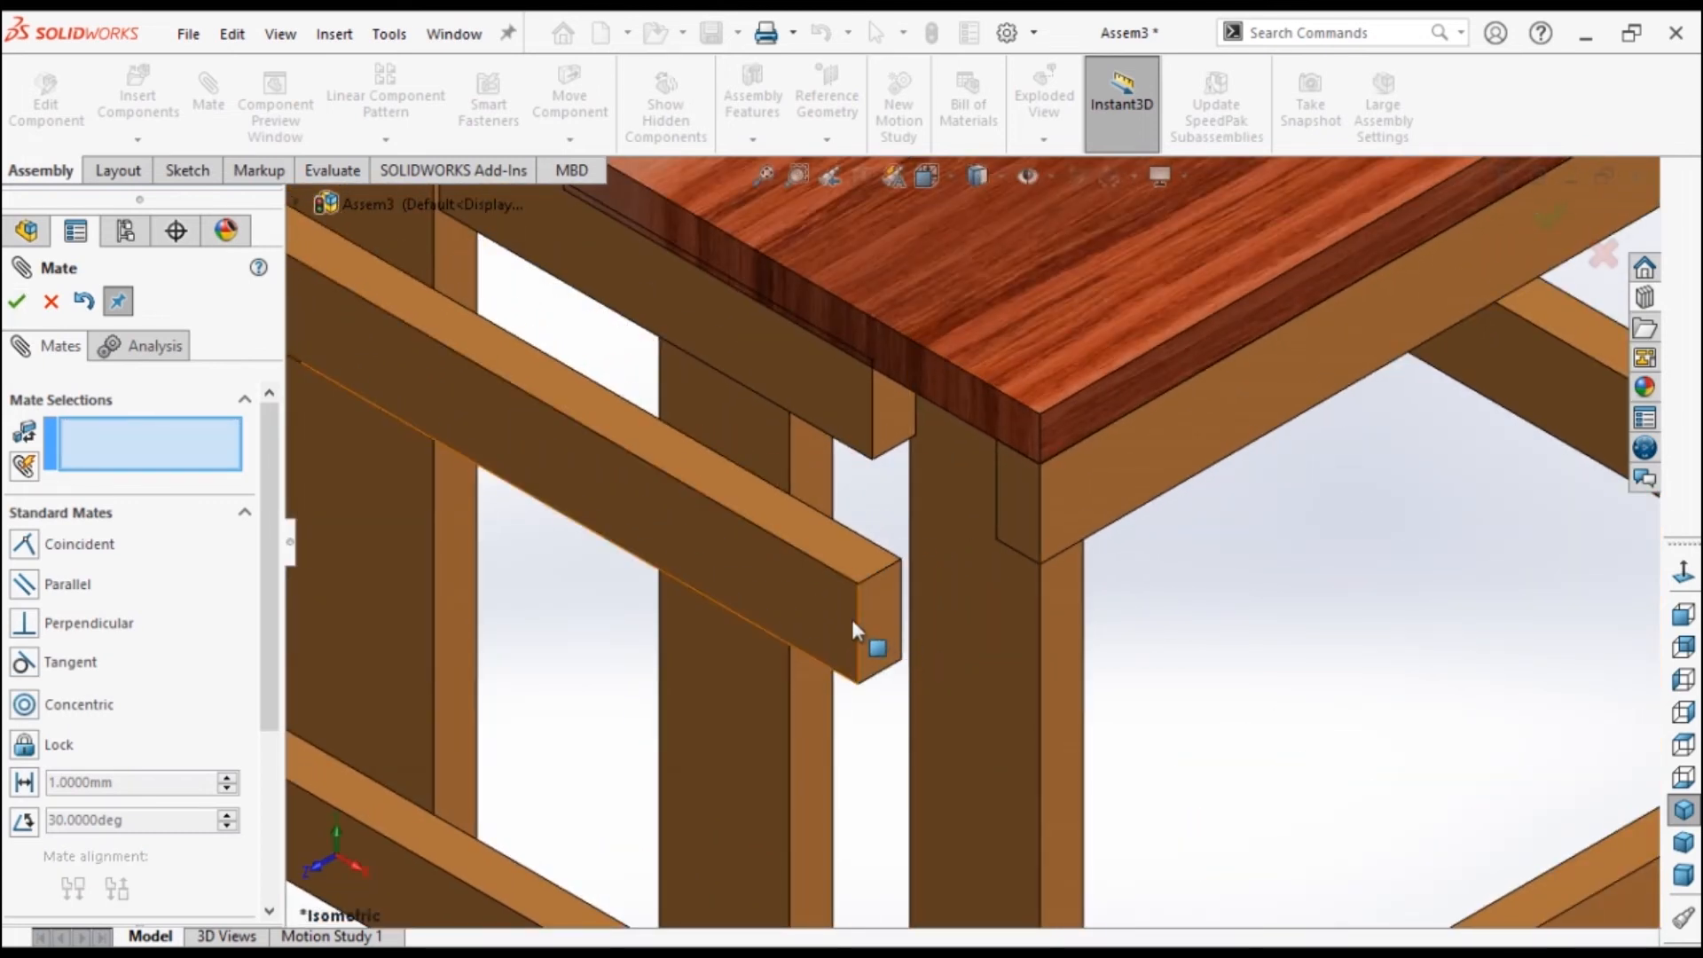
left_click(858, 612)
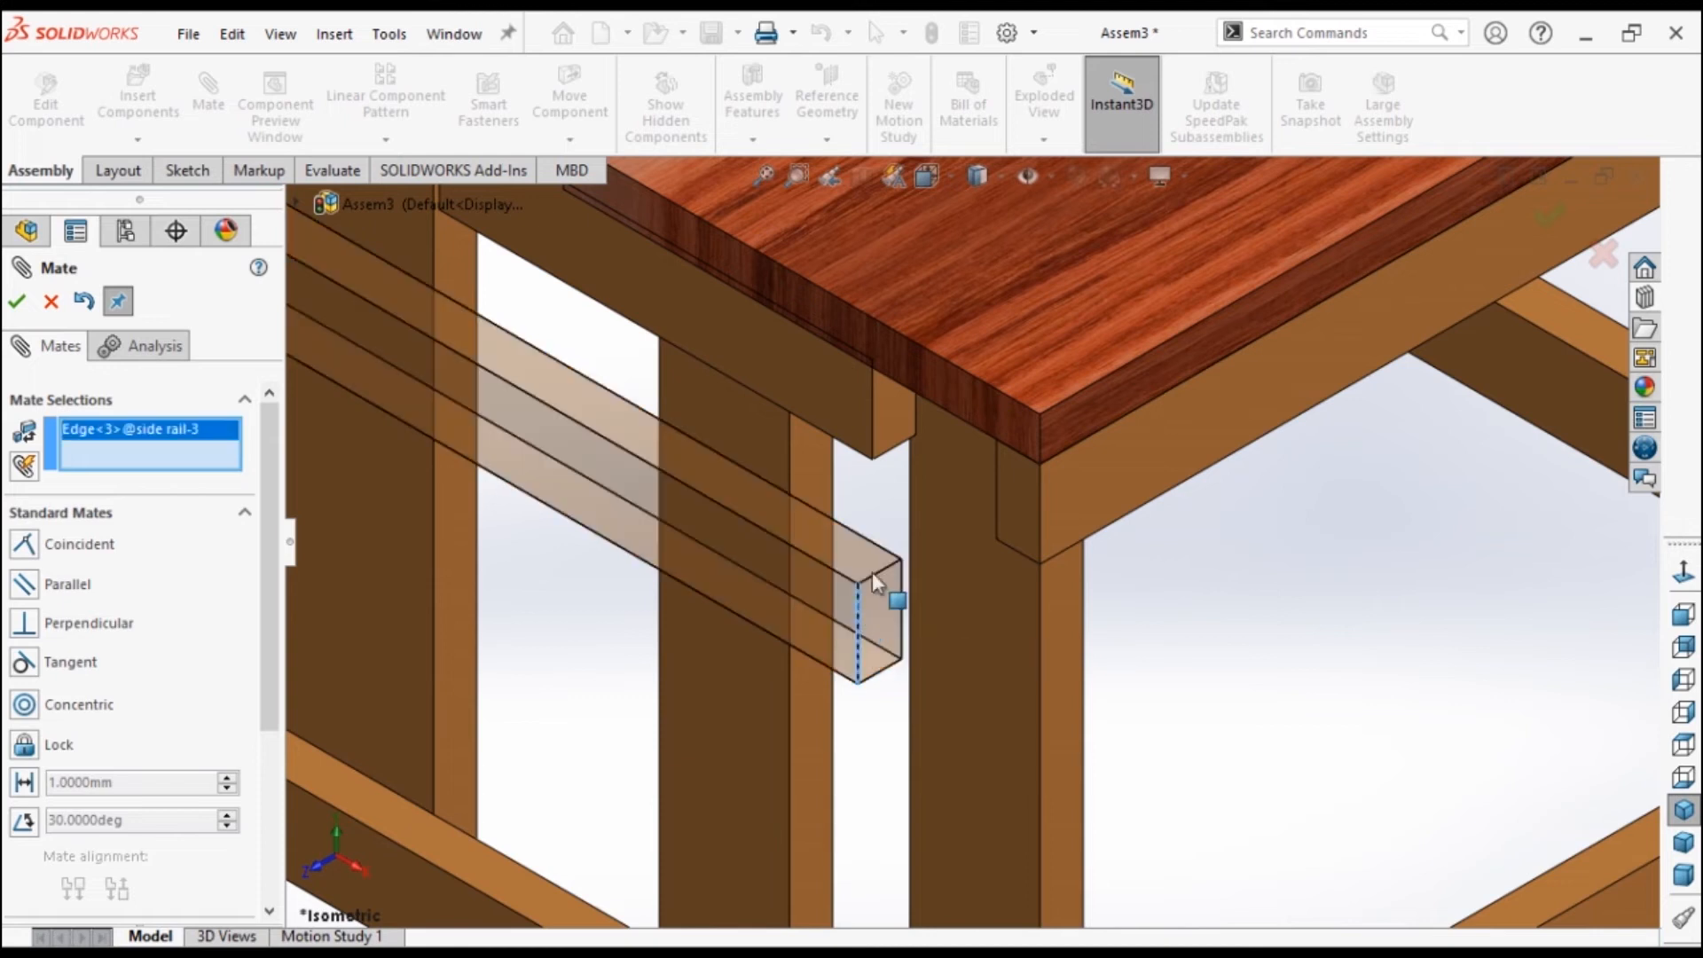
left_click(998, 508)
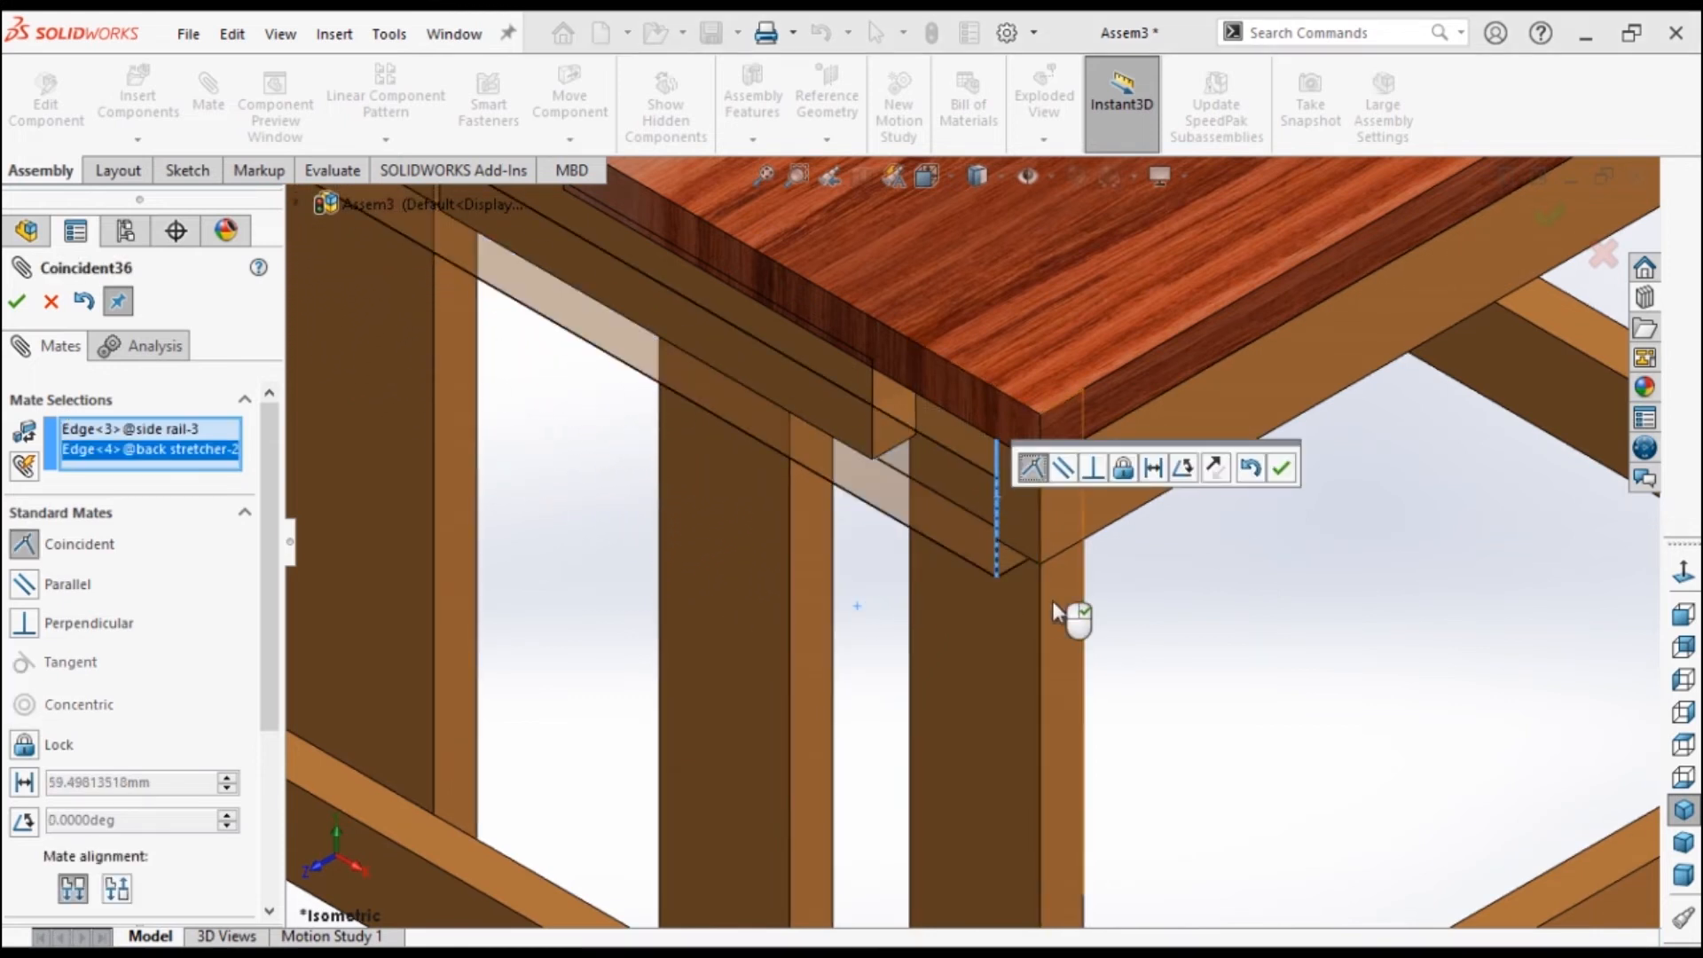
scroll(1232, 639, "up", 3)
scroll(975, 532, "down", 2)
scroll(887, 497, "up", 2)
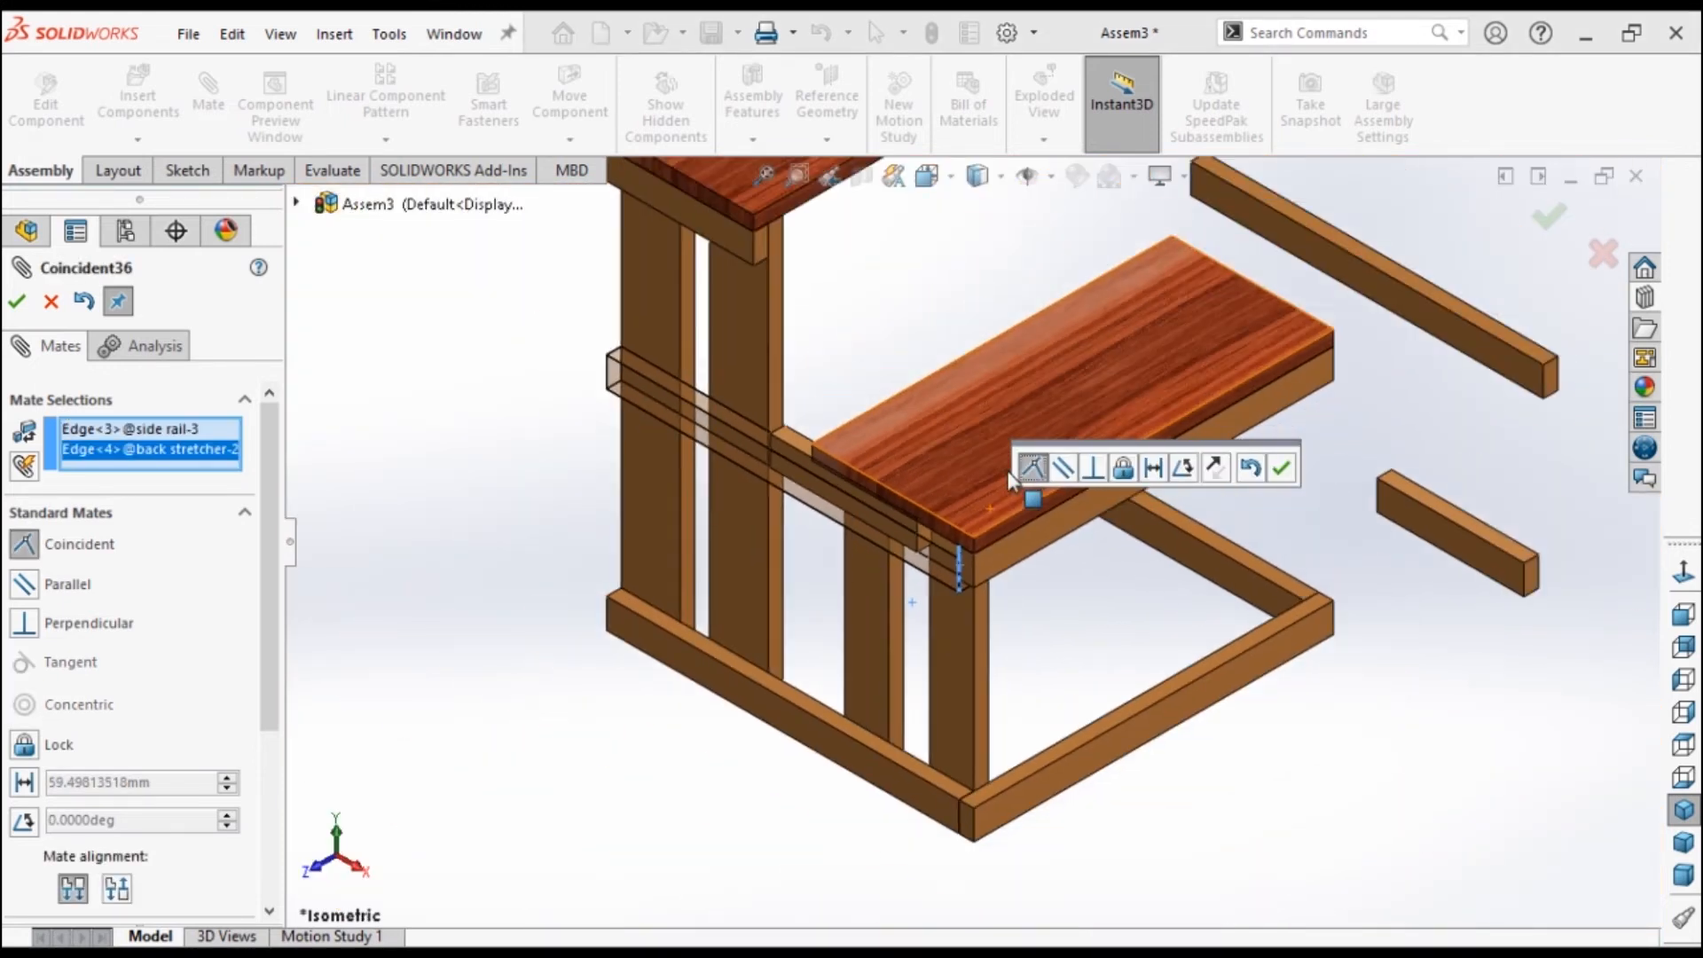
left_click(17, 302)
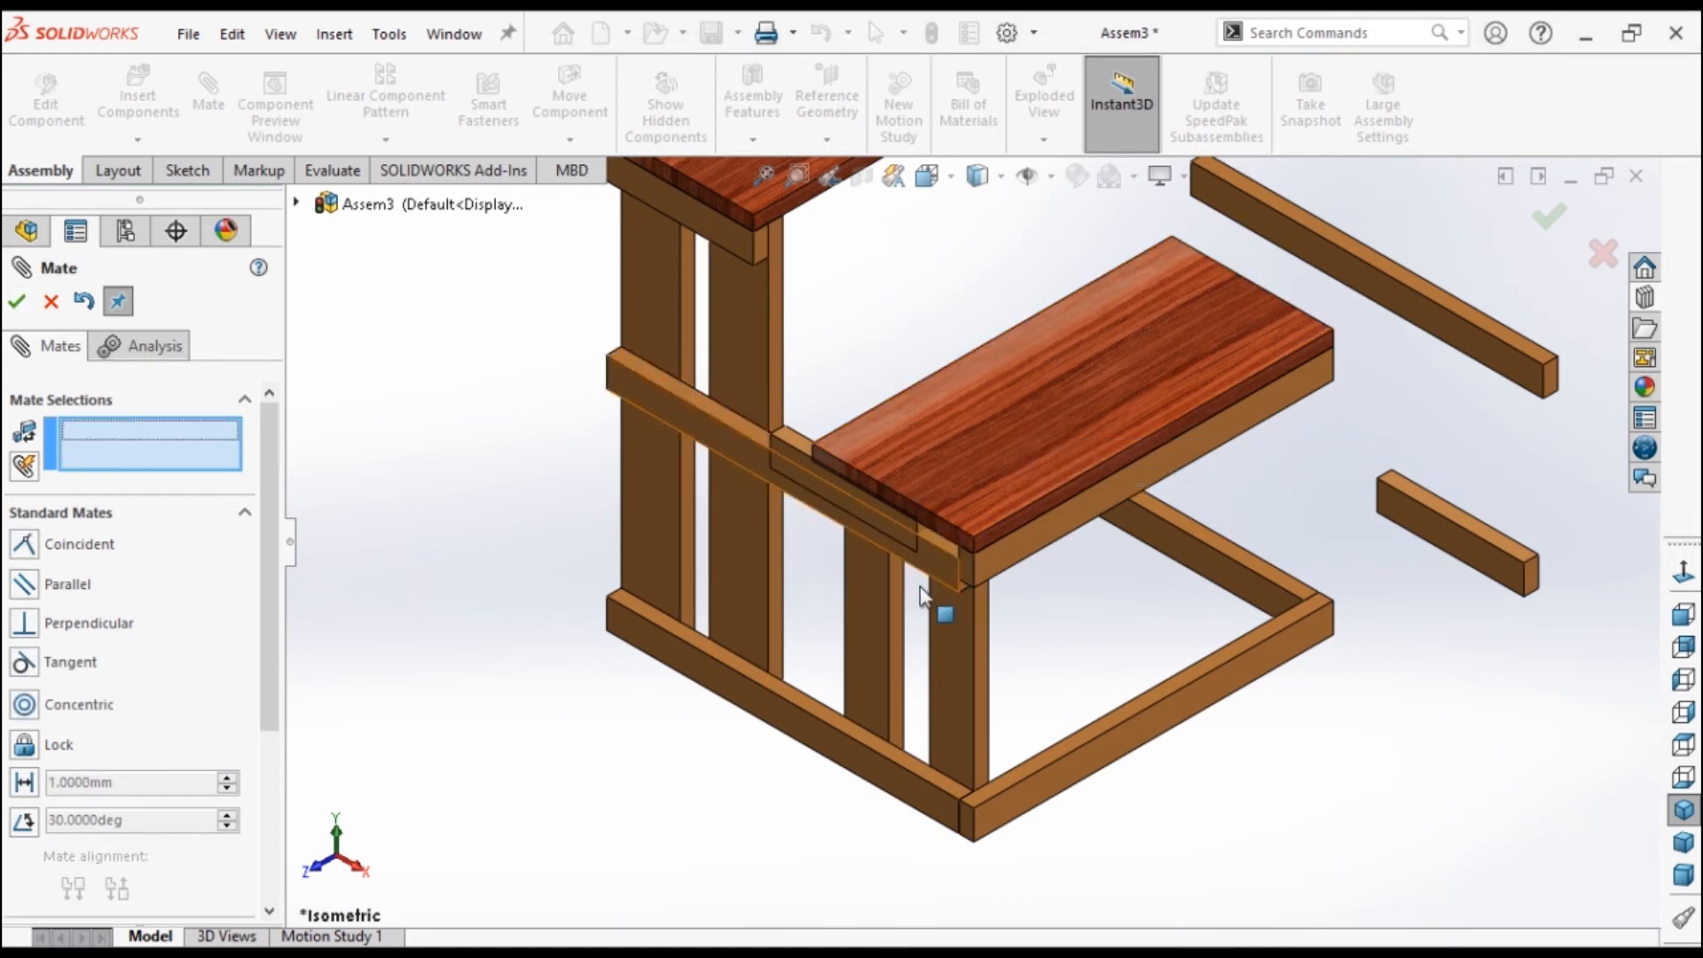
Make the long upper edge of side rail<3> coincident with the lower board's lower end edge, and finish mating.
scroll(914, 587, "down", 3)
scroll(951, 522, "up", 1)
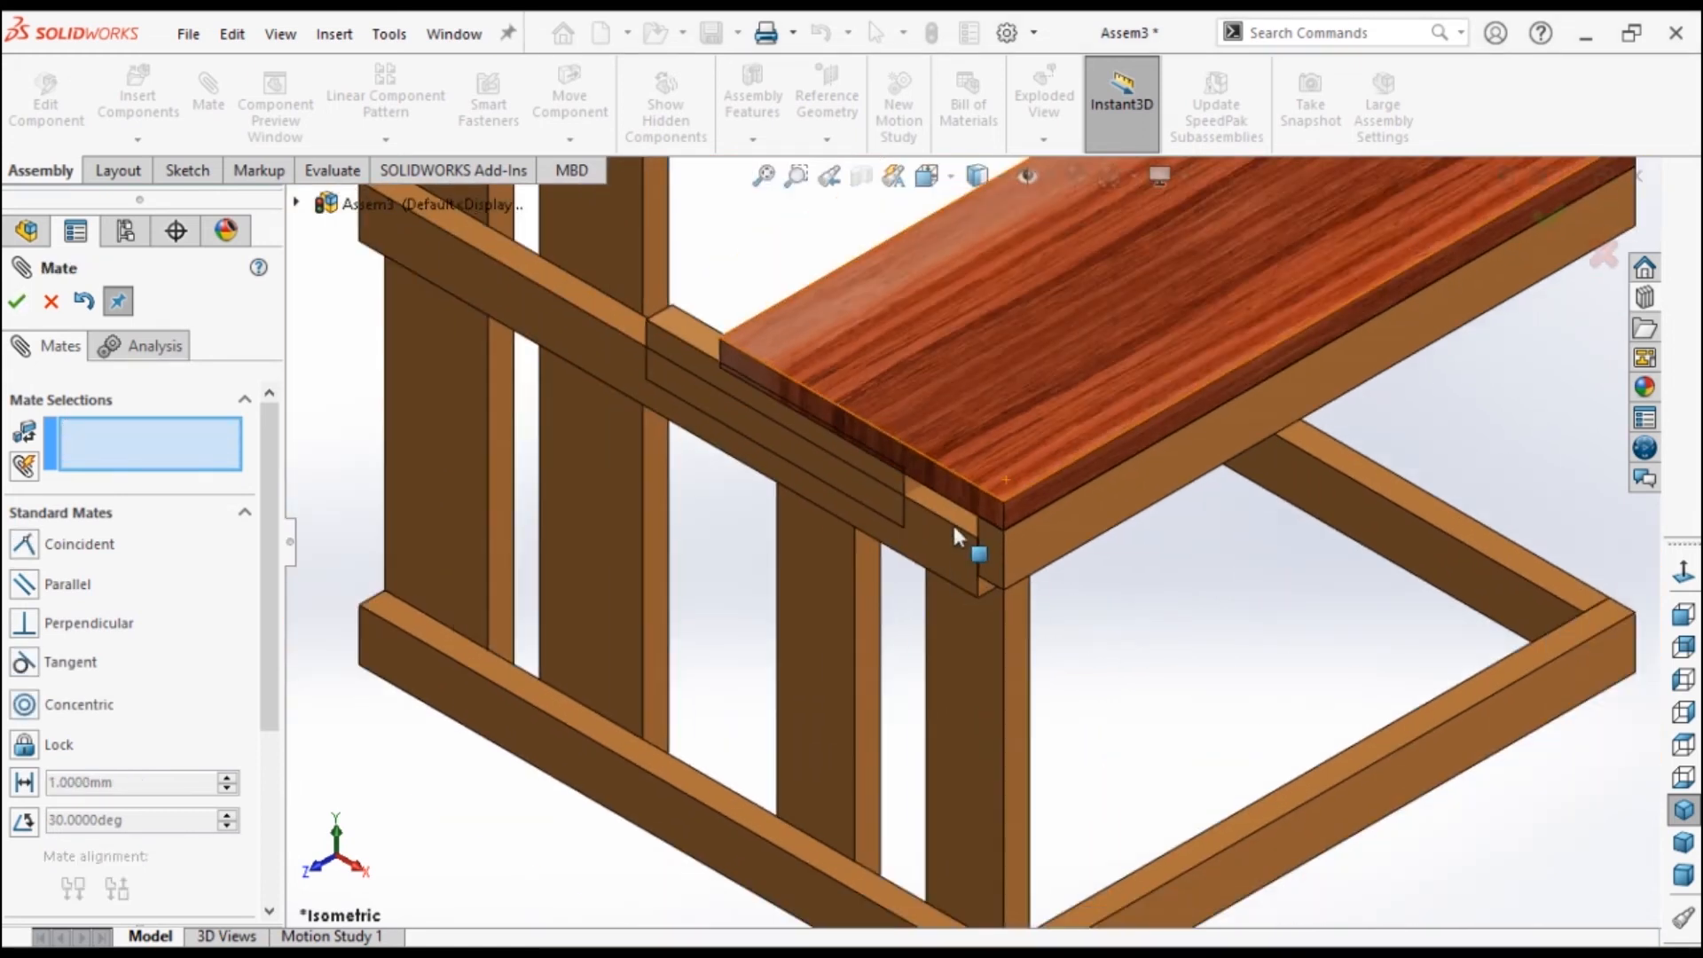
left_click(957, 522)
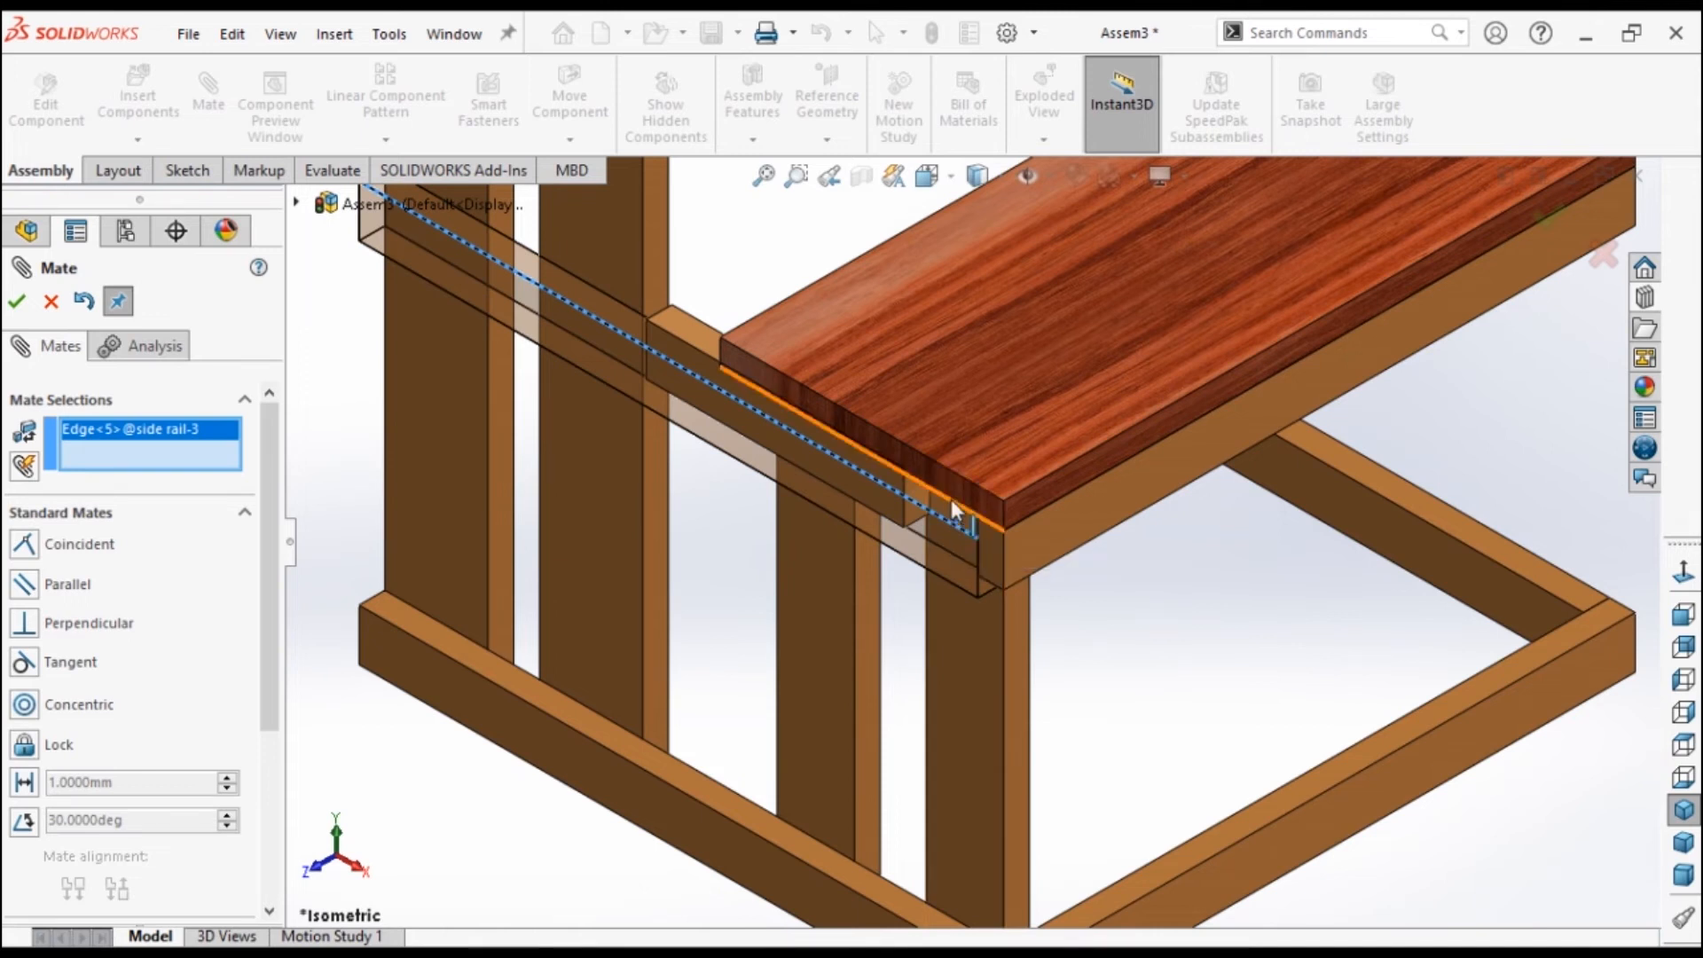
left_click(952, 503)
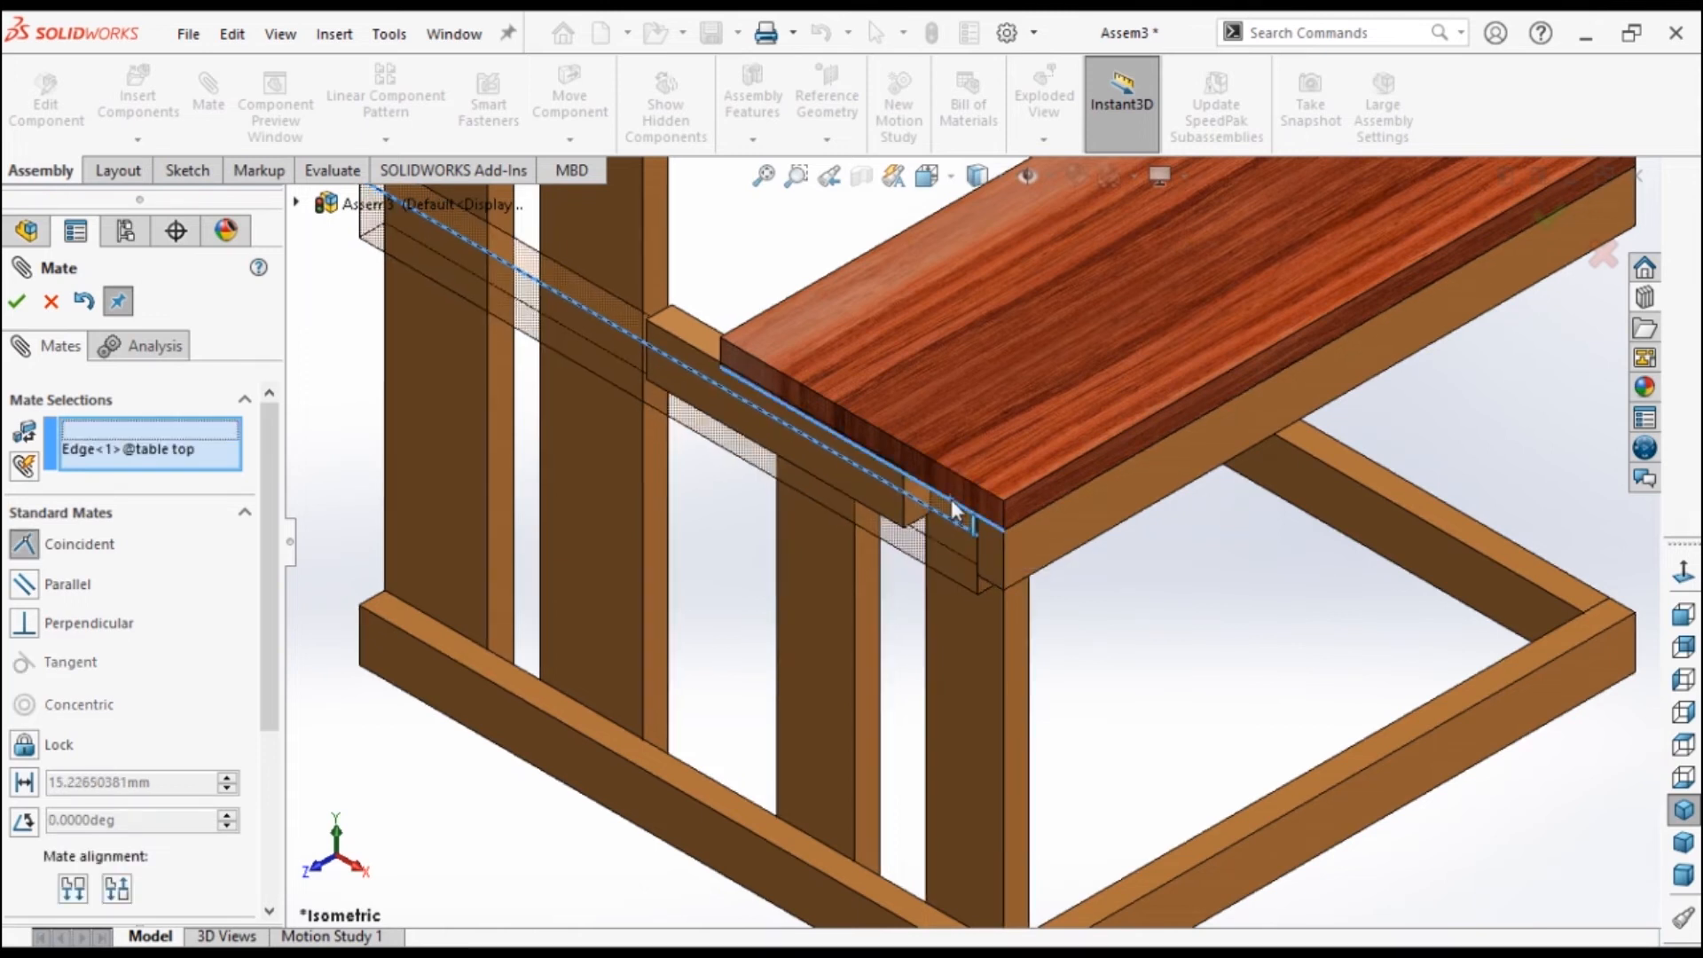
left_click(18, 300)
scroll(857, 476, "up", 3)
scroll(887, 386, "down", 2)
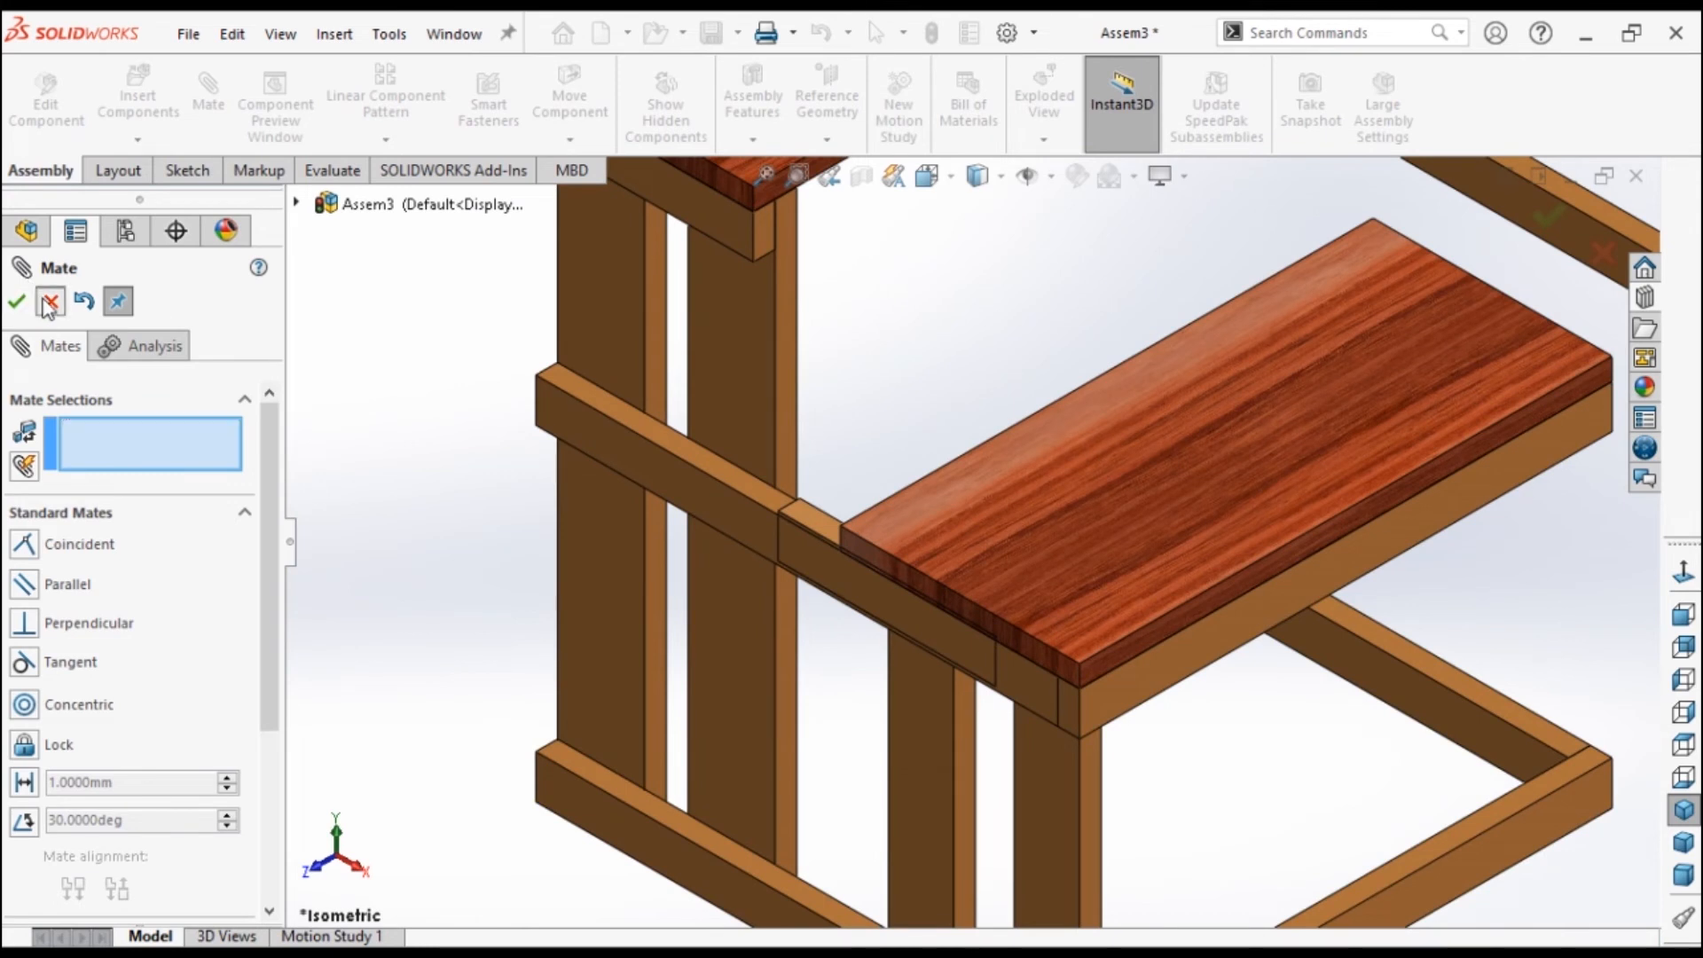
left_click(48, 302)
Delete the top side rail overlapping side rail<3>, the loose top side rail beyond the lower board, and the loose back stretcher copy.
right_click(806, 507)
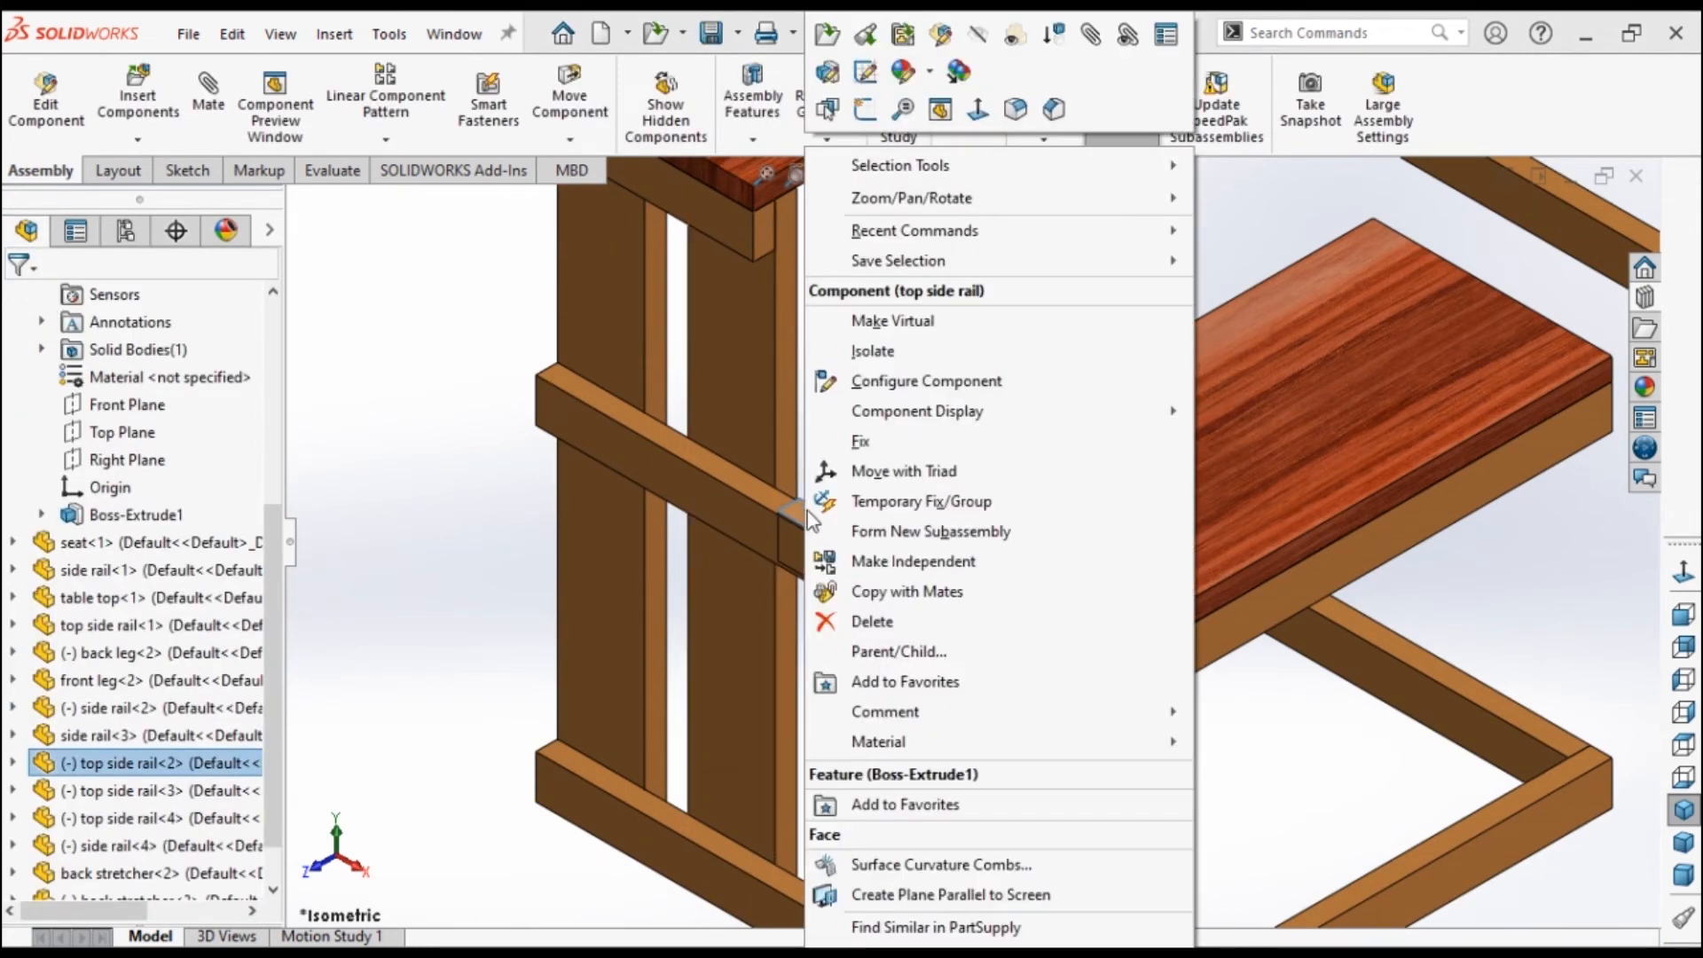
left_click(878, 621)
scroll(1082, 537, "up", 4)
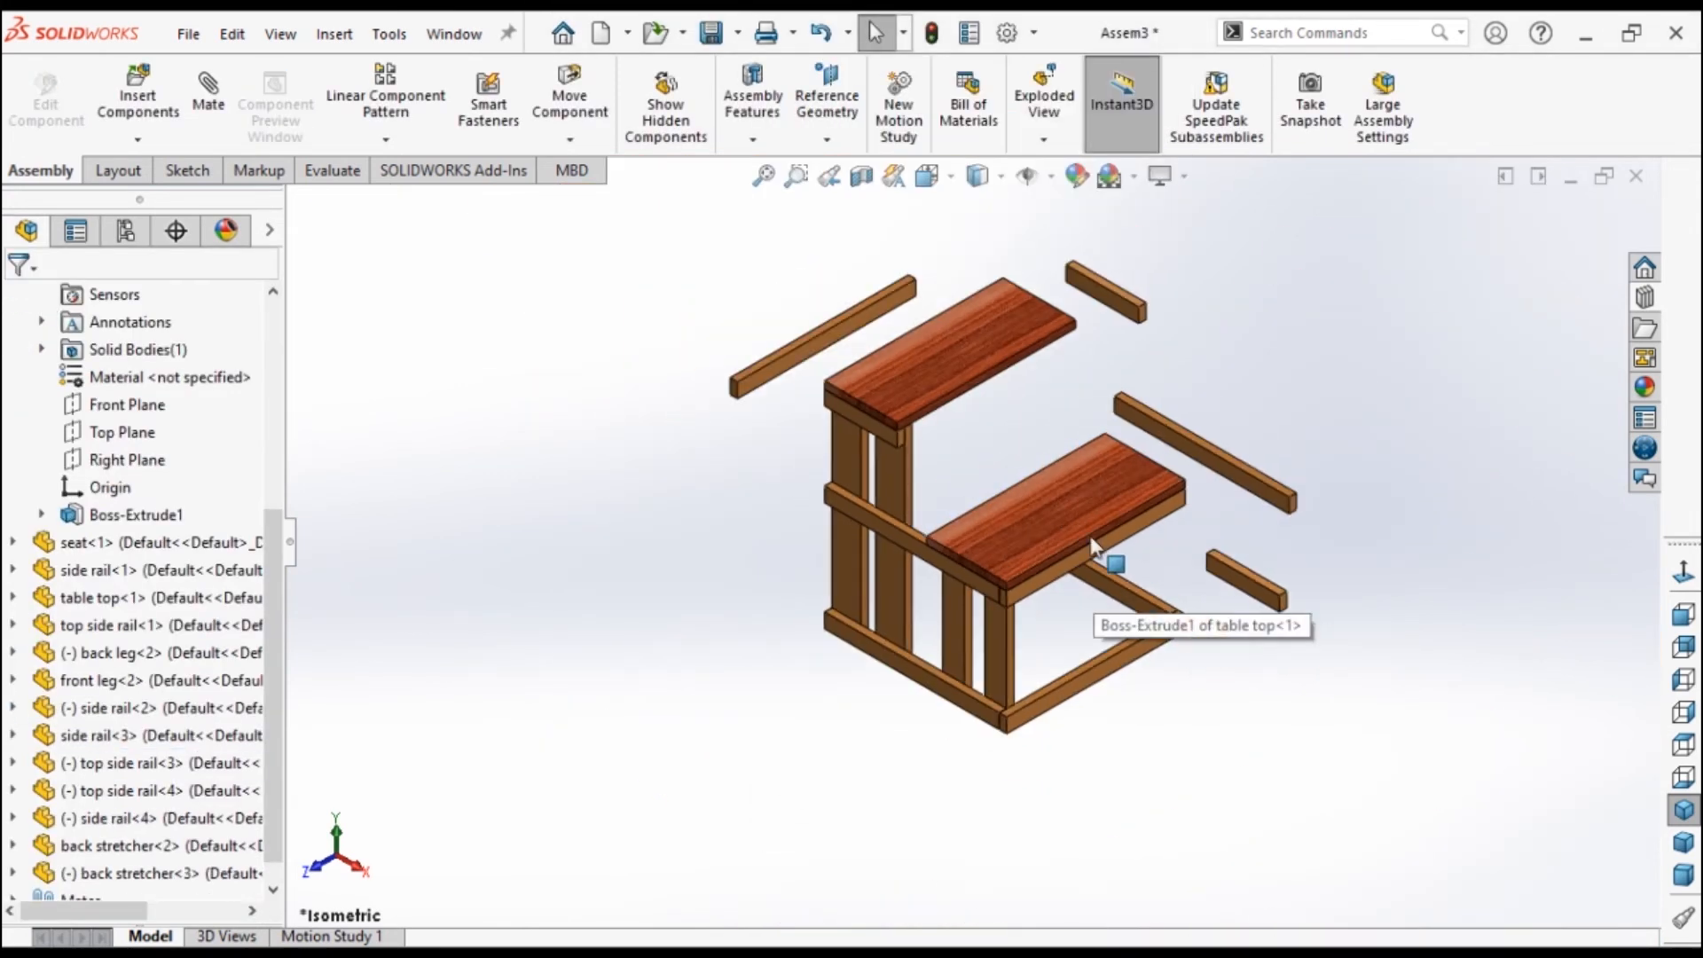
right_click(852, 607)
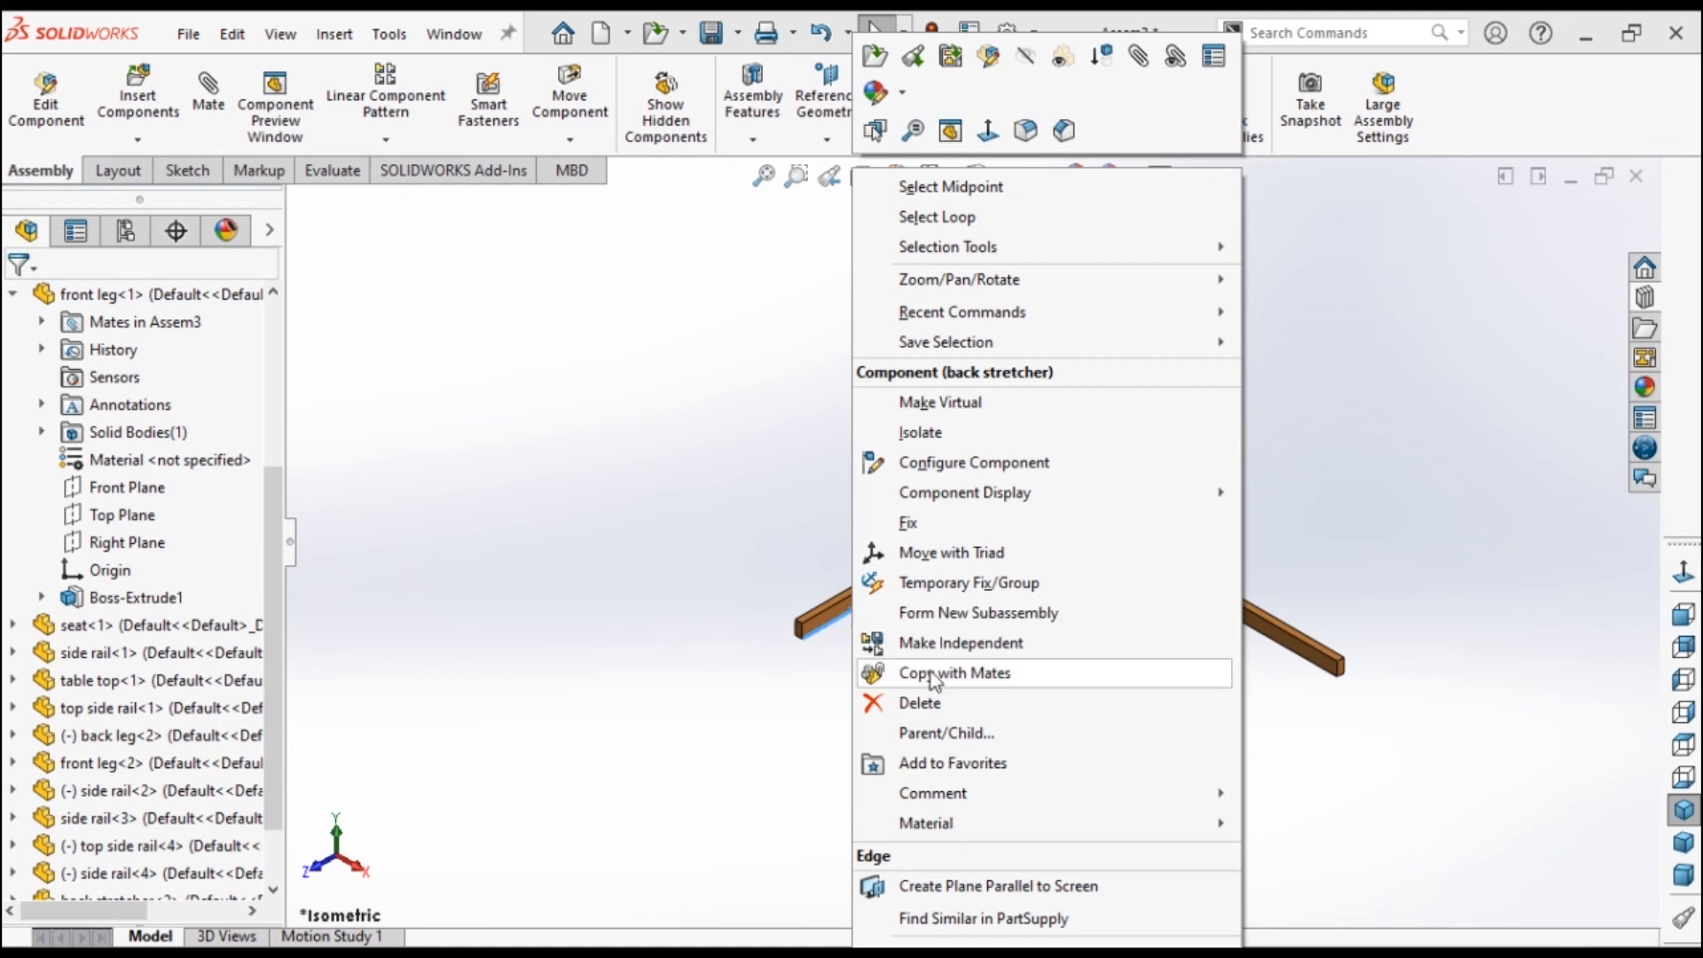
left_click(933, 699)
scroll(1159, 521, "up", 3)
scroll(1155, 518, "down", 3)
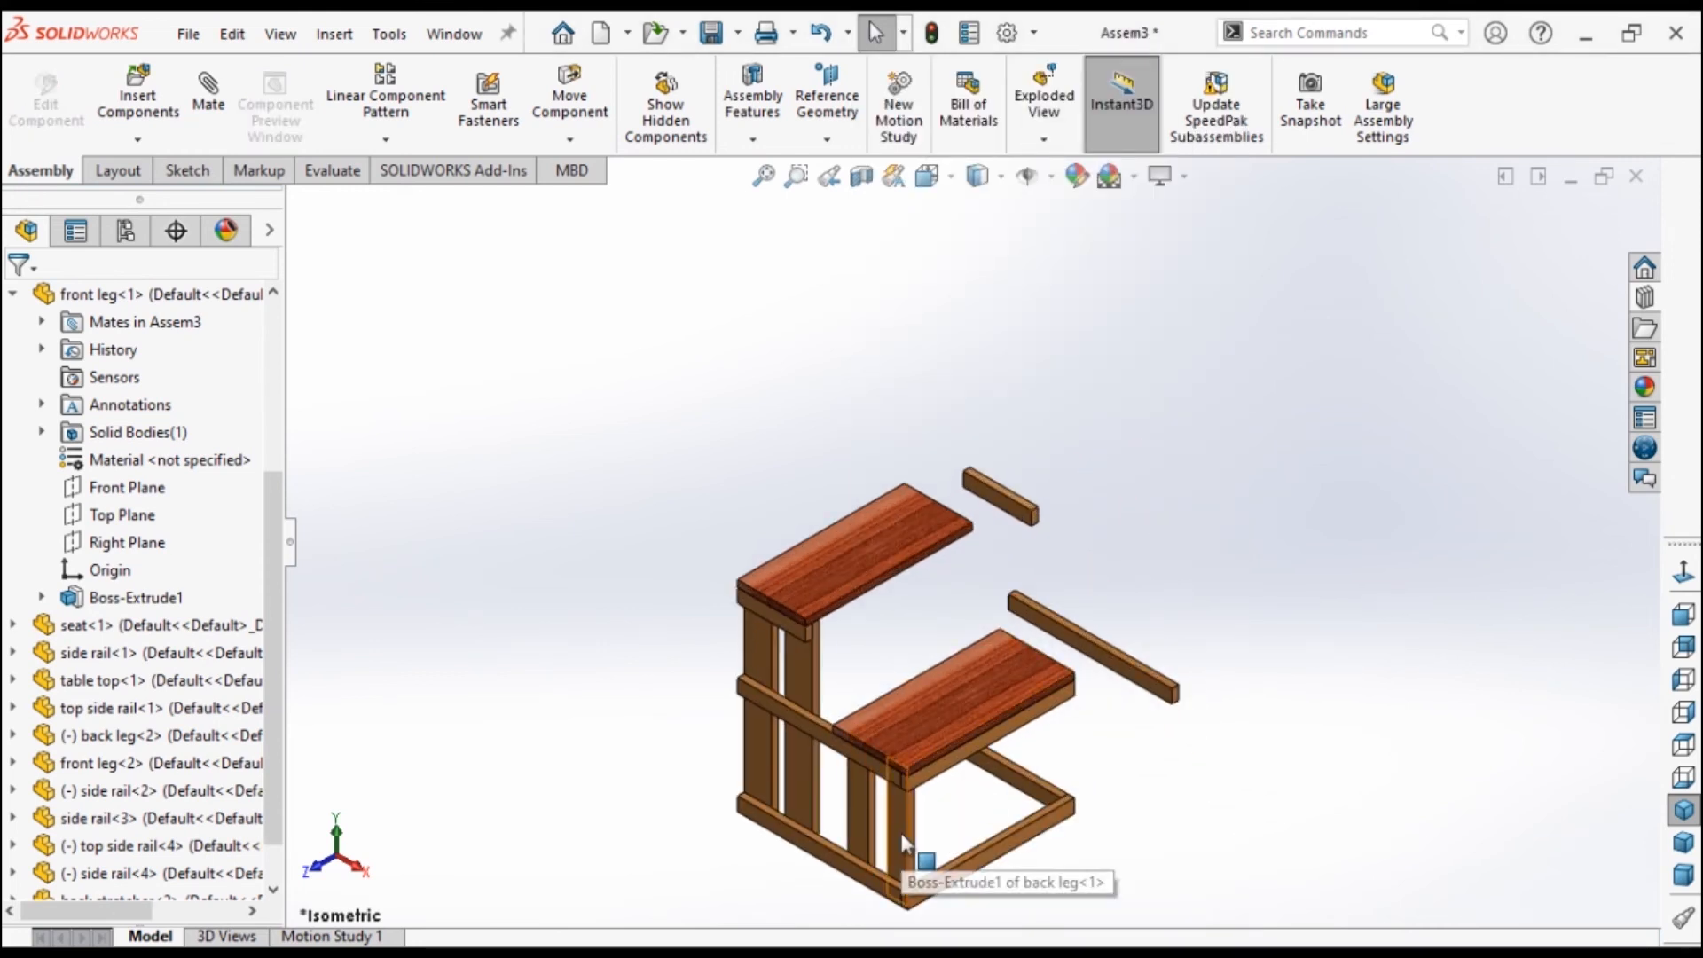
Copy the two short legs to the space beyond the lower board, and place two copies of the tall leg around the upper board.
left_click_drag(903, 843, 1094, 763, "ctrl")
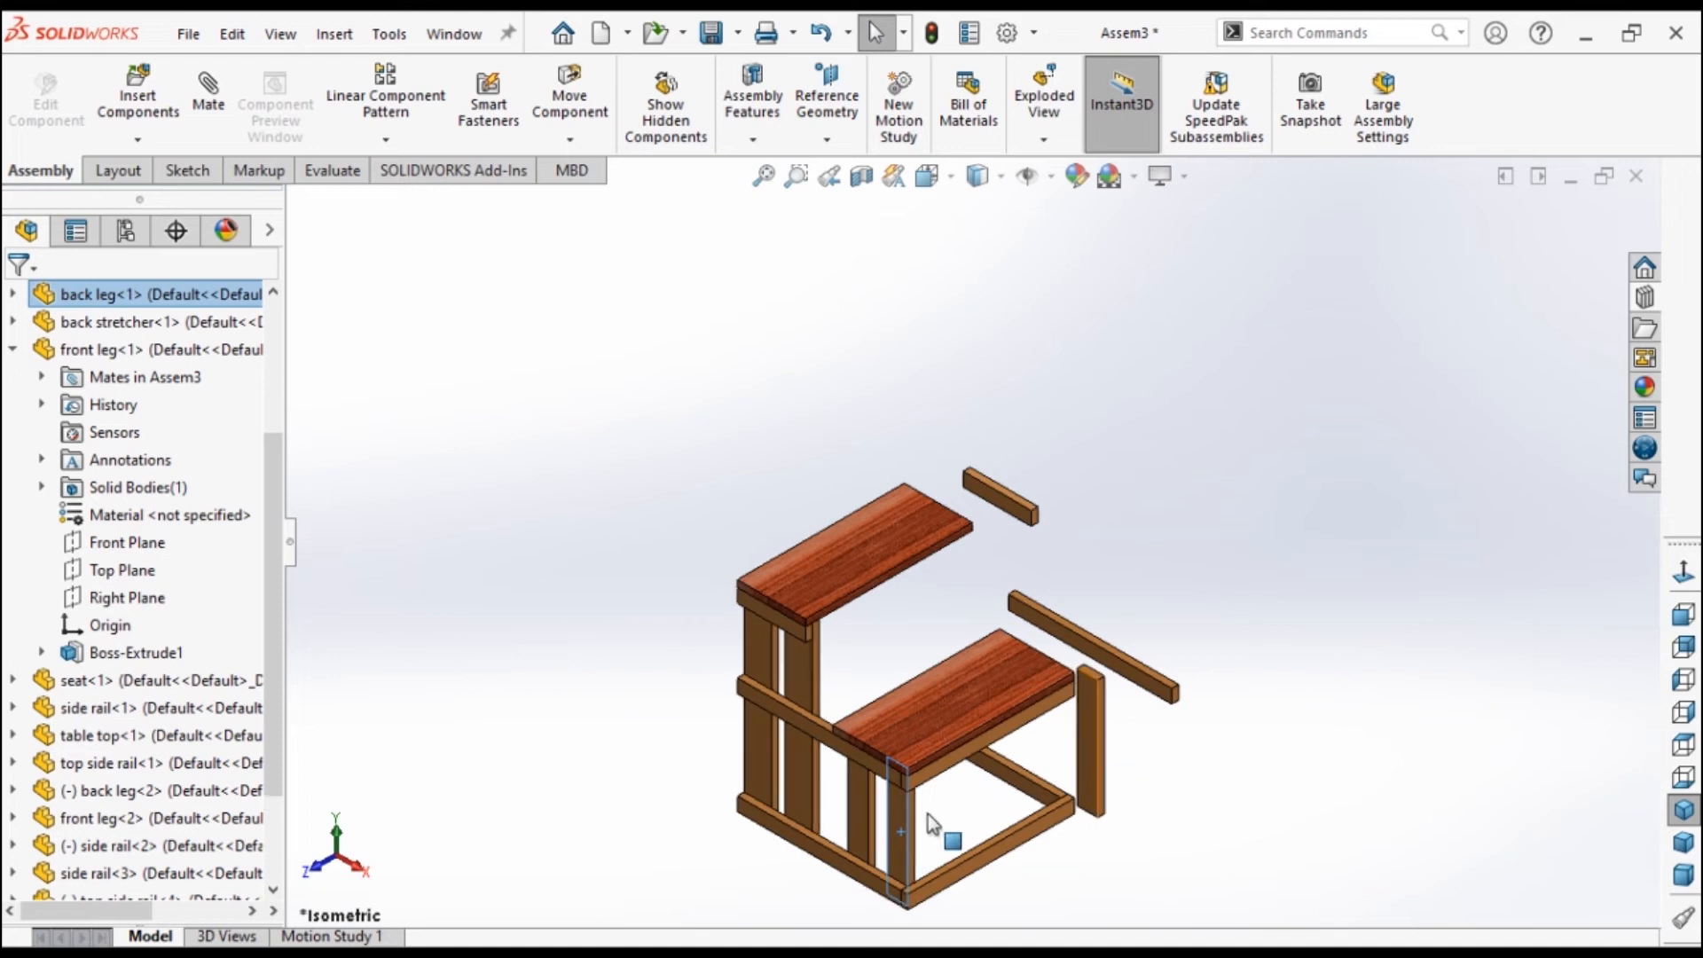
left_click_drag(858, 809, 1128, 584, "ctrl")
left_click_drag(824, 667, 965, 501, "ctrl")
left_click(837, 425)
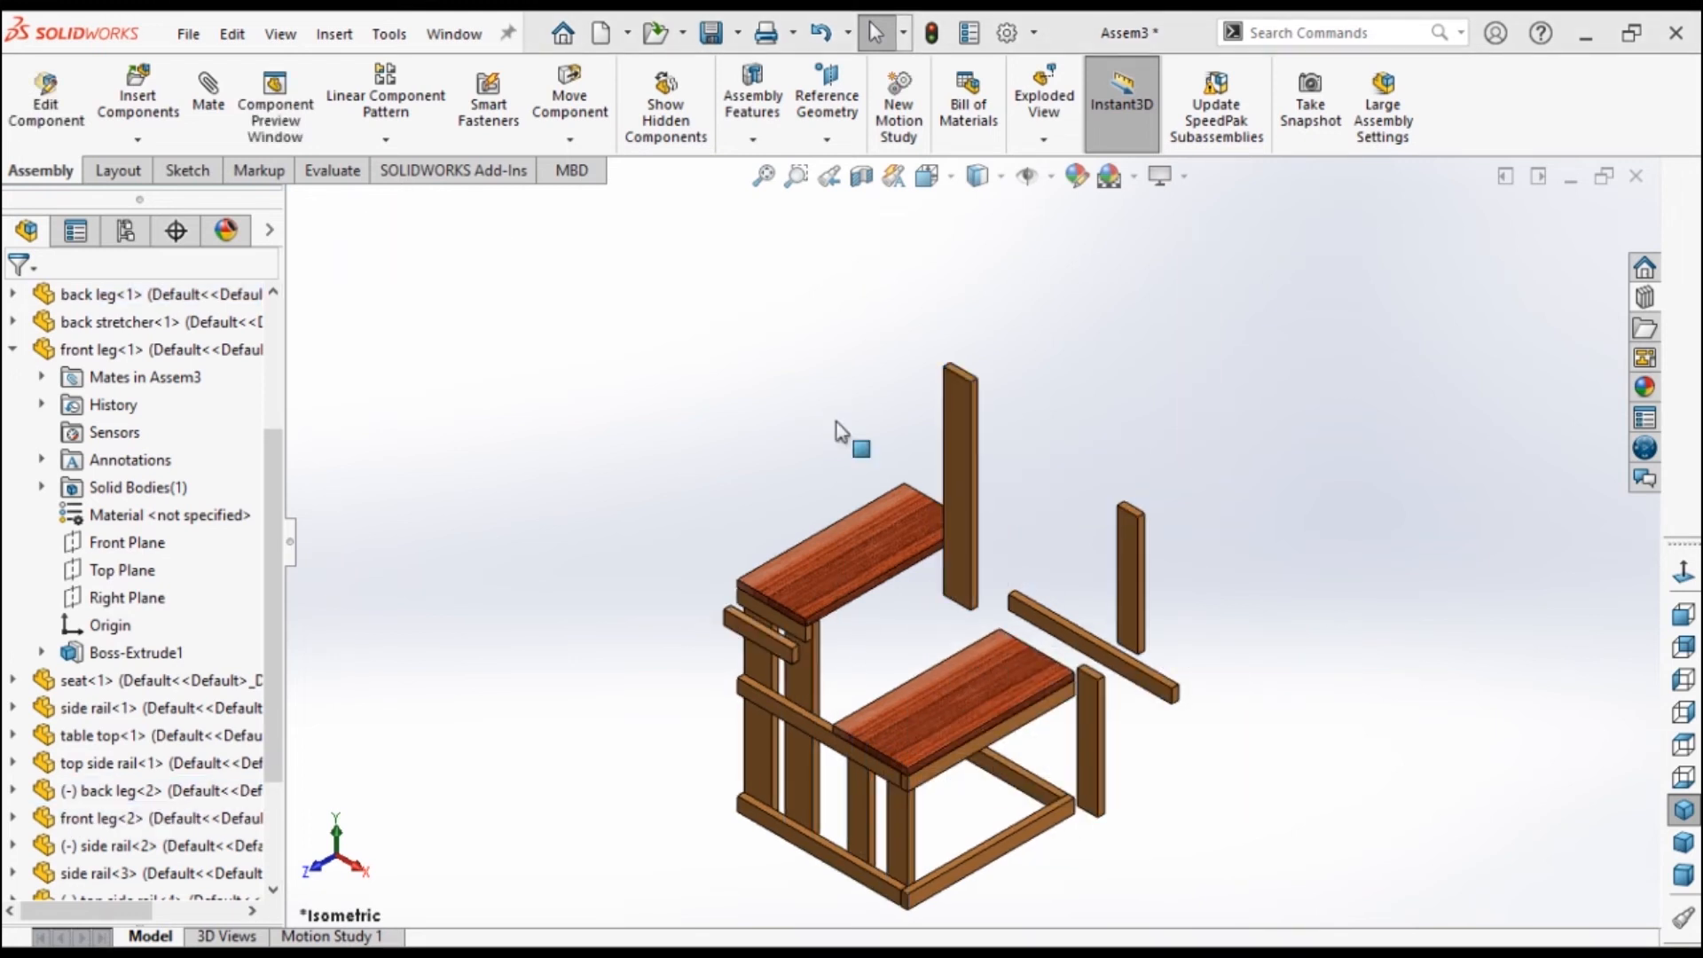
left_click_drag(945, 424, 834, 453, "ctrl")
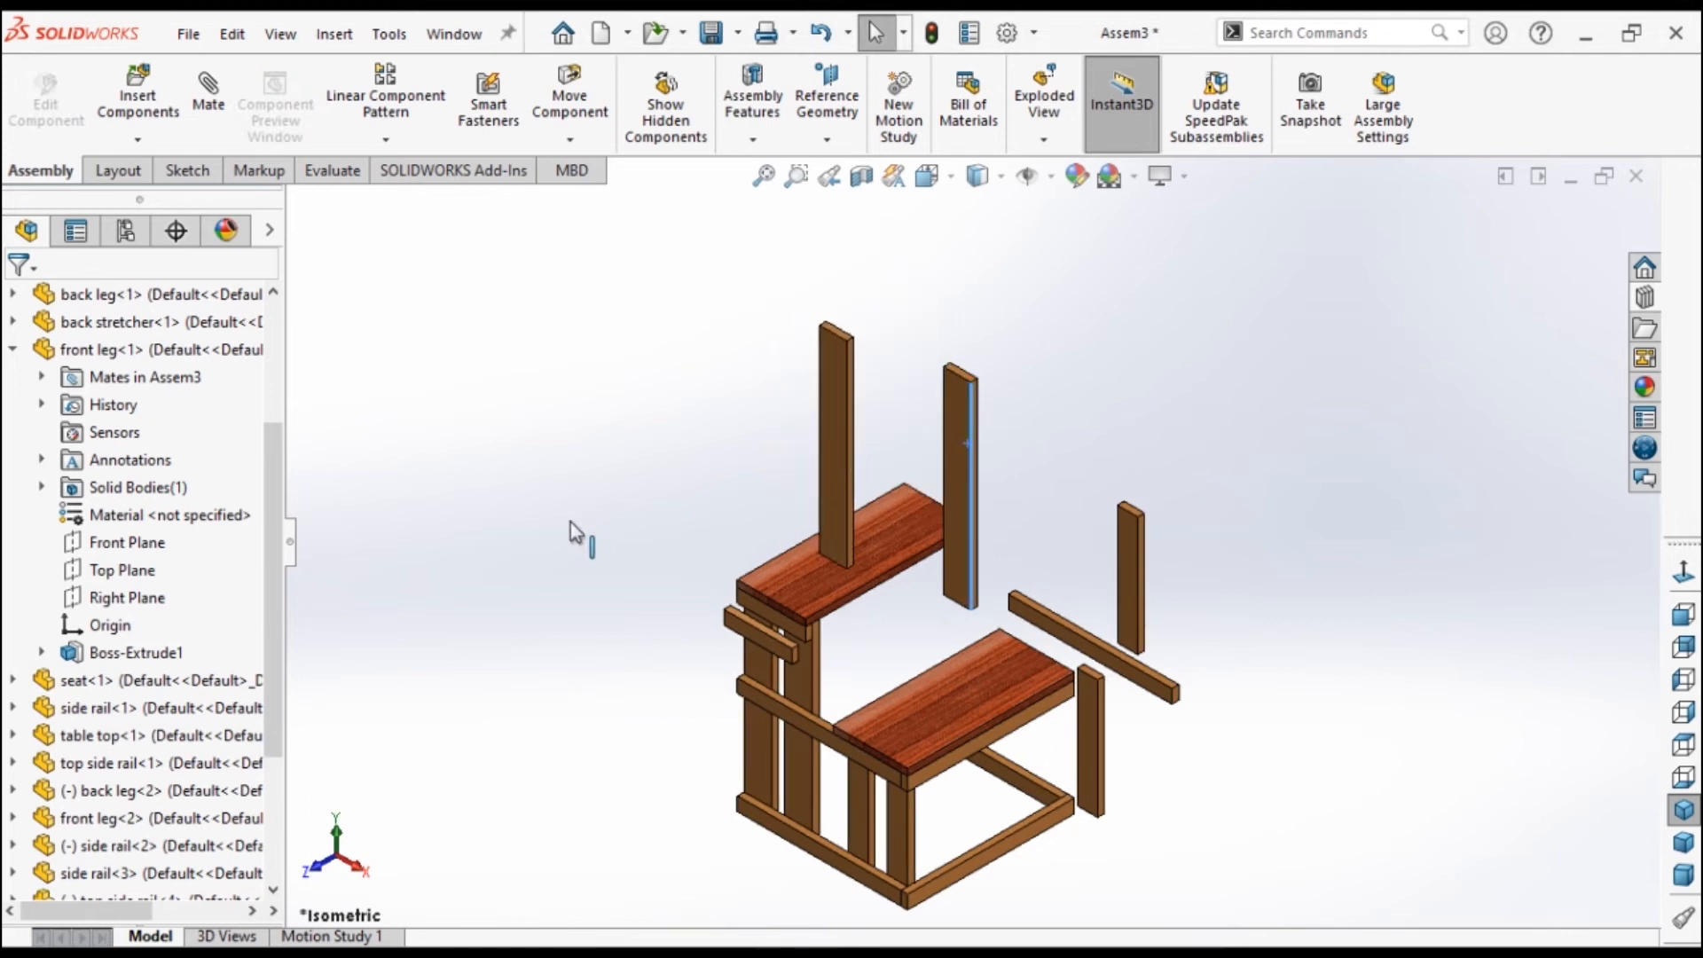
Make front leg<4>'s top end face coincident with the underside of the upper board.
scroll(995, 479, "up", 2)
scroll(1007, 399, "down", 5)
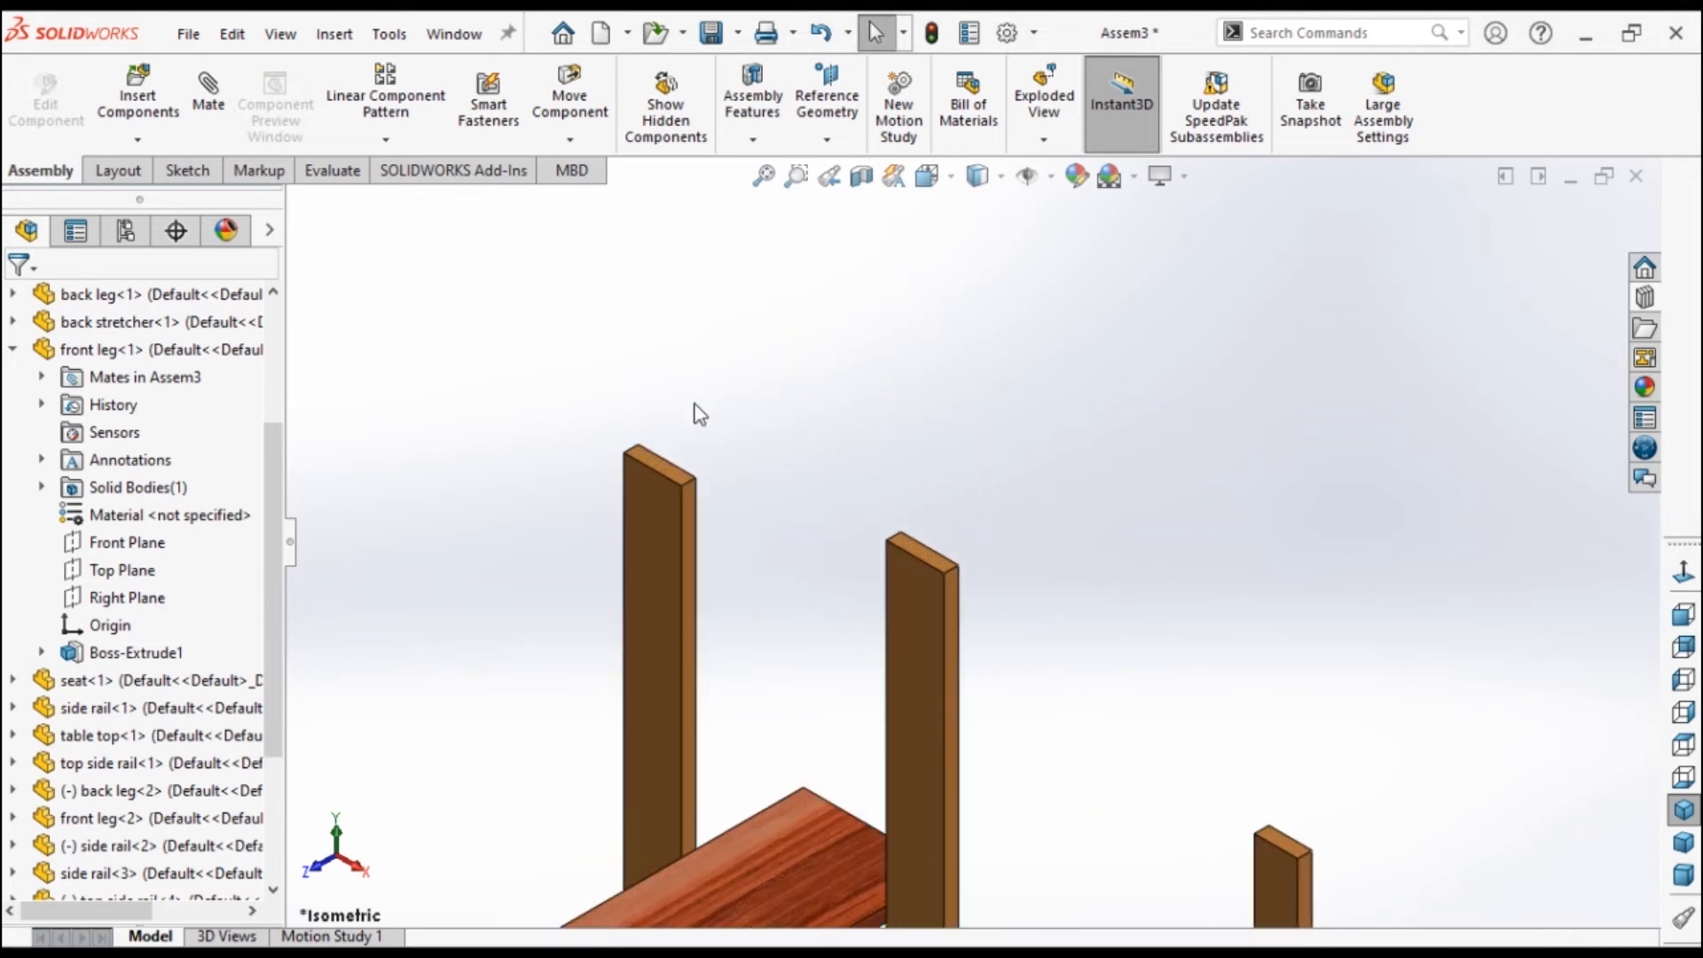
left_click(658, 464)
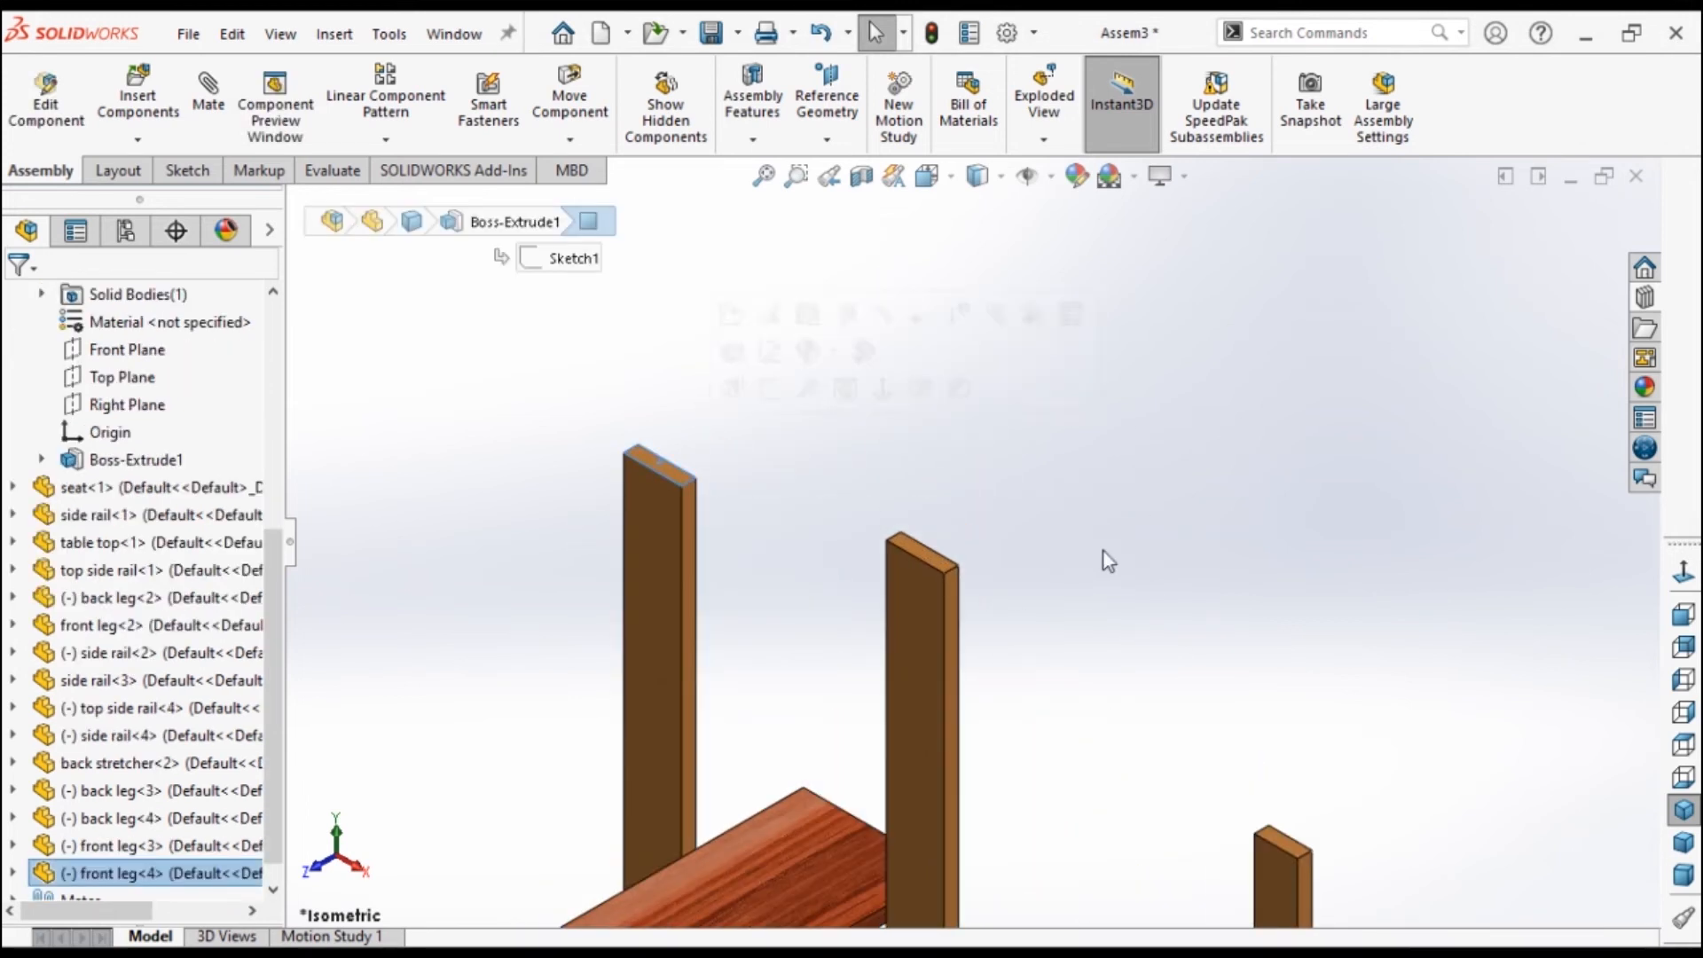
left_click(1681, 779)
left_click(784, 563)
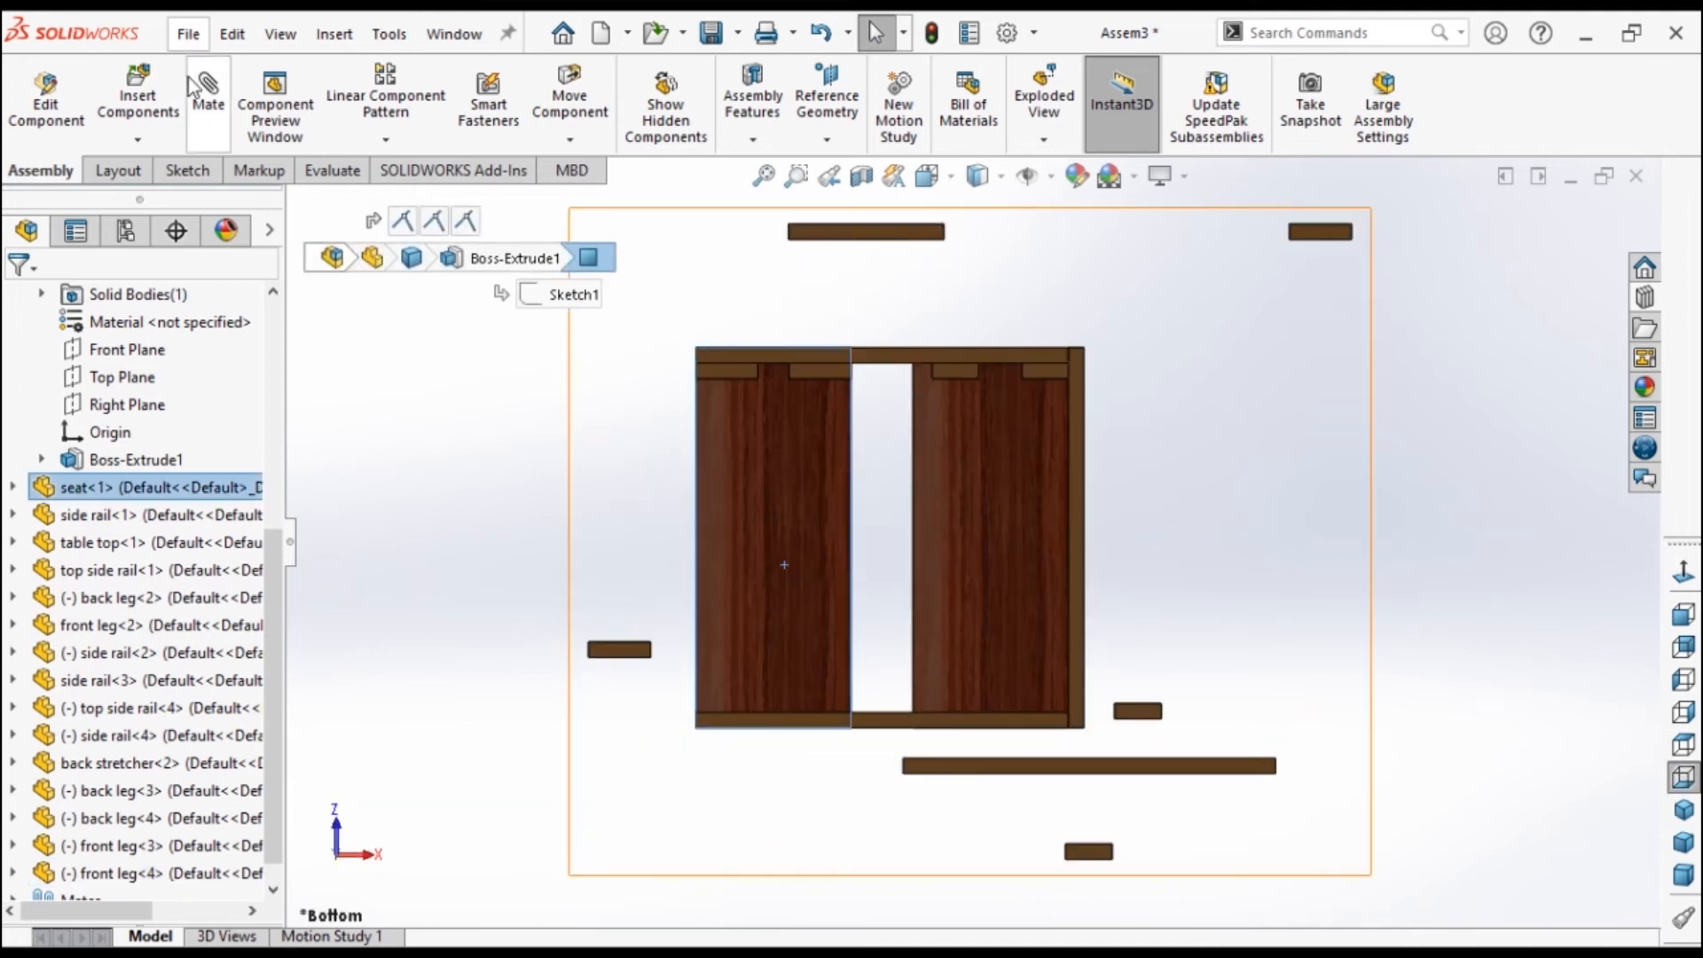
left_click(211, 97)
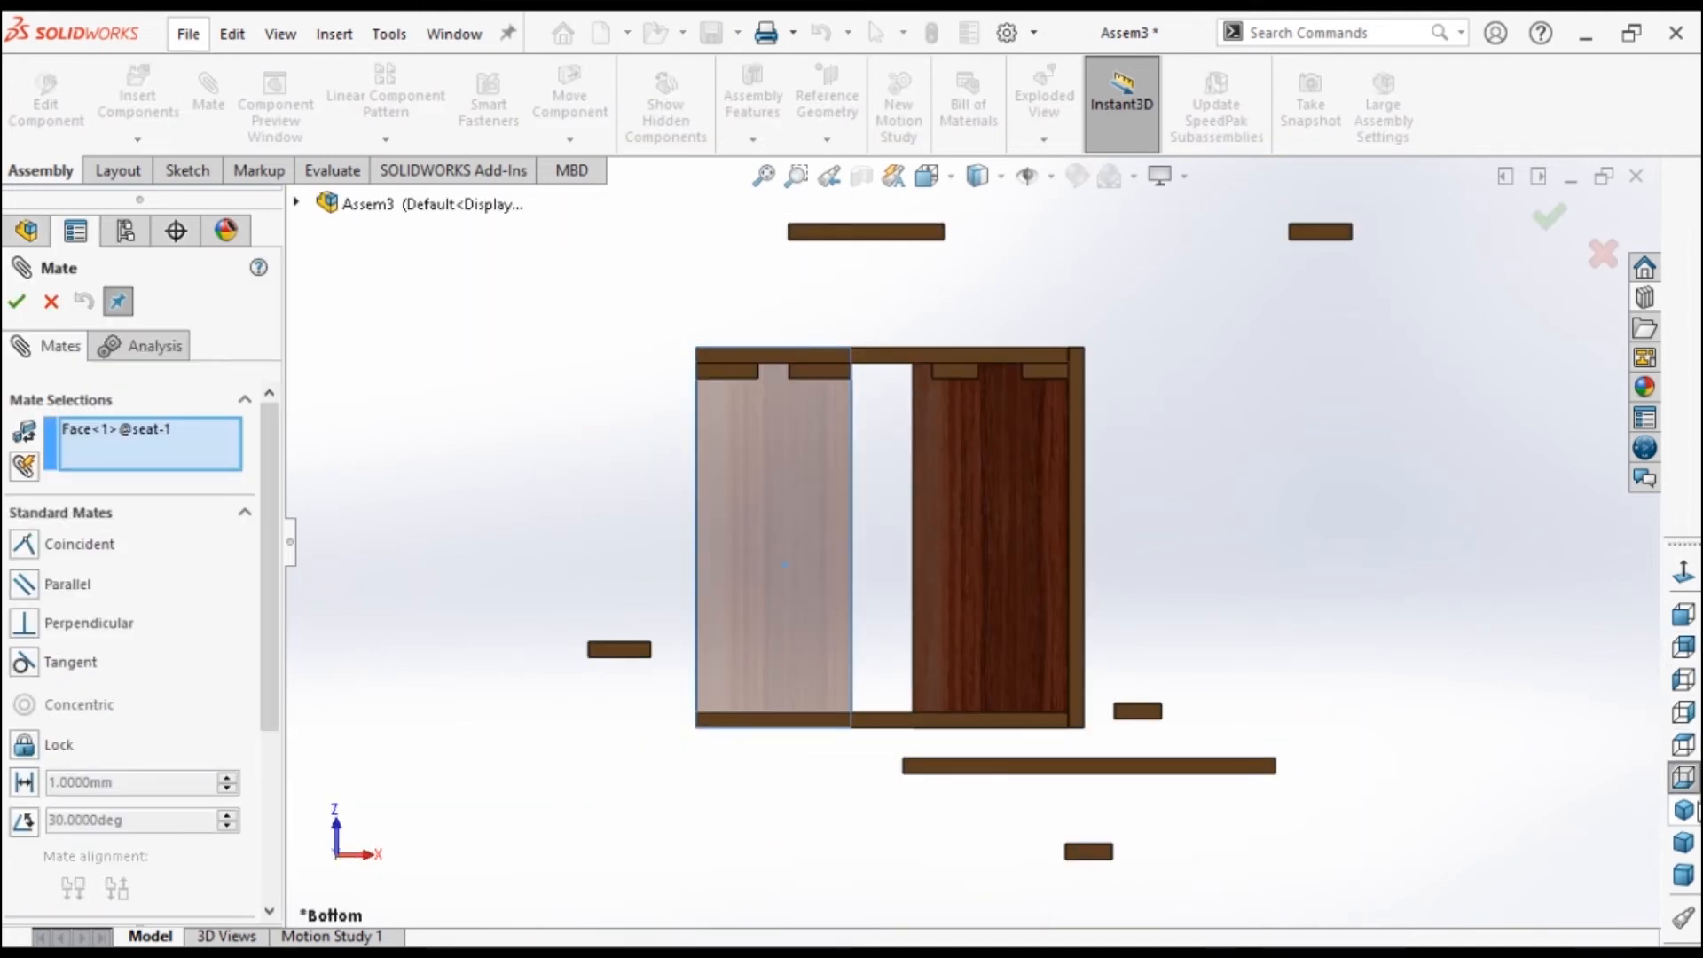
left_click(1683, 810)
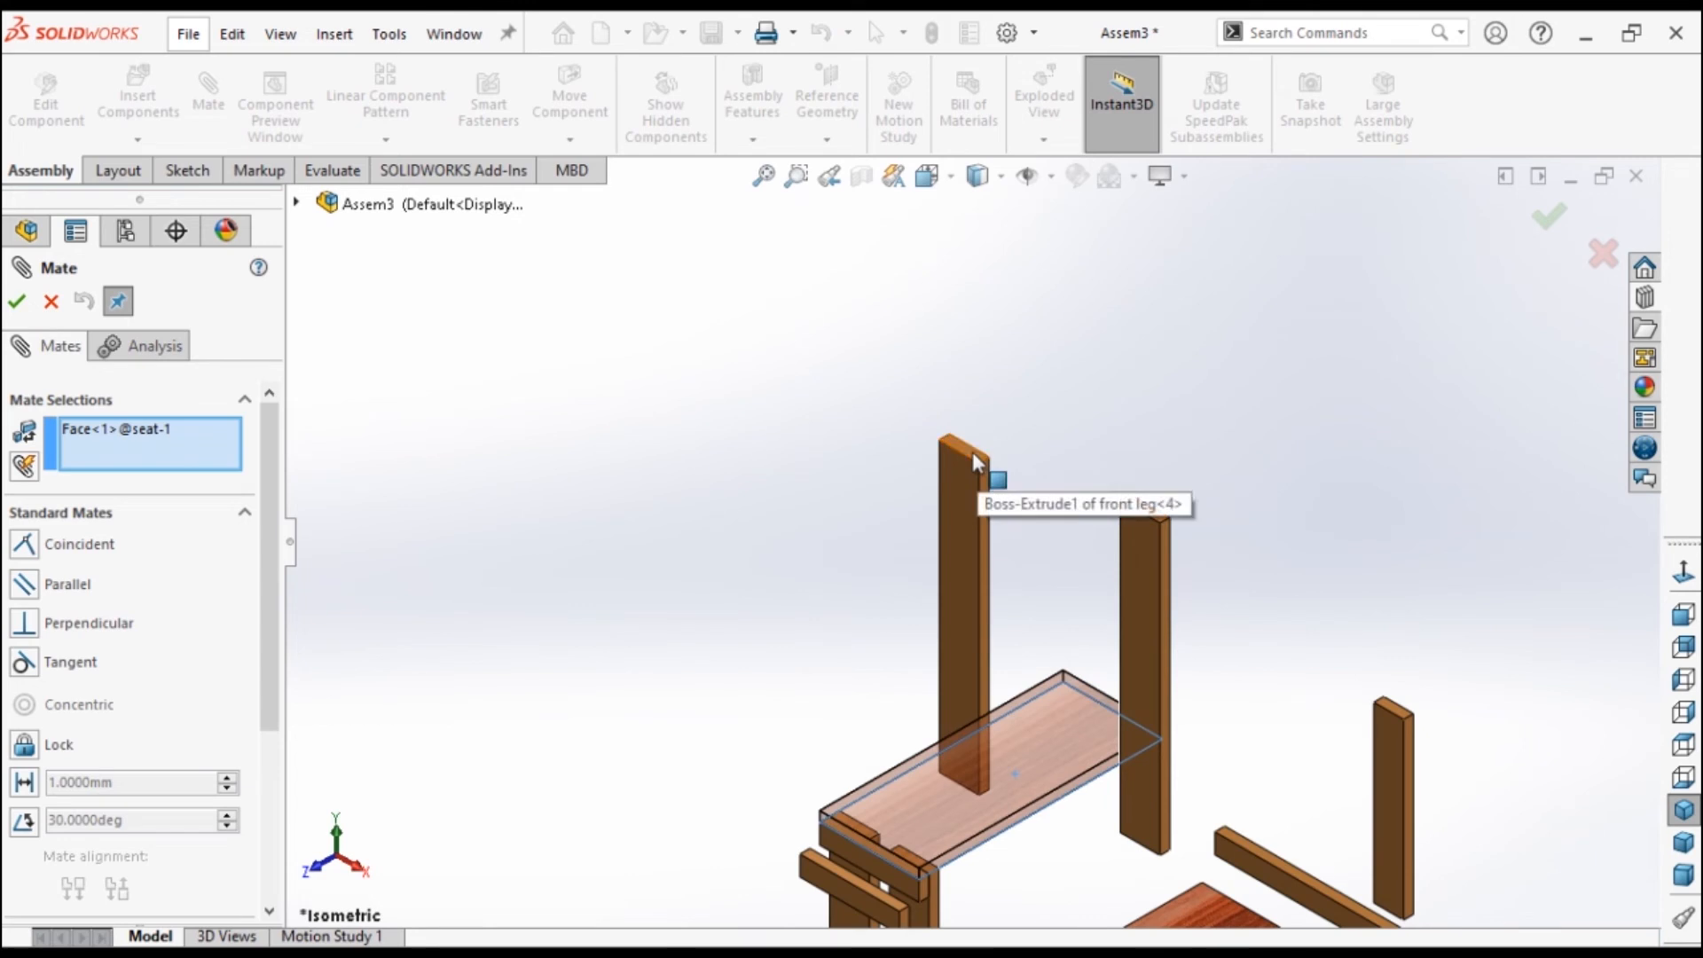
left_click(980, 460)
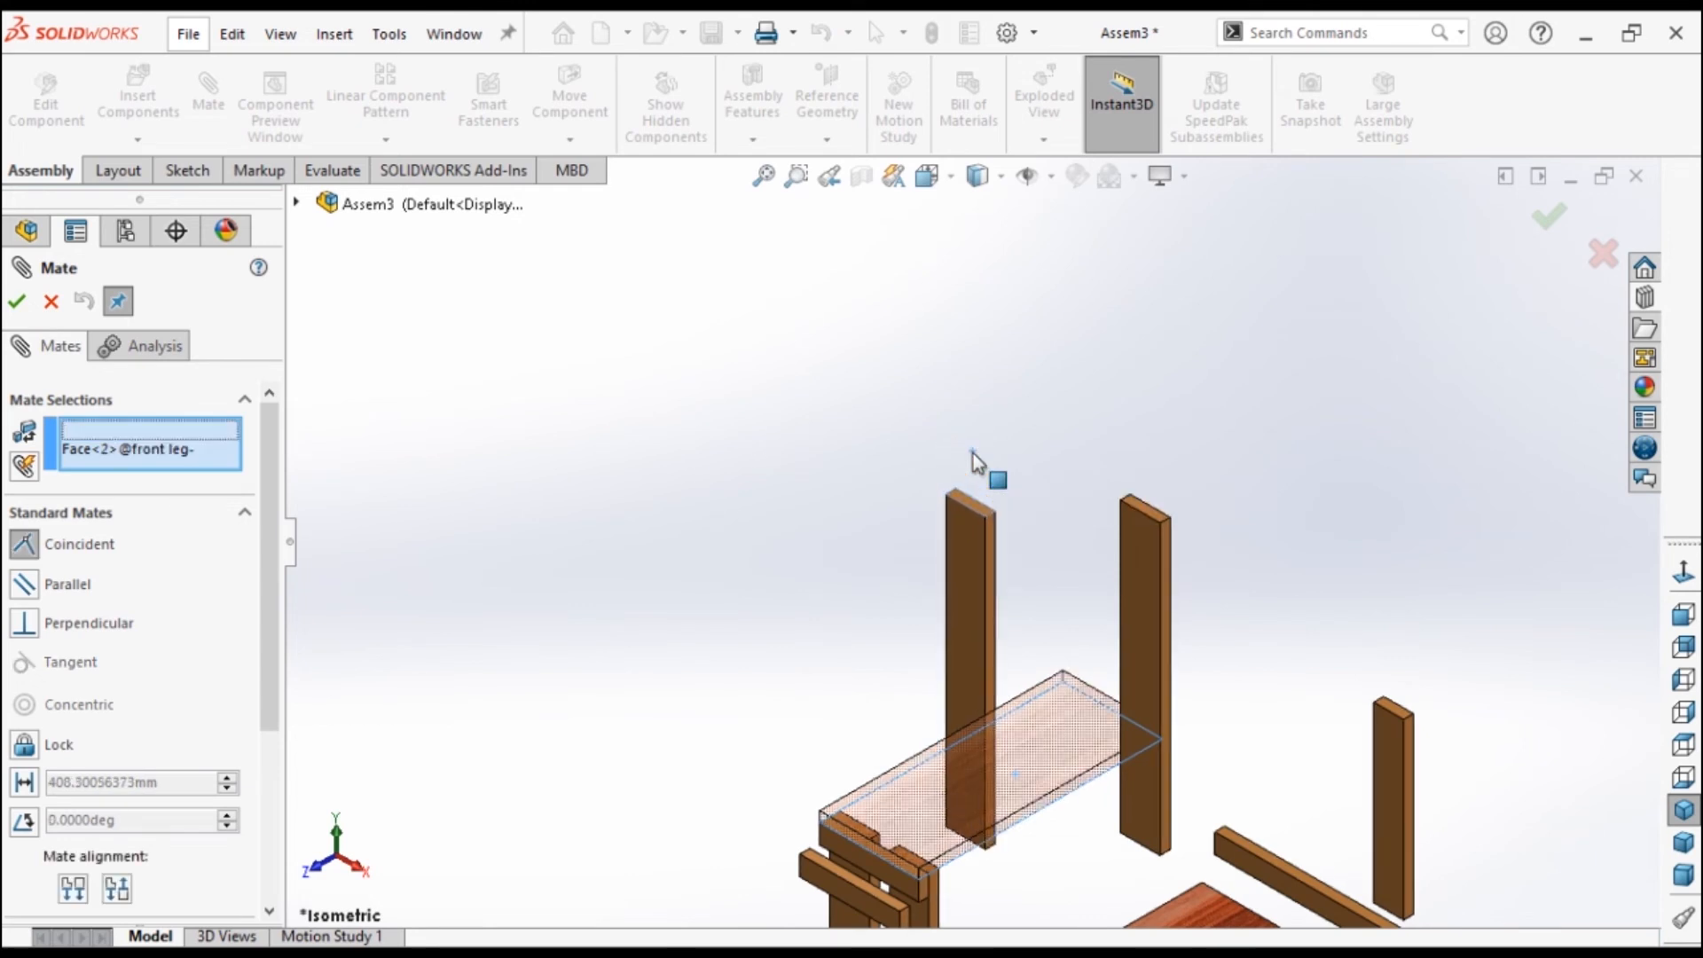
left_click(17, 304)
scroll(1001, 603, "up", 4)
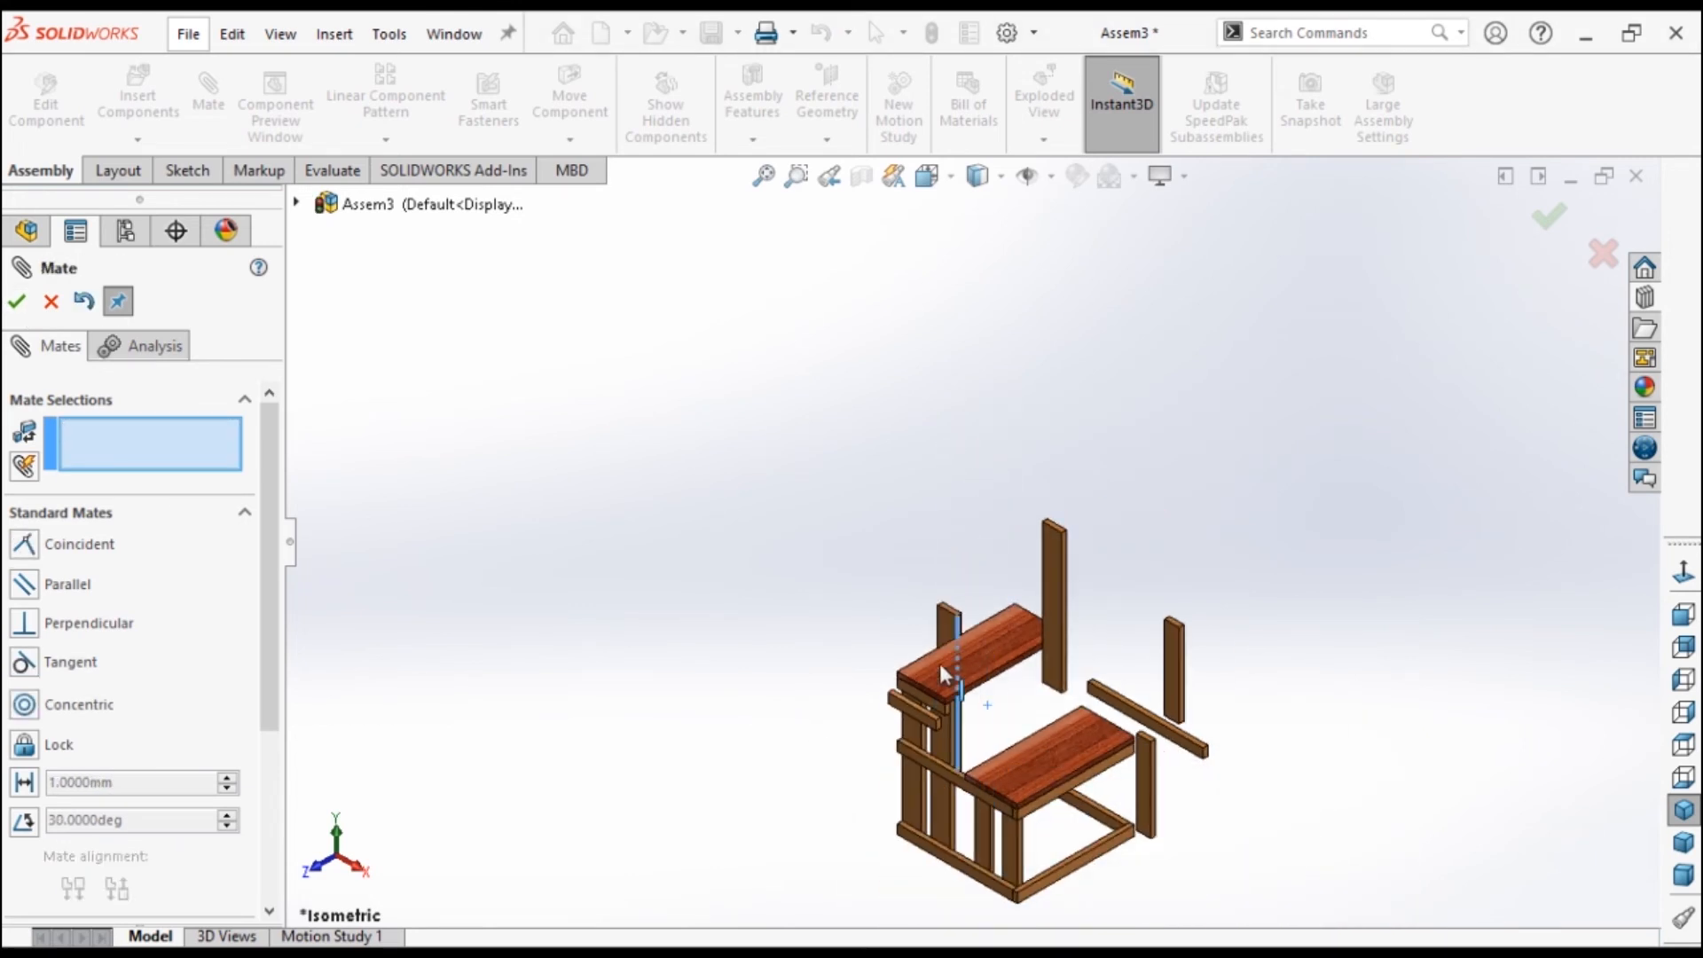
Make front leg<3>'s top end face coincident with the top end face of front leg<4>.
scroll(999, 551, "down", 4)
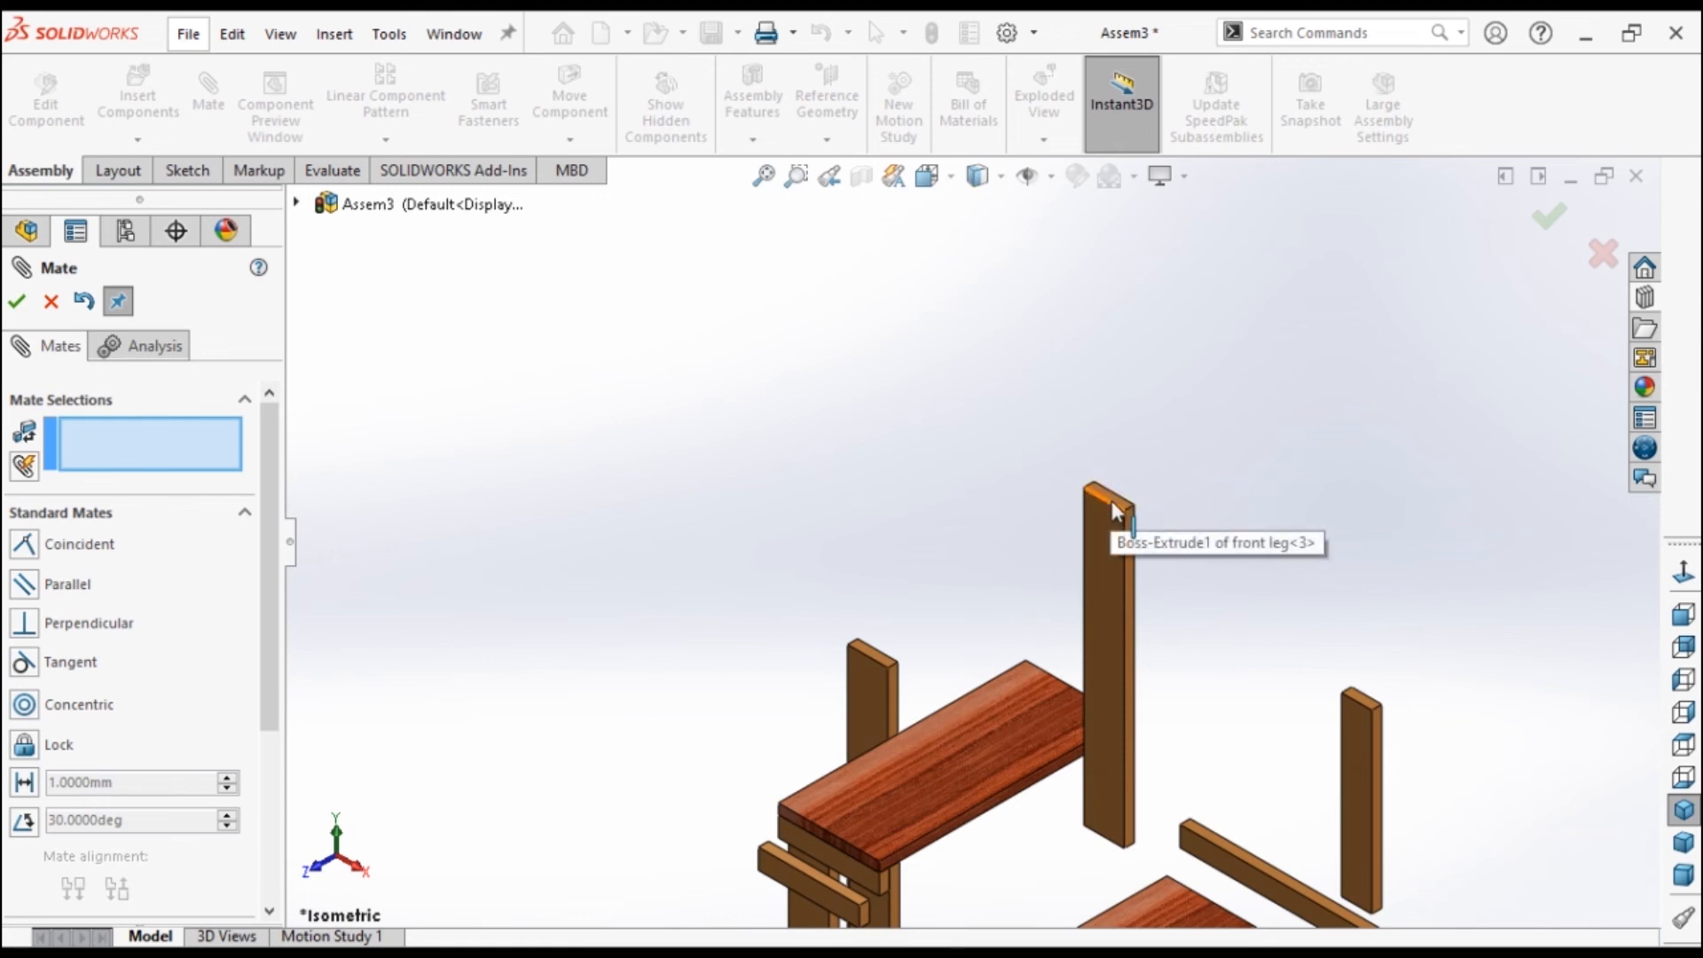
left_click(1110, 500)
scroll(897, 648, "down", 4)
left_click(876, 673)
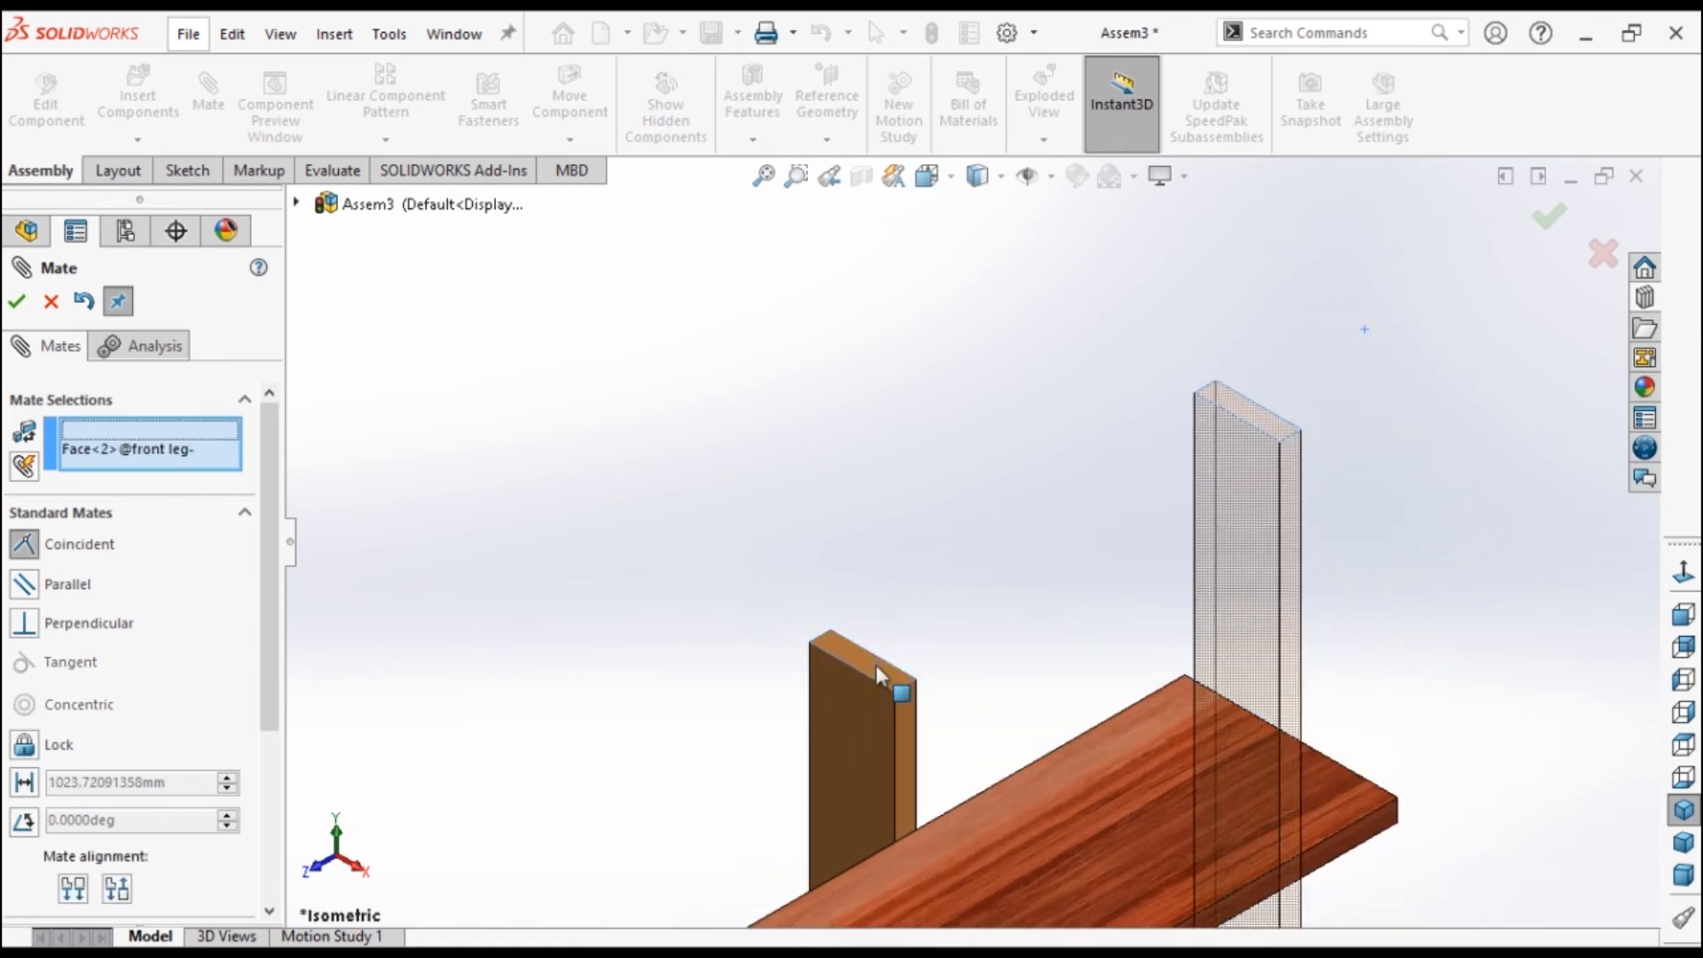
left_click(18, 302)
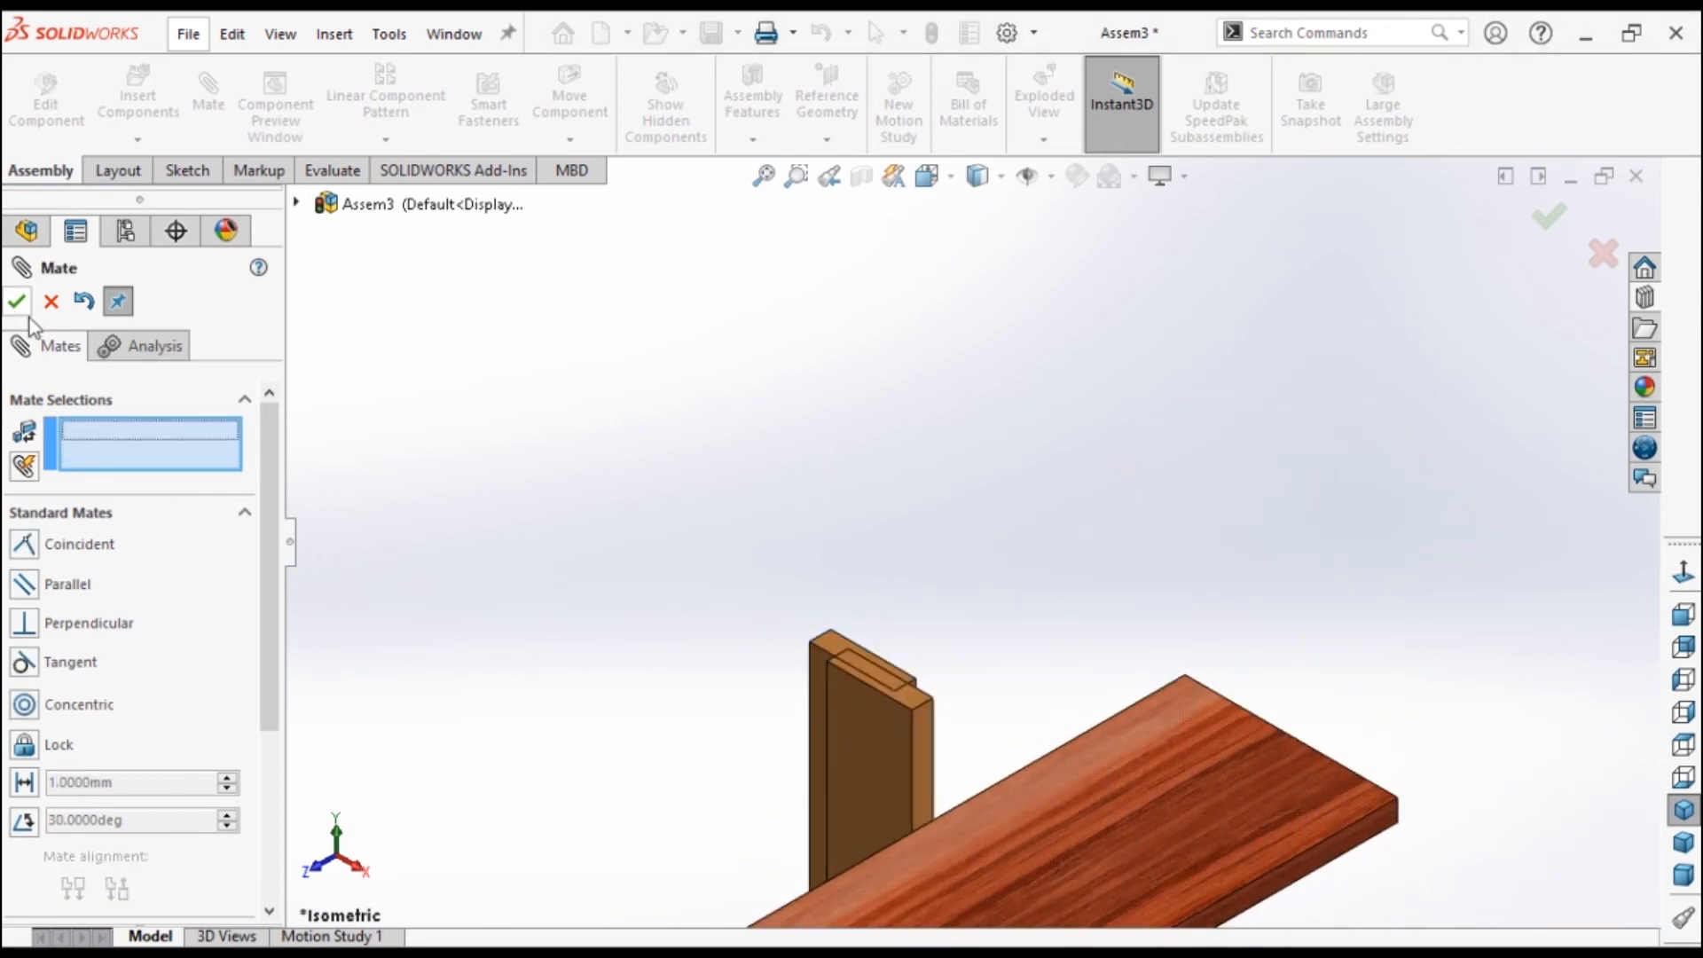
Pull front leg<3> away from front leg<4> and make its narrow side face coincident with the upper board's long edge face.
scroll(859, 624, "up", 4)
left_click_drag(943, 626, 1179, 706)
scroll(1278, 723, "down", 4)
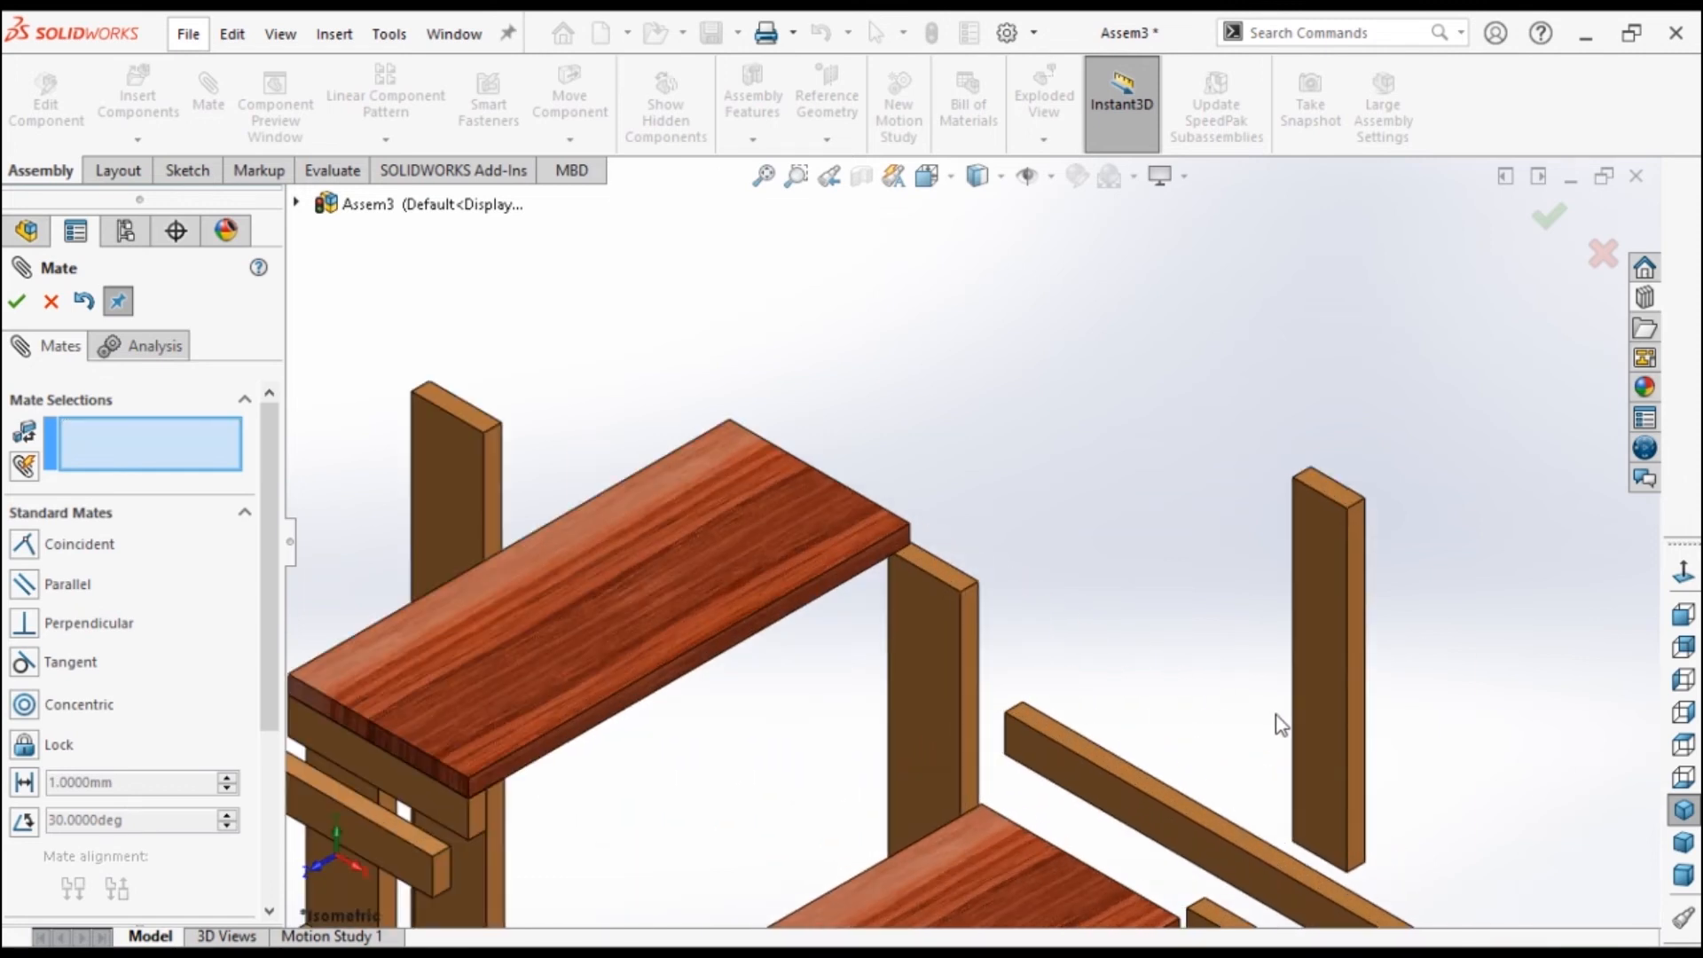
left_click(828, 593)
left_click(972, 632)
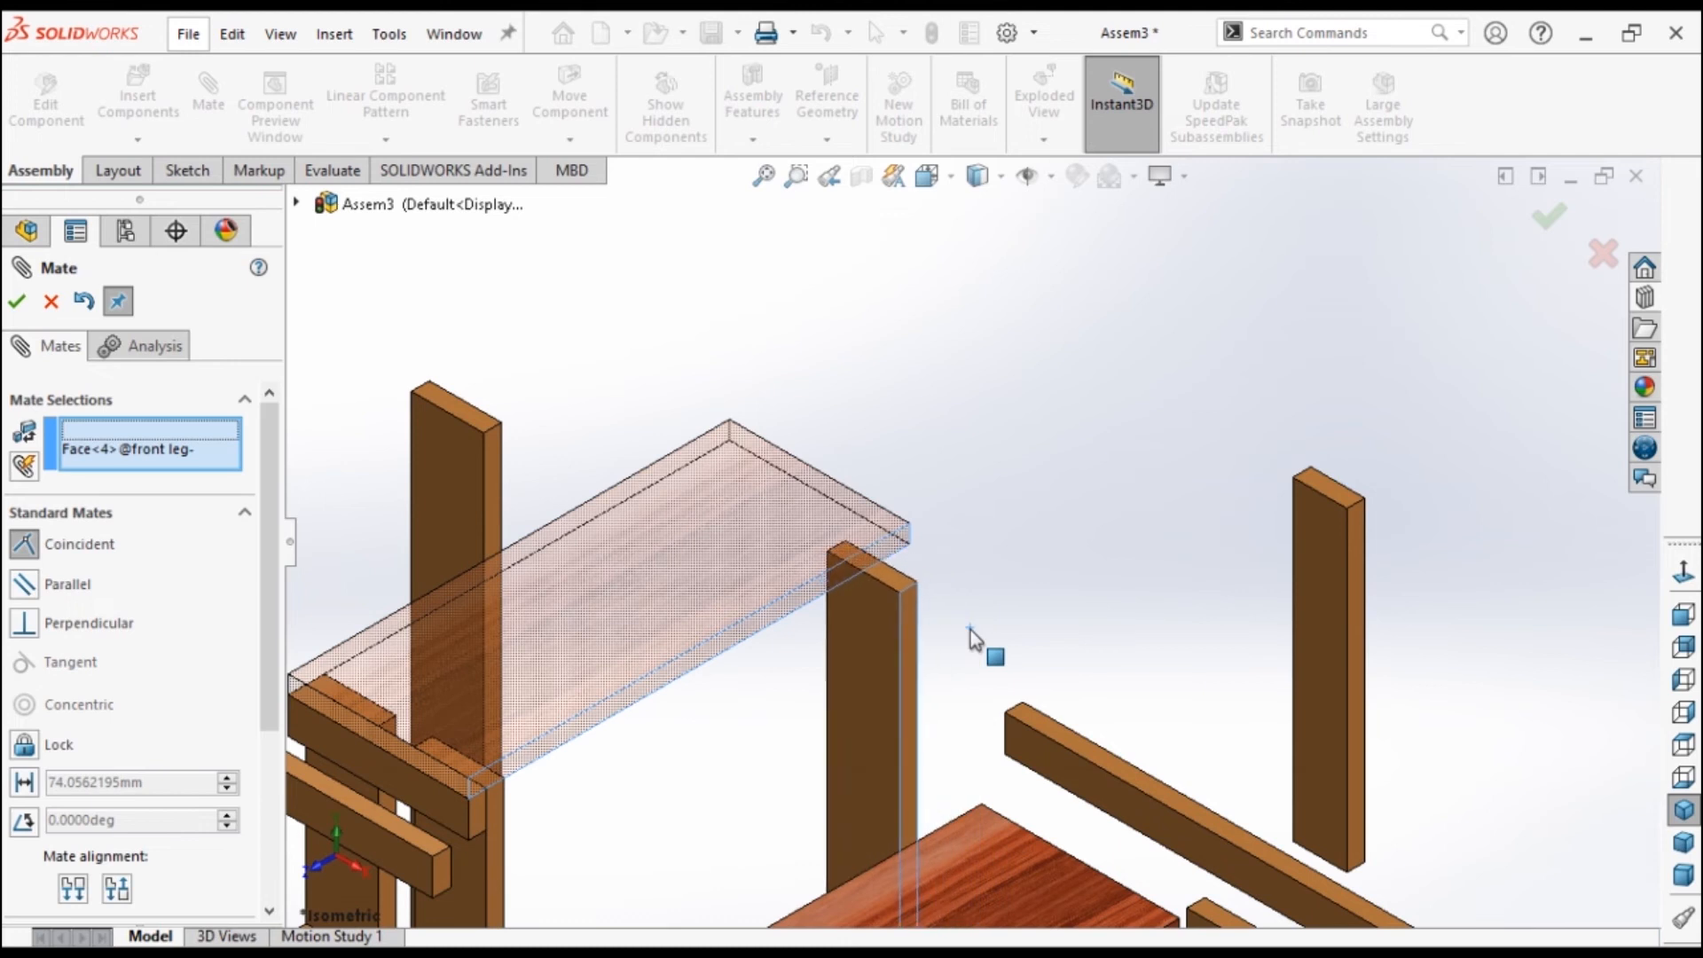
left_click(17, 302)
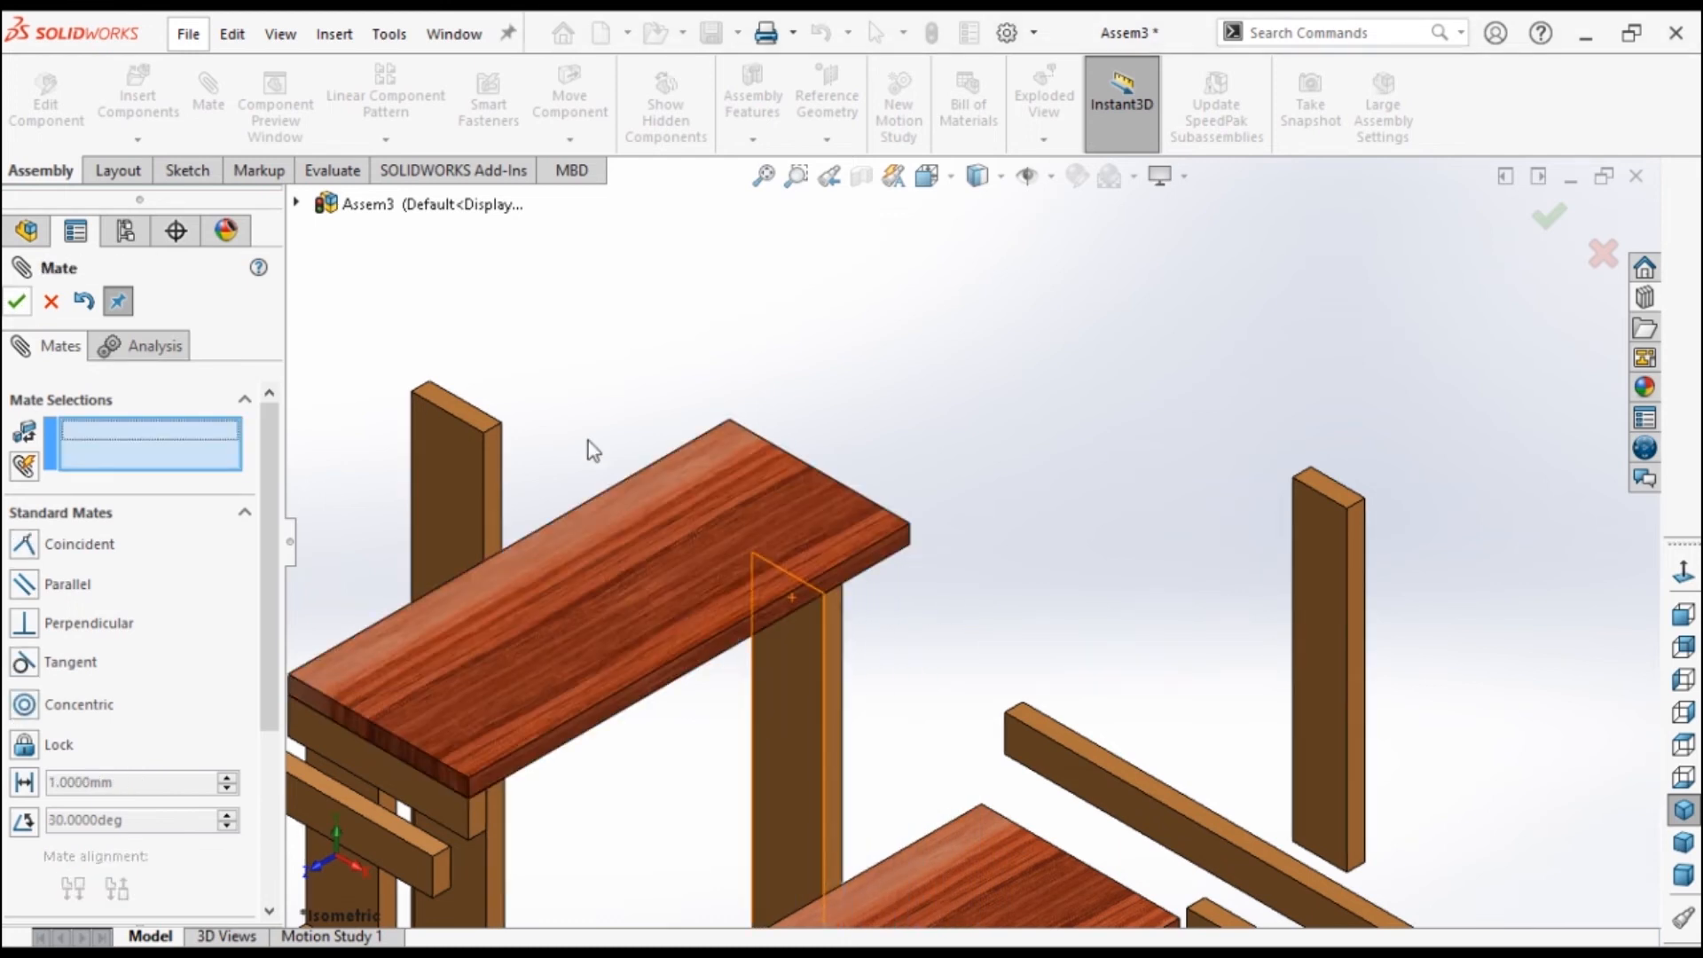
Make the broad face of back leg<3> coincident with the inner face of side rail<2>.
scroll(587, 439, "up", 3)
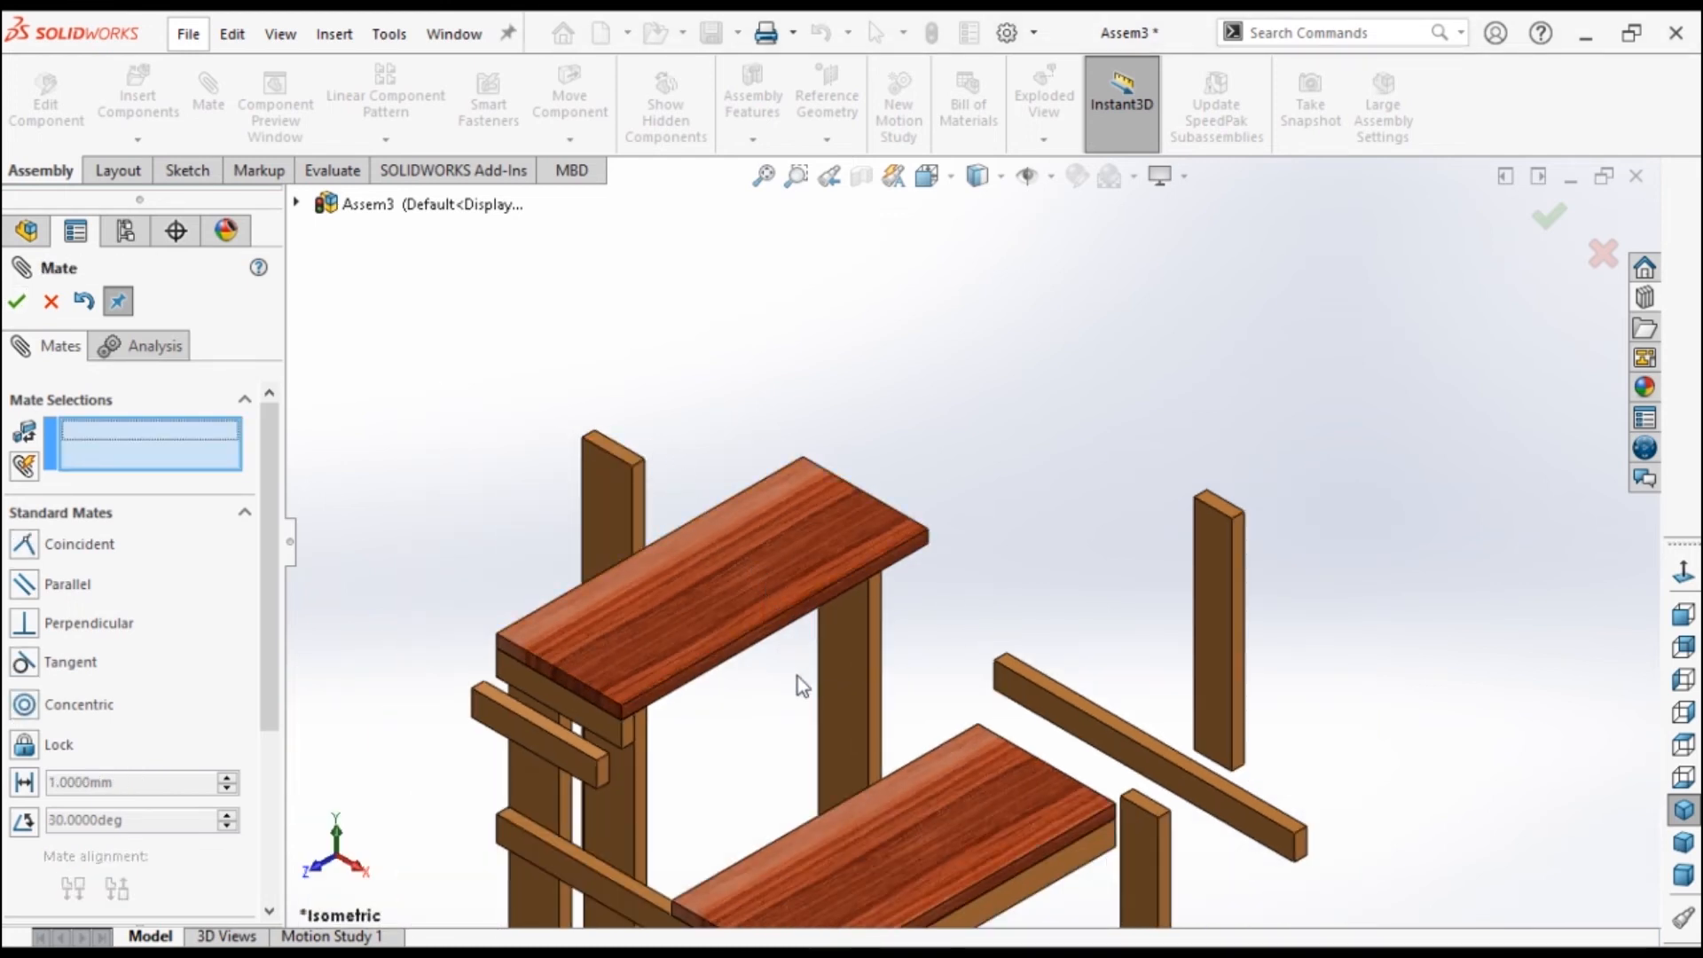
scroll(967, 577, "up", 5)
scroll(1069, 742, "down", 3)
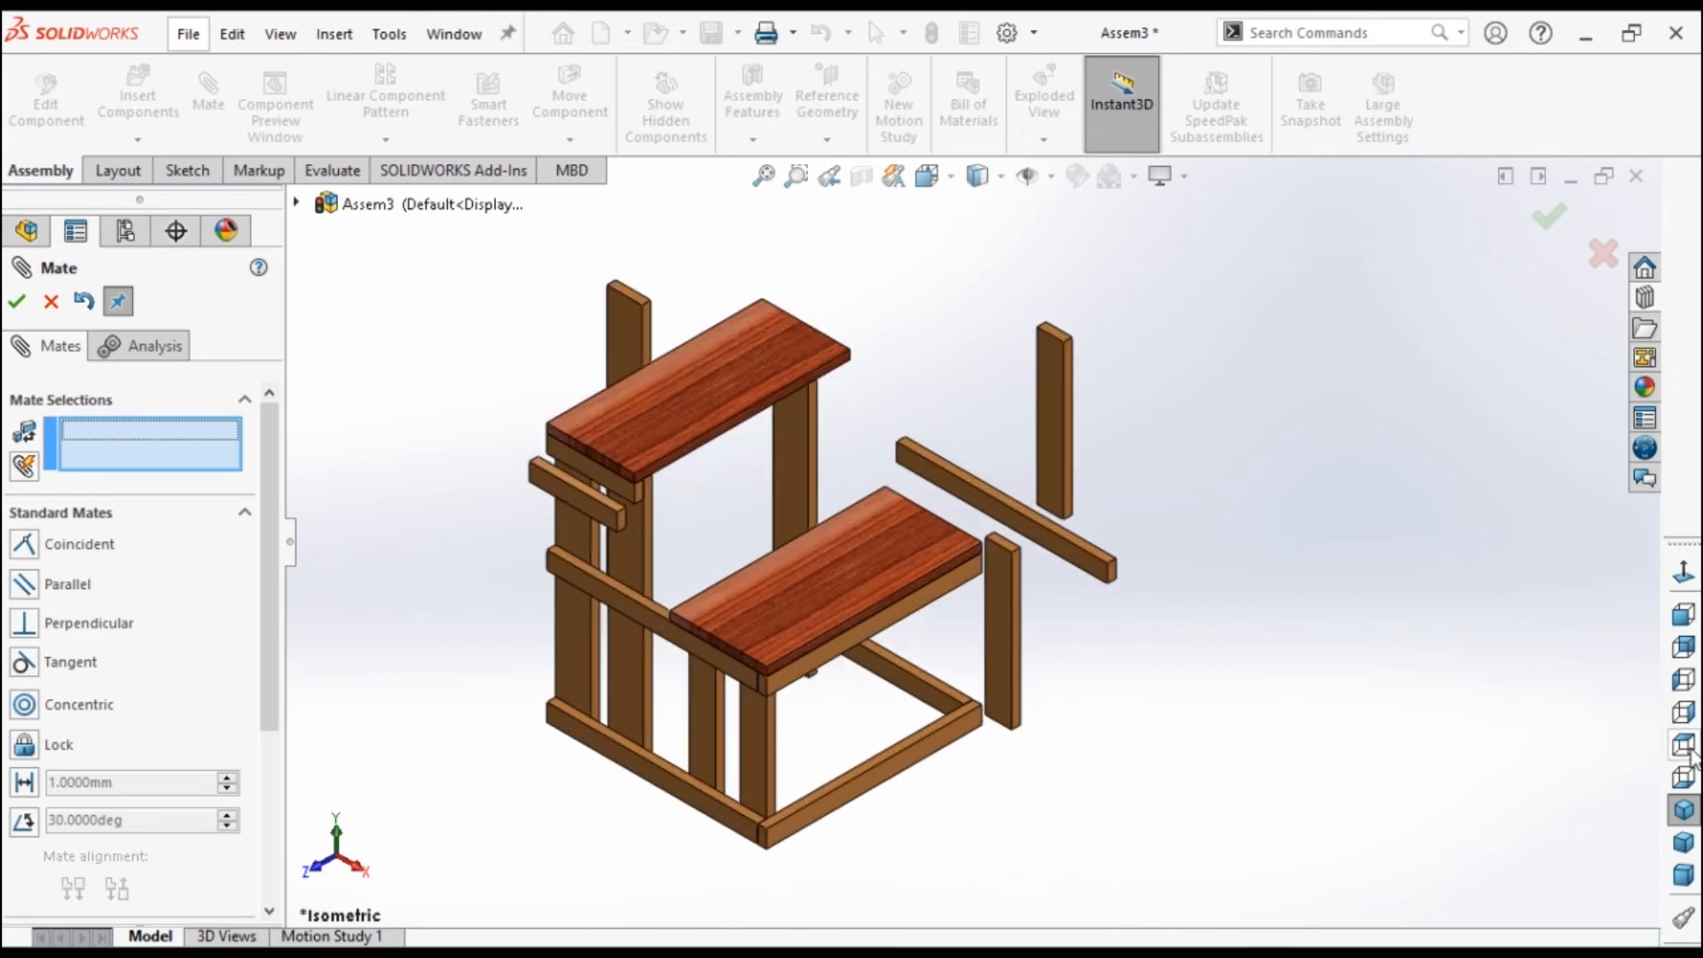
left_click(1684, 647)
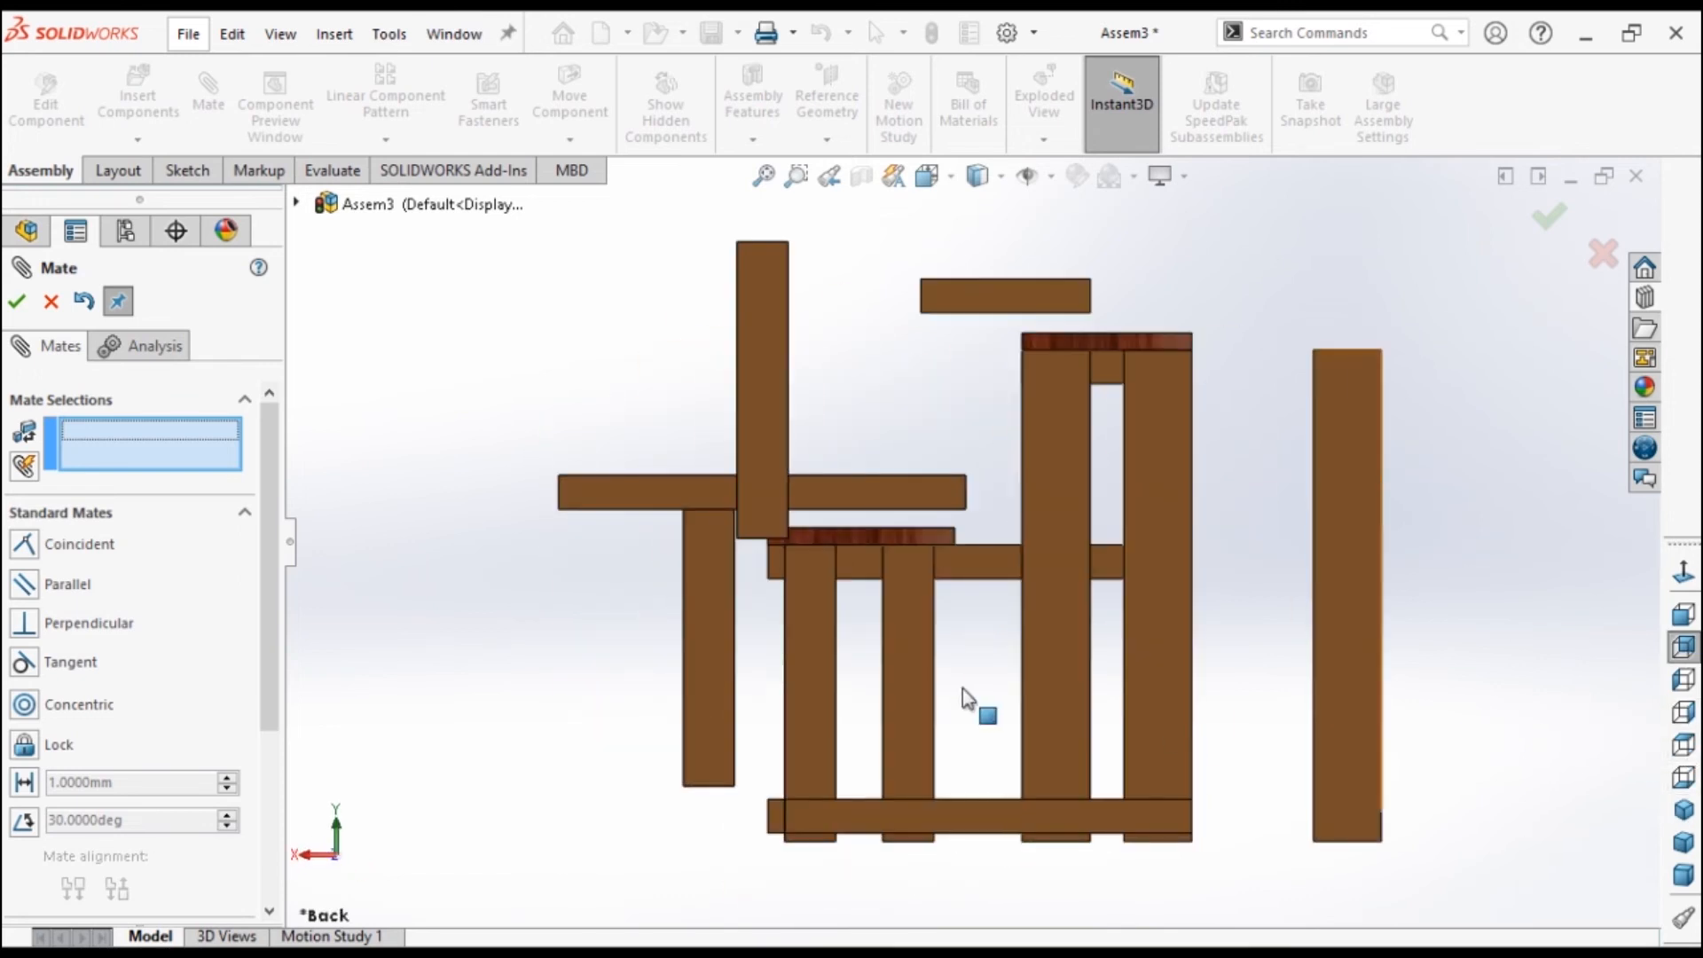
left_click(715, 626)
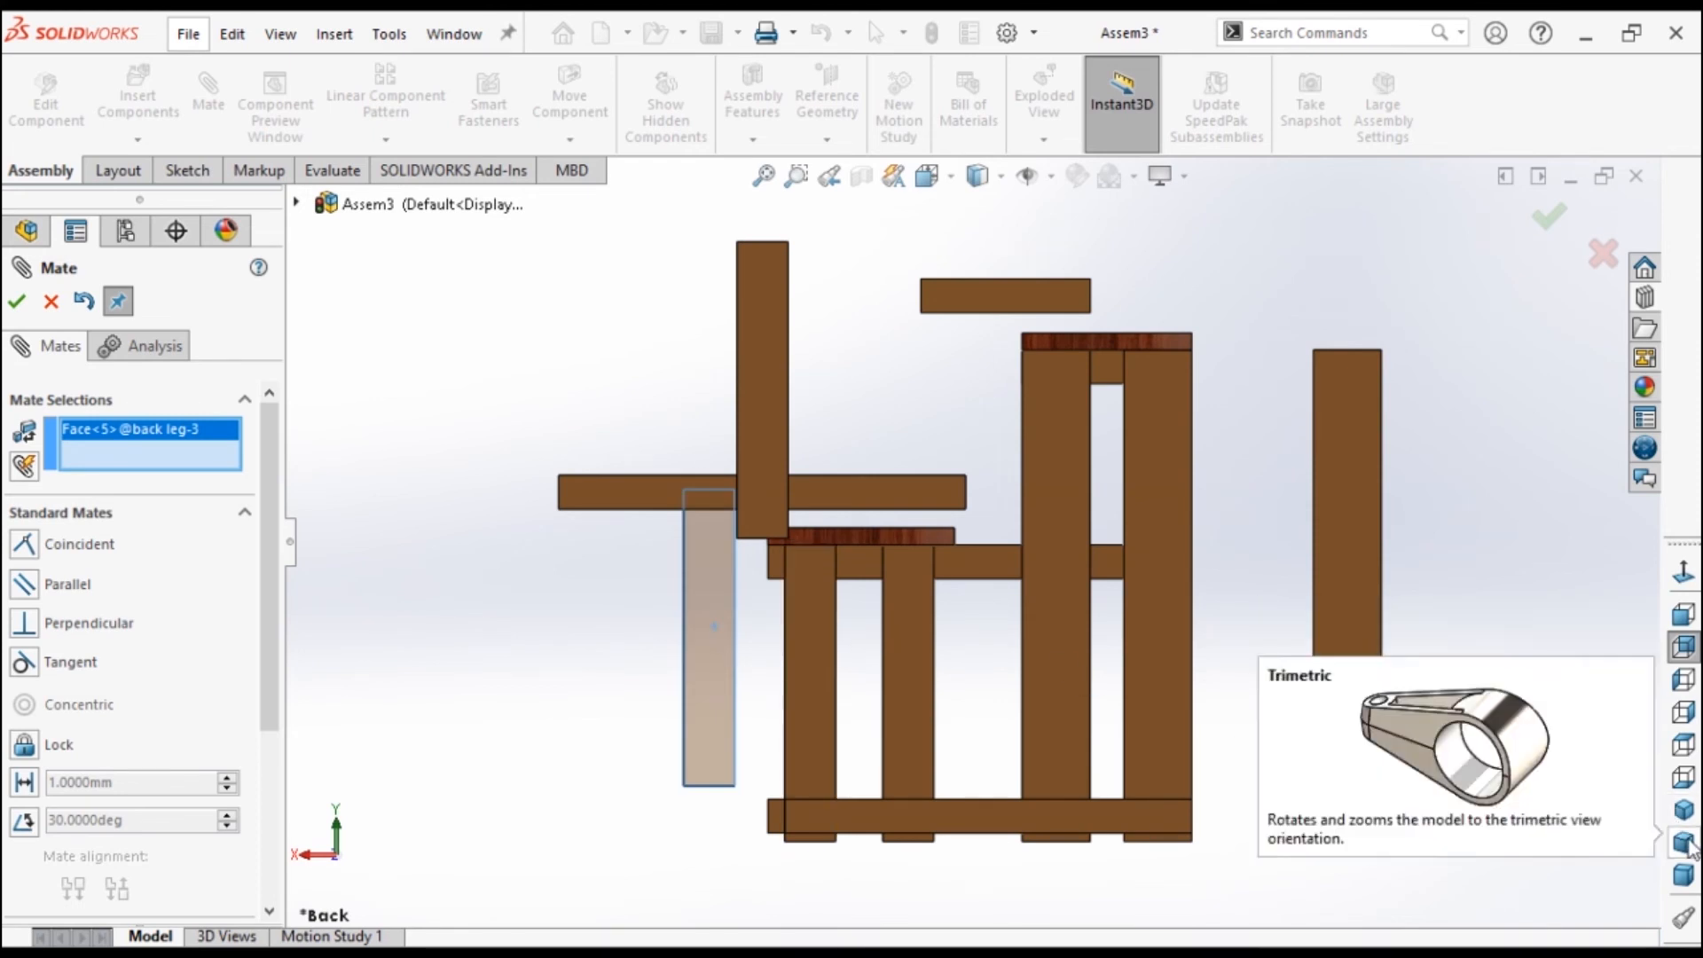
left_click(1675, 818)
scroll(1151, 683, "down", 2)
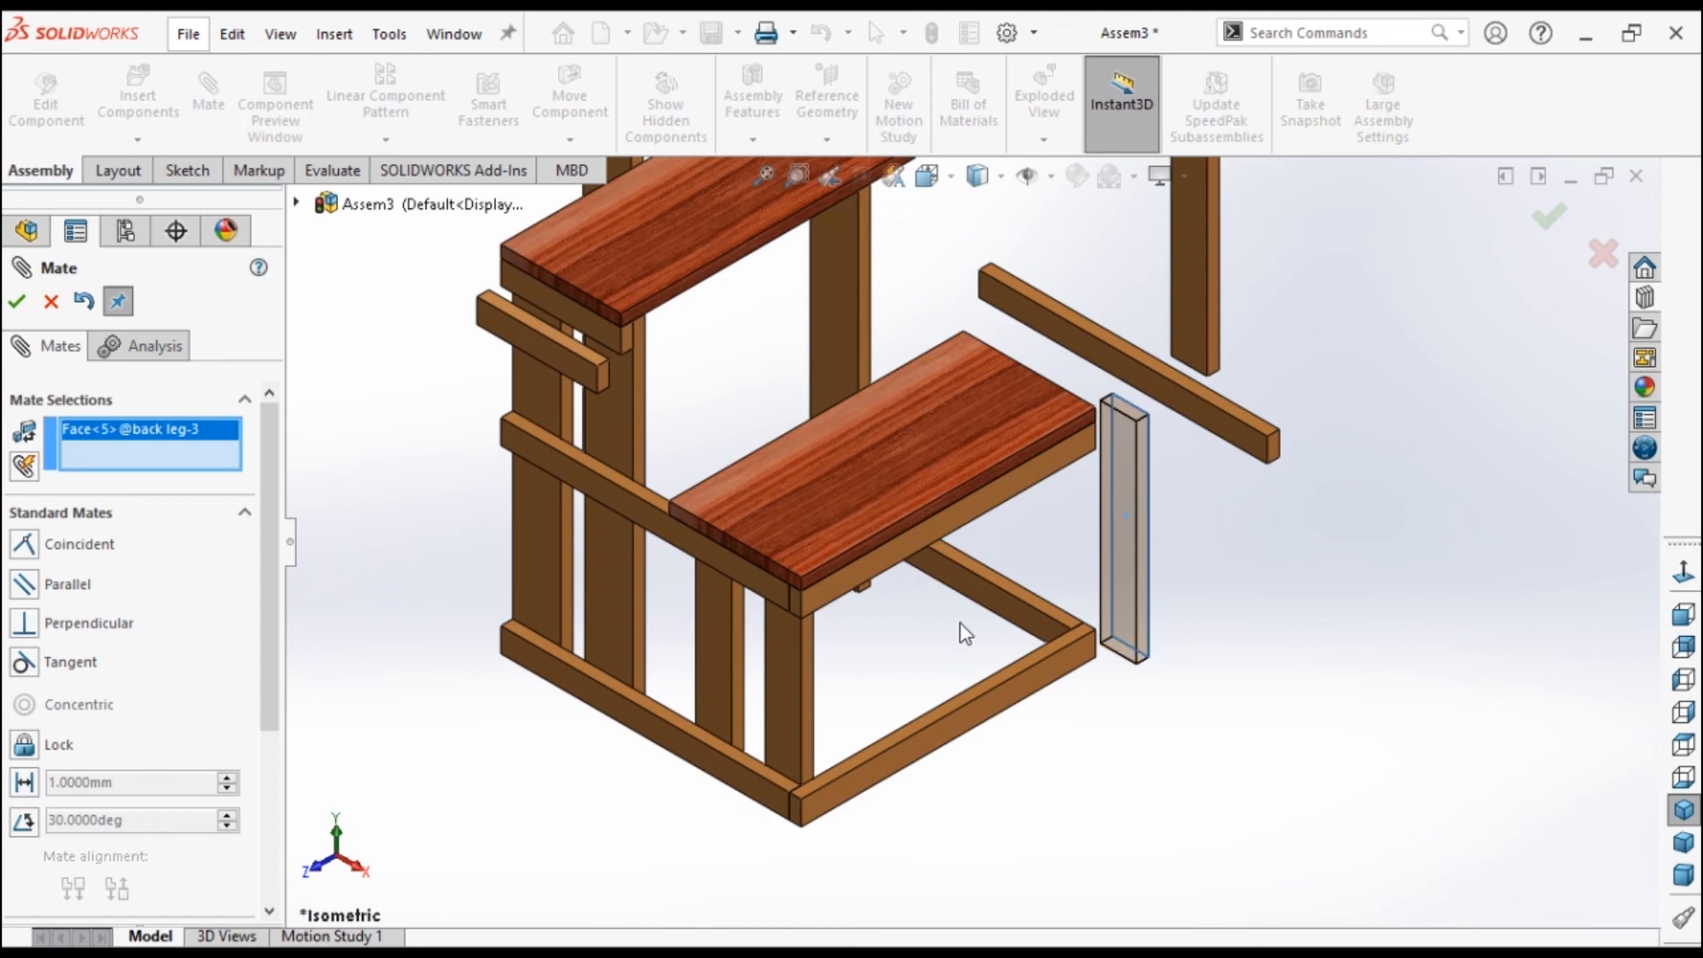
left_click(1018, 618)
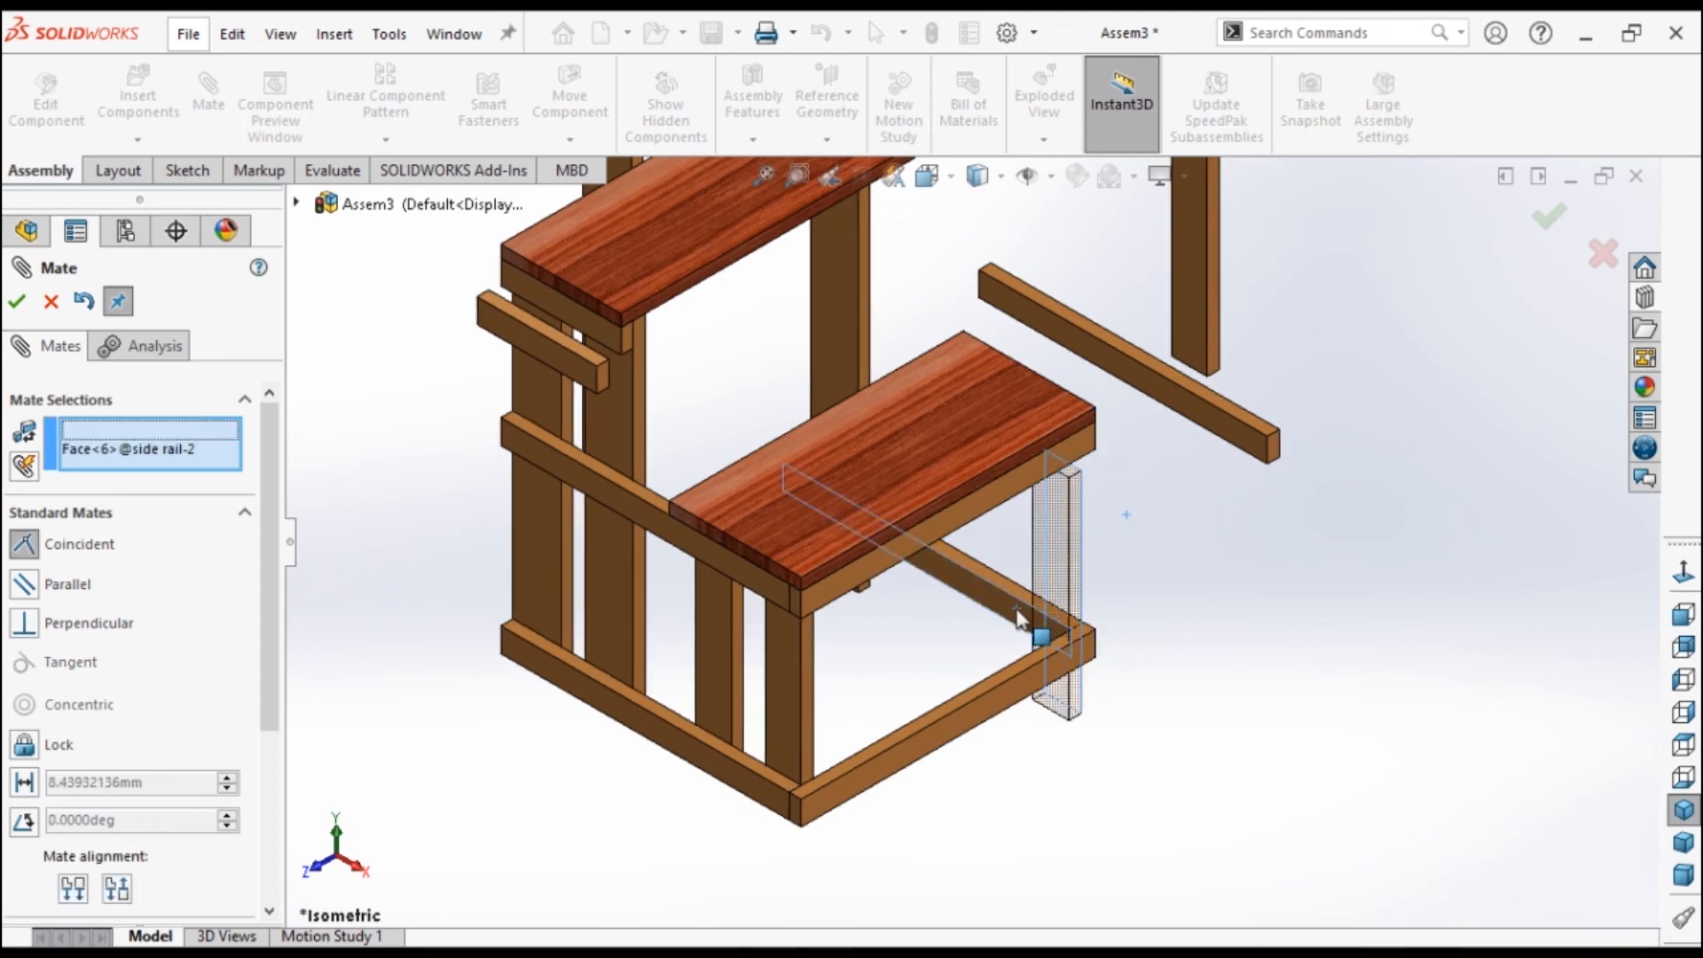
left_click(17, 303)
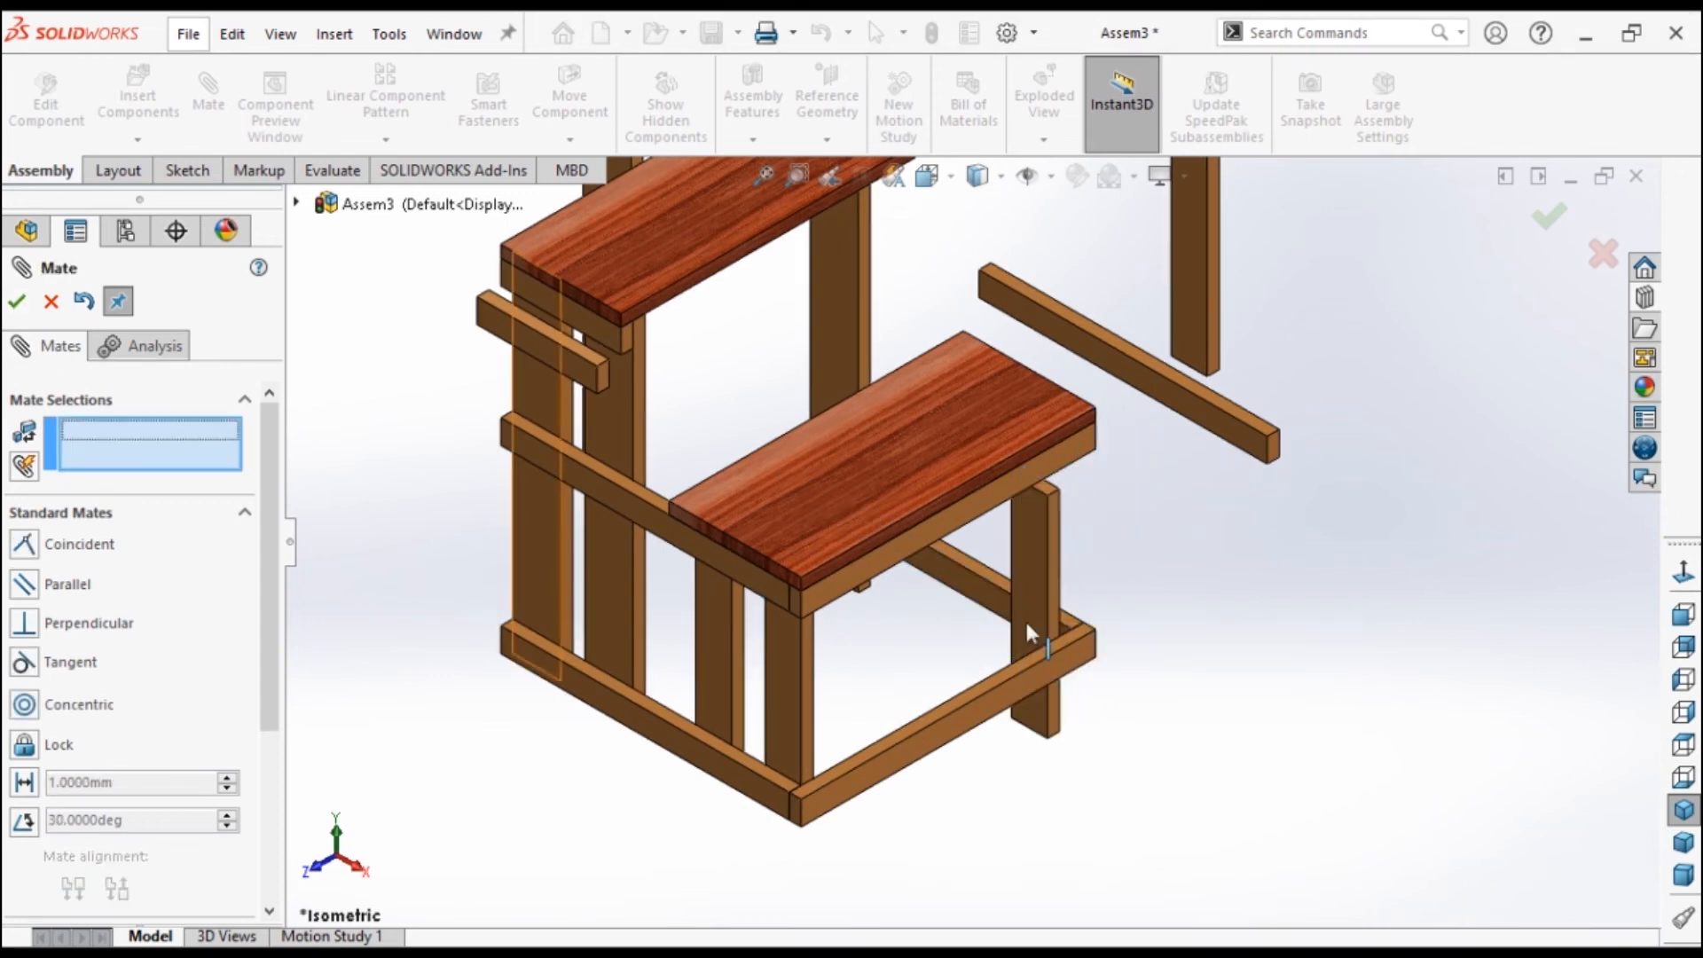
Raise back leg<3> under the lower board and make its bottom end face coincident with back leg<1>'s bottom end face.
left_click_drag(1024, 638, 1035, 596)
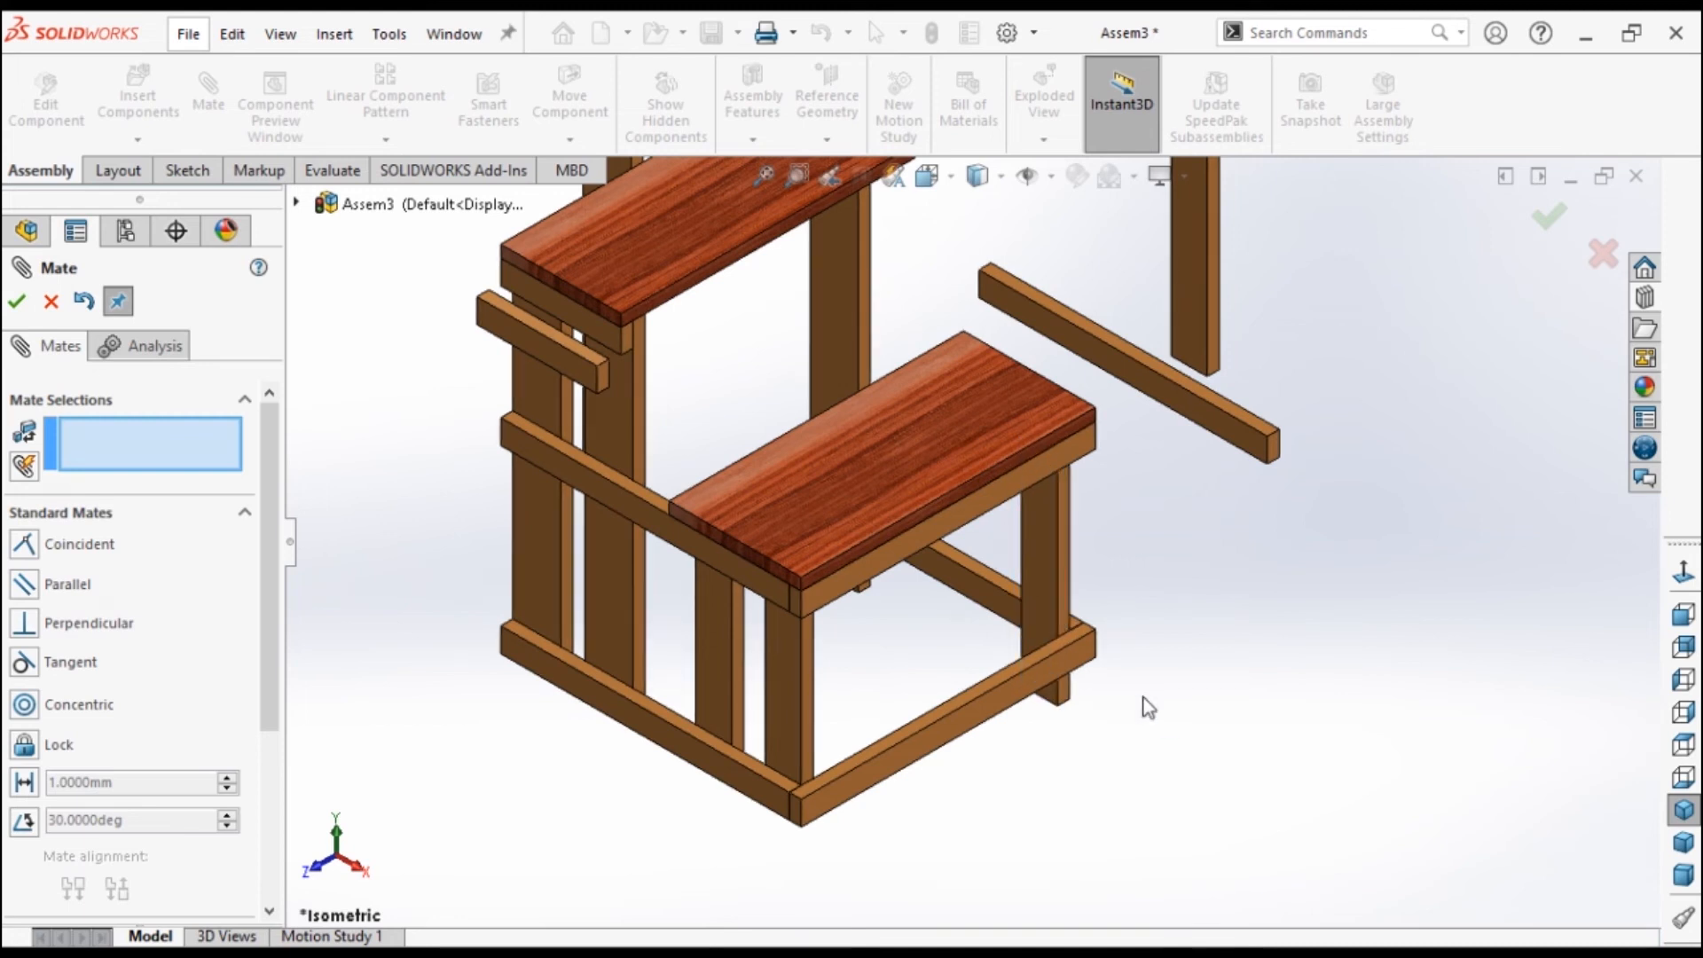
left_click(1683, 777)
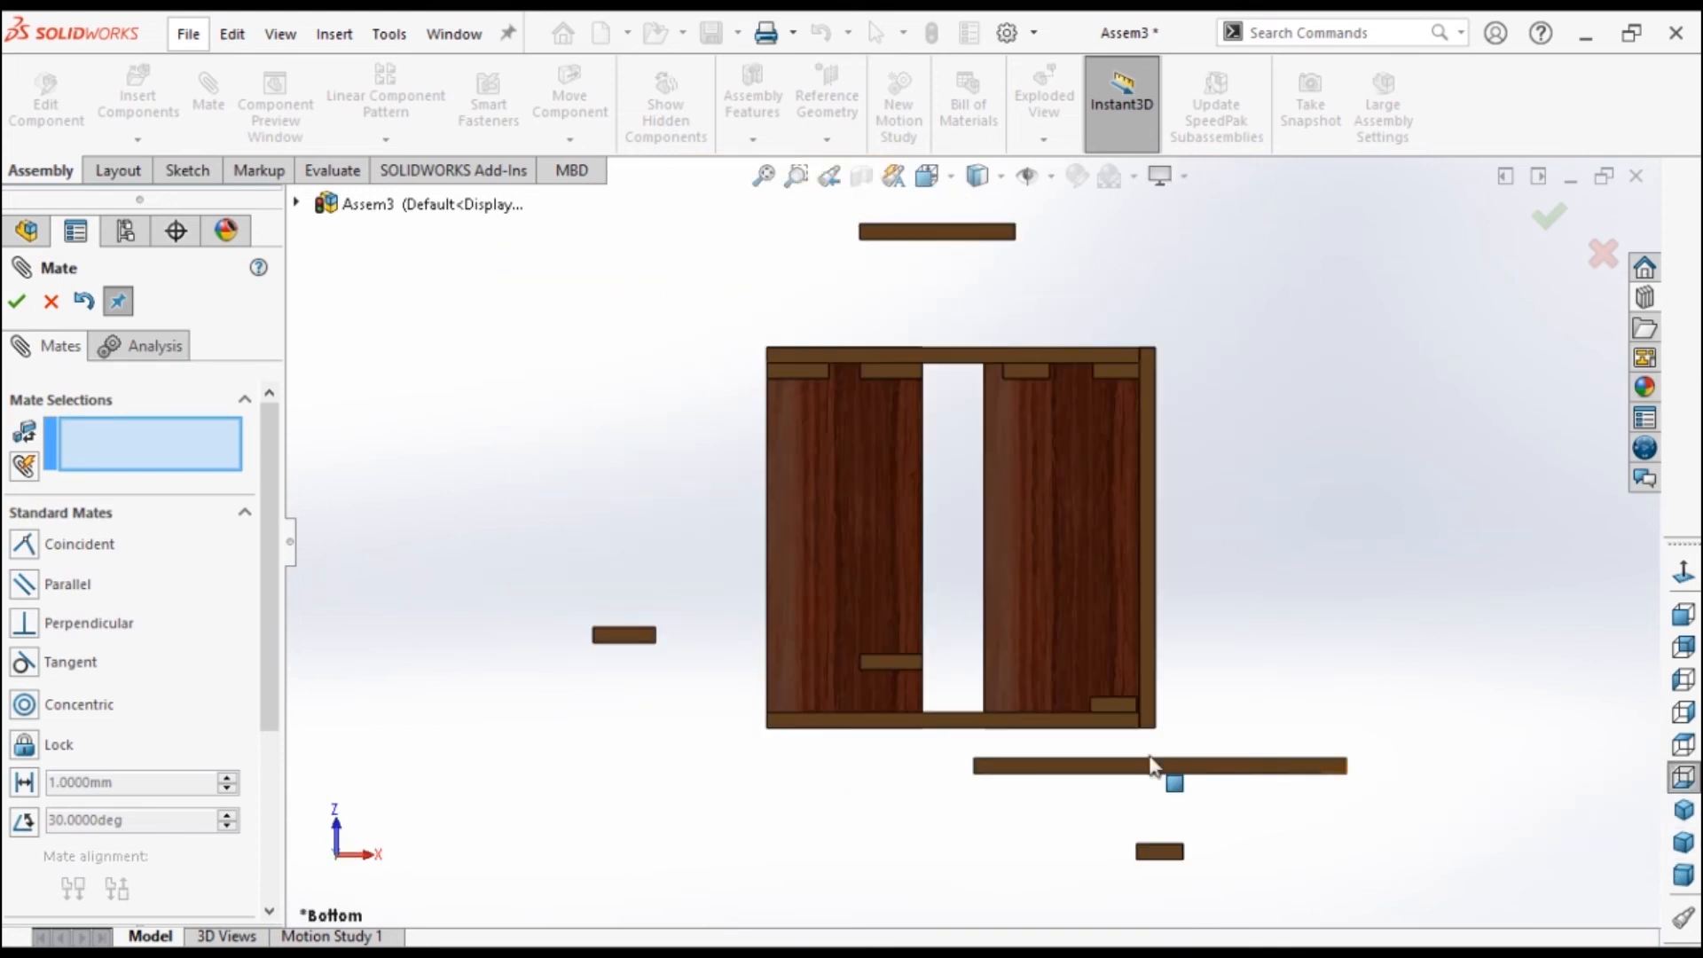
scroll(1058, 302, "down", 2)
left_click(992, 381)
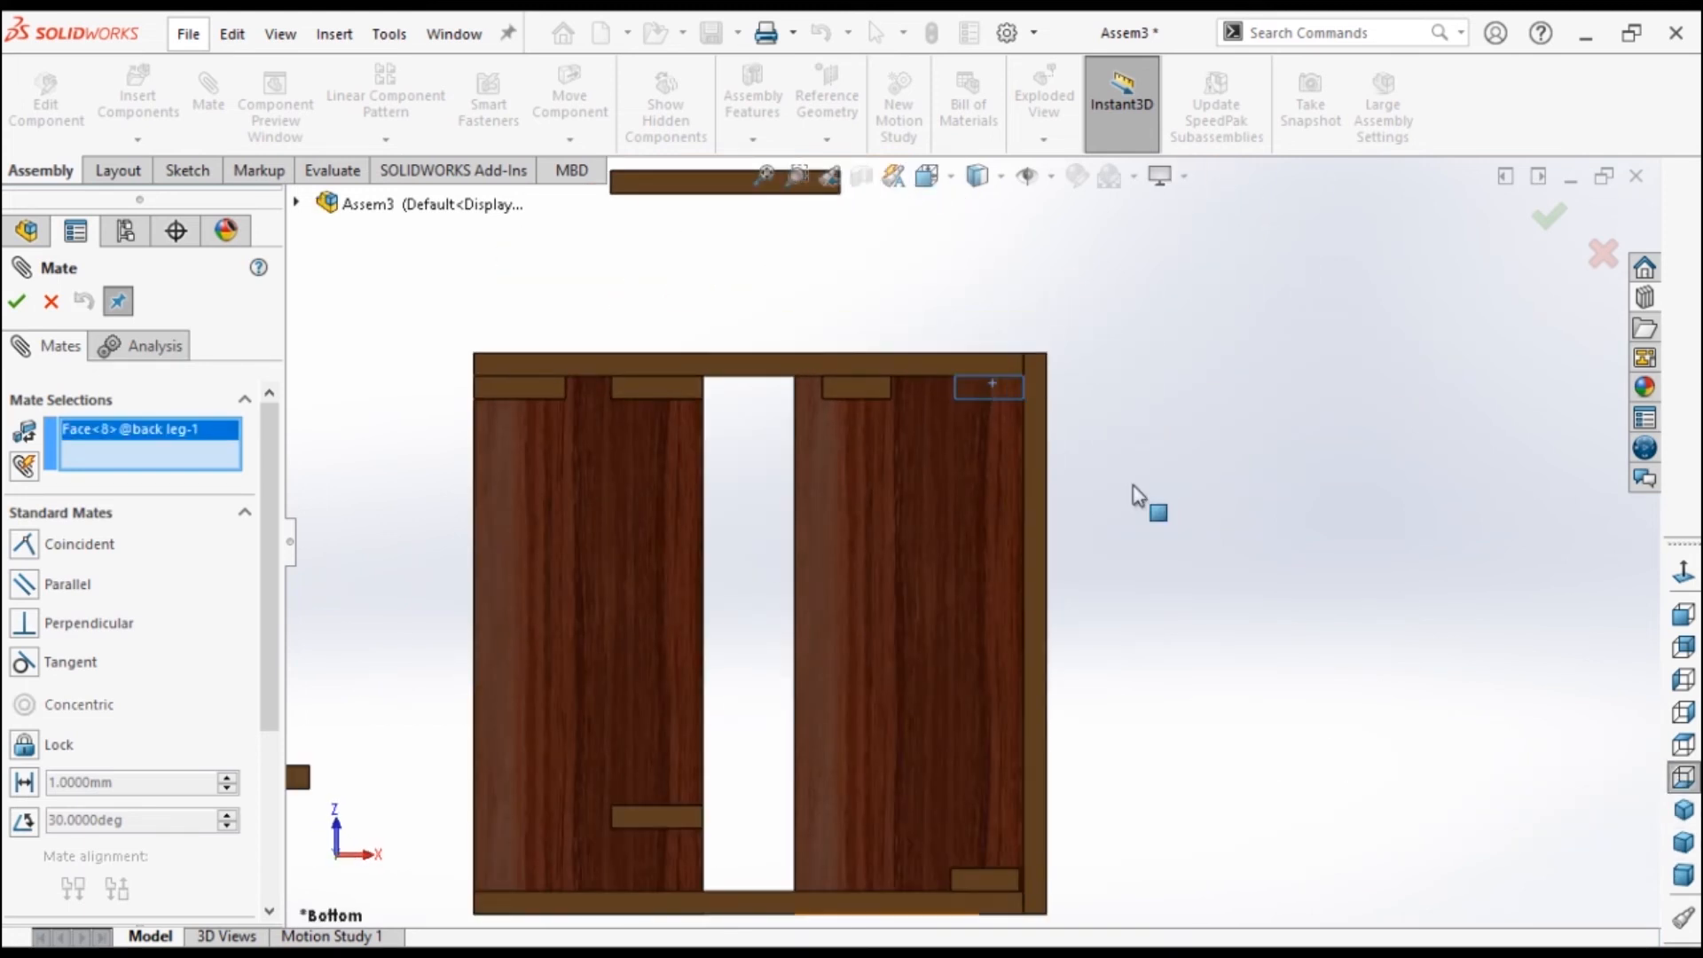
scroll(998, 497, "up", 3)
scroll(1000, 720, "down", 2)
left_click(985, 577)
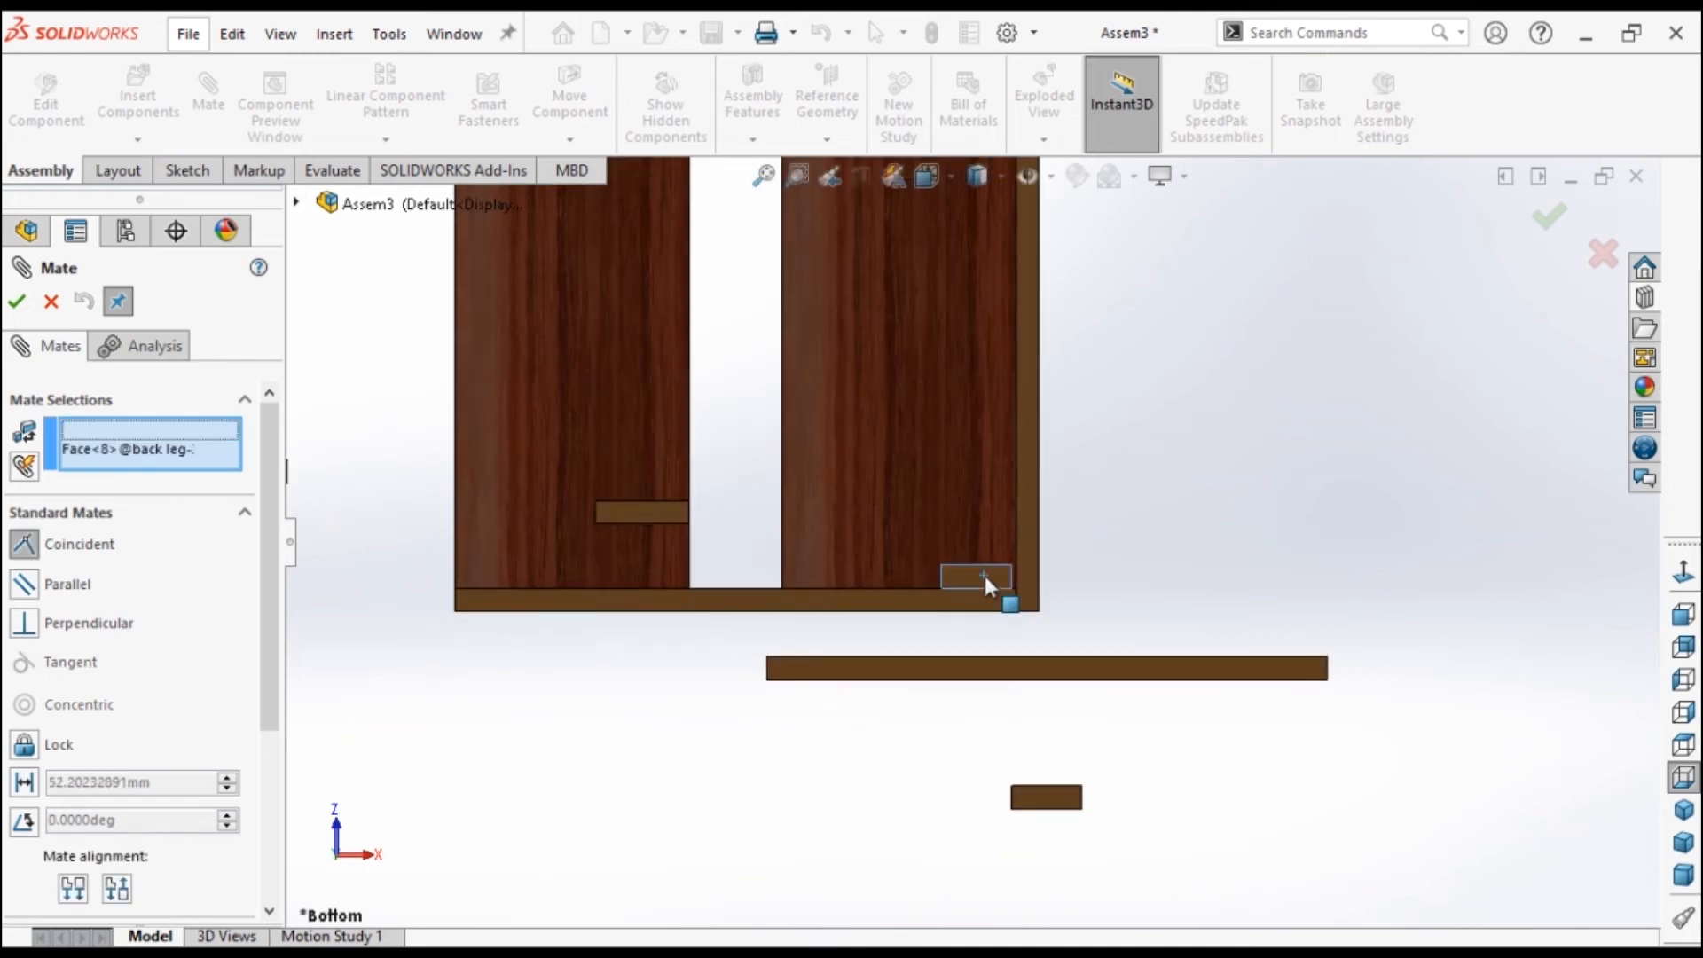
left_click(16, 301)
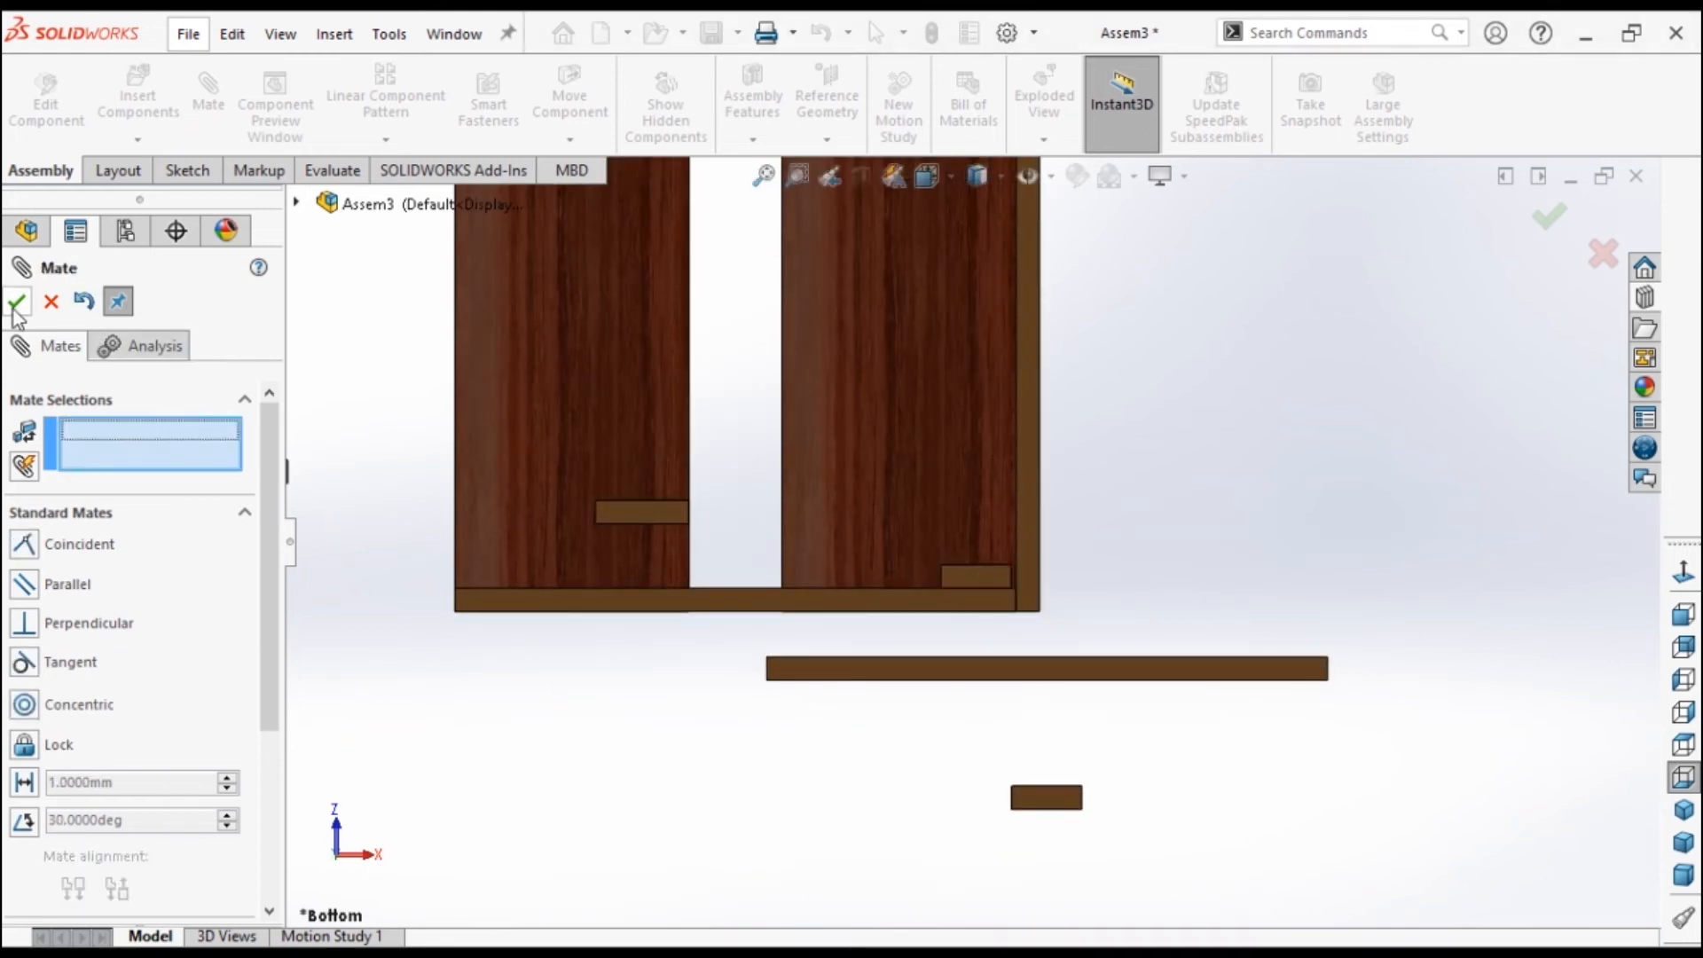
Move the remaining loose short leg to the lower board, placing it beside back leg<3> near the far side rail.
left_click(1685, 810)
scroll(1103, 589, "down", 4)
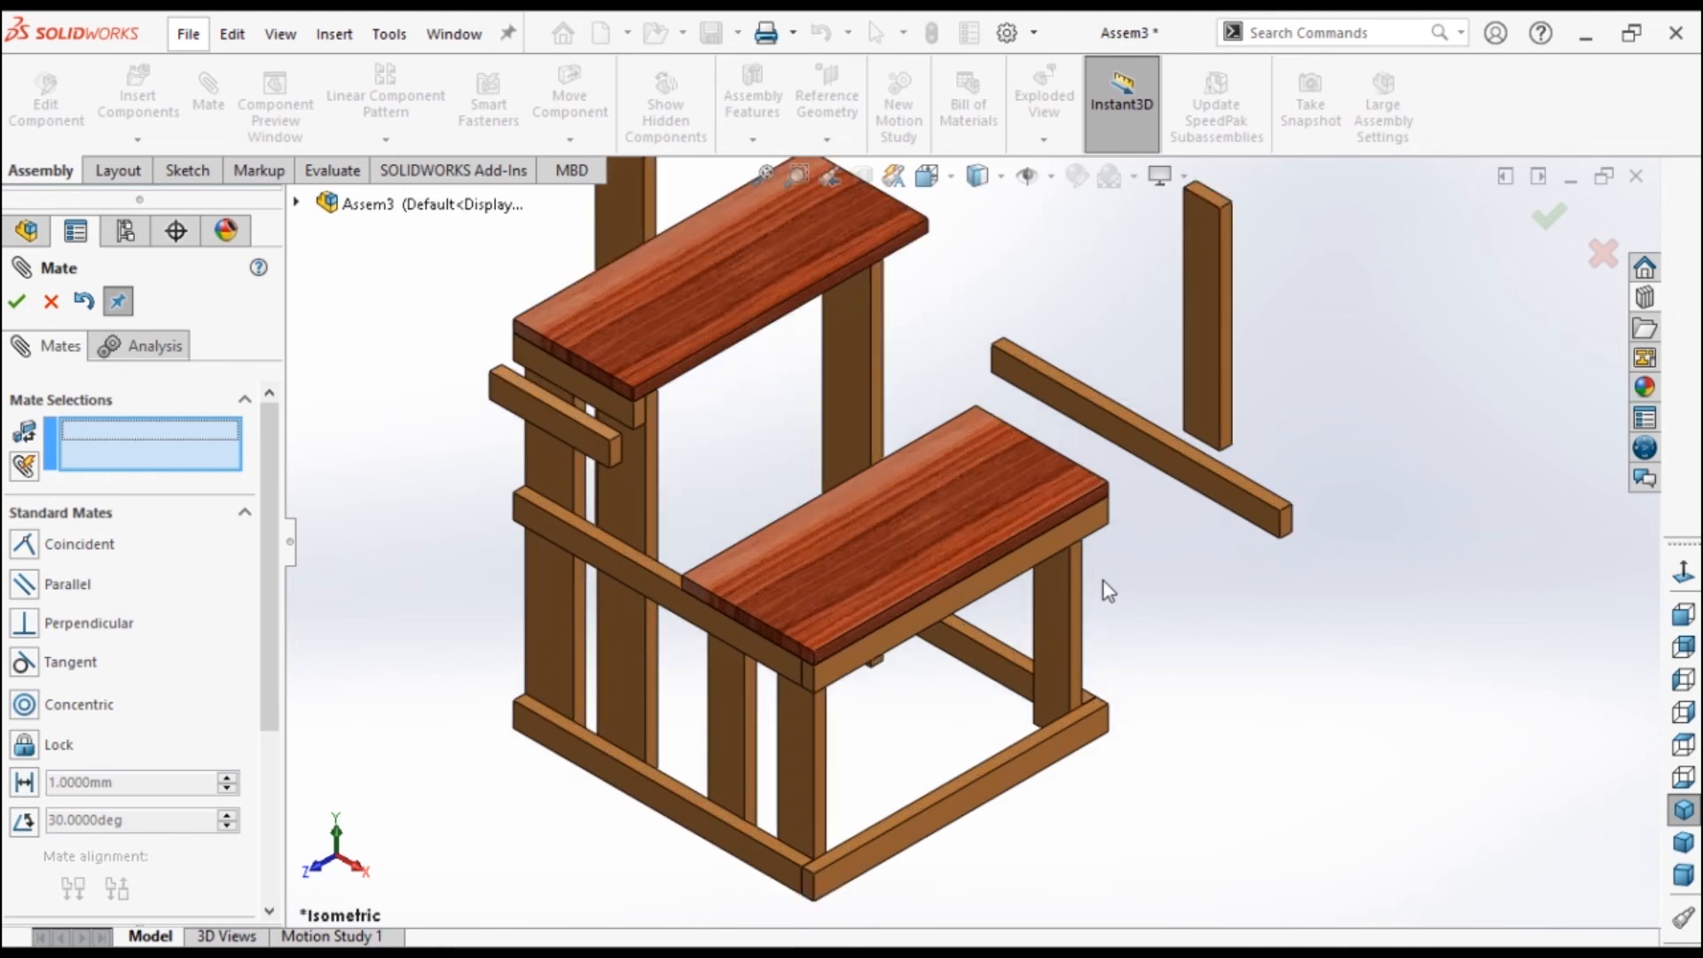
scroll(1058, 582, "up", 5)
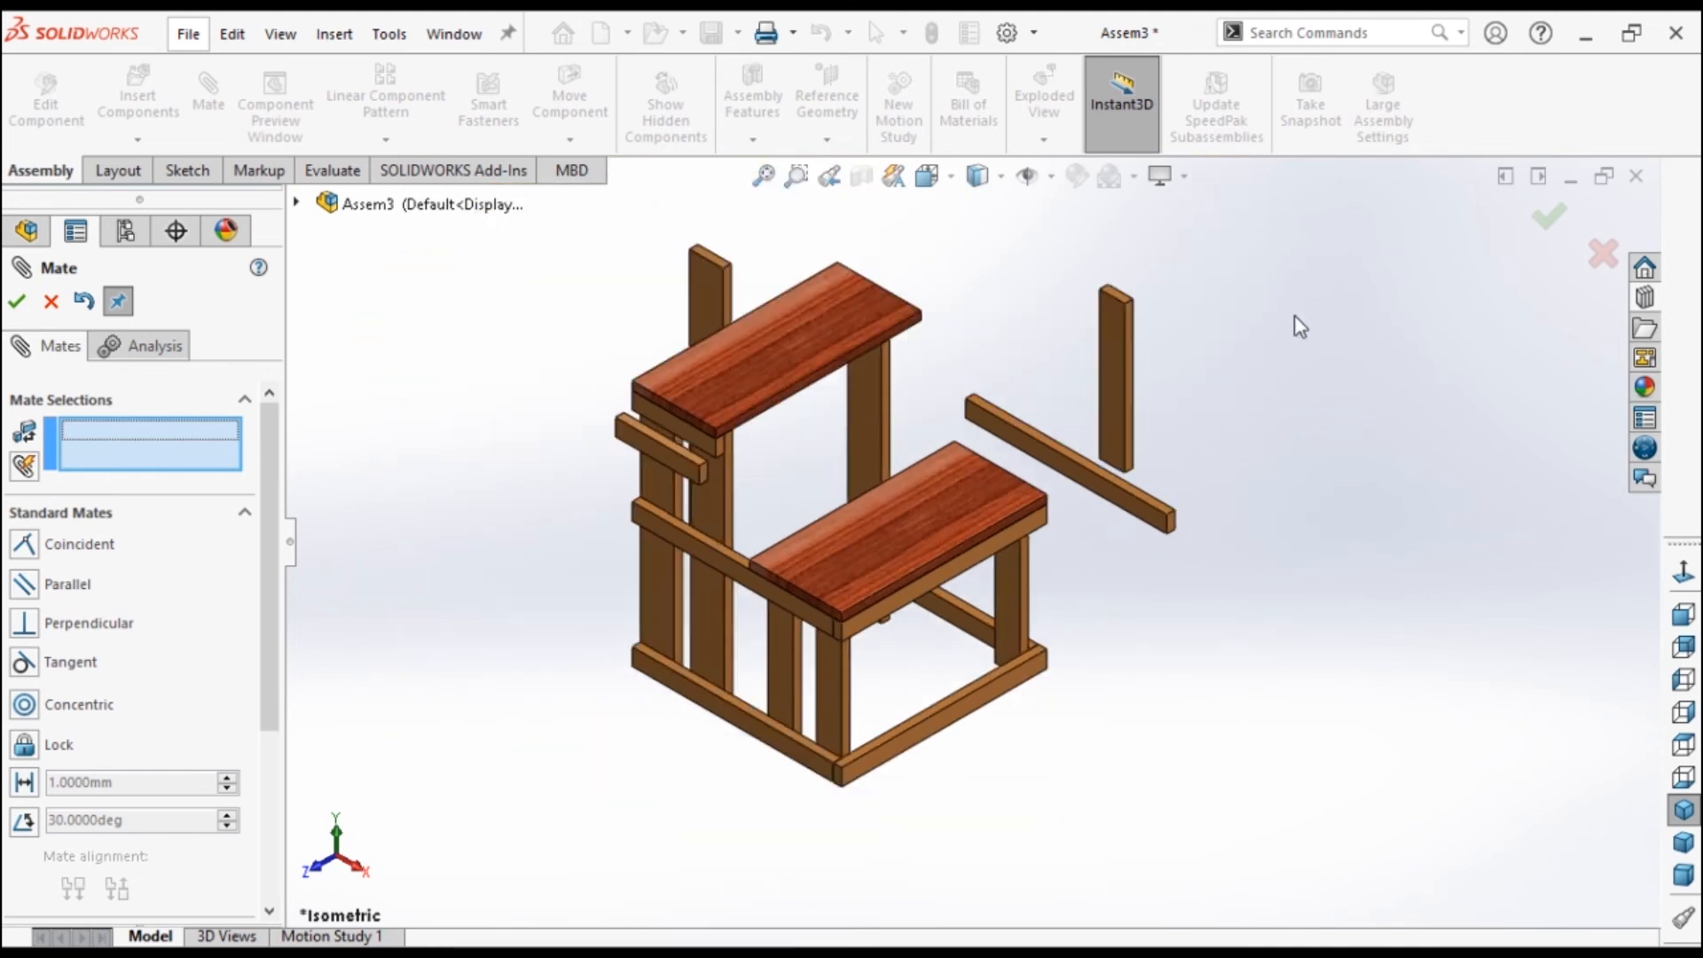
left_click_drag(903, 475, 911, 444)
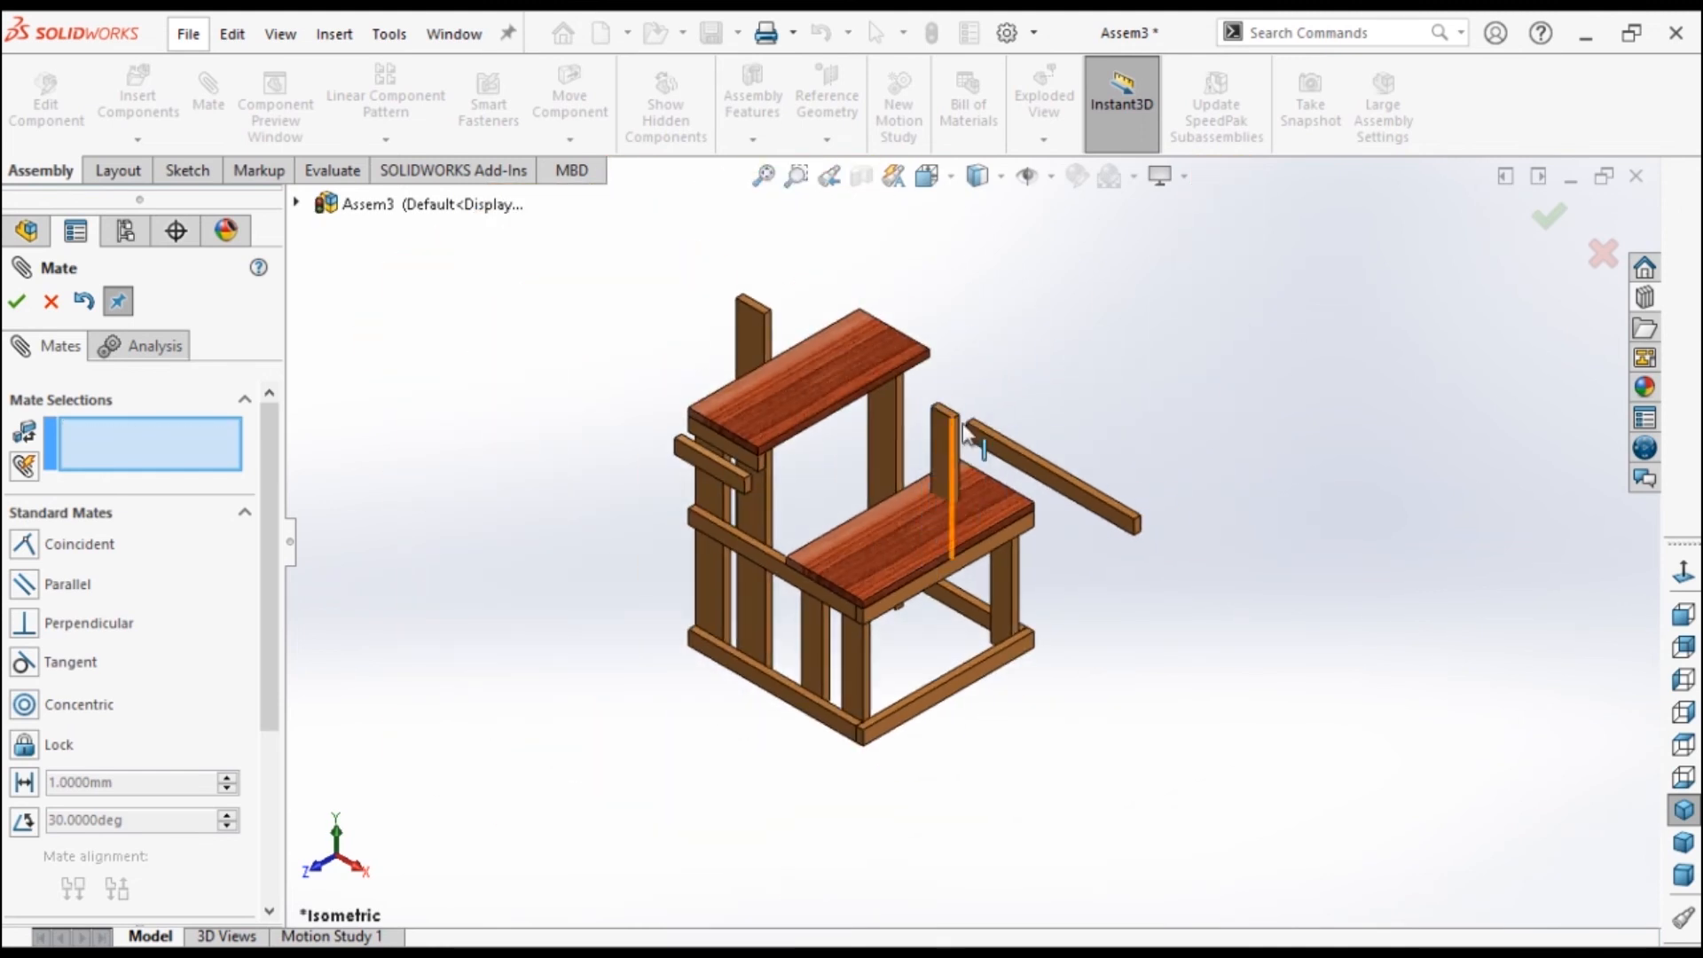
left_click(1690, 781)
scroll(1036, 401, "down", 5)
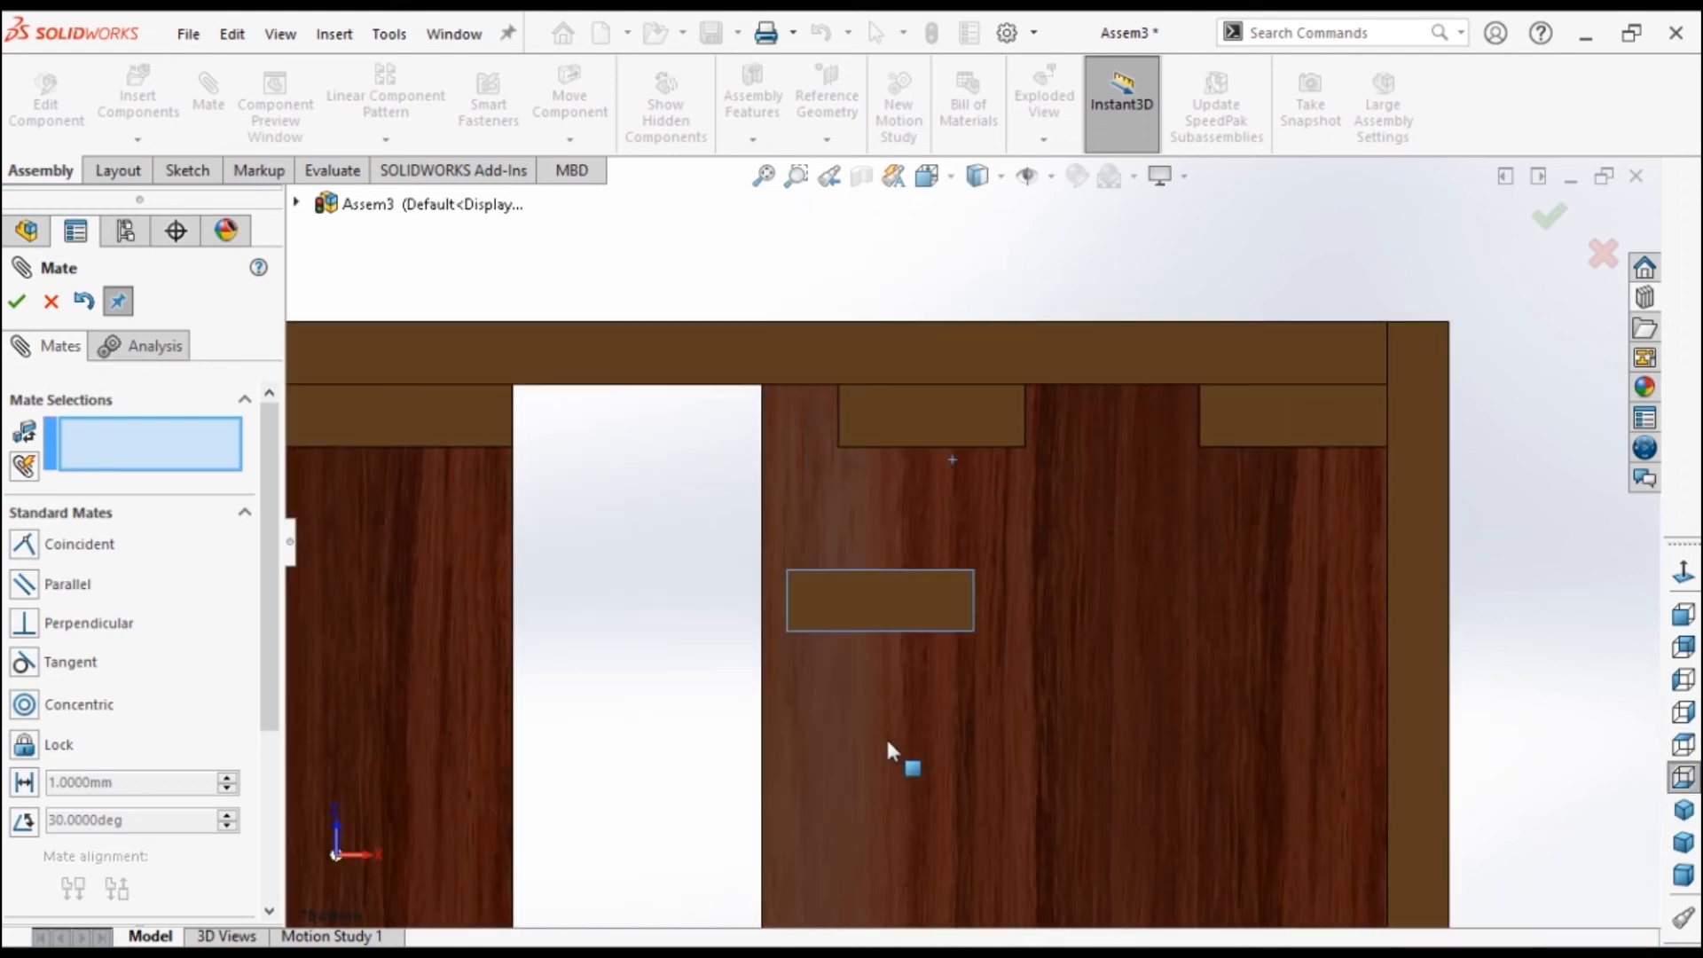
scroll(1035, 710, "up", 6)
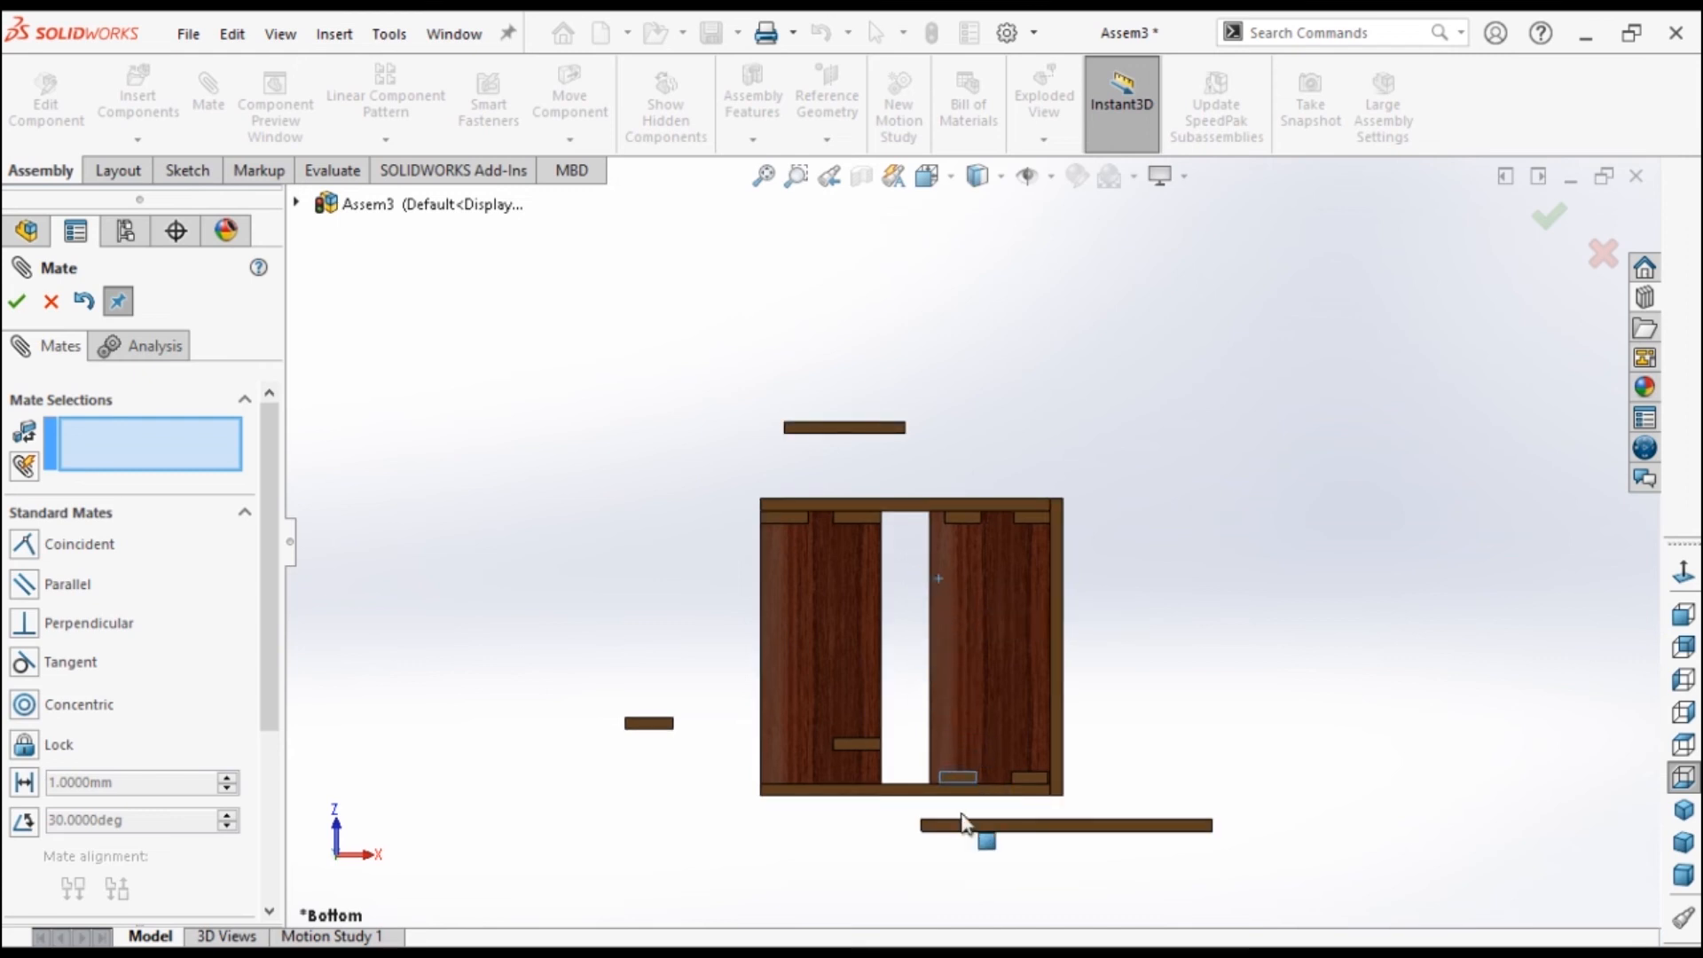
scroll(975, 803, "down", 2)
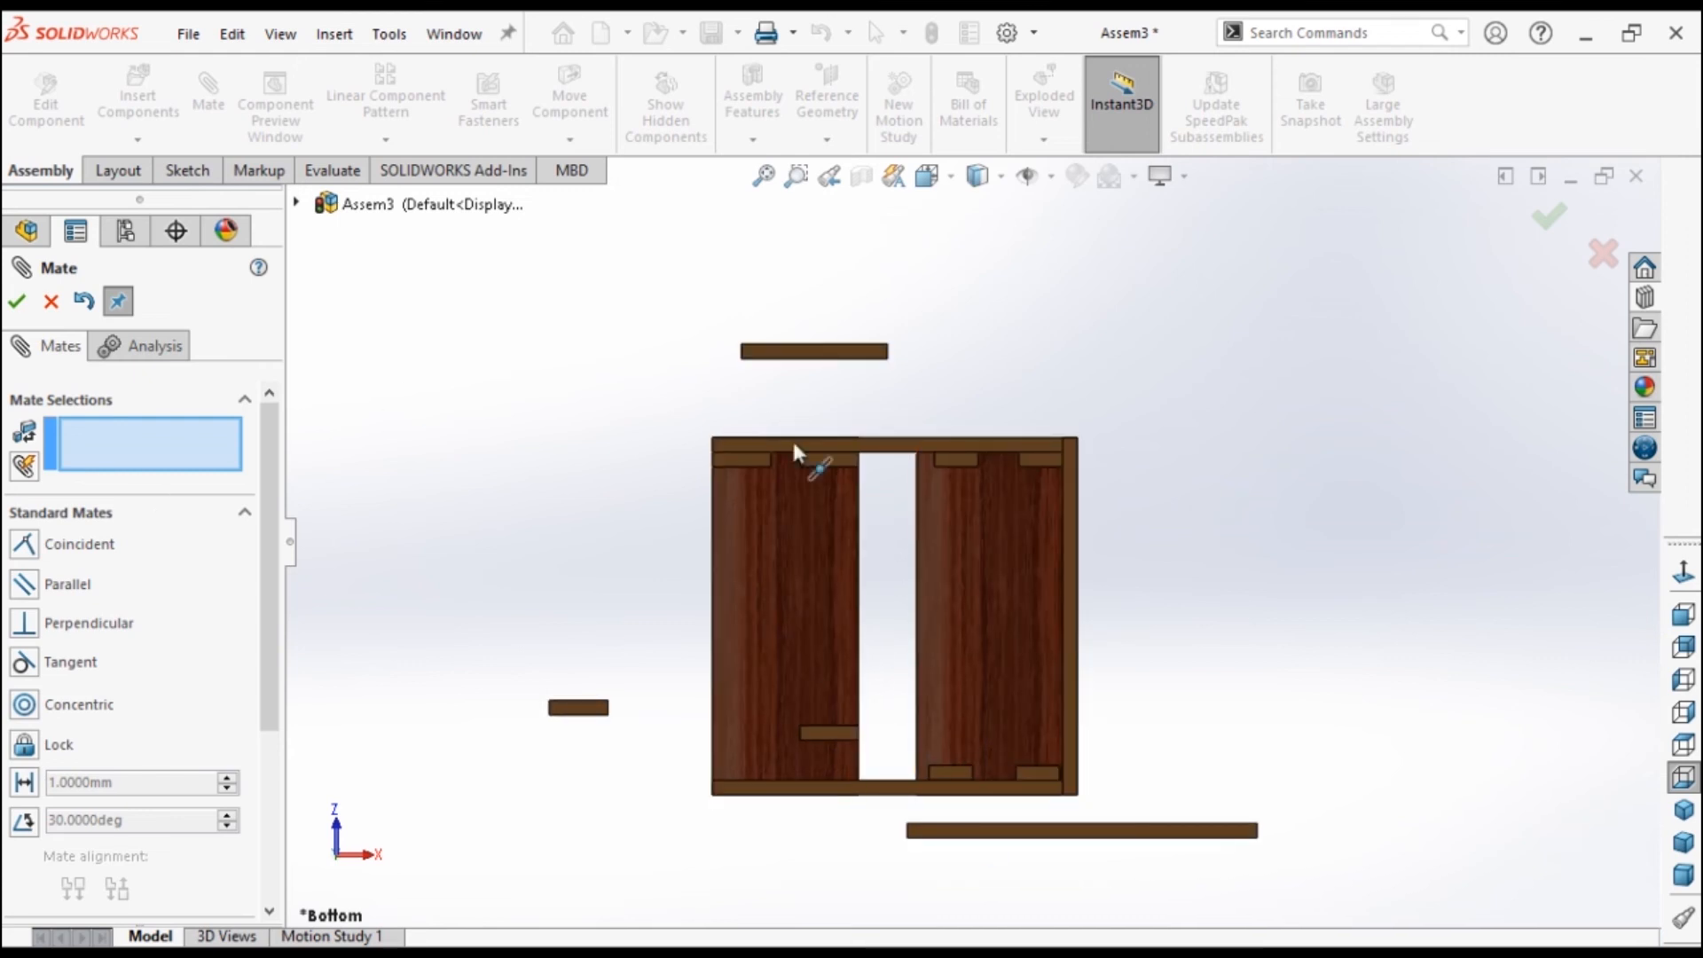
Make front leg<3>'s bottom end face coincident with front leg<2>'s bottom end face, and pull front leg<3> clear of front leg<2>.
left_click(838, 462)
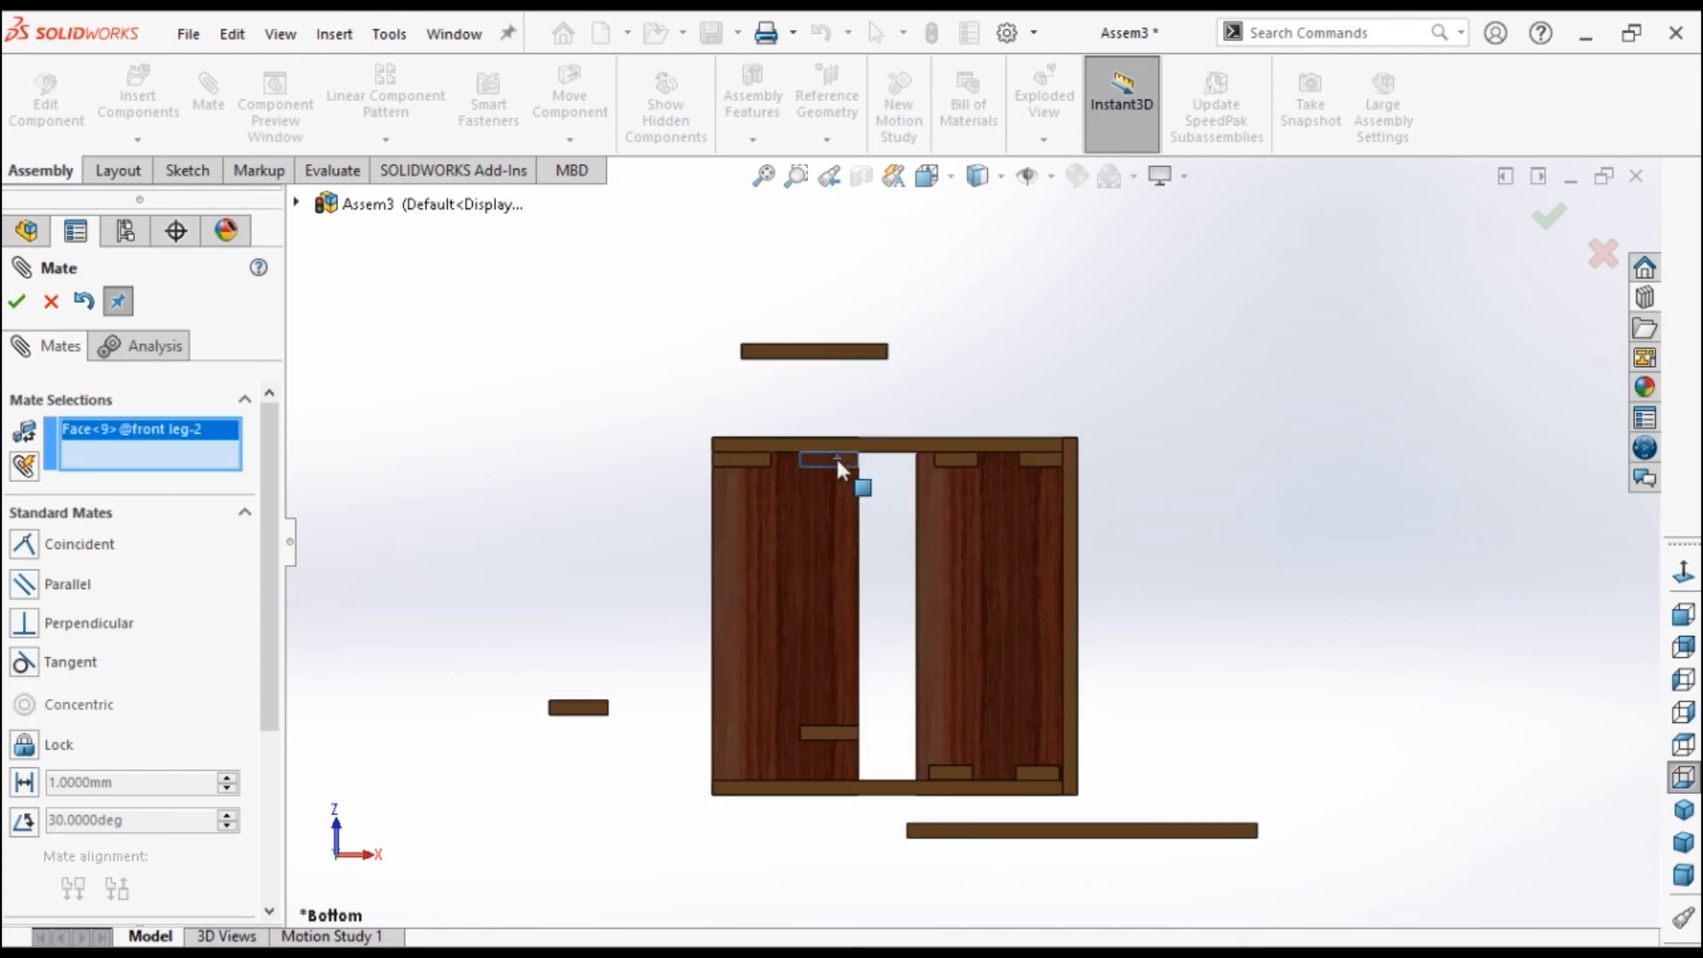
left_click(825, 732)
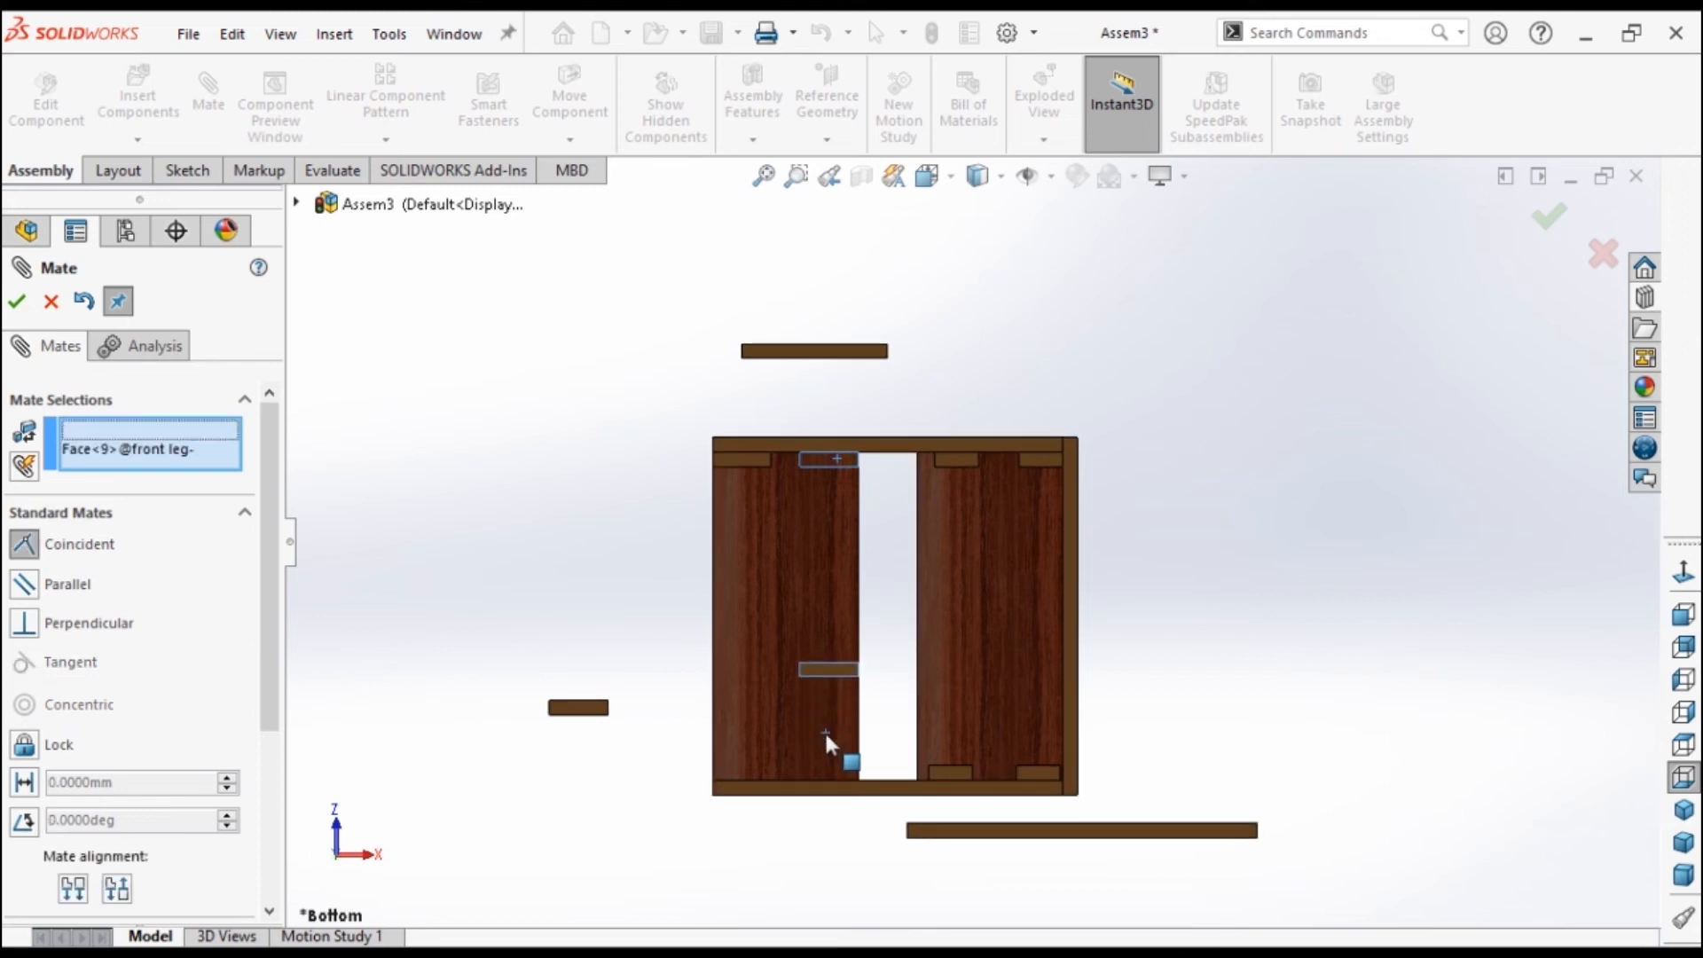
left_click(21, 302)
scroll(810, 501, "down", 4)
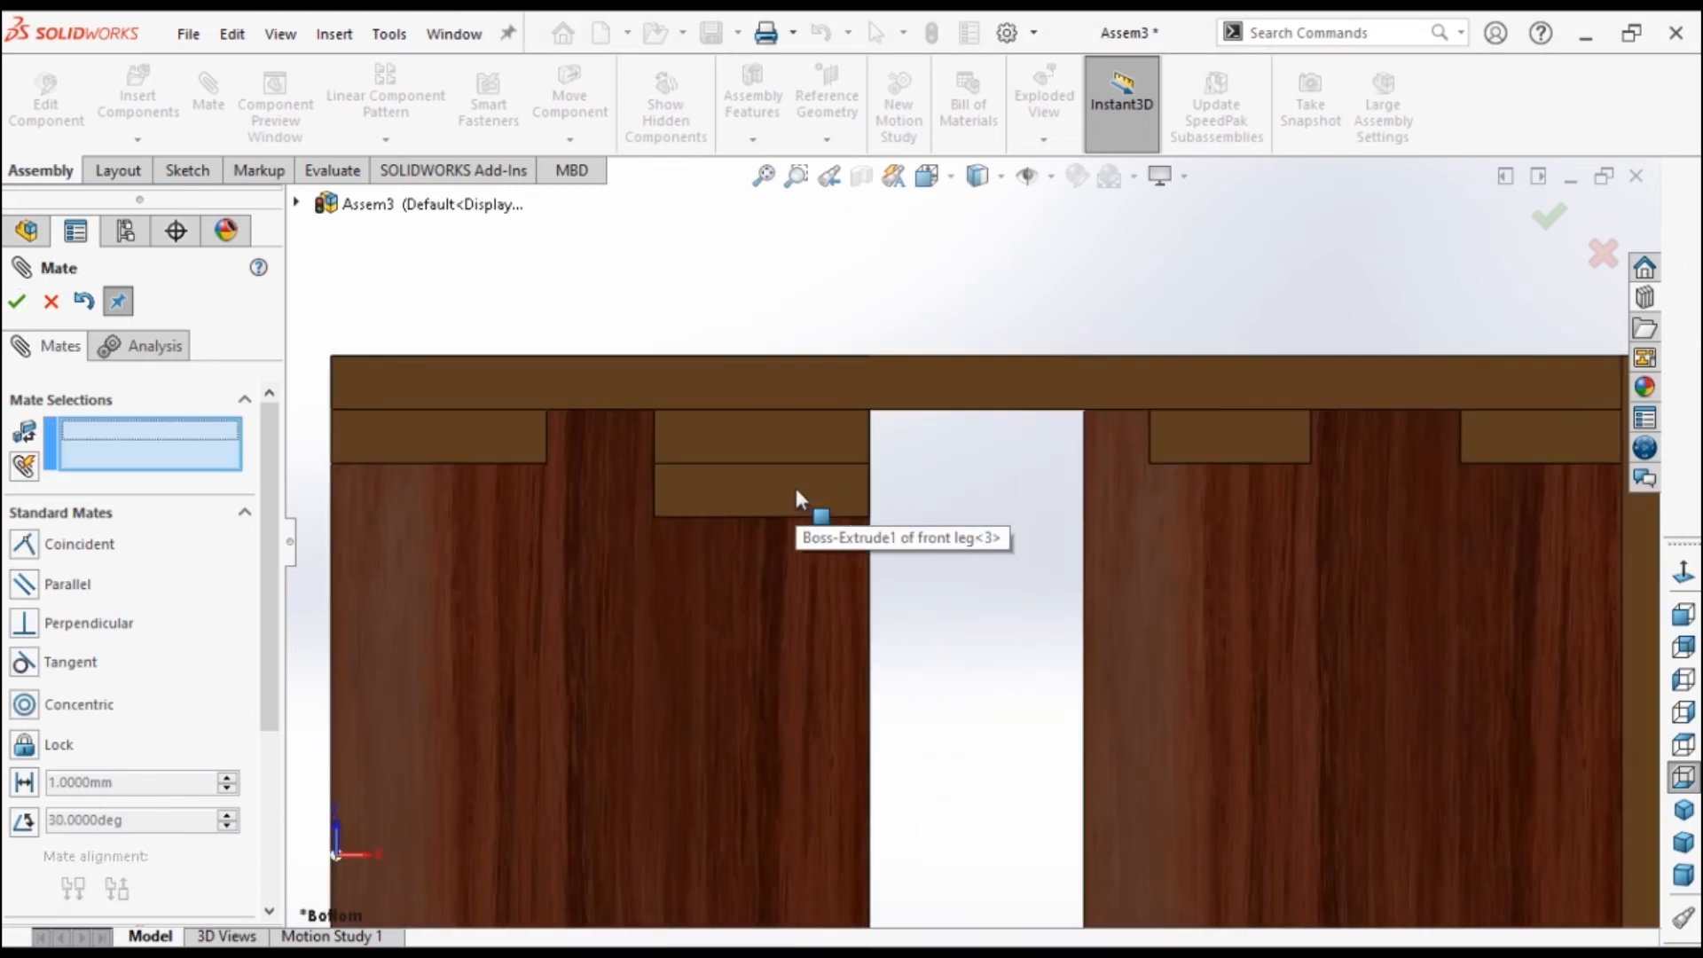
scroll(869, 527, "up", 1)
left_click_drag(869, 522, 626, 832)
scroll(874, 702, "up", 6)
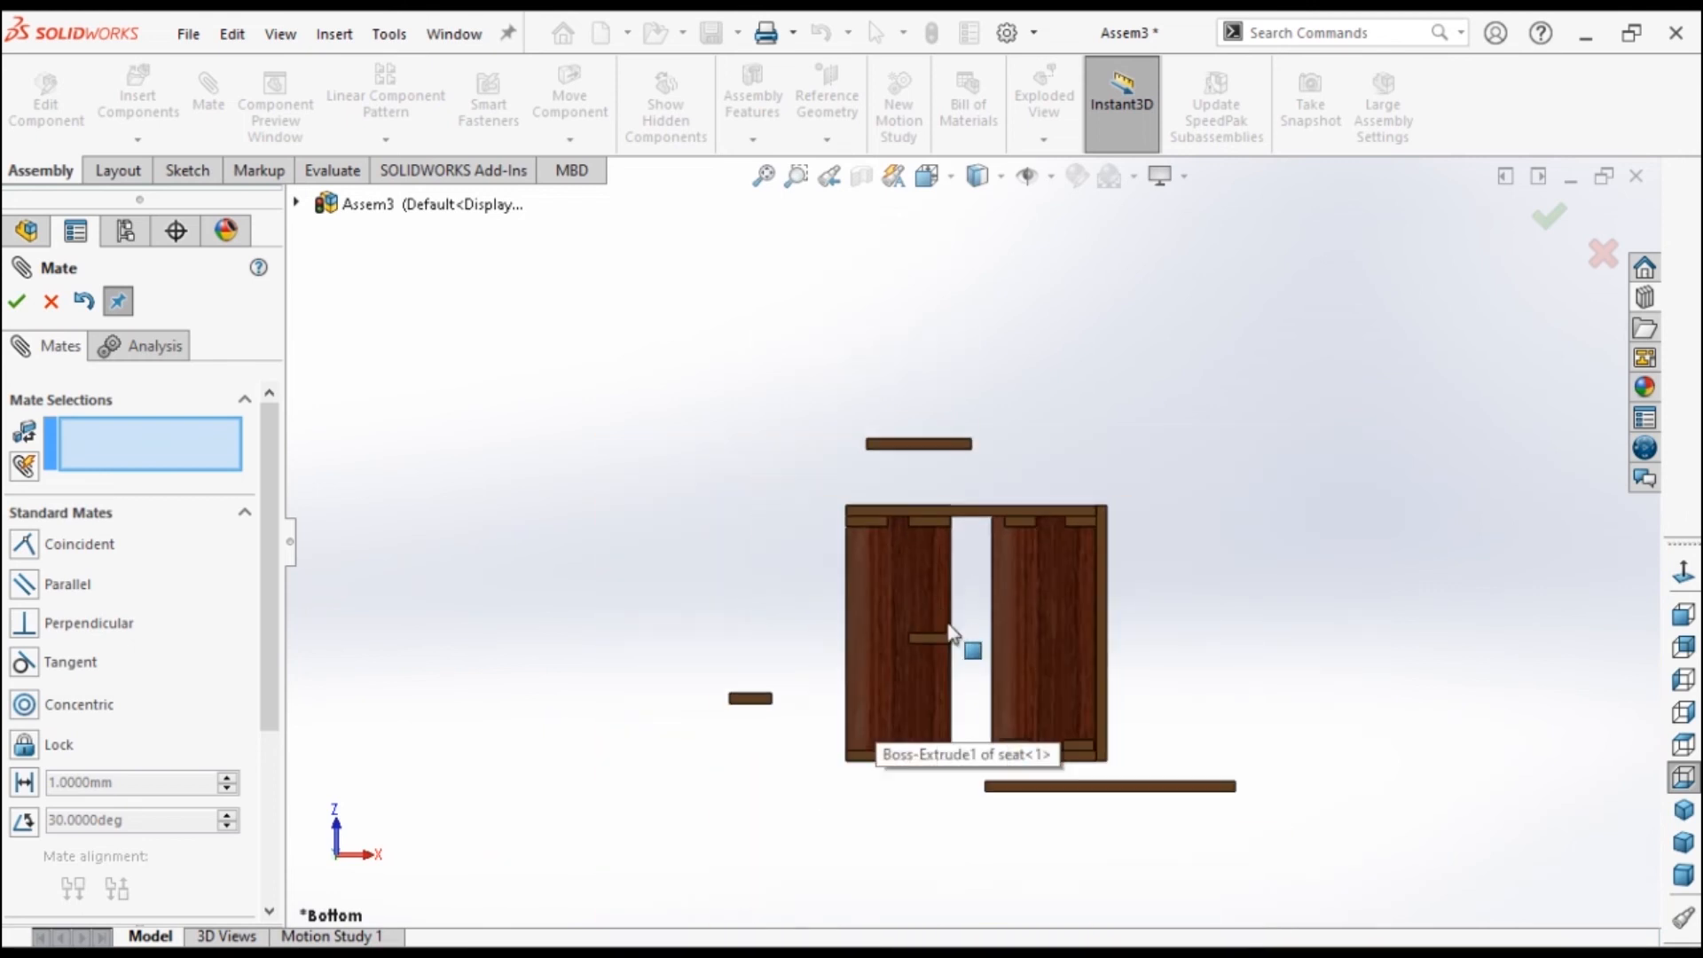
Move front leg<3> next to the lower board's side rail and make front leg<4>'s bottom end face coincident with front leg<3>'s bottom end face.
left_click_drag(937, 637, 938, 750)
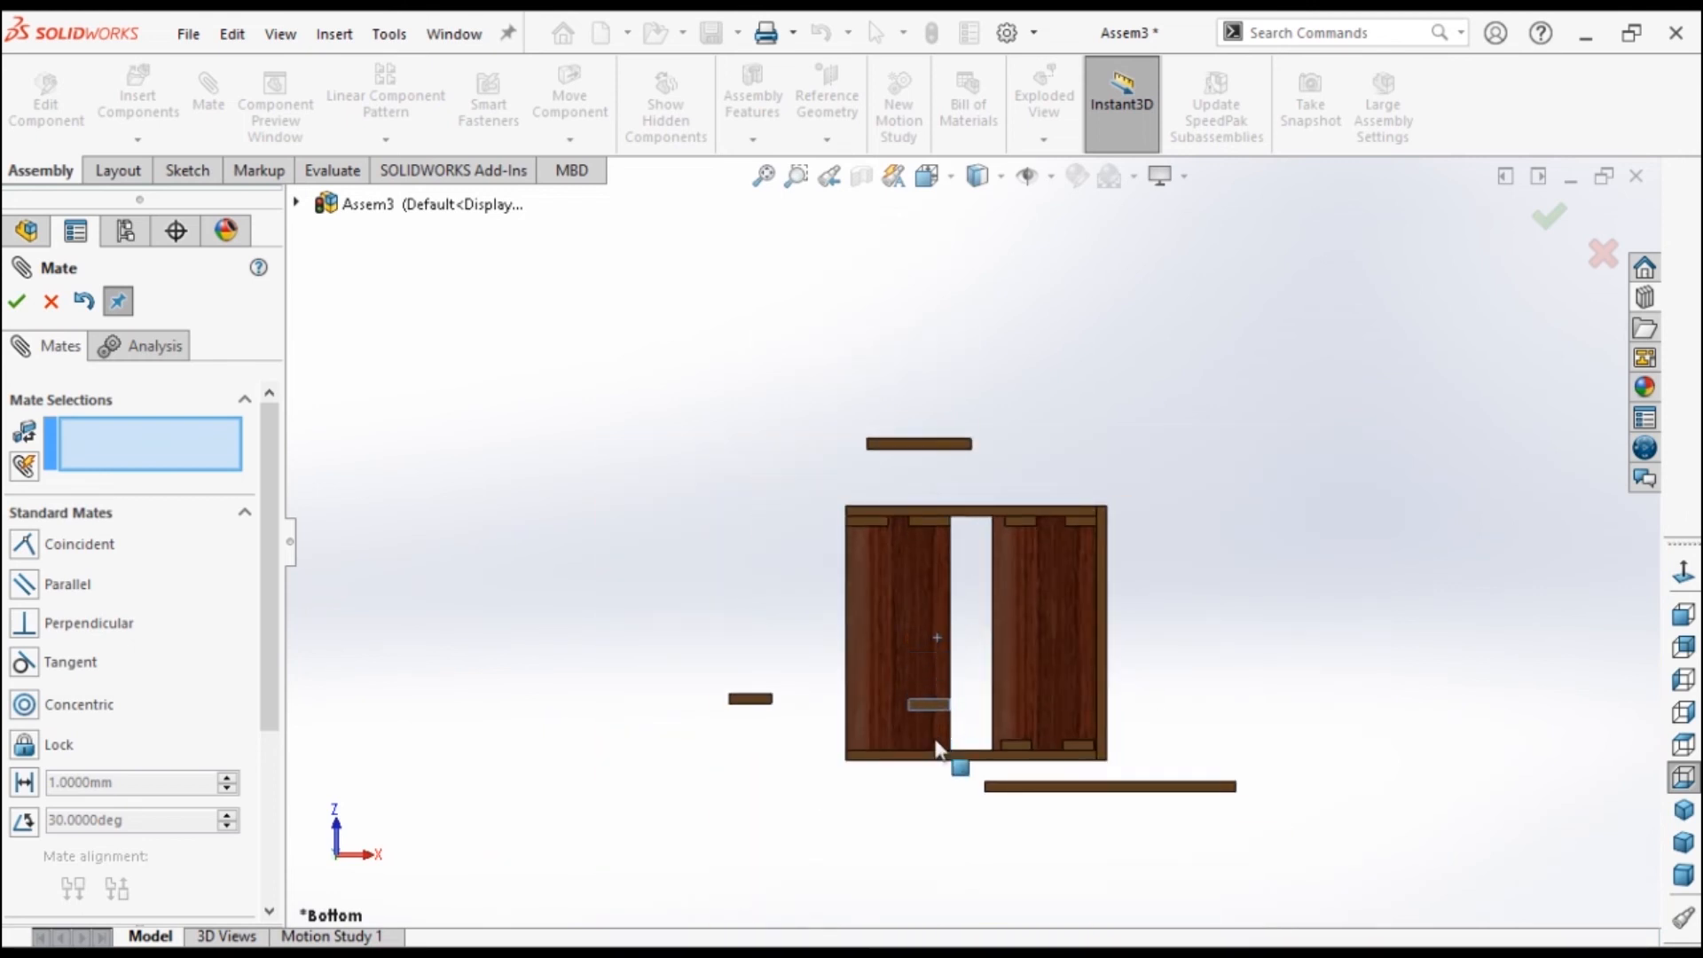
scroll(811, 675, "down", 4)
left_click(817, 666)
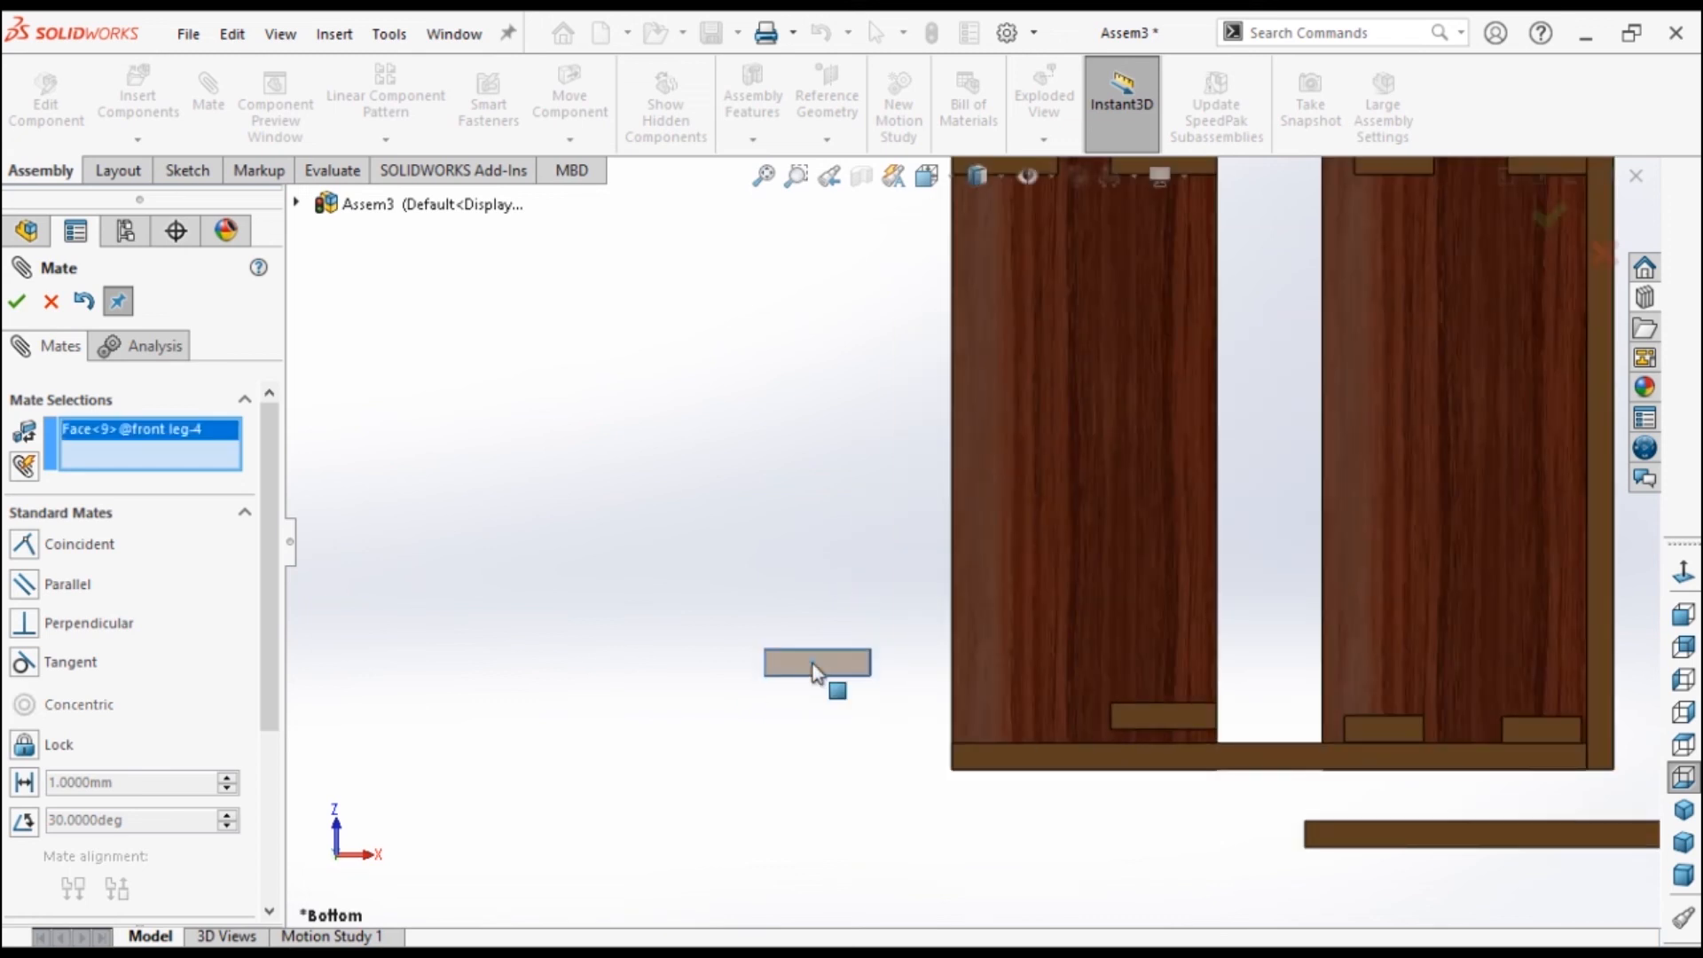
left_click(1177, 719)
left_click(1457, 752)
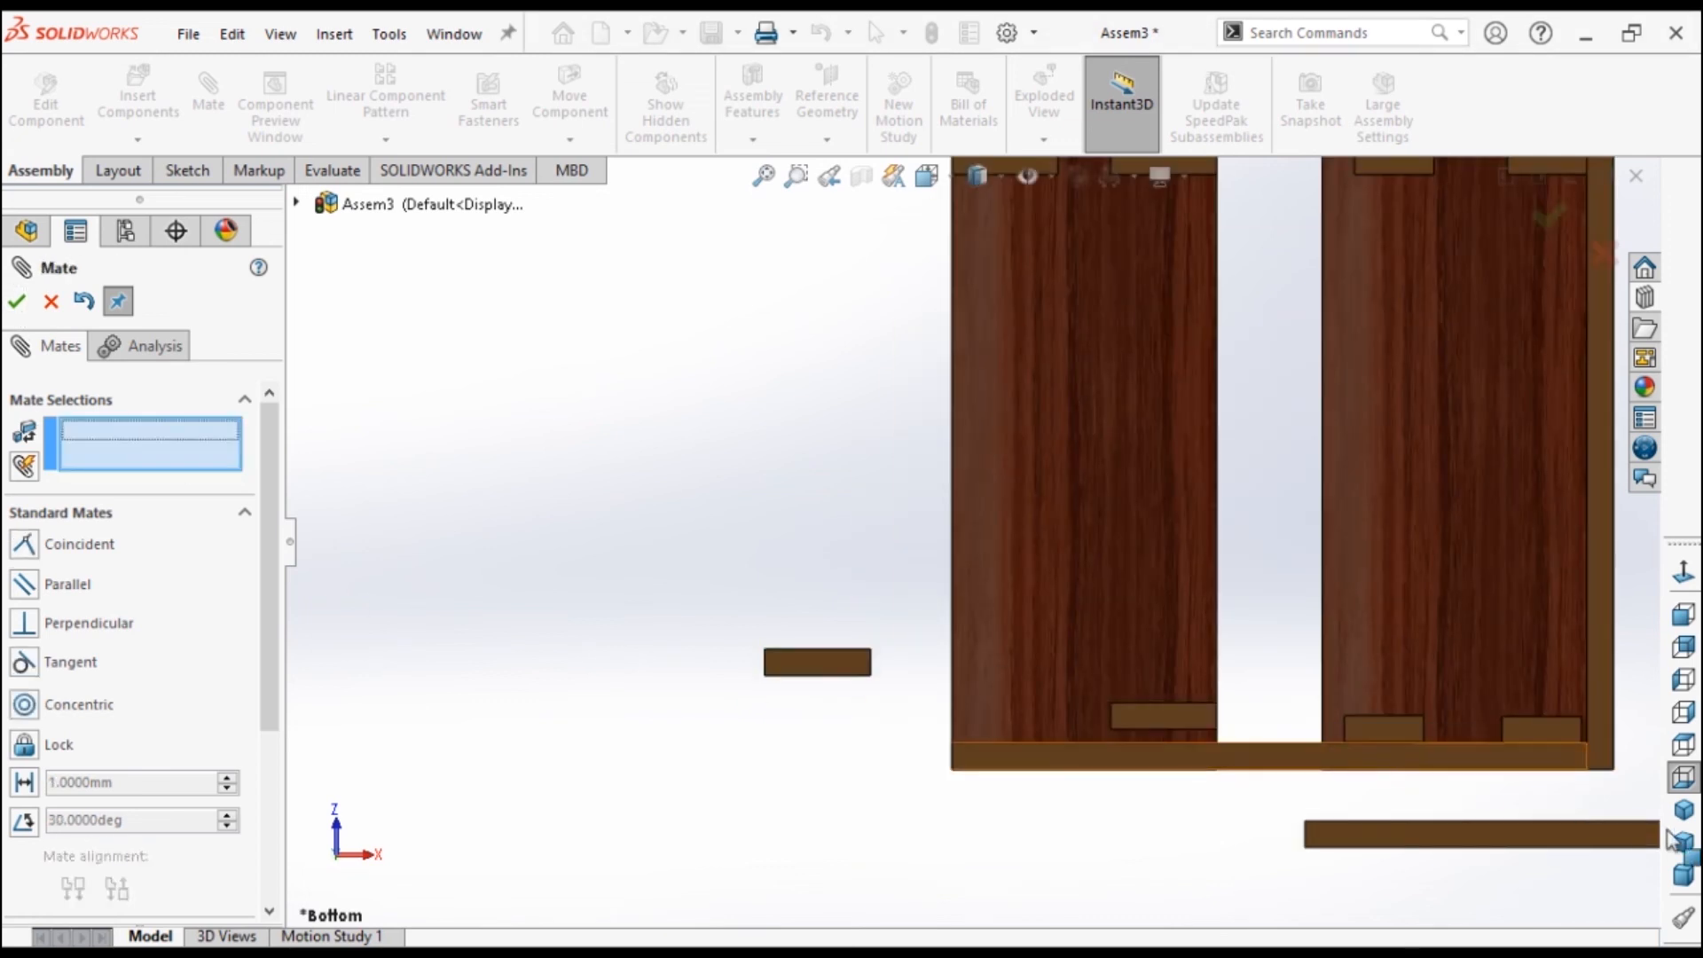
Make the outer broad face of front leg<4> coincident with the outer broad face of back leg<3>.
left_click(1683, 810)
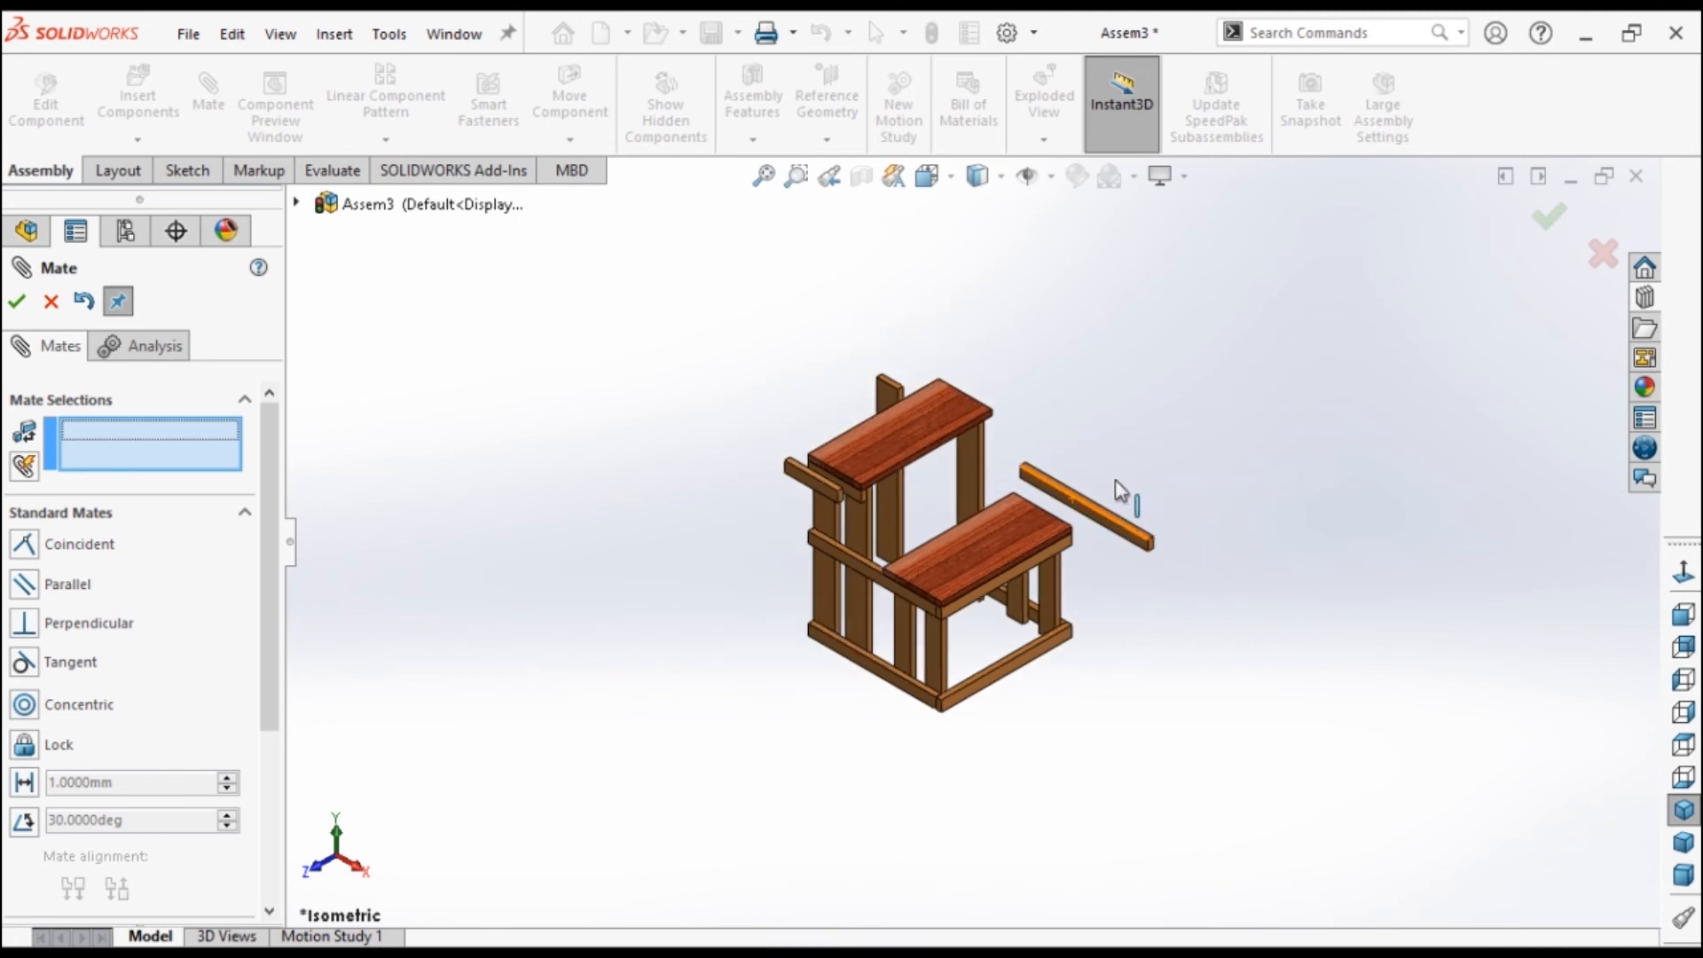
scroll(1034, 399, "down", 3)
scroll(1062, 479, "up", 5)
scroll(972, 646, "down", 4)
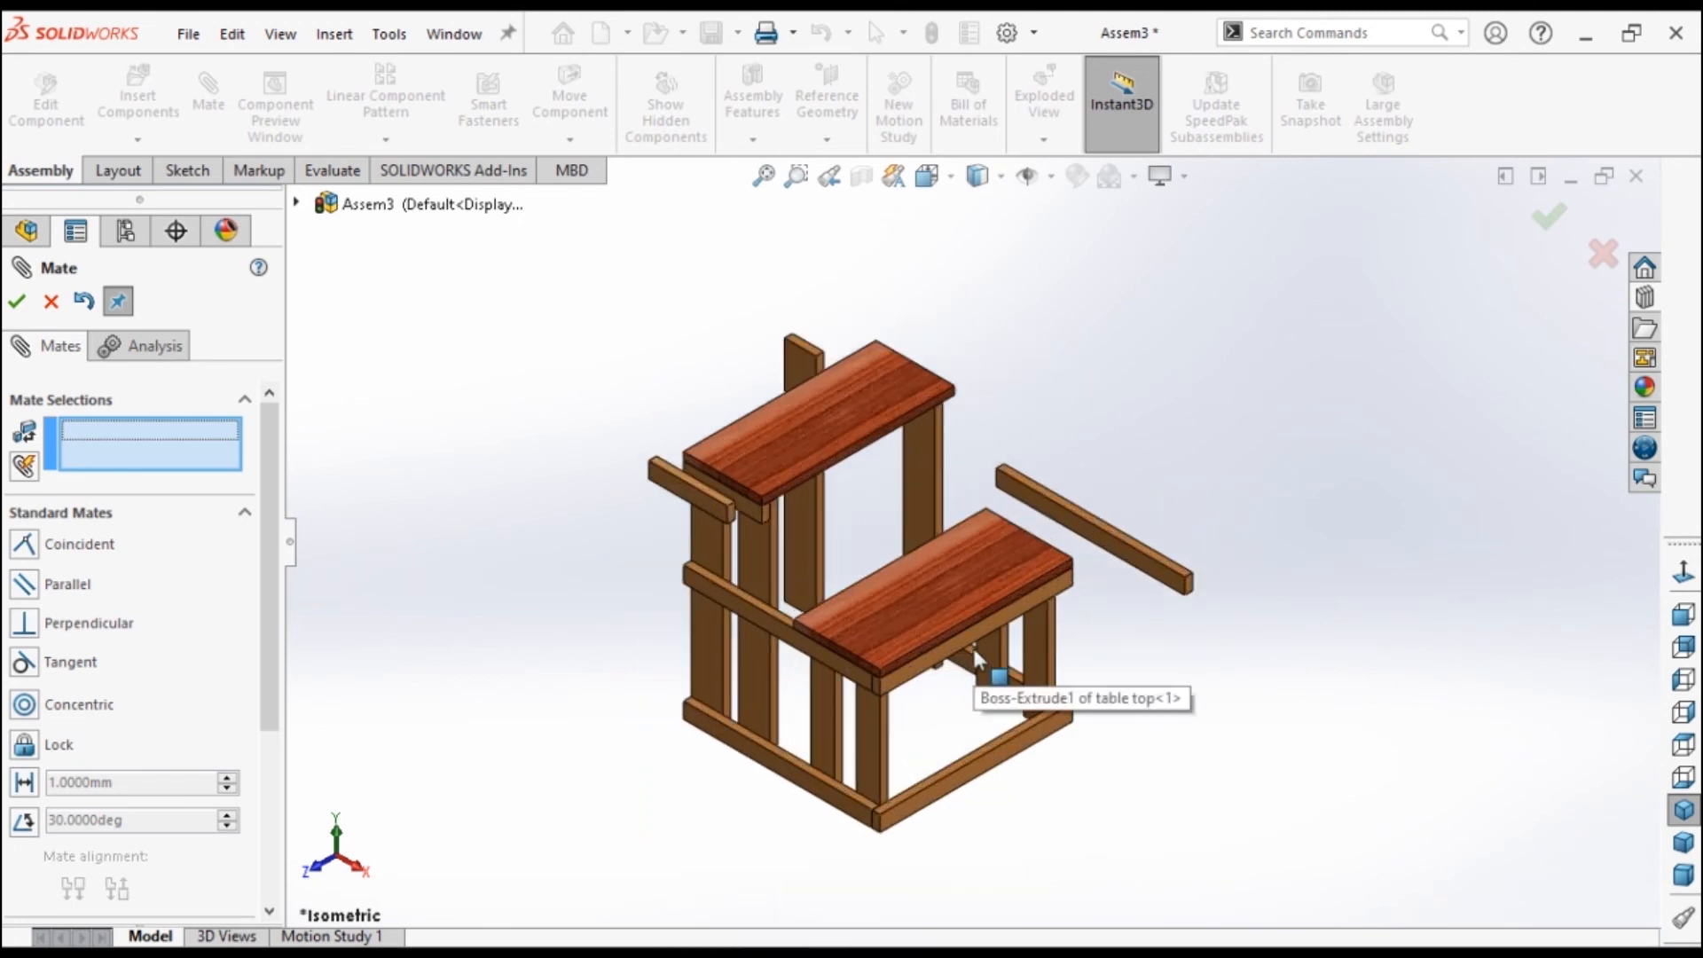
left_click(1686, 652)
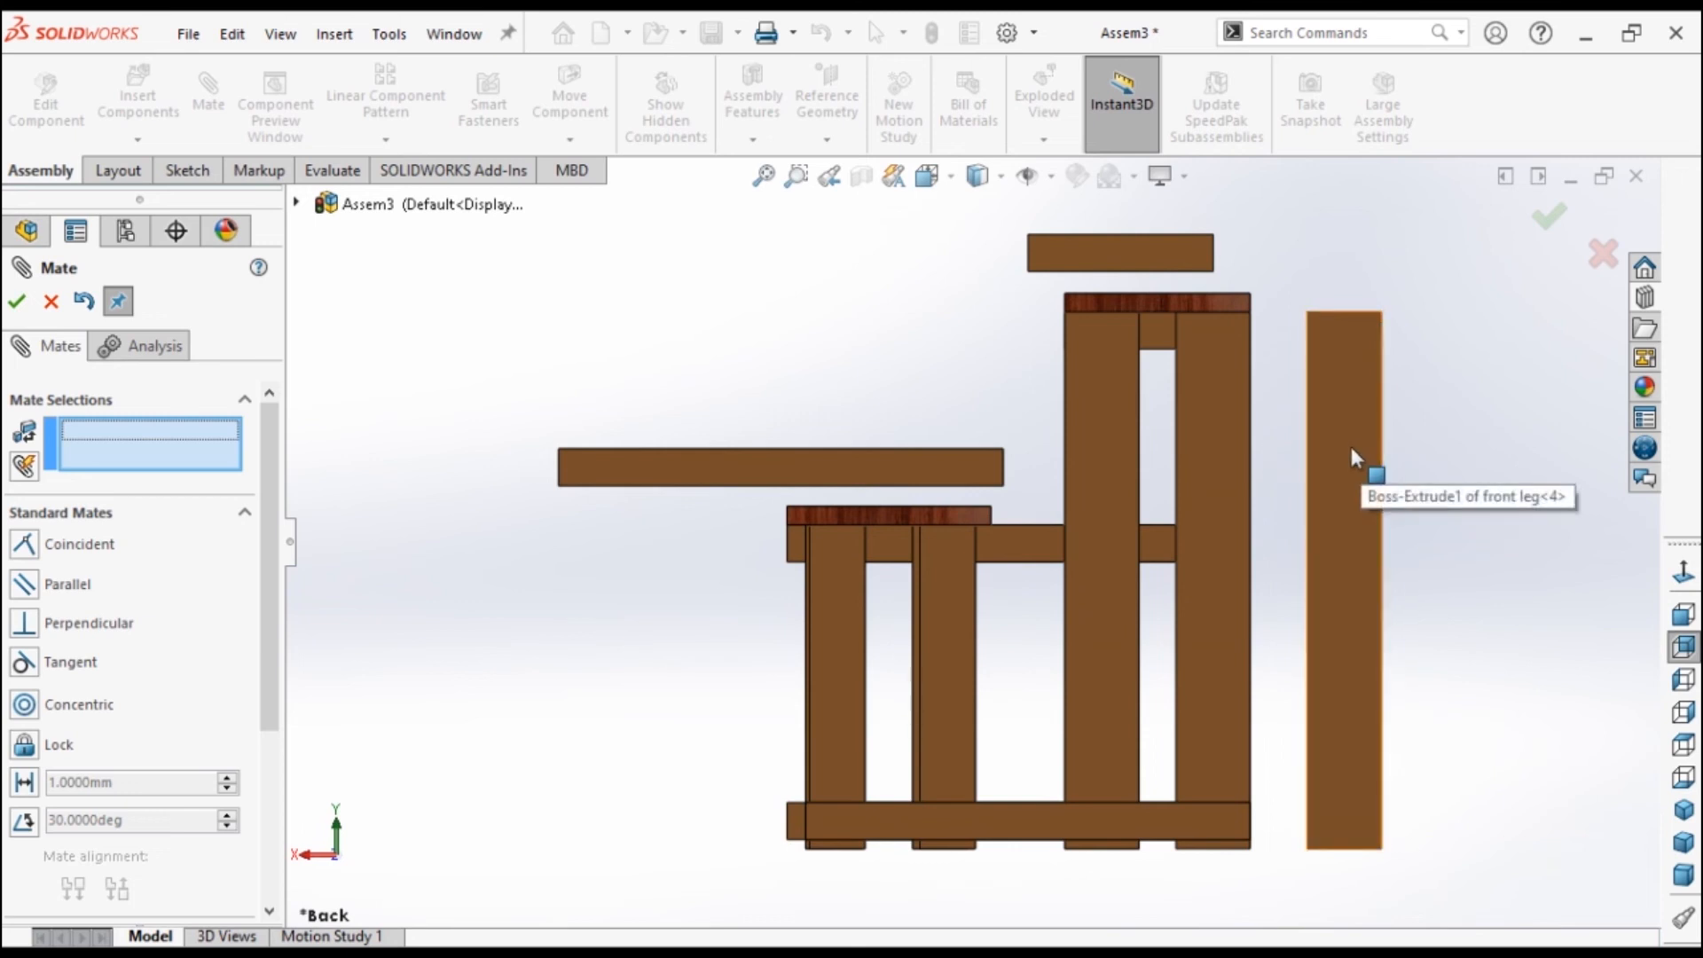
left_click(1351, 447)
left_click(841, 667)
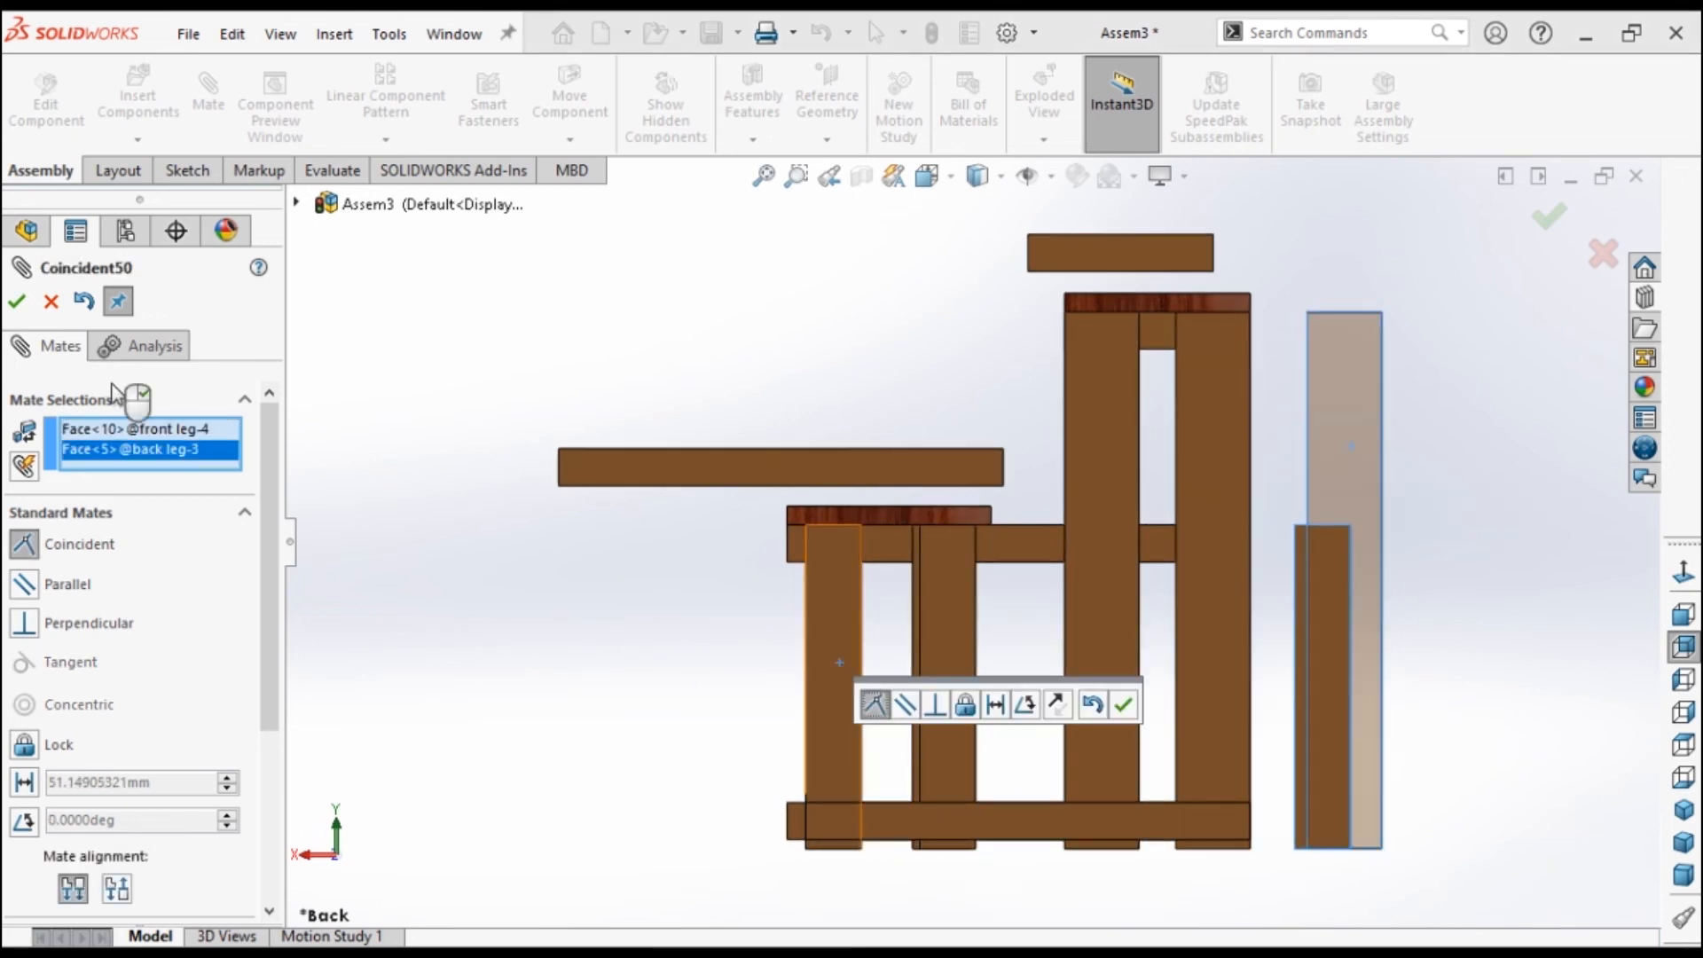
left_click(16, 301)
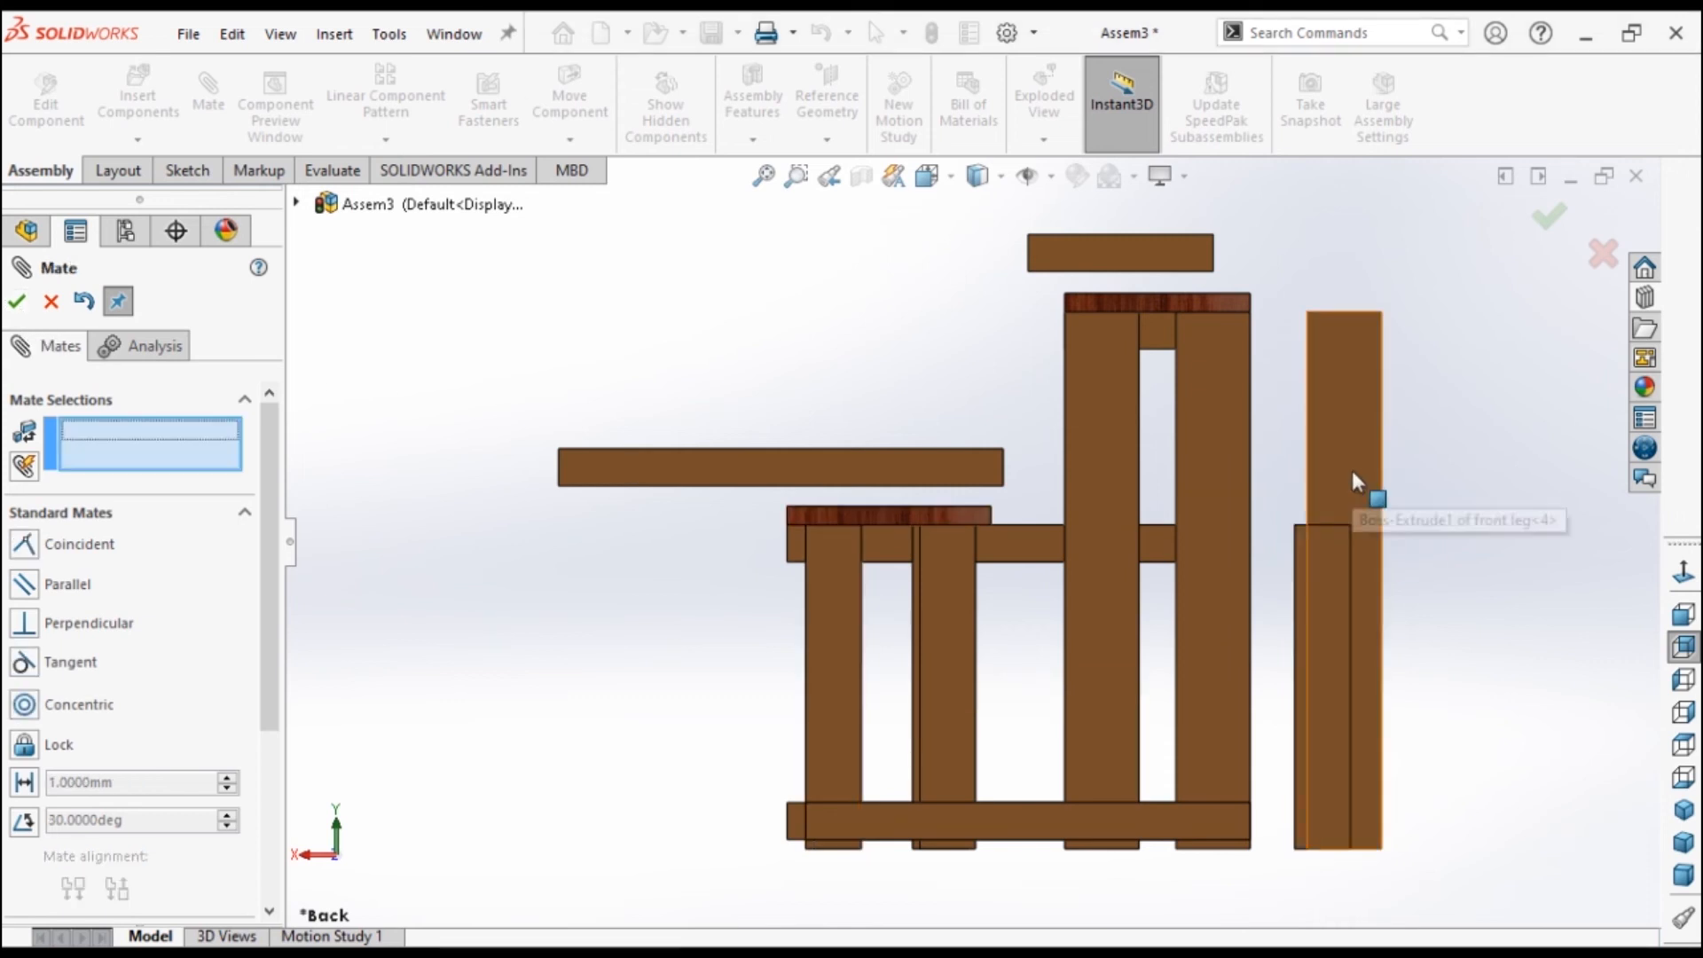
Make front leg<4>'s broad face parallel to back leg<1>'s broad face, and move front leg<4> under the upper board beside front leg<3>.
left_click(1350, 469)
left_click(827, 625)
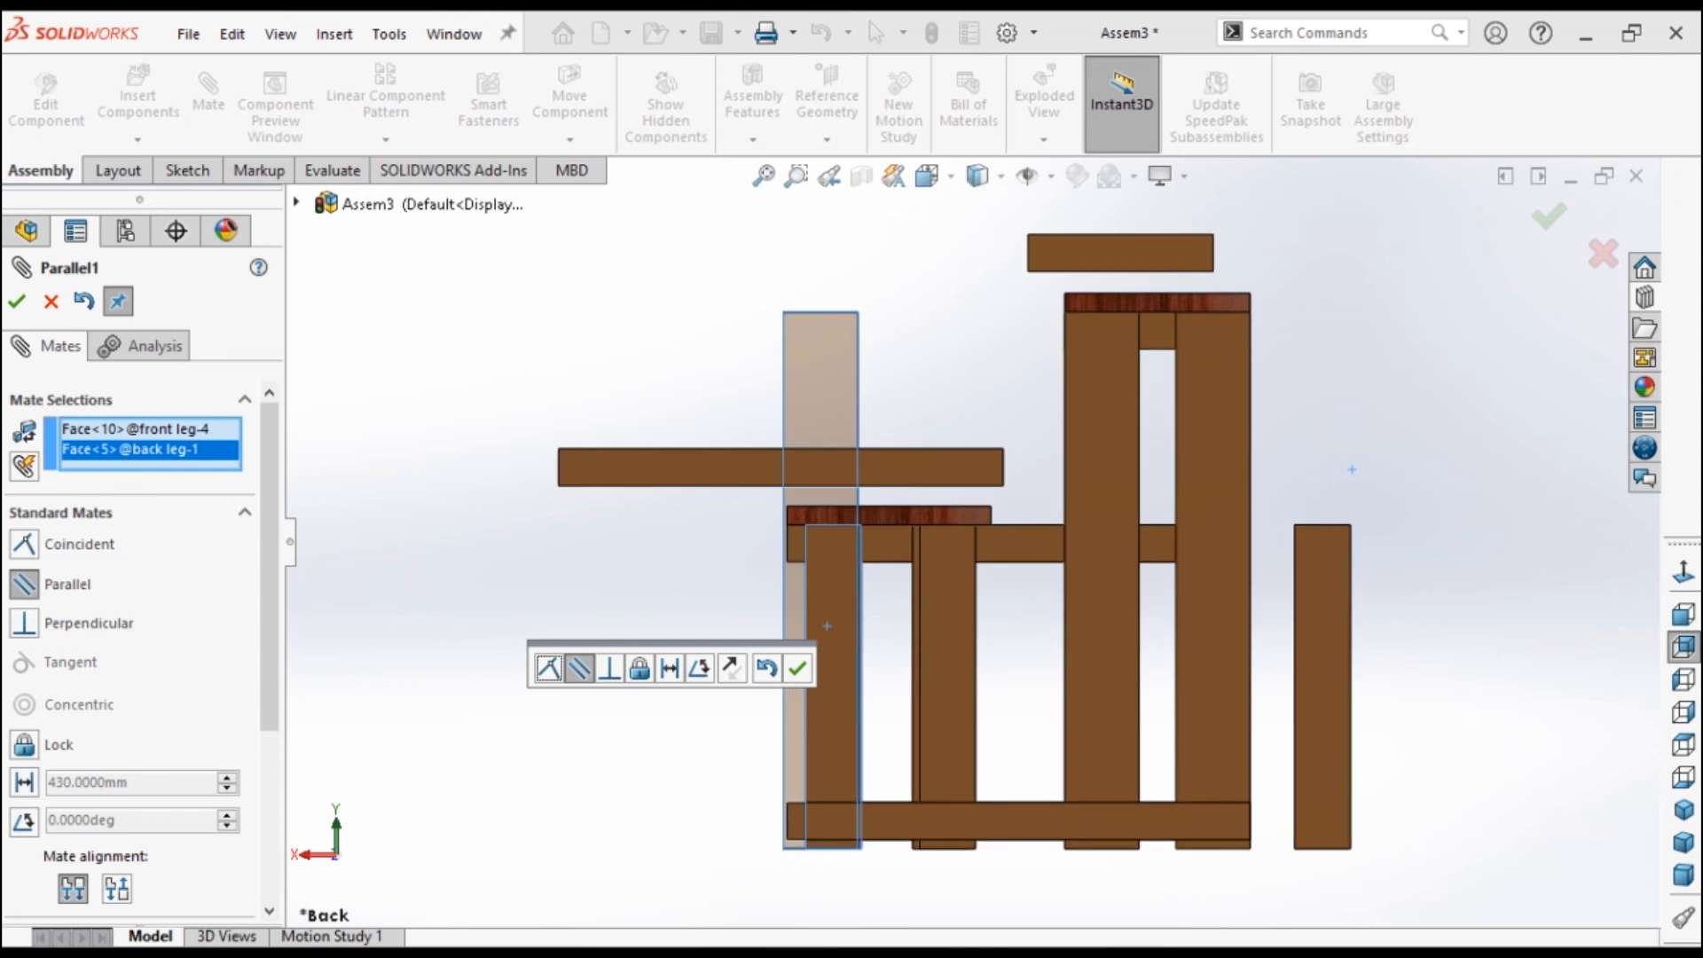
left_click(17, 303)
left_click_drag(811, 360, 1117, 472)
Make the outer broad face of front leg<3> coincident with the broad face of the back leg nearest to it.
left_click(1118, 472)
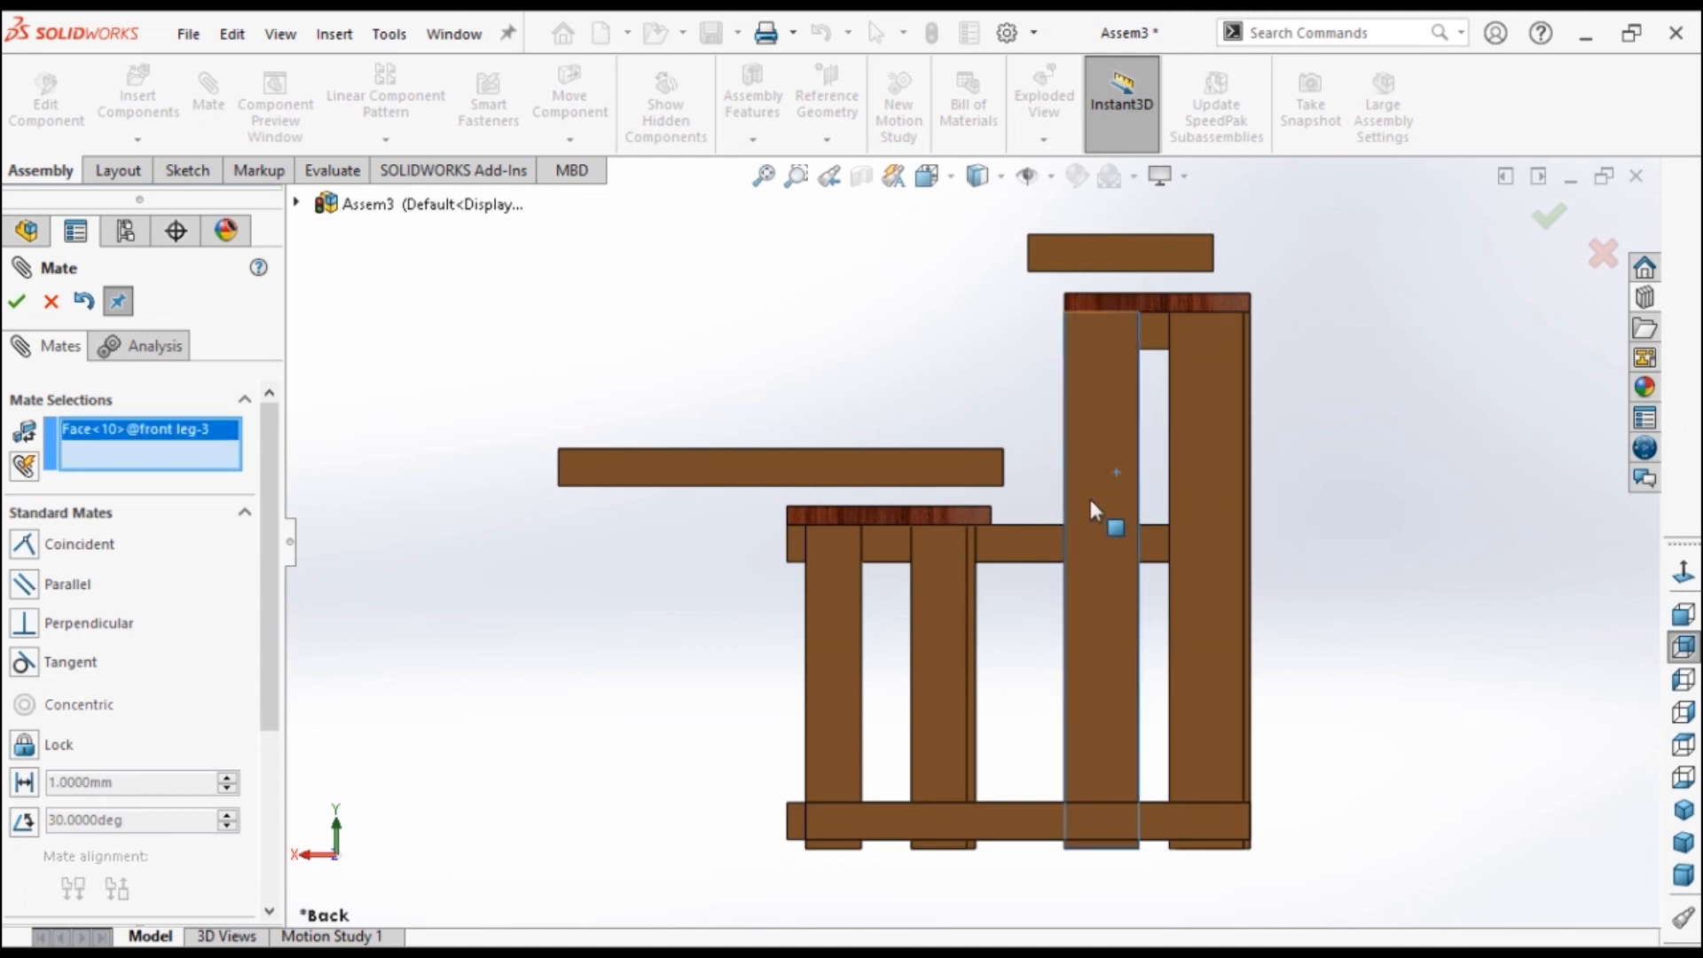
left_click(945, 603)
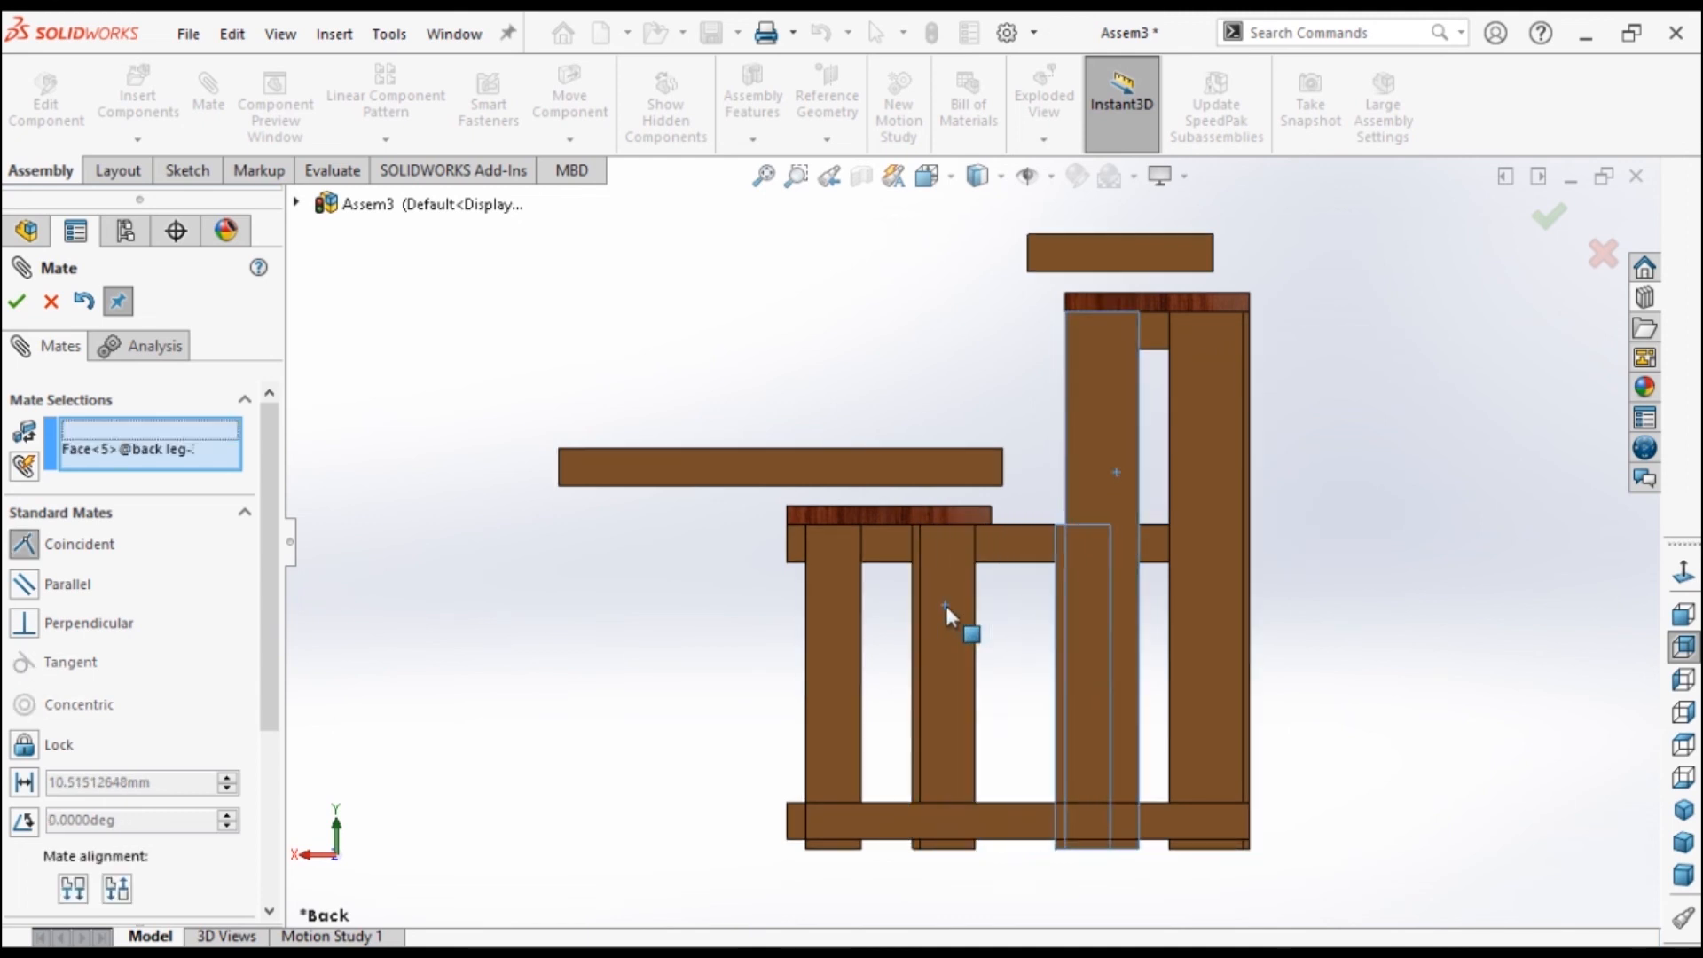
left_click(22, 304)
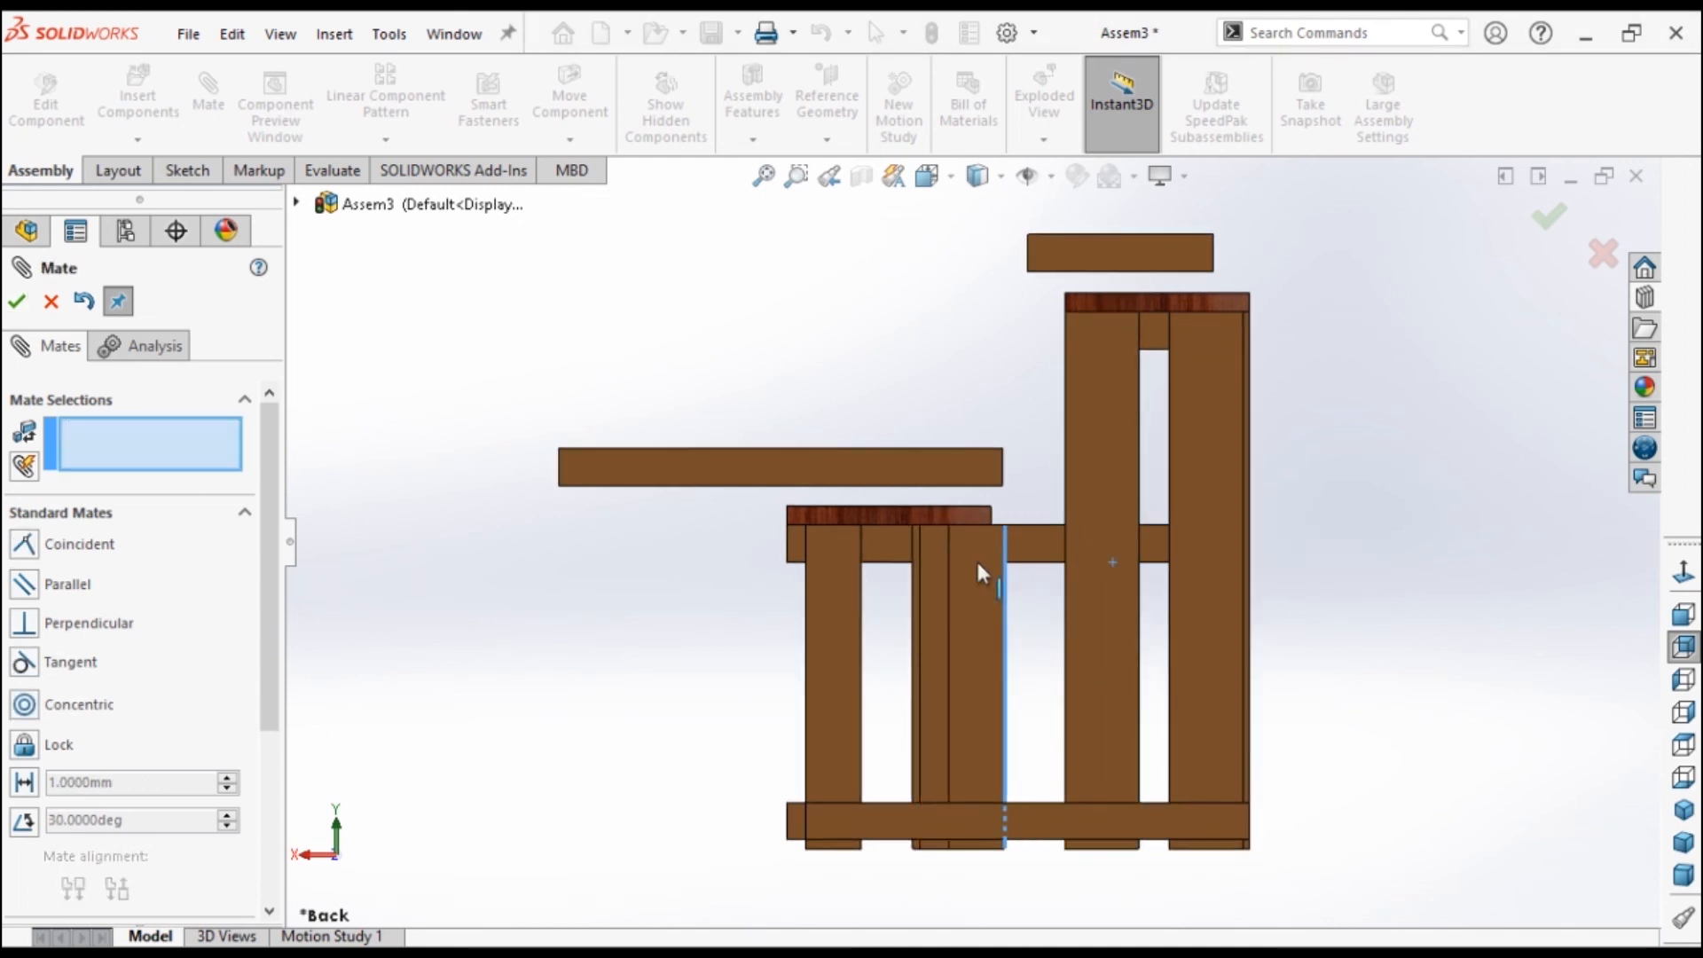
Make the narrow face of back leg<4> coincident with the upper inner edge of back stretcher<1>.
left_click(1682, 811)
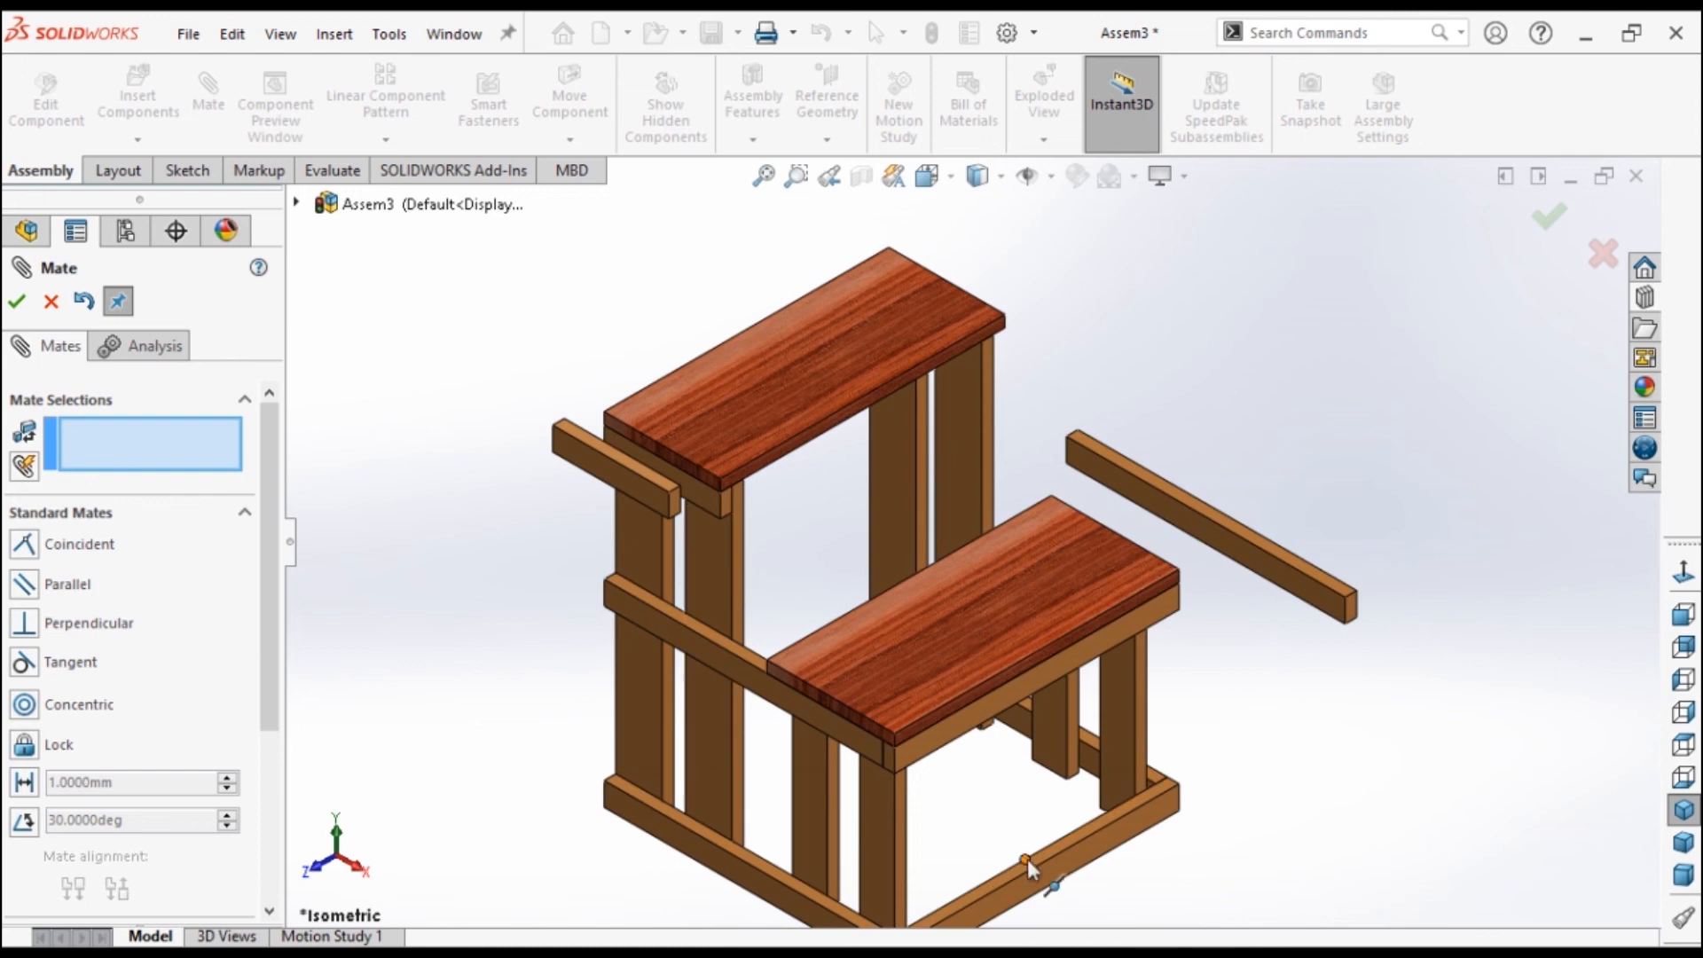
scroll(1162, 712, "down", 3)
left_click(1098, 696)
scroll(1179, 711, "up", 4)
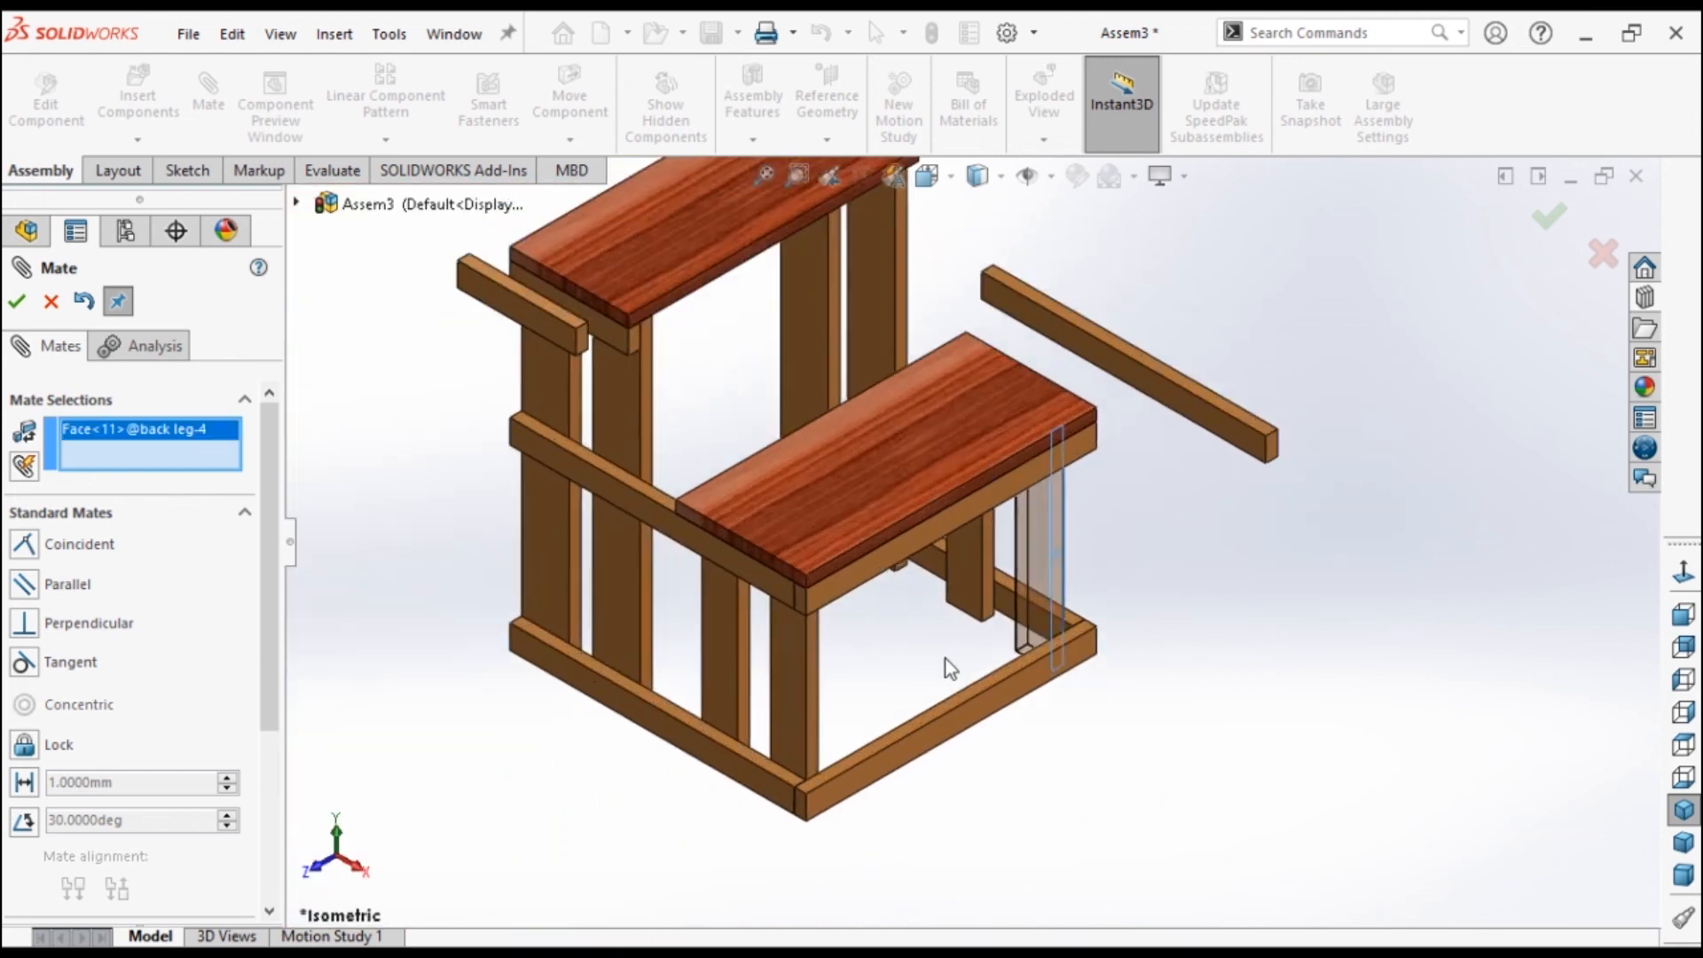
scroll(994, 657, "down", 6)
left_click(1027, 648)
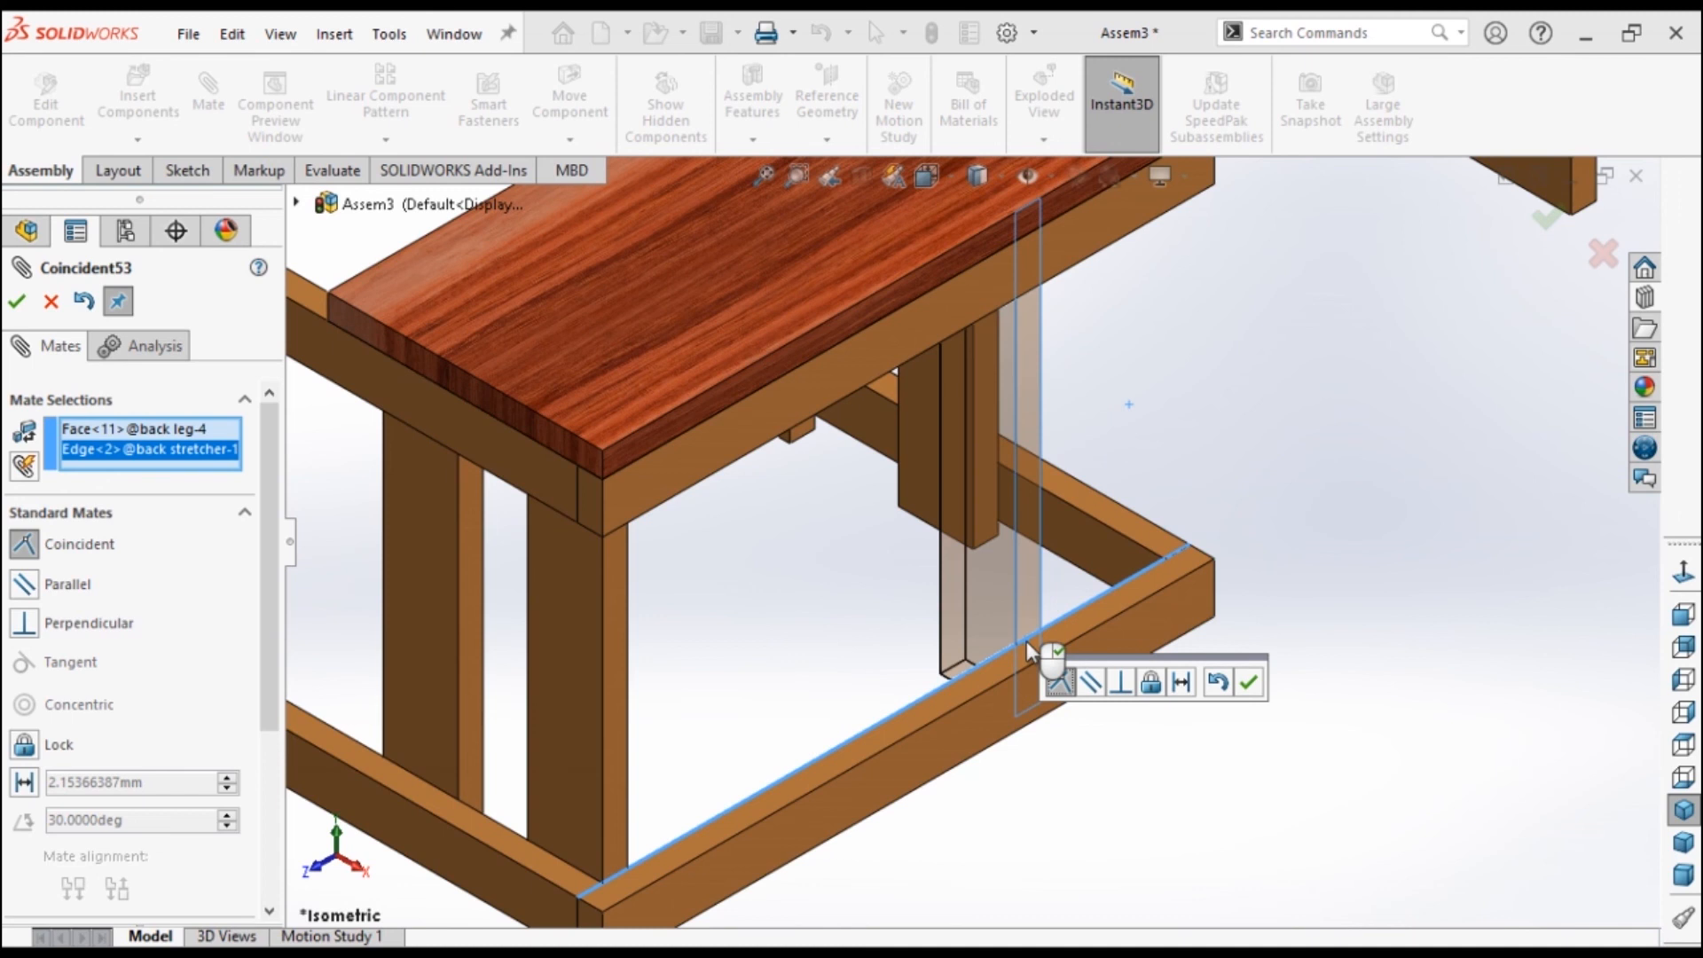
left_click(16, 301)
Shift back leg<4> toward side rail<2> and make its outer broad face coincident with the rail's inner face.
left_click_drag(983, 543, 1100, 552)
left_click(1102, 551)
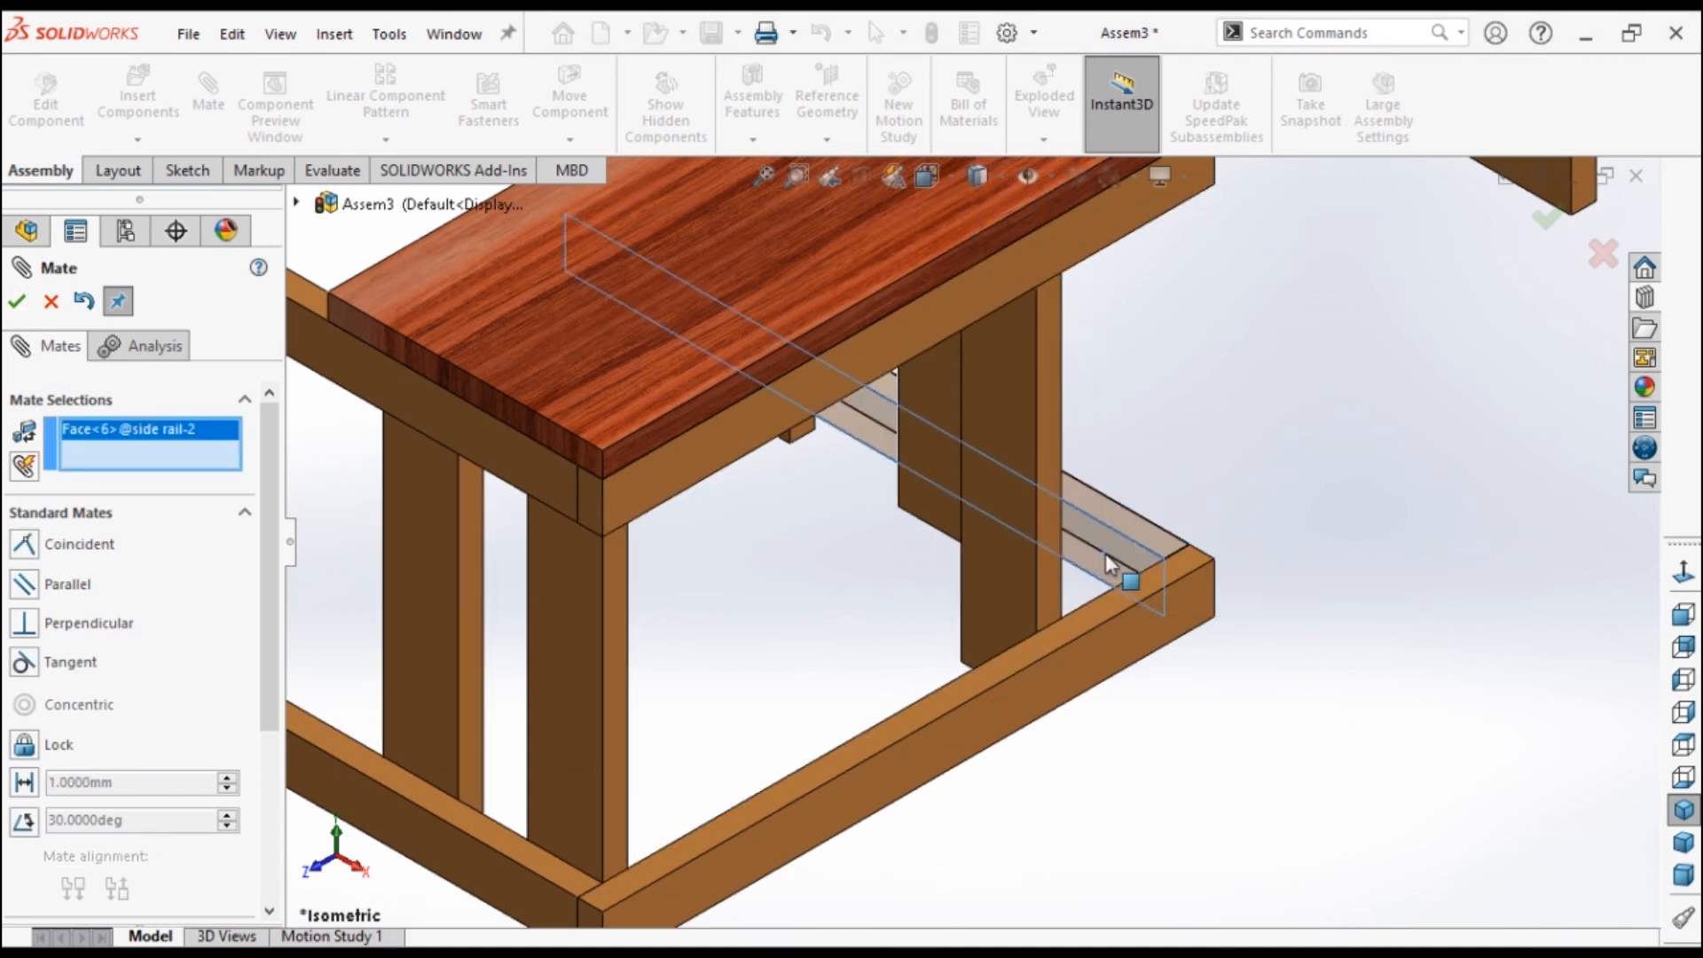
left_click(1685, 648)
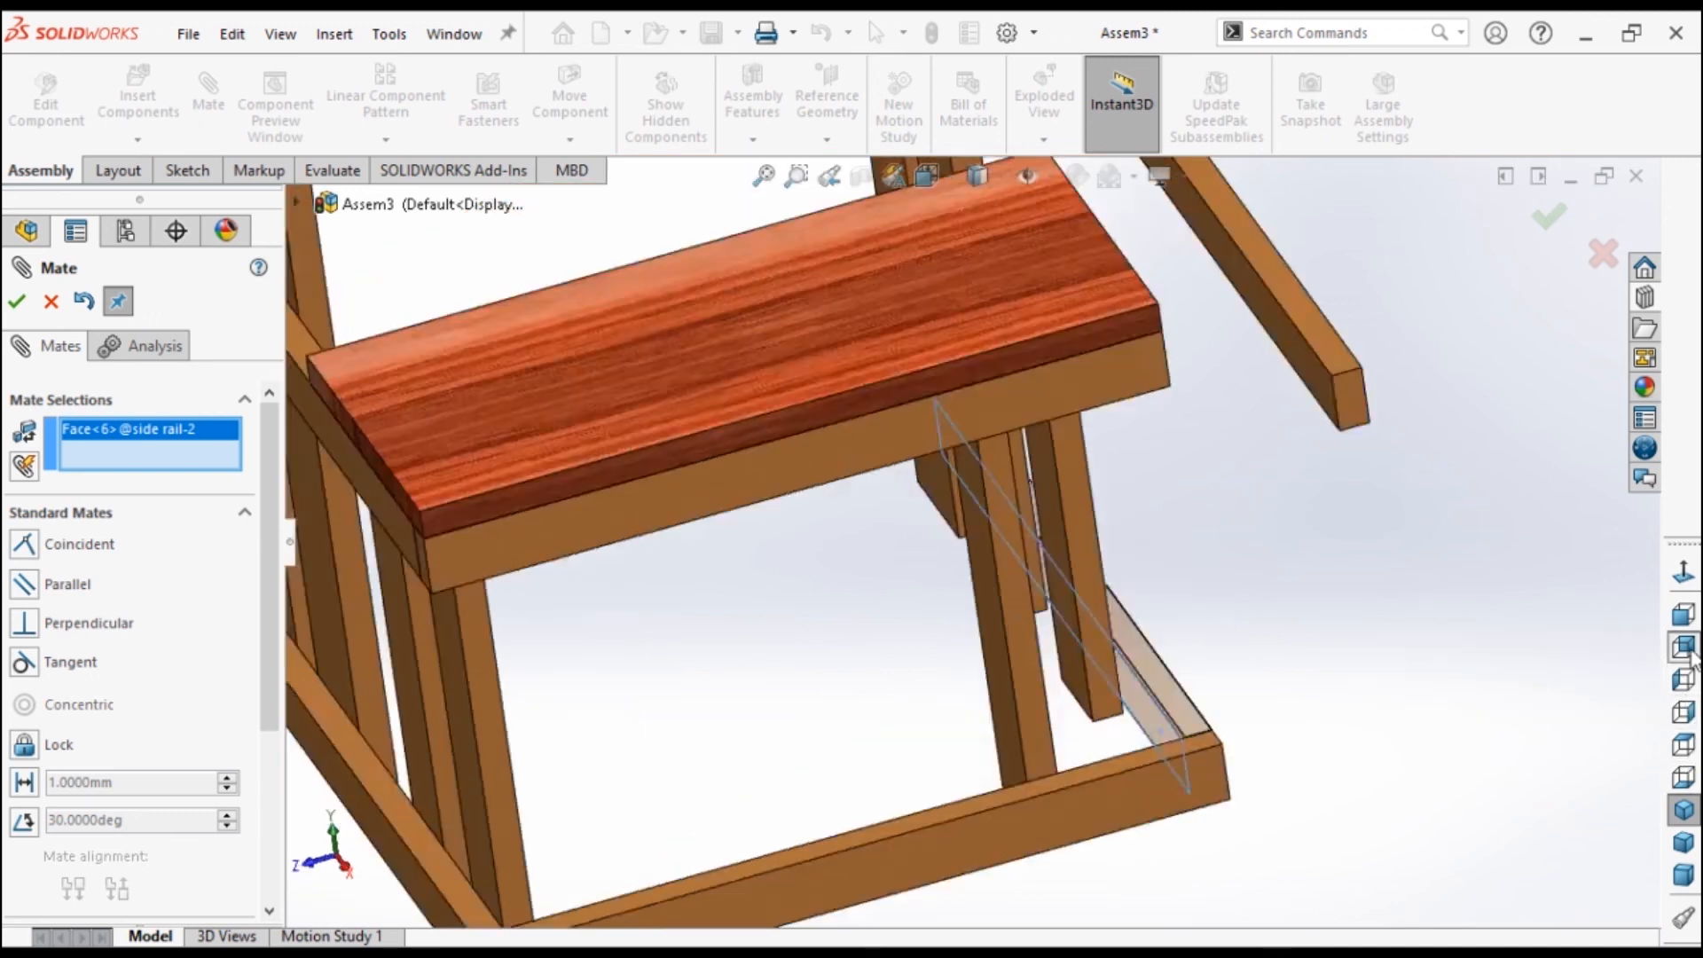
left_click(891, 621)
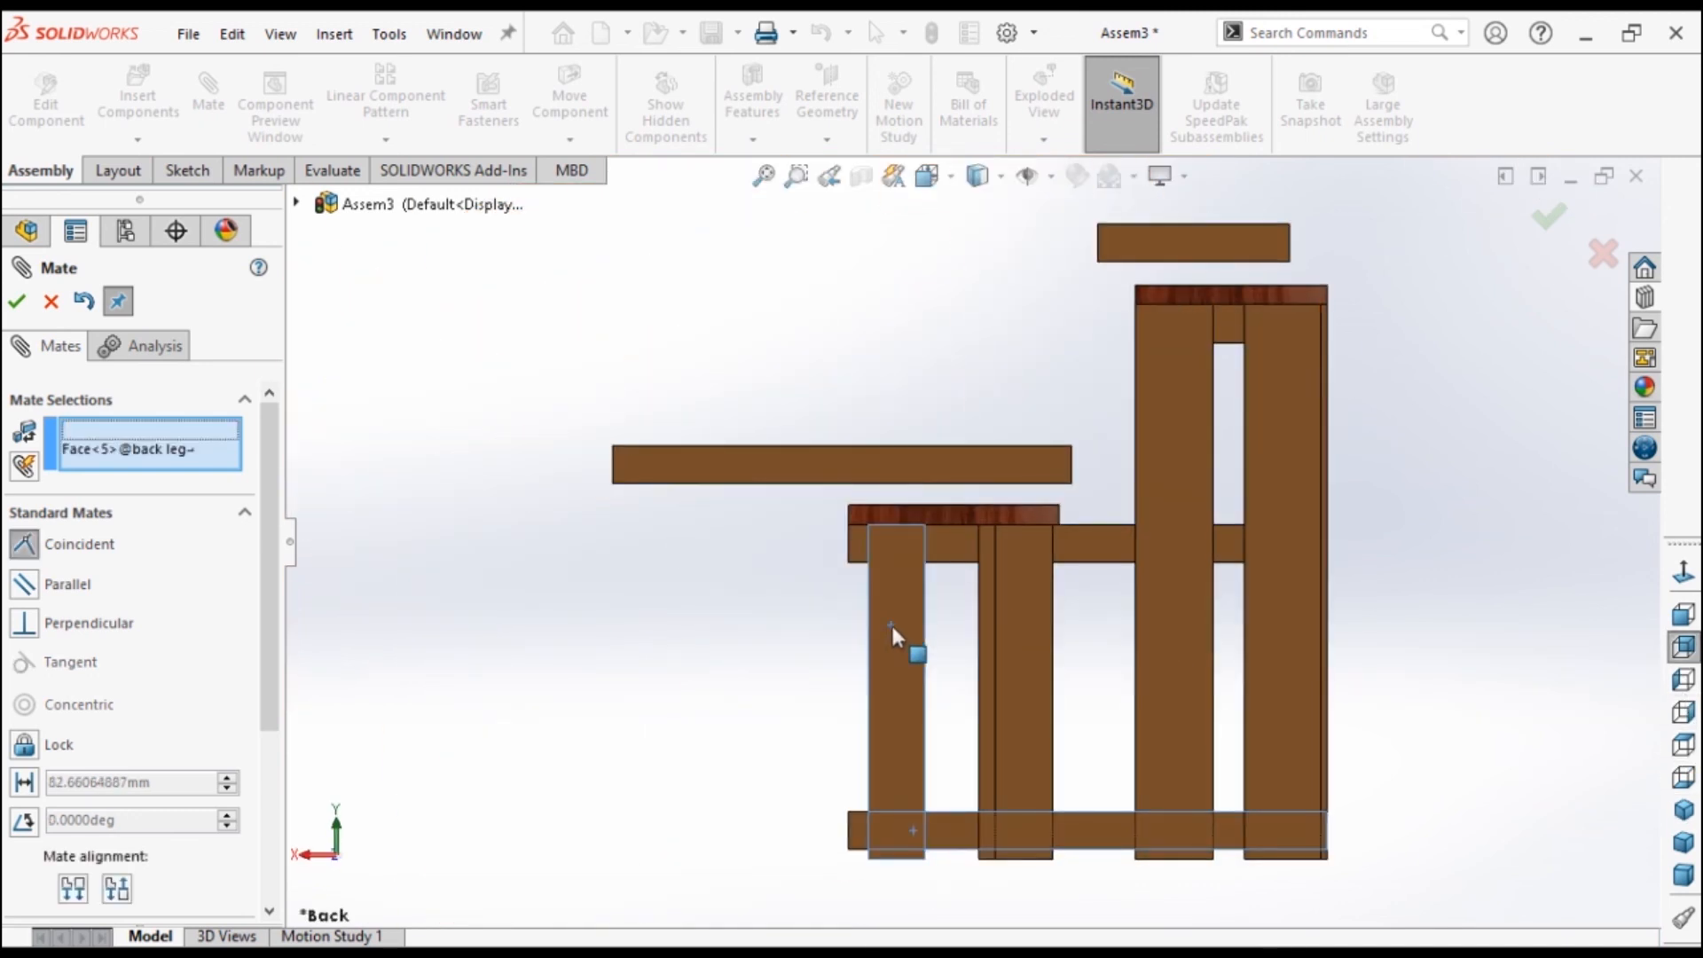
left_click(1685, 810)
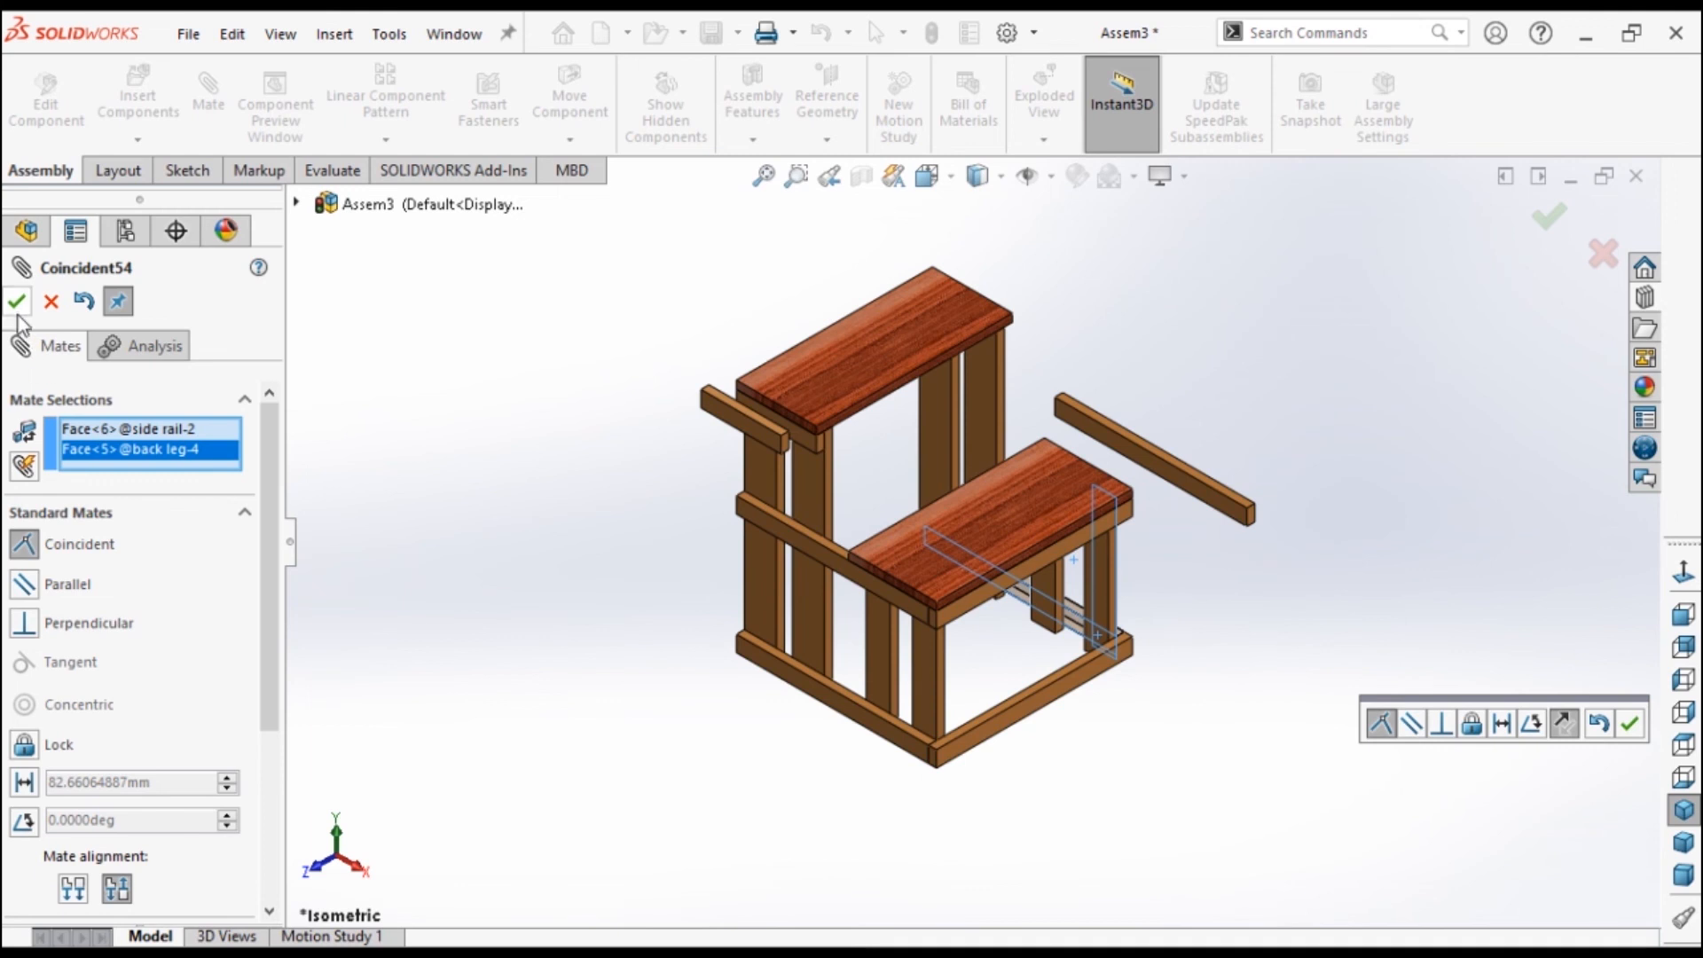
left_click(16, 300)
Move the loose top side rail from beside the upper board to the open space near side rail<4>.
scroll(1161, 594, "up", 3)
scroll(987, 432, "up", 2)
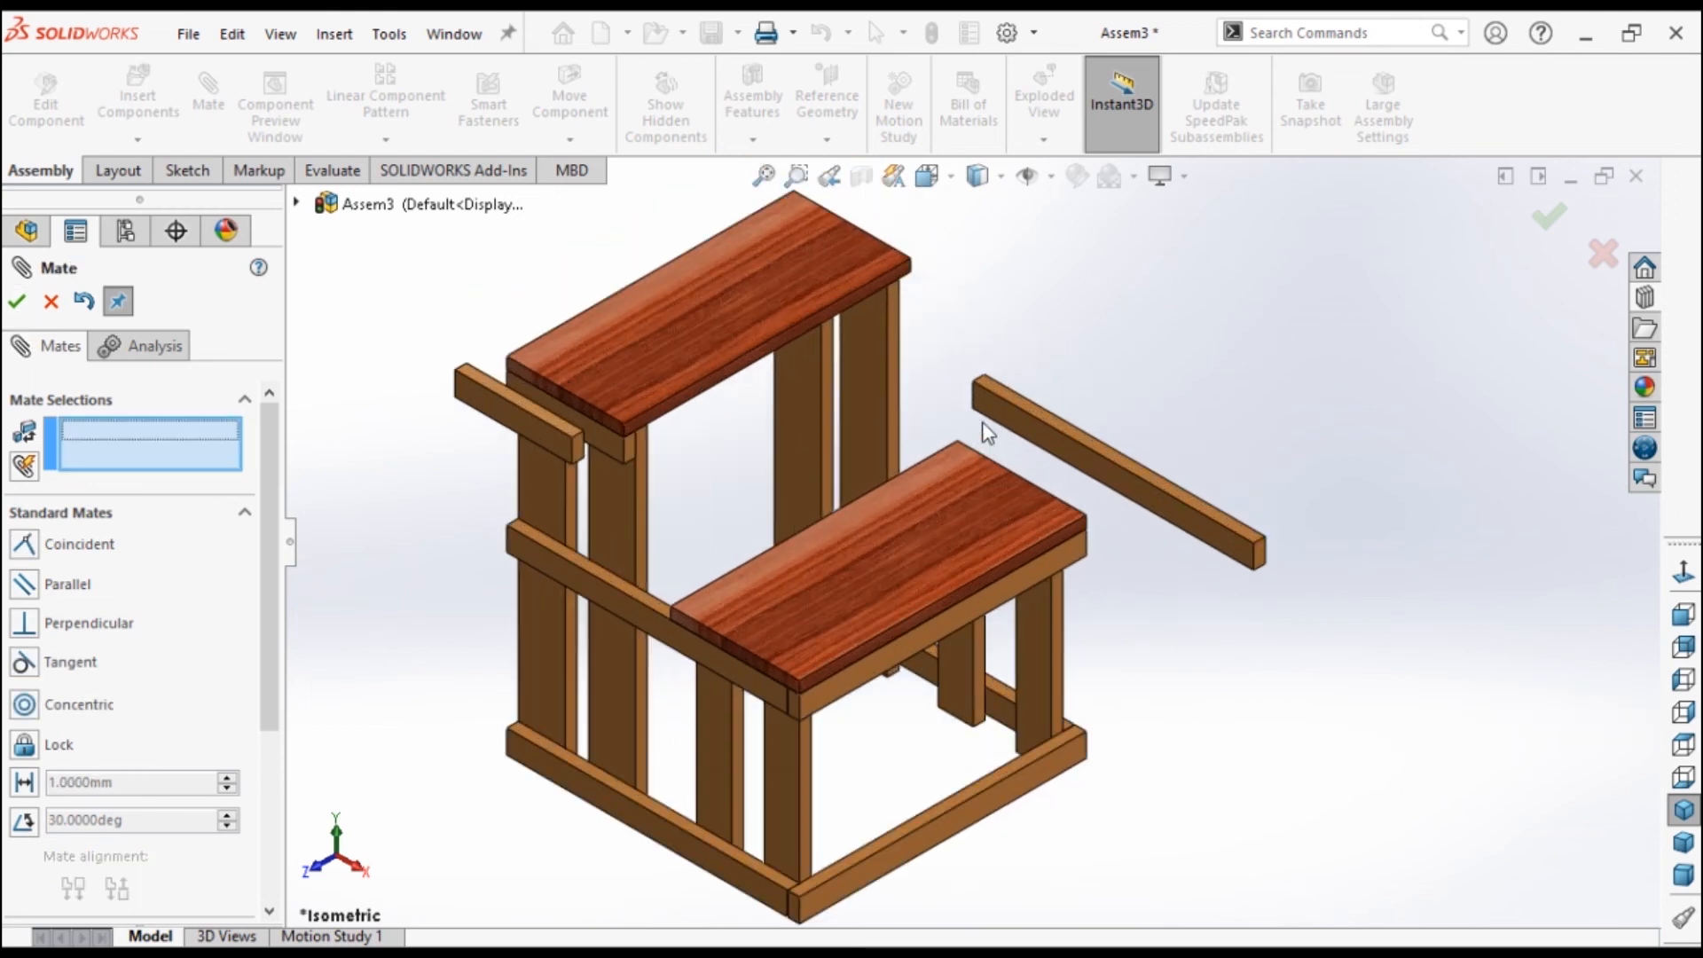
left_click_drag(535, 426, 1256, 661)
Make side rail<4>'s inner face coincident with back leg<4>'s outer face, and slide the rail across the legs just below the lower board.
scroll(1147, 534, "up", 3)
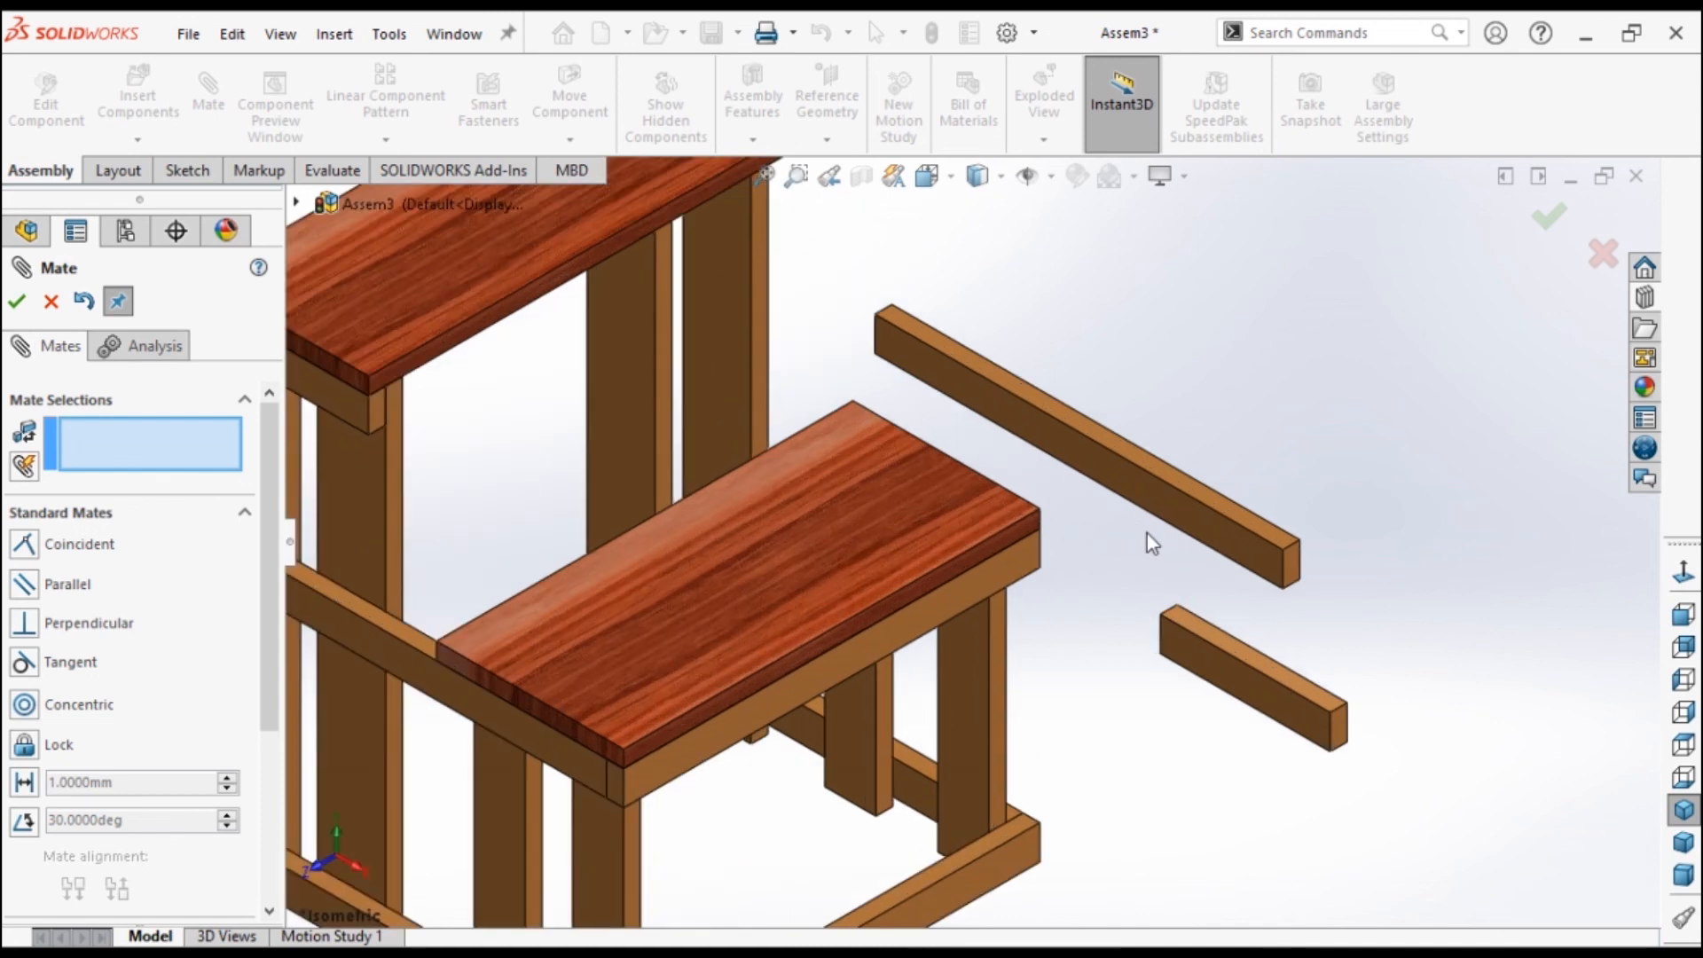
left_click(1220, 536)
key("ctrl+2")
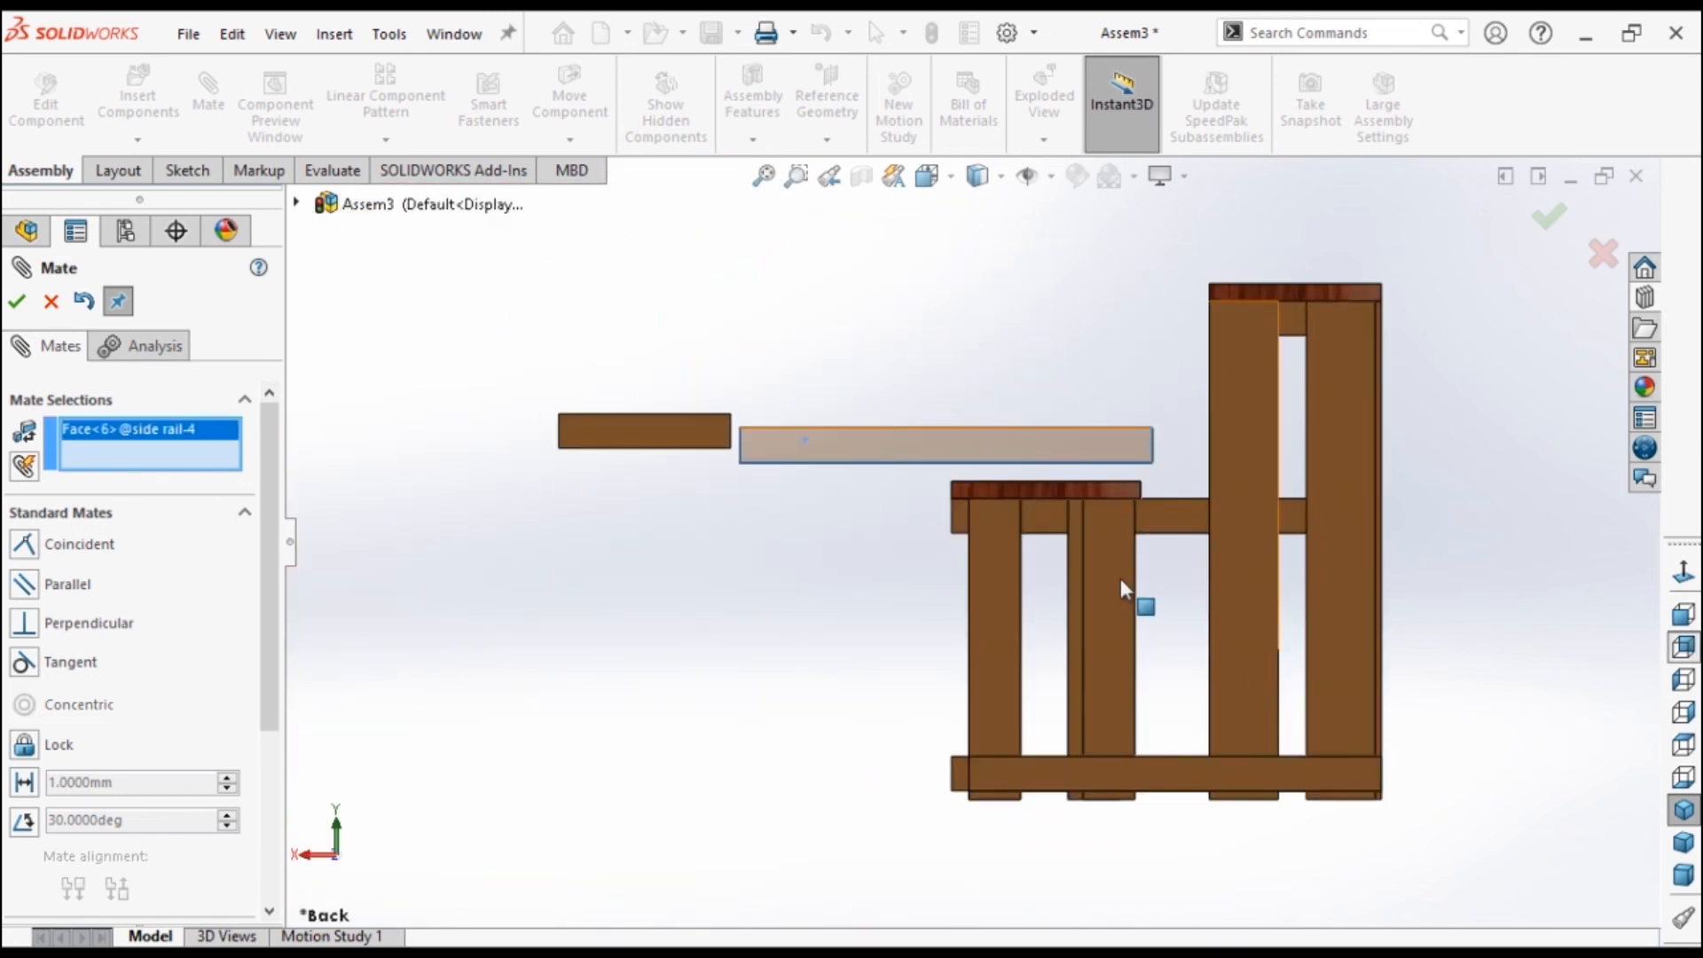
left_click(957, 599)
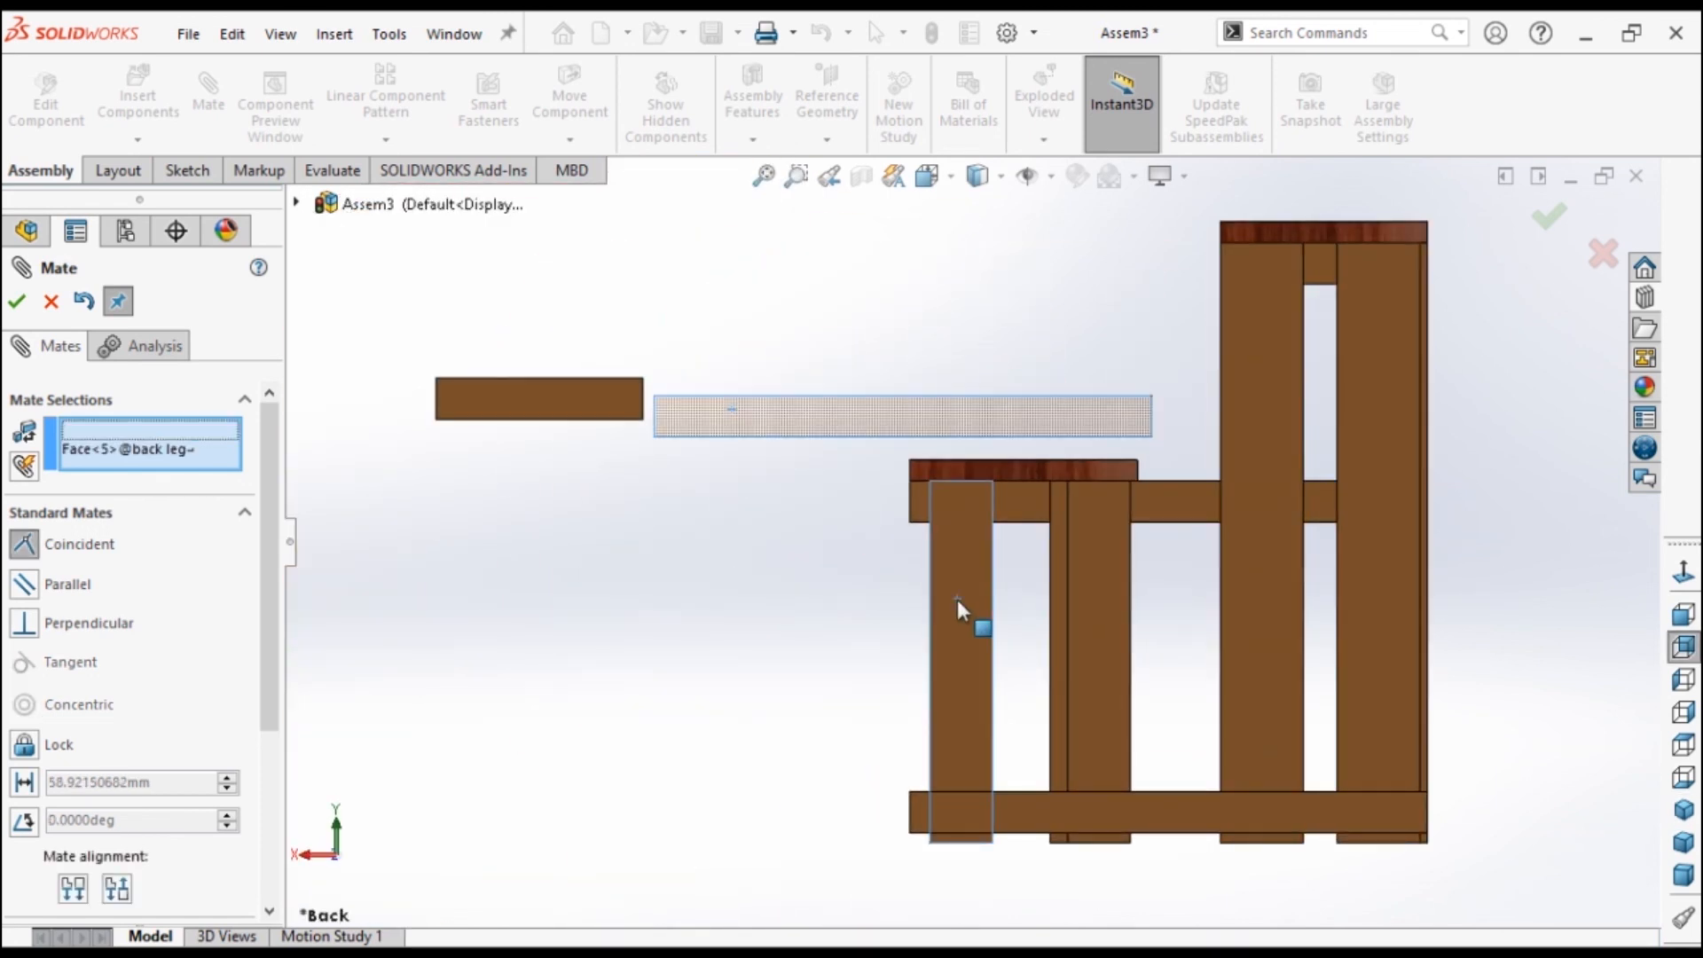
left_click(52, 302)
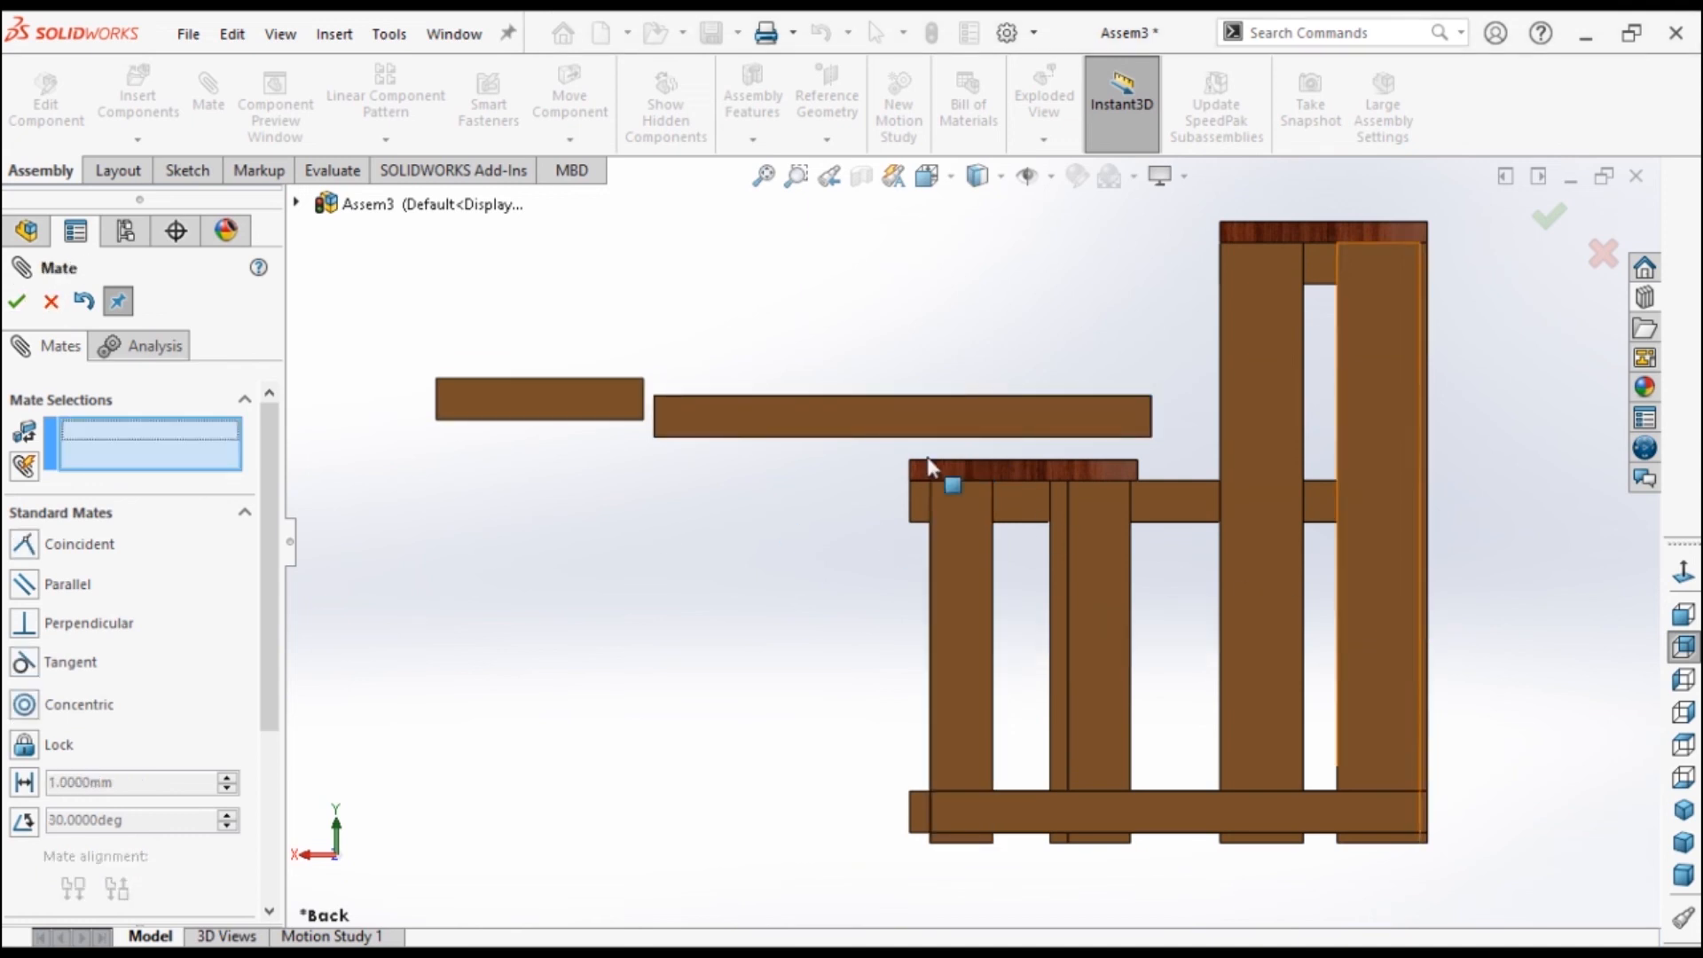
left_click_drag(904, 407, 1212, 517)
Move top side rail<4> across the front legs and make its inner face coincident with front leg<4>'s outer face.
left_click_drag(589, 393, 1374, 381)
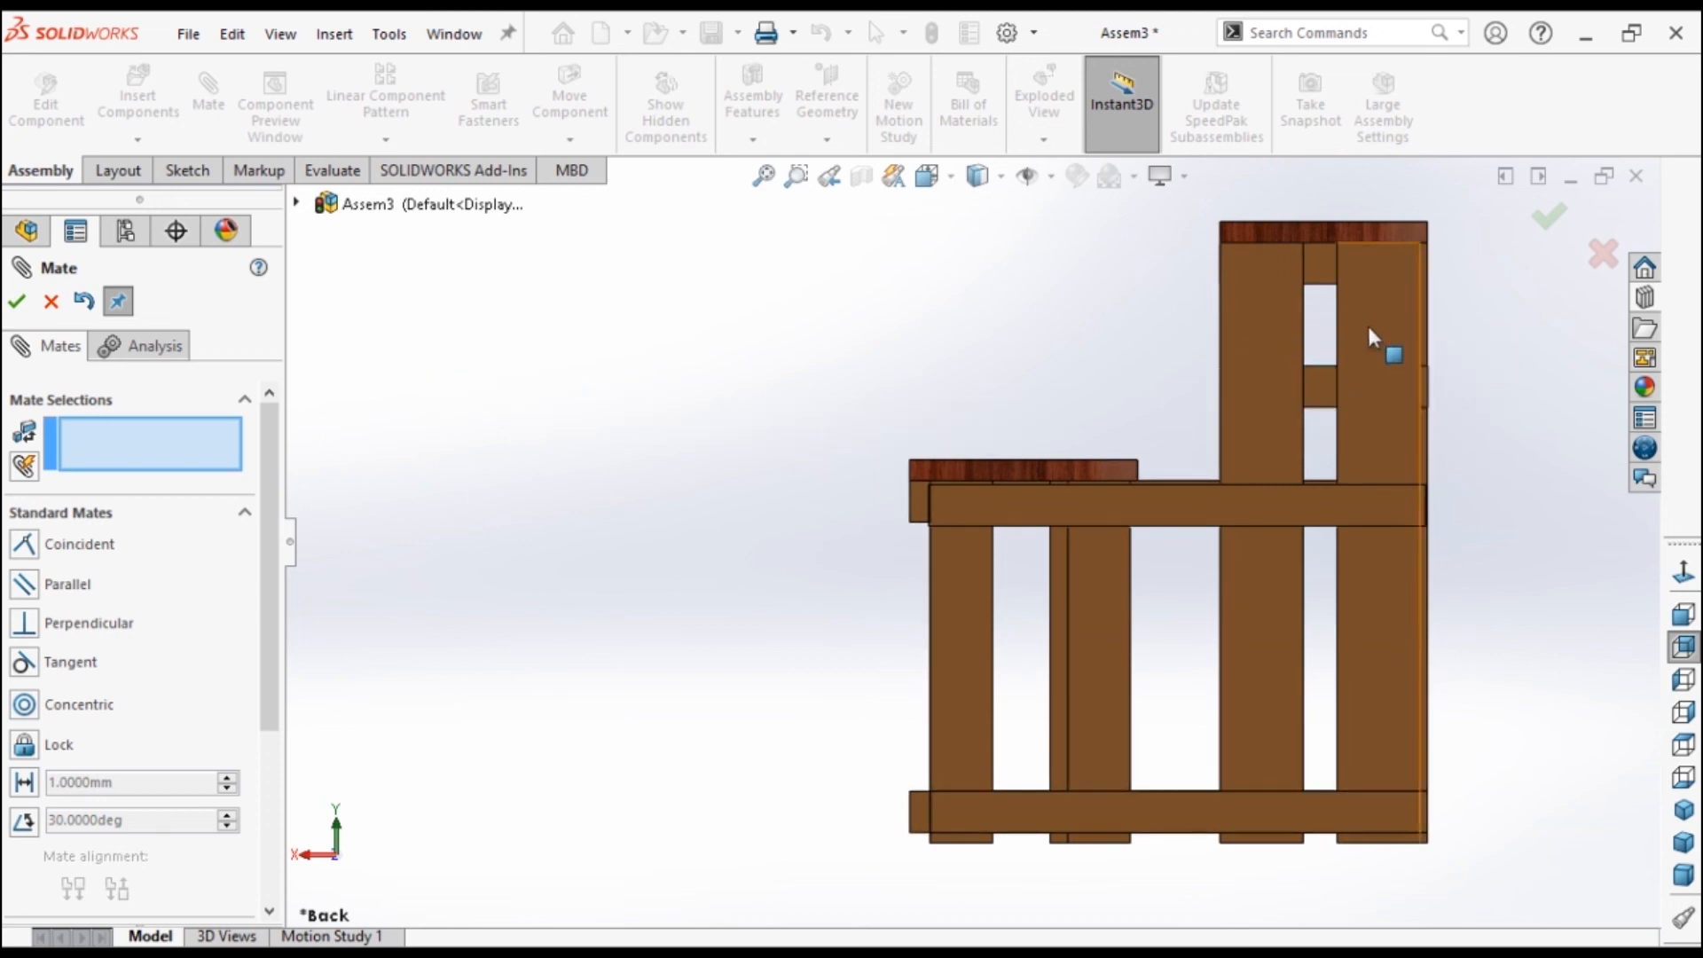
left_click(1377, 279)
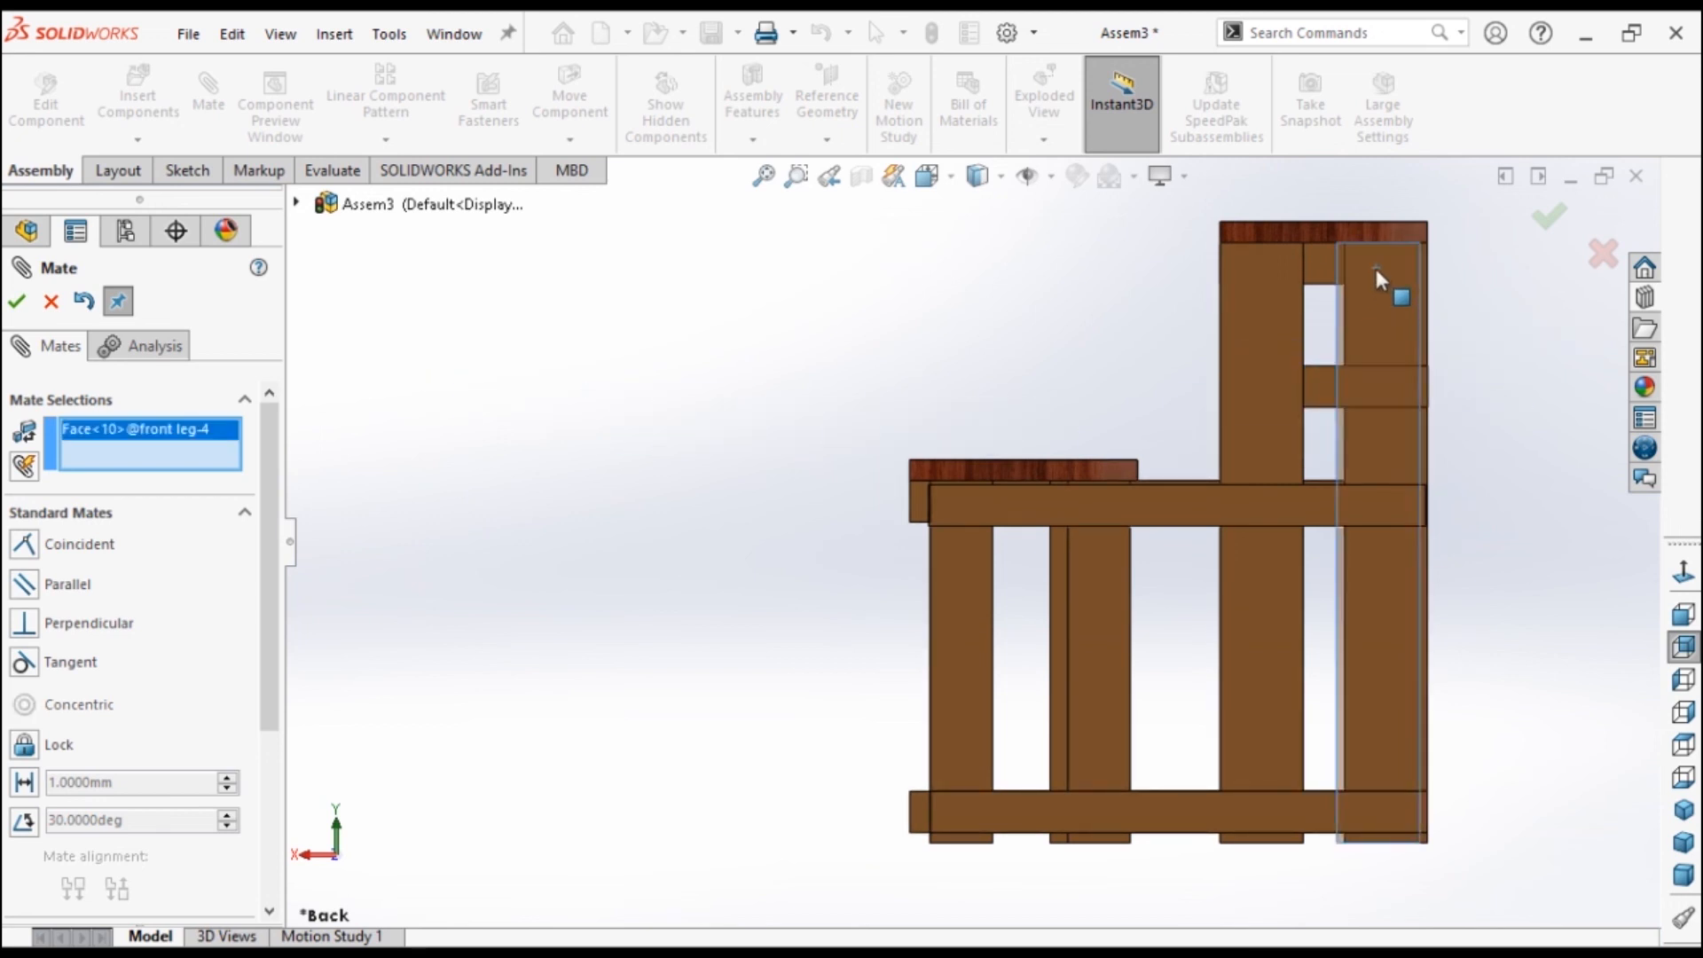
left_click(1683, 810)
scroll(992, 408, "down", 5)
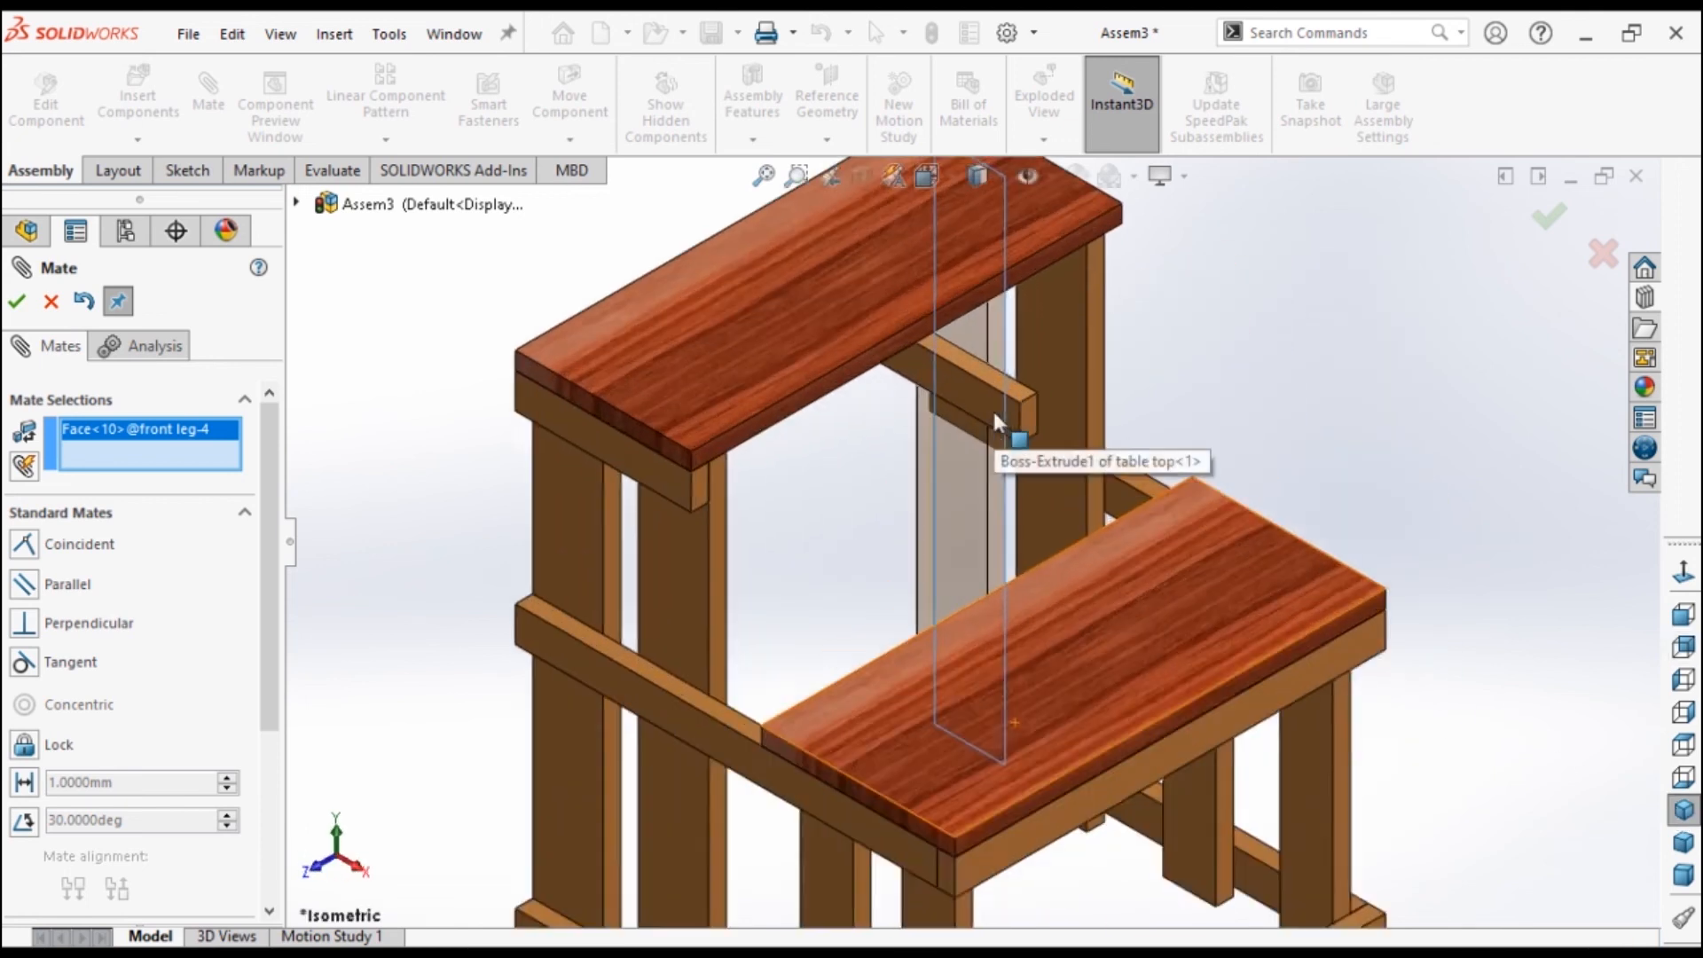
scroll(992, 407, "down", 2)
left_click(900, 363)
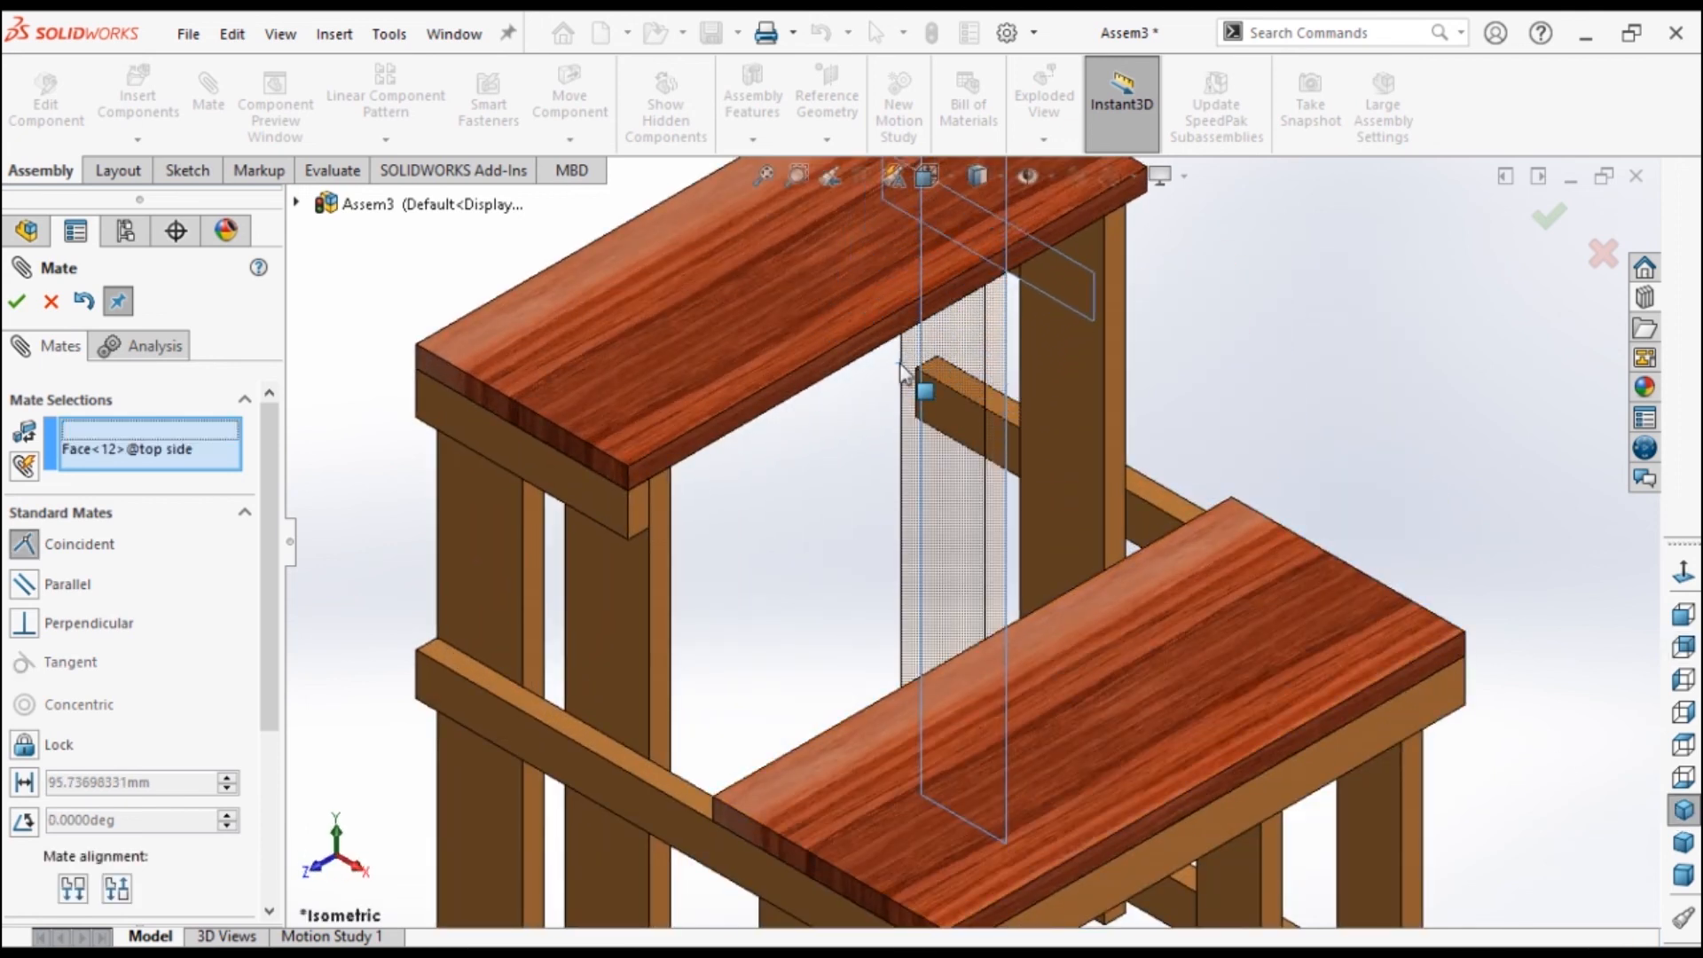
left_click(1180, 331)
scroll(1107, 470, "up", 4)
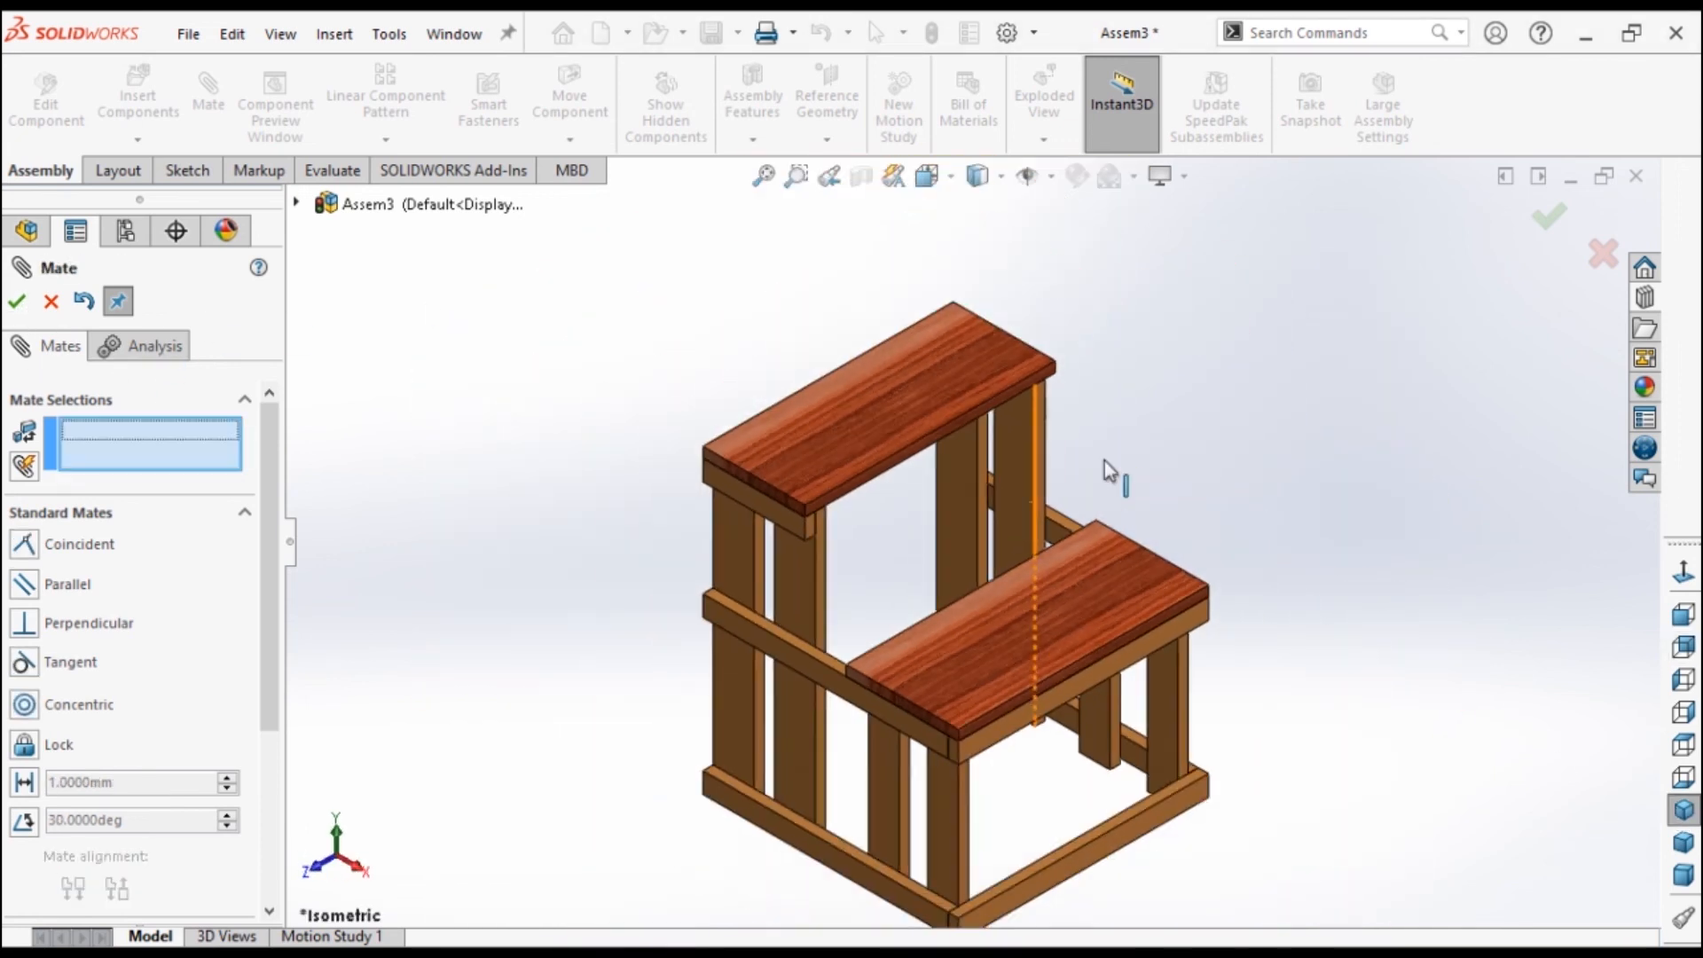
Make top side rail<4>'s end face coincident with the narrow face of front leg<3>.
scroll(1366, 472, "down", 2)
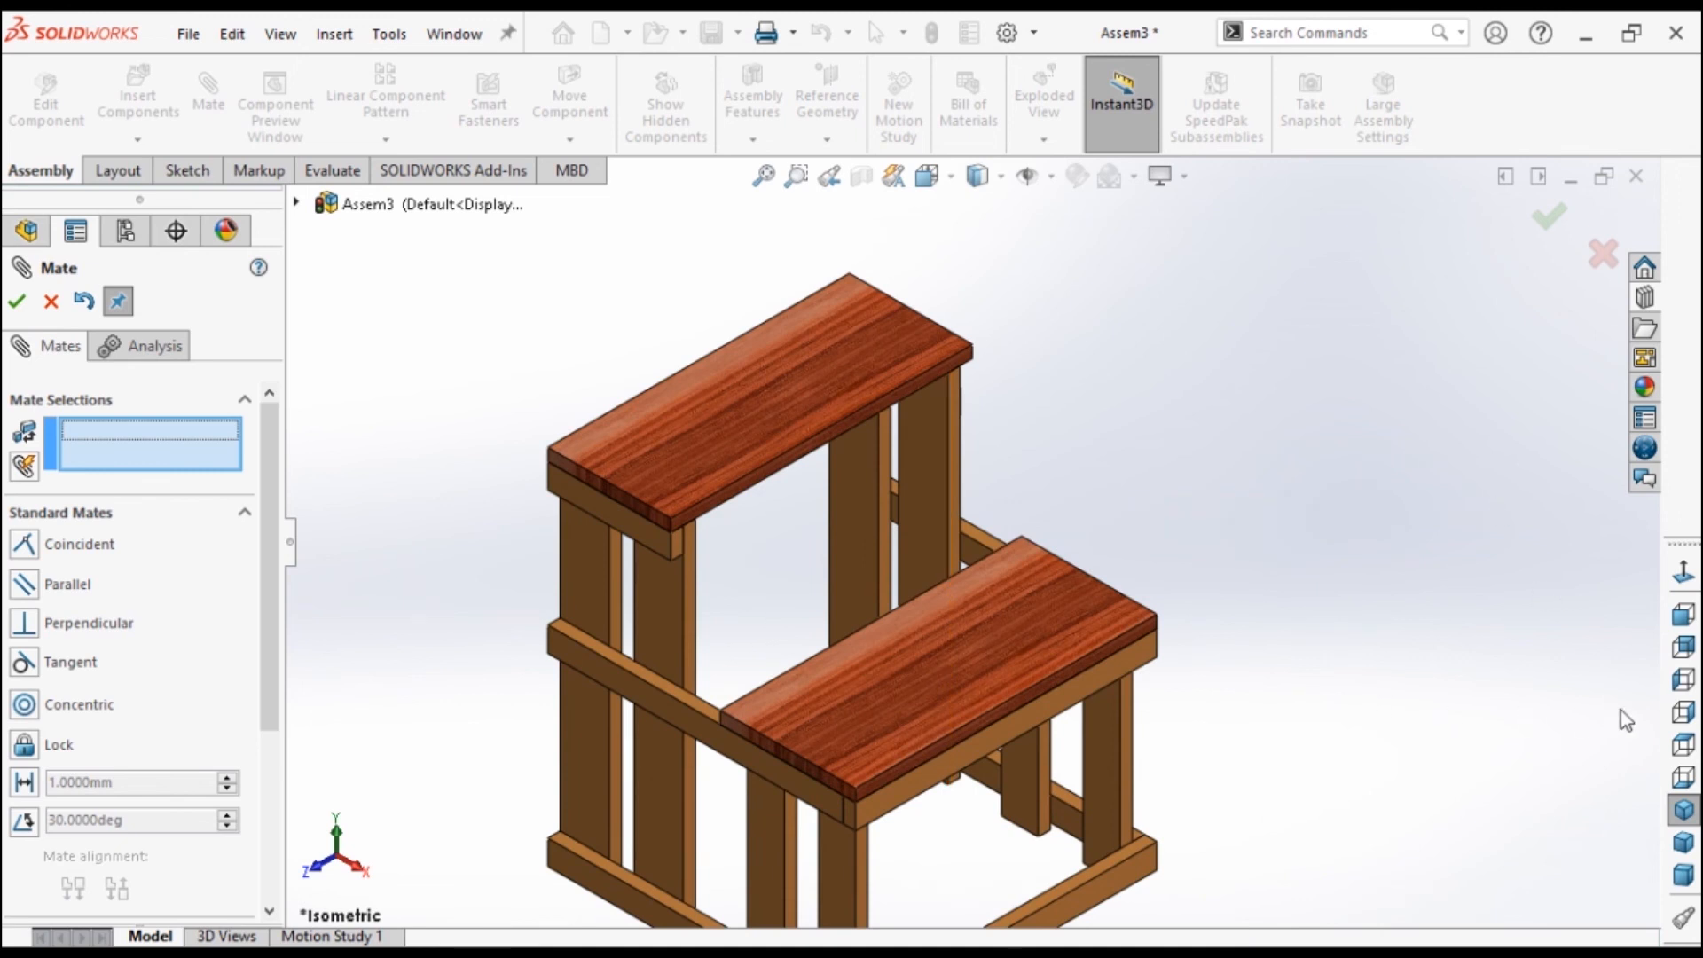
left_click(1686, 715)
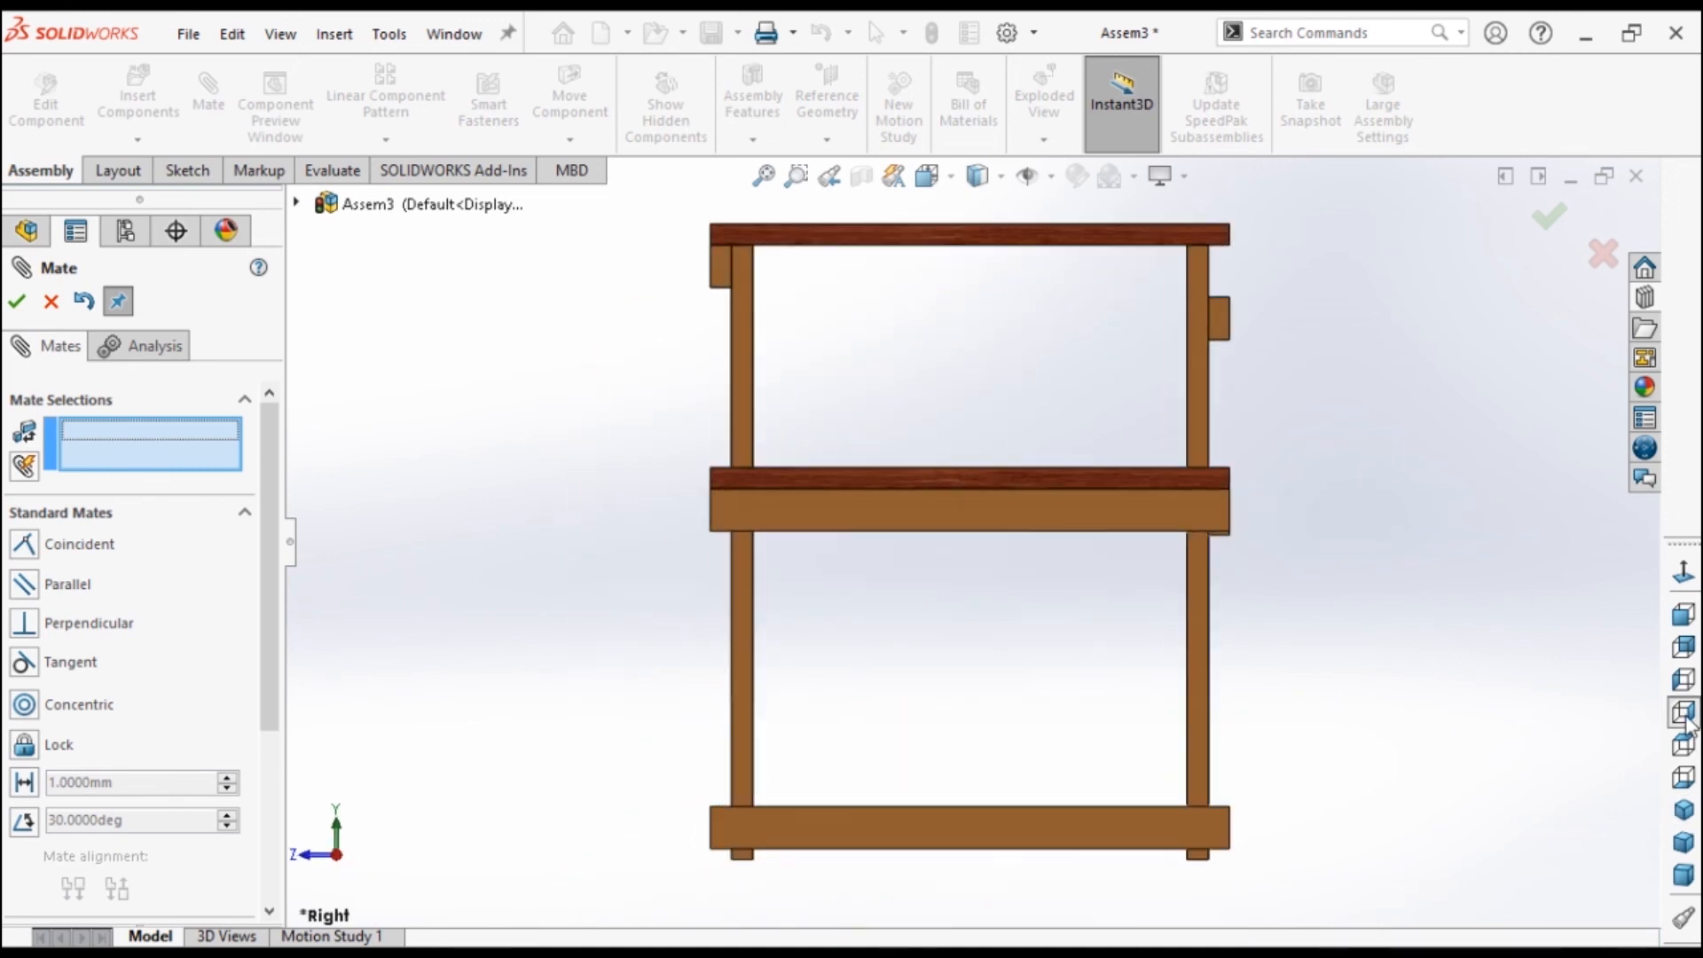
left_click(1217, 325)
left_click(1196, 350)
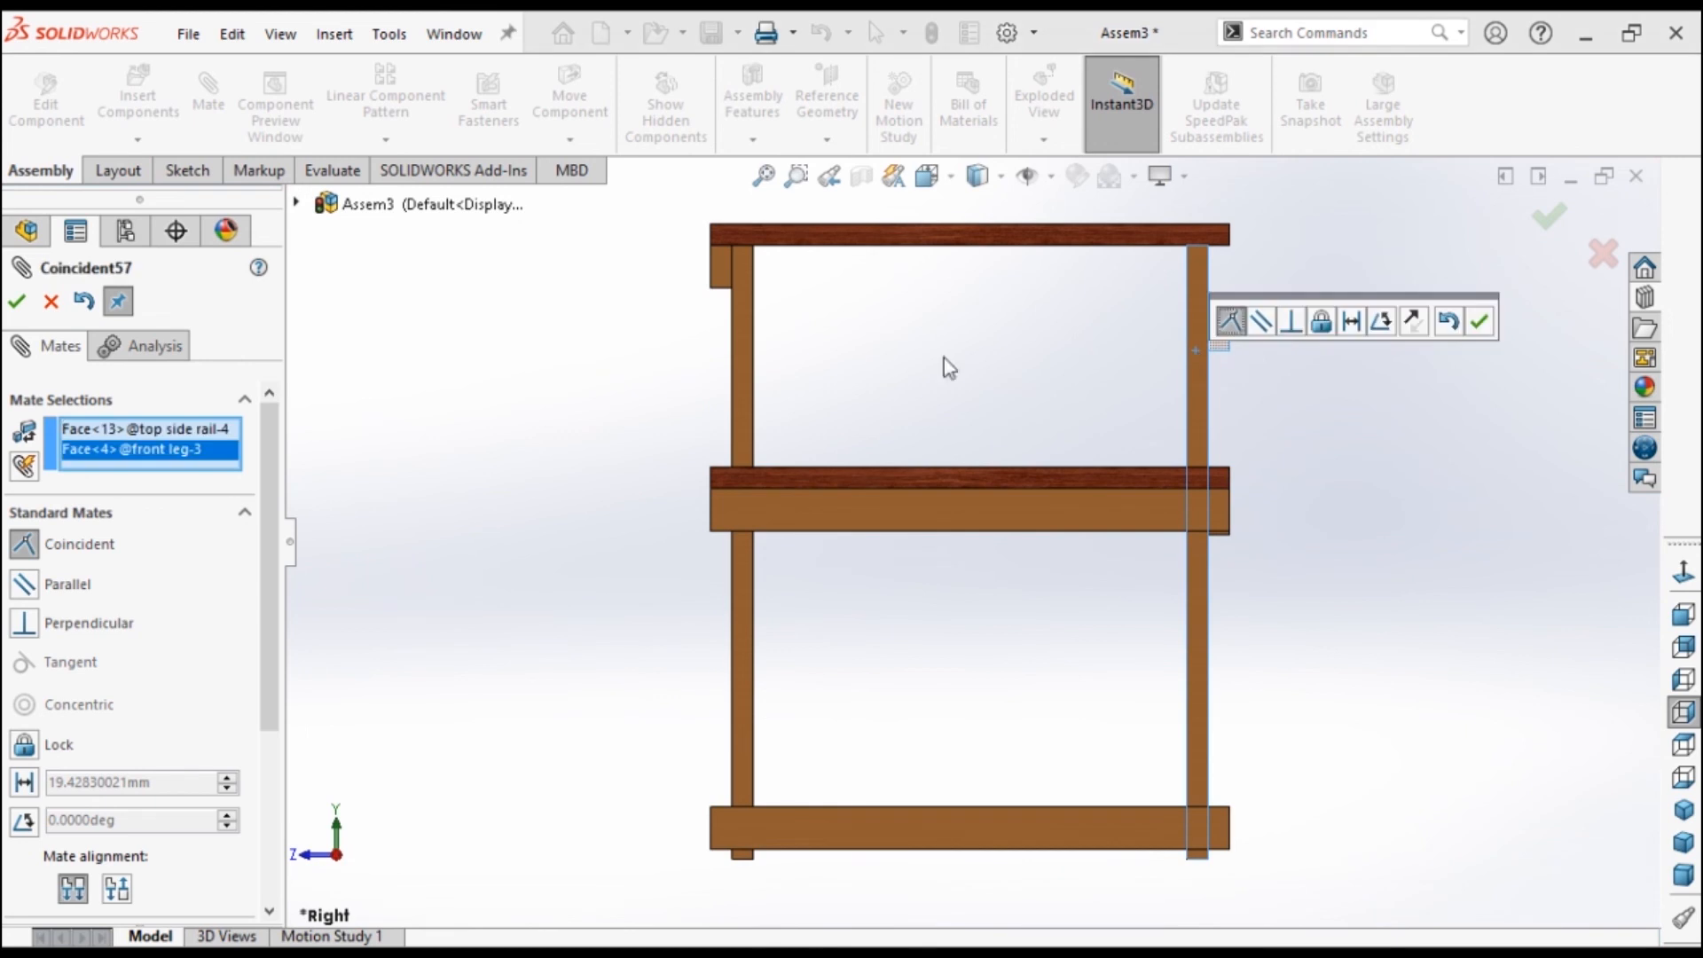
left_click(16, 303)
Make the top edge of top side rail<4> coincident with the underside of the upper board.
scroll(1226, 260, "down", 4)
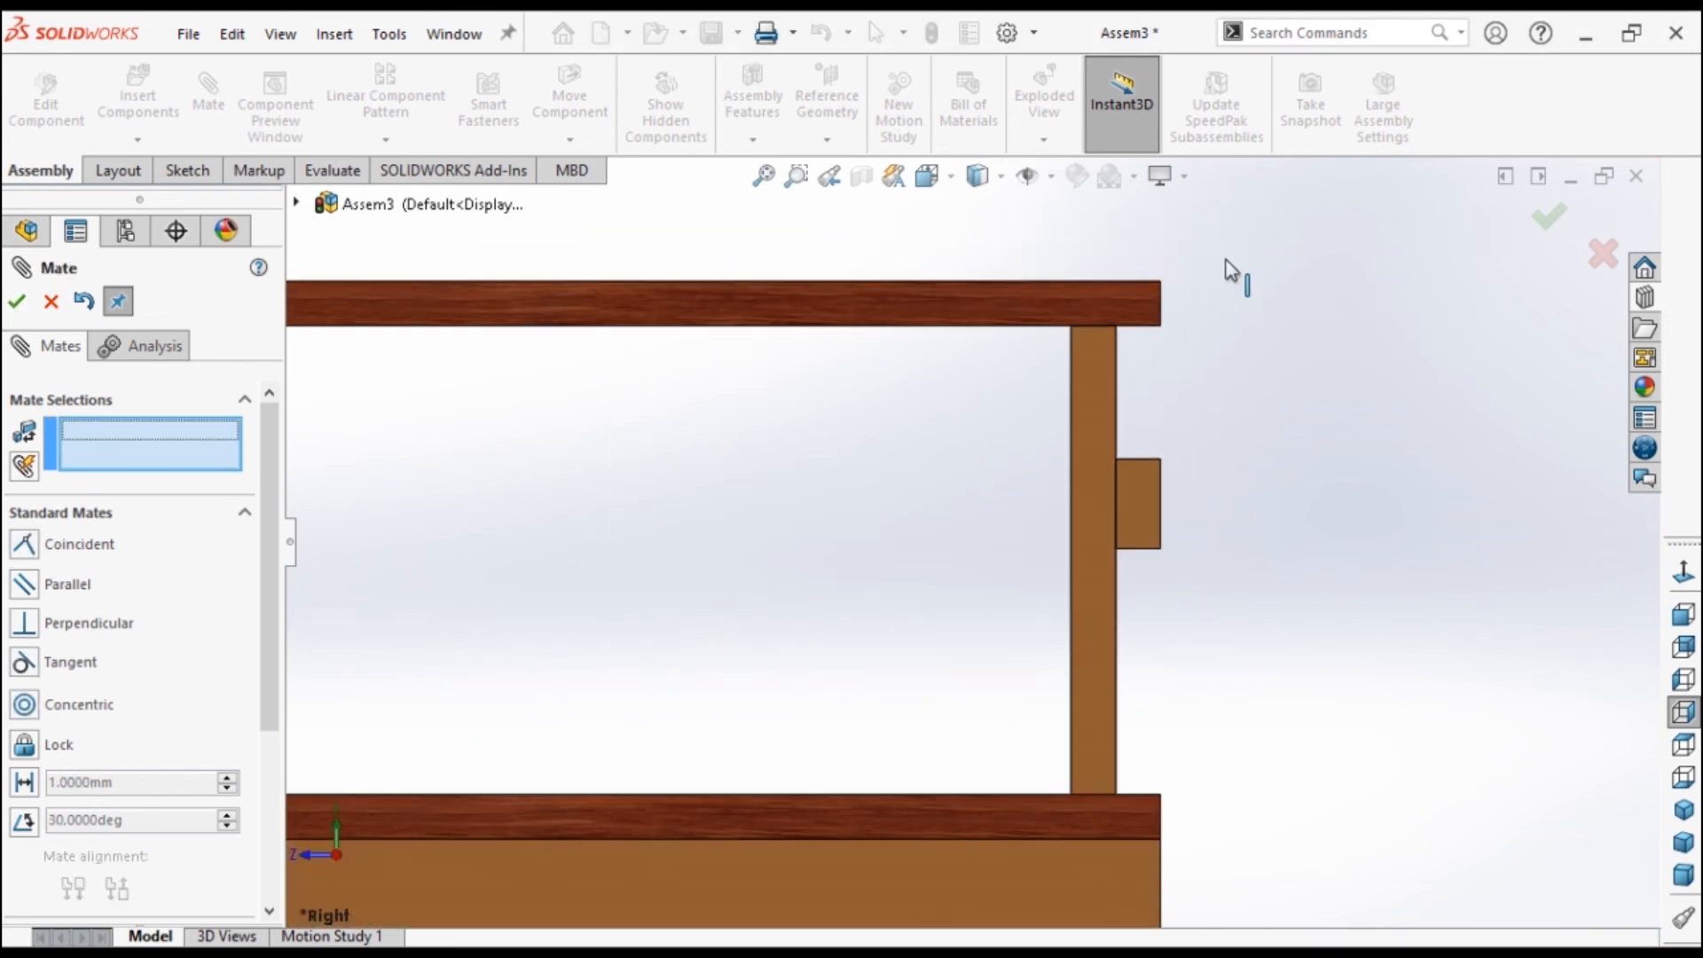
left_click(1136, 458)
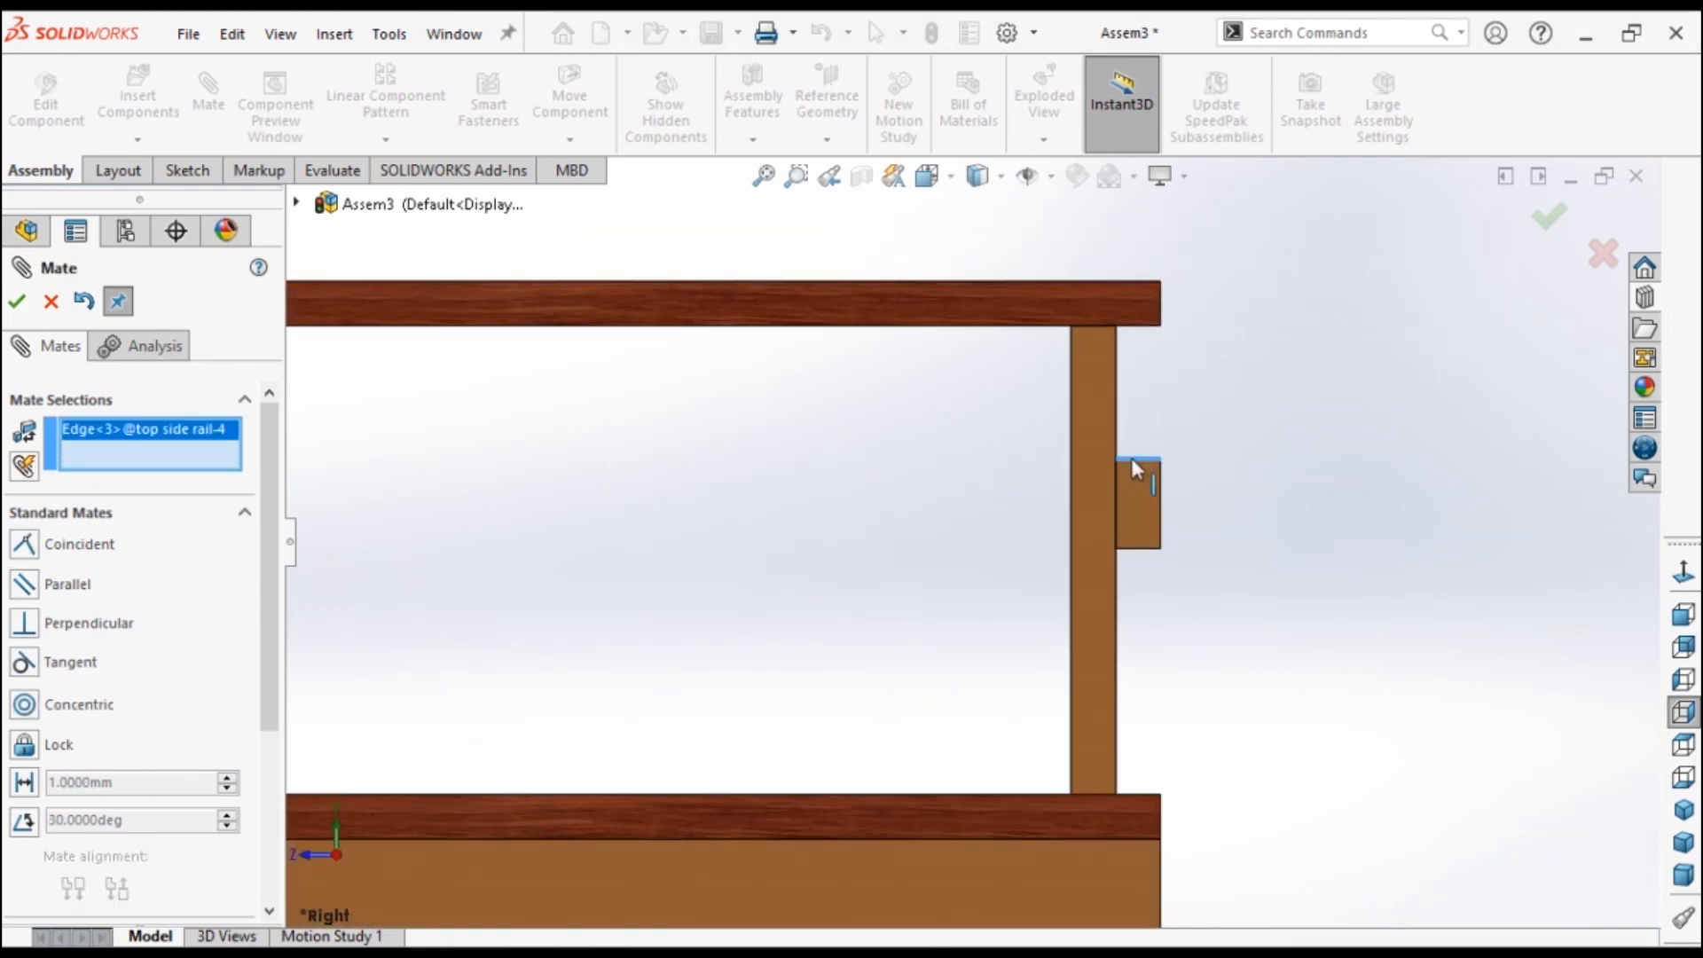
left_click(1143, 325)
left_click(21, 307)
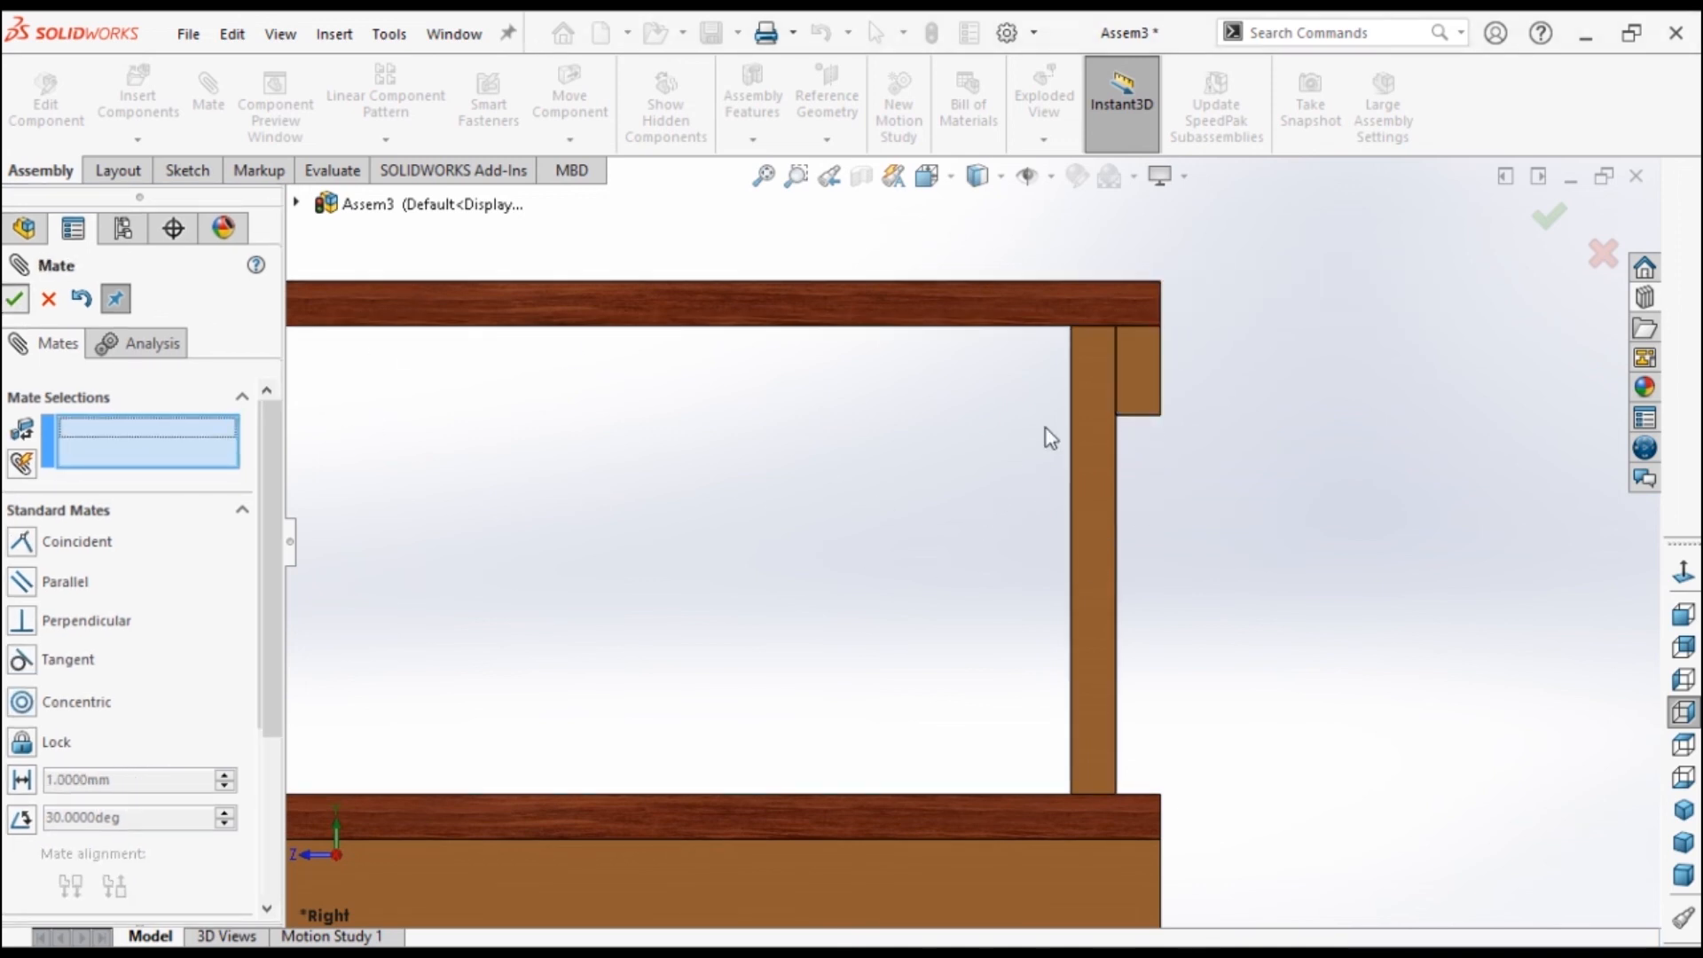
Set the whole chair assembly to the isometric view and finish the Mate command.
scroll(1087, 678, "up", 8)
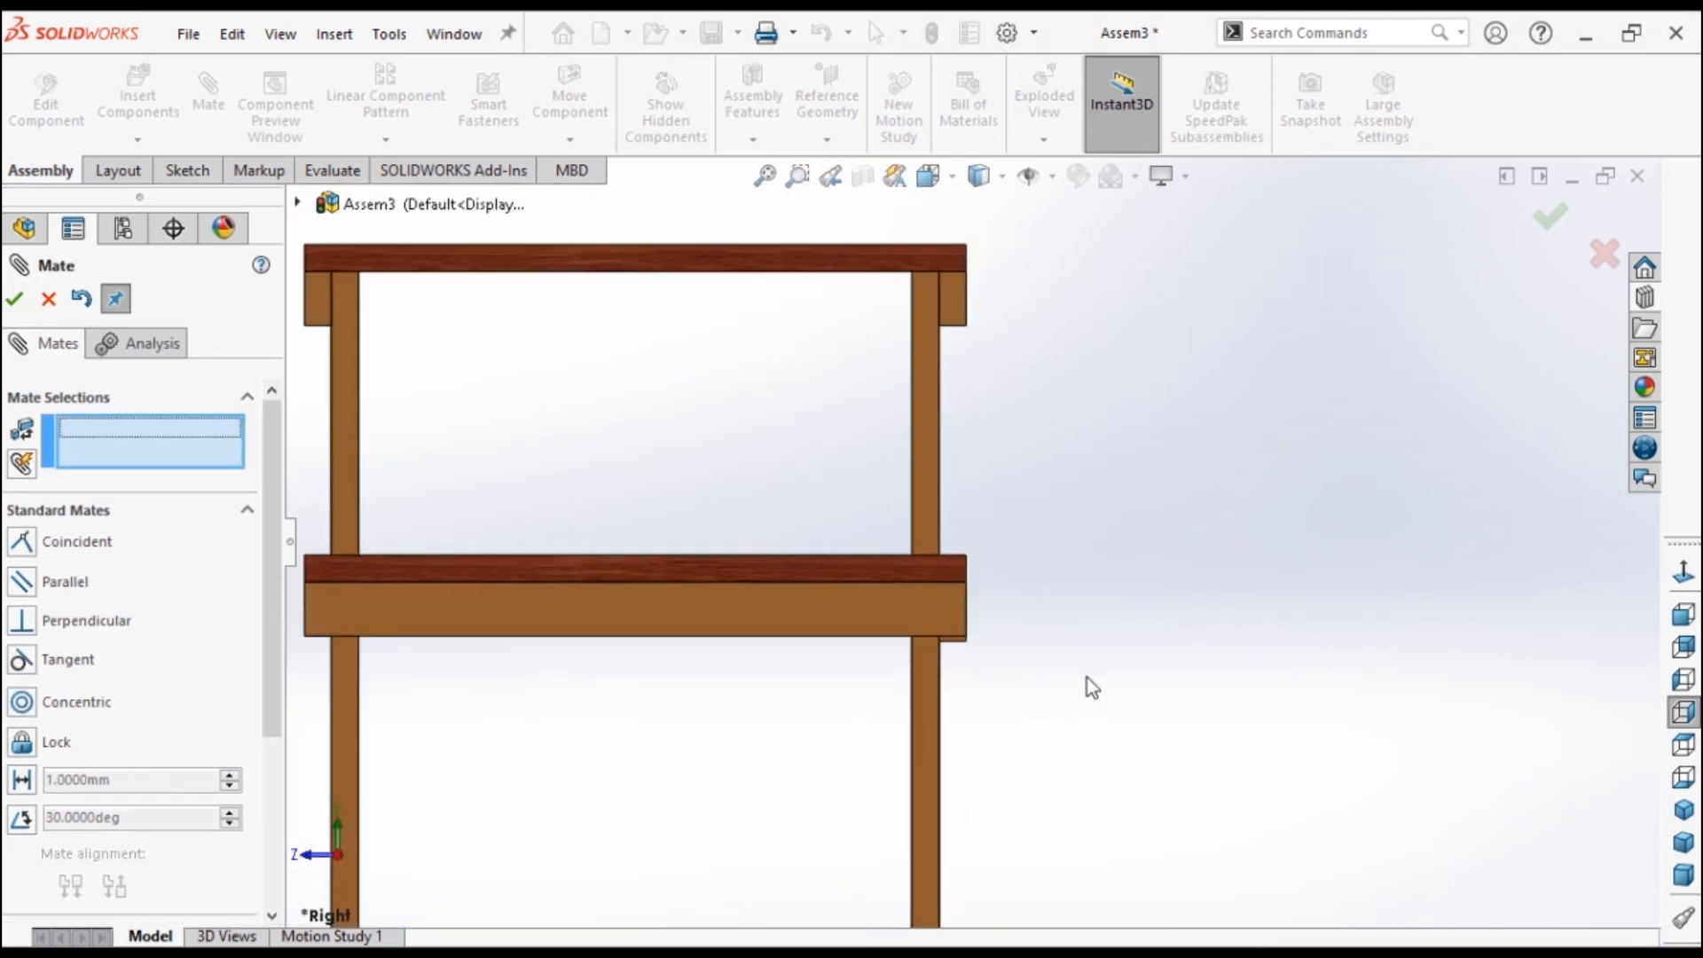
left_click(1684, 809)
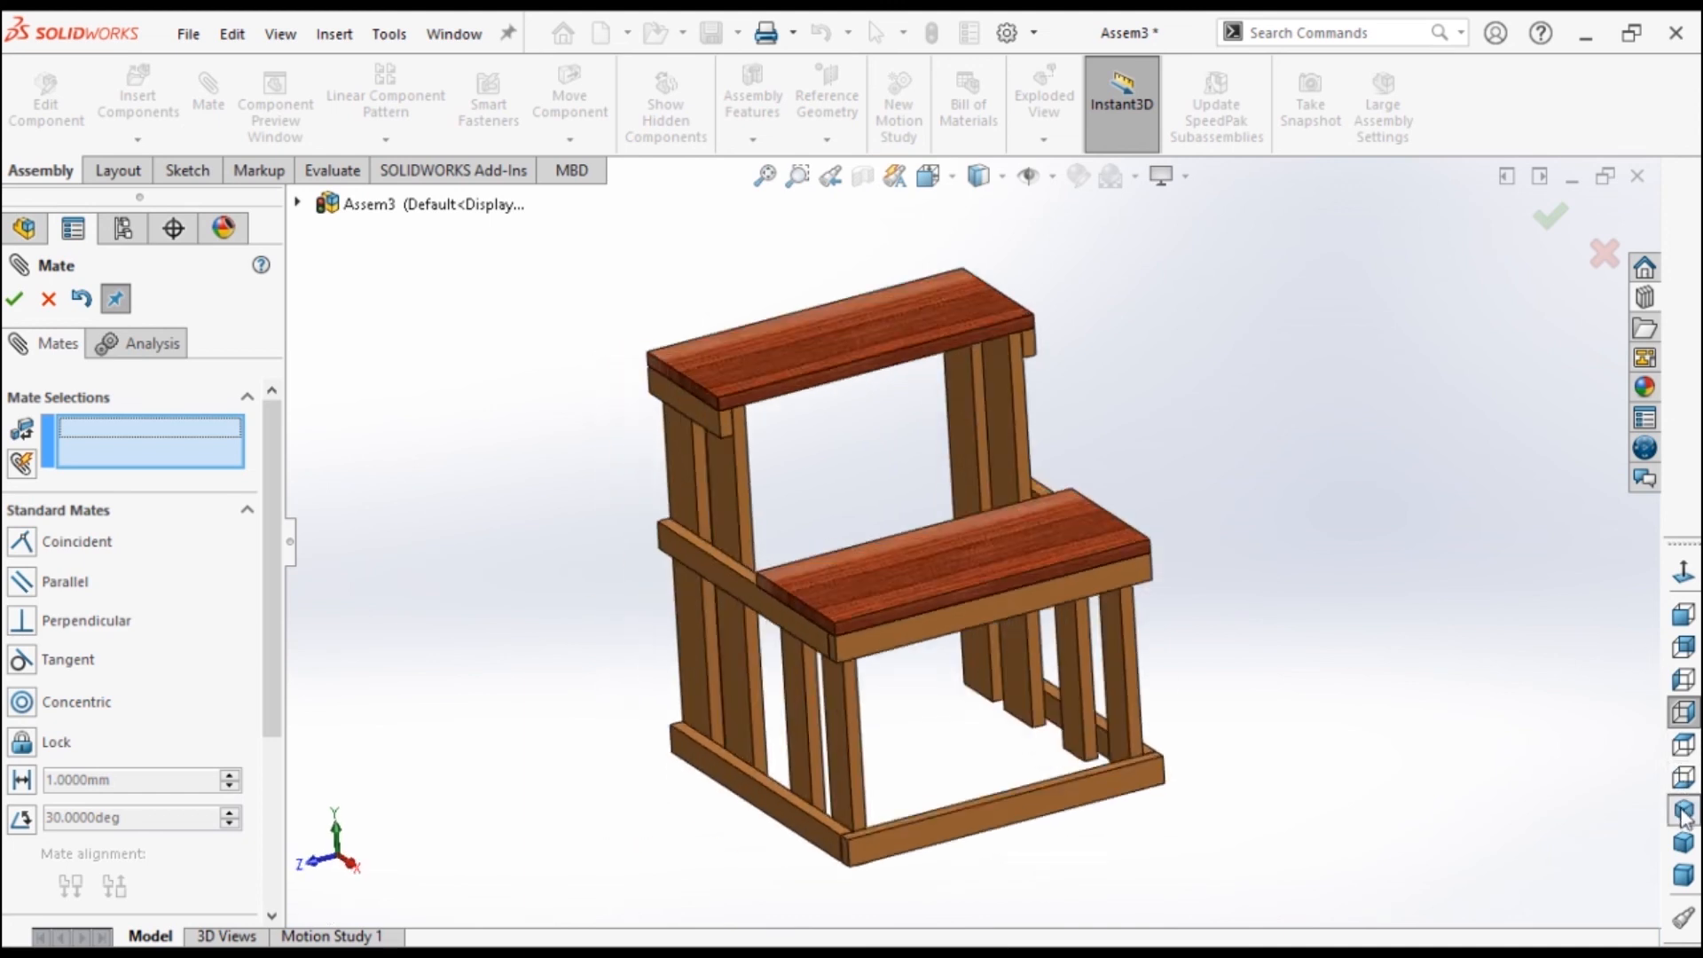
scroll(1234, 483, "down", 3)
scroll(1154, 568, "up", 5)
scroll(1116, 618, "down", 1)
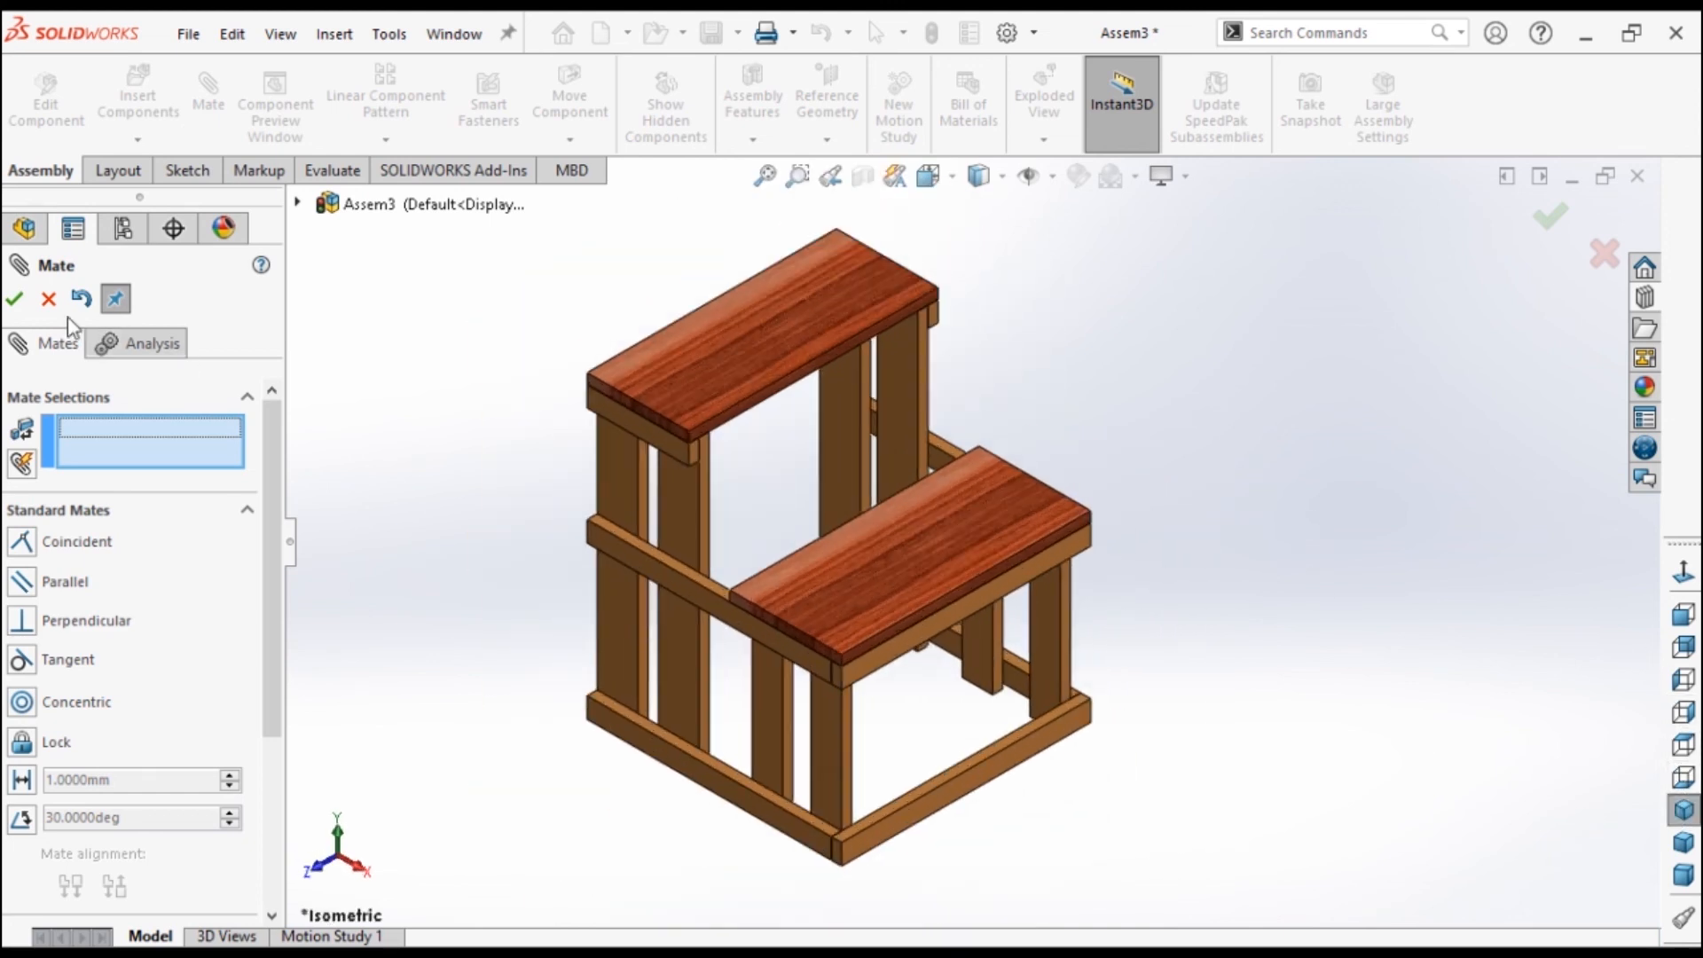
left_click(14, 302)
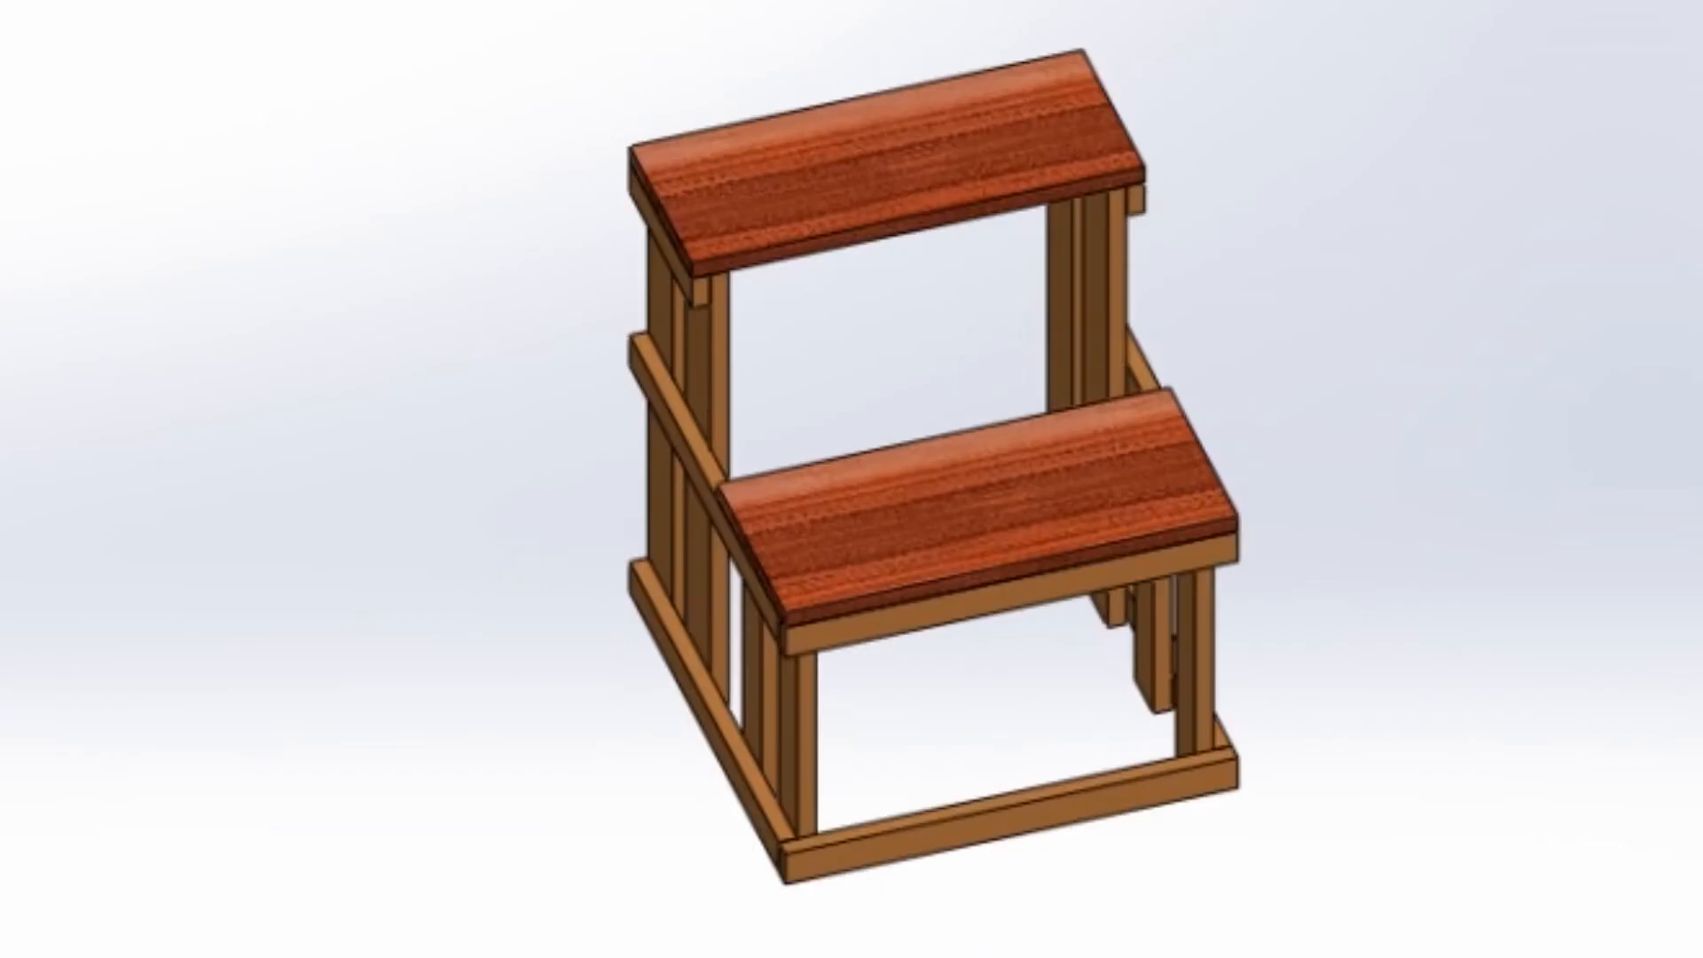
Examine the assembled chair's boards, legs and rails from an angled view, both as a whole and close up.
middle_click_drag(1038, 905, 1045, 859)
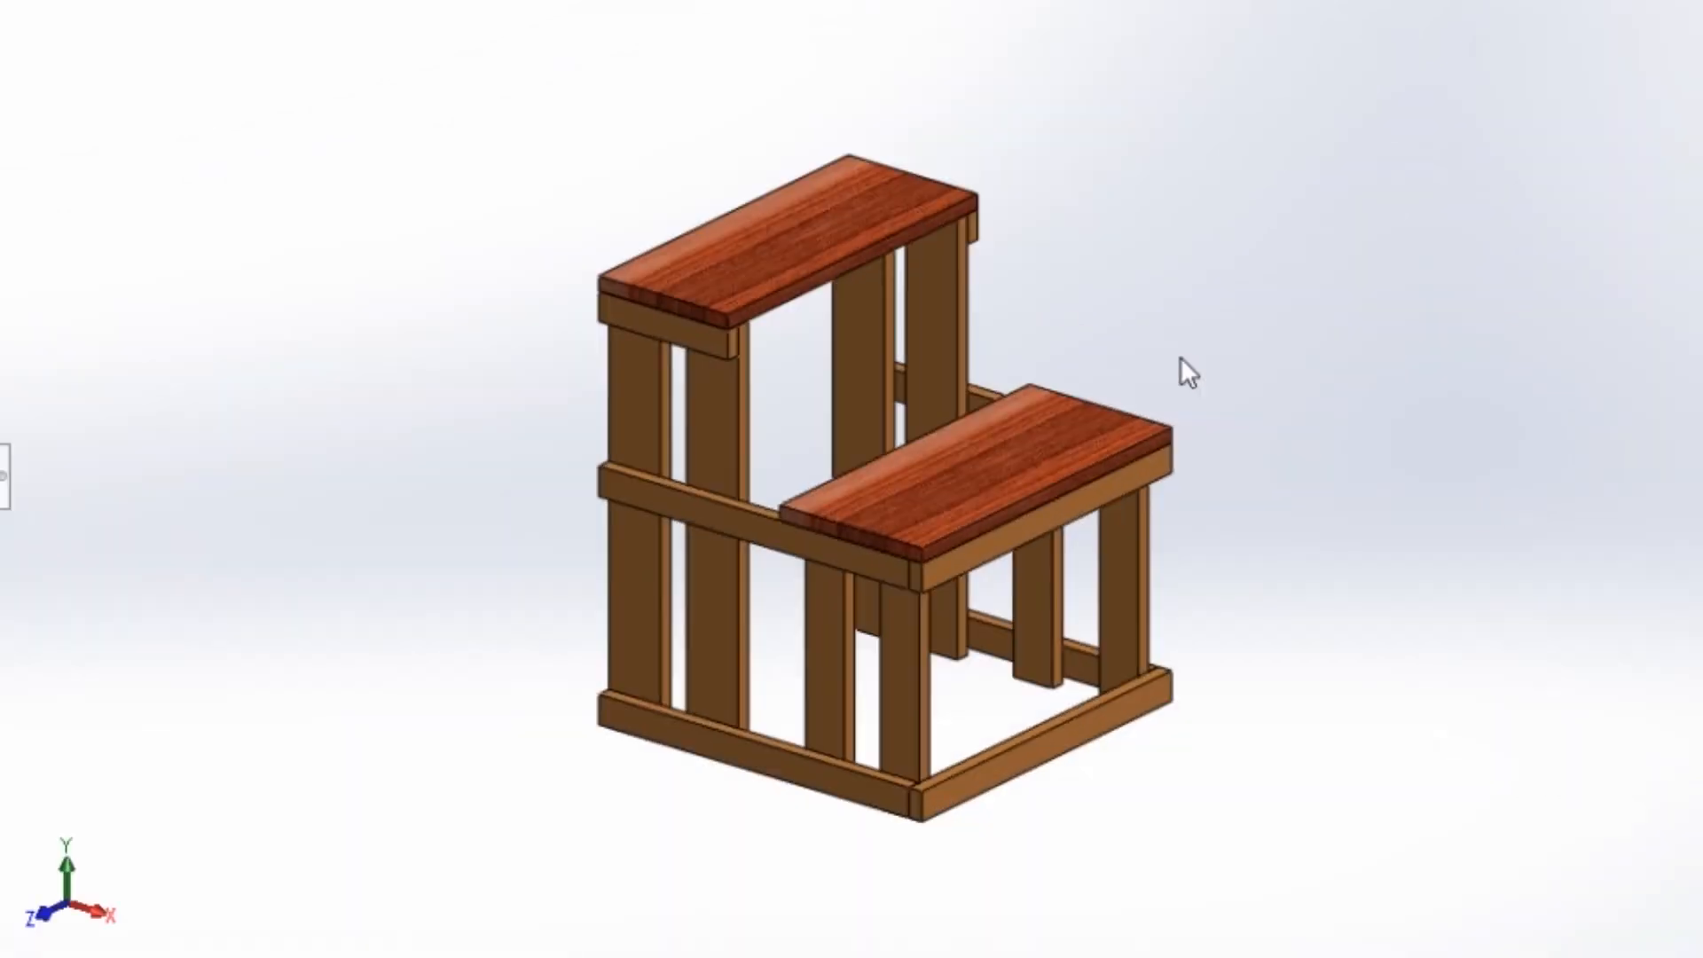
scroll(1180, 357, "down", 1)
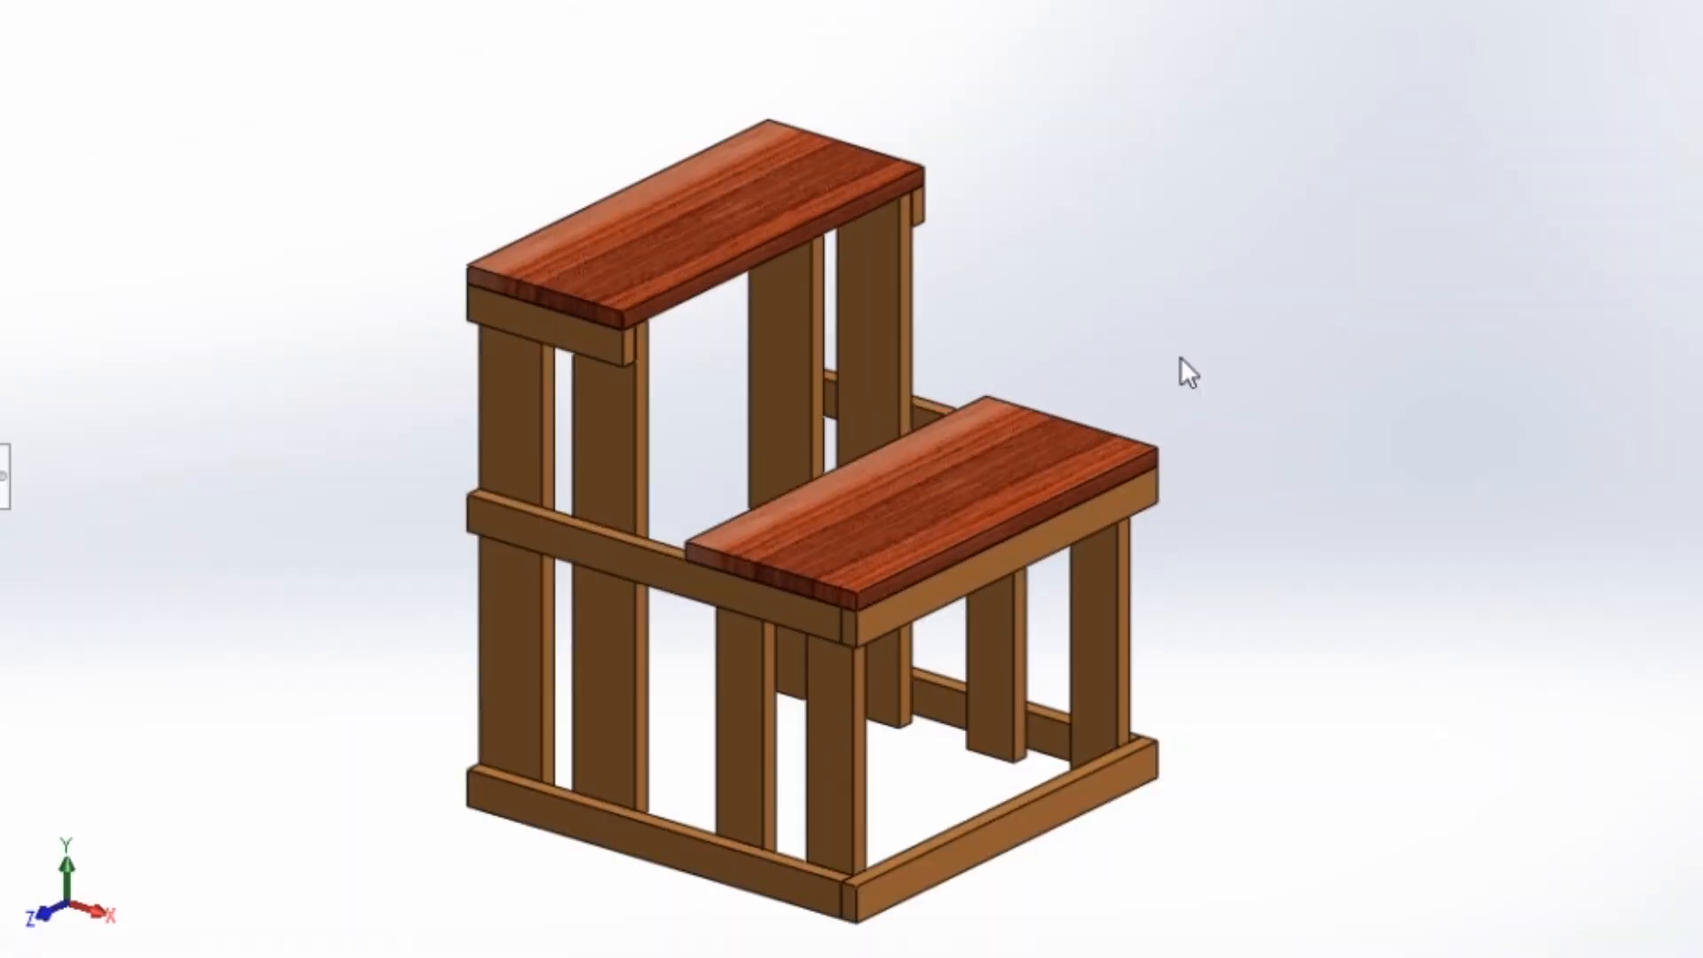
scroll(1246, 726, "up", 1)
scroll(1224, 654, "down", 1)
scroll(1084, 372, "down", 1)
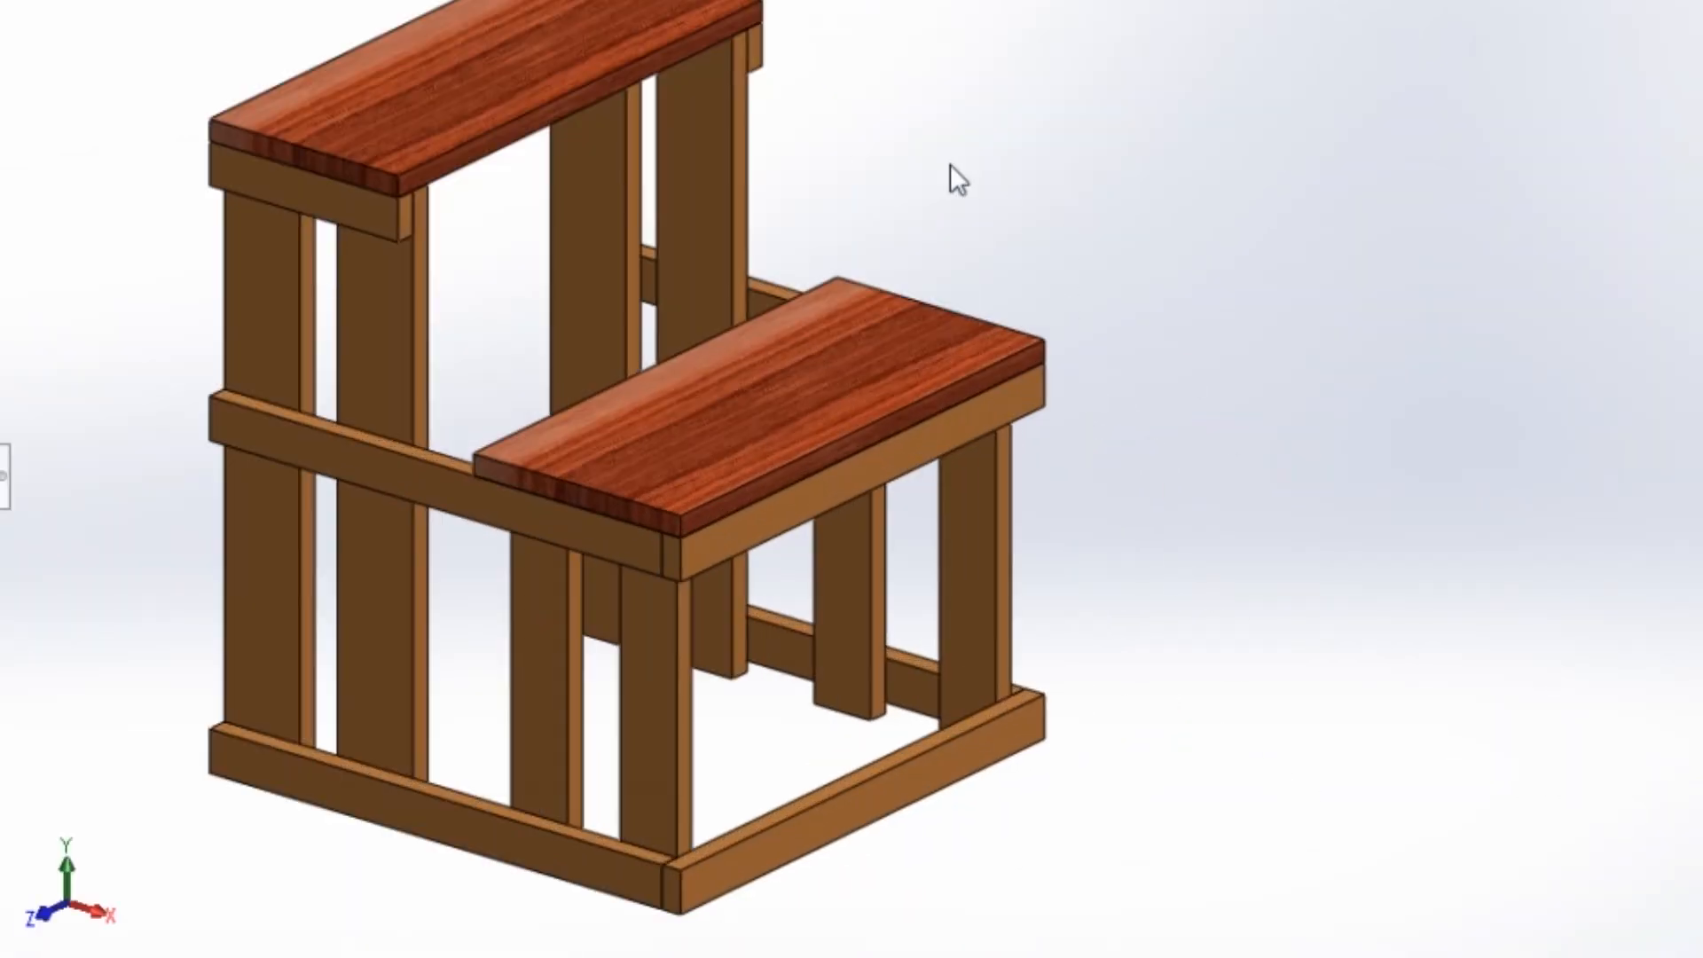
scroll(942, 169, "up", 1)
scroll(938, 168, "down", 1)
scroll(958, 222, "up", 1)
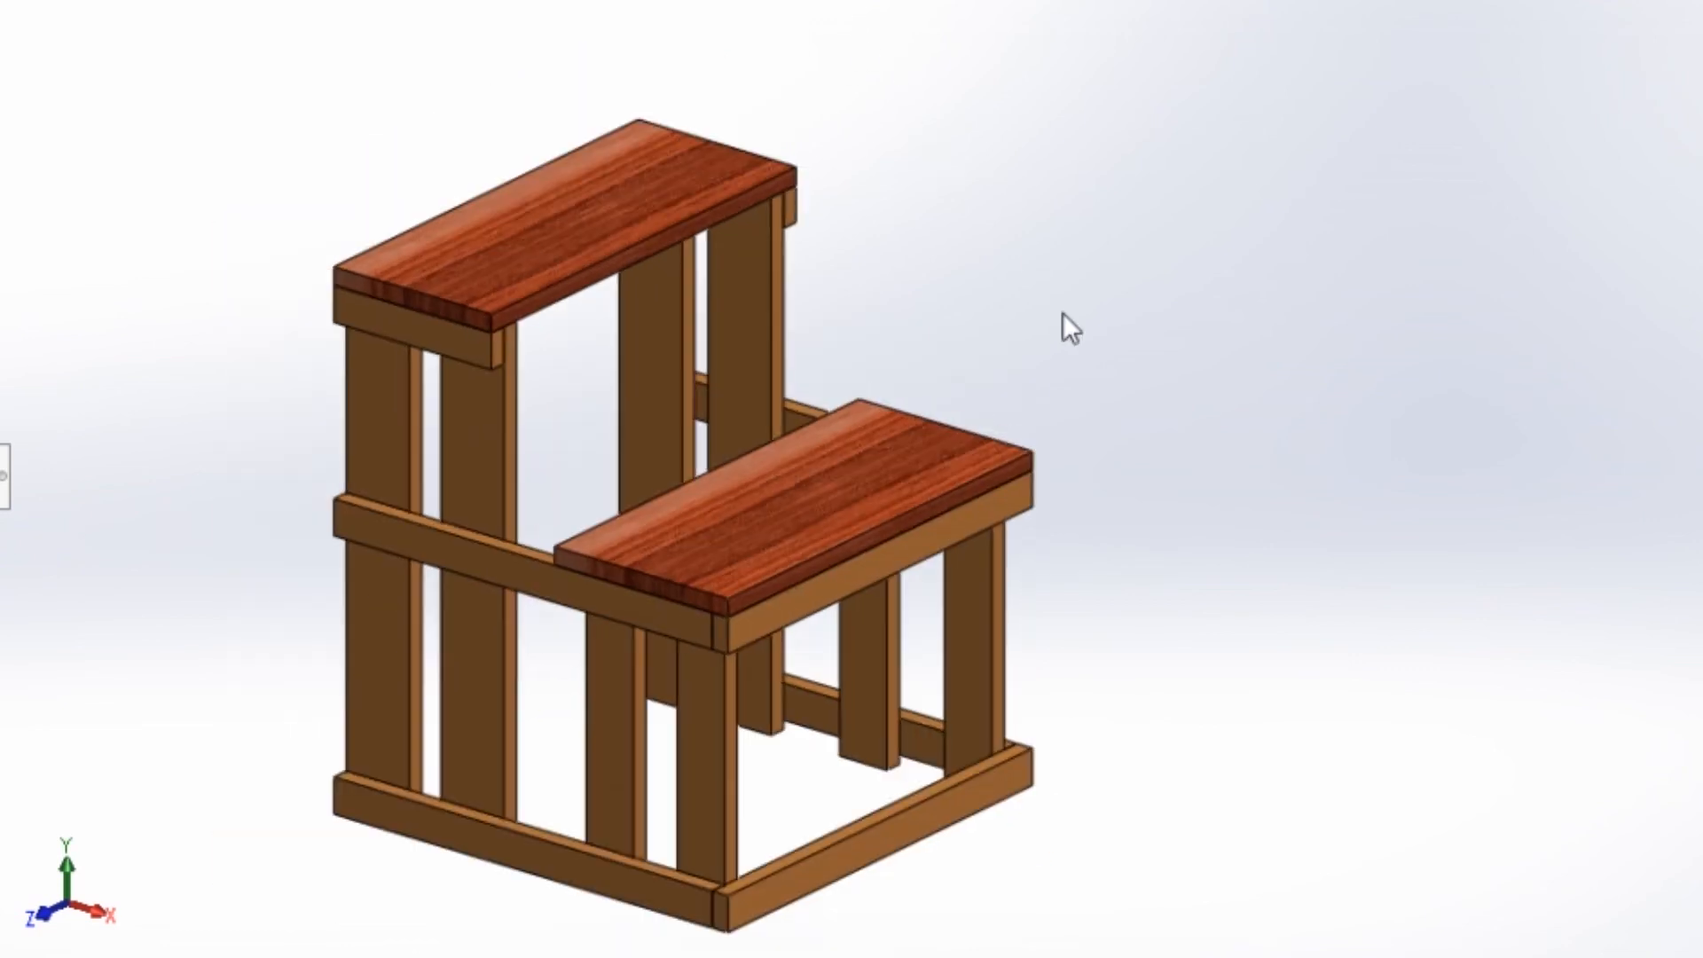